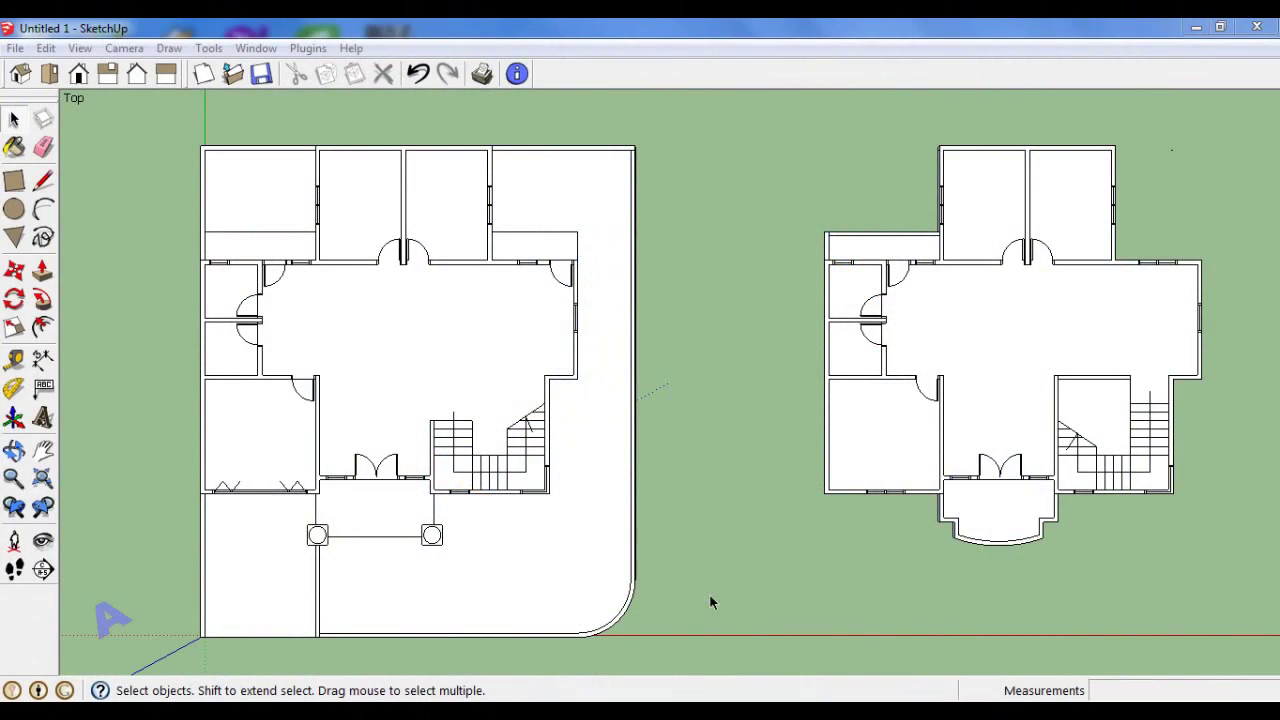
Step: Erase the double door swing arcs and door leaf from the floor plan
{"action": "scroll", "coordinate": [843, 551], "scroll_direction": "down", "scroll_amount": 2}
{"action": "scroll", "coordinate": [560, 600], "scroll_direction": "up", "scroll_amount": 5}
{"action": "scroll", "coordinate": [517, 591], "scroll_direction": "up", "scroll_amount": 1}
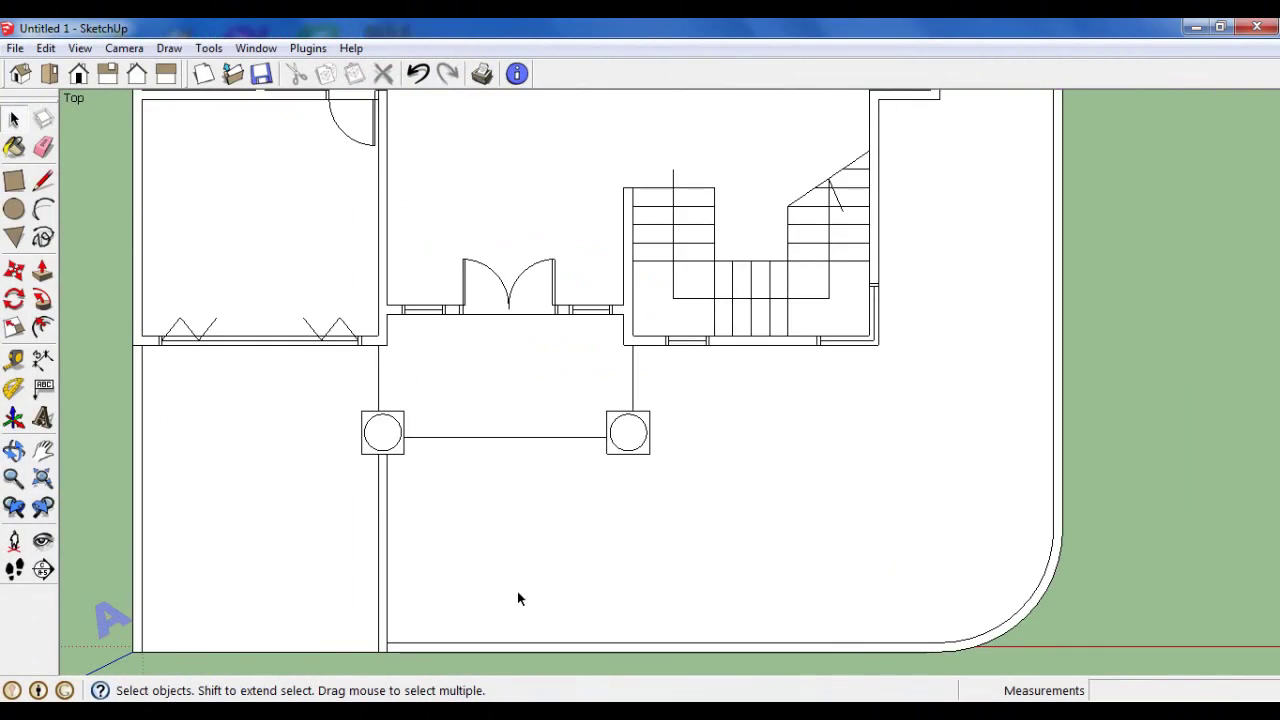
{"action": "scroll", "coordinate": [517, 591], "scroll_direction": "down", "scroll_amount": 2}
{"action": "scroll", "coordinate": [586, 351], "scroll_direction": "down", "scroll_amount": 1}
{"action": "scroll", "coordinate": [1111, 394], "scroll_direction": "up", "scroll_amount": 2}
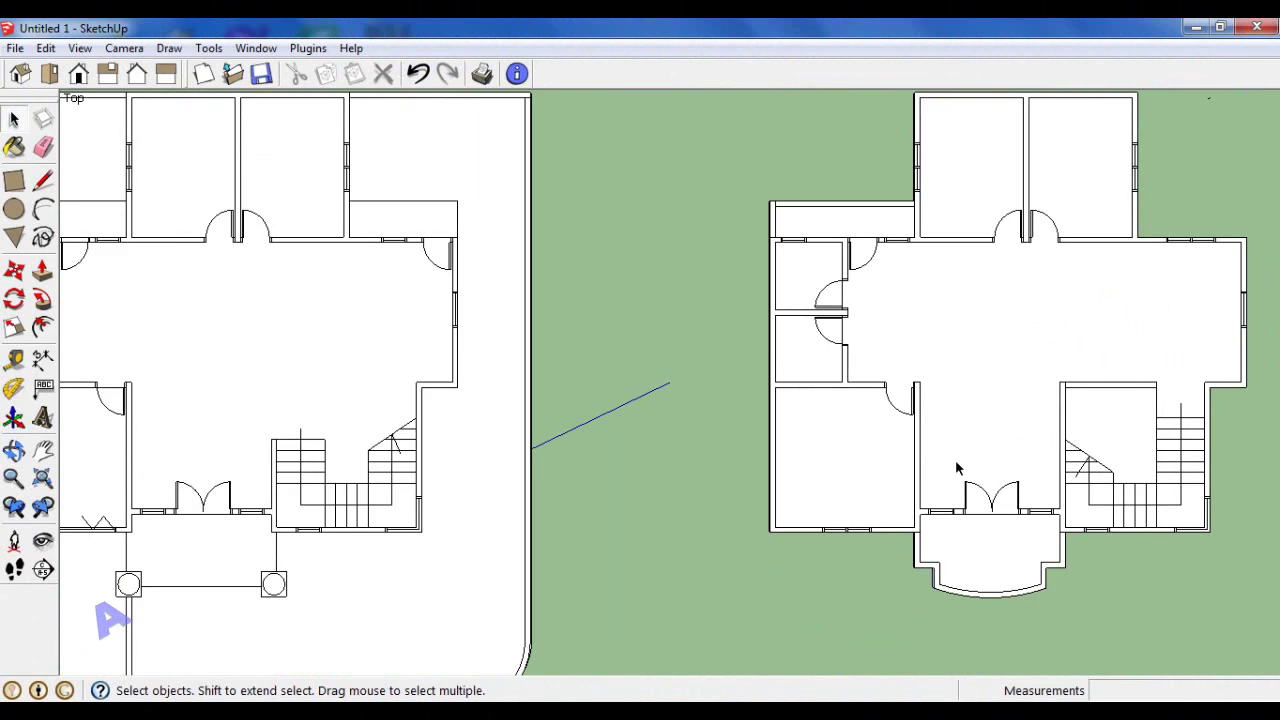
{"action": "scroll", "coordinate": [1113, 329], "scroll_direction": "down", "scroll_amount": 1}
{"action": "scroll", "coordinate": [807, 465], "scroll_direction": "down", "scroll_amount": 2}
{"action": "scroll", "coordinate": [471, 457], "scroll_direction": "up", "scroll_amount": 3}
{"action": "scroll", "coordinate": [471, 457], "scroll_direction": "up", "scroll_amount": 1}
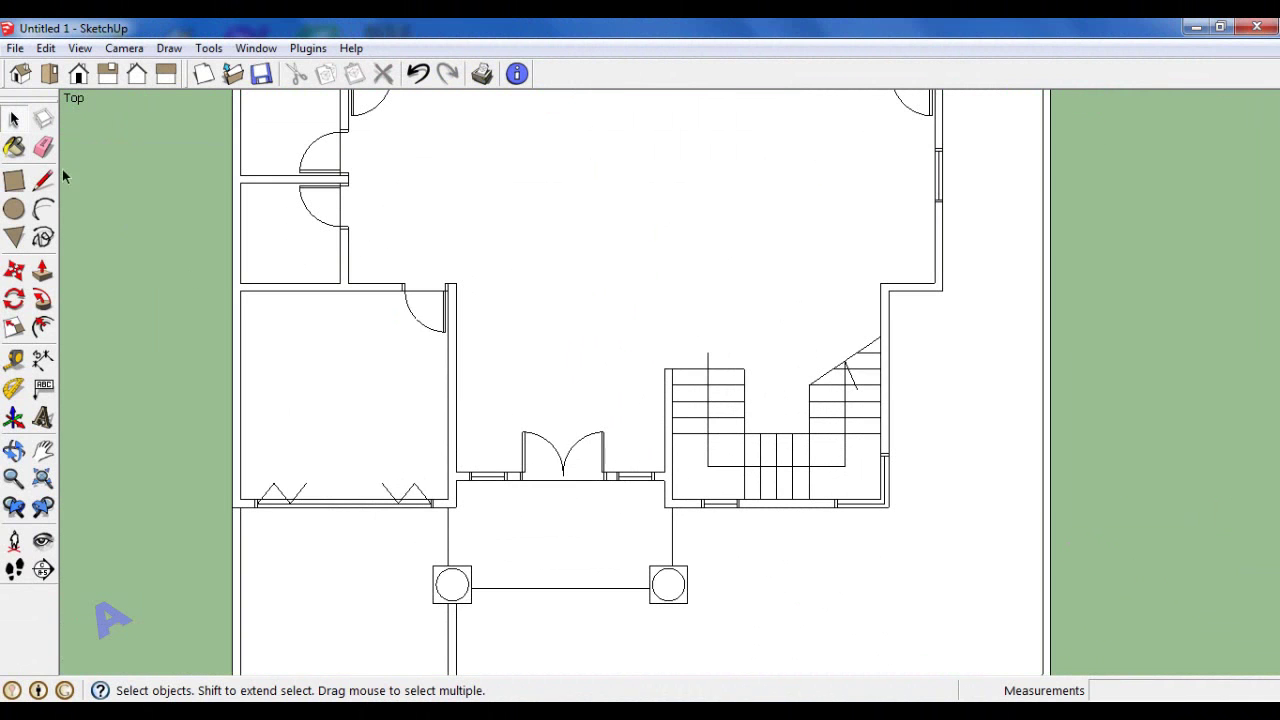
{"action": "left_click", "coordinate": [43, 147]}
{"action": "scroll", "coordinate": [629, 451], "scroll_direction": "up", "scroll_amount": 4}
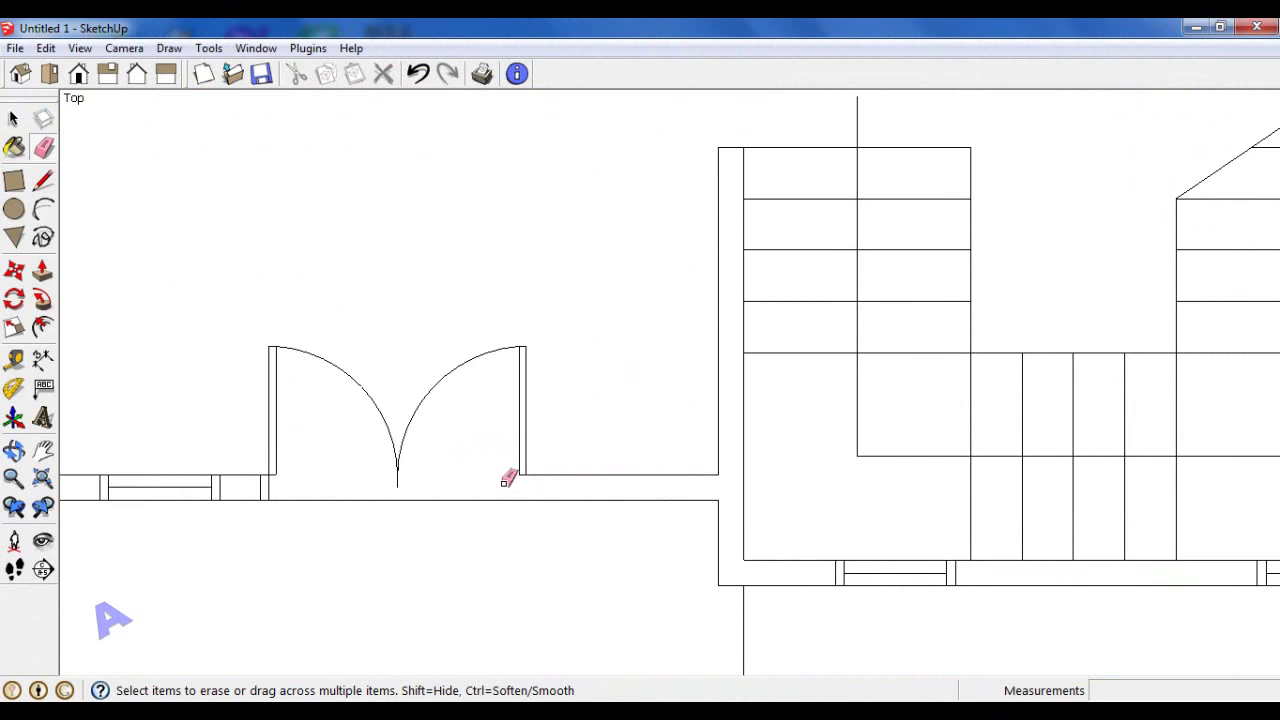
{"action": "left_click_drag", "start_coordinate": [521, 347], "coordinate": [359, 398]}
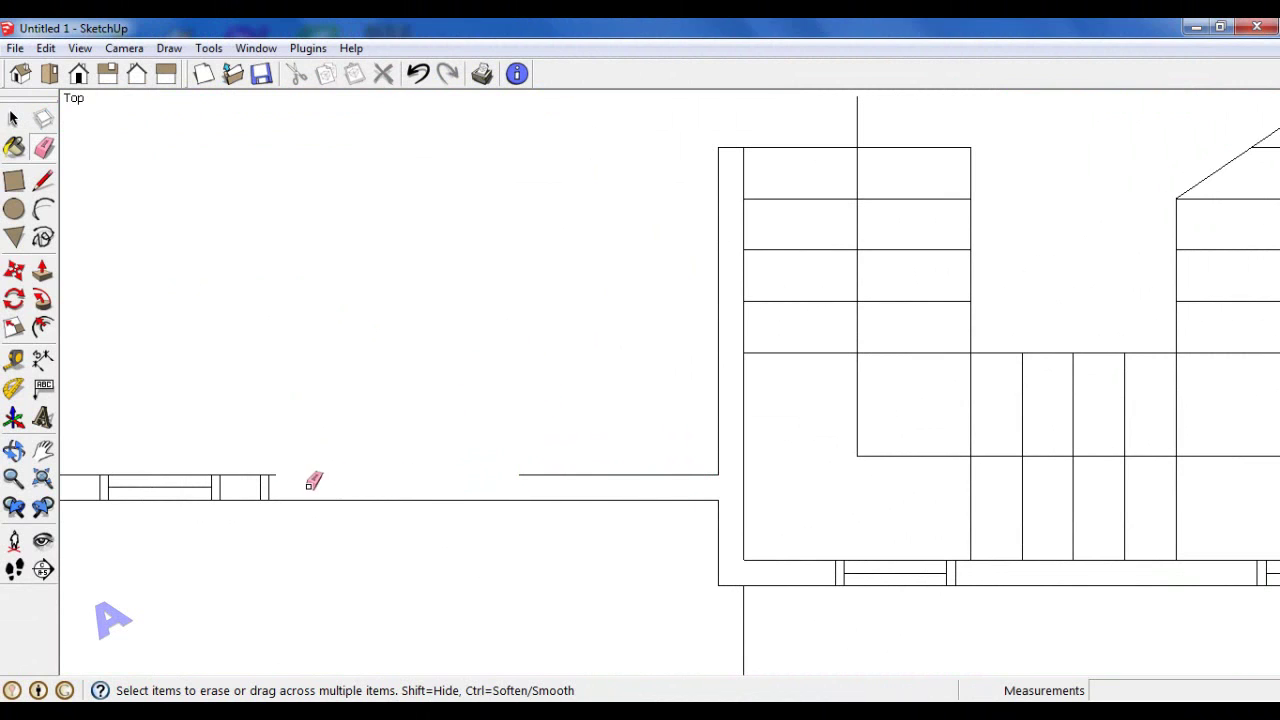
Step: Draw a line across the doorway to close the wall gap
{"action": "left_click", "coordinate": [43, 180]}
{"action": "left_click", "coordinate": [275, 474]}
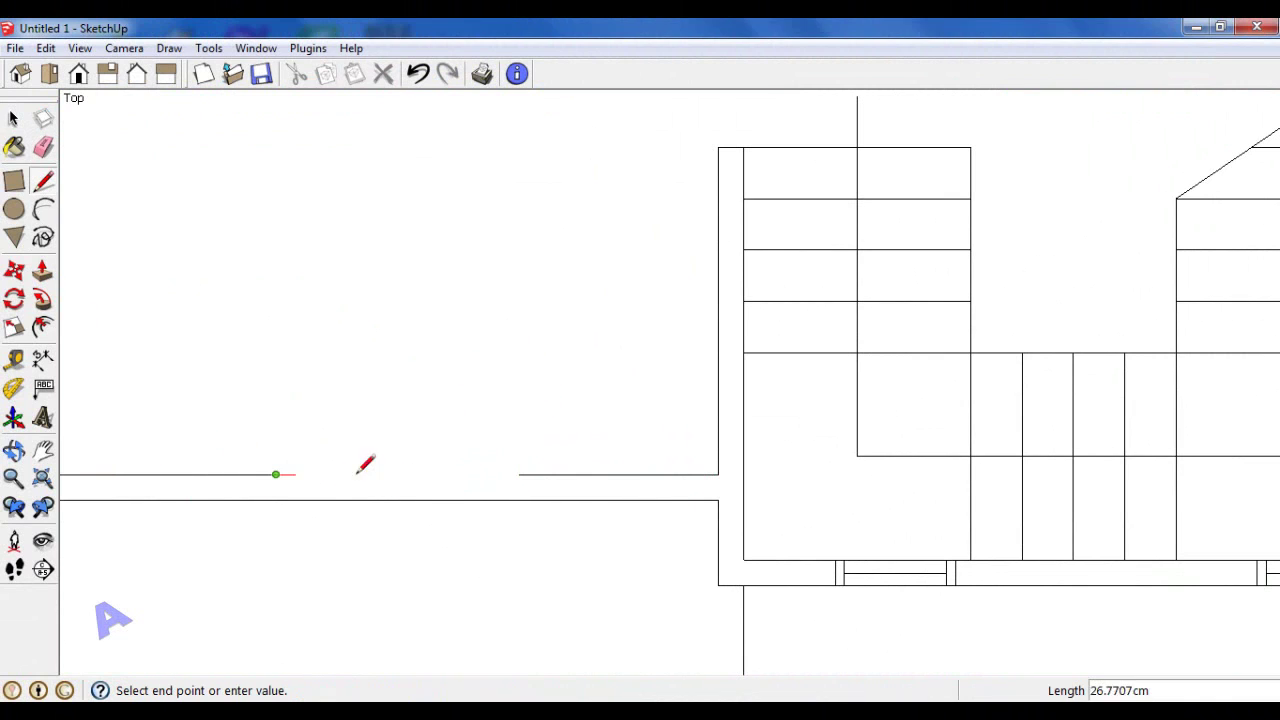
{"action": "left_click", "coordinate": [531, 474]}
{"action": "scroll", "coordinate": [200, 210], "scroll_direction": "down", "scroll_amount": 3}
Step: Erase the short segments on the right-hand plan's strip
{"action": "key", "text": "e"}
{"action": "scroll", "coordinate": [720, 530], "scroll_direction": "up", "scroll_amount": 3}
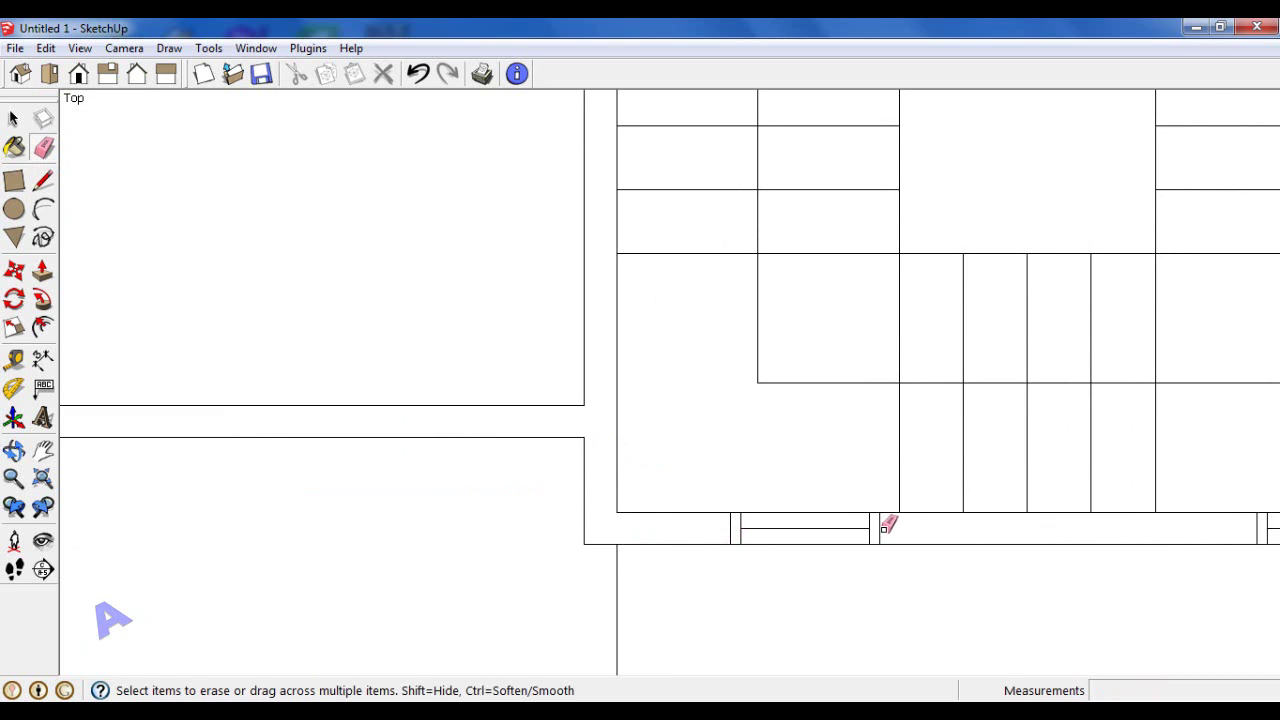
{"action": "scroll", "coordinate": [714, 531], "scroll_direction": "down", "scroll_amount": 2}
{"action": "scroll", "coordinate": [1066, 520], "scroll_direction": "up", "scroll_amount": 3}
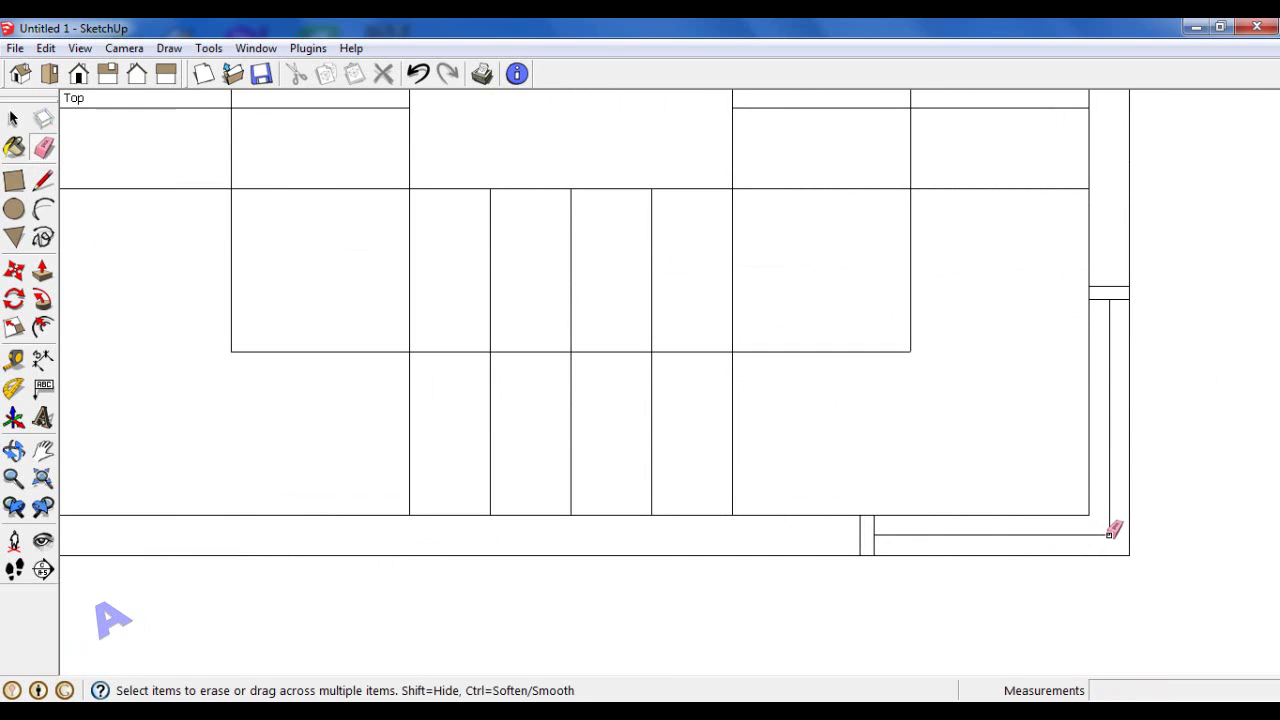
{"action": "left_click", "coordinate": [1103, 291]}
{"action": "scroll", "coordinate": [1126, 306], "scroll_direction": "up", "scroll_amount": 1}
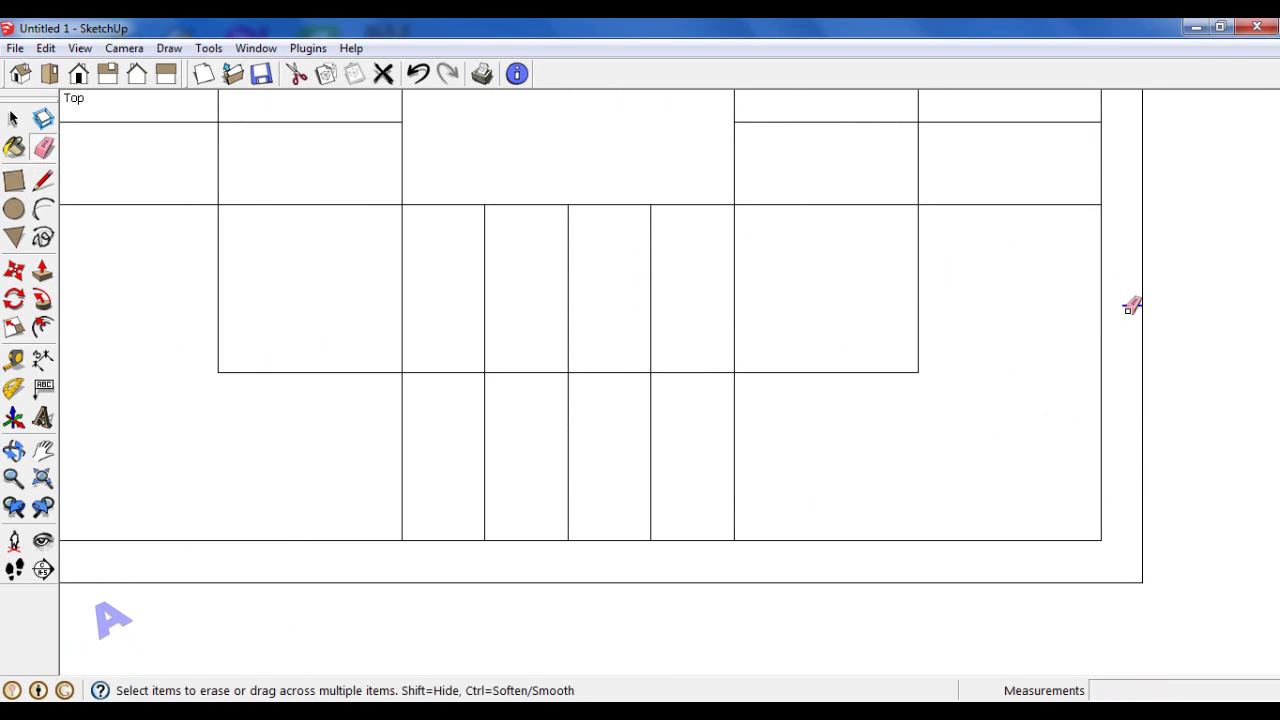
{"action": "scroll", "coordinate": [1130, 306], "scroll_direction": "down", "scroll_amount": 3}
{"action": "scroll", "coordinate": [611, 423], "scroll_direction": "down", "scroll_amount": 1}
{"action": "scroll", "coordinate": [657, 428], "scroll_direction": "up", "scroll_amount": 4}
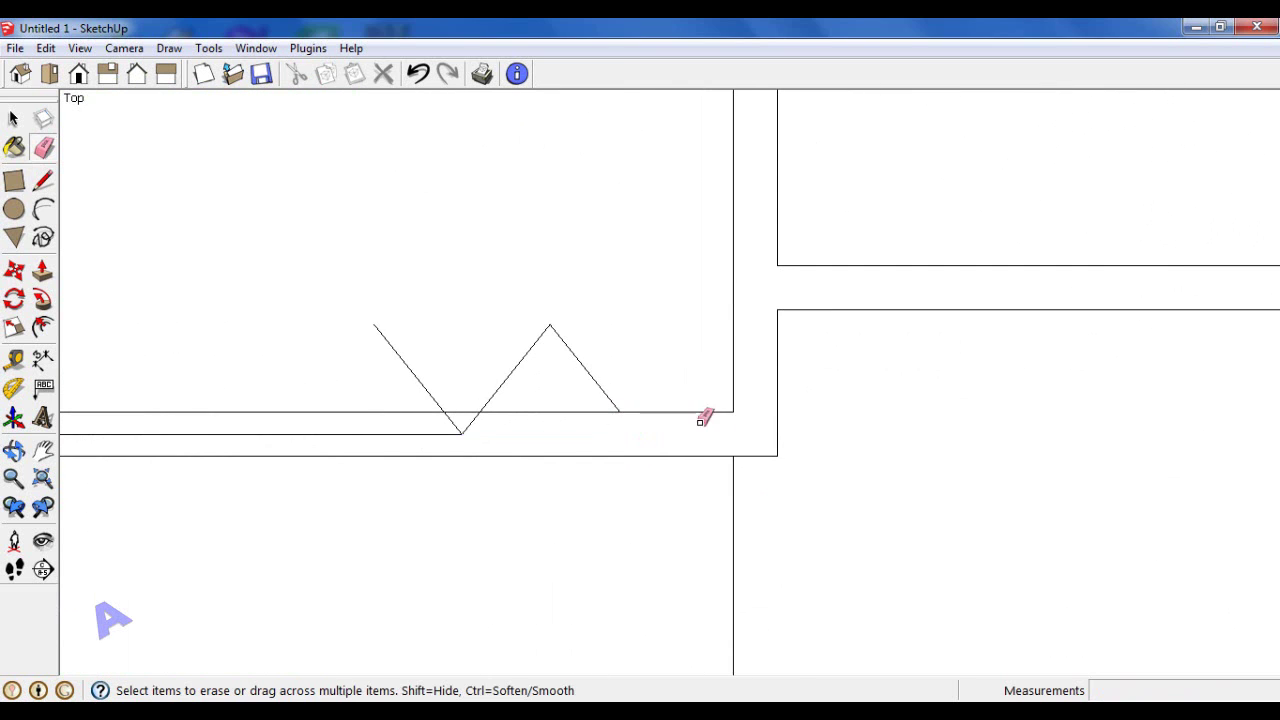
{"action": "scroll", "coordinate": [700, 421], "scroll_direction": "down", "scroll_amount": 1}
Step: Erase the zigzag window symbols so only wall outlines remain
{"action": "left_click_drag", "start_coordinate": [625, 385], "coordinate": [566, 347]}
{"action": "left_click_drag", "start_coordinate": [519, 428], "coordinate": [560, 430]}
{"action": "scroll", "coordinate": [600, 440], "scroll_direction": "down", "scroll_amount": 1}
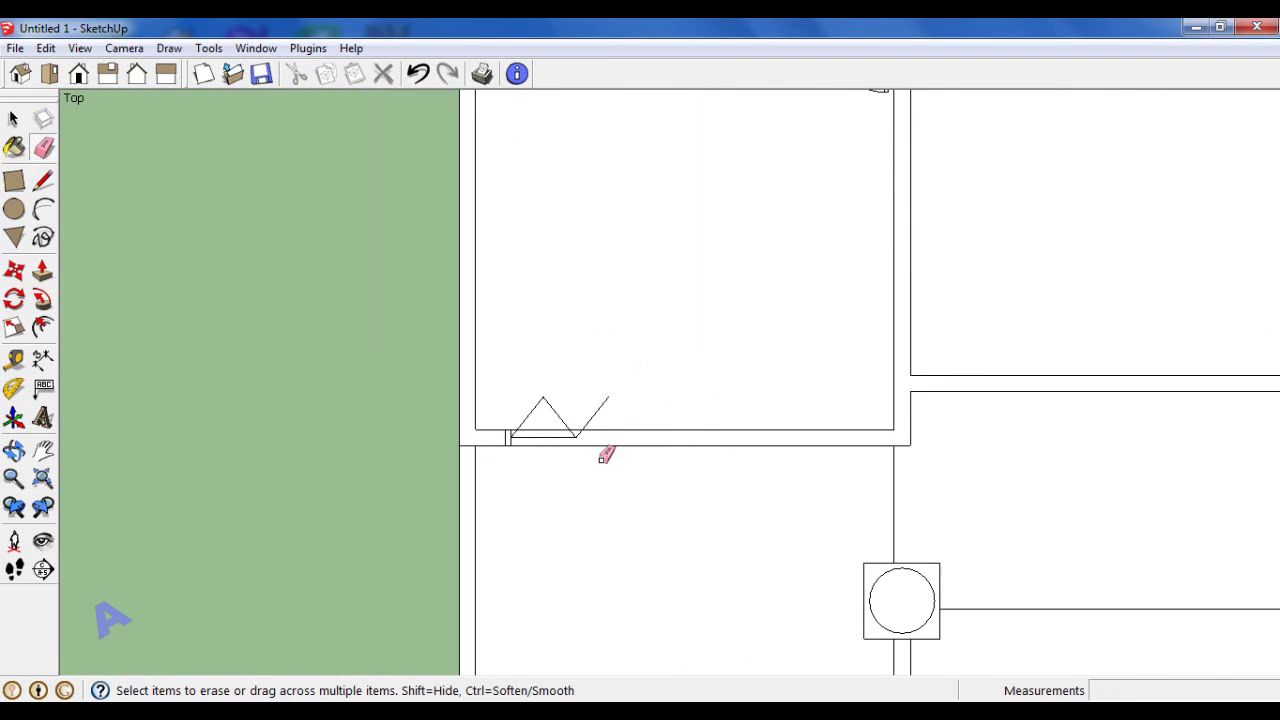
{"action": "scroll", "coordinate": [633, 428], "scroll_direction": "up", "scroll_amount": 2}
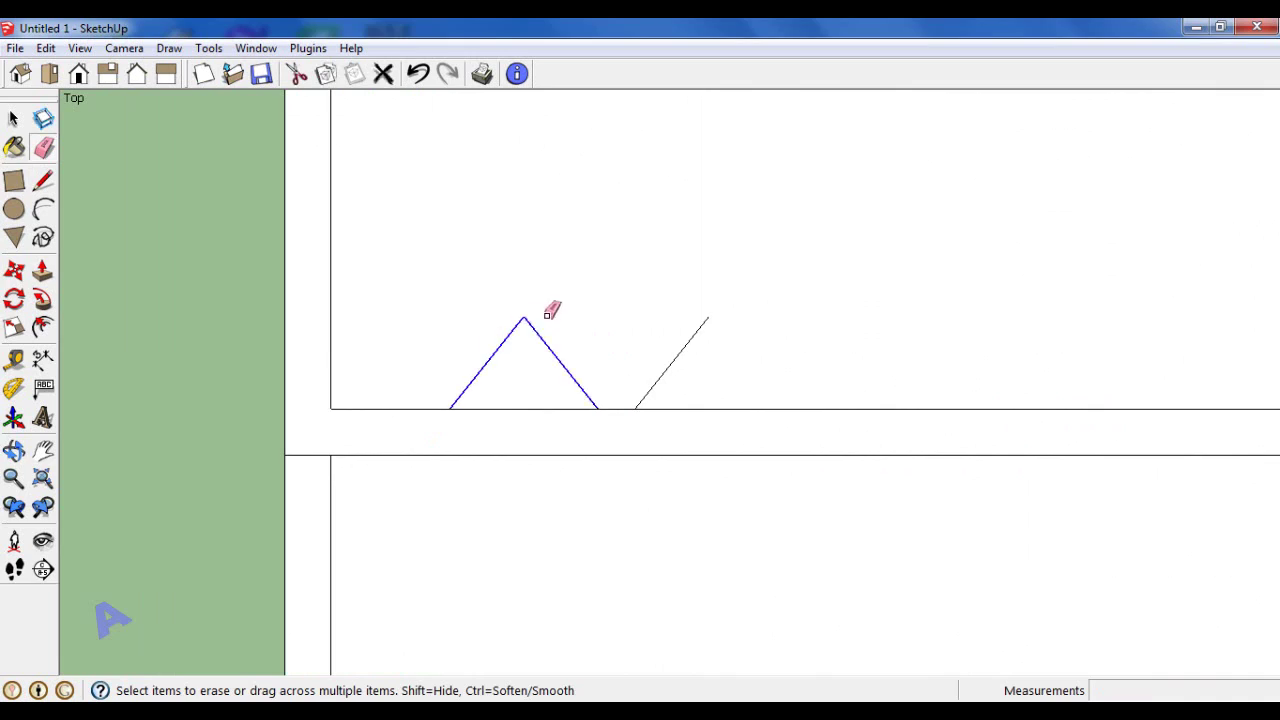
{"action": "left_click_drag", "start_coordinate": [552, 311], "coordinate": [552, 311]}
{"action": "scroll", "coordinate": [520, 506], "scroll_direction": "down", "scroll_amount": 2}
{"action": "scroll", "coordinate": [466, 511], "scroll_direction": "down", "scroll_amount": 2}
{"action": "scroll", "coordinate": [463, 517], "scroll_direction": "down", "scroll_amount": 3}
{"action": "scroll", "coordinate": [1040, 508], "scroll_direction": "up", "scroll_amount": 1}
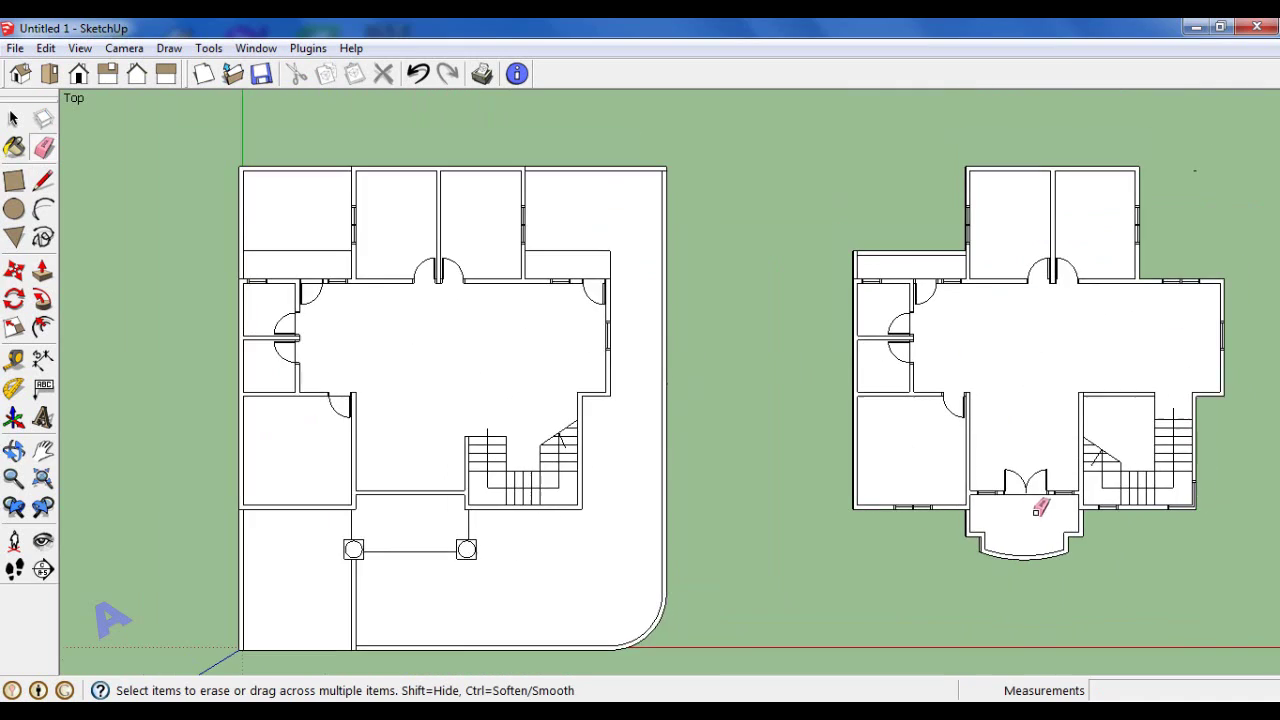
{"action": "scroll", "coordinate": [957, 550], "scroll_direction": "up", "scroll_amount": 1}
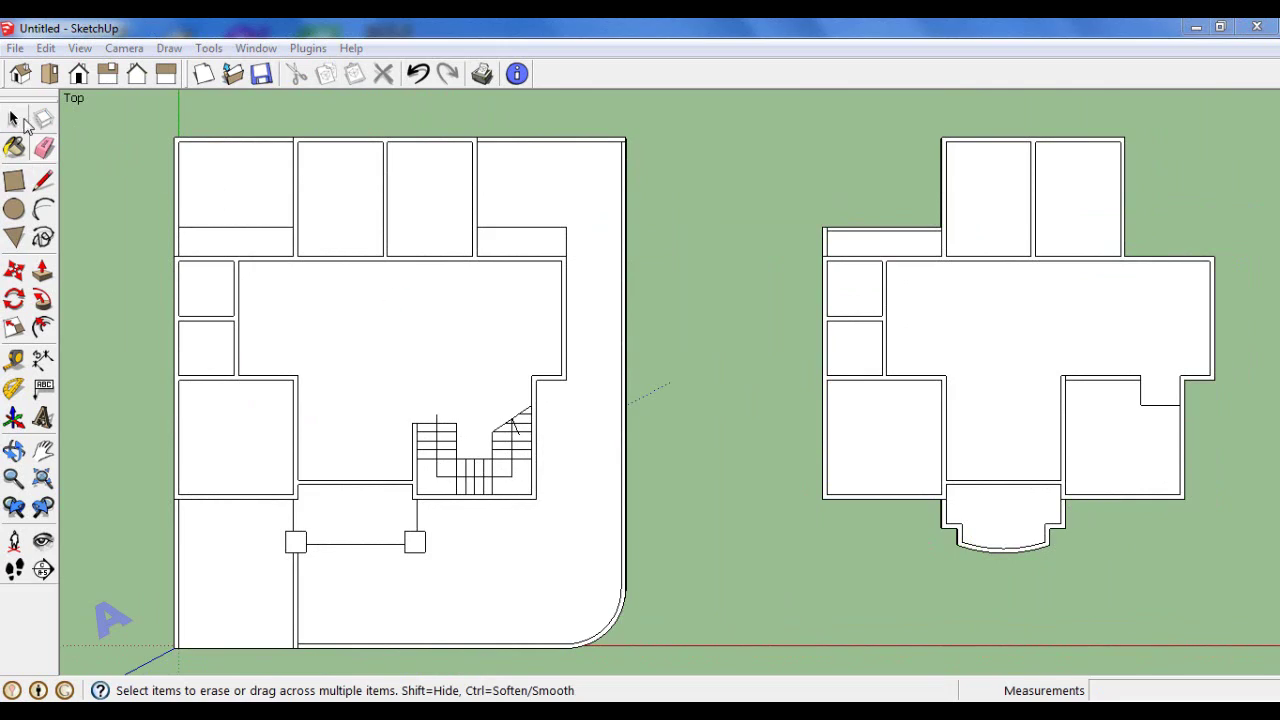
Step: Orbit from plan view into a 3D view of the floor plans
{"action": "left_click", "coordinate": [22, 118]}
{"action": "scroll", "coordinate": [773, 401], "scroll_direction": "down", "scroll_amount": 2}
{"action": "scroll", "coordinate": [805, 511], "scroll_direction": "up", "scroll_amount": 1}
{"action": "mouse_move", "coordinate": [805, 511]}
{"action": "middle_mouse_down"}
{"action": "mouse_move", "coordinate": [621, 428]}
{"action": "mouse_move", "coordinate": [660, 364]}
{"action": "mouse_move", "coordinate": [680, 449]}
{"action": "mouse_move", "coordinate": [490, 377]}
{"action": "middle_mouse_up"}
{"action": "scroll", "coordinate": [490, 377], "scroll_direction": "up", "scroll_amount": 2}
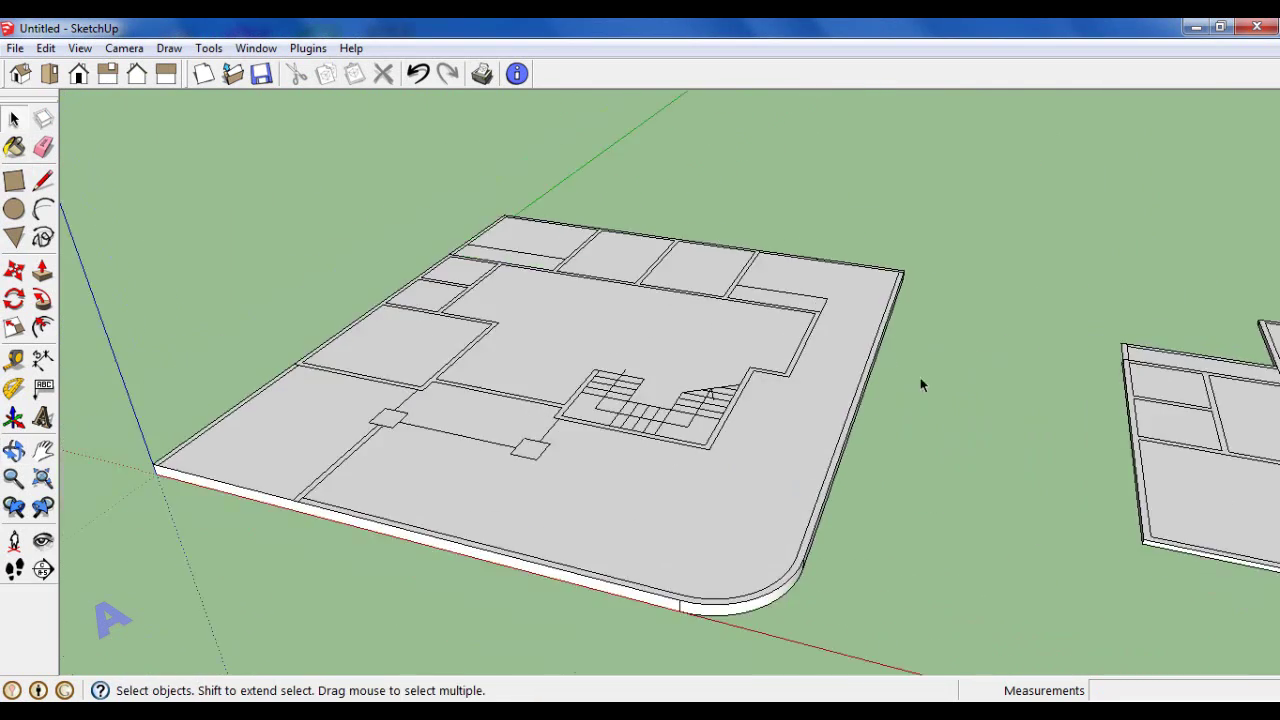
{"action": "scroll", "coordinate": [577, 423], "scroll_direction": "up", "scroll_amount": 1}
Step: Push the left room floor down 20 cm, then repeat on the large floor face
{"action": "left_click", "coordinate": [42, 270]}
{"action": "scroll", "coordinate": [366, 486], "scroll_direction": "down", "scroll_amount": 1}
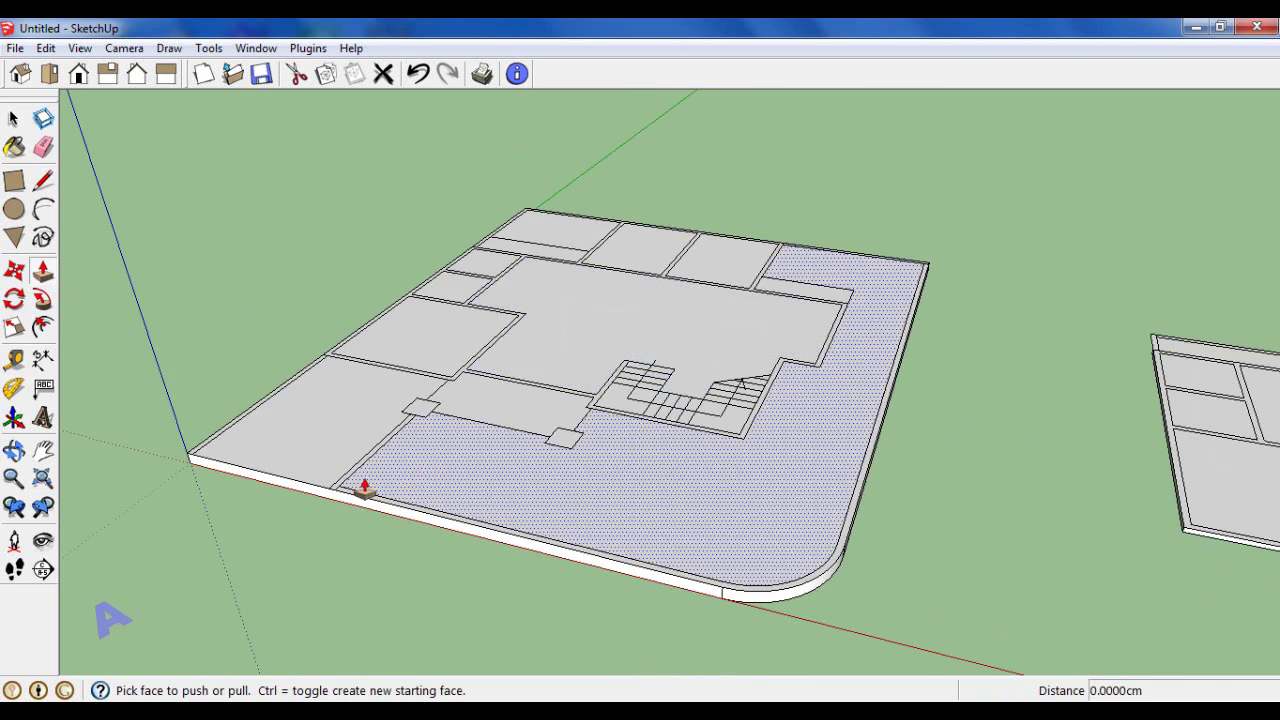
{"action": "scroll", "coordinate": [323, 437], "scroll_direction": "up", "scroll_amount": 2}
{"action": "left_click_drag", "start_coordinate": [305, 427], "coordinate": [305, 431]}
{"action": "type", "text": "2"}
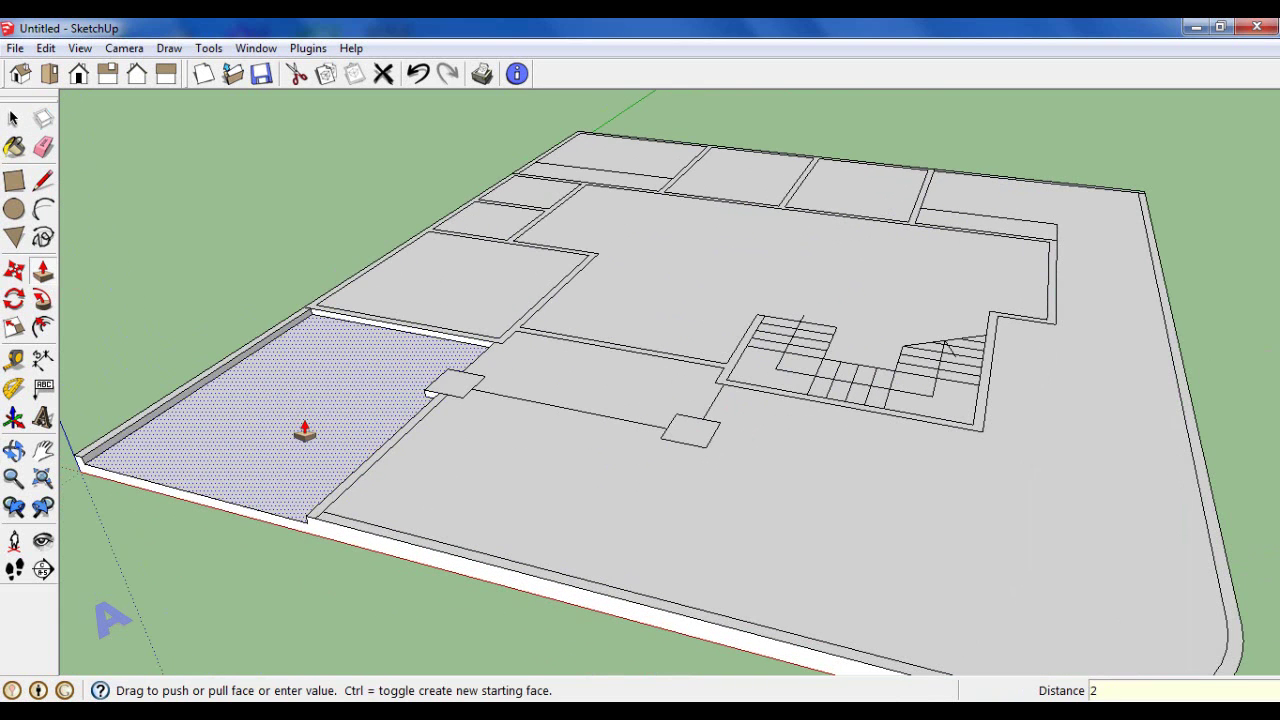
{"action": "type", "text": "0"}
{"action": "key", "text": "Return"}
{"action": "double_click", "coordinate": [796, 517]}
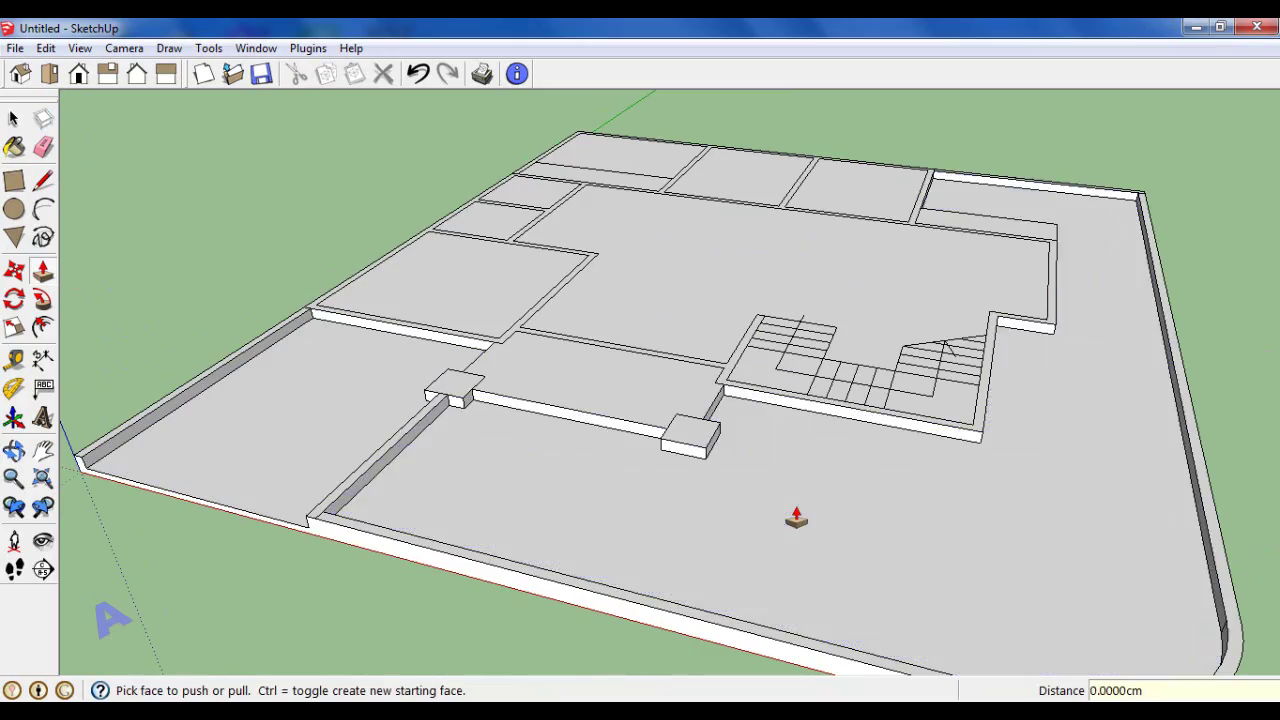
{"action": "middle_click_drag", "start_coordinate": [794, 517], "coordinate": [911, 429]}
{"action": "scroll", "coordinate": [714, 517], "scroll_direction": "up", "scroll_amount": 2}
{"action": "scroll", "coordinate": [616, 427], "scroll_direction": "up", "scroll_amount": 3}
Step: Push the corridor floor face down to the slab level
{"action": "scroll", "coordinate": [616, 427], "scroll_direction": "up", "scroll_amount": 1}
{"action": "left_click", "coordinate": [616, 427]}
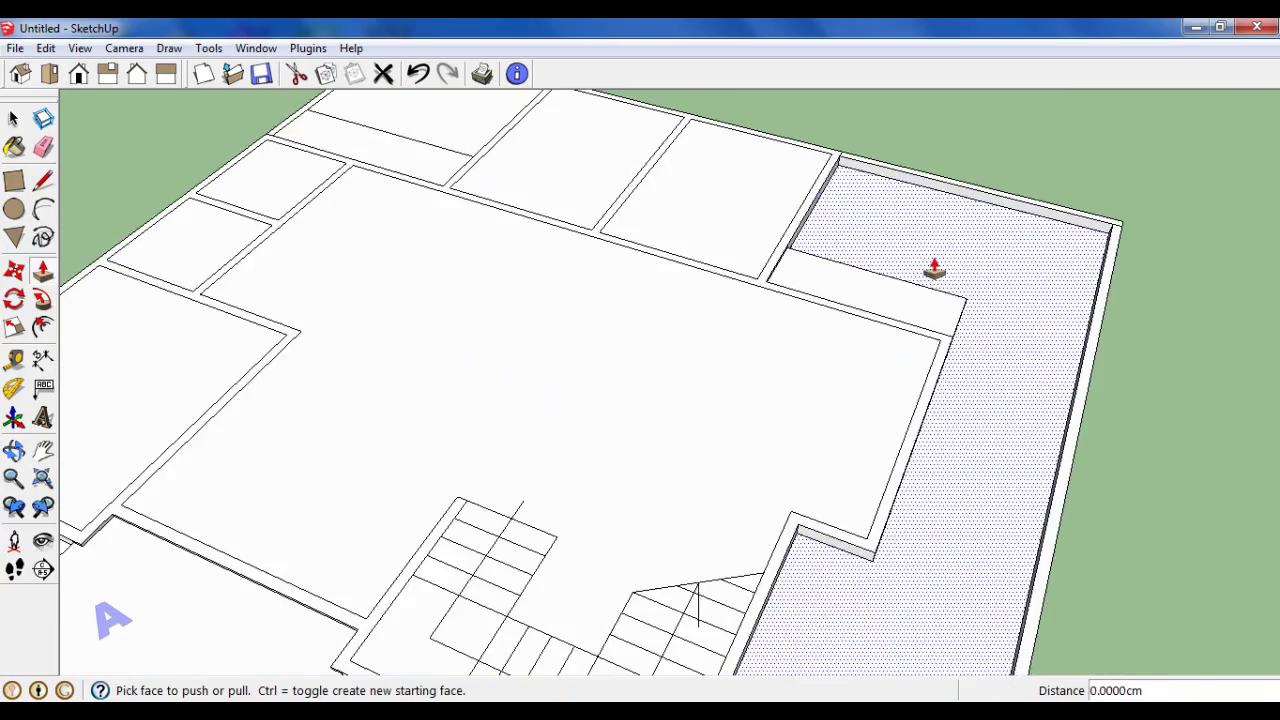
{"action": "scroll", "coordinate": [355, 255], "scroll_direction": "down", "scroll_amount": 5}
{"action": "scroll", "coordinate": [531, 271], "scroll_direction": "down", "scroll_amount": 5}
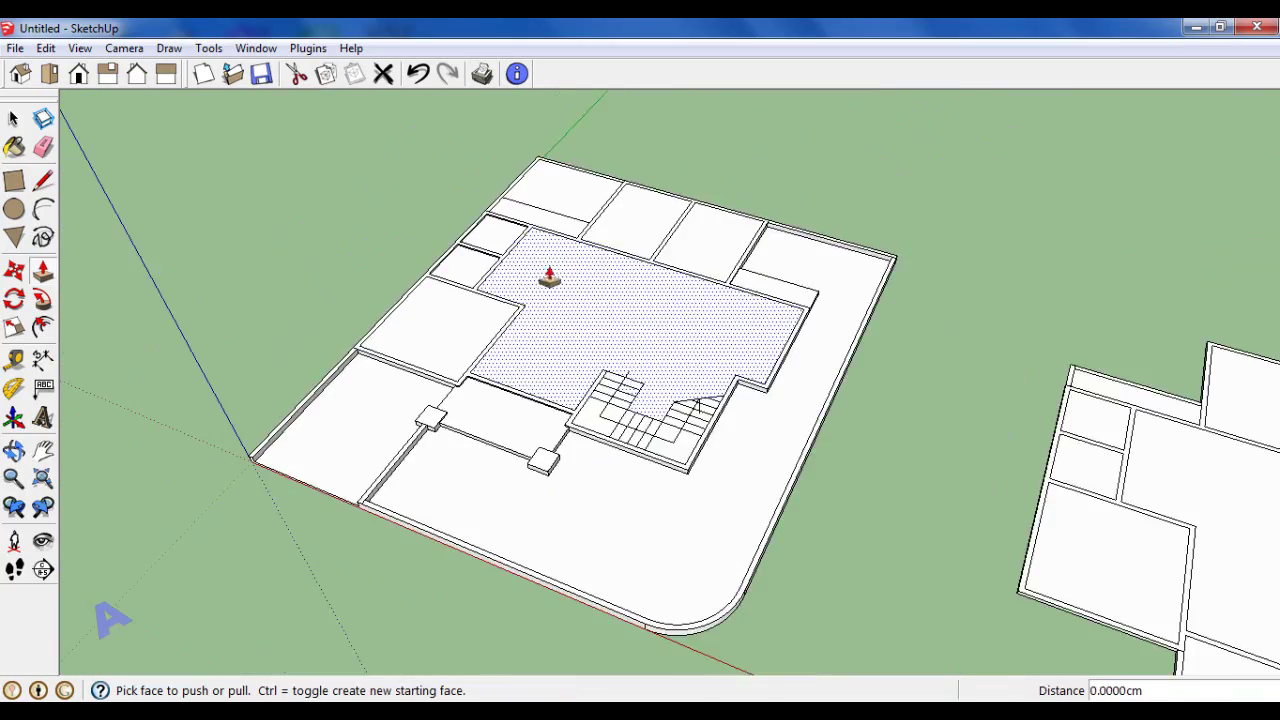
Step: Pull the wall tops up to a height of 328 cm
{"action": "middle_click_drag", "start_coordinate": [543, 280], "coordinate": [608, 286]}
{"action": "scroll", "coordinate": [602, 438], "scroll_direction": "up", "scroll_amount": 2}
{"action": "scroll", "coordinate": [602, 438], "scroll_direction": "up", "scroll_amount": 3}
{"action": "scroll", "coordinate": [608, 474], "scroll_direction": "up", "scroll_amount": 3}
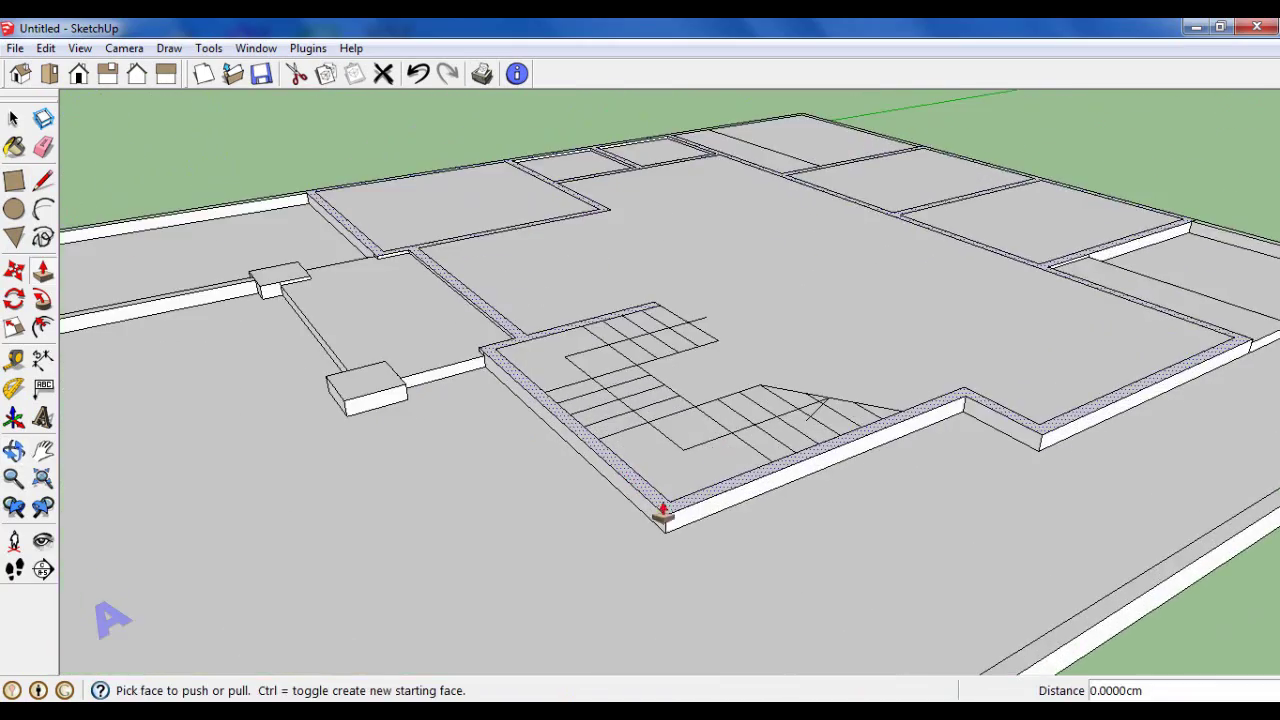
{"action": "left_click_drag", "start_coordinate": [660, 517], "coordinate": [665, 495]}
{"action": "type", "text": "328"}
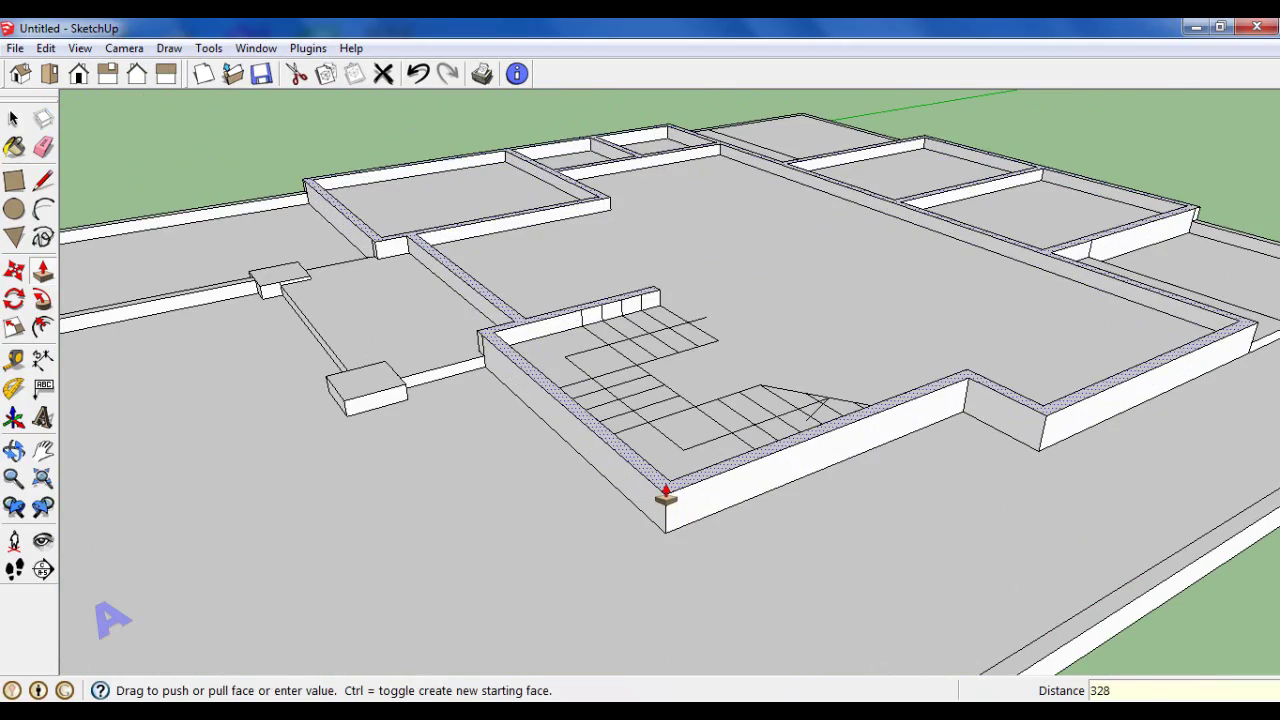
{"action": "key", "text": "Return"}
Step: Return to Select and orbit around the finished house shell
{"action": "scroll", "coordinate": [666, 470], "scroll_direction": "down", "scroll_amount": 5}
{"action": "mouse_move", "coordinate": [666, 449]}
{"action": "middle_mouse_down"}
{"action": "mouse_move", "coordinate": [834, 317]}
{"action": "mouse_move", "coordinate": [817, 349]}
{"action": "mouse_move", "coordinate": [691, 126]}
{"action": "middle_mouse_up"}
{"action": "scroll", "coordinate": [691, 251], "scroll_direction": "down", "scroll_amount": 3}
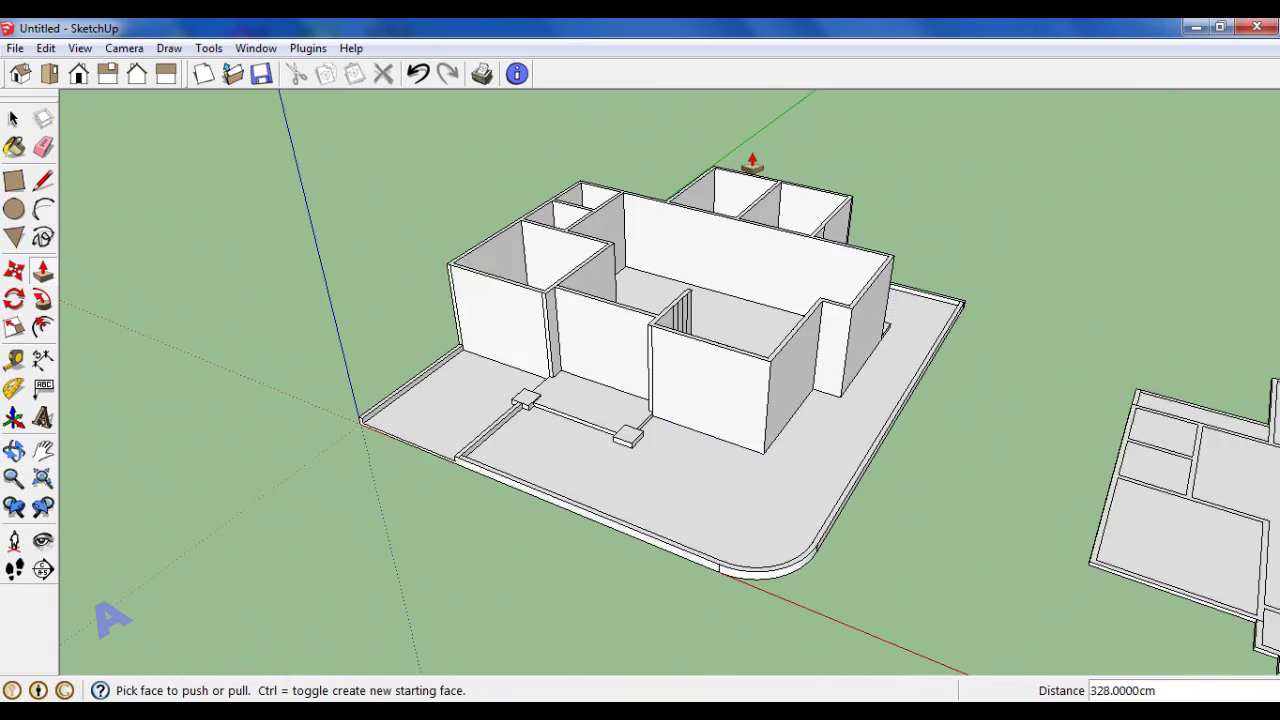
{"action": "scroll", "coordinate": [783, 245], "scroll_direction": "up", "scroll_amount": 3}
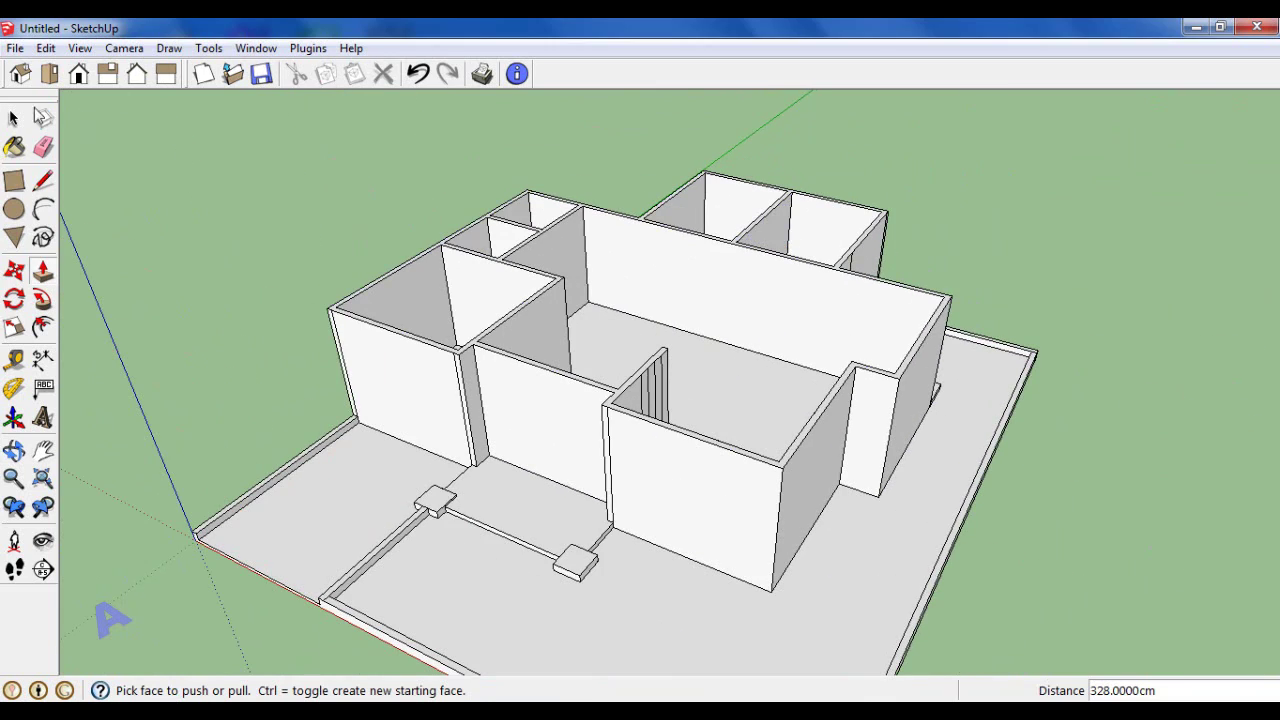
{"action": "key", "text": "space"}
{"action": "scroll", "coordinate": [634, 289], "scroll_direction": "down", "scroll_amount": 3}
{"action": "middle_click_drag", "start_coordinate": [600, 300], "coordinate": [634, 289]}
{"action": "scroll", "coordinate": [508, 394], "scroll_direction": "up", "scroll_amount": 3}
{"action": "scroll", "coordinate": [447, 422], "scroll_direction": "up", "scroll_amount": 2}
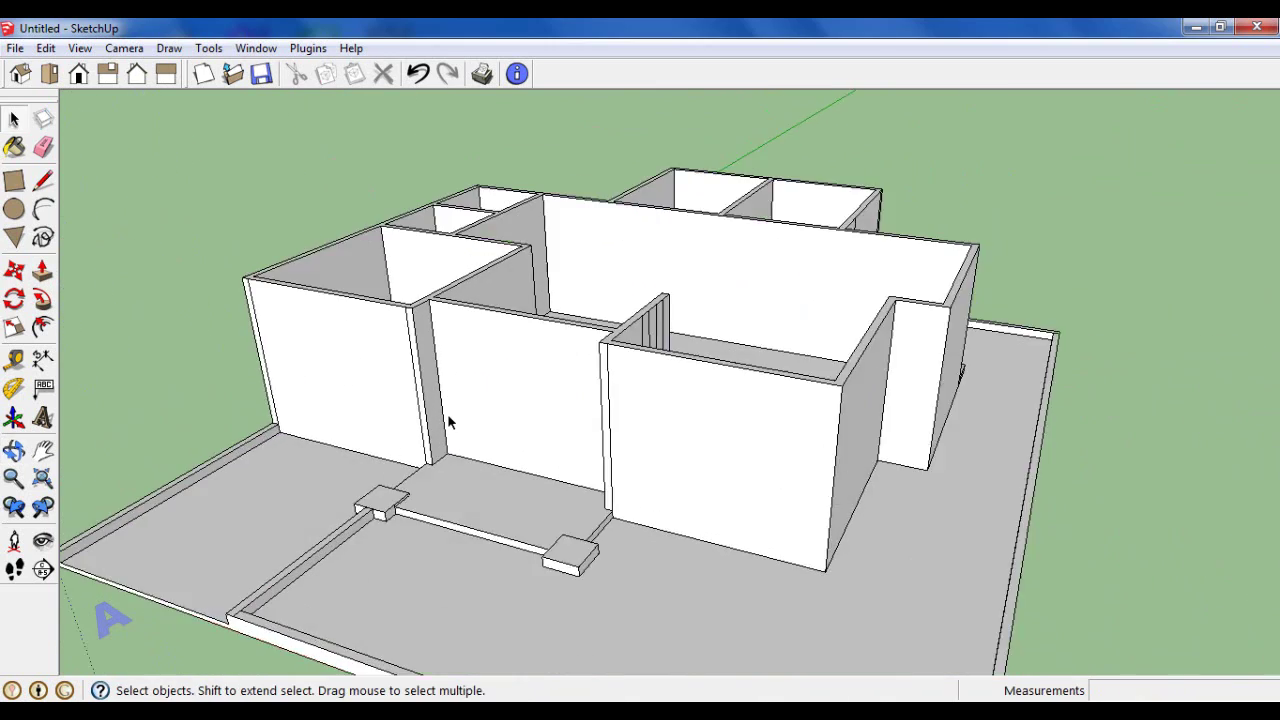
{"action": "scroll", "coordinate": [447, 422], "scroll_direction": "up", "scroll_amount": 2}
Step: Copy the wall opening's bottom edge to the ground right of the house
{"action": "left_click", "coordinate": [445, 429]}
{"action": "scroll", "coordinate": [502, 484], "scroll_direction": "down", "scroll_amount": 3}
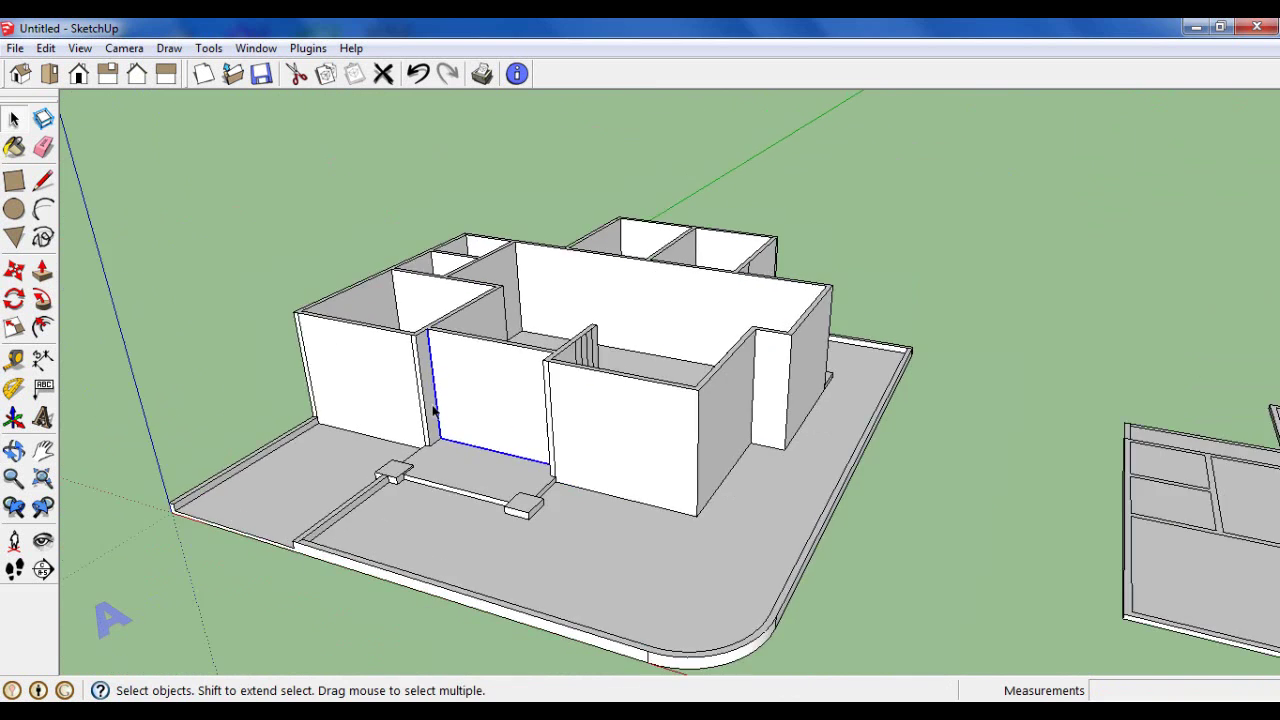
{"action": "scroll", "coordinate": [86, 334], "scroll_direction": "down", "scroll_amount": 2}
{"action": "key", "text": "m"}
{"action": "left_click", "coordinate": [430, 535]}
{"action": "key", "text": "ctrl"}
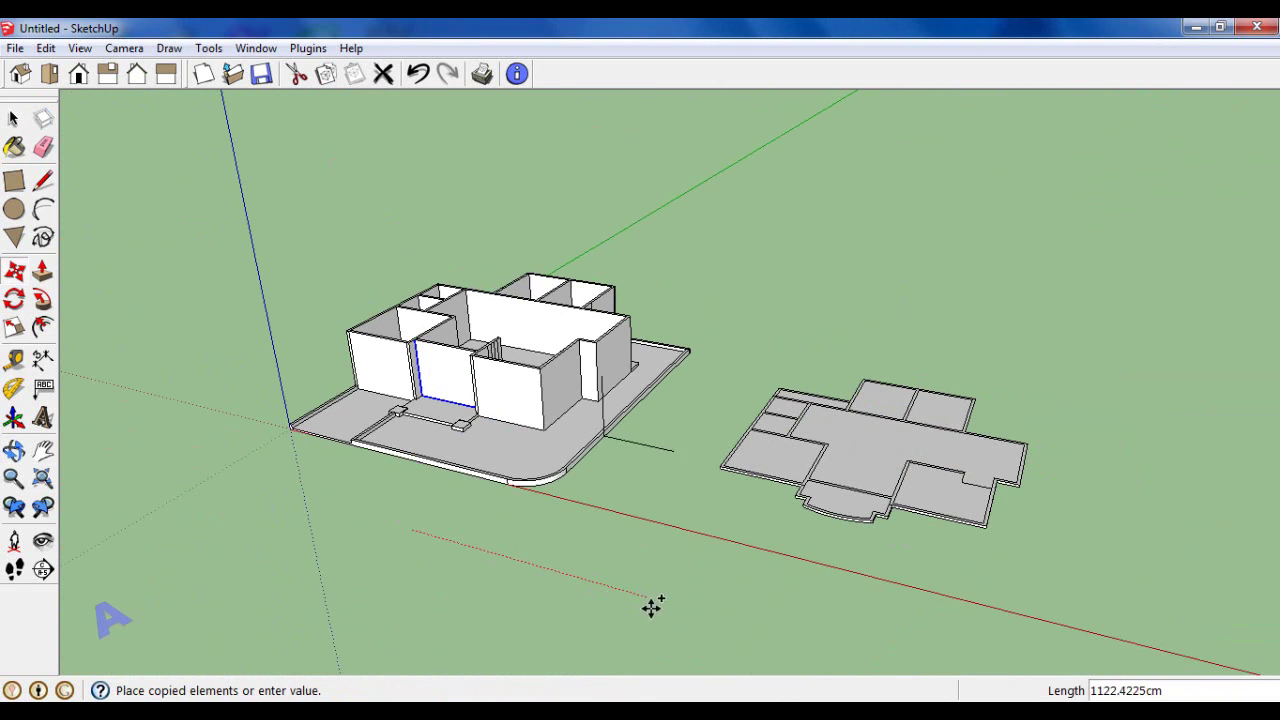
{"action": "left_click", "coordinate": [650, 605]}
Step: Draw an upright rectangle from the copied edge, then orbit to inspect it
{"action": "left_click", "coordinate": [14, 181]}
{"action": "scroll", "coordinate": [629, 371], "scroll_direction": "up", "scroll_amount": 2}
{"action": "scroll", "coordinate": [629, 368], "scroll_direction": "up", "scroll_amount": 2}
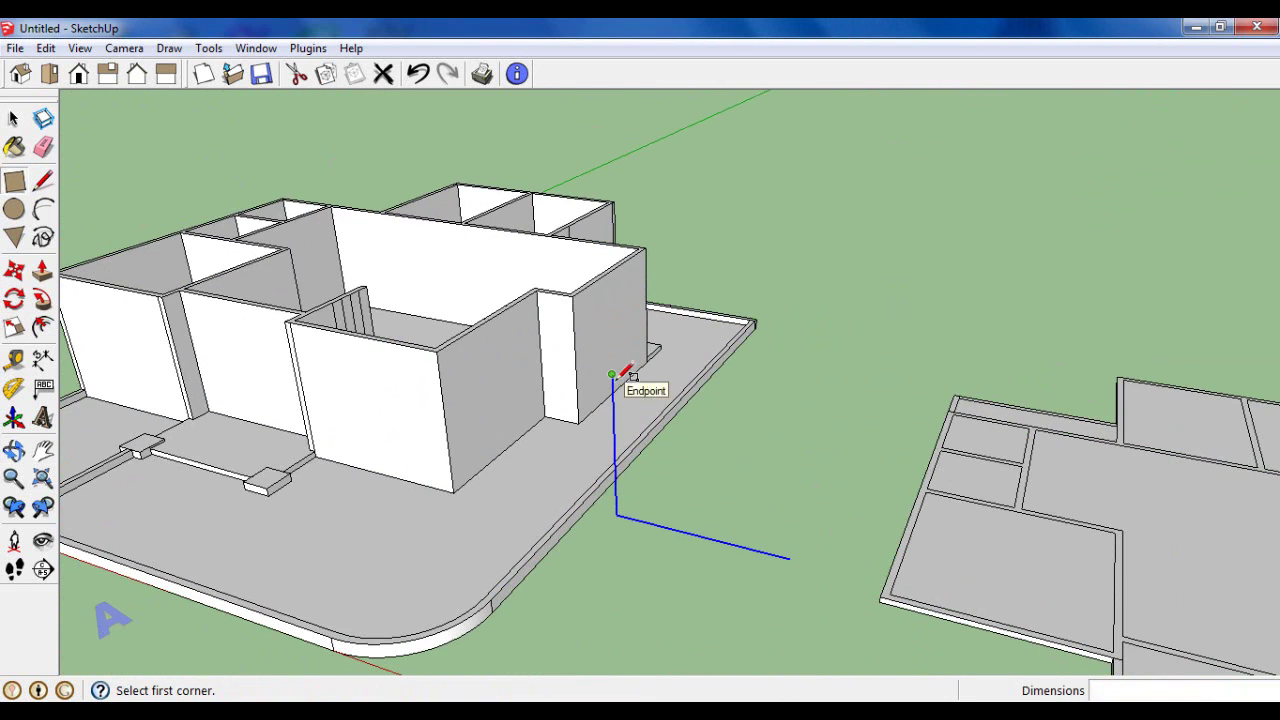
{"action": "left_click", "coordinate": [614, 376]}
{"action": "left_click", "coordinate": [791, 557]}
{"action": "scroll", "coordinate": [714, 400], "scroll_direction": "up", "scroll_amount": 2}
{"action": "scroll", "coordinate": [714, 400], "scroll_direction": "up", "scroll_amount": 2}
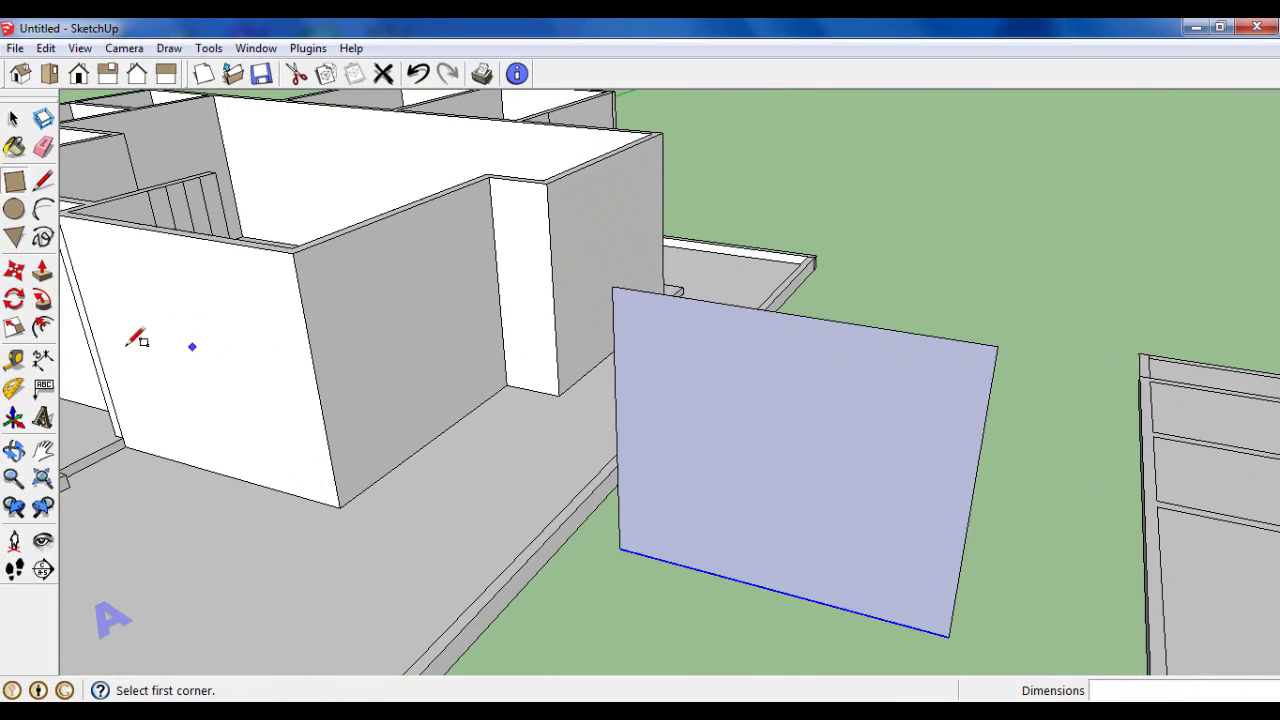
{"action": "key", "text": "space"}
{"action": "middle_click_drag", "start_coordinate": [281, 152], "coordinate": [791, 309]}
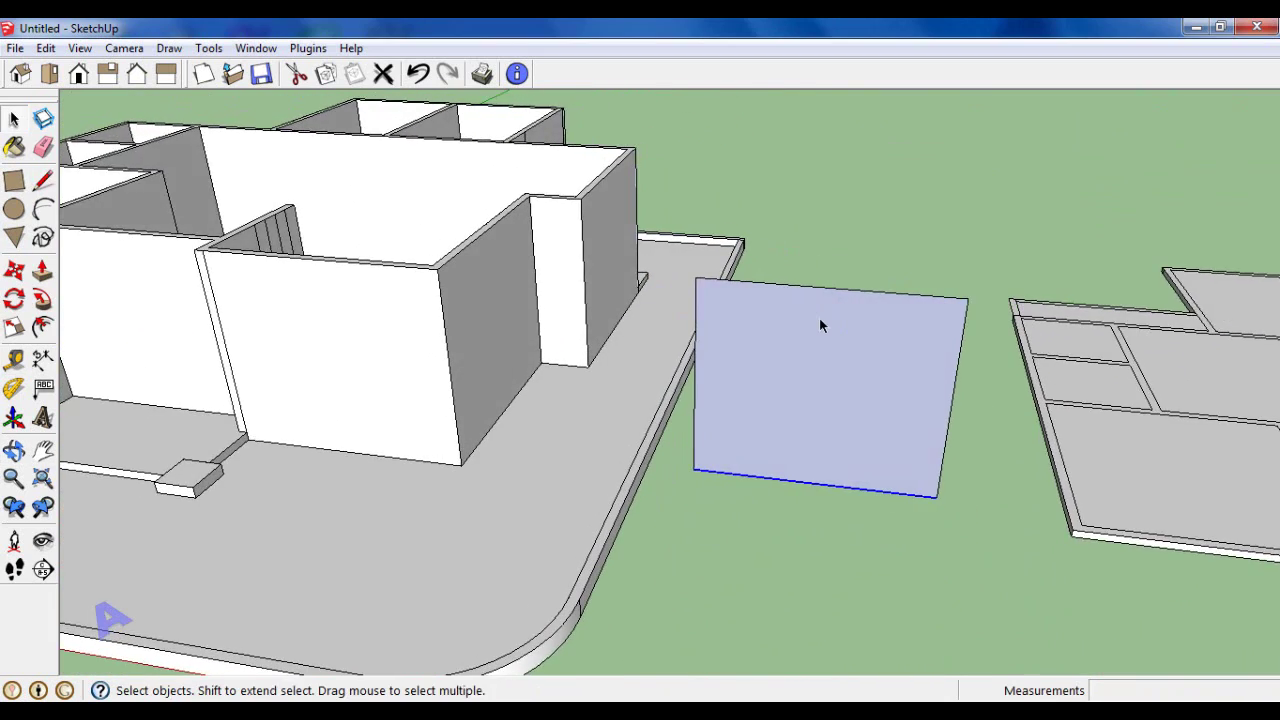
{"action": "scroll", "coordinate": [268, 252], "scroll_direction": "up", "scroll_amount": 3}
Step: Place vertical guides at 5, 75, 75 and 5 cm successively from the face's left edge
{"action": "key", "text": "t"}
{"action": "scroll", "coordinate": [651, 417], "scroll_direction": "up", "scroll_amount": 3}
{"action": "left_click", "coordinate": [636, 420]}
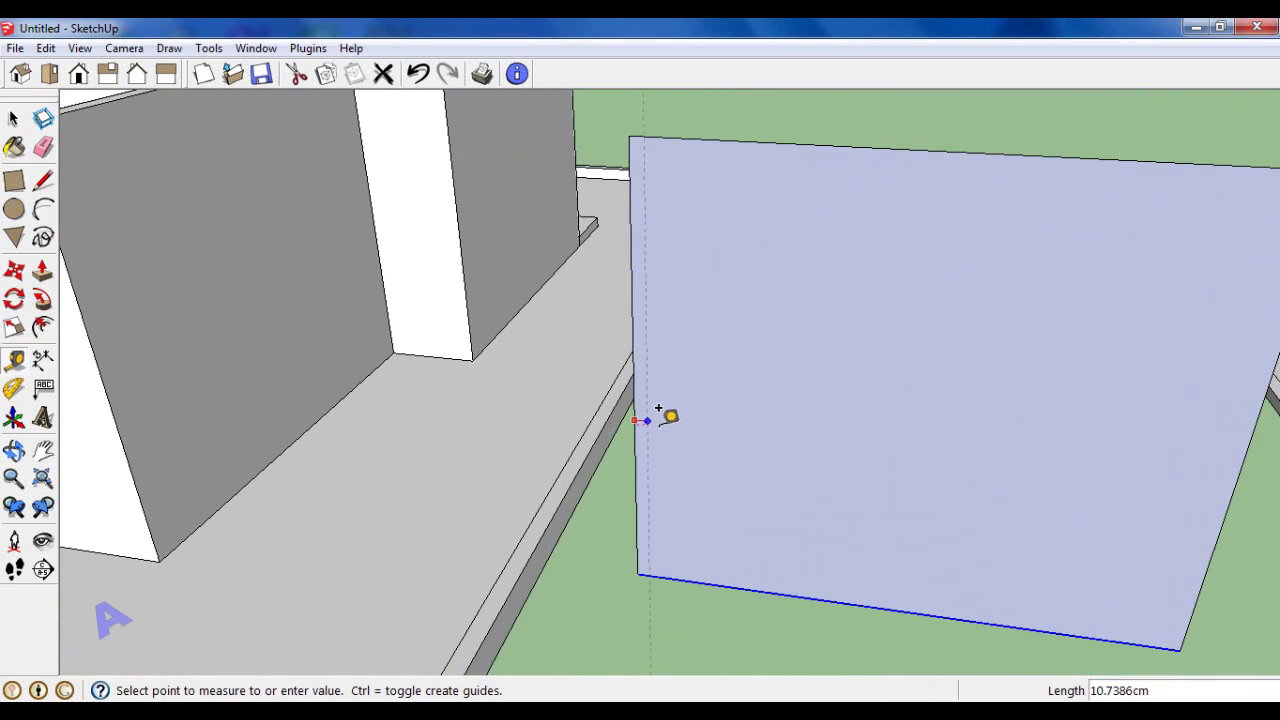
{"action": "key", "text": "Return"}
{"action": "scroll", "coordinate": [659, 409], "scroll_direction": "up", "scroll_amount": 2}
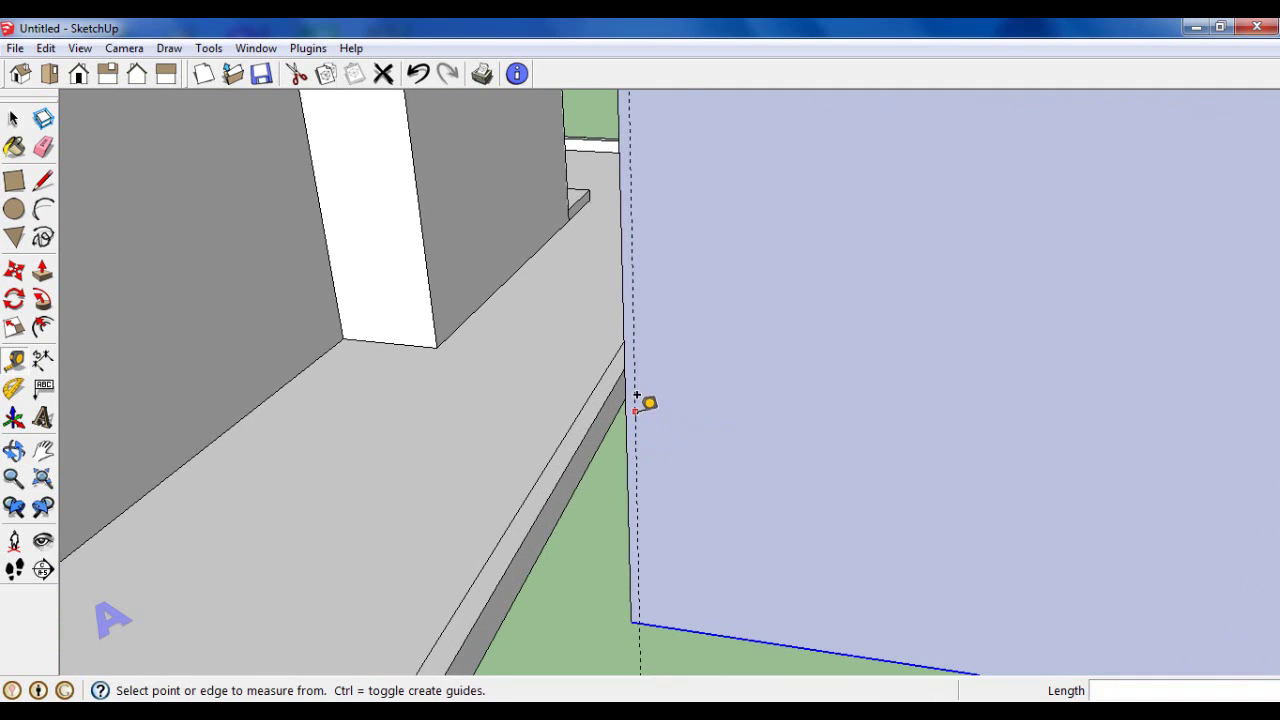
{"action": "left_click", "coordinate": [636, 397]}
{"action": "key", "text": "Return"}
{"action": "scroll", "coordinate": [594, 429], "scroll_direction": "down", "scroll_amount": 3}
{"action": "scroll", "coordinate": [694, 423], "scroll_direction": "up", "scroll_amount": 2}
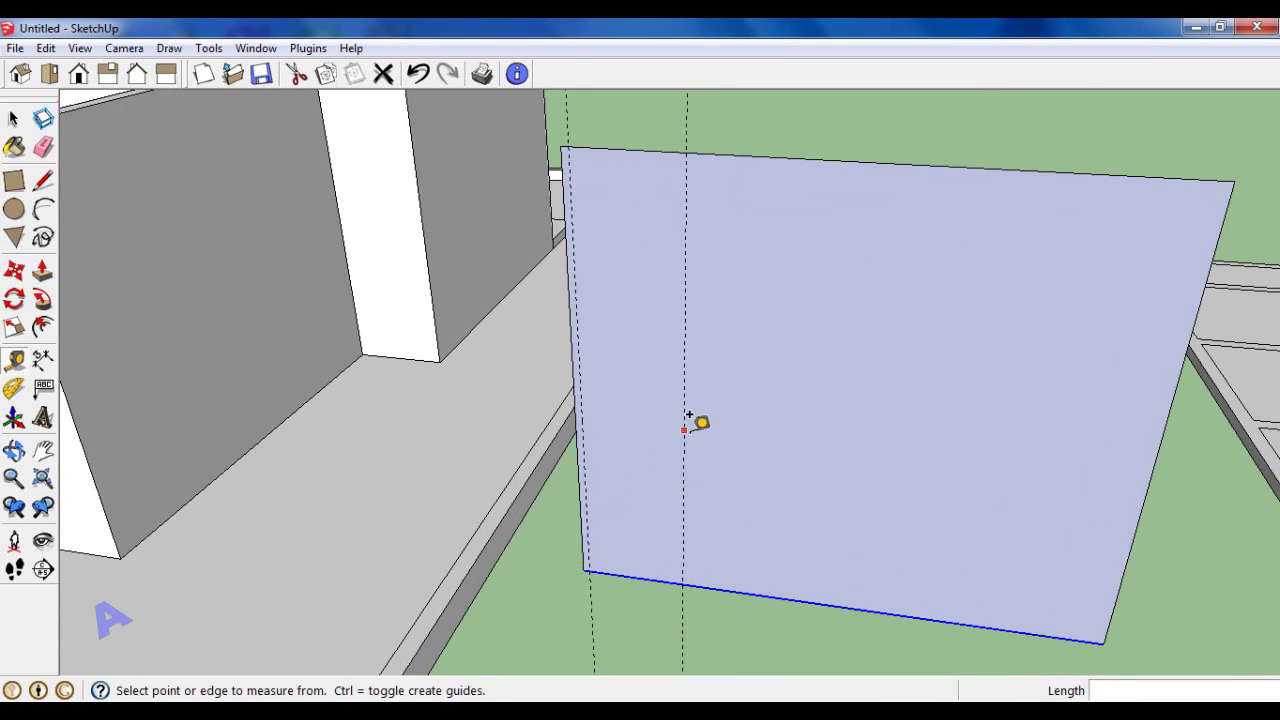
{"action": "left_click", "coordinate": [684, 431]}
{"action": "key", "text": "Return"}
{"action": "scroll", "coordinate": [722, 424], "scroll_direction": "up", "scroll_amount": 2}
{"action": "left_click", "coordinate": [795, 437]}
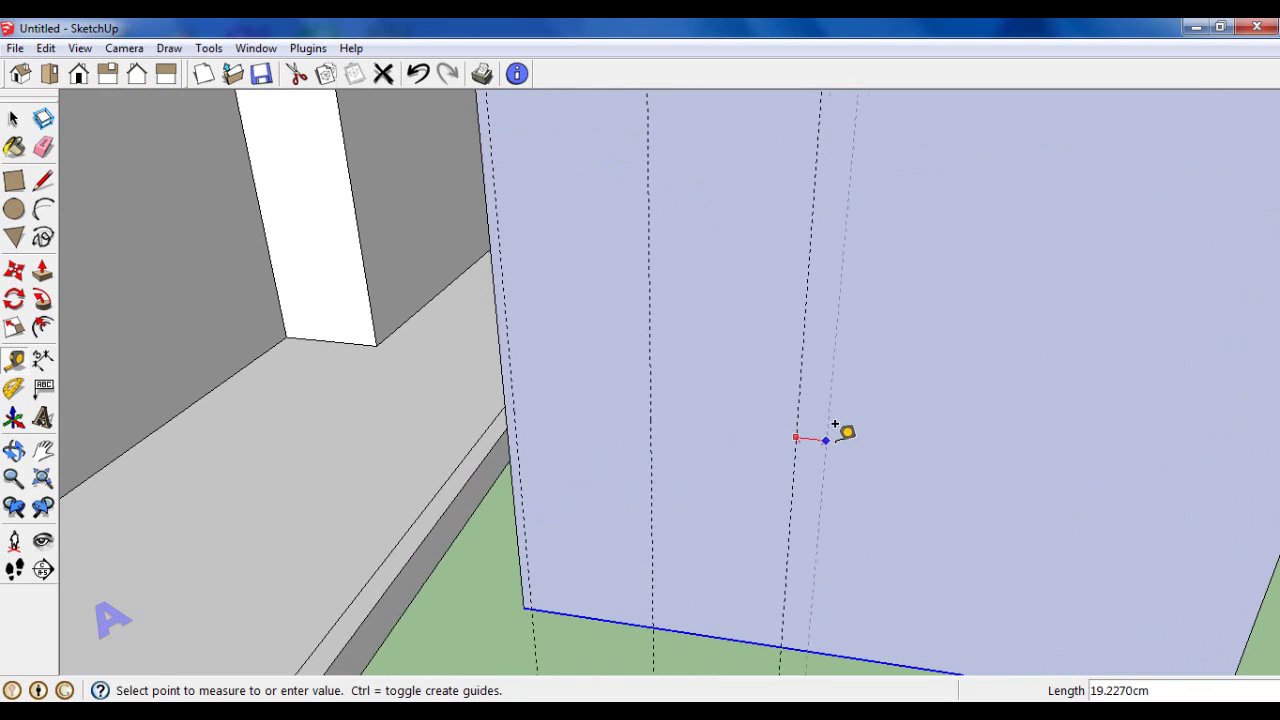
{"action": "key", "text": "Return"}
{"action": "scroll", "coordinate": [794, 431], "scroll_direction": "down", "scroll_amount": 3}
Step: Add horizontal guides 210 cm above the bottom edge and 5 cm beyond that
{"action": "left_click", "coordinate": [746, 569]}
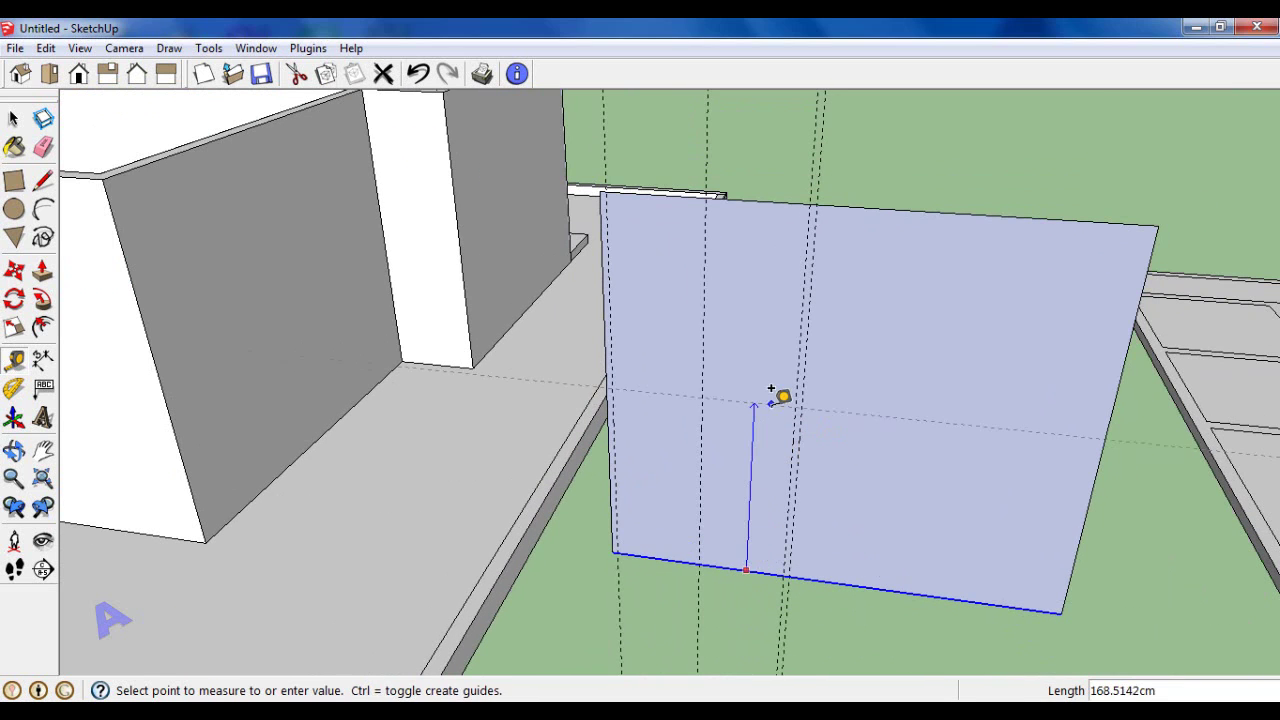
{"action": "key", "text": "Return"}
{"action": "scroll", "coordinate": [771, 390], "scroll_direction": "up", "scroll_amount": 3}
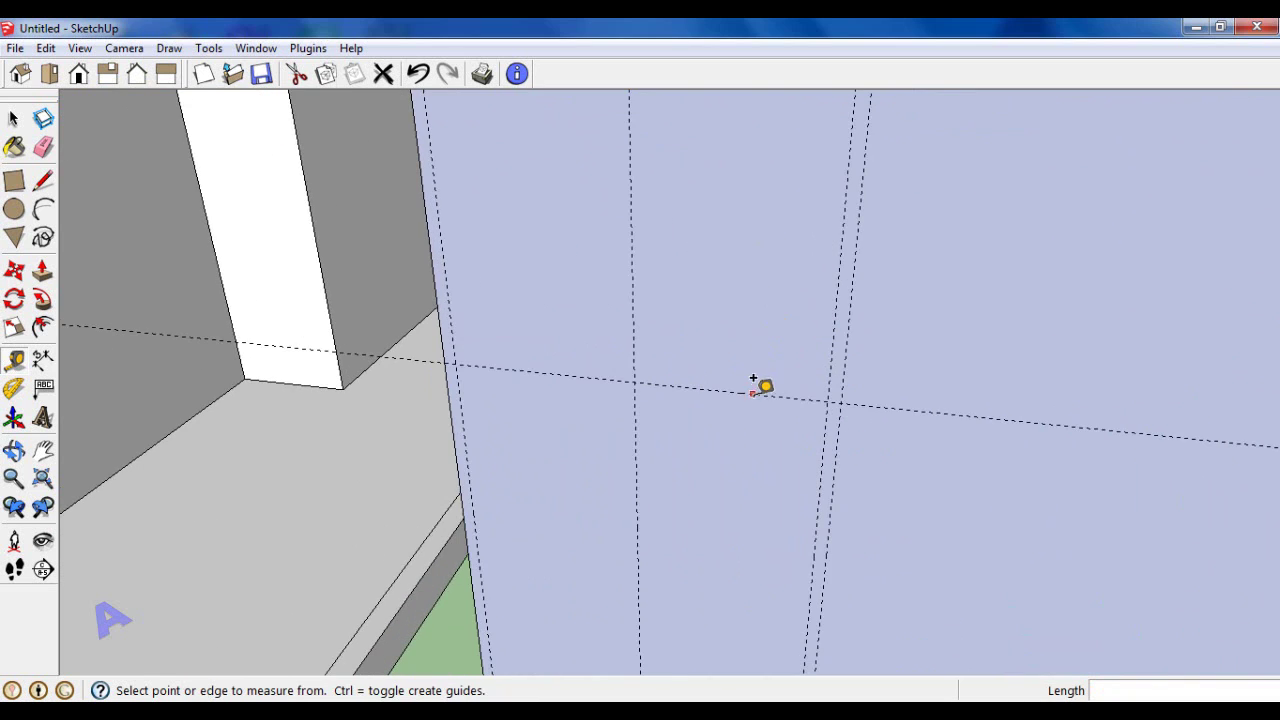
{"action": "left_click", "coordinate": [753, 393]}
{"action": "key", "text": "Return"}
{"action": "scroll", "coordinate": [757, 357], "scroll_direction": "down", "scroll_amount": 3}
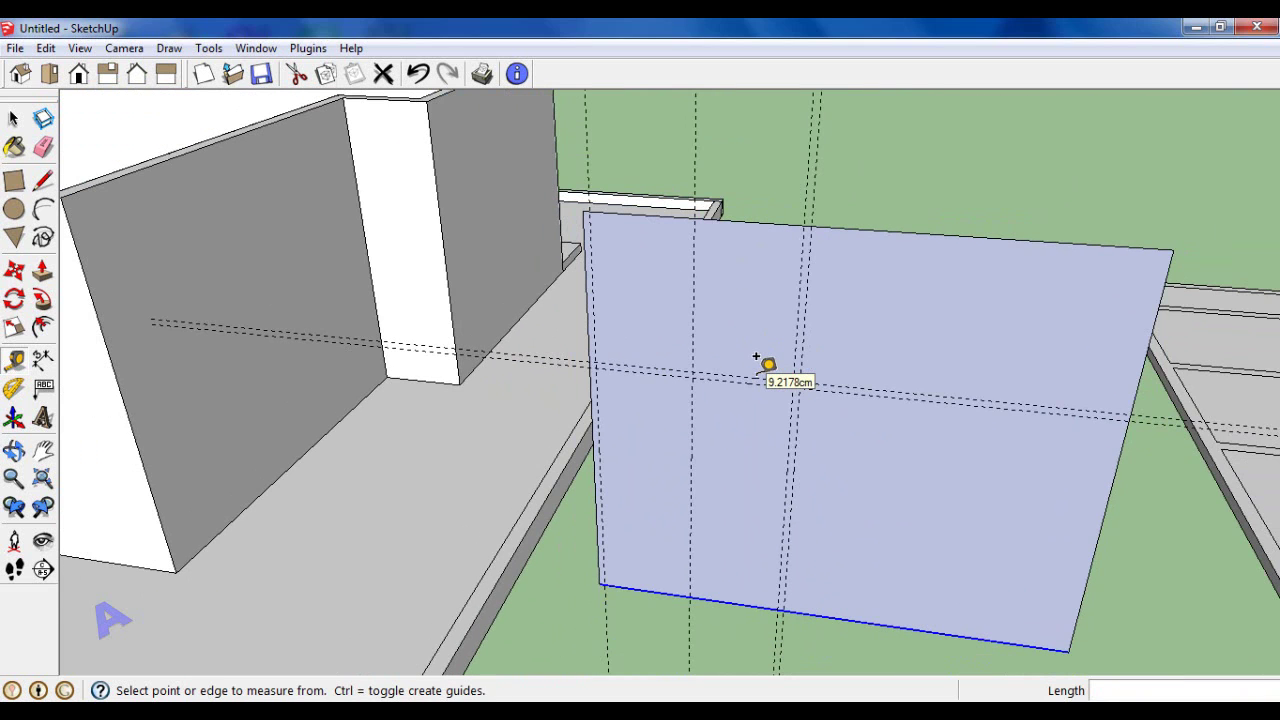
{"action": "scroll", "coordinate": [822, 371], "scroll_direction": "up", "scroll_amount": 3}
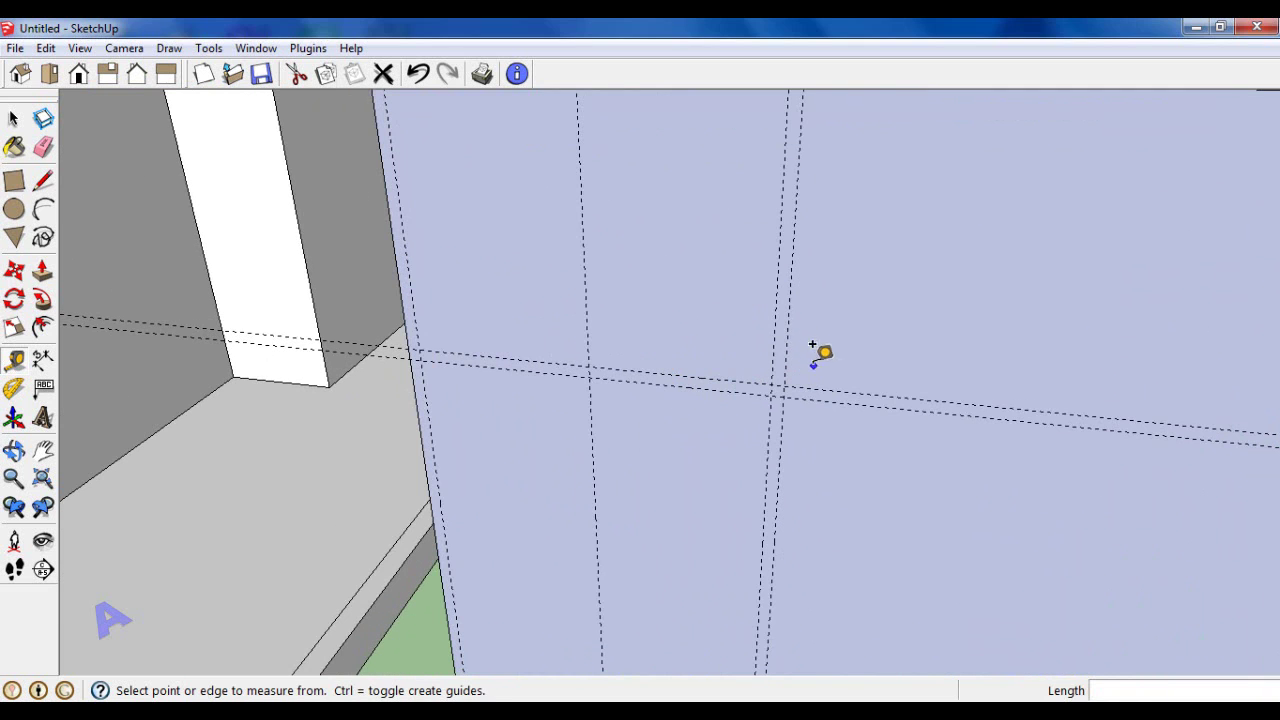
Step: Add vertical guides 1 cm, 5 cm and 5 cm beside the existing vertical guides
{"action": "left_click", "coordinate": [788, 334]}
{"action": "type", "text": "1"}
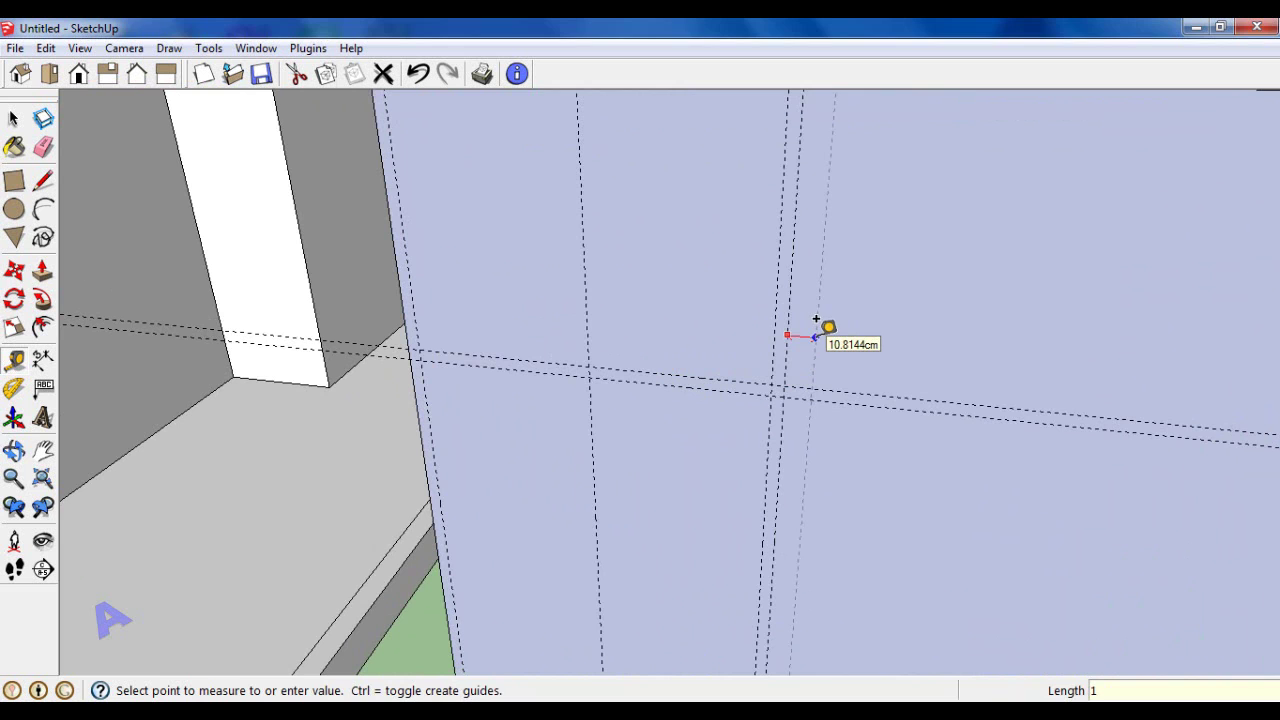
{"action": "key", "text": "Return"}
{"action": "scroll", "coordinate": [833, 345], "scroll_direction": "up", "scroll_amount": 2}
{"action": "left_click", "coordinate": [820, 353]}
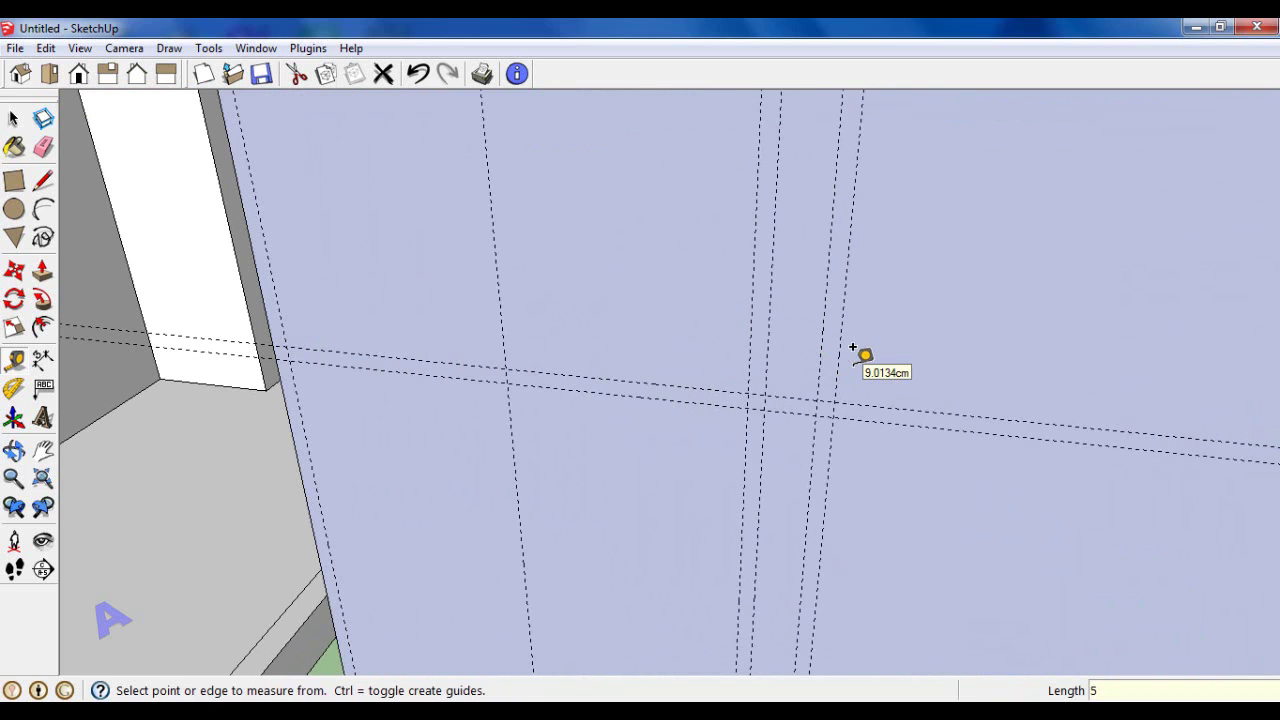
{"action": "scroll", "coordinate": [853, 347], "scroll_direction": "up", "scroll_amount": 1}
{"action": "left_click", "coordinate": [835, 361]}
{"action": "key", "text": "Return"}
{"action": "scroll", "coordinate": [777, 366], "scroll_direction": "down", "scroll_amount": 2}
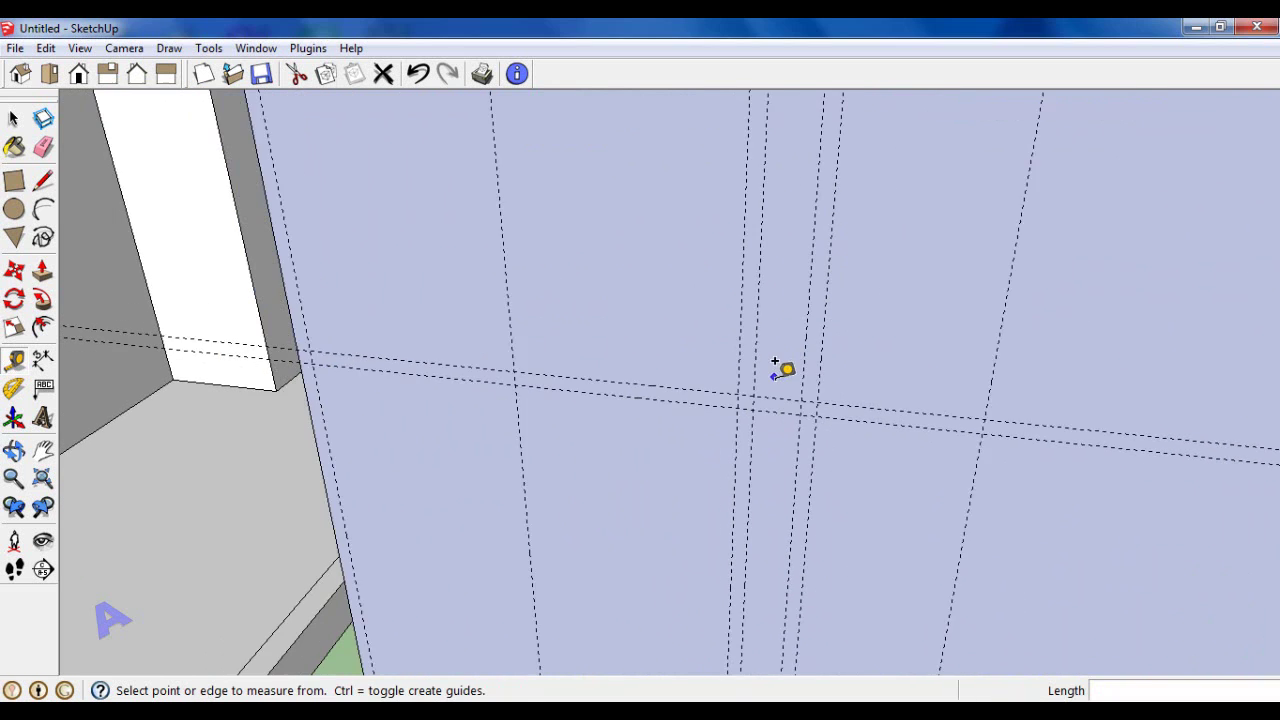
{"action": "scroll", "coordinate": [840, 380], "scroll_direction": "down", "scroll_amount": 3}
{"action": "scroll", "coordinate": [900, 380], "scroll_direction": "up", "scroll_amount": 1}
{"action": "left_click", "coordinate": [878, 378]}
{"action": "type", "text": "5"}
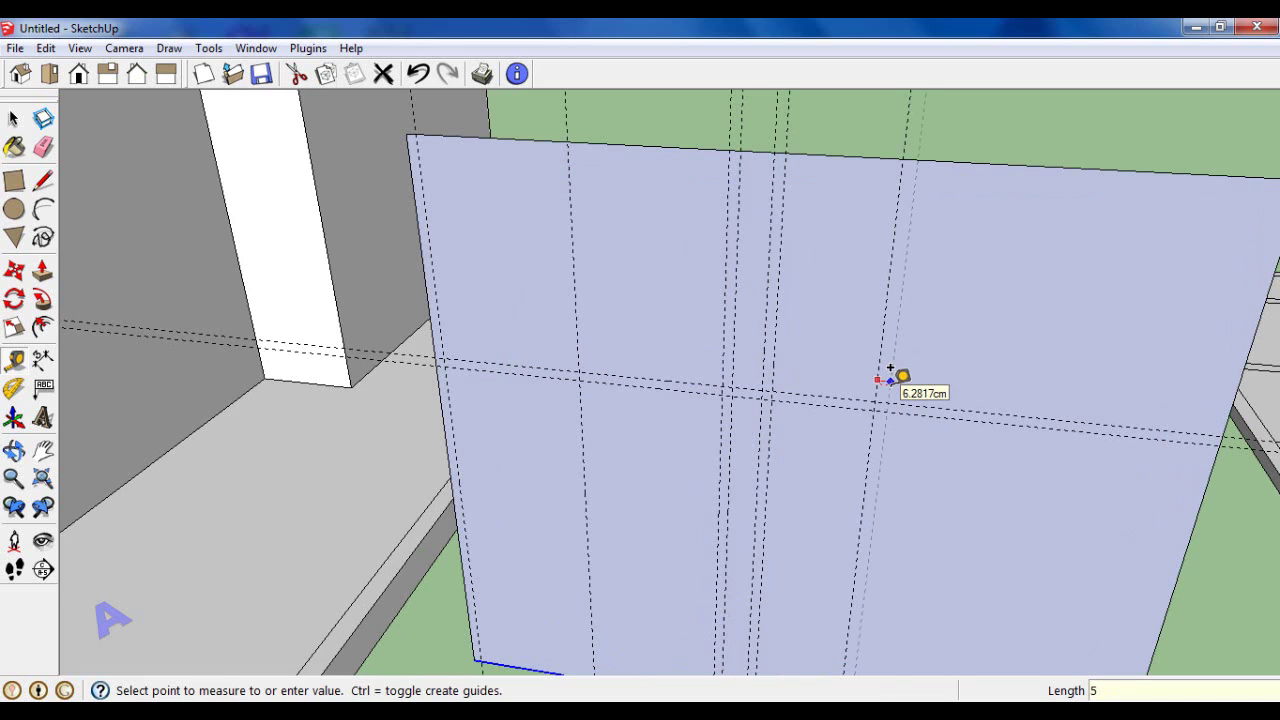
{"action": "key", "text": "Return"}
{"action": "scroll", "coordinate": [894, 323], "scroll_direction": "down", "scroll_amount": 3}
{"action": "scroll", "coordinate": [1000, 383], "scroll_direction": "up", "scroll_amount": 4}
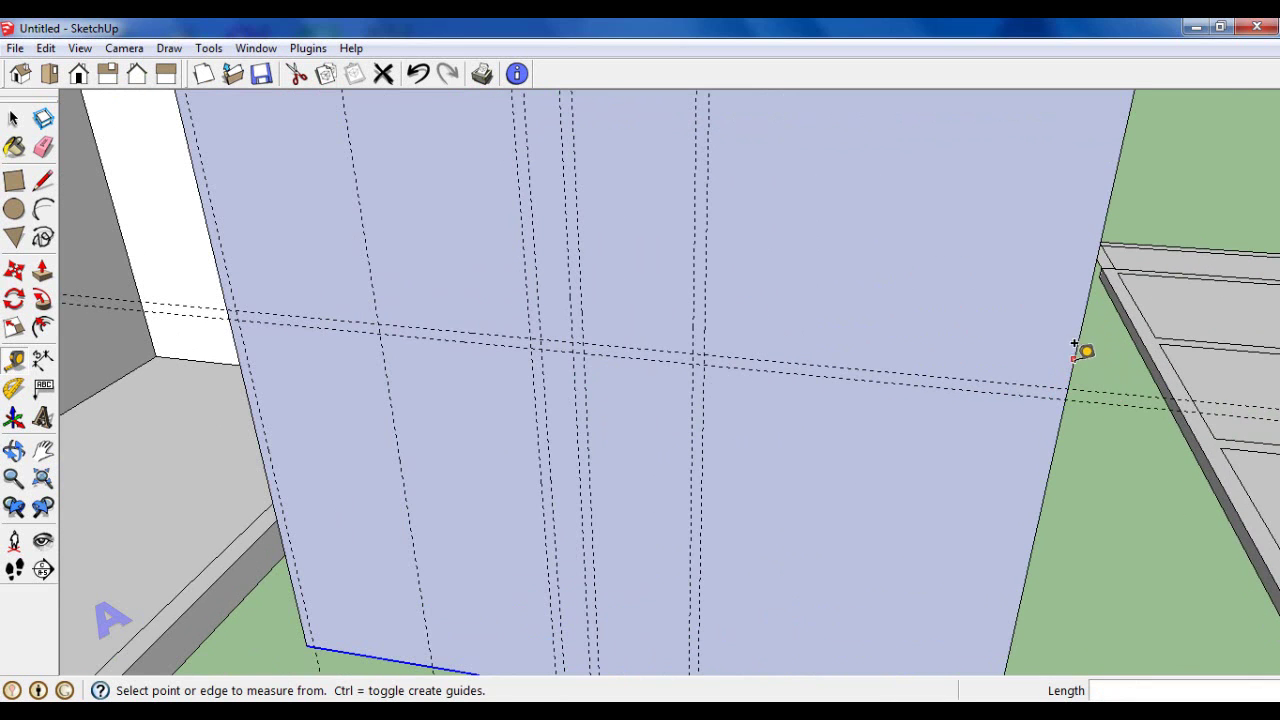
Step: Place a guide 5 cm in from the right edge and another 50 cm further in
{"action": "left_click", "coordinate": [1073, 357]}
{"action": "type", "text": "5"}
{"action": "key", "text": "Return"}
{"action": "scroll", "coordinate": [1046, 366], "scroll_direction": "up", "scroll_amount": 2}
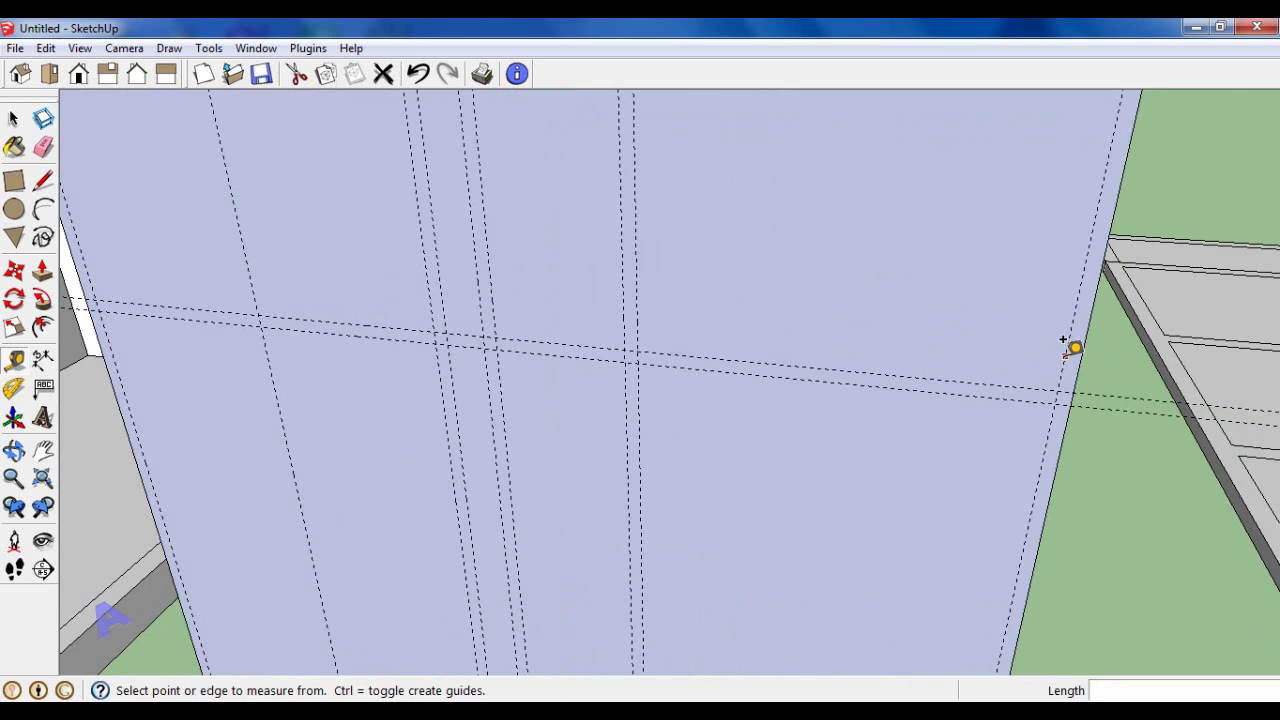
{"action": "left_click", "coordinate": [1065, 356]}
{"action": "key", "text": "Return"}
{"action": "left_click", "coordinate": [909, 333]}
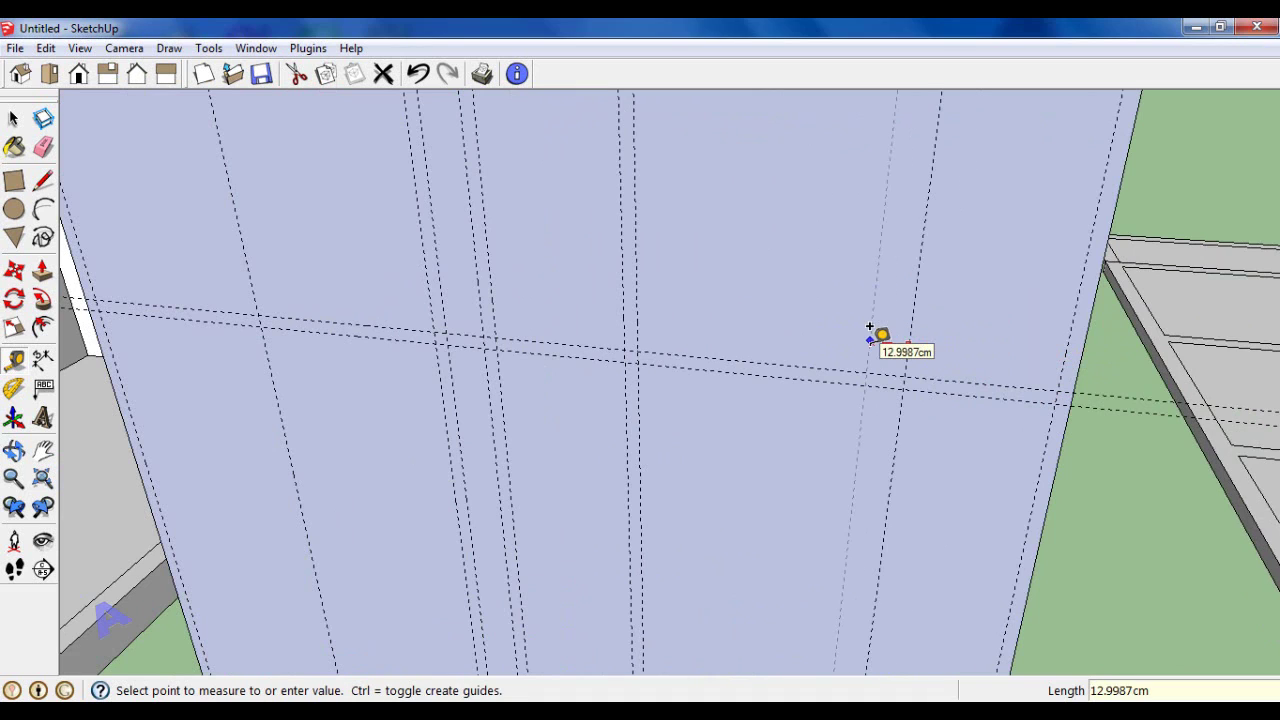
Step: Copy the selected vertical guide further across the face with Move+Ctrl
{"action": "left_click", "coordinate": [13, 118]}
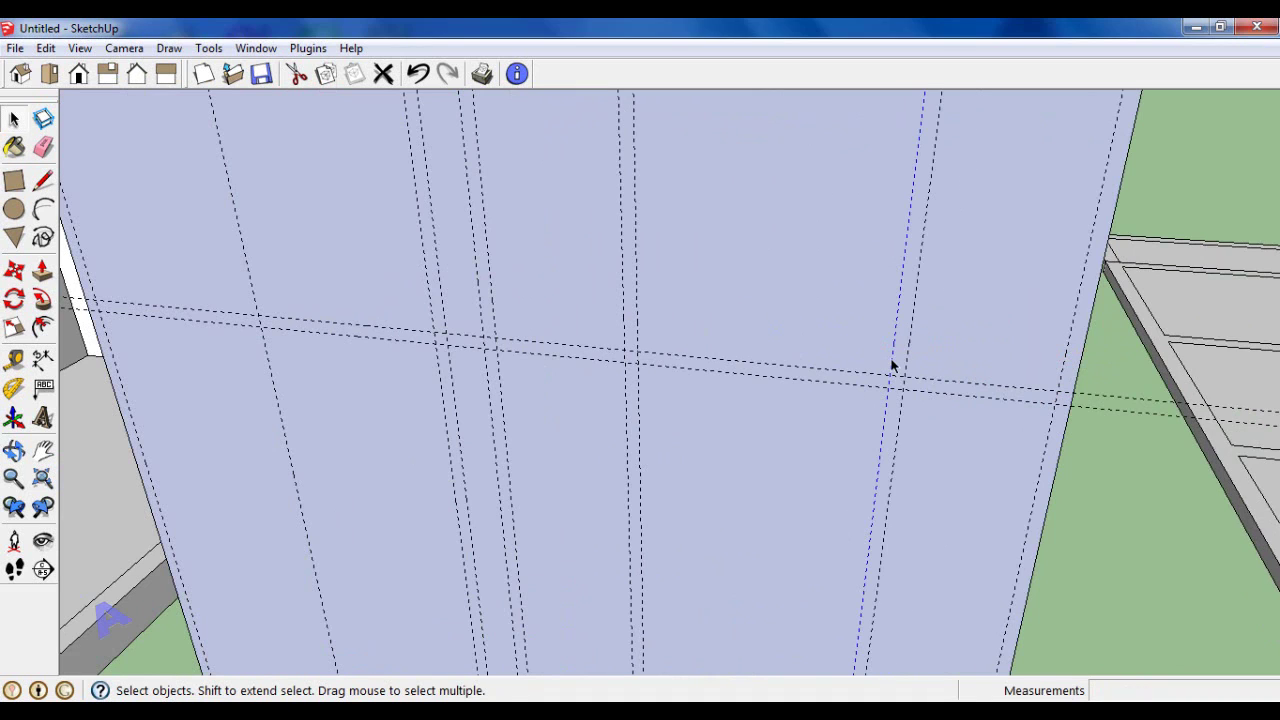
{"action": "left_click", "coordinate": [14, 270]}
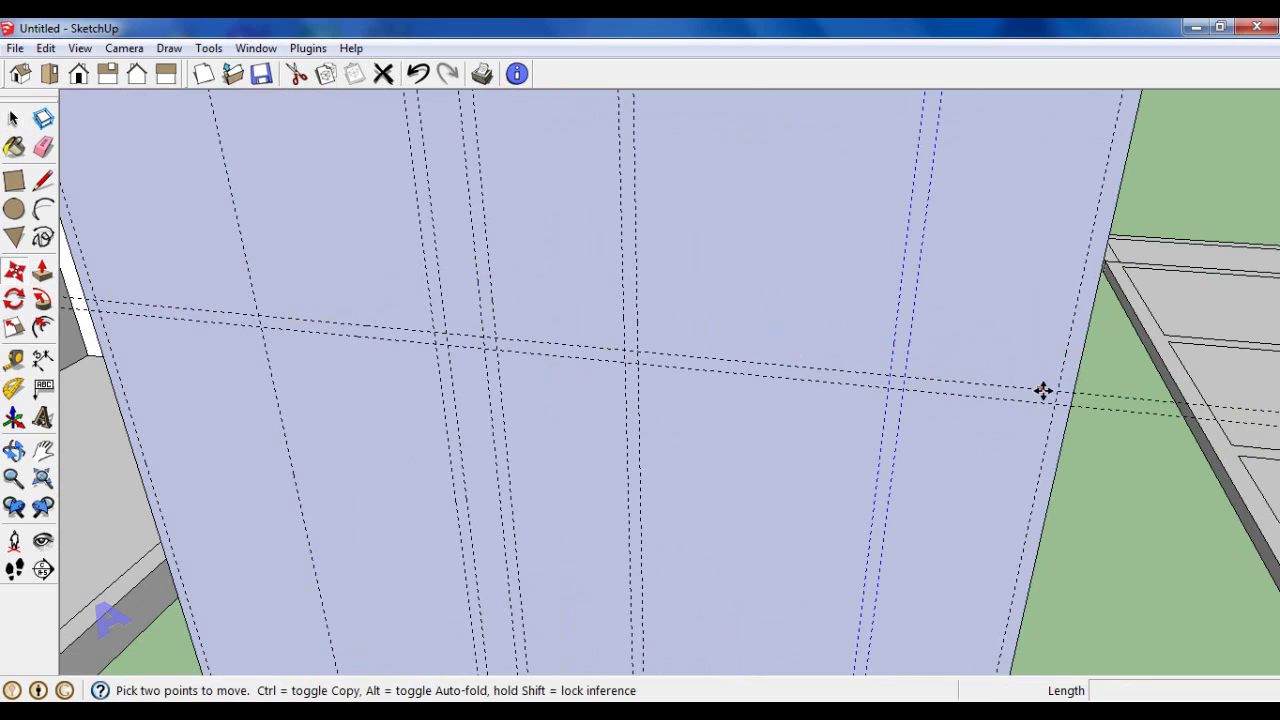
{"action": "key", "text": "ctrl"}
{"action": "left_click", "coordinate": [1045, 390]}
{"action": "left_click", "coordinate": [885, 377]}
{"action": "scroll", "coordinate": [891, 346], "scroll_direction": "down", "scroll_amount": 2}
{"action": "scroll", "coordinate": [891, 346], "scroll_direction": "down", "scroll_amount": 3}
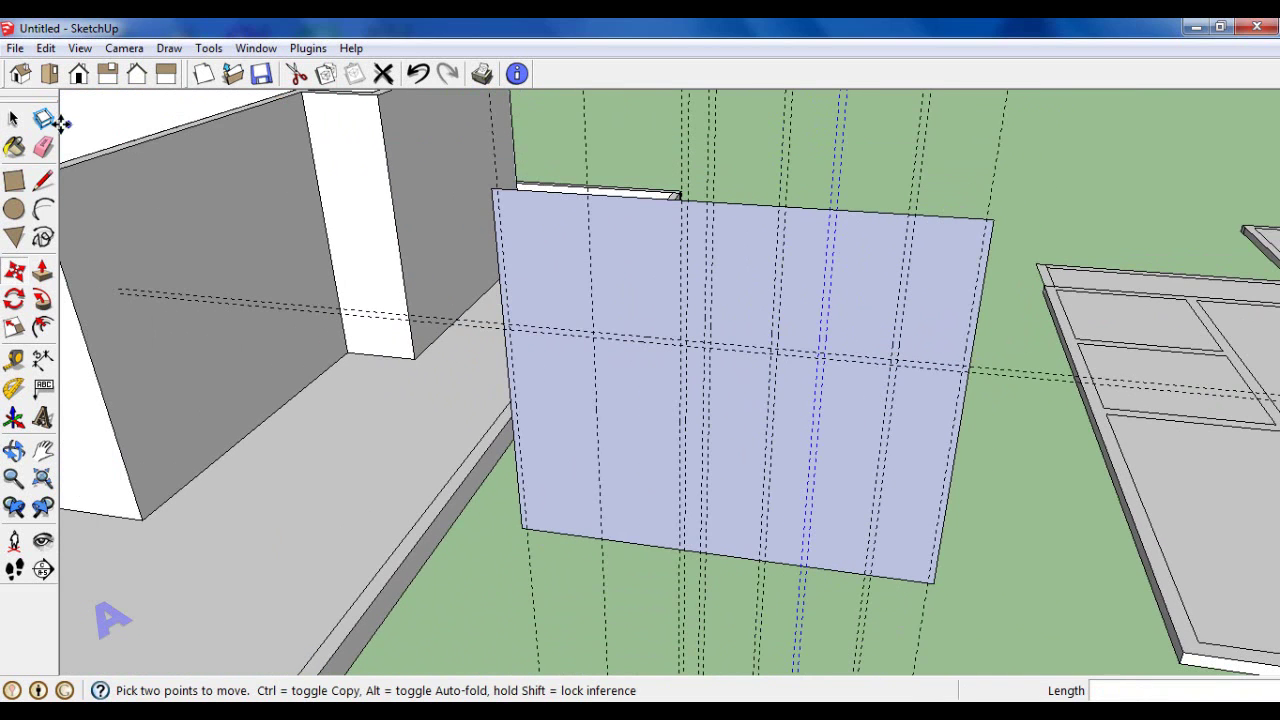
Step: Add horizontal guides 5 cm above the bottom and further up the face
{"action": "key", "text": "t"}
{"action": "scroll", "coordinate": [770, 511], "scroll_direction": "up", "scroll_amount": 3}
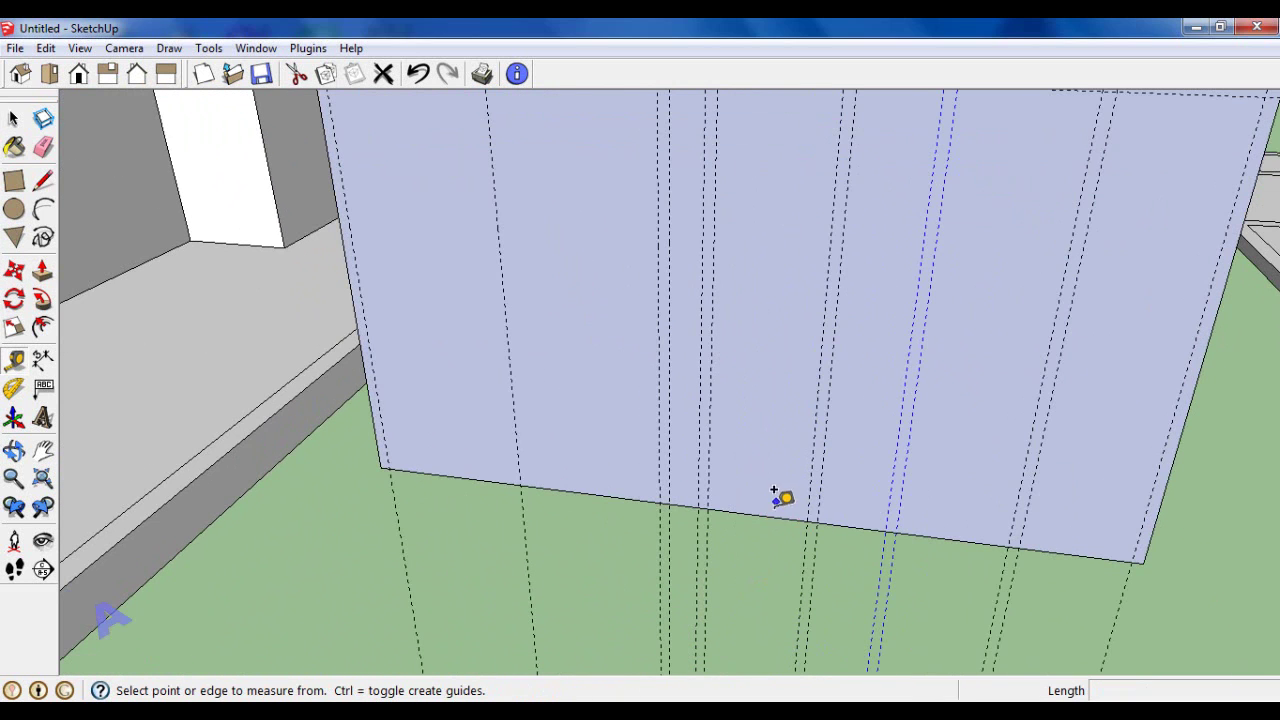
{"action": "left_click", "coordinate": [770, 516]}
{"action": "scroll", "coordinate": [784, 462], "scroll_direction": "up", "scroll_amount": 2}
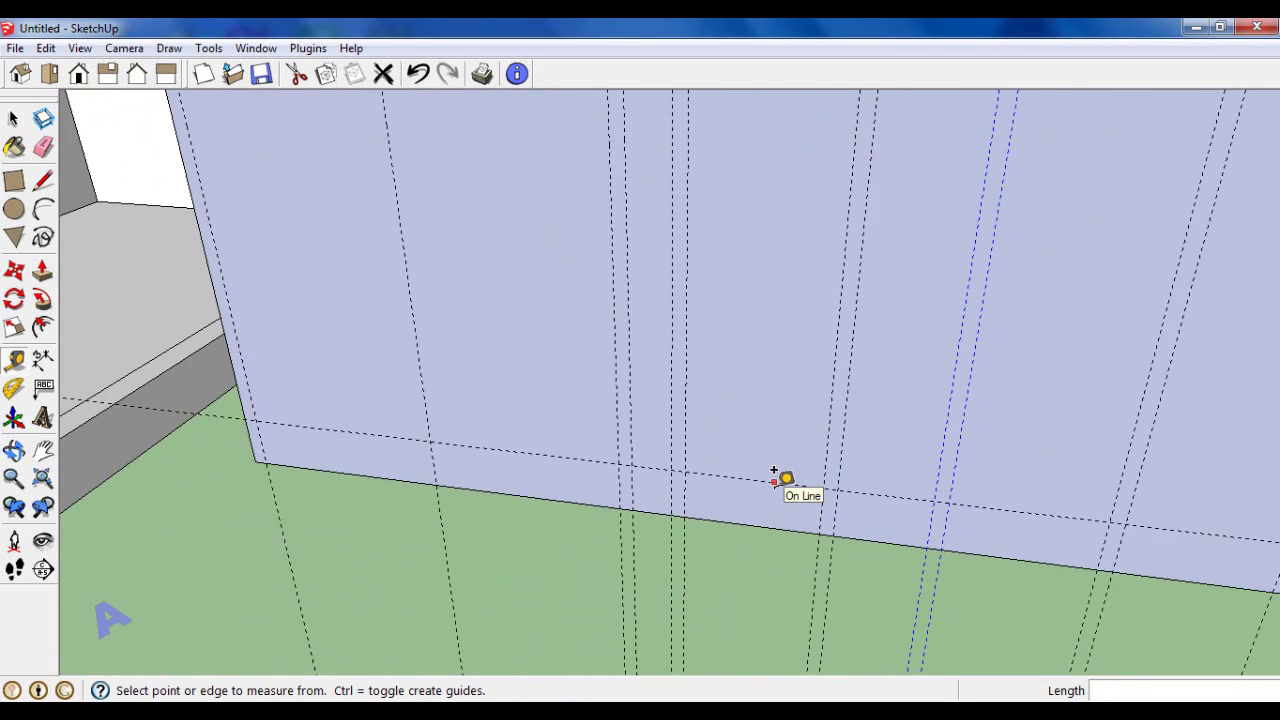
{"action": "scroll", "coordinate": [785, 445], "scroll_direction": "up", "scroll_amount": 1}
{"action": "scroll", "coordinate": [790, 440], "scroll_direction": "down", "scroll_amount": 3}
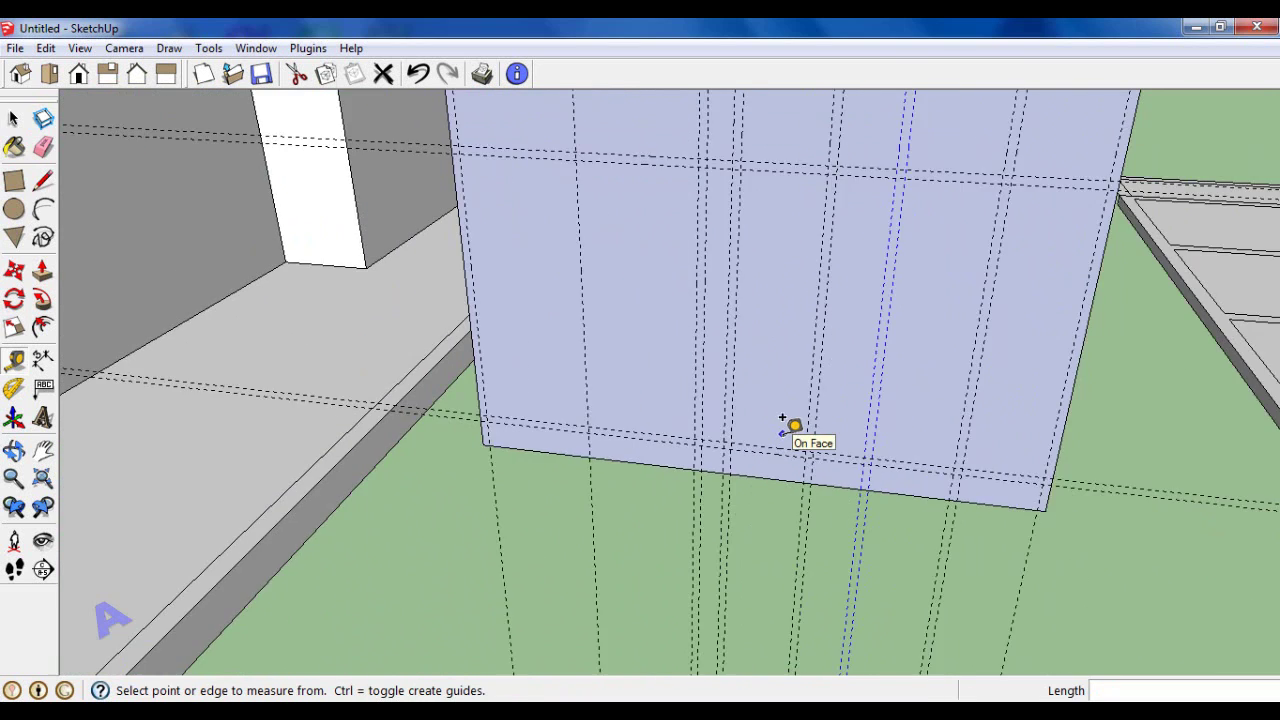
{"action": "key", "text": "Return"}
{"action": "scroll", "coordinate": [889, 500], "scroll_direction": "up", "scroll_amount": 2}
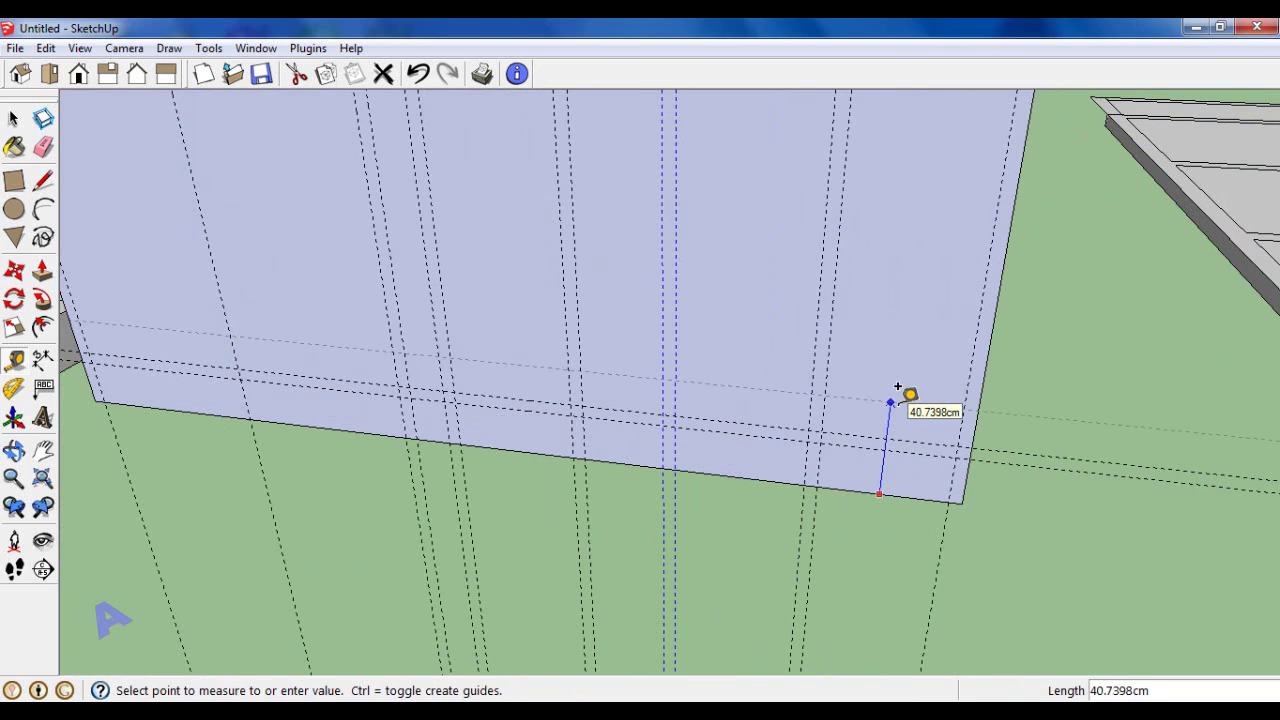
{"action": "key", "text": "Return"}
{"action": "left_click", "coordinate": [917, 303]}
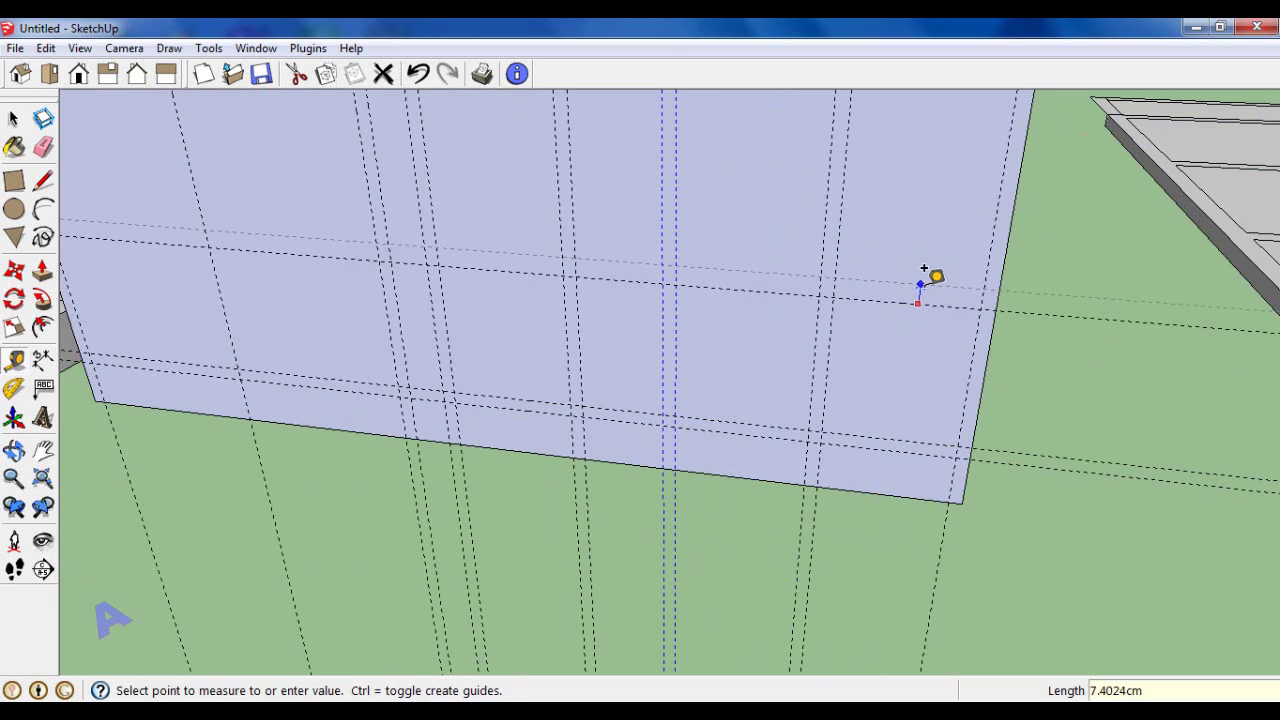
{"action": "key", "text": "Return"}
{"action": "scroll", "coordinate": [925, 270], "scroll_direction": "down", "scroll_amount": 3}
{"action": "mouse_move", "coordinate": [957, 380]}
{"action": "middle_mouse_down"}
{"action": "mouse_move", "coordinate": [943, 400]}
{"action": "mouse_move", "coordinate": [914, 389]}
{"action": "middle_mouse_up"}
{"action": "scroll", "coordinate": [779, 290], "scroll_direction": "up", "scroll_amount": 3}
{"action": "scroll", "coordinate": [779, 290], "scroll_direction": "down", "scroll_amount": 1}
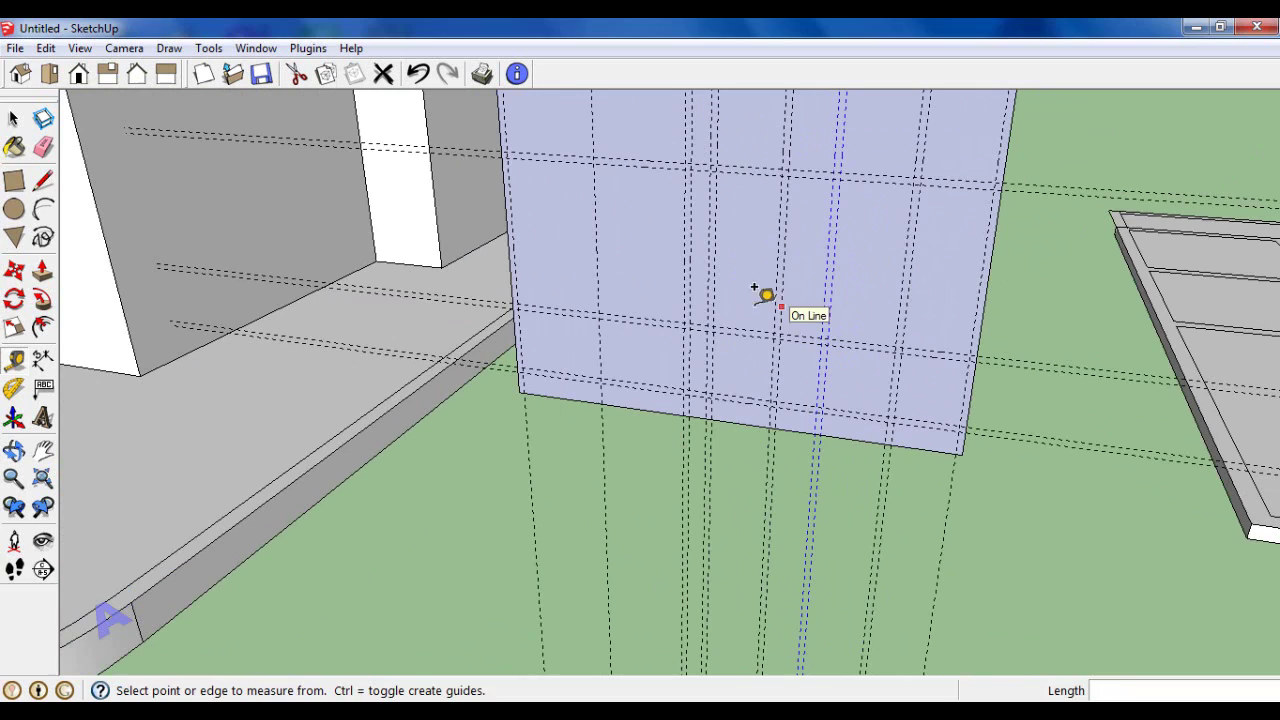
Step: Draw the door frame and panel rectangles snapped to the guide intersections
{"action": "left_click", "coordinate": [14, 180]}
{"action": "scroll", "coordinate": [520, 150], "scroll_direction": "up", "scroll_amount": 4}
{"action": "left_click", "coordinate": [588, 197]}
{"action": "scroll", "coordinate": [605, 200], "scroll_direction": "down", "scroll_amount": 2}
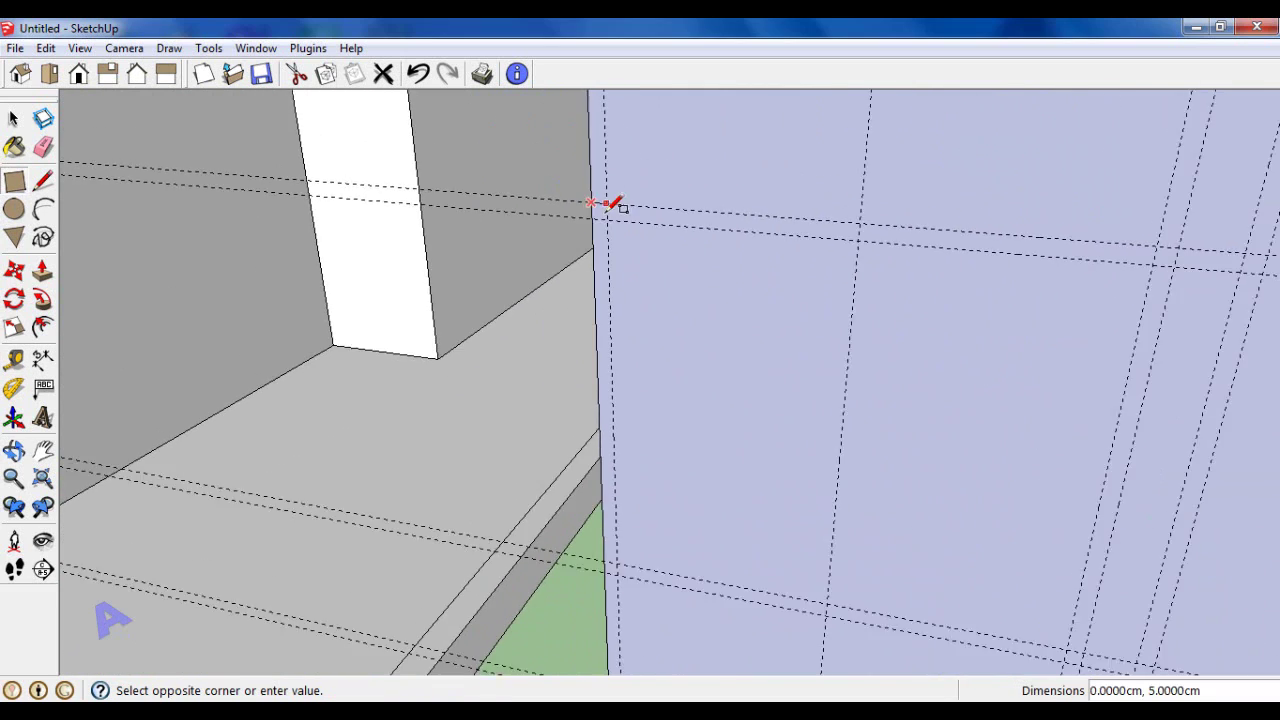
{"action": "scroll", "coordinate": [610, 205], "scroll_direction": "down", "scroll_amount": 2}
{"action": "left_click", "coordinate": [831, 525]}
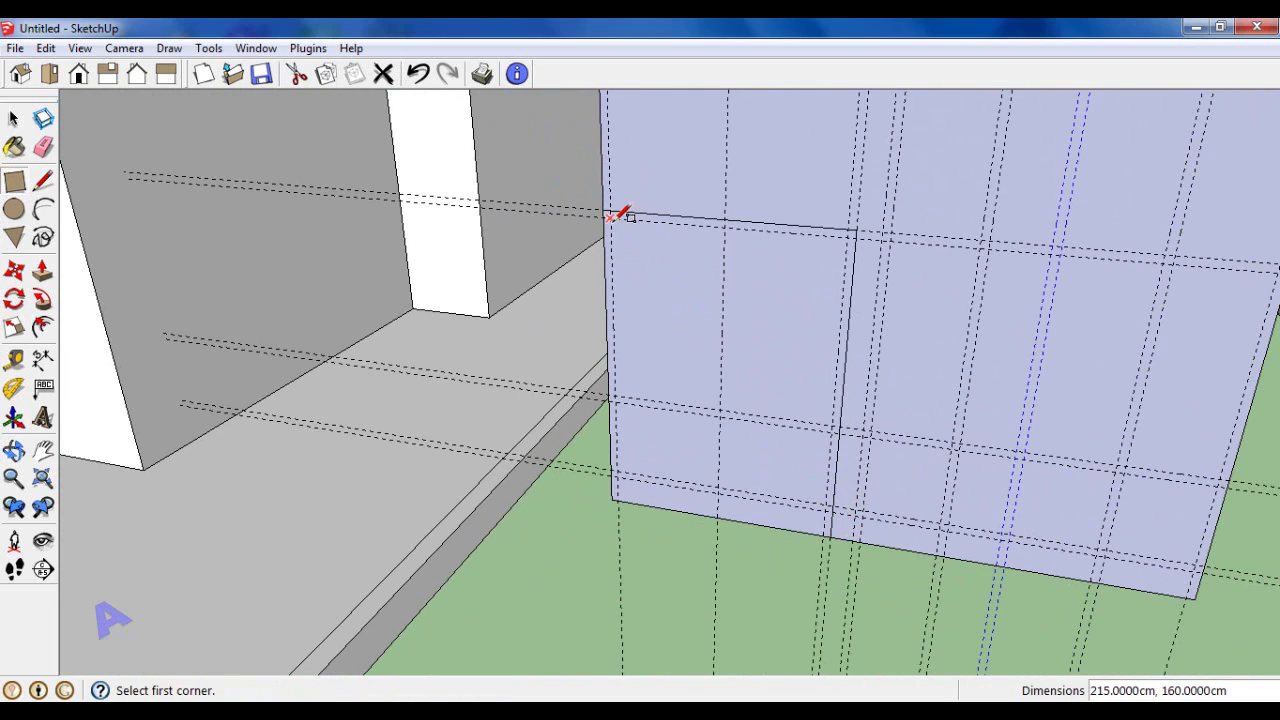
{"action": "scroll", "coordinate": [831, 525], "scroll_direction": "up", "scroll_amount": 2}
{"action": "left_click", "coordinate": [831, 525]}
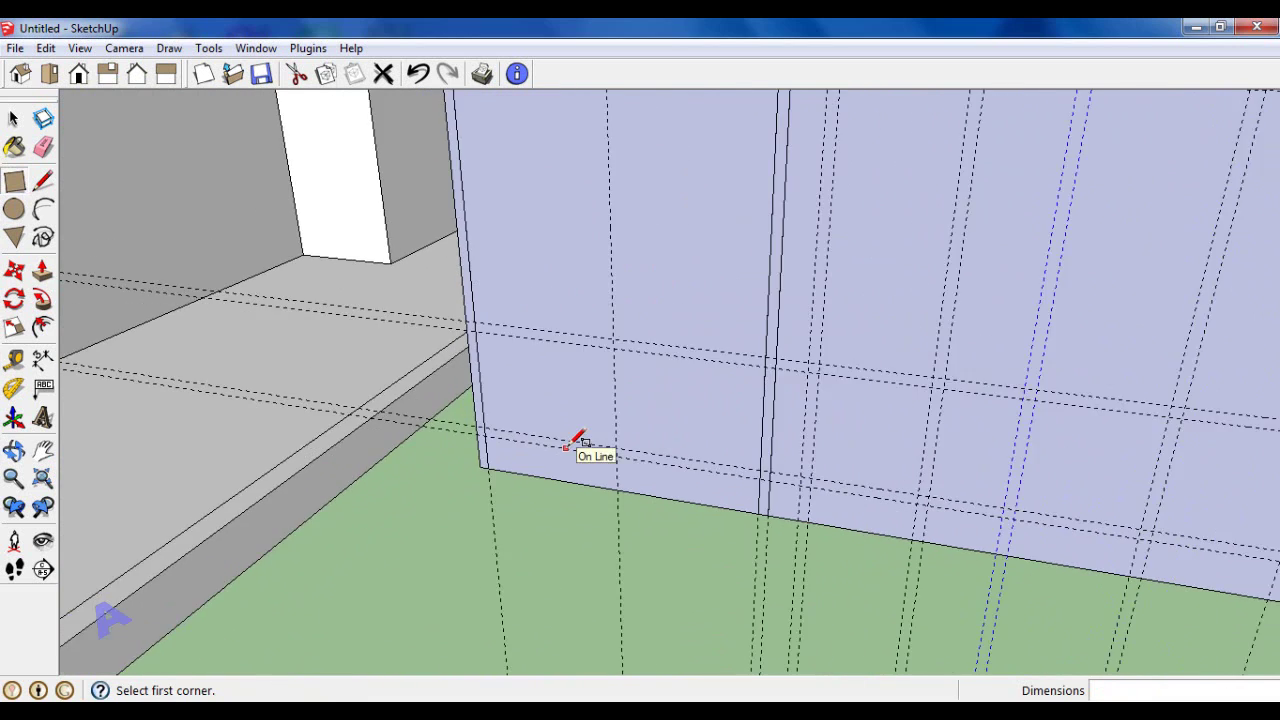
{"action": "scroll", "coordinate": [740, 190], "scroll_direction": "down", "scroll_amount": 3}
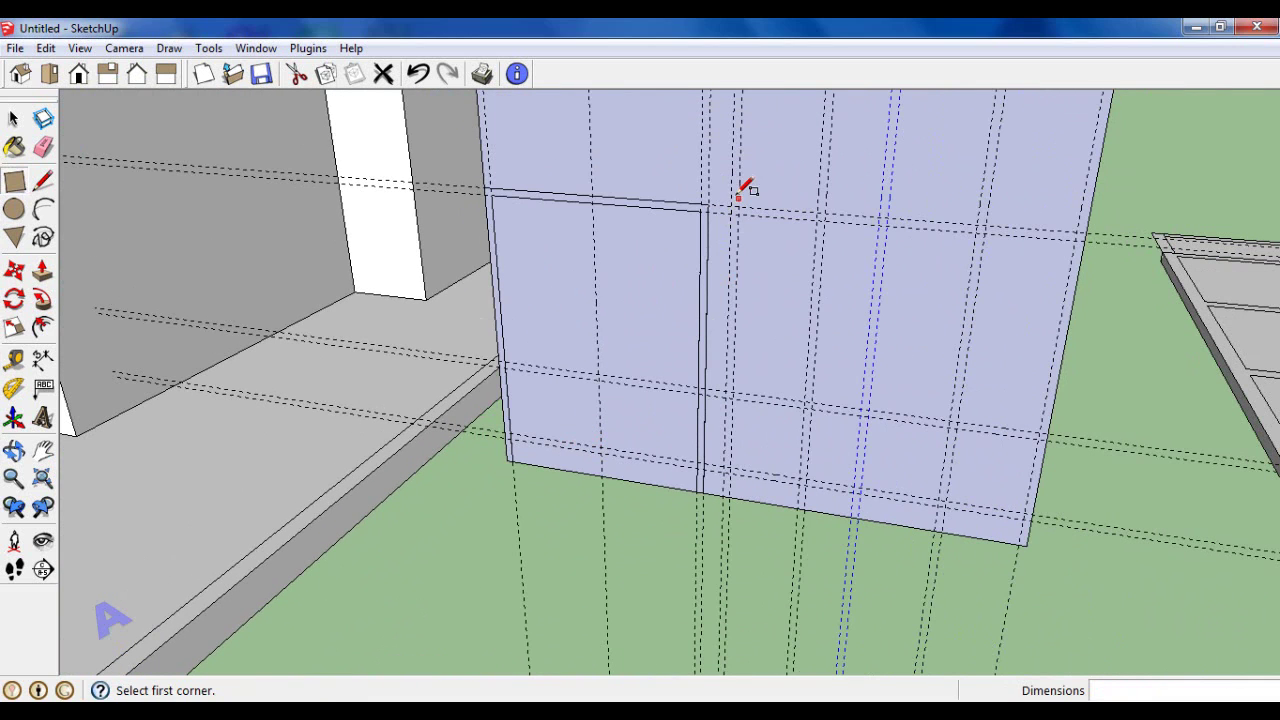
{"action": "left_click", "coordinate": [806, 486]}
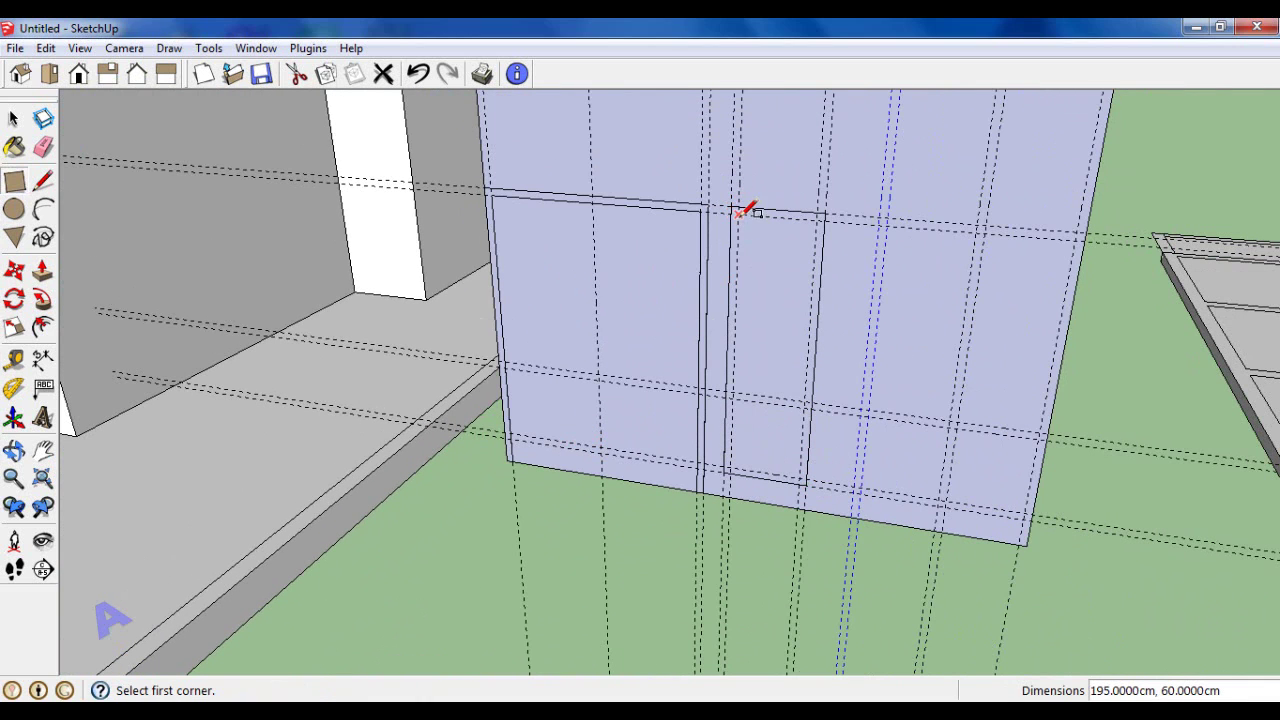
Step: Outline the two-pane window's panes between the guide lines on the right
{"action": "left_click", "coordinate": [880, 216]}
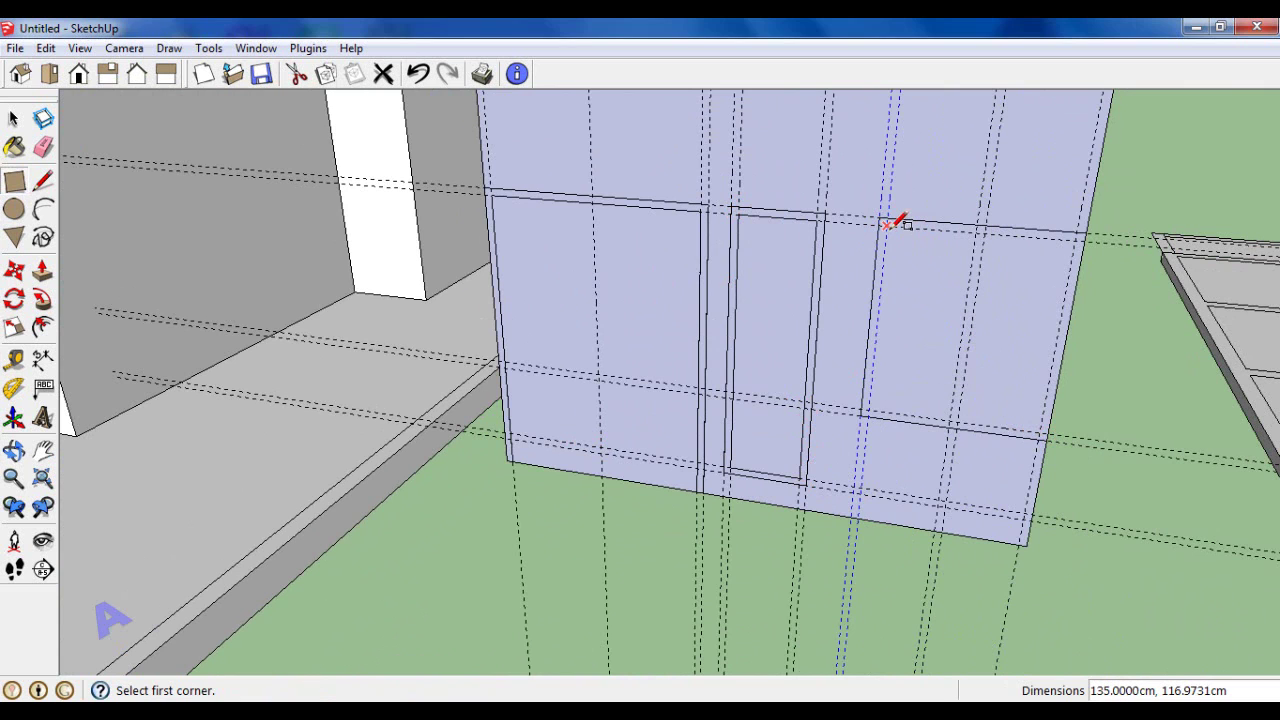
{"action": "left_click", "coordinate": [884, 224]}
{"action": "left_click", "coordinate": [955, 417]}
{"action": "left_click", "coordinate": [984, 233]}
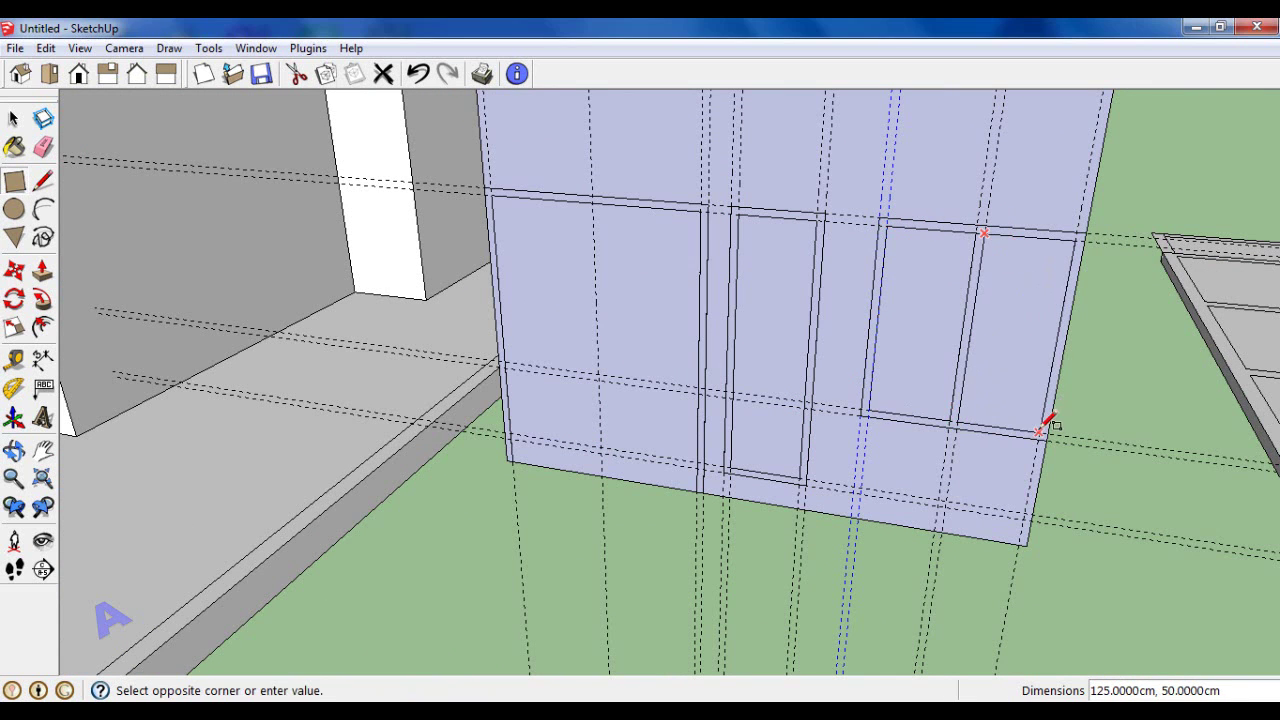
{"action": "key", "text": "e"}
{"action": "scroll", "coordinate": [1006, 229], "scroll_direction": "down", "scroll_amount": 5}
Step: Delete the selected guide lines from the wall face
{"action": "middle_click_drag", "start_coordinate": [1029, 257], "coordinate": [963, 209]}
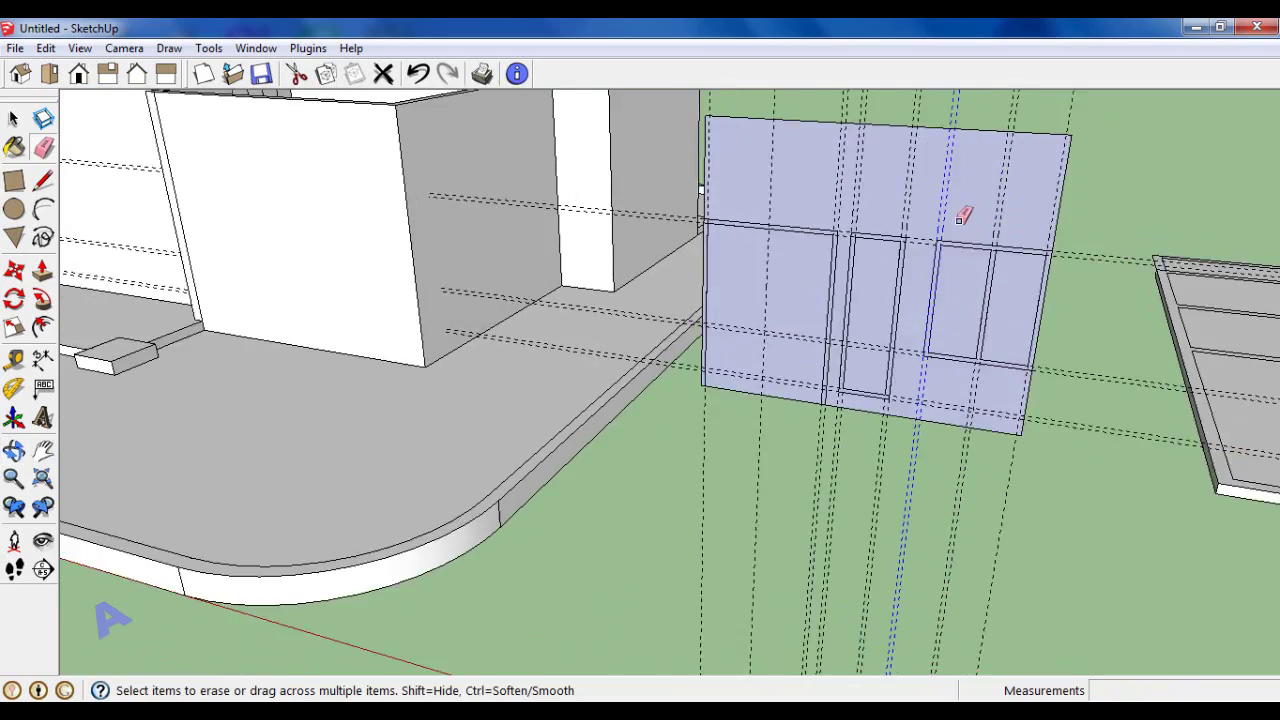
{"action": "scroll", "coordinate": [963, 209], "scroll_direction": "up", "scroll_amount": 5}
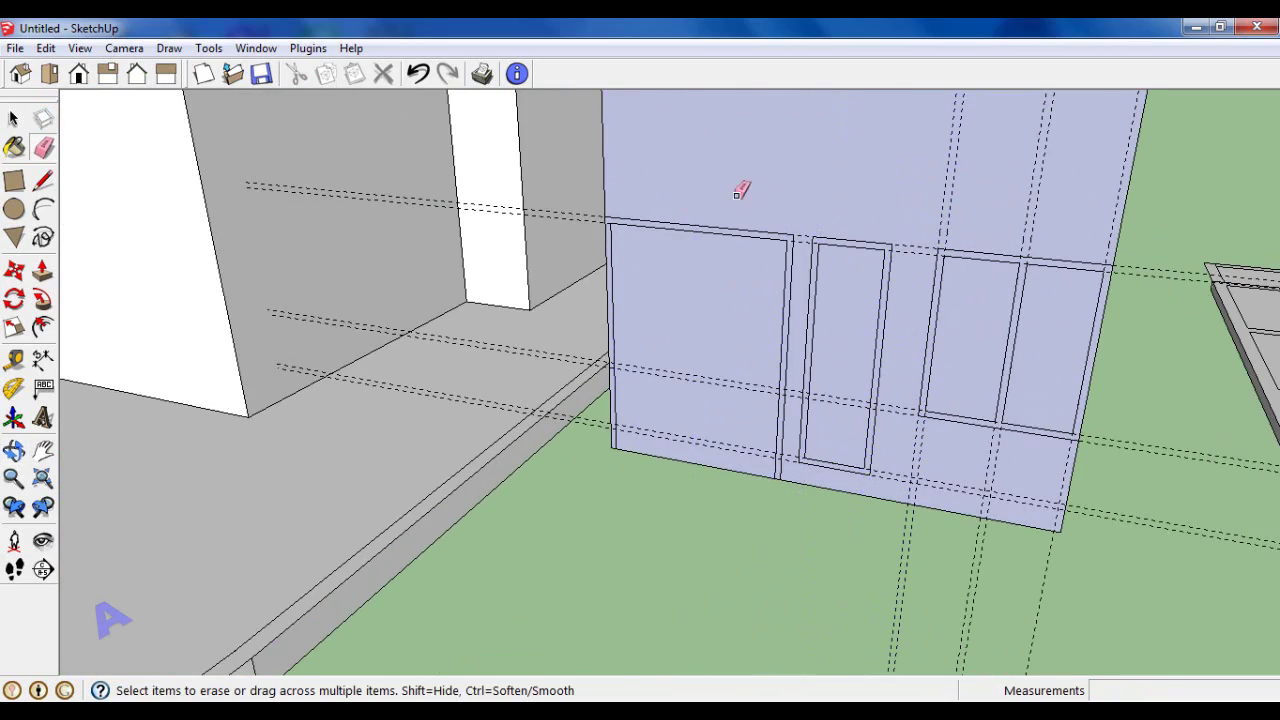
{"action": "scroll", "coordinate": [876, 235], "scroll_direction": "up", "scroll_amount": 3}
{"action": "scroll", "coordinate": [940, 215], "scroll_direction": "down", "scroll_amount": 2}
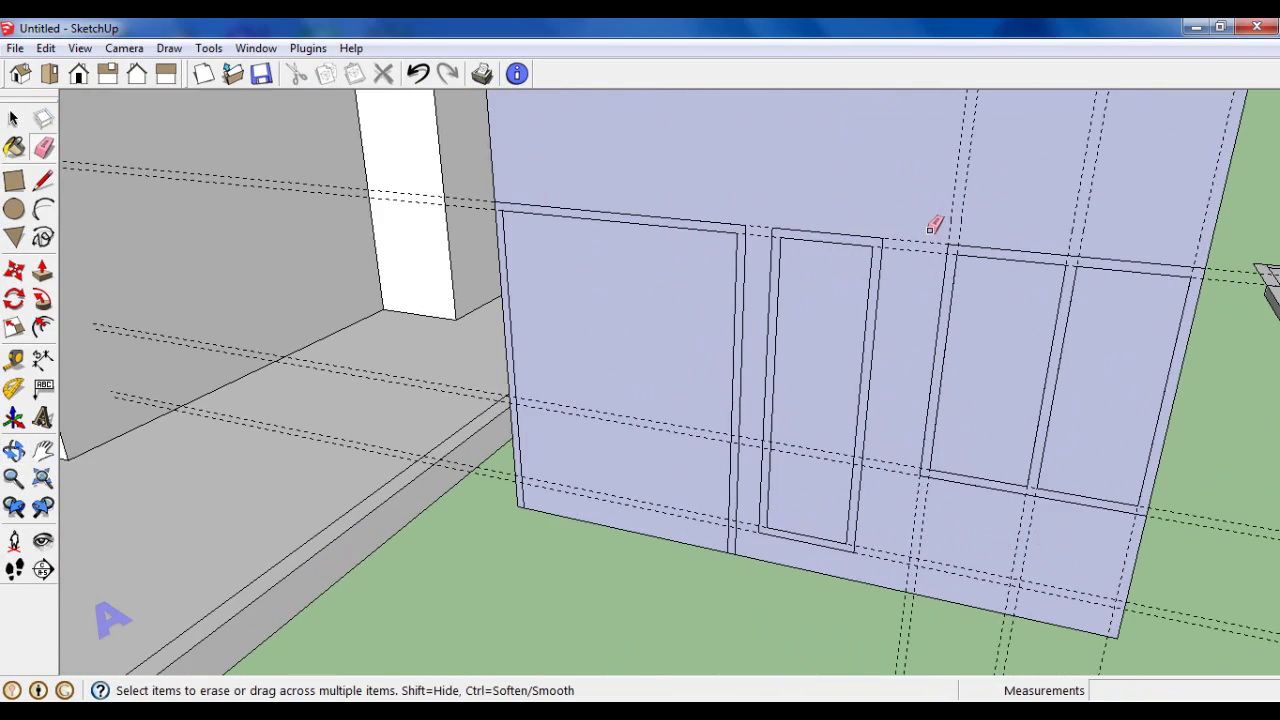
{"action": "key", "text": "Delete"}
{"action": "scroll", "coordinate": [886, 540], "scroll_direction": "down", "scroll_amount": 3}
Step: Remove the wall face and remaining guides, leaving the door and window frames freestanding
{"action": "middle_click_drag", "start_coordinate": [883, 457], "coordinate": [977, 317]}
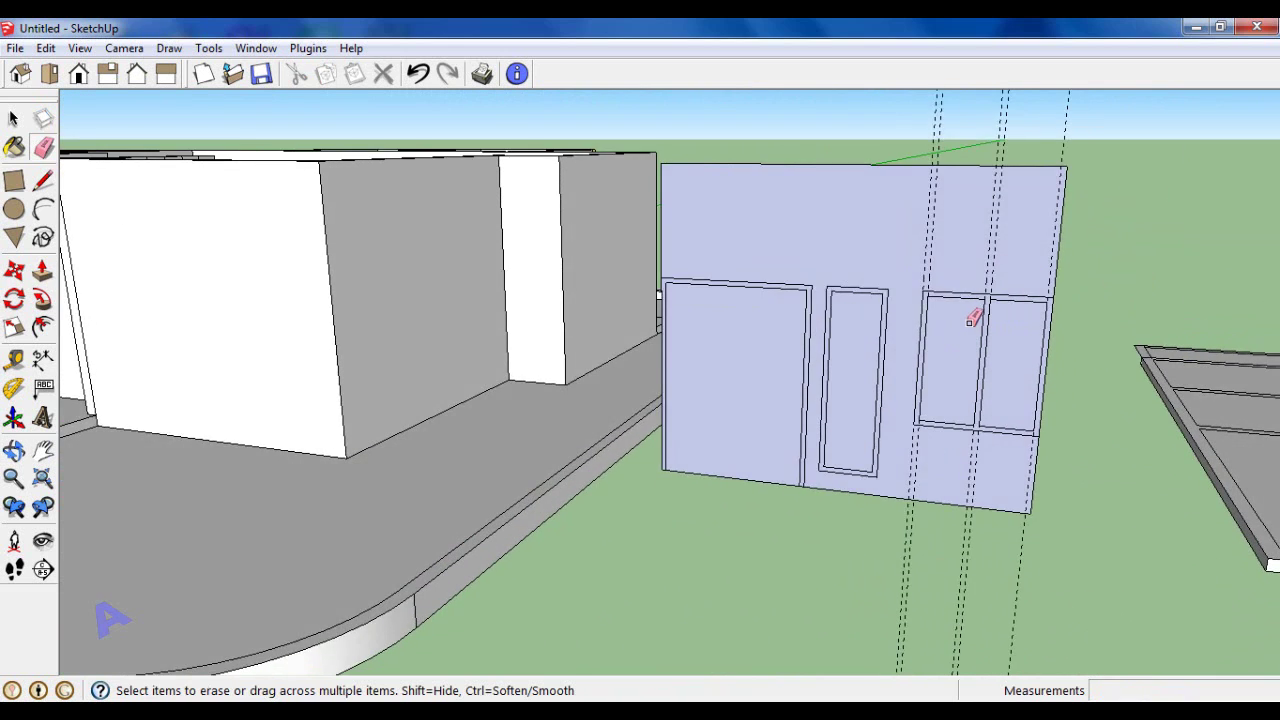
{"action": "scroll", "coordinate": [974, 318], "scroll_direction": "up", "scroll_amount": 2}
{"action": "scroll", "coordinate": [972, 321], "scroll_direction": "down", "scroll_amount": 1}
{"action": "scroll", "coordinate": [972, 321], "scroll_direction": "up", "scroll_amount": 1}
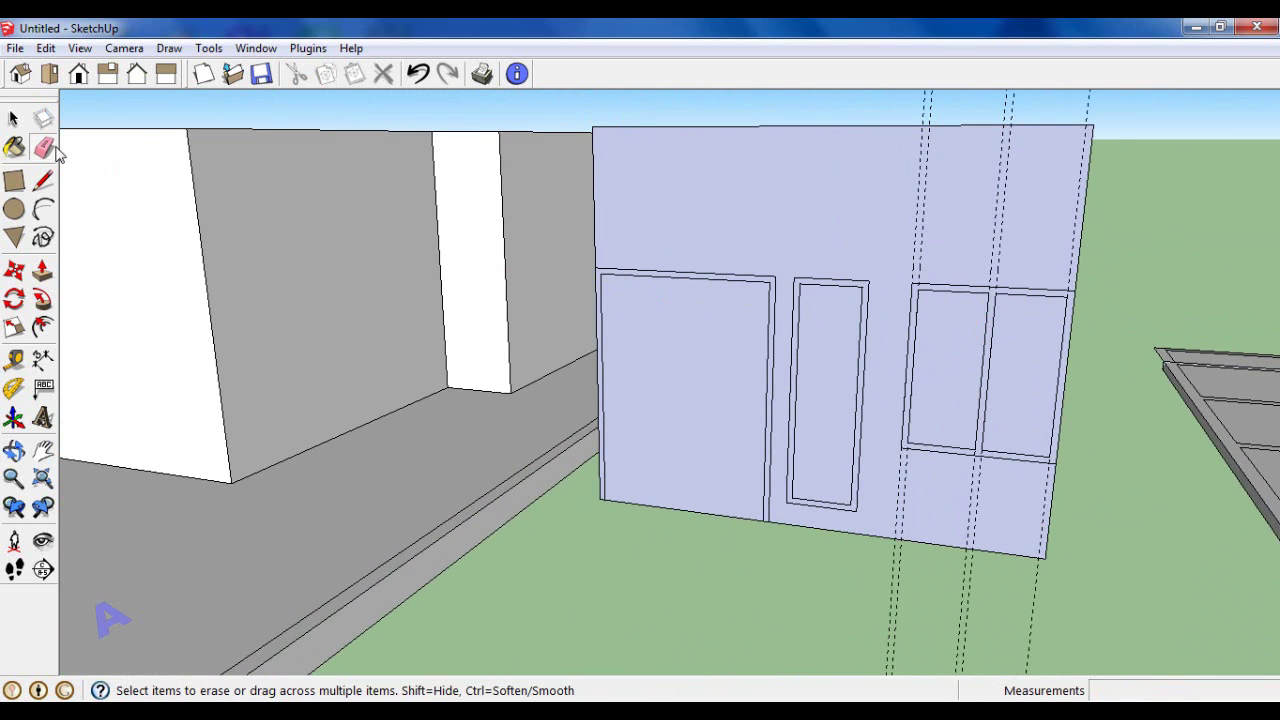
{"action": "left_click", "coordinate": [14, 119]}
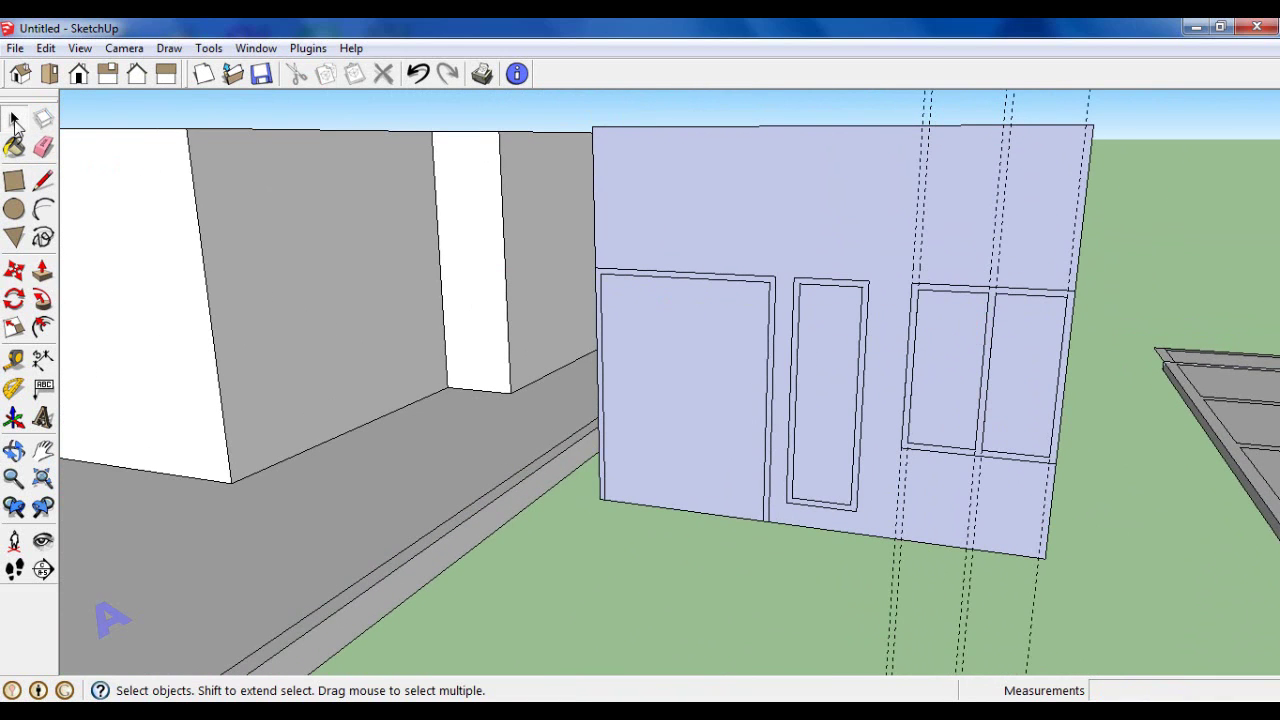
{"action": "left_click", "coordinate": [43, 147]}
{"action": "scroll", "coordinate": [989, 251], "scroll_direction": "down", "scroll_amount": 1}
{"action": "scroll", "coordinate": [1080, 228], "scroll_direction": "up", "scroll_amount": 1}
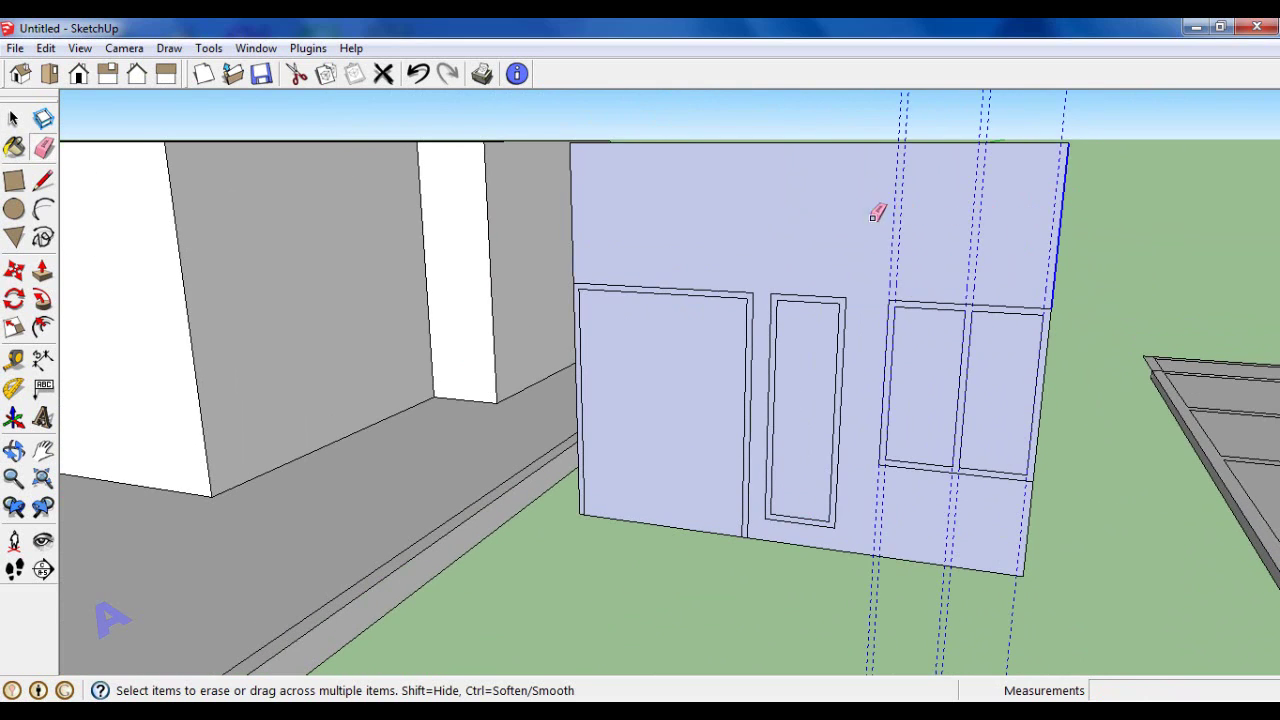
{"action": "key", "text": "Delete"}
{"action": "scroll", "coordinate": [998, 397], "scroll_direction": "down", "scroll_amount": 2}
{"action": "scroll", "coordinate": [766, 280], "scroll_direction": "down", "scroll_amount": 2}
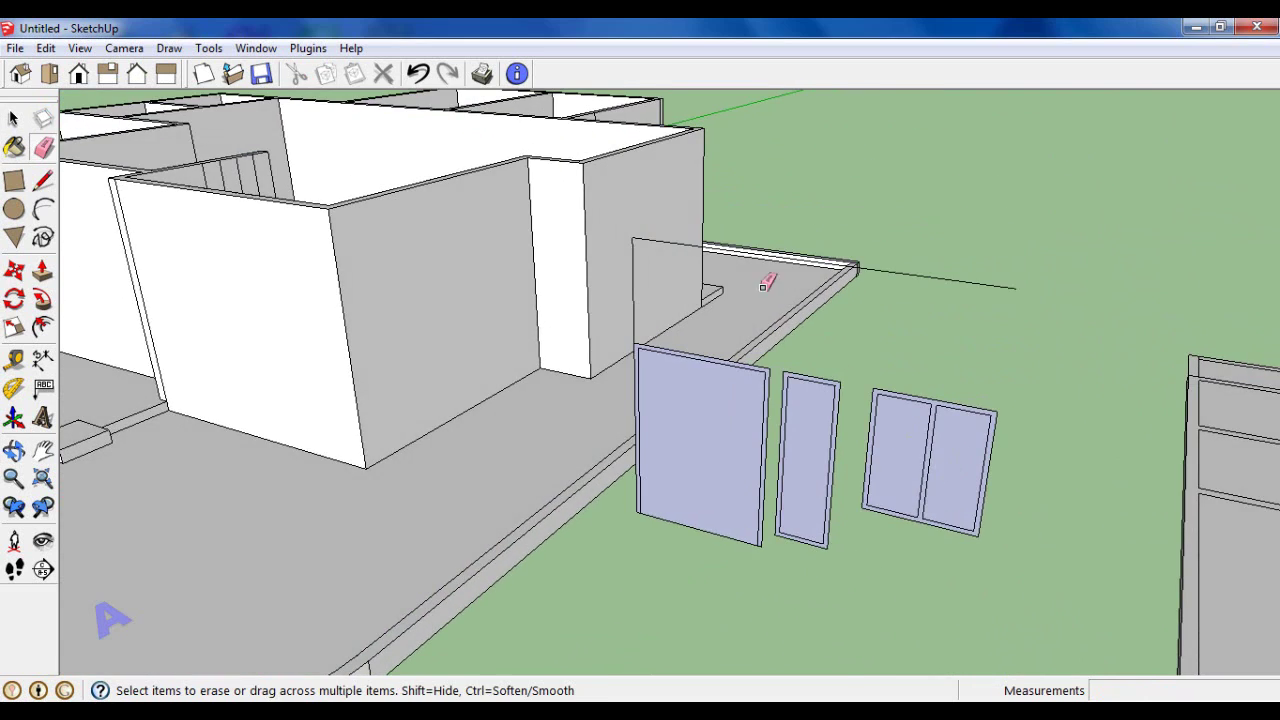
{"action": "scroll", "coordinate": [634, 237], "scroll_direction": "up", "scroll_amount": 2}
{"action": "scroll", "coordinate": [822, 286], "scroll_direction": "down", "scroll_amount": 2}
{"action": "scroll", "coordinate": [822, 286], "scroll_direction": "up", "scroll_amount": 2}
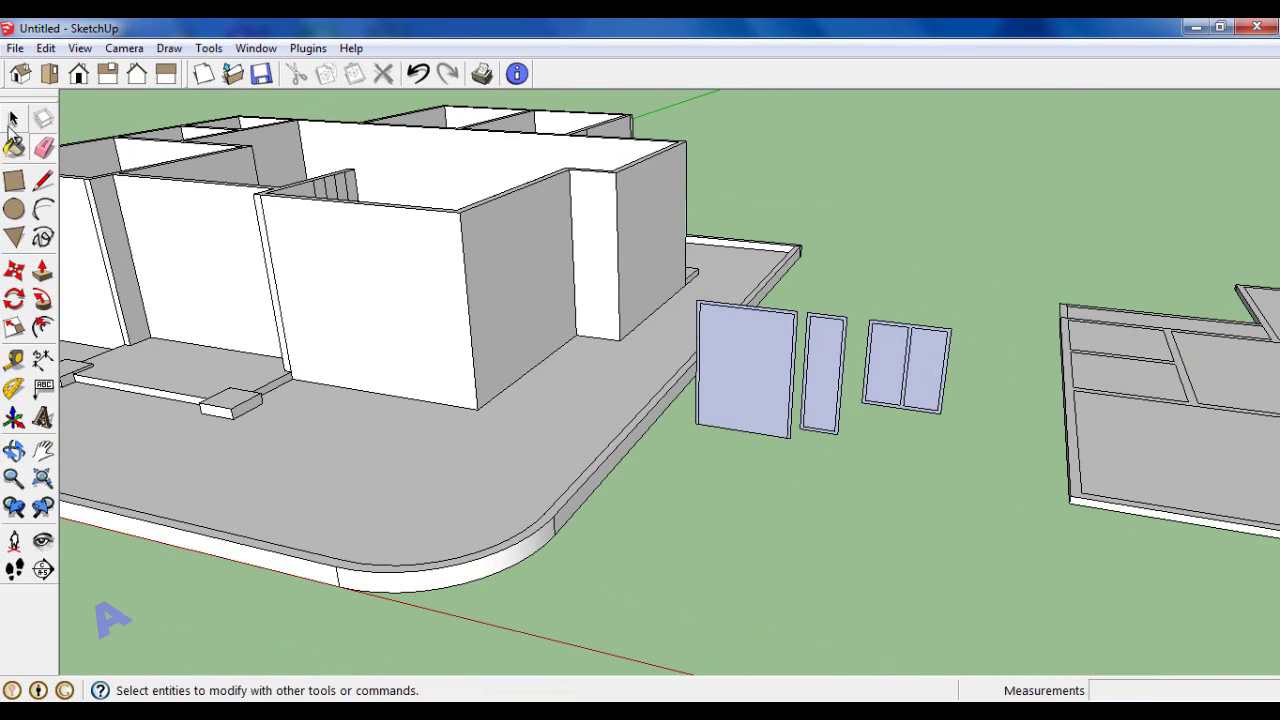
Step: Select the door frame face and the two-pane window face
{"action": "left_click", "coordinate": [14, 118]}
{"action": "scroll", "coordinate": [851, 360], "scroll_direction": "up", "scroll_amount": 1}
{"action": "scroll", "coordinate": [760, 370], "scroll_direction": "up", "scroll_amount": 1}
{"action": "left_click", "coordinate": [724, 375]}
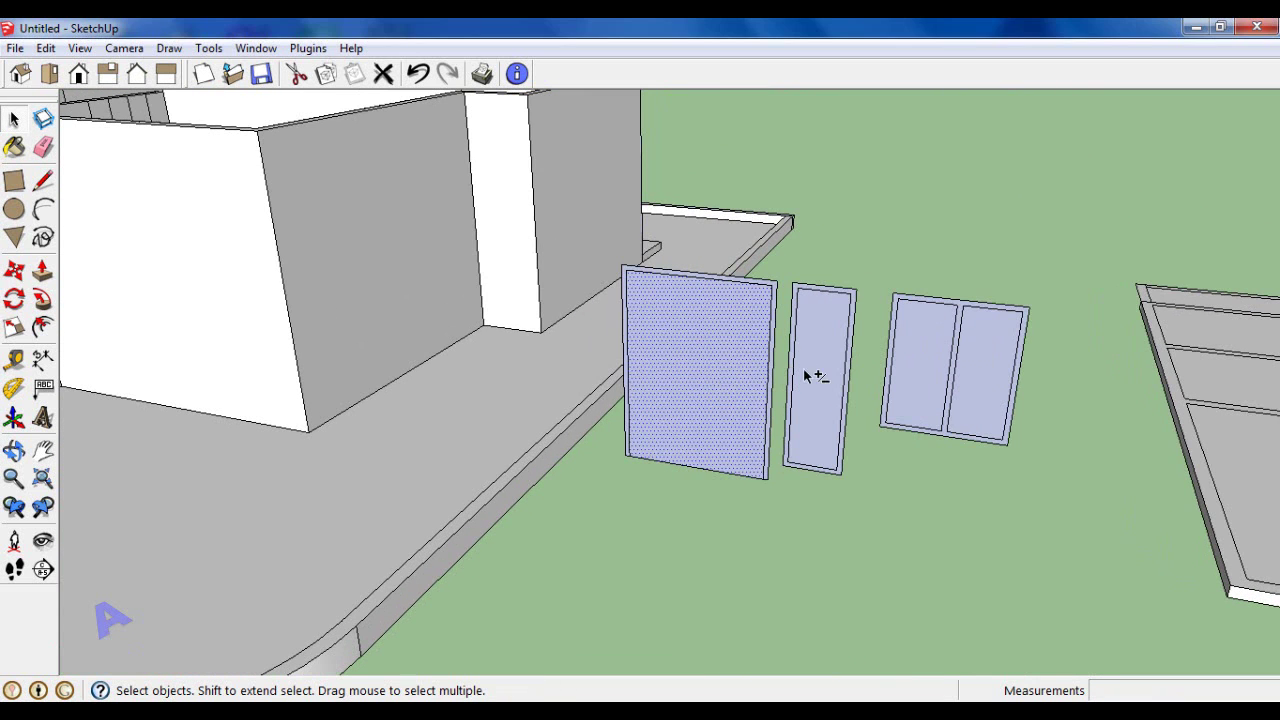
{"action": "left_click", "coordinate": [910, 369], "text": "shift"}
{"action": "scroll", "coordinate": [910, 369], "scroll_direction": "down", "scroll_amount": 3}
{"action": "scroll", "coordinate": [922, 360], "scroll_direction": "up", "scroll_amount": 2}
Step: Copy the selected frames with Move+Ctrl to a spot in front of the originals
{"action": "left_click", "coordinate": [28, 275]}
{"action": "scroll", "coordinate": [860, 370], "scroll_direction": "down", "scroll_amount": 2}
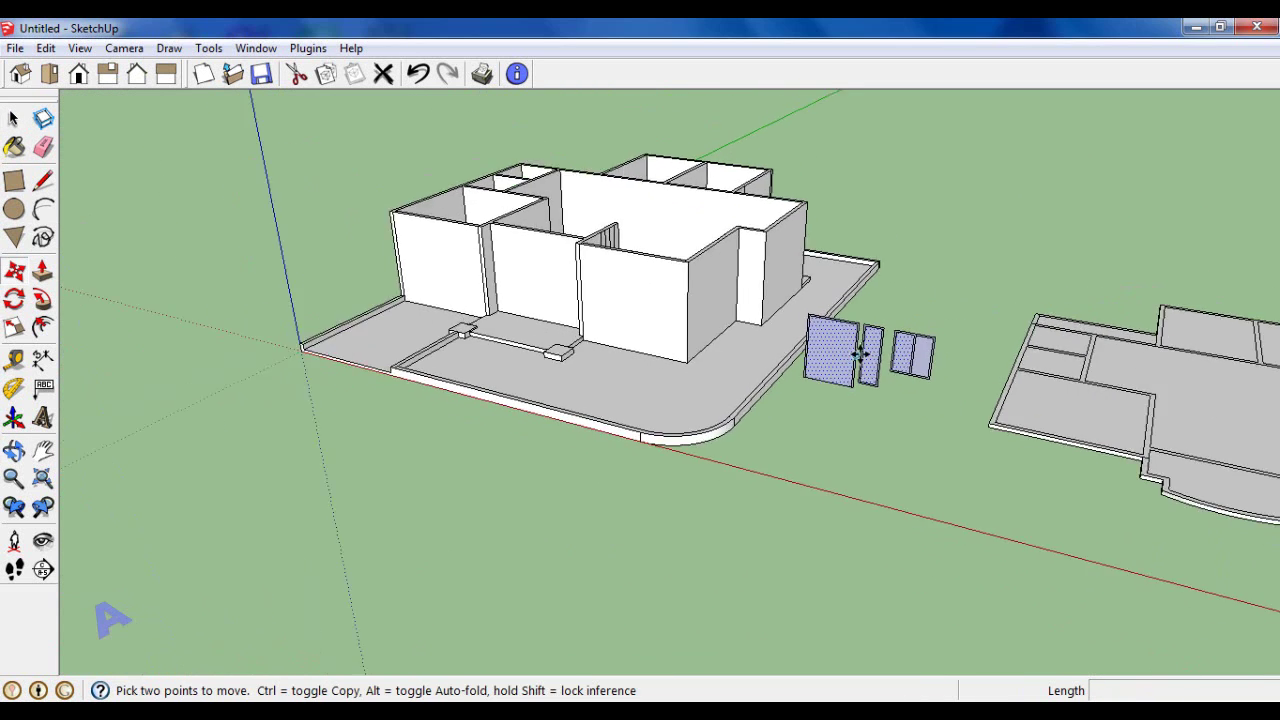
{"action": "scroll", "coordinate": [860, 370], "scroll_direction": "down", "scroll_amount": 1}
{"action": "key", "text": "ctrl"}
{"action": "left_click", "coordinate": [893, 437]}
{"action": "left_click", "coordinate": [838, 497]}
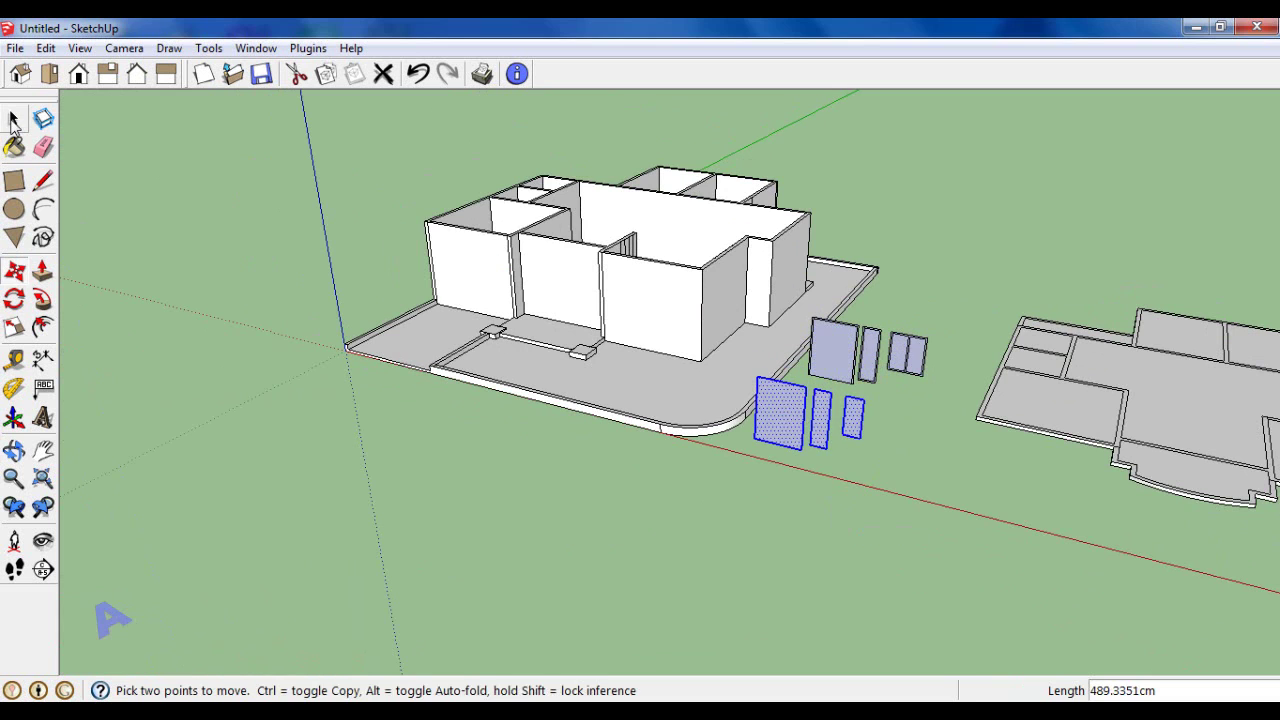
{"action": "left_click", "coordinate": [13, 120]}
{"action": "scroll", "coordinate": [800, 405], "scroll_direction": "up", "scroll_amount": 4}
{"action": "scroll", "coordinate": [800, 405], "scroll_direction": "up", "scroll_amount": 1}
Step: Split the large copied door face and erase one half of it
{"action": "key", "text": "r"}
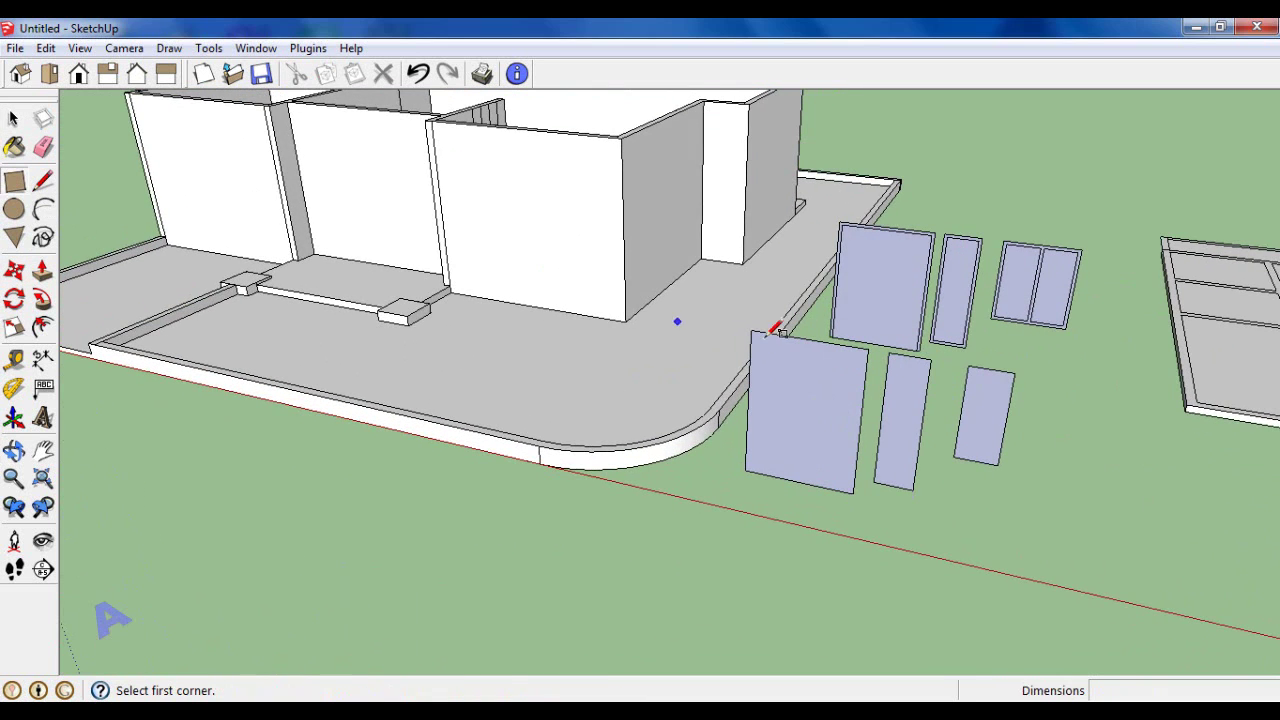
{"action": "scroll", "coordinate": [774, 331], "scroll_direction": "up", "scroll_amount": 2}
{"action": "left_click", "coordinate": [737, 327]}
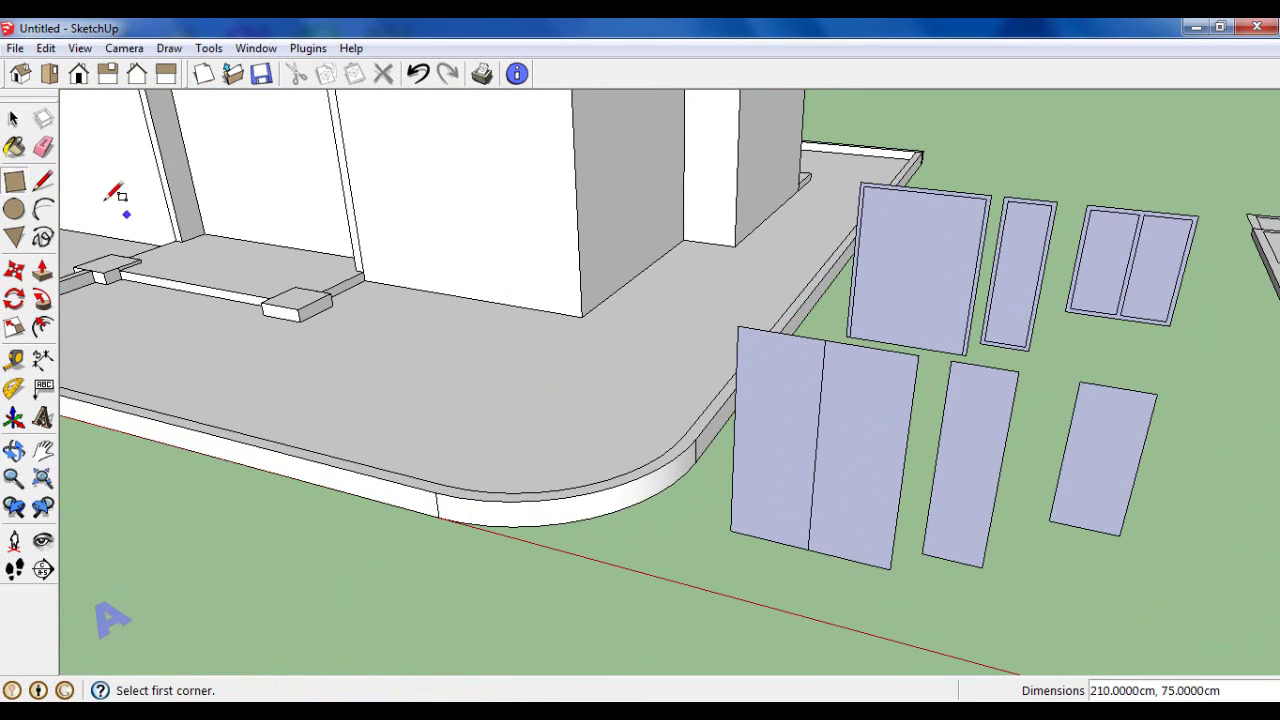
{"action": "key", "text": "e"}
{"action": "scroll", "coordinate": [923, 343], "scroll_direction": "up", "scroll_amount": 1}
{"action": "left_click_drag", "start_coordinate": [923, 343], "coordinate": [870, 570]}
{"action": "scroll", "coordinate": [858, 443], "scroll_direction": "down", "scroll_amount": 2}
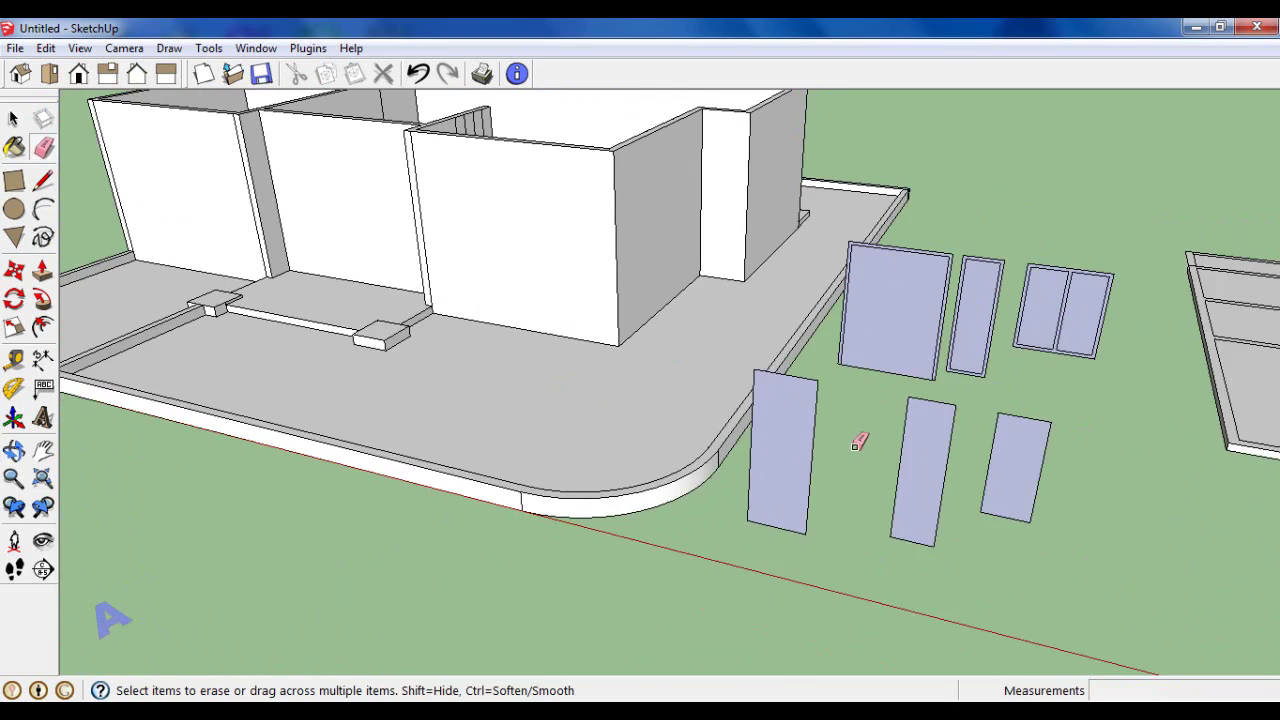
Step: Push/pull the three copied panel faces into 3 cm thick slabs
{"action": "left_click", "coordinate": [42, 270]}
{"action": "scroll", "coordinate": [731, 450], "scroll_direction": "up", "scroll_amount": 2}
{"action": "left_click", "coordinate": [731, 455]}
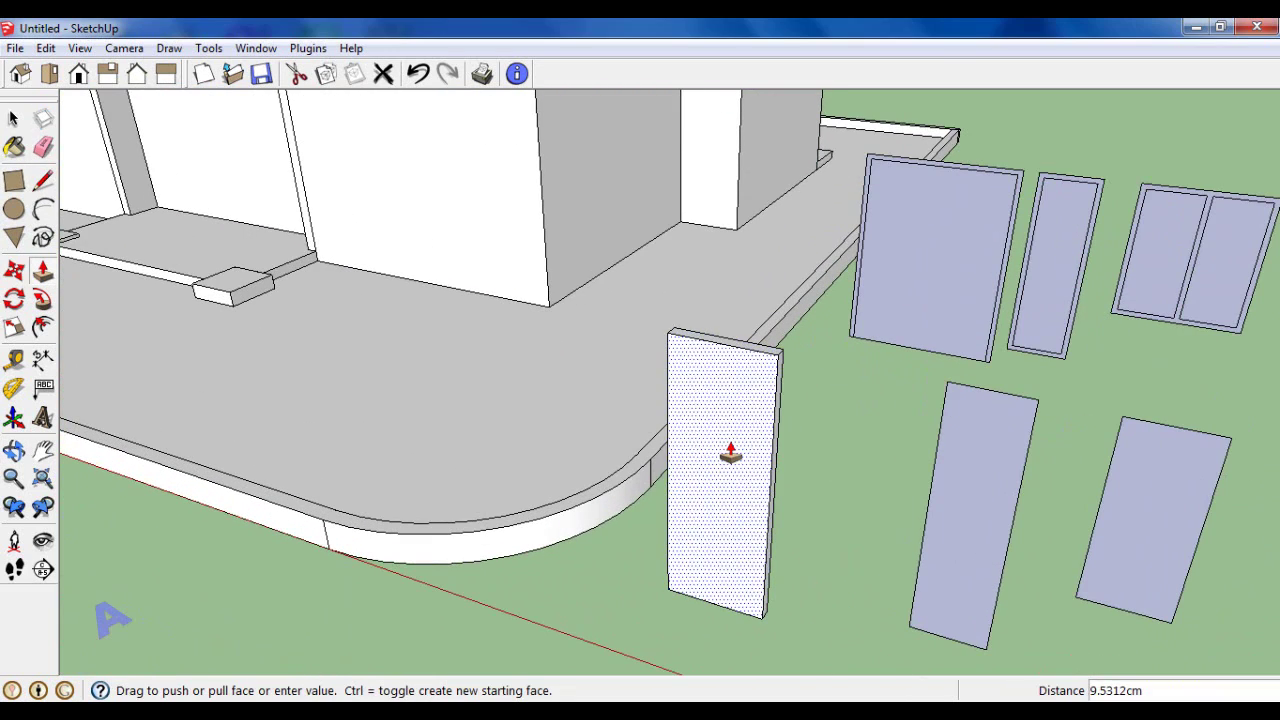
{"action": "key", "text": "Return"}
{"action": "scroll", "coordinate": [731, 455], "scroll_direction": "down", "scroll_amount": 2}
{"action": "scroll", "coordinate": [871, 466], "scroll_direction": "up", "scroll_amount": 2}
{"action": "left_click", "coordinate": [873, 475]}
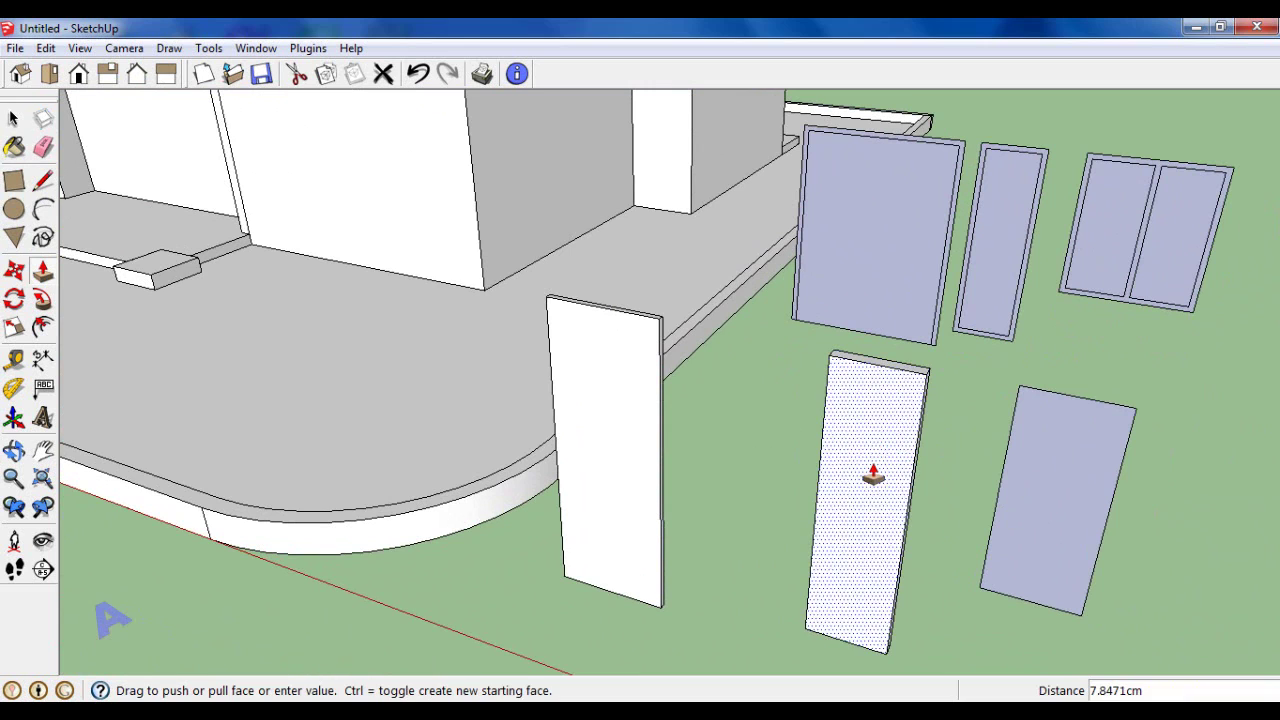
{"action": "key", "text": "Return"}
{"action": "double_click", "coordinate": [1065, 493]}
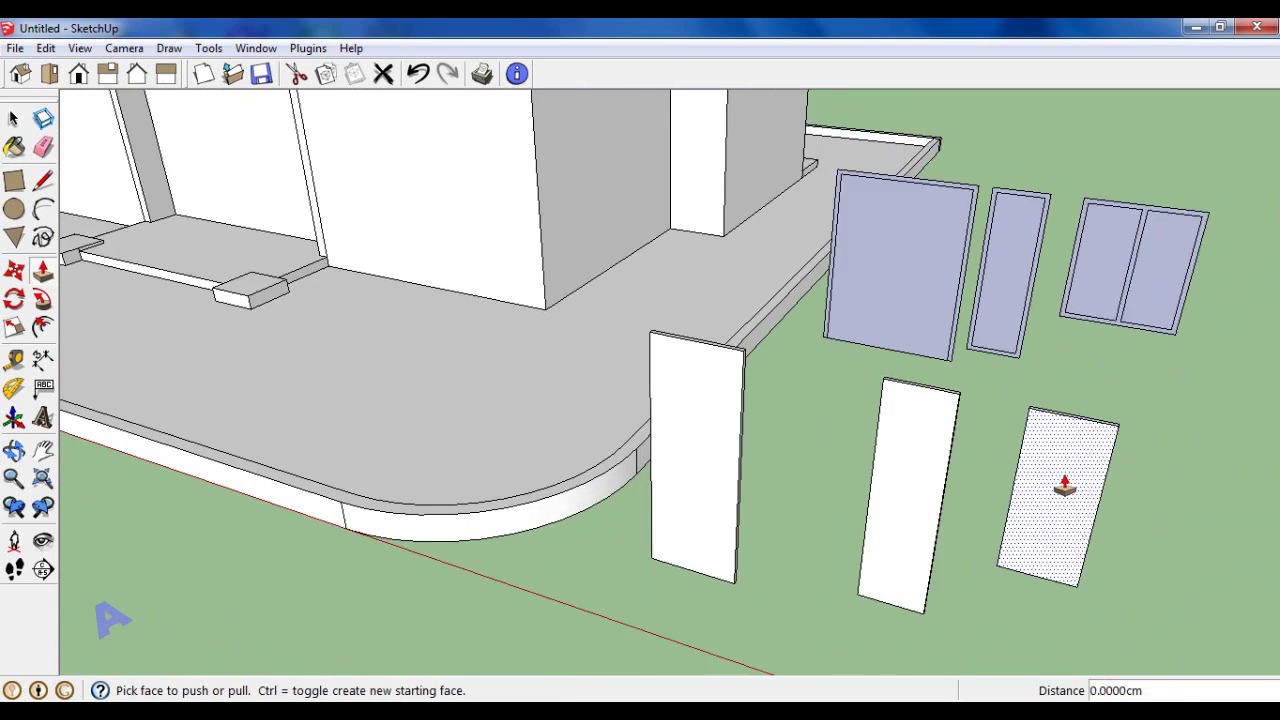
{"action": "scroll", "coordinate": [757, 429], "scroll_direction": "up", "scroll_amount": 2}
{"action": "left_click", "coordinate": [14, 358]}
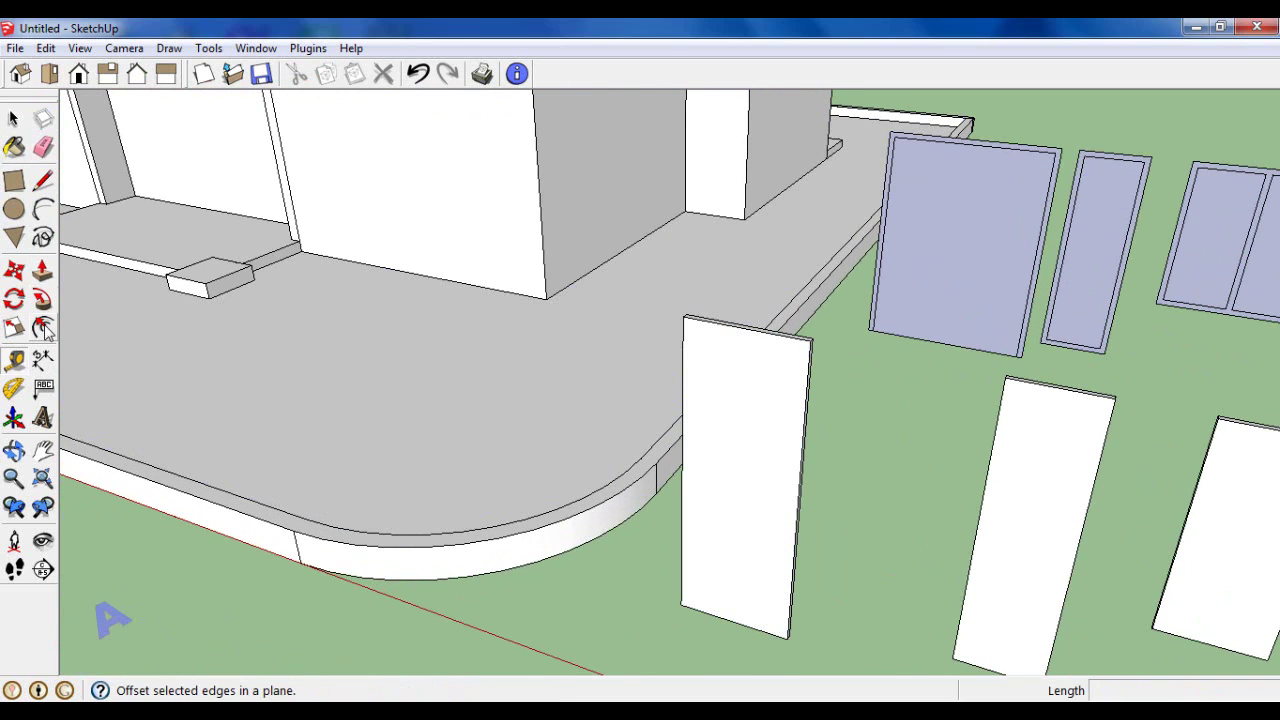
Step: Offset a 10 cm inset border on the left panel and start a rectangle at its inner corner
{"action": "left_click", "coordinate": [42, 326]}
{"action": "scroll", "coordinate": [749, 374], "scroll_direction": "up", "scroll_amount": 1}
{"action": "left_click", "coordinate": [778, 355]}
{"action": "type", "text": "10"}
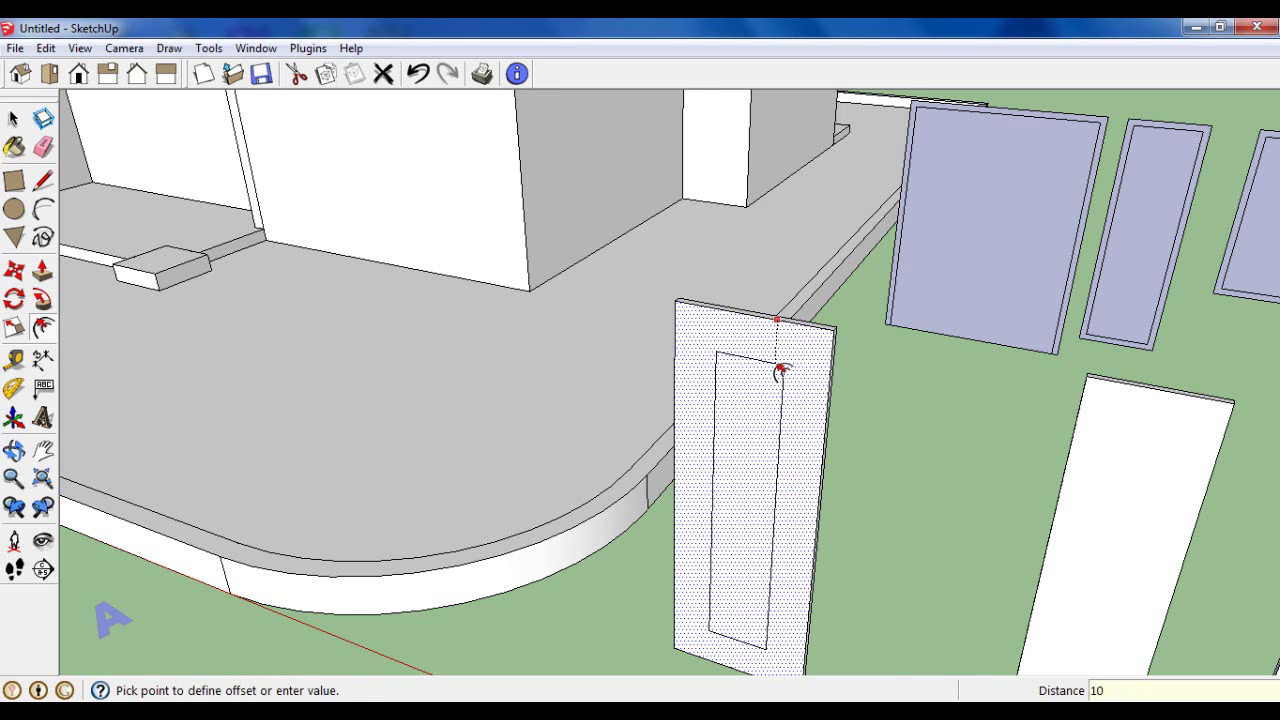
{"action": "key", "text": "Return"}
{"action": "scroll", "coordinate": [795, 355], "scroll_direction": "down", "scroll_amount": 3}
{"action": "scroll", "coordinate": [529, 357], "scroll_direction": "up", "scroll_amount": 2}
{"action": "left_click", "coordinate": [529, 357]}
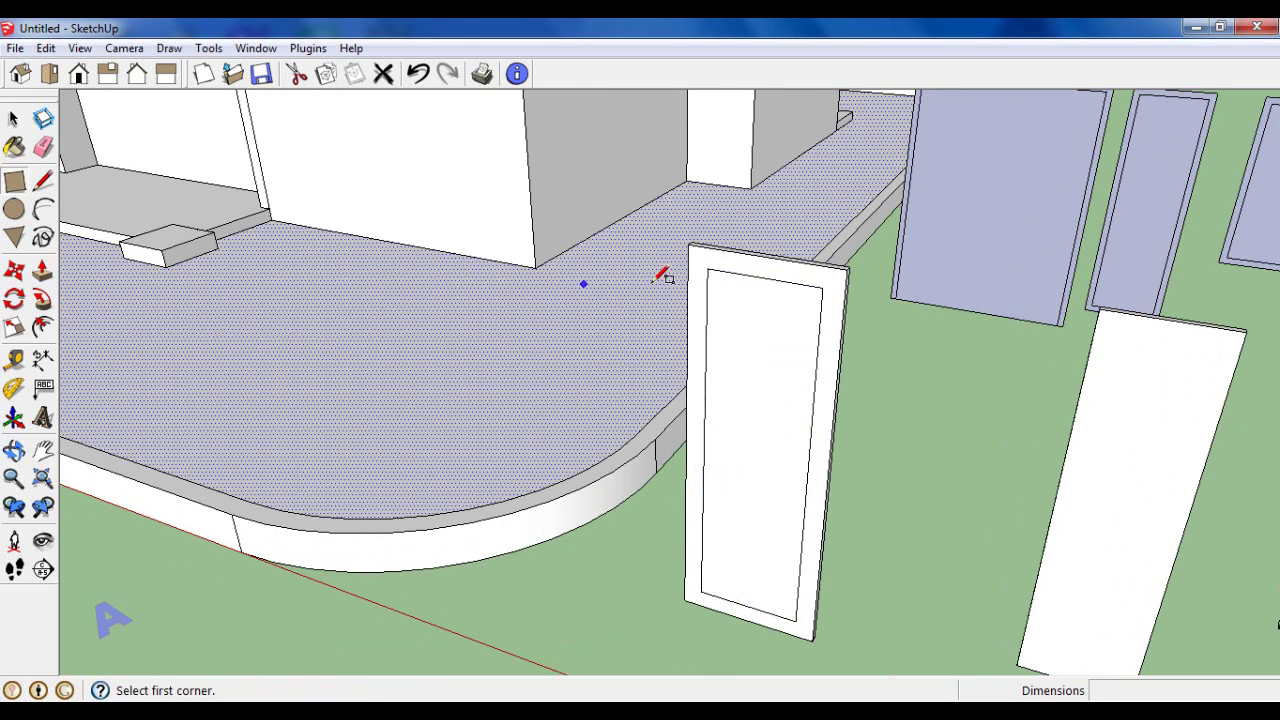
{"action": "left_click", "coordinate": [707, 268]}
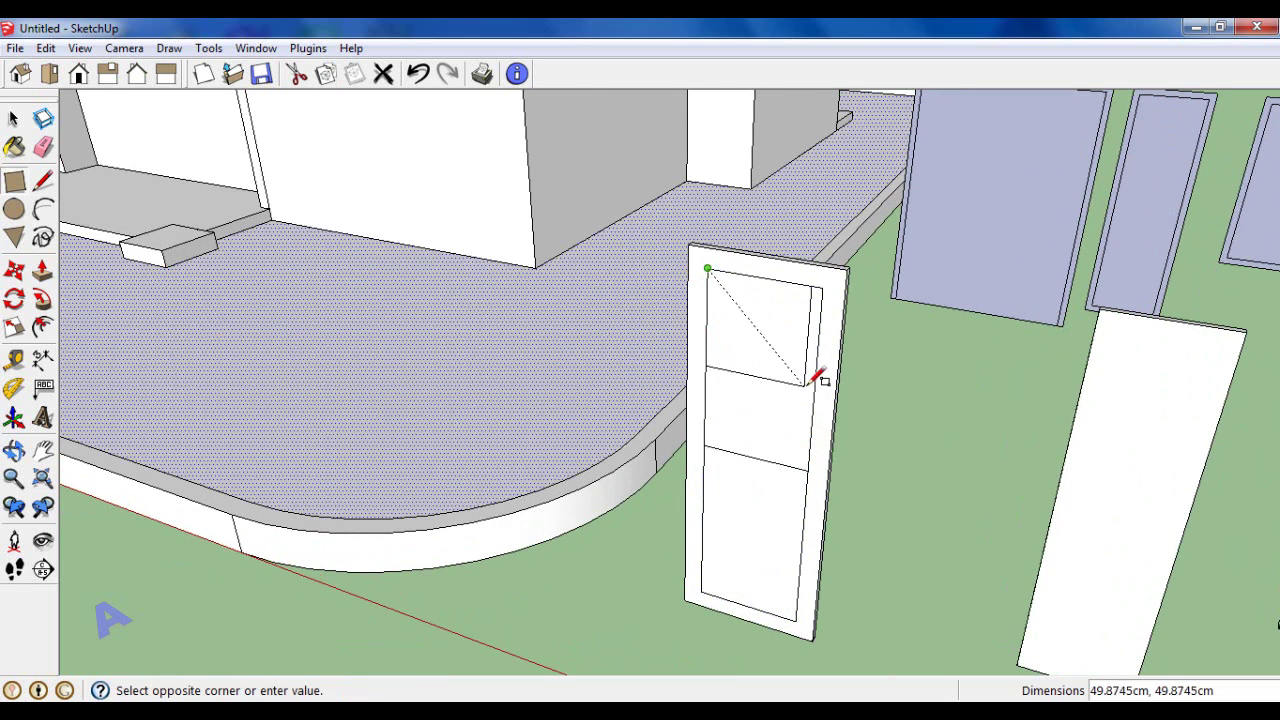
{"action": "scroll", "coordinate": [855, 484], "scroll_direction": "down", "scroll_amount": 3}
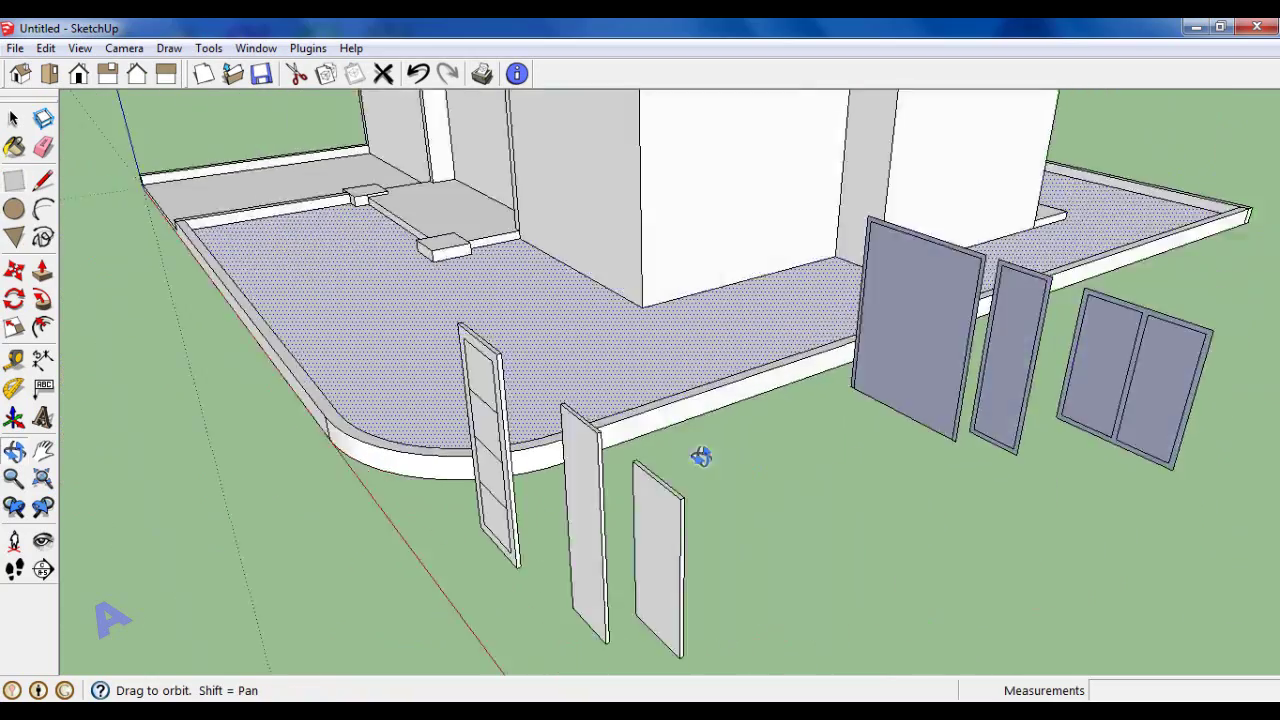
Step: Offset an inset border on the next panel and start a rectangle from its inner corner
{"action": "middle_click_drag", "start_coordinate": [700, 451], "coordinate": [249, 260]}
{"action": "scroll", "coordinate": [187, 234], "scroll_direction": "up", "scroll_amount": 3}
{"action": "left_click", "coordinate": [43, 330]}
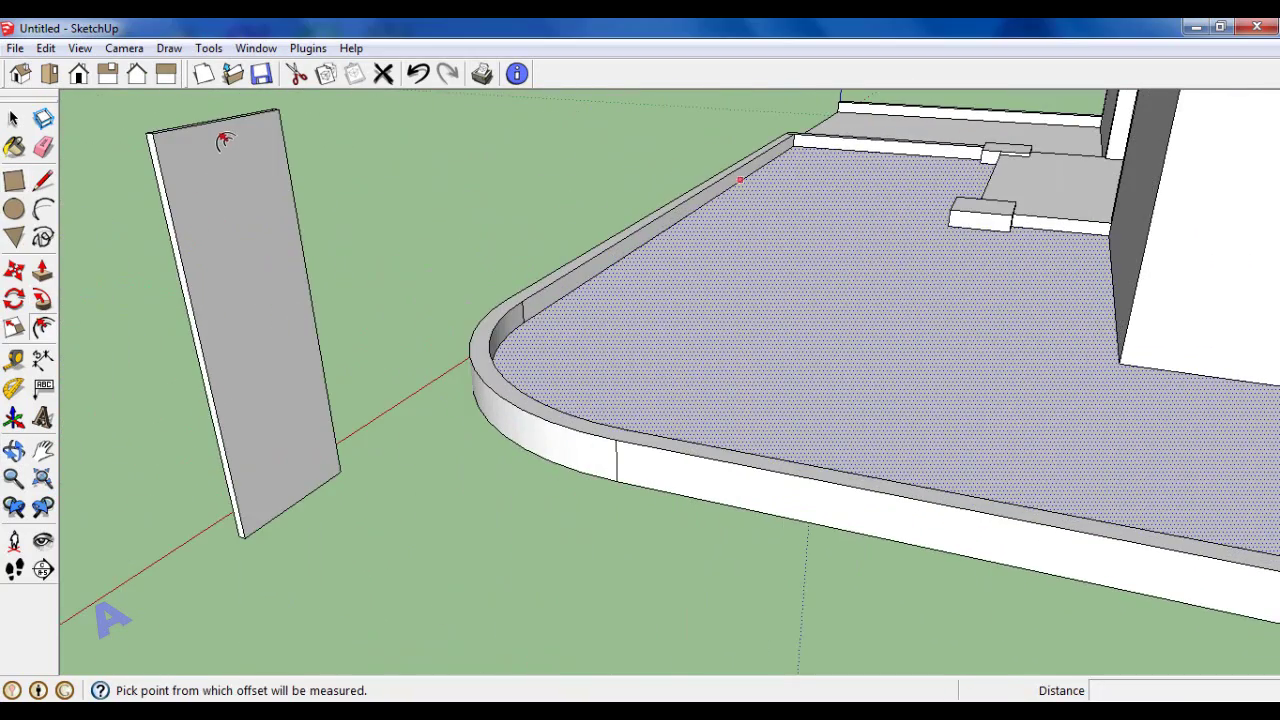
{"action": "scroll", "coordinate": [226, 131], "scroll_direction": "up", "scroll_amount": 2}
{"action": "left_click", "coordinate": [216, 116]}
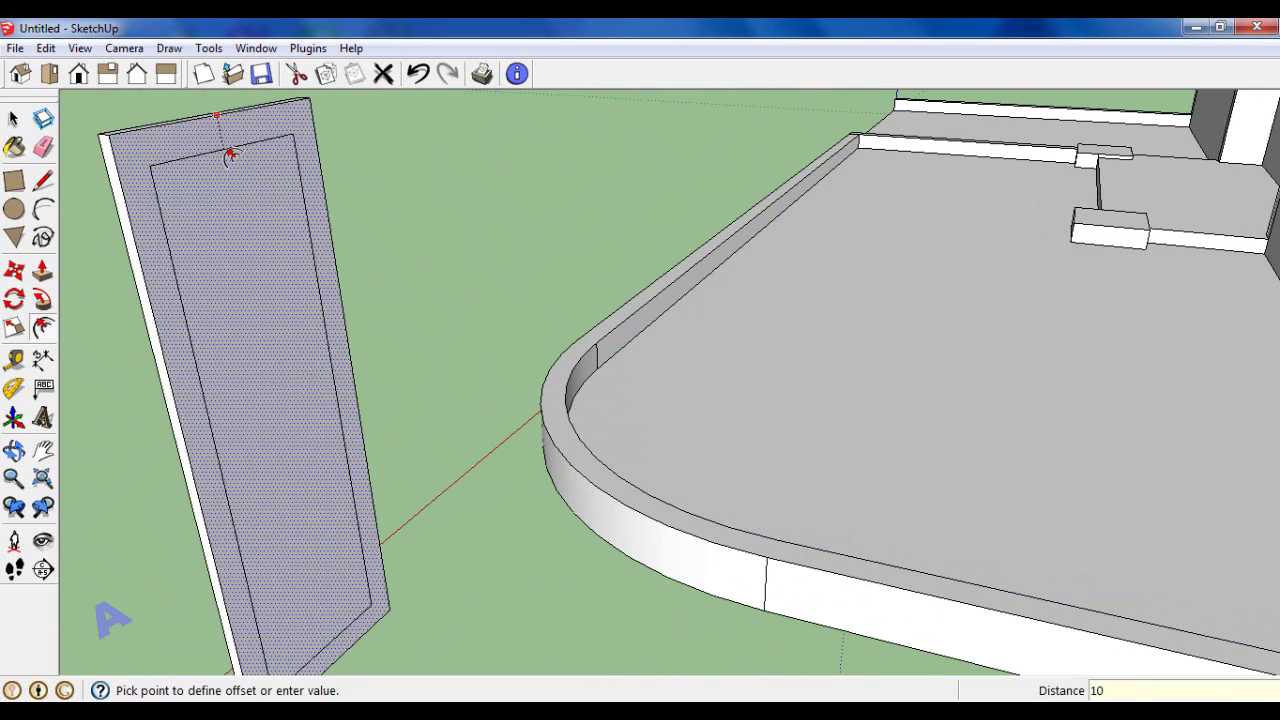
{"action": "left_click", "coordinate": [230, 155]}
{"action": "scroll", "coordinate": [651, 257], "scroll_direction": "down", "scroll_amount": 2}
{"action": "key", "text": "r"}
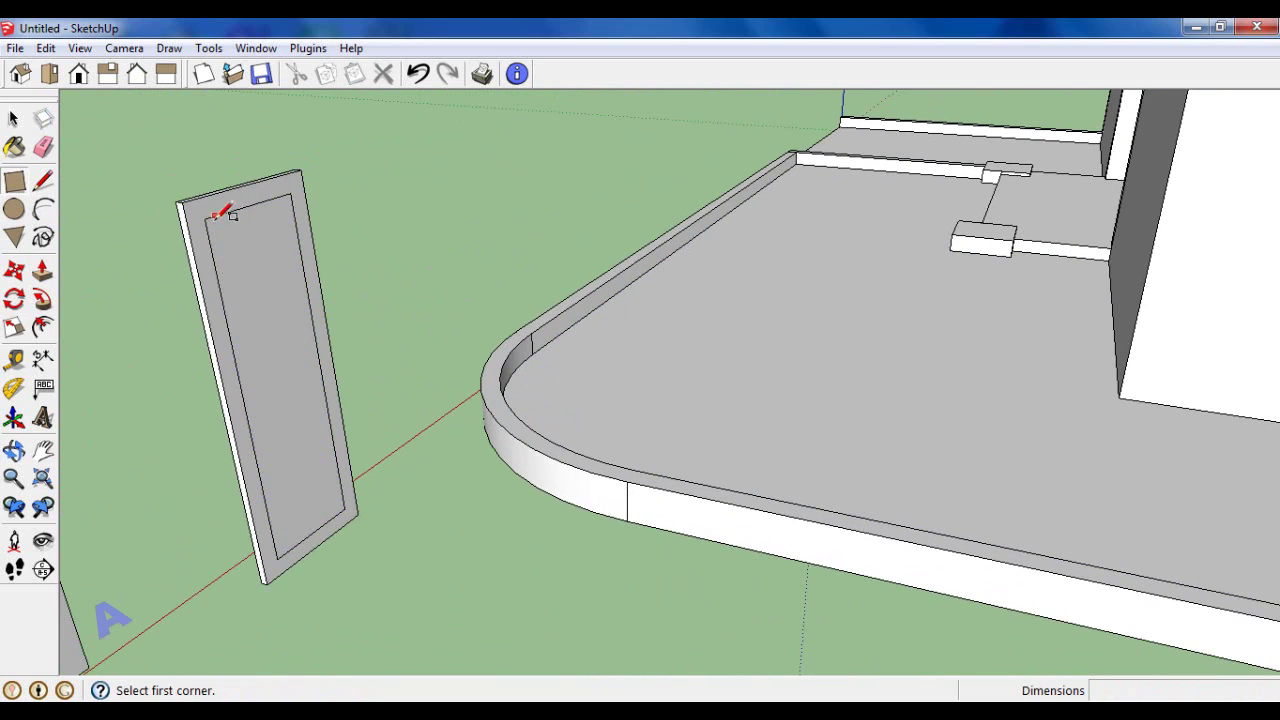
{"action": "left_click", "coordinate": [205, 219]}
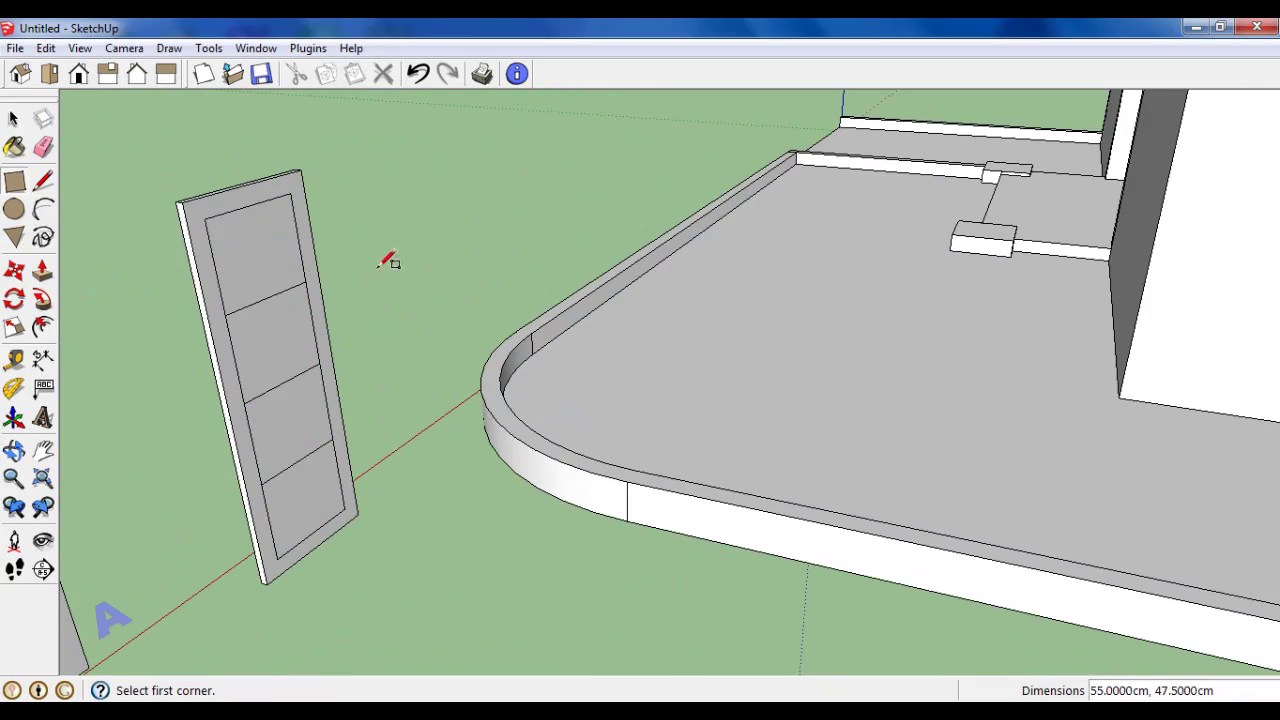
{"action": "scroll", "coordinate": [388, 262], "scroll_direction": "down", "scroll_amount": 2}
Step: From another side, offset an inset border on a further panel face
{"action": "left_click", "coordinate": [13, 118]}
{"action": "mouse_move", "coordinate": [452, 270]}
{"action": "middle_mouse_down"}
{"action": "mouse_move", "coordinate": [803, 226]}
{"action": "mouse_move", "coordinate": [881, 301]}
{"action": "middle_mouse_up"}
{"action": "scroll", "coordinate": [876, 305], "scroll_direction": "up", "scroll_amount": 3}
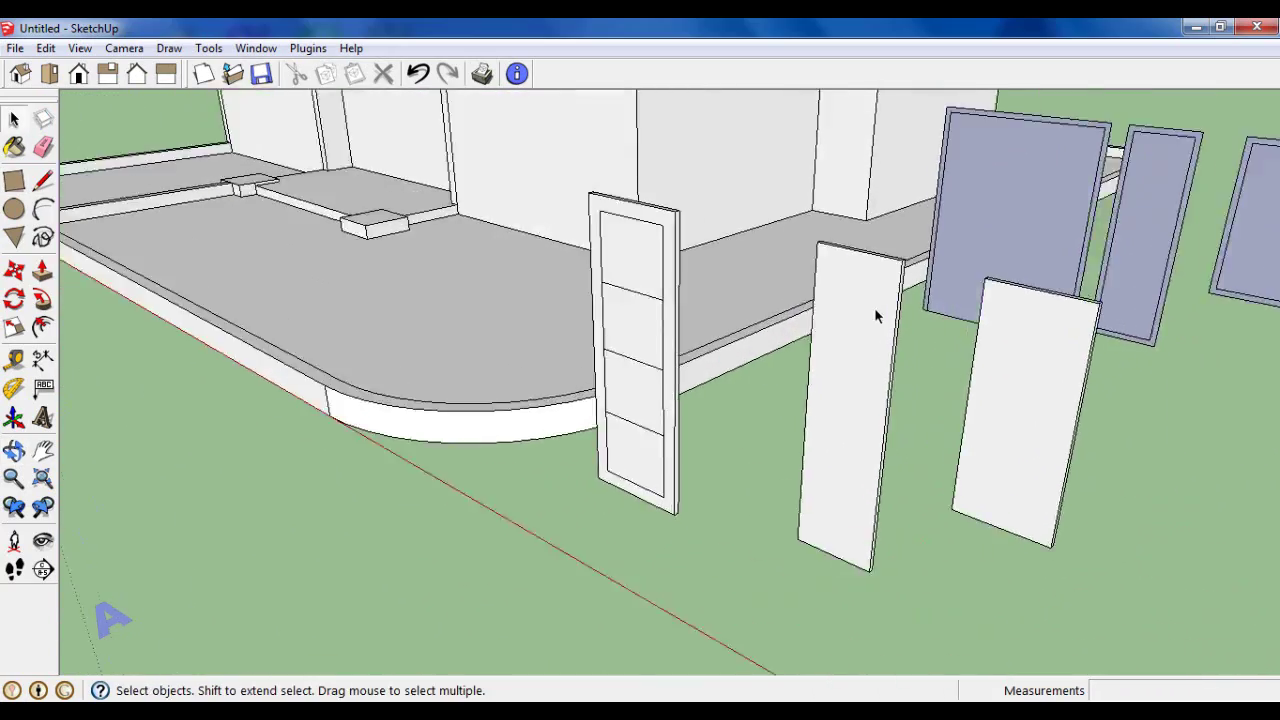
{"action": "scroll", "coordinate": [874, 307], "scroll_direction": "up", "scroll_amount": 2}
{"action": "key", "text": "f"}
{"action": "scroll", "coordinate": [885, 320], "scroll_direction": "up", "scroll_amount": 2}
{"action": "left_click", "coordinate": [877, 270]}
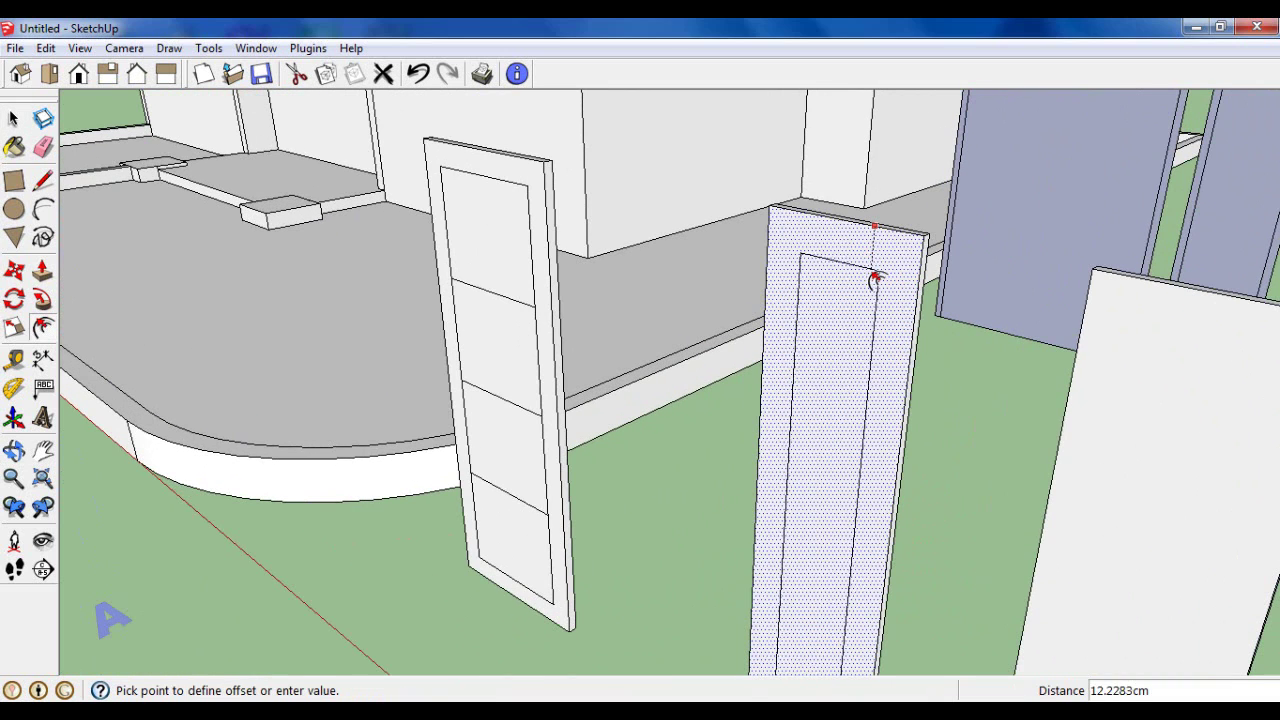
{"action": "left_click", "coordinate": [876, 281]}
{"action": "middle_click_drag", "start_coordinate": [871, 277], "coordinate": [803, 323]}
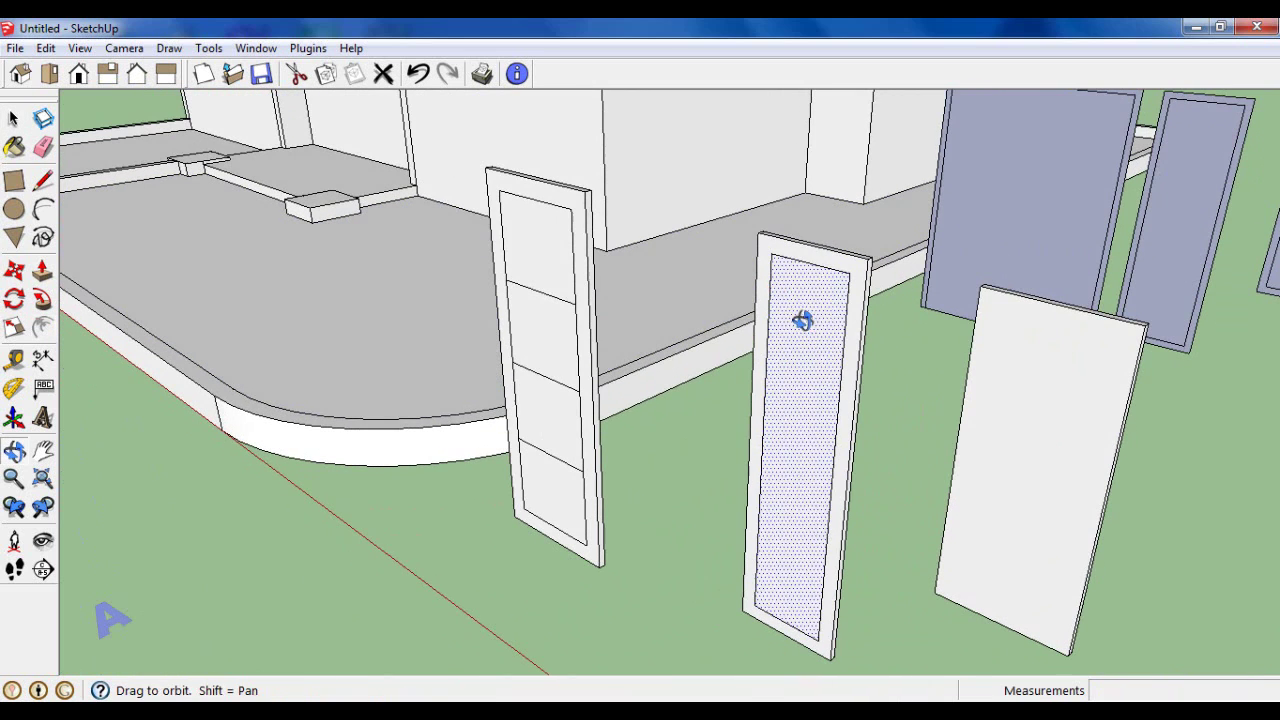
Step: Inset the right panel's border and push the middle panel's inner face through
{"action": "left_click", "coordinate": [1029, 337]}
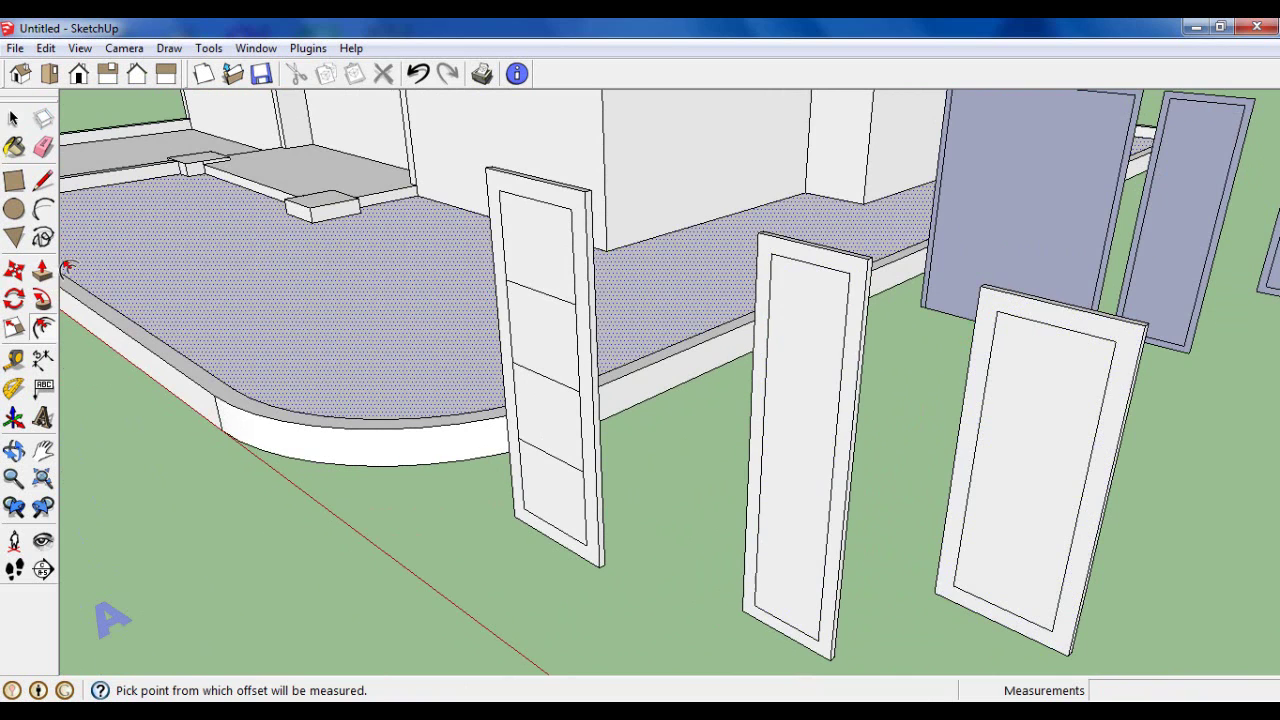
{"action": "scroll", "coordinate": [774, 420], "scroll_direction": "up", "scroll_amount": 2}
{"action": "scroll", "coordinate": [774, 420], "scroll_direction": "up", "scroll_amount": 2}
{"action": "left_click", "coordinate": [757, 420]}
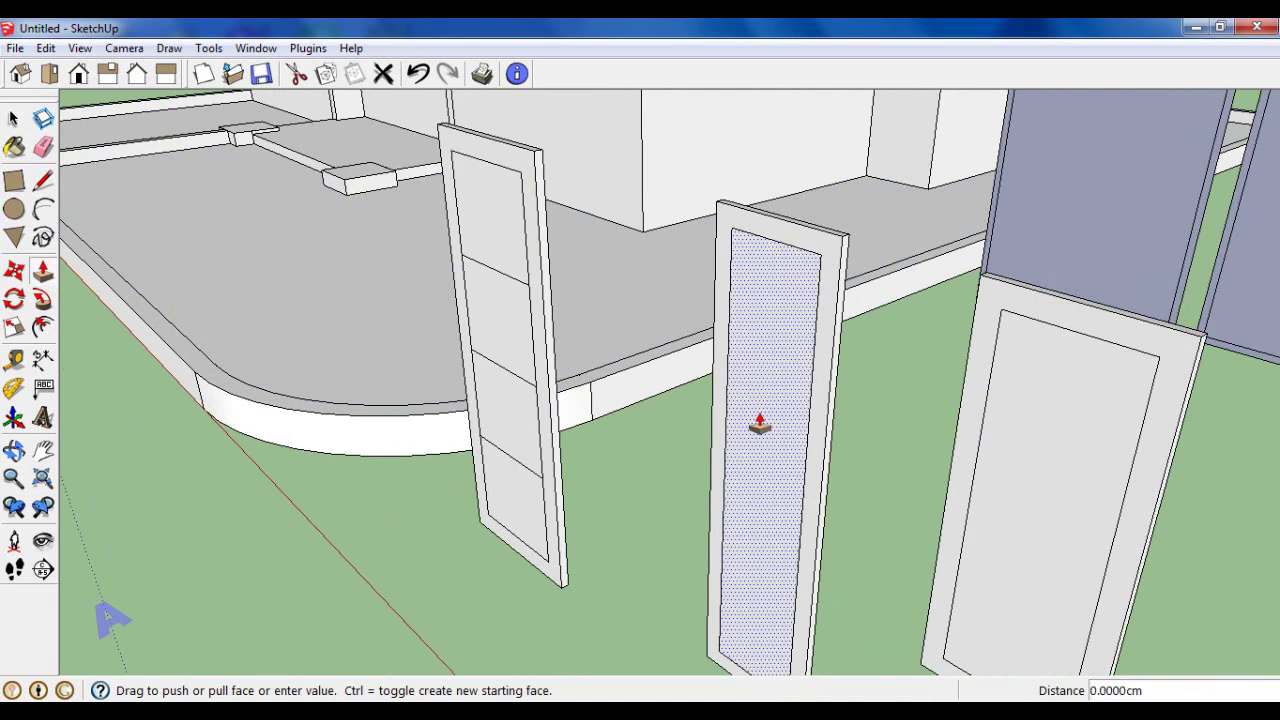
{"action": "left_click", "coordinate": [770, 420]}
Step: Push the right panel's inner face through and dismiss the pop-up notification
{"action": "double_click", "coordinate": [1020, 480]}
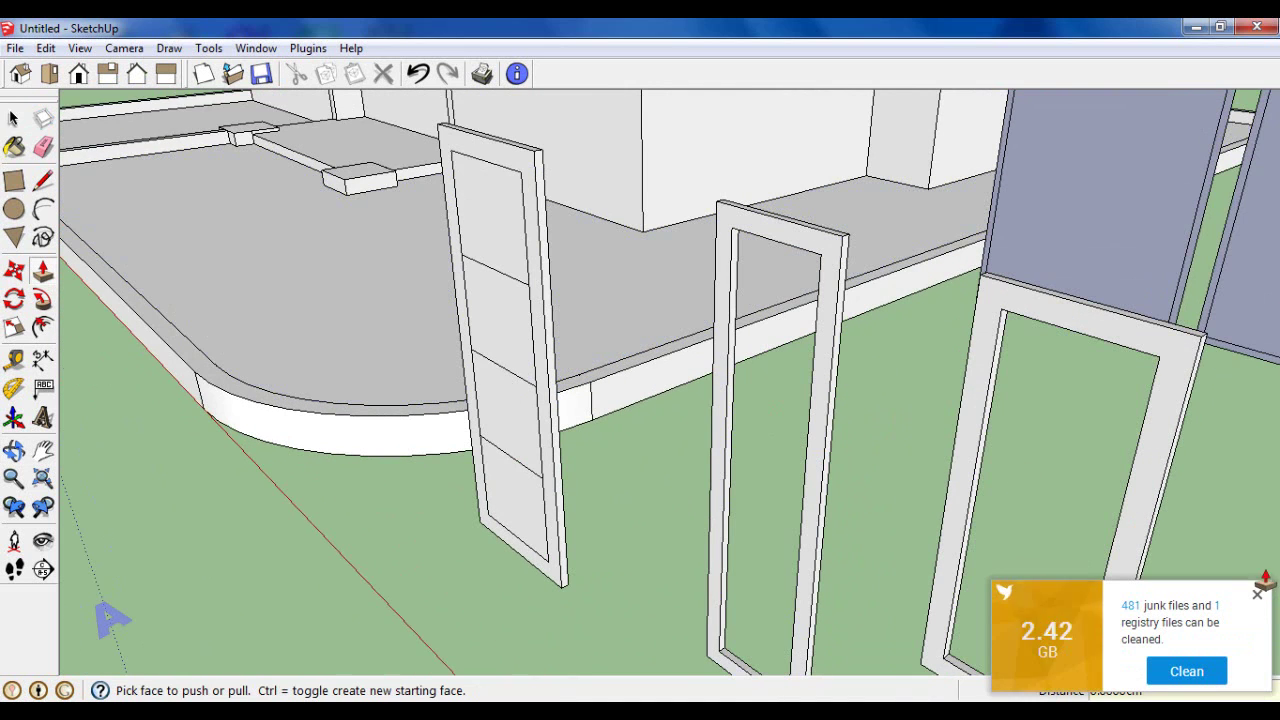
{"action": "left_click", "coordinate": [1257, 597]}
{"action": "scroll", "coordinate": [880, 423], "scroll_direction": "down", "scroll_amount": 5}
{"action": "scroll", "coordinate": [860, 470], "scroll_direction": "up", "scroll_amount": 4}
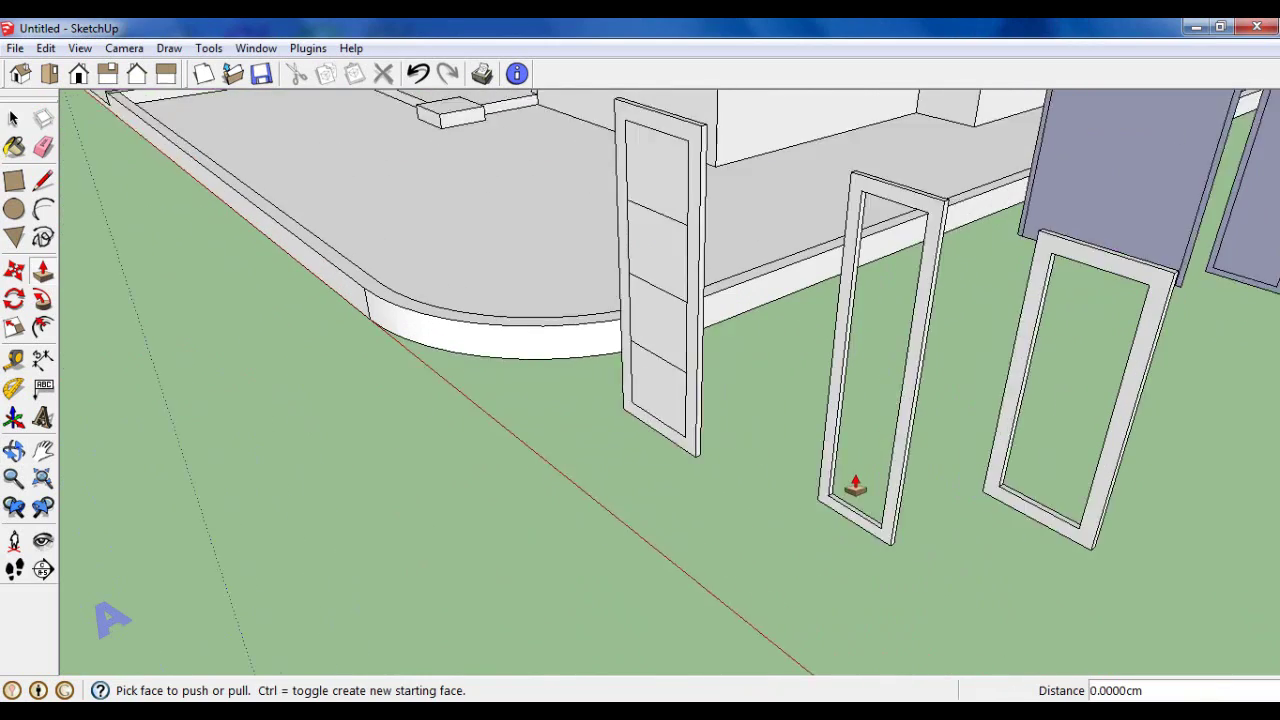
{"action": "scroll", "coordinate": [854, 486], "scroll_direction": "up", "scroll_amount": 3}
Step: Draw a corner-to-corner rectangle filling the middle door frame's opening with a pane
{"action": "left_click", "coordinate": [15, 185]}
{"action": "scroll", "coordinate": [846, 503], "scroll_direction": "up", "scroll_amount": 2}
{"action": "scroll", "coordinate": [811, 480], "scroll_direction": "up", "scroll_amount": 5}
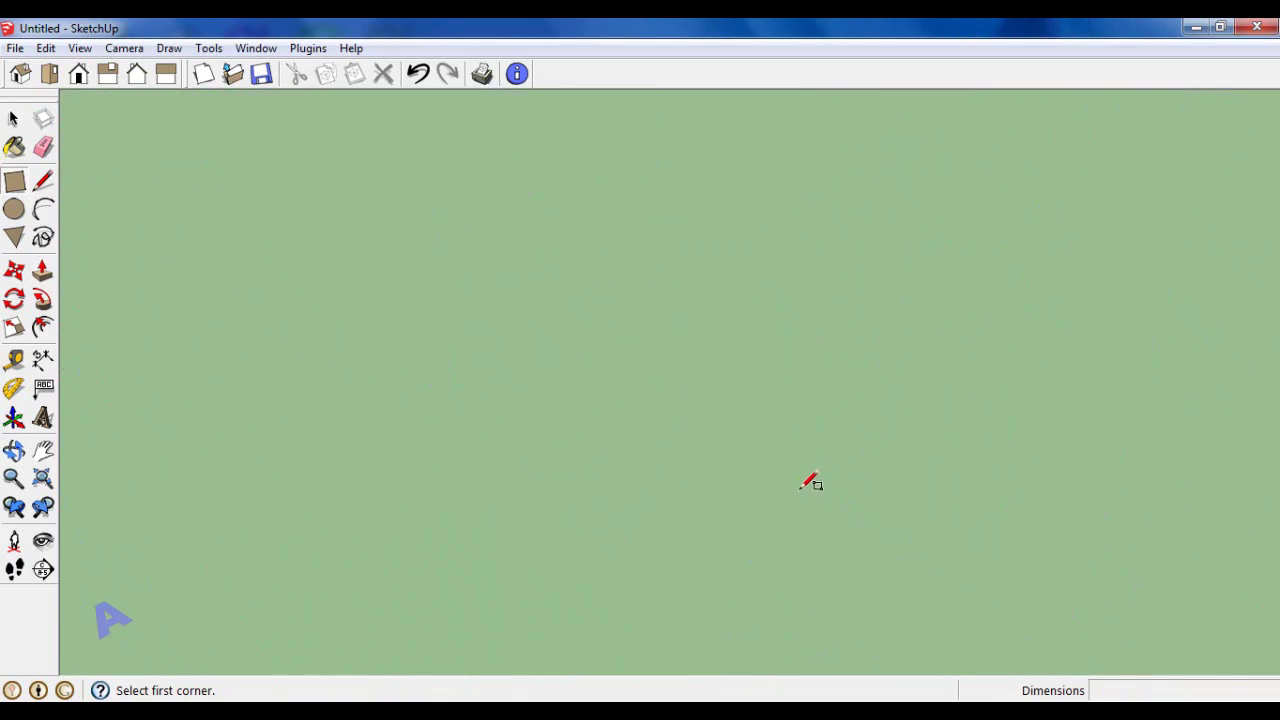
{"action": "scroll", "coordinate": [623, 449], "scroll_direction": "down", "scroll_amount": 3}
{"action": "left_click", "coordinate": [622, 466]}
{"action": "scroll", "coordinate": [705, 494], "scroll_direction": "down", "scroll_amount": 3}
{"action": "scroll", "coordinate": [725, 488], "scroll_direction": "down", "scroll_amount": 4}
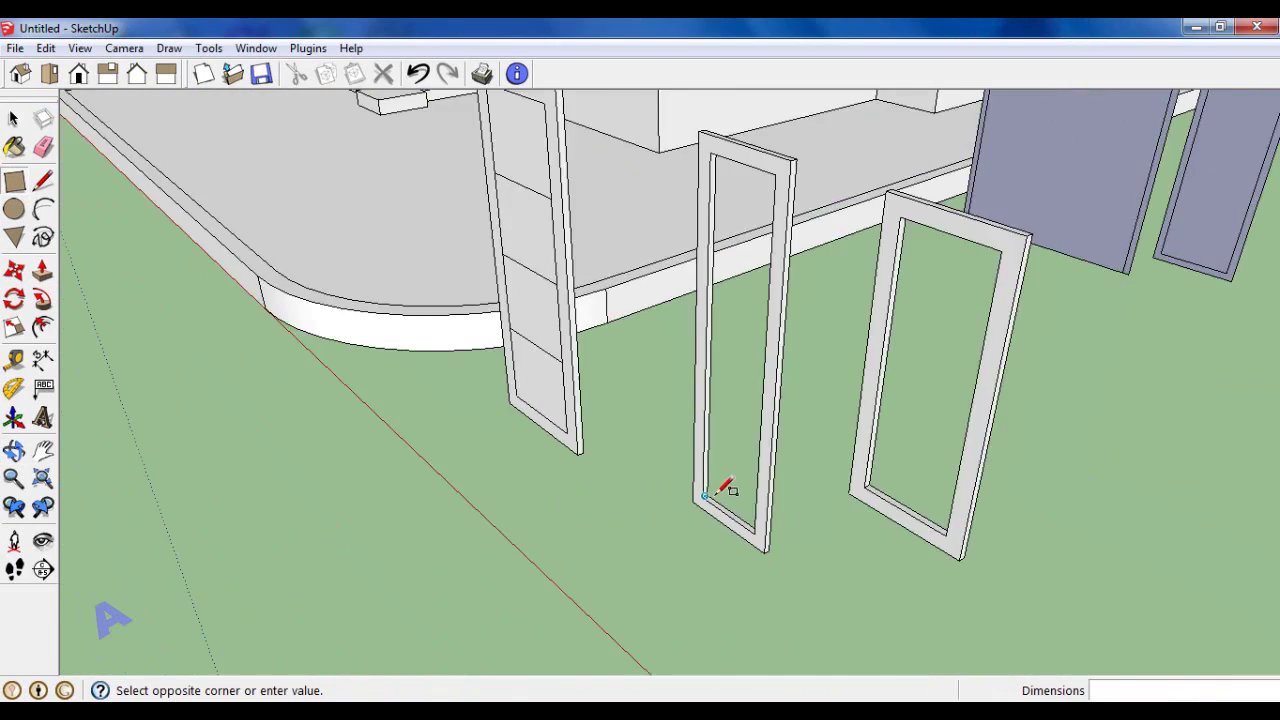
{"action": "mouse_move", "coordinate": [729, 486]}
{"action": "middle_mouse_down"}
{"action": "mouse_move", "coordinate": [777, 386]}
{"action": "mouse_move", "coordinate": [890, 440]}
{"action": "middle_mouse_up"}
{"action": "scroll", "coordinate": [897, 435], "scroll_direction": "up", "scroll_amount": 3}
{"action": "middle_click_drag", "start_coordinate": [931, 277], "coordinate": [1043, 320]}
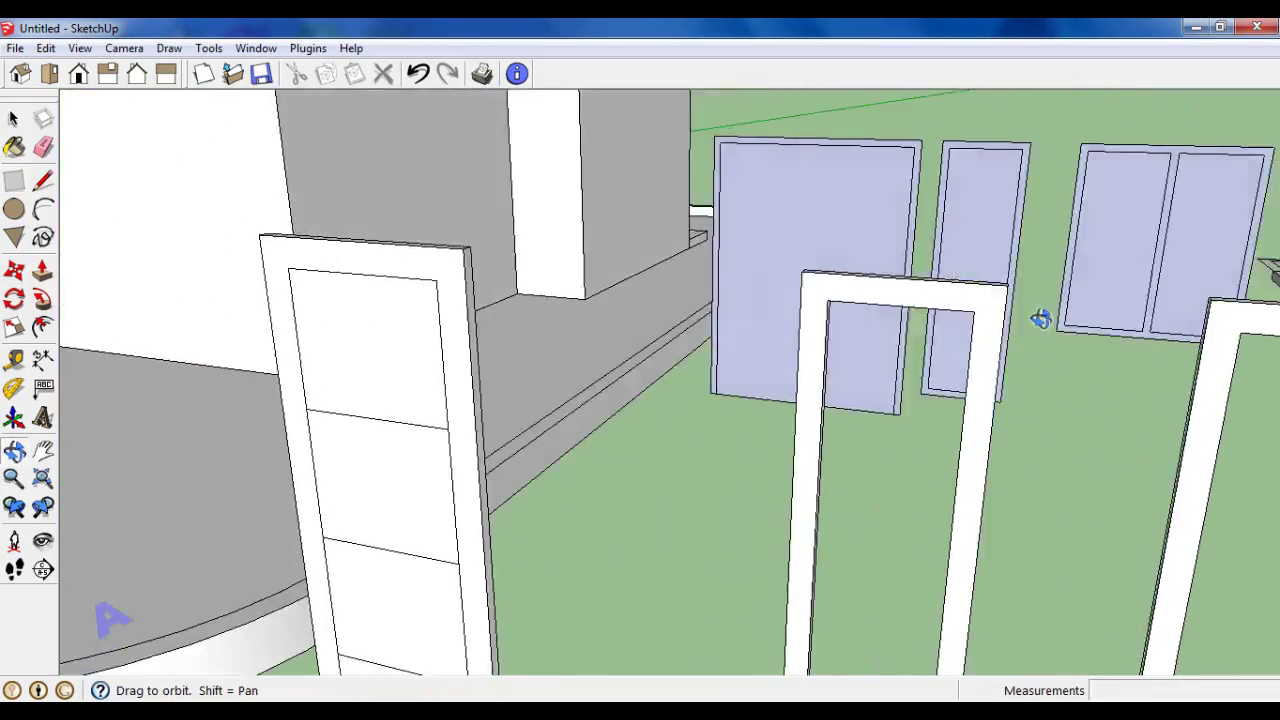
{"action": "scroll", "coordinate": [997, 266], "scroll_direction": "up", "scroll_amount": 3}
{"action": "scroll", "coordinate": [975, 268], "scroll_direction": "up", "scroll_amount": 2}
{"action": "mouse_move", "coordinate": [965, 270]}
{"action": "middle_mouse_down"}
{"action": "mouse_move", "coordinate": [986, 229]}
{"action": "mouse_move", "coordinate": [957, 274]}
{"action": "middle_mouse_up"}
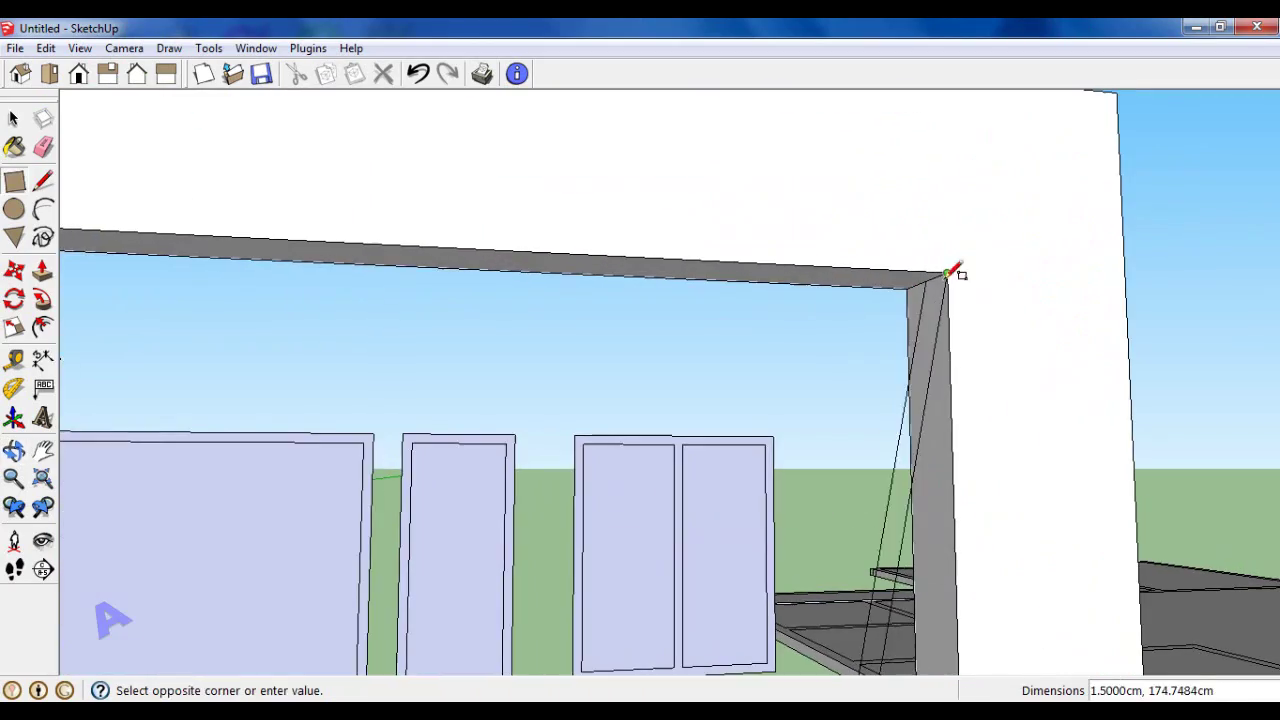
{"action": "left_click", "coordinate": [957, 274]}
Step: Draw a rectangle across the right door frame's opening to create its pane
{"action": "scroll", "coordinate": [660, 360], "scroll_direction": "down", "scroll_amount": 3}
{"action": "scroll", "coordinate": [650, 367], "scroll_direction": "down", "scroll_amount": 3}
{"action": "scroll", "coordinate": [1043, 400], "scroll_direction": "up", "scroll_amount": 2}
{"action": "mouse_move", "coordinate": [1043, 400]}
{"action": "middle_mouse_down"}
{"action": "mouse_move", "coordinate": [1057, 329]}
{"action": "mouse_move", "coordinate": [1029, 360]}
{"action": "middle_mouse_up"}
{"action": "scroll", "coordinate": [1029, 360], "scroll_direction": "up", "scroll_amount": 2}
{"action": "scroll", "coordinate": [990, 375], "scroll_direction": "up", "scroll_amount": 2}
{"action": "left_click", "coordinate": [997, 372]}
{"action": "scroll", "coordinate": [997, 374], "scroll_direction": "down", "scroll_amount": 3}
{"action": "scroll", "coordinate": [974, 400], "scroll_direction": "down", "scroll_amount": 3}
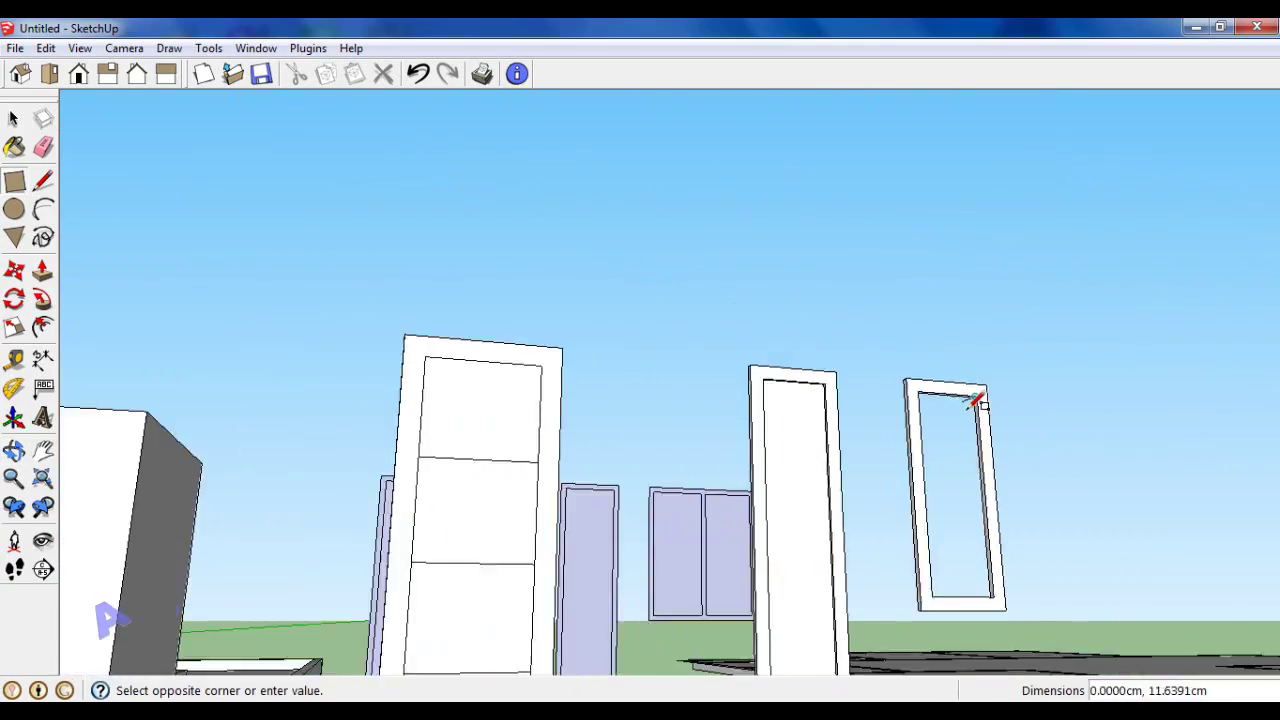
{"action": "mouse_move", "coordinate": [974, 400]}
{"action": "middle_mouse_down"}
{"action": "mouse_move", "coordinate": [917, 543]}
{"action": "mouse_move", "coordinate": [675, 666]}
{"action": "mouse_move", "coordinate": [663, 609]}
{"action": "middle_mouse_up"}
{"action": "scroll", "coordinate": [686, 563], "scroll_direction": "up", "scroll_amount": 3}
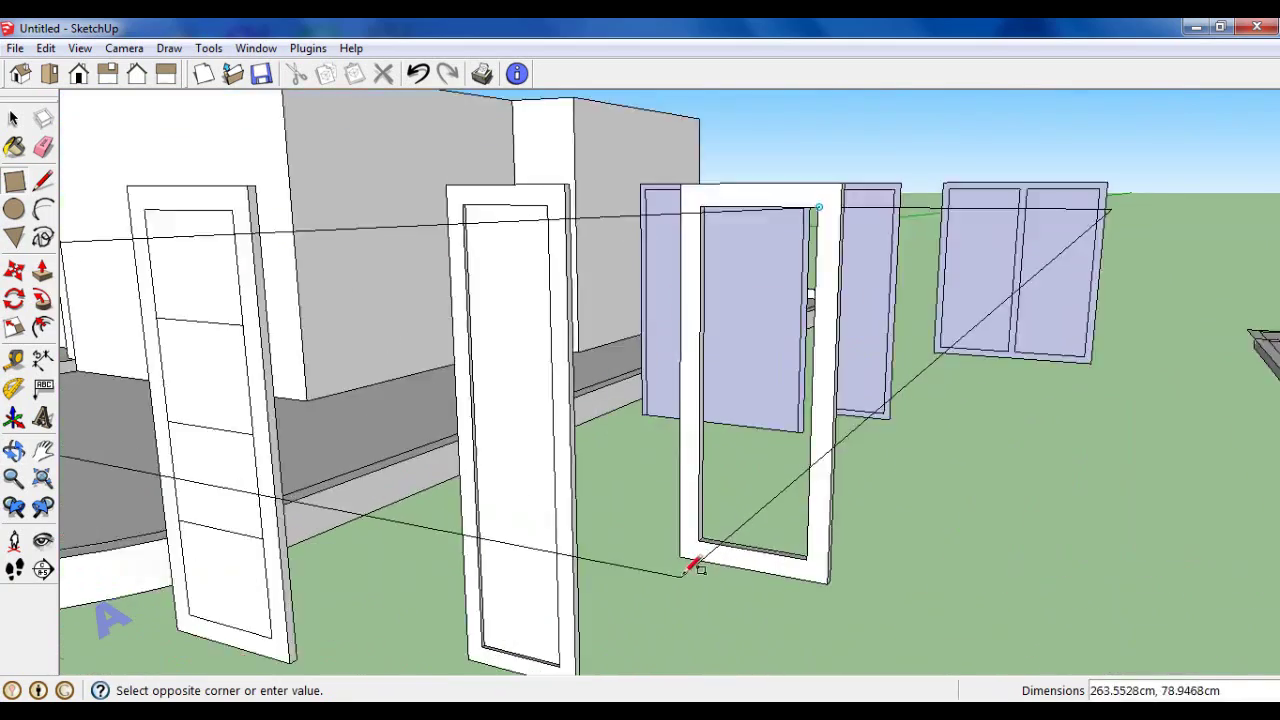
{"action": "scroll", "coordinate": [723, 523], "scroll_direction": "up", "scroll_amount": 2}
{"action": "scroll", "coordinate": [755, 460], "scroll_direction": "up", "scroll_amount": 2}
{"action": "scroll", "coordinate": [740, 490], "scroll_direction": "up", "scroll_amount": 2}
{"action": "scroll", "coordinate": [725, 520], "scroll_direction": "up", "scroll_amount": 2}
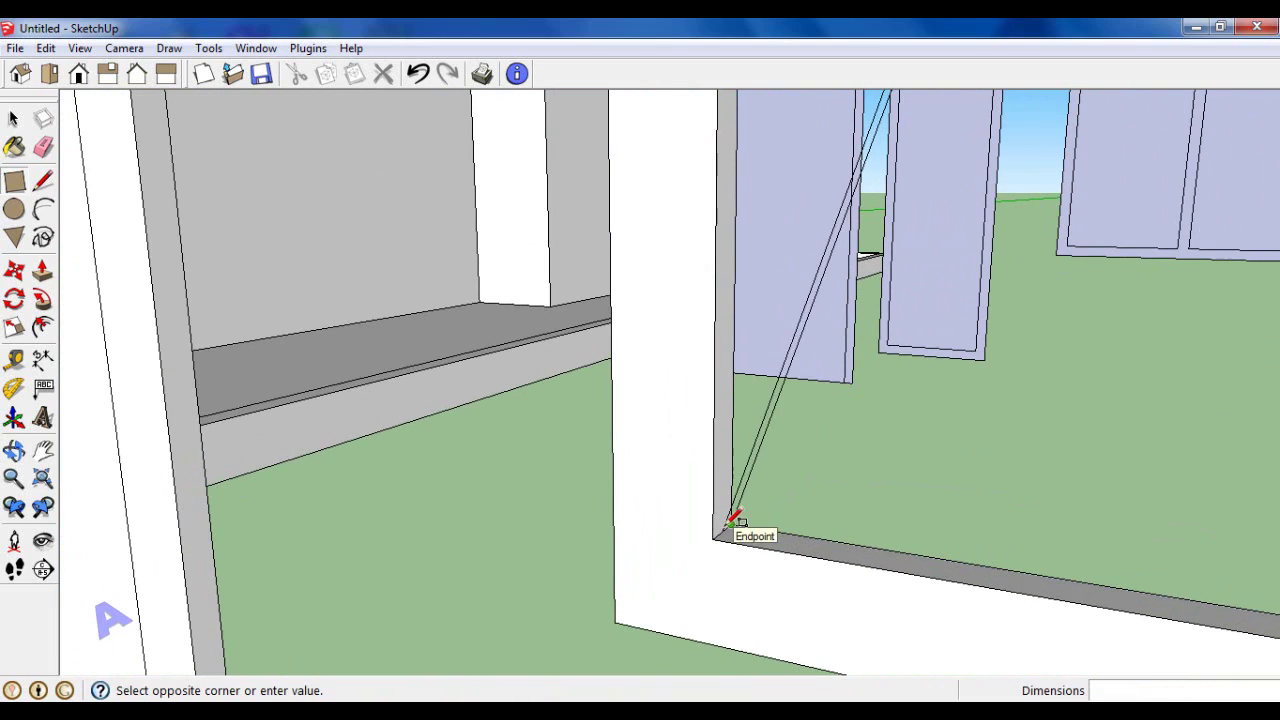
{"action": "scroll", "coordinate": [733, 522], "scroll_direction": "up", "scroll_amount": 1}
{"action": "left_click", "coordinate": [734, 520]}
{"action": "scroll", "coordinate": [866, 486], "scroll_direction": "down", "scroll_amount": 3}
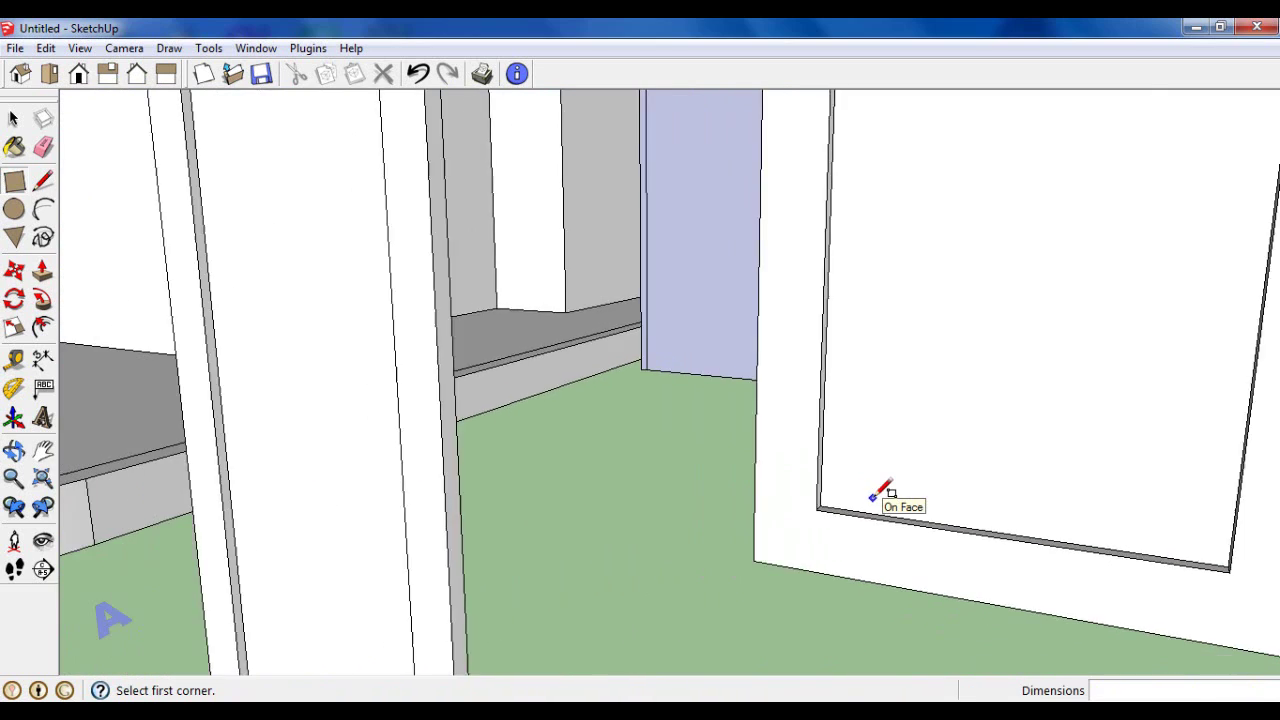
{"action": "scroll", "coordinate": [886, 491], "scroll_direction": "down", "scroll_amount": 3}
{"action": "middle_click_drag", "start_coordinate": [885, 490], "coordinate": [843, 523]}
Step: Paint the middle and right door panes with a Translucent glass material
{"action": "left_click", "coordinate": [14, 147]}
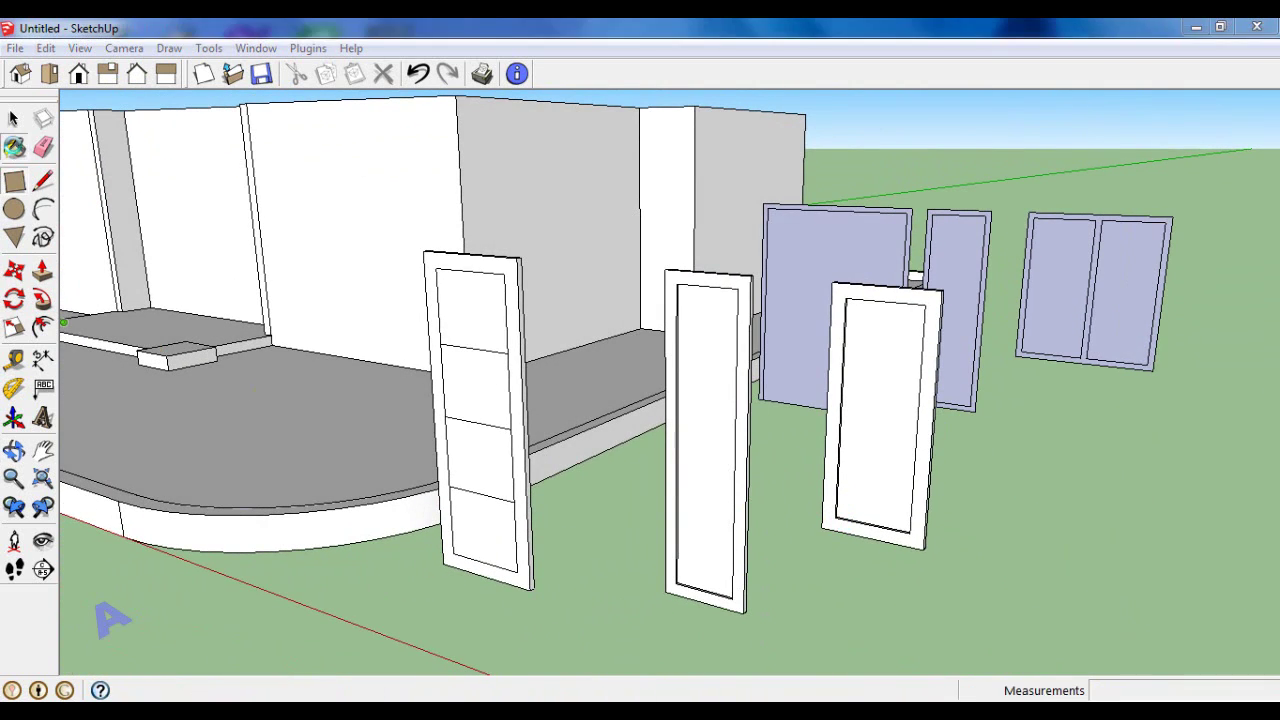
{"action": "left_click", "coordinate": [258, 349]}
{"action": "left_click", "coordinate": [238, 554]}
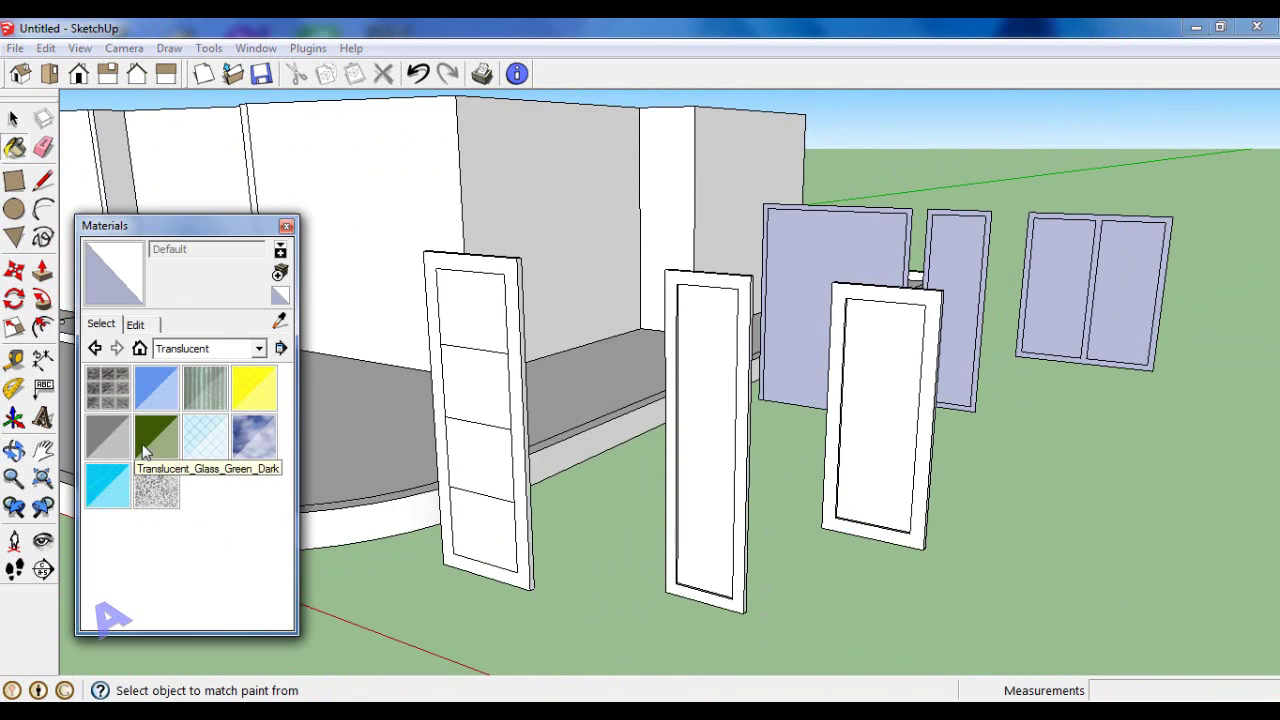
{"action": "left_click", "coordinate": [706, 440]}
{"action": "left_click", "coordinate": [870, 425]}
{"action": "left_click", "coordinate": [287, 225]}
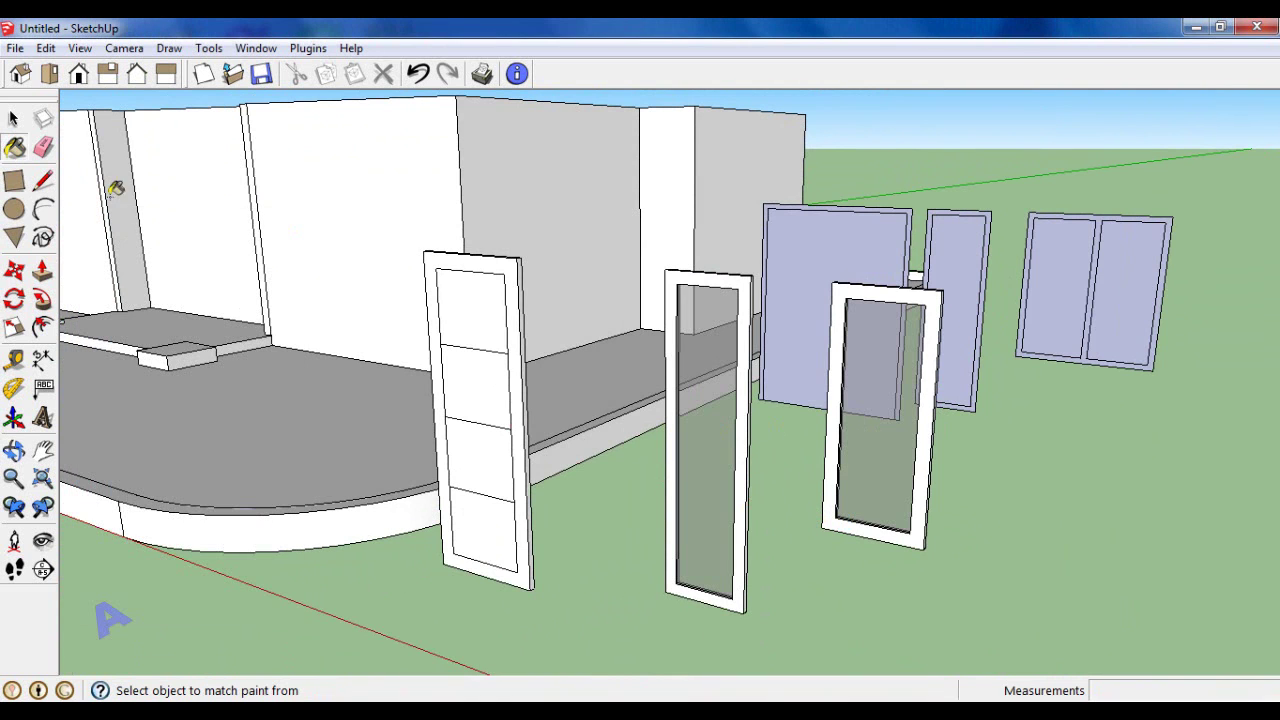
Step: Delete the large blue panel face and the double window's blue faces
{"action": "left_click", "coordinate": [14, 120]}
{"action": "mouse_move", "coordinate": [908, 477]}
{"action": "middle_mouse_down"}
{"action": "mouse_move", "coordinate": [951, 520]}
{"action": "mouse_move", "coordinate": [905, 329]}
{"action": "middle_mouse_up"}
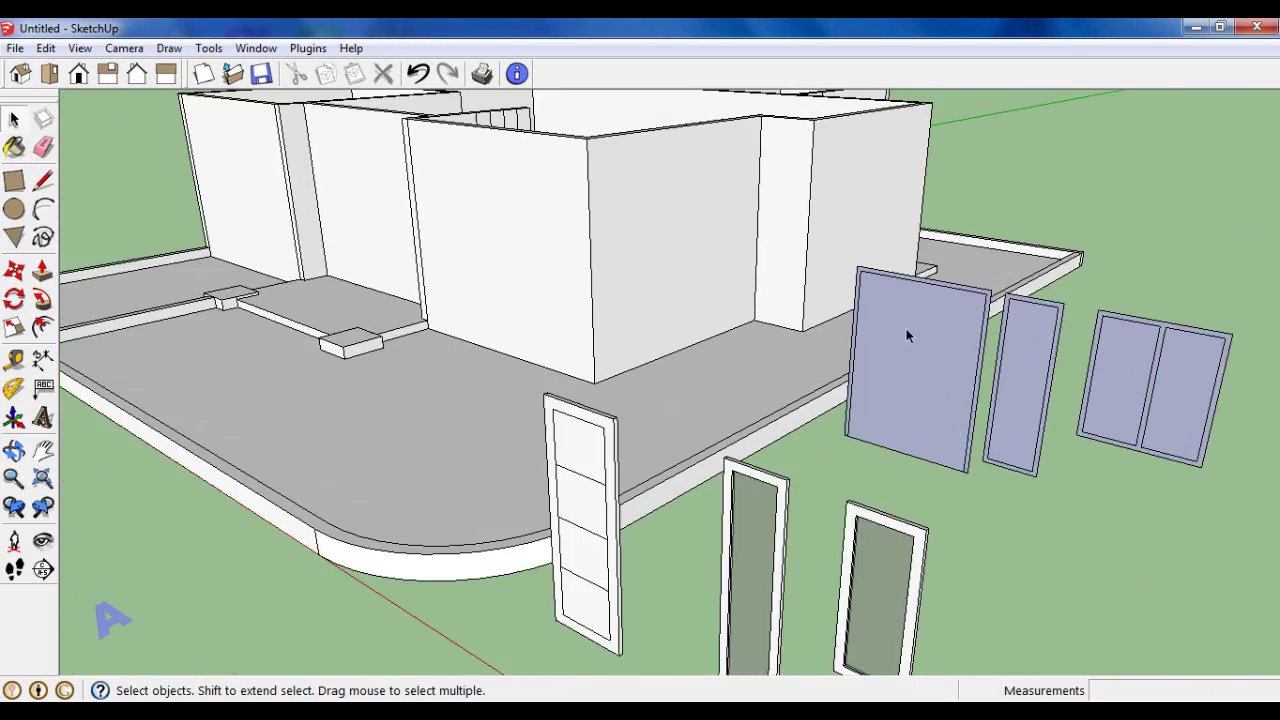
{"action": "scroll", "coordinate": [920, 380], "scroll_direction": "up", "scroll_amount": 3}
{"action": "left_click", "coordinate": [930, 425]}
{"action": "key", "text": "Delete"}
{"action": "scroll", "coordinate": [903, 423], "scroll_direction": "down", "scroll_amount": 3}
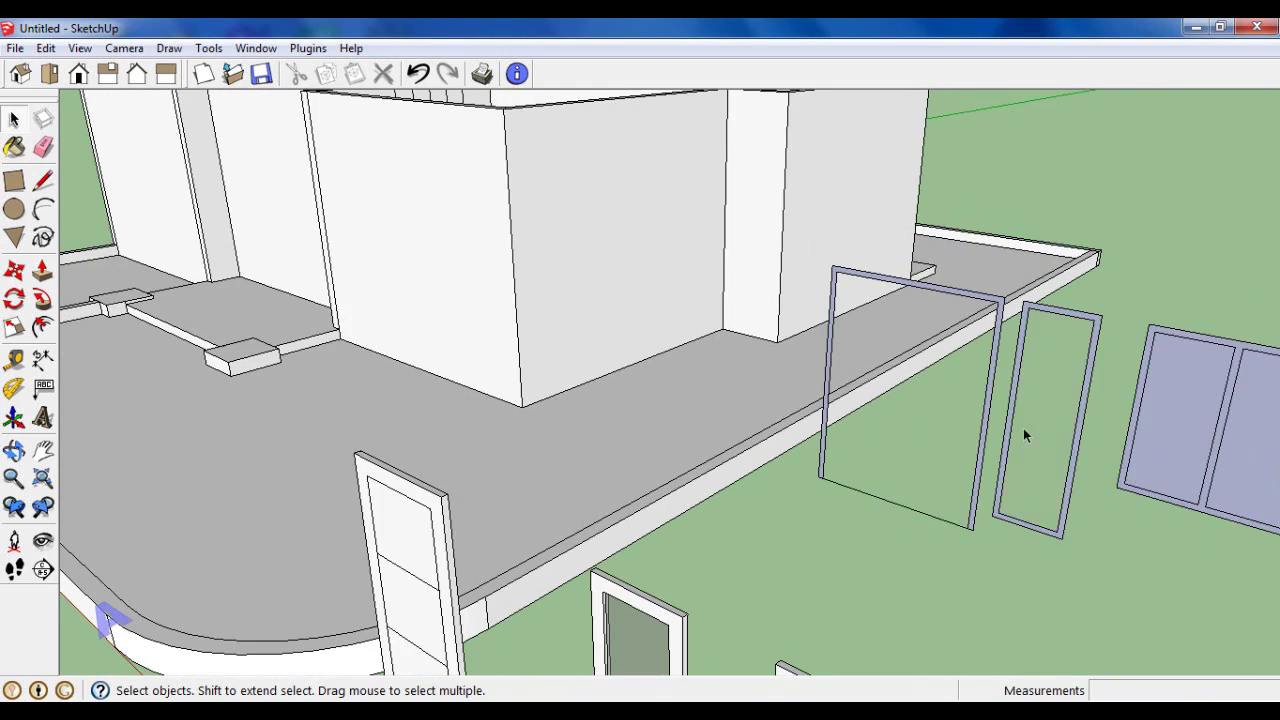
{"action": "scroll", "coordinate": [1023, 434], "scroll_direction": "down", "scroll_amount": 2}
{"action": "key", "text": "Delete"}
{"action": "scroll", "coordinate": [886, 498], "scroll_direction": "up", "scroll_amount": 3}
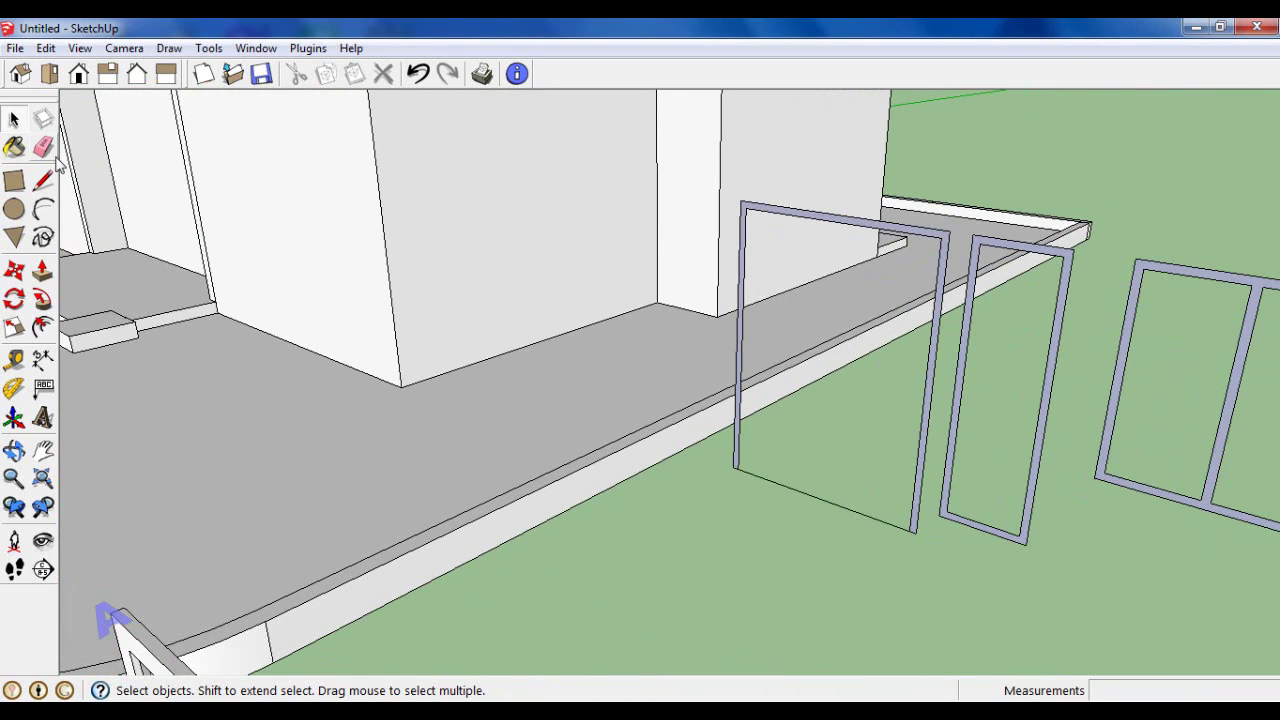
Step: Push/Pull the empty frames 15 cm deep
{"action": "key", "text": "p"}
{"action": "scroll", "coordinate": [900, 300], "scroll_direction": "up", "scroll_amount": 3}
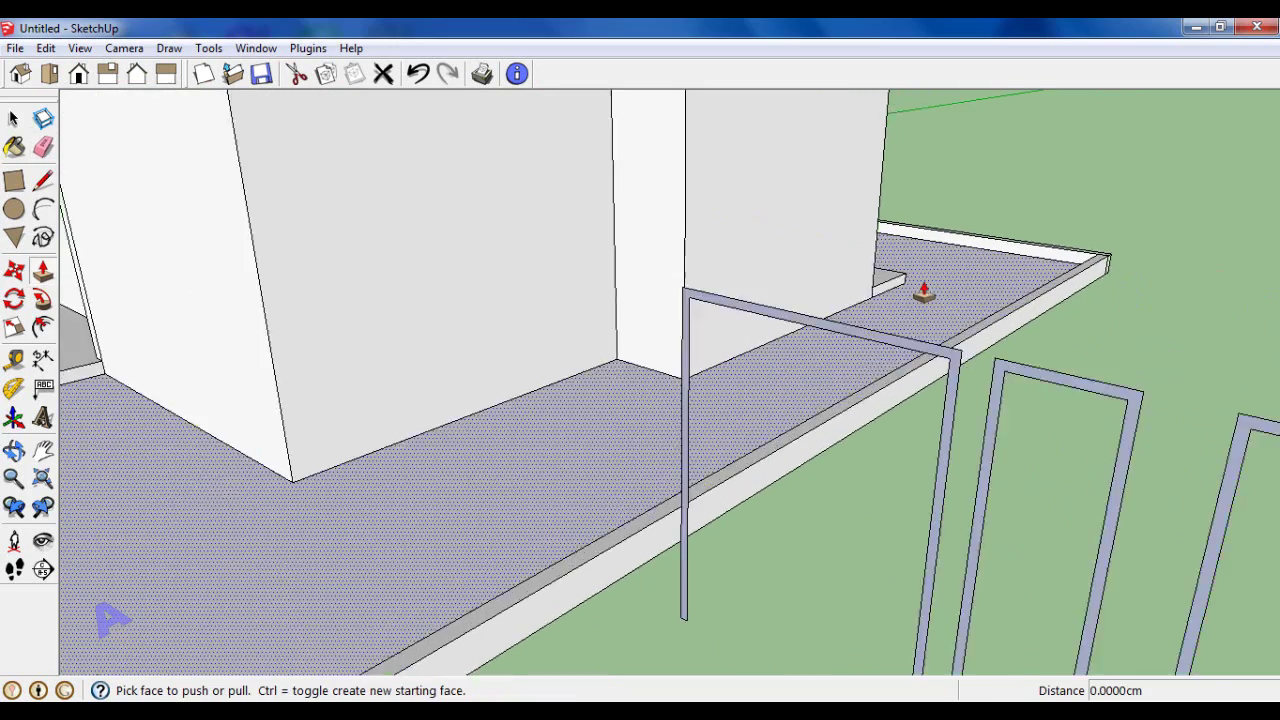
{"action": "scroll", "coordinate": [930, 330], "scroll_direction": "up", "scroll_amount": 2}
{"action": "left_click", "coordinate": [943, 383]}
{"action": "type", "text": "15.0000"}
{"action": "key", "text": "Return"}
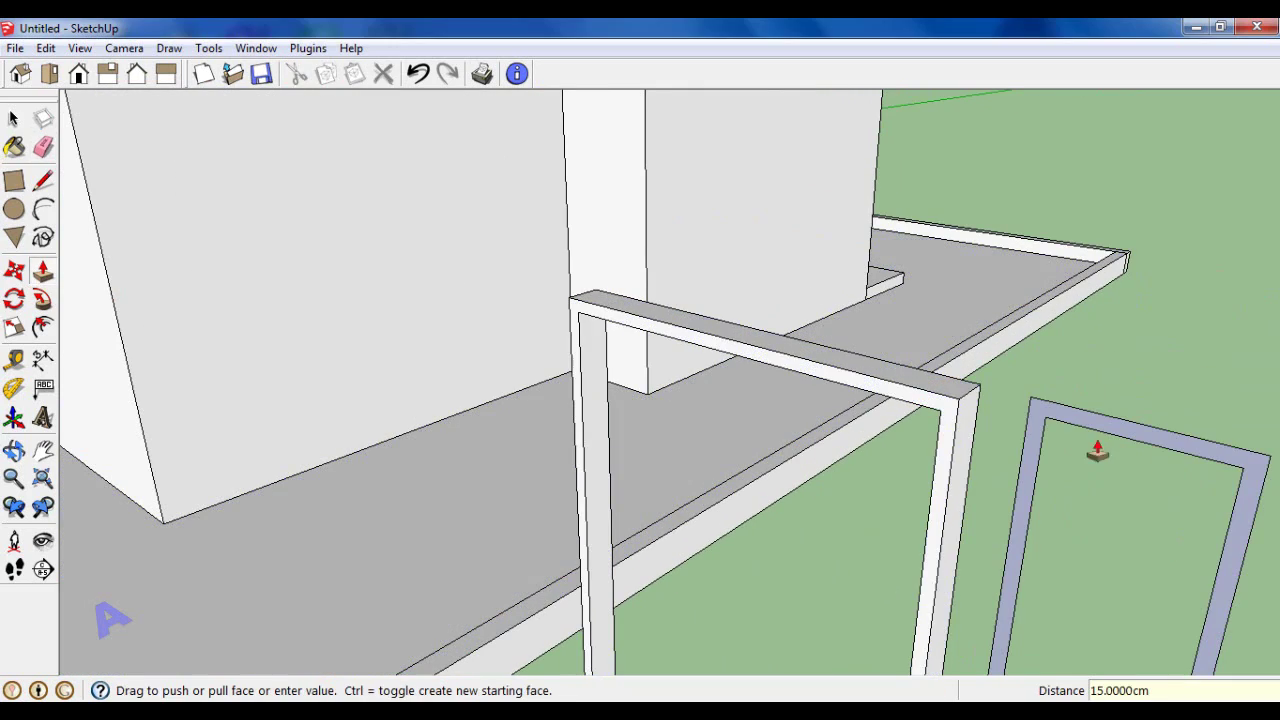
{"action": "double_click", "coordinate": [1051, 423]}
{"action": "scroll", "coordinate": [1051, 423], "scroll_direction": "down", "scroll_amount": 3}
{"action": "scroll", "coordinate": [971, 437], "scroll_direction": "up", "scroll_amount": 3}
{"action": "scroll", "coordinate": [979, 435], "scroll_direction": "down", "scroll_amount": 3}
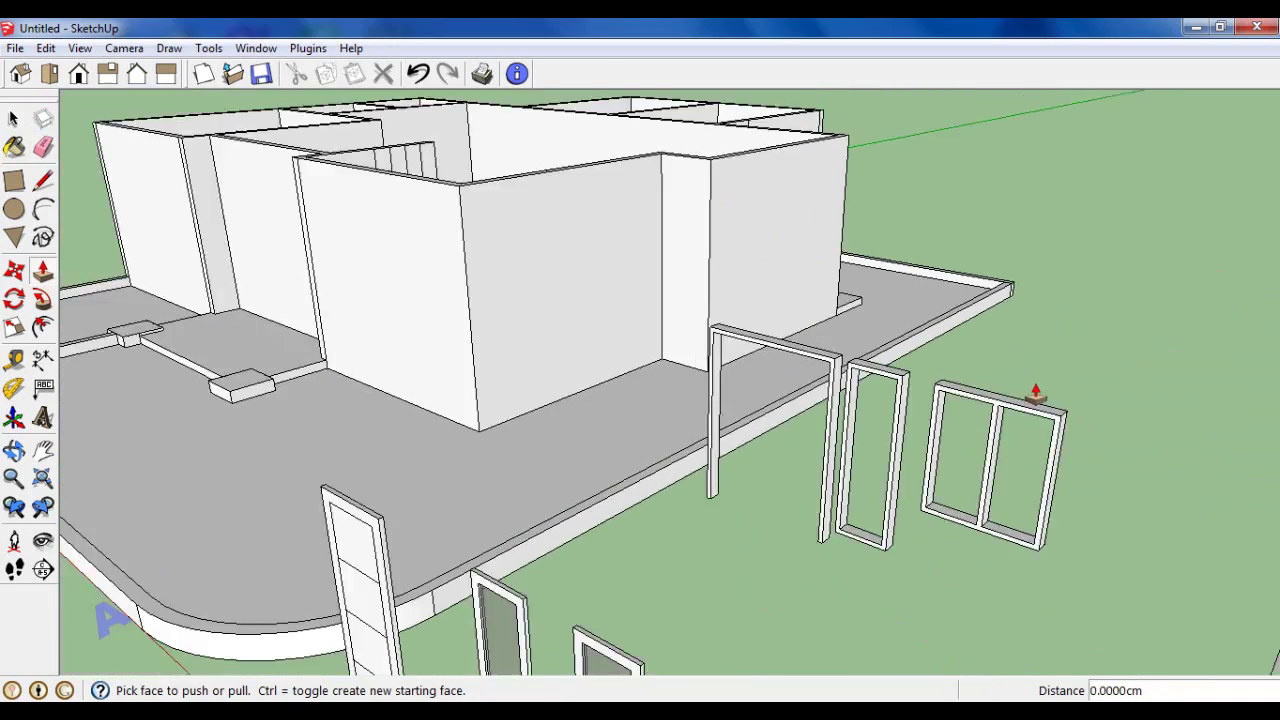
{"action": "scroll", "coordinate": [1034, 391], "scroll_direction": "down", "scroll_amount": 2}
{"action": "key", "text": "space"}
{"action": "mouse_move", "coordinate": [760, 400]}
{"action": "middle_mouse_down"}
{"action": "mouse_move", "coordinate": [829, 417]}
{"action": "mouse_move", "coordinate": [985, 330]}
{"action": "middle_mouse_up"}
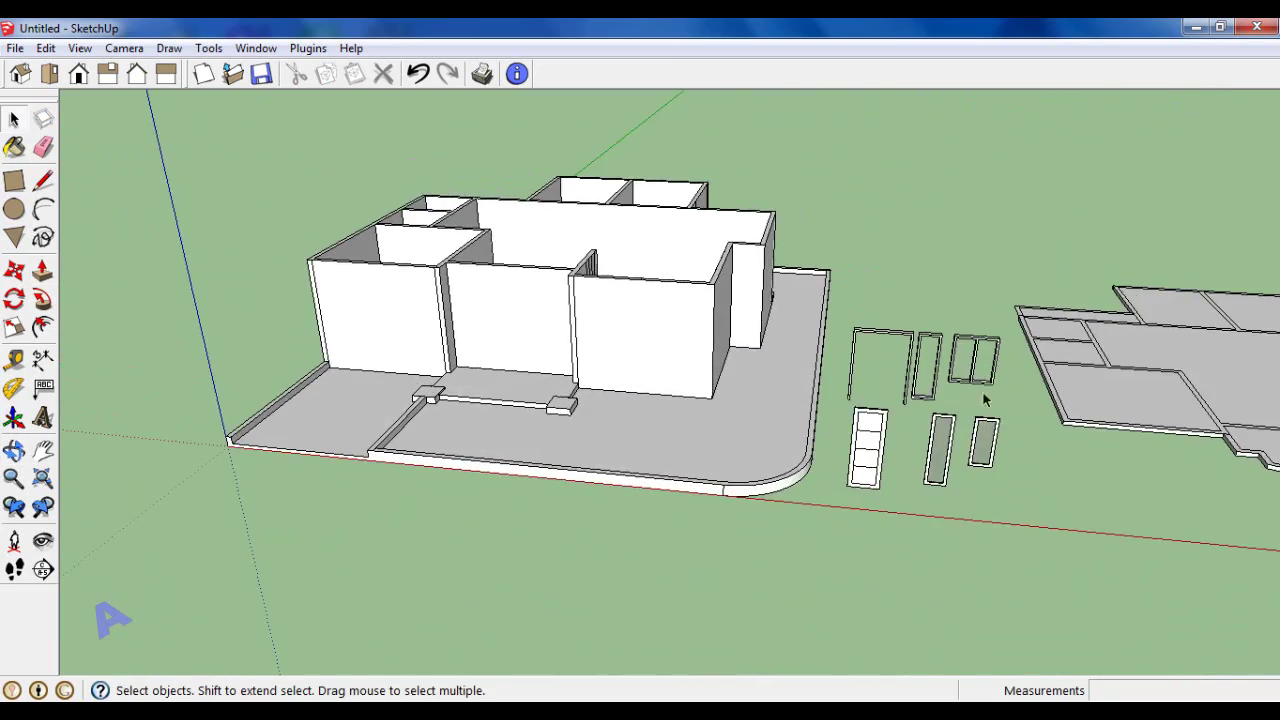
Step: Open context menus on the window frame and narrow door frame without changing anything
{"action": "scroll", "coordinate": [989, 329], "scroll_direction": "up", "scroll_amount": 3}
{"action": "scroll", "coordinate": [1045, 310], "scroll_direction": "up", "scroll_amount": 2}
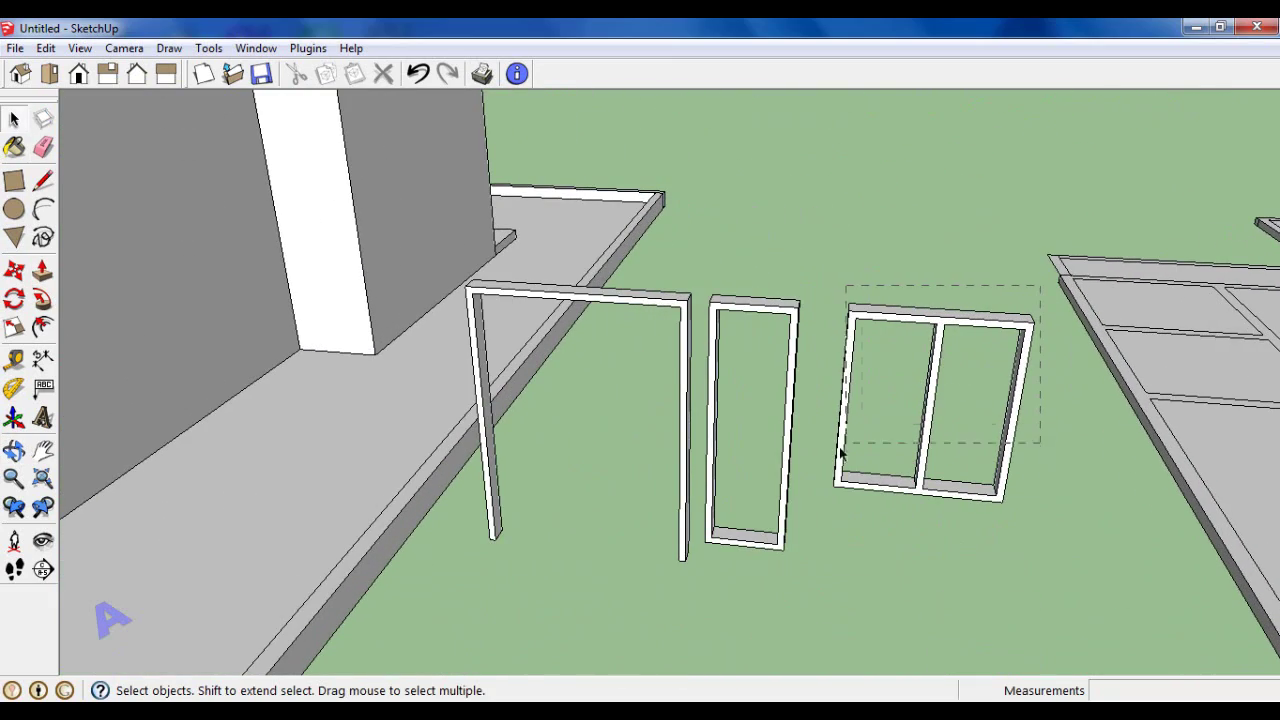
{"action": "right_click", "coordinate": [842, 500]}
{"action": "left_click", "coordinate": [890, 337]}
{"action": "middle_click_drag", "start_coordinate": [890, 337], "coordinate": [1012, 425]}
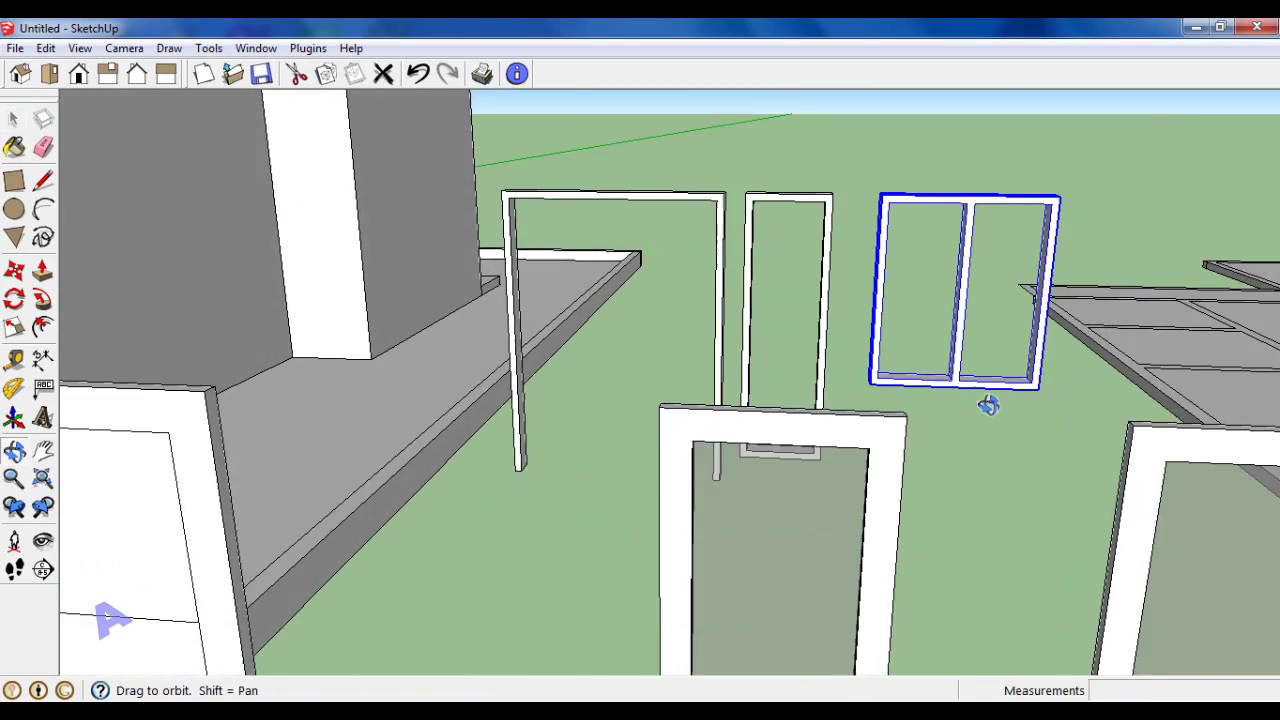
{"action": "left_click", "coordinate": [857, 505]}
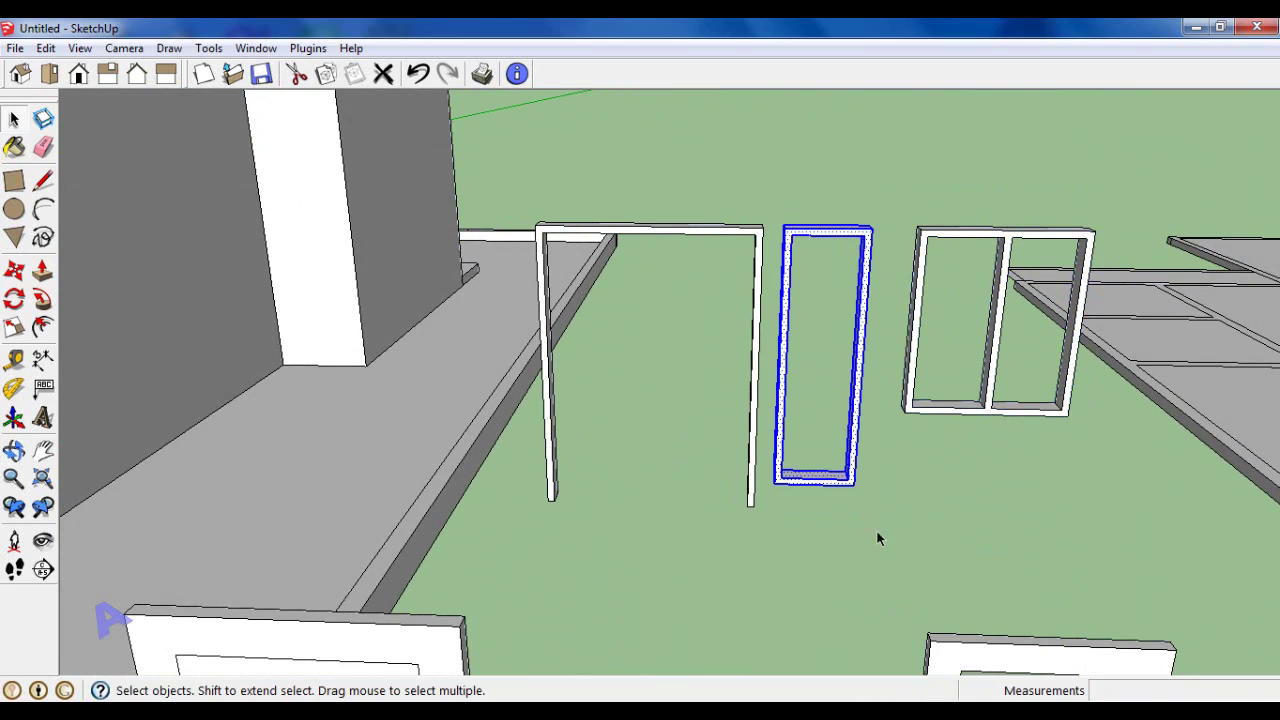
{"action": "right_click", "coordinate": [782, 490]}
{"action": "left_click", "coordinate": [871, 371]}
{"action": "mouse_move", "coordinate": [871, 371]}
{"action": "middle_mouse_down"}
{"action": "mouse_move", "coordinate": [912, 403]}
{"action": "mouse_move", "coordinate": [917, 432]}
{"action": "middle_mouse_up"}
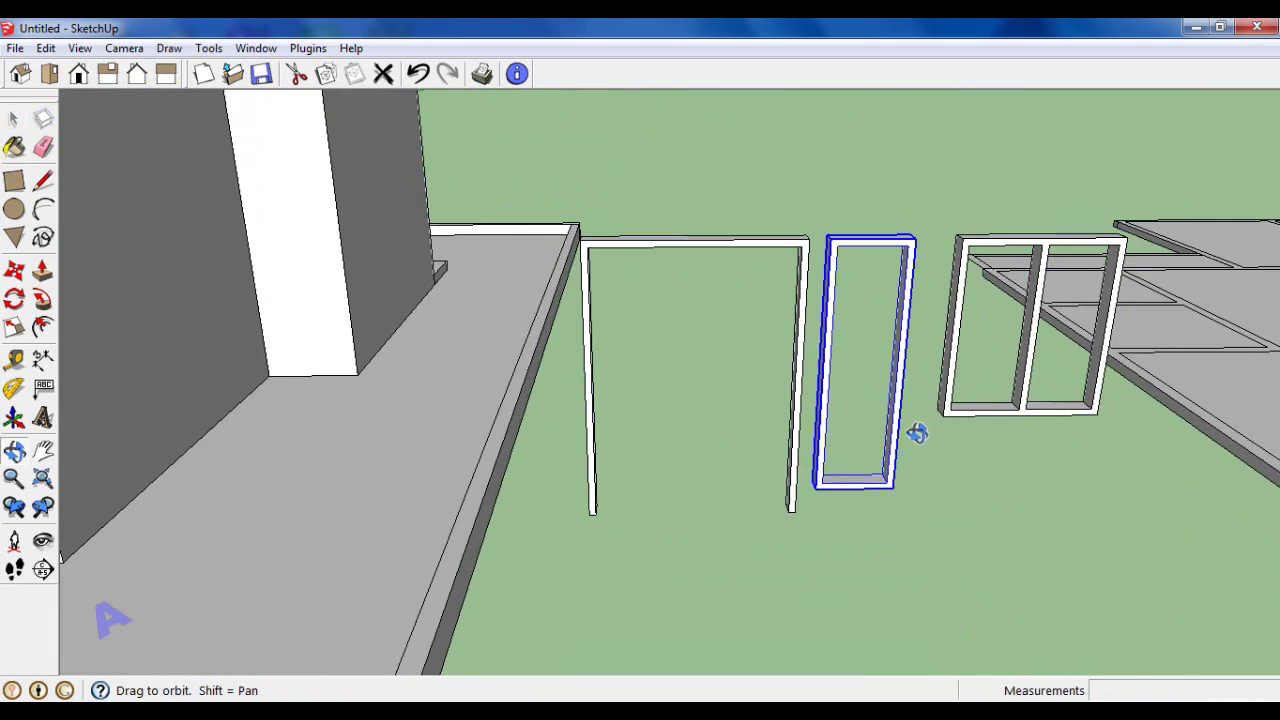
{"action": "middle_click_drag", "start_coordinate": [627, 289], "coordinate": [586, 229]}
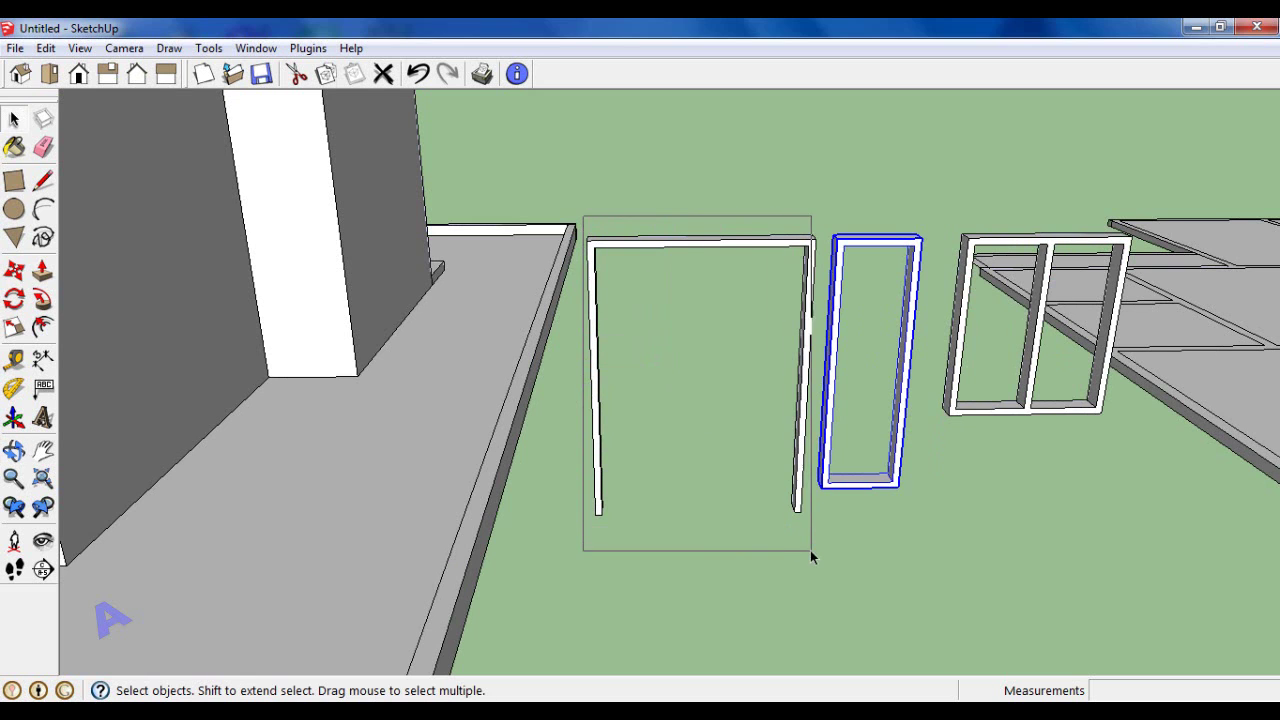
Step: Make the wide left door frame a group
{"action": "left_click_drag", "start_coordinate": [810, 550], "coordinate": [810, 550]}
{"action": "right_click", "coordinate": [800, 245]}
{"action": "left_click", "coordinate": [862, 405]}
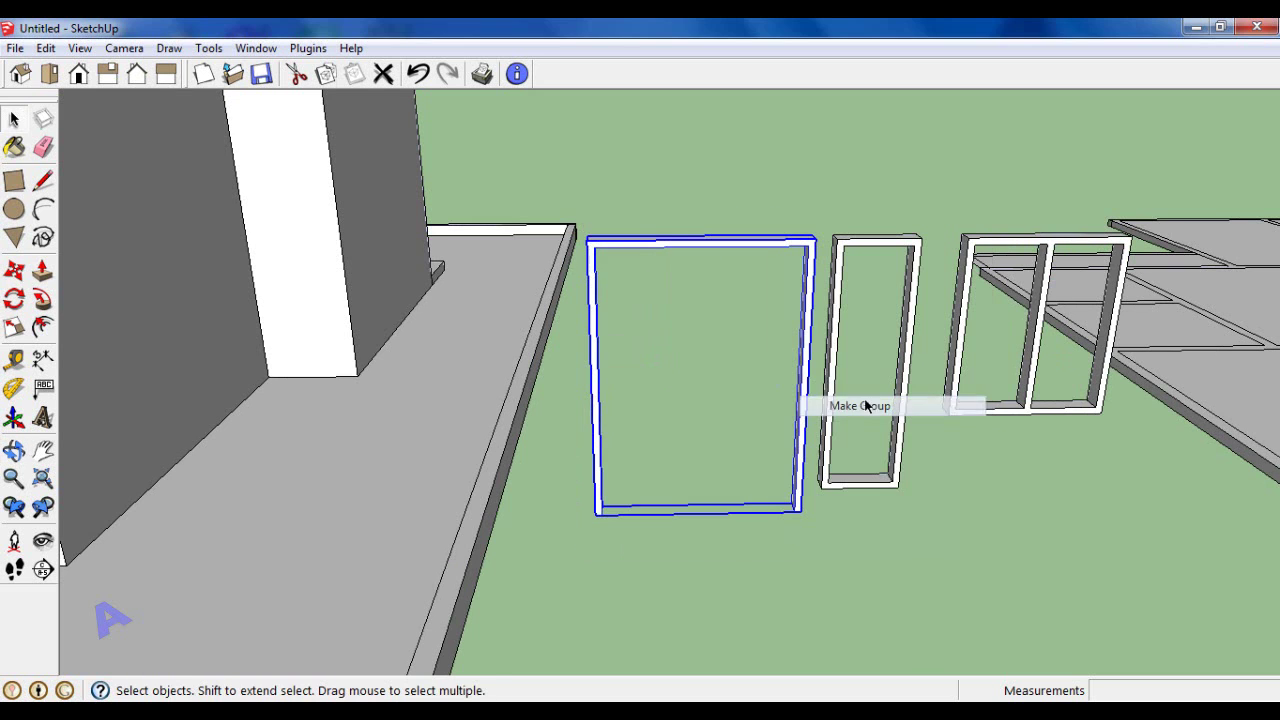
{"action": "scroll", "coordinate": [705, 313], "scroll_direction": "down", "scroll_amount": 5}
{"action": "middle_click_drag", "start_coordinate": [757, 409], "coordinate": [765, 449]}
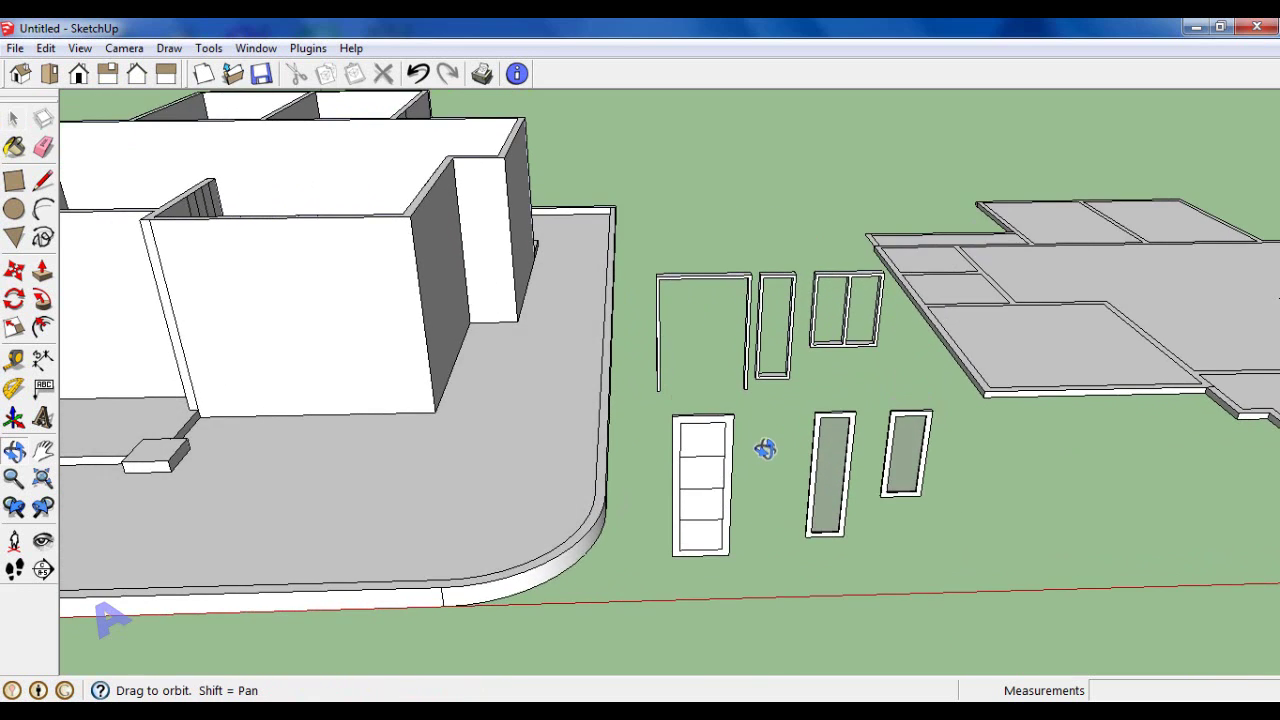
Step: Reverse the paneled door's faces, then group the paneled door and the glazed panel
{"action": "right_click", "coordinate": [713, 530]}
{"action": "left_click", "coordinate": [798, 420]}
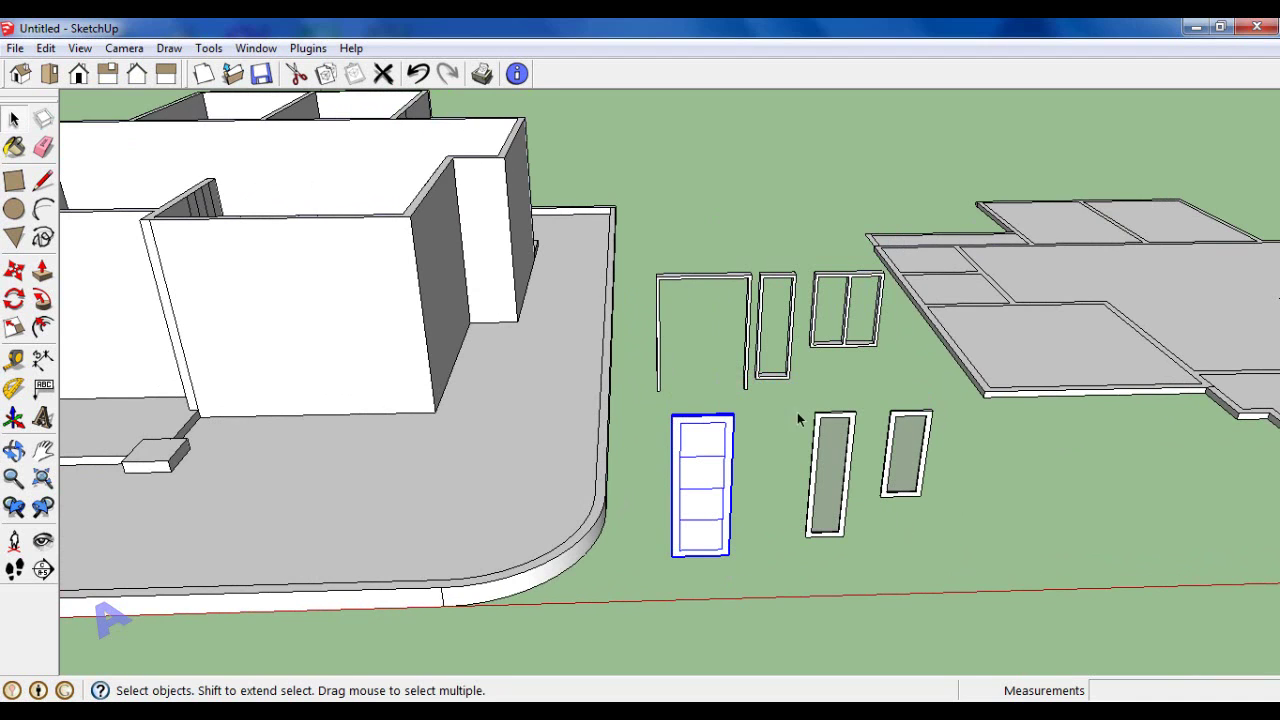
{"action": "right_click", "coordinate": [820, 489]}
{"action": "left_click", "coordinate": [887, 342]}
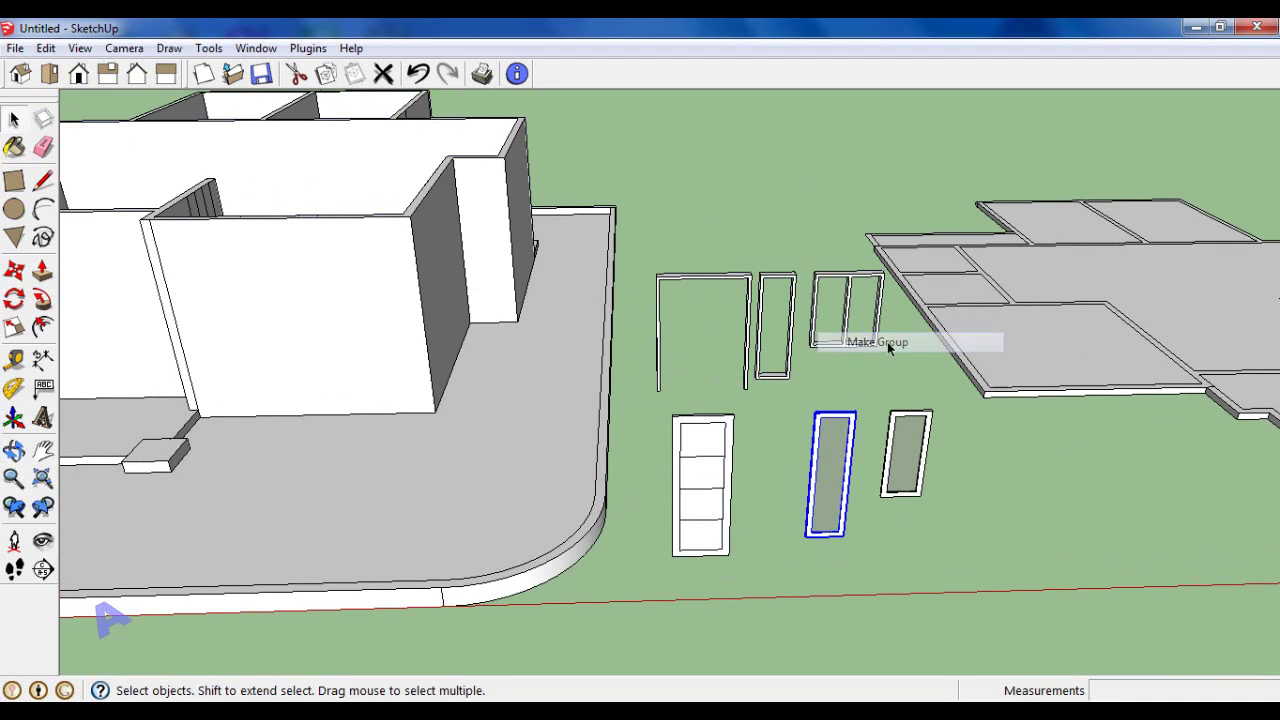
{"action": "right_click", "coordinate": [888, 498]}
{"action": "left_click", "coordinate": [942, 349]}
Step: Move the paneled door near the frames and copy it 71 cm over to form a double door
{"action": "mouse_move", "coordinate": [846, 586]}
{"action": "middle_mouse_down"}
{"action": "mouse_move", "coordinate": [629, 463]}
{"action": "mouse_move", "coordinate": [594, 508]}
{"action": "mouse_move", "coordinate": [718, 487]}
{"action": "mouse_move", "coordinate": [551, 497]}
{"action": "middle_mouse_up"}
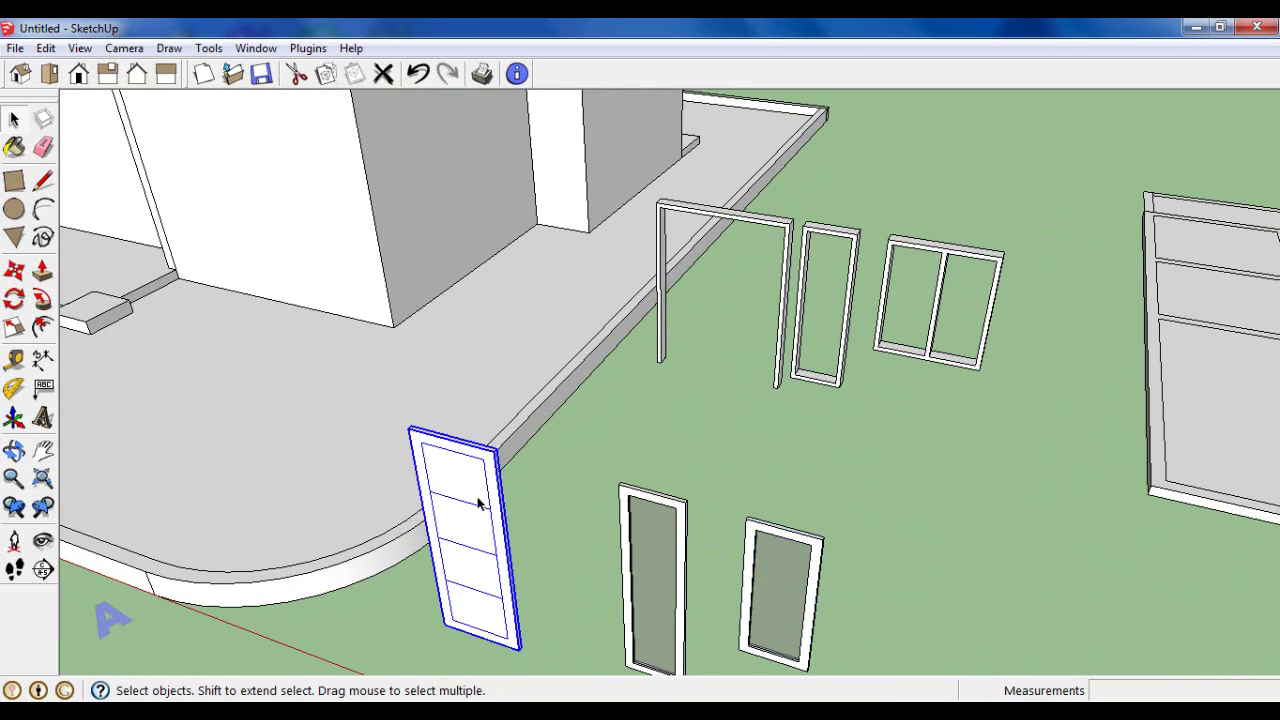
{"action": "left_click", "coordinate": [16, 272]}
{"action": "mouse_move", "coordinate": [480, 470]}
{"action": "middle_mouse_down"}
{"action": "mouse_move", "coordinate": [557, 491]}
{"action": "mouse_move", "coordinate": [557, 569]}
{"action": "mouse_move", "coordinate": [249, 366]}
{"action": "mouse_move", "coordinate": [249, 293]}
{"action": "mouse_move", "coordinate": [277, 251]}
{"action": "mouse_move", "coordinate": [629, 306]}
{"action": "mouse_move", "coordinate": [660, 297]}
{"action": "middle_mouse_up"}
{"action": "left_click", "coordinate": [270, 285]}
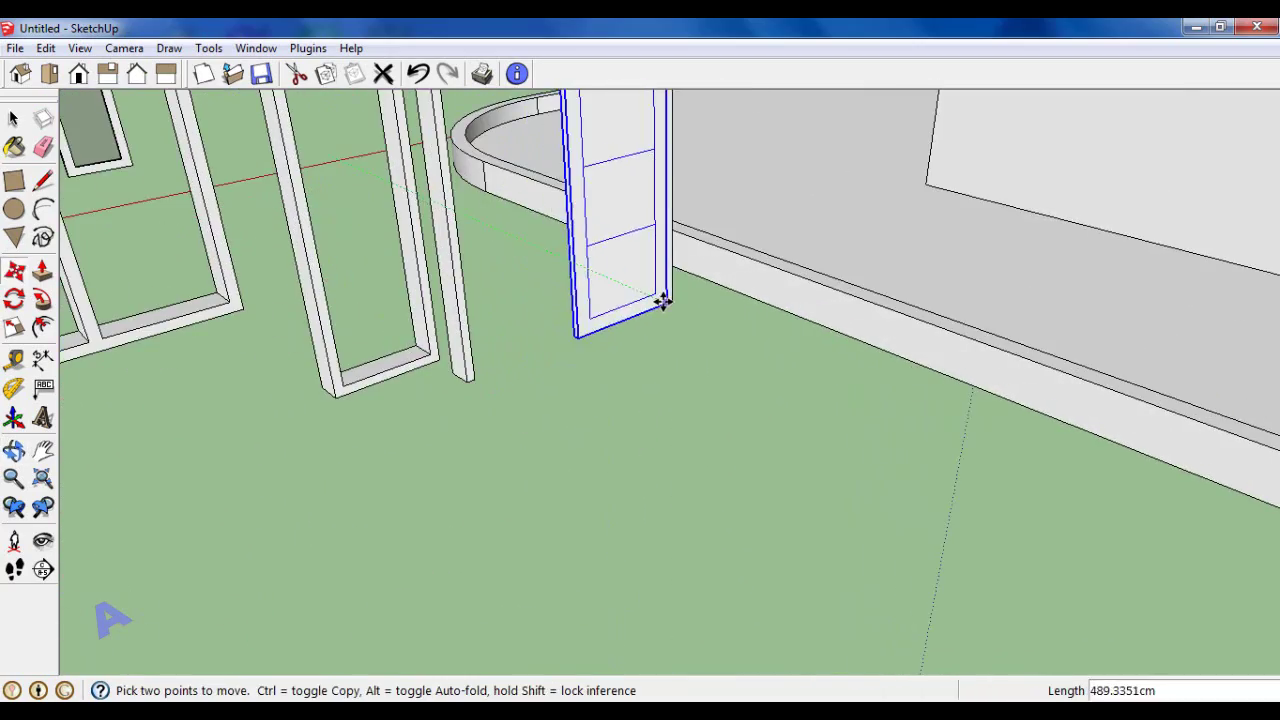
{"action": "left_click", "coordinate": [655, 312]}
{"action": "left_click", "coordinate": [667, 305], "text": "ctrl"}
{"action": "type", "text": "71"}
{"action": "key", "text": "Return"}
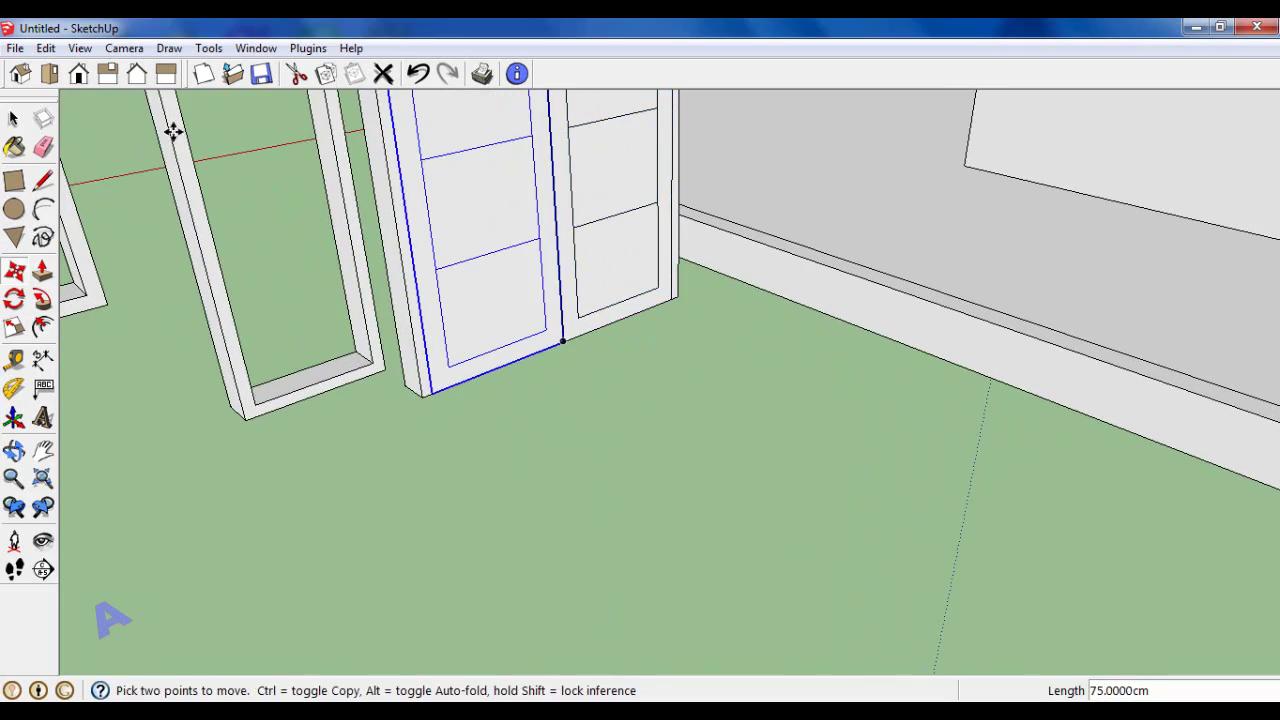
{"action": "key", "text": "space"}
Step: Move the narrow glazed panel into the narrow frame
{"action": "left_click", "coordinate": [200, 194]}
{"action": "mouse_move", "coordinate": [200, 194]}
{"action": "middle_mouse_down"}
{"action": "mouse_move", "coordinate": [505, 330]}
{"action": "mouse_move", "coordinate": [1114, 317]}
{"action": "mouse_move", "coordinate": [880, 355]}
{"action": "middle_mouse_up"}
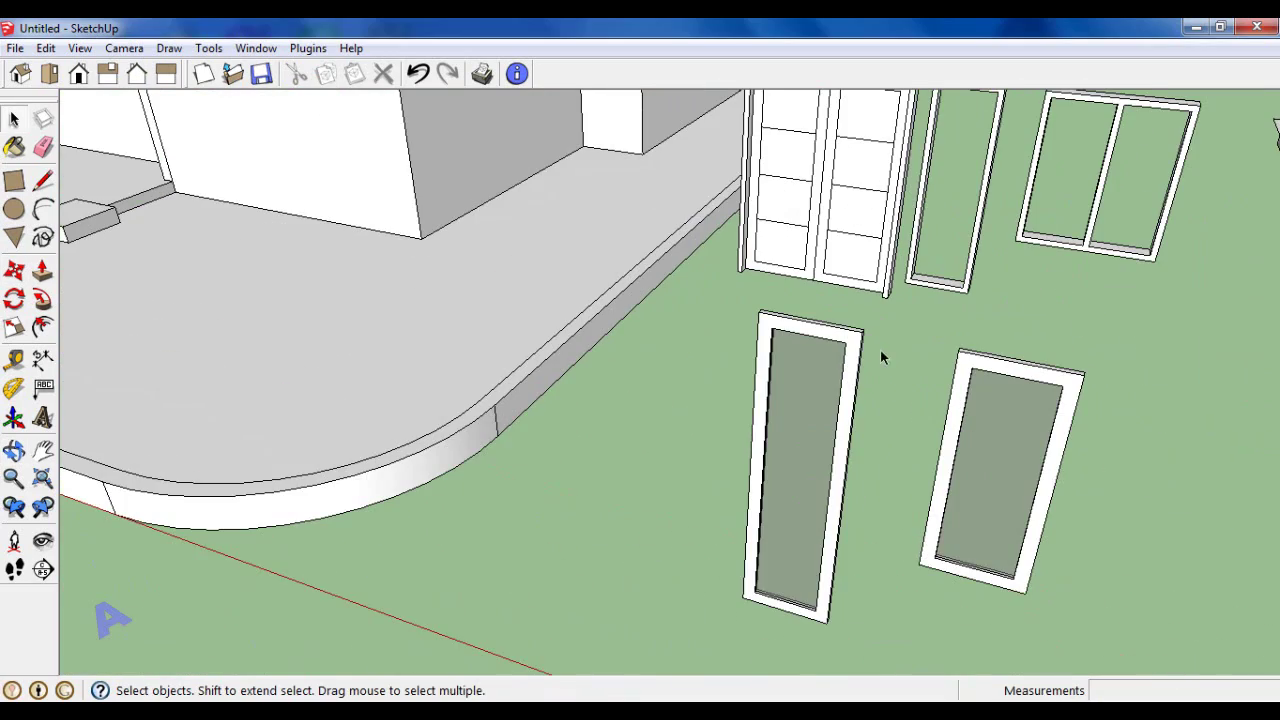
{"action": "left_click", "coordinate": [747, 600]}
{"action": "scroll", "coordinate": [929, 294], "scroll_direction": "down", "scroll_amount": 2}
{"action": "scroll", "coordinate": [894, 266], "scroll_direction": "up", "scroll_amount": 3}
{"action": "left_click", "coordinate": [894, 266]}
{"action": "scroll", "coordinate": [731, 306], "scroll_direction": "down", "scroll_amount": 3}
{"action": "left_click", "coordinate": [12, 120]}
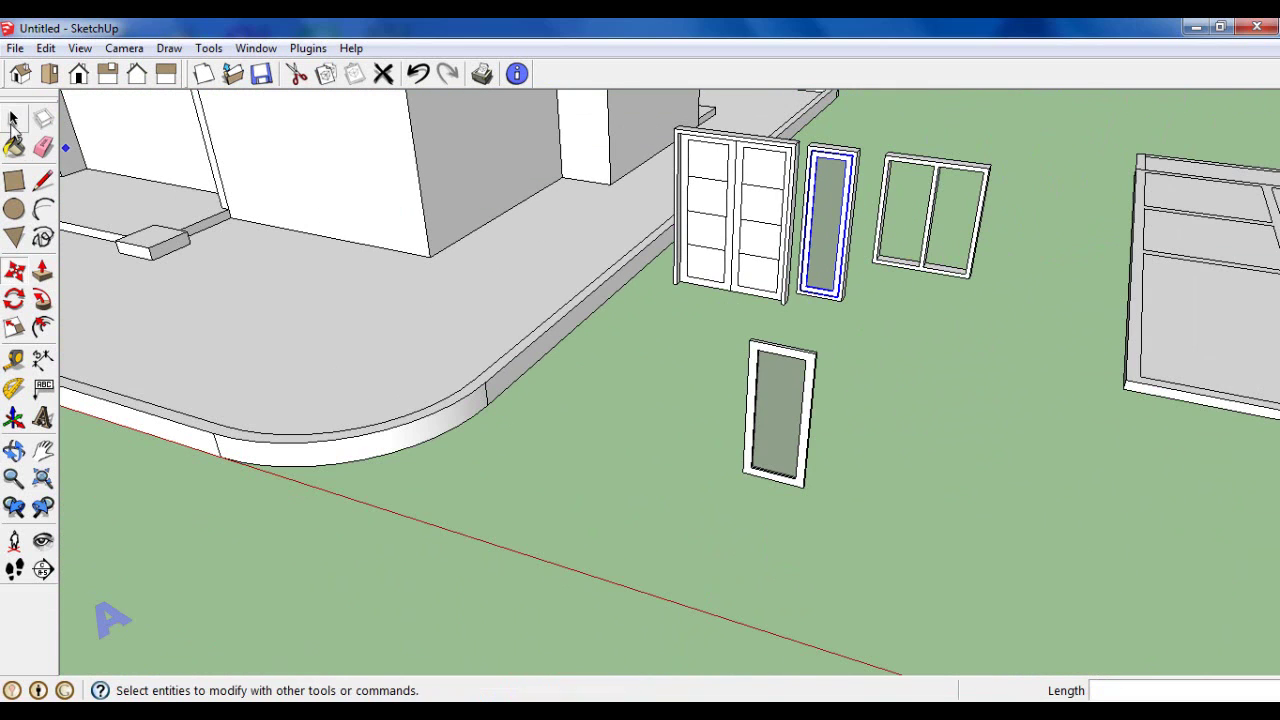
Step: Set the wider glazed panel into the double window frame and copy it into the second opening
{"action": "left_click", "coordinate": [15, 271]}
{"action": "scroll", "coordinate": [754, 486], "scroll_direction": "up", "scroll_amount": 3}
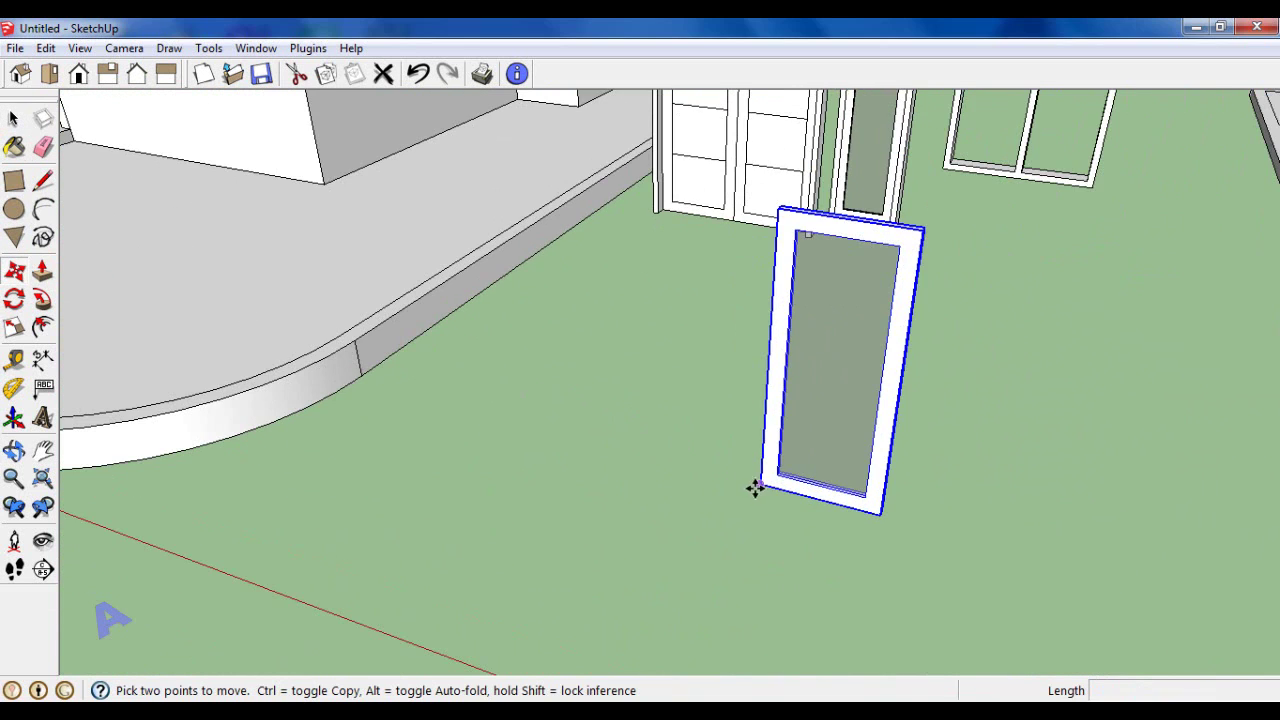
{"action": "left_click", "coordinate": [754, 486]}
{"action": "scroll", "coordinate": [894, 240], "scroll_direction": "up", "scroll_amount": 2}
{"action": "scroll", "coordinate": [860, 240], "scroll_direction": "up", "scroll_amount": 2}
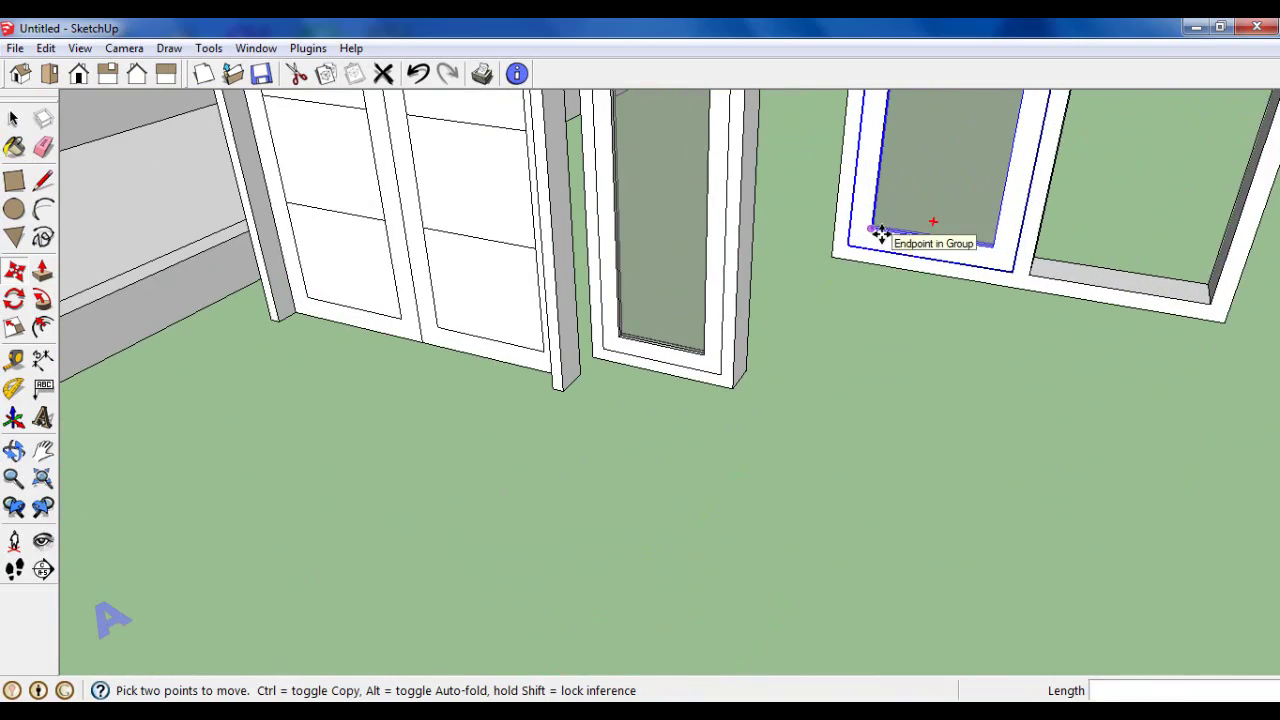
{"action": "left_click", "coordinate": [880, 234]}
{"action": "key", "text": "ctrl"}
{"action": "left_click", "coordinate": [880, 234]}
{"action": "left_click", "coordinate": [998, 265]}
{"action": "left_click", "coordinate": [14, 120]}
{"action": "scroll", "coordinate": [1049, 480], "scroll_direction": "down", "scroll_amount": 3}
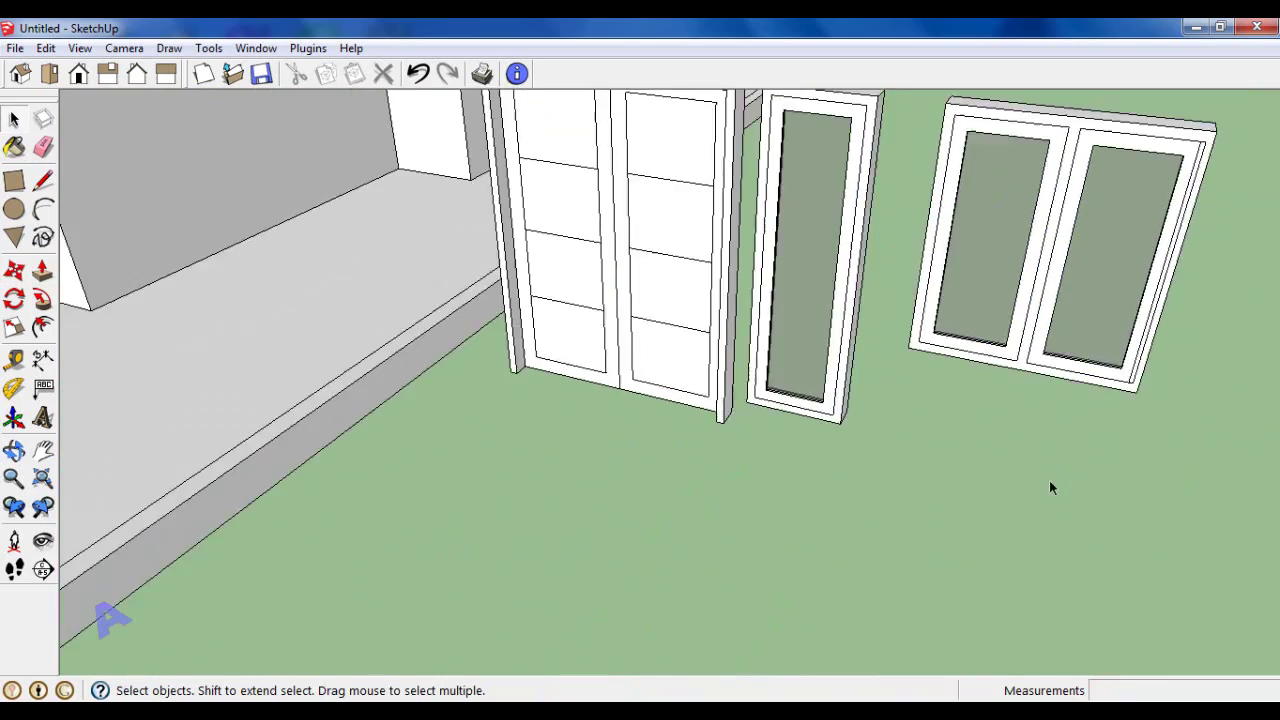
{"action": "middle_click_drag", "start_coordinate": [1049, 480], "coordinate": [1043, 406]}
{"action": "scroll", "coordinate": [1138, 382], "scroll_direction": "down", "scroll_amount": 2}
{"action": "middle_click_drag", "start_coordinate": [1138, 382], "coordinate": [940, 427]}
Step: Use Tape Measure to mark guides from the front wall's bottom and left edges
{"action": "scroll", "coordinate": [960, 480], "scroll_direction": "down", "scroll_amount": 3}
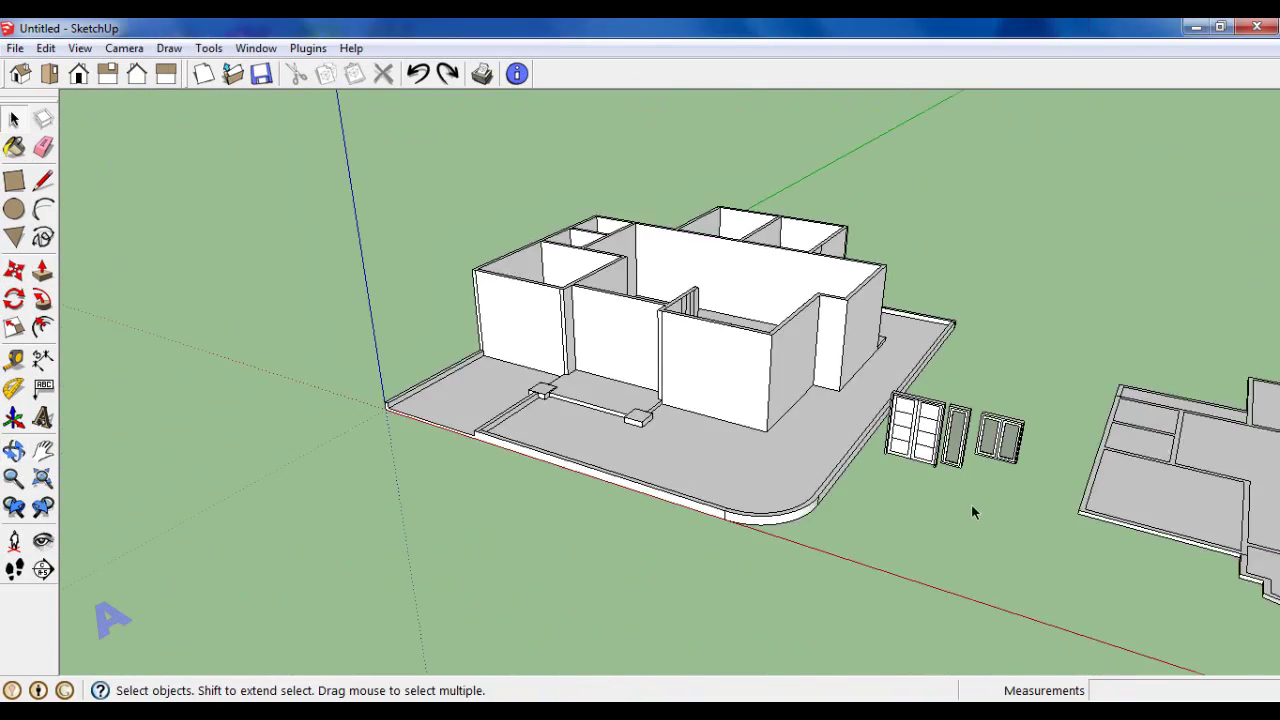
{"action": "mouse_move", "coordinate": [971, 514]}
{"action": "middle_mouse_down"}
{"action": "mouse_move", "coordinate": [968, 317]}
{"action": "mouse_move", "coordinate": [743, 371]}
{"action": "middle_mouse_up"}
{"action": "scroll", "coordinate": [687, 400], "scroll_direction": "up", "scroll_amount": 3}
{"action": "scroll", "coordinate": [687, 400], "scroll_direction": "up", "scroll_amount": 2}
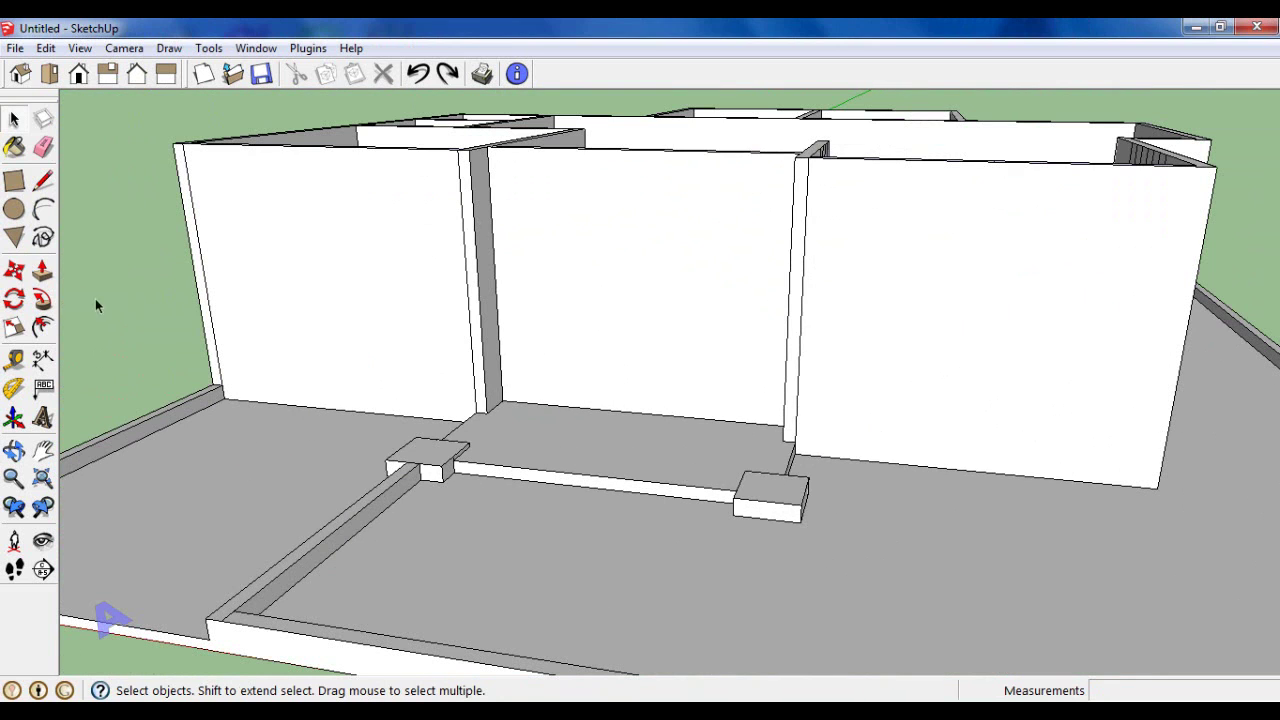
{"action": "left_click", "coordinate": [616, 410]}
{"action": "type", "text": "220"}
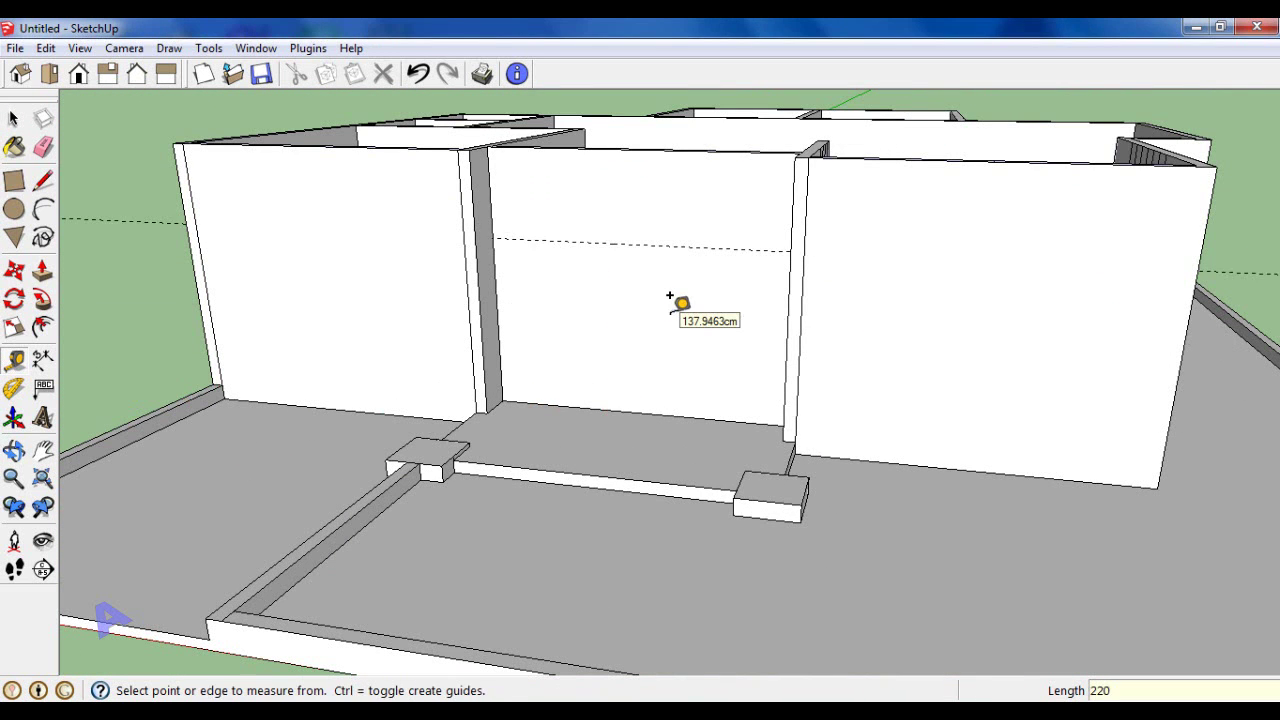
{"action": "scroll", "coordinate": [480, 205], "scroll_direction": "up", "scroll_amount": 3}
{"action": "left_click", "coordinate": [480, 205]}
{"action": "scroll", "coordinate": [600, 240], "scroll_direction": "down", "scroll_amount": 2}
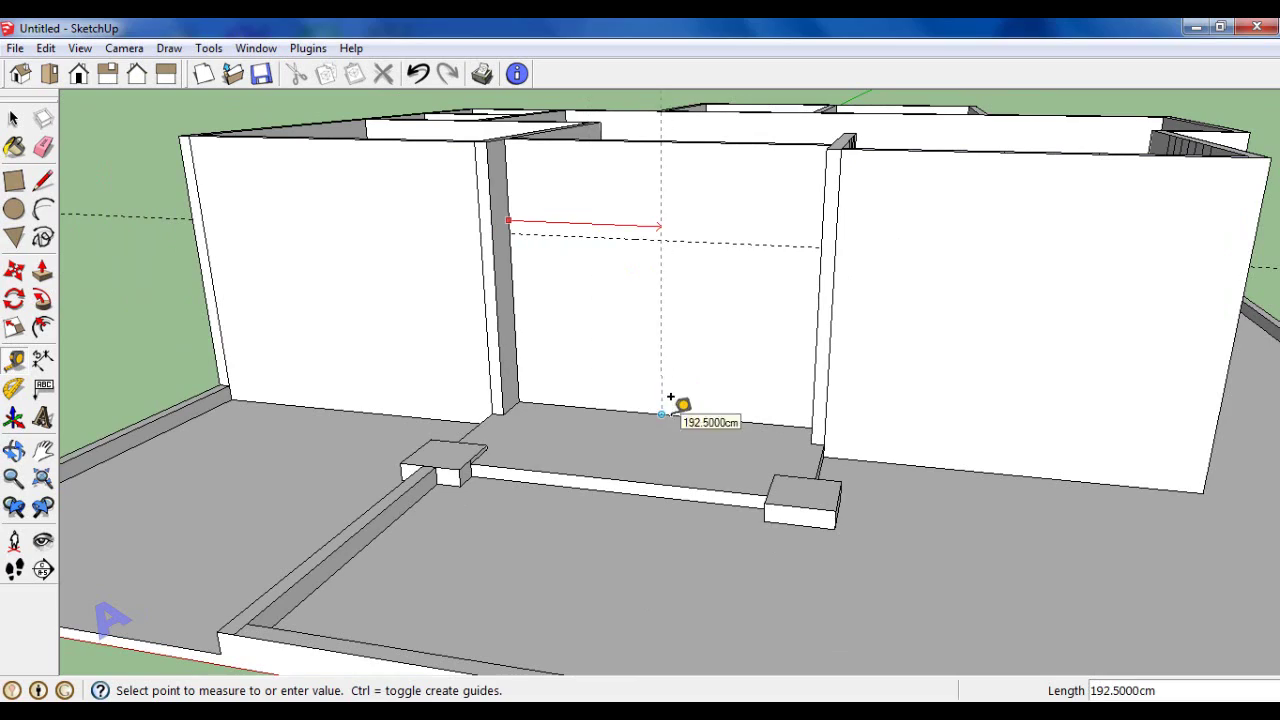
{"action": "key", "text": "space"}
{"action": "scroll", "coordinate": [569, 243], "scroll_direction": "down", "scroll_amount": 2}
{"action": "scroll", "coordinate": [575, 277], "scroll_direction": "down", "scroll_amount": 1}
{"action": "scroll", "coordinate": [575, 277], "scroll_direction": "up", "scroll_amount": 2}
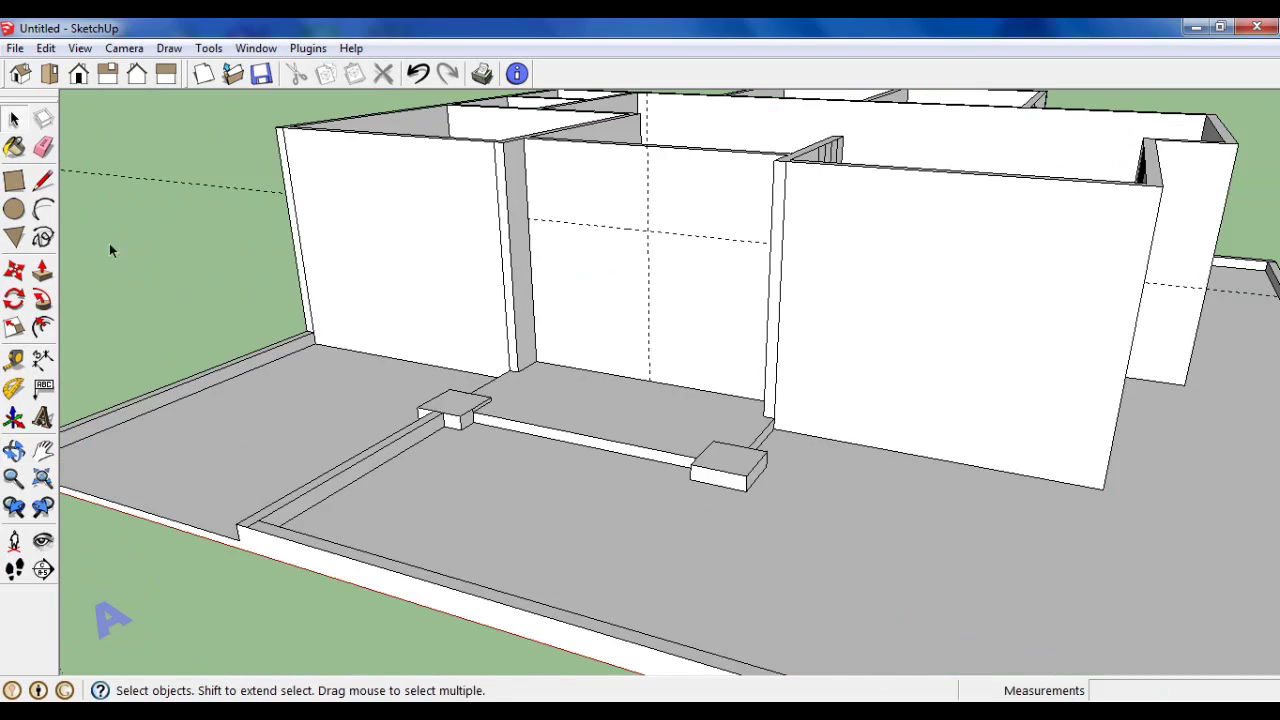
{"action": "scroll", "coordinate": [105, 257], "scroll_direction": "down", "scroll_amount": 1}
{"action": "scroll", "coordinate": [603, 323], "scroll_direction": "down", "scroll_amount": 3}
{"action": "scroll", "coordinate": [914, 346], "scroll_direction": "up", "scroll_amount": 3}
{"action": "scroll", "coordinate": [907, 330], "scroll_direction": "up", "scroll_amount": 2}
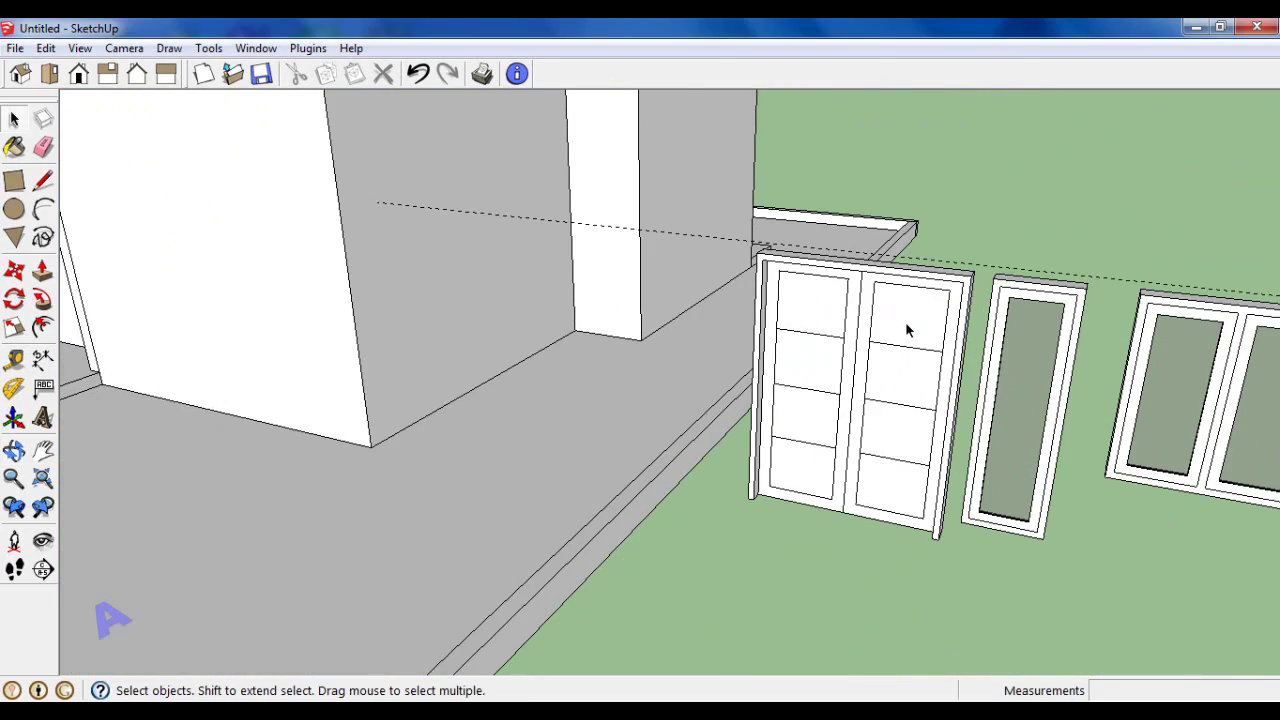
{"action": "scroll", "coordinate": [762, 356], "scroll_direction": "up", "scroll_amount": 2}
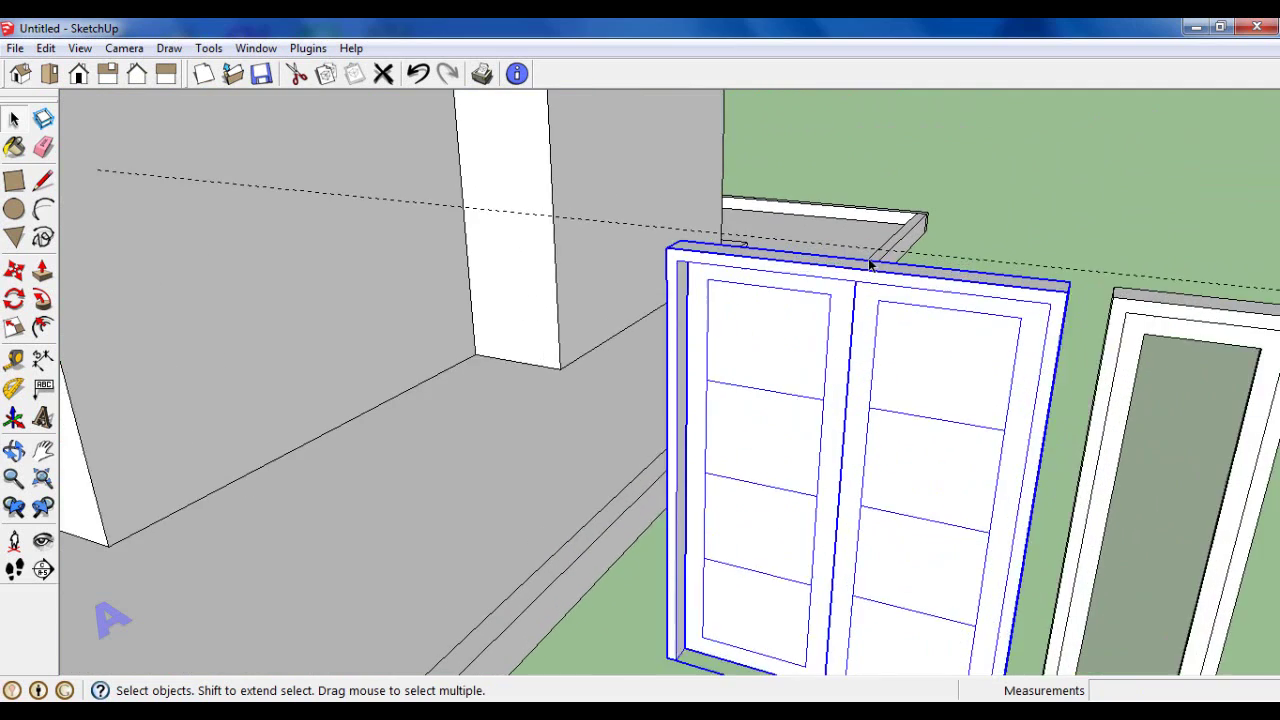
{"action": "scroll", "coordinate": [650, 300], "scroll_direction": "up", "scroll_amount": 2}
{"action": "scroll", "coordinate": [873, 280], "scroll_direction": "up", "scroll_amount": 1}
{"action": "scroll", "coordinate": [870, 277], "scroll_direction": "up", "scroll_amount": 1}
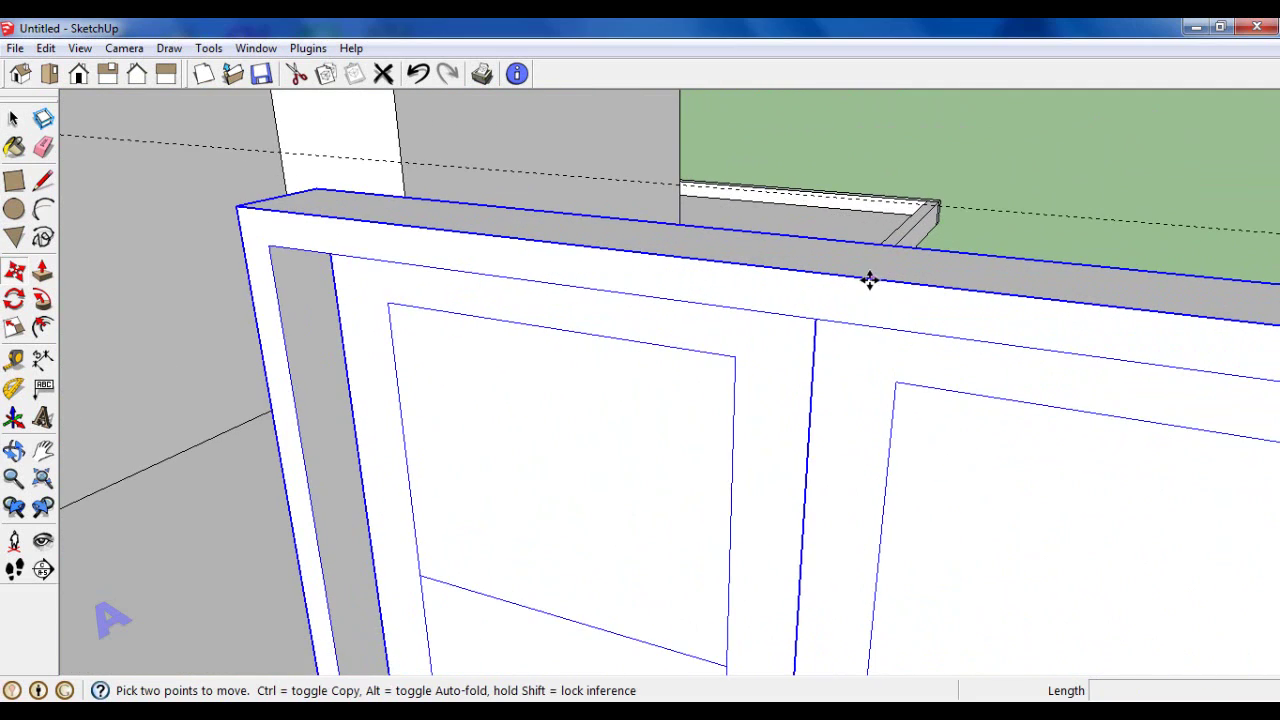
{"action": "scroll", "coordinate": [860, 277], "scroll_direction": "up", "scroll_amount": 1}
{"action": "scroll", "coordinate": [866, 279], "scroll_direction": "down", "scroll_amount": 1}
Step: Move the double door into the front wall at the guides
{"action": "middle_click_drag", "start_coordinate": [866, 279], "coordinate": [831, 356]}
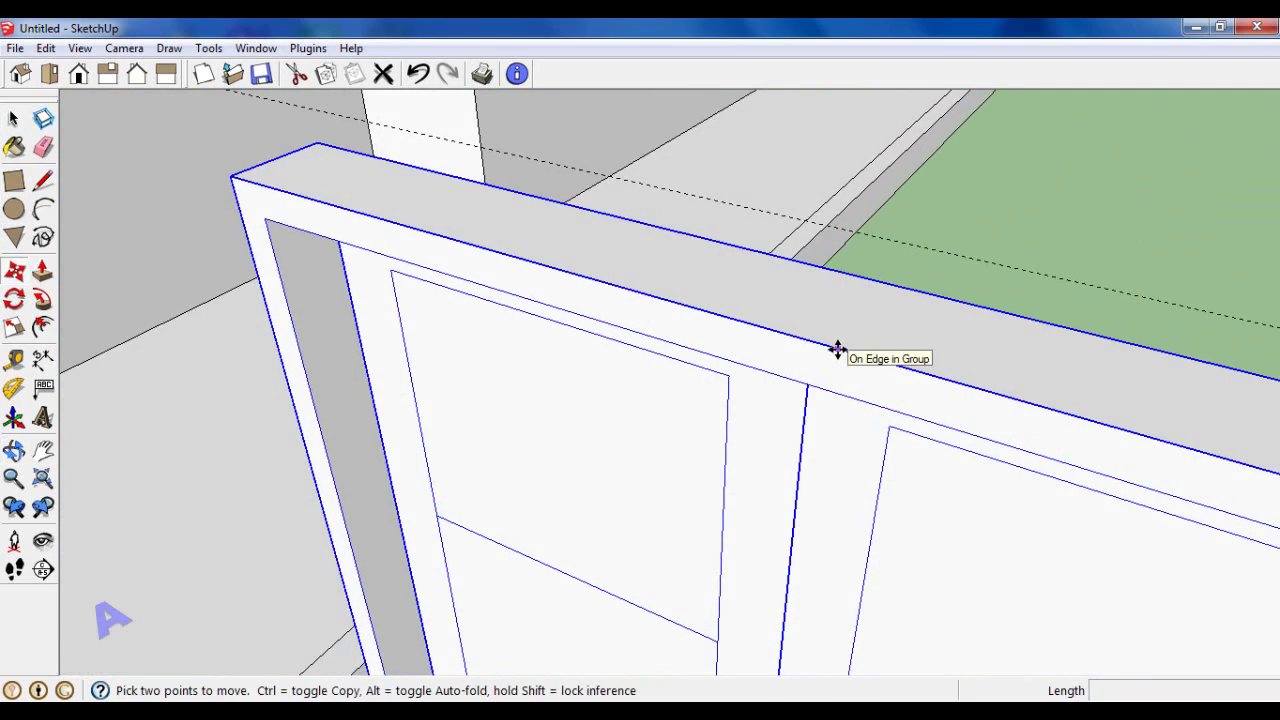
{"action": "left_click", "coordinate": [837, 350]}
{"action": "scroll", "coordinate": [920, 243], "scroll_direction": "down", "scroll_amount": 3}
{"action": "scroll", "coordinate": [929, 251], "scroll_direction": "down", "scroll_amount": 2}
{"action": "scroll", "coordinate": [931, 263], "scroll_direction": "down", "scroll_amount": 2}
{"action": "scroll", "coordinate": [700, 255], "scroll_direction": "down", "scroll_amount": 2}
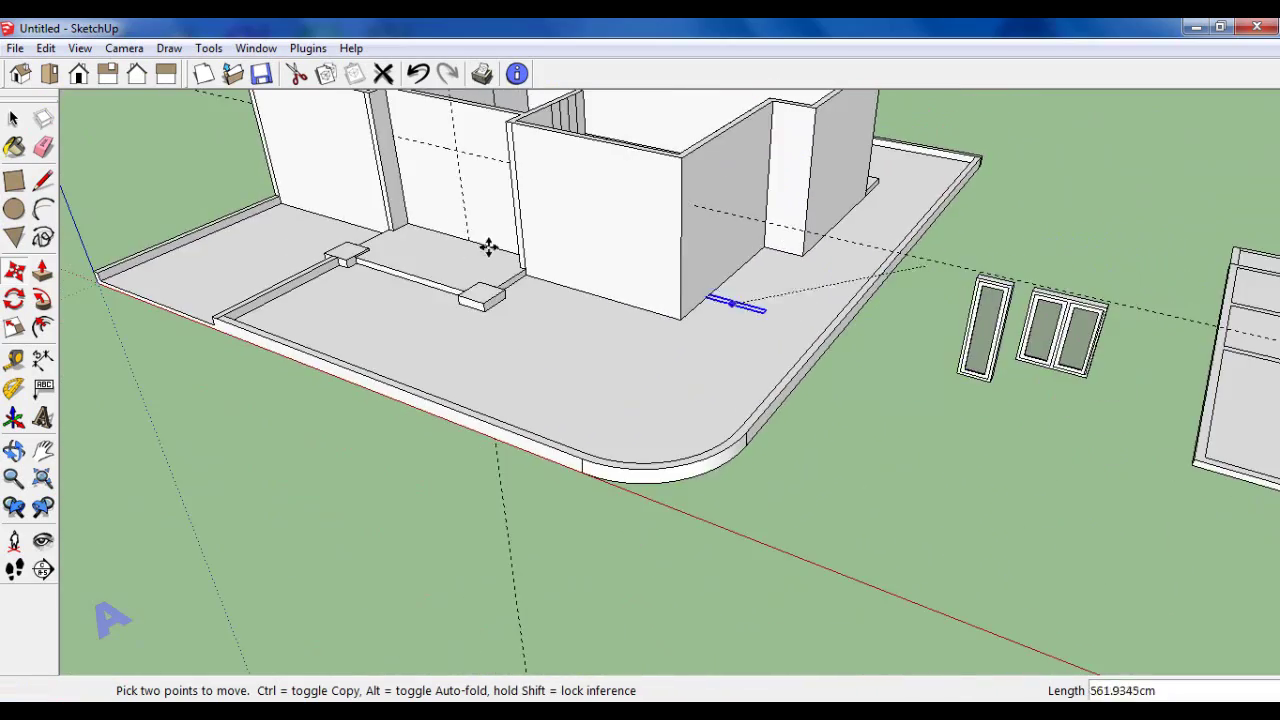
{"action": "scroll", "coordinate": [470, 230], "scroll_direction": "up", "scroll_amount": 3}
{"action": "scroll", "coordinate": [480, 143], "scroll_direction": "up", "scroll_amount": 2}
{"action": "left_click", "coordinate": [520, 160]}
{"action": "mouse_move", "coordinate": [557, 180]}
{"action": "middle_mouse_down"}
{"action": "mouse_move", "coordinate": [742, 181]}
{"action": "mouse_move", "coordinate": [826, 271]}
{"action": "middle_mouse_up"}
{"action": "middle_click_drag", "start_coordinate": [632, 204], "coordinate": [593, 226]}
Step: Add guides about 20 cm from each side of the door for side windows
{"action": "left_click", "coordinate": [14, 359]}
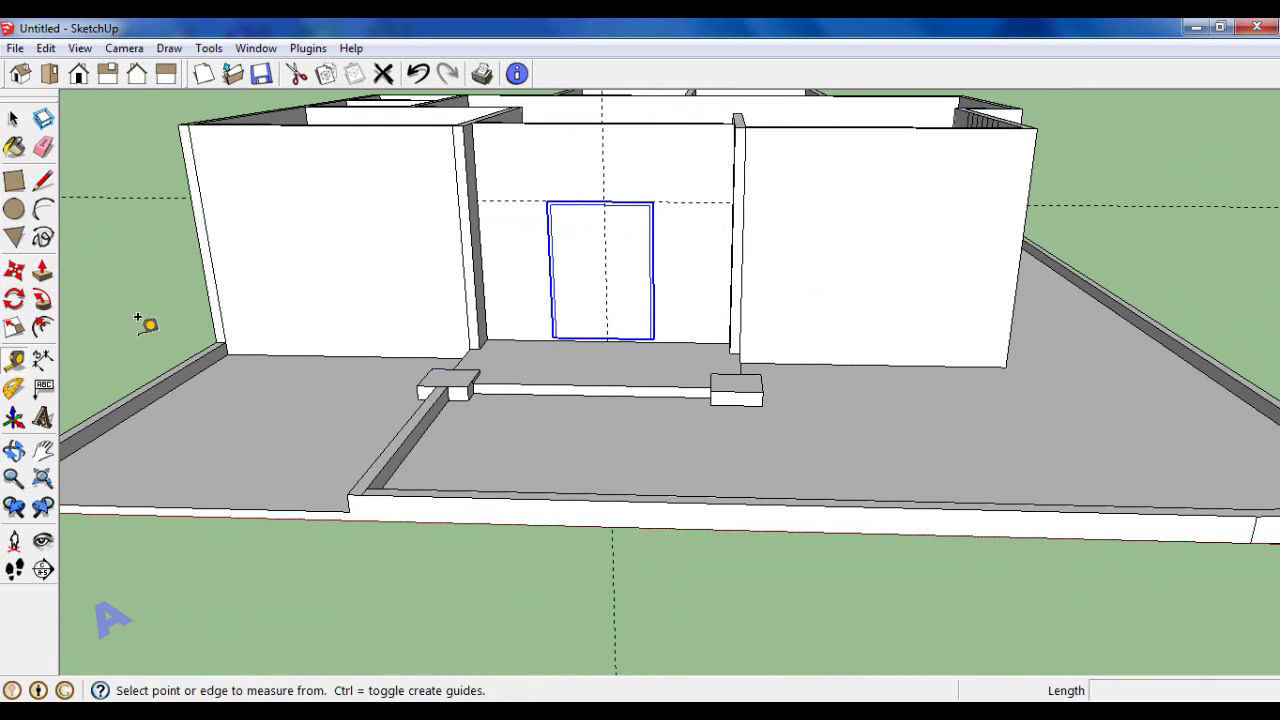
{"action": "scroll", "coordinate": [486, 208], "scroll_direction": "up", "scroll_amount": 1}
{"action": "scroll", "coordinate": [480, 218], "scroll_direction": "up", "scroll_amount": 3}
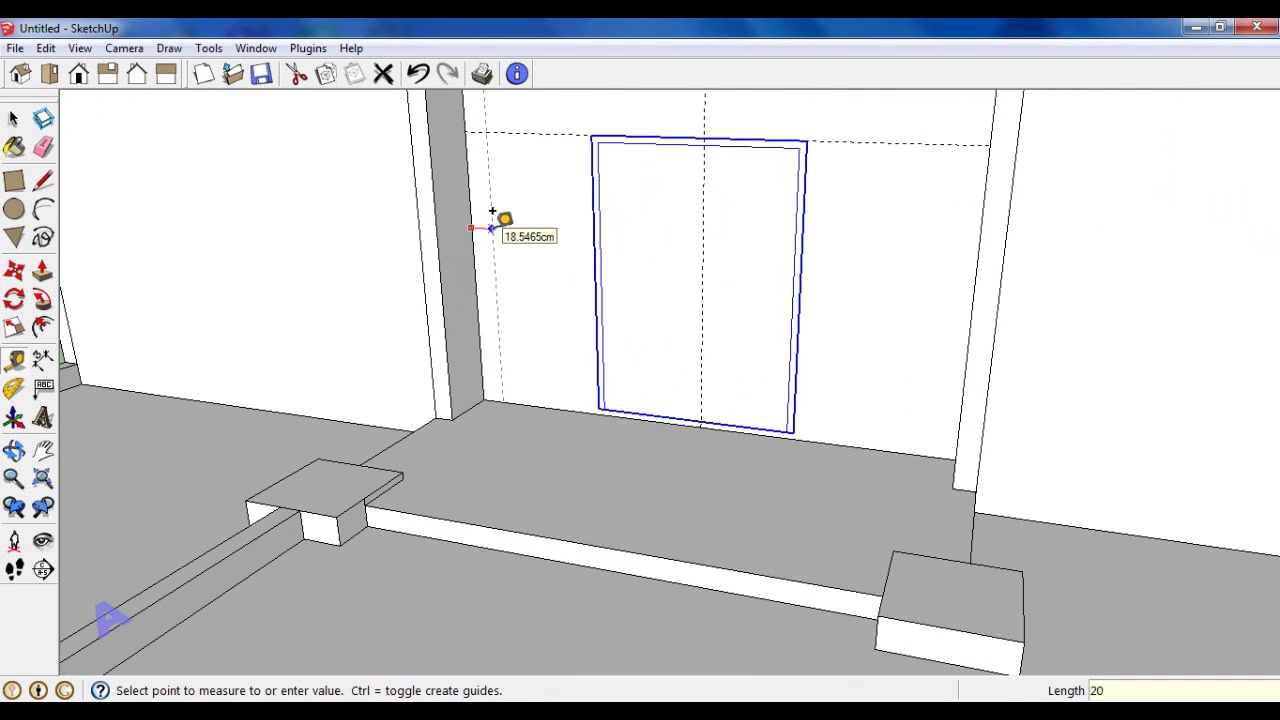
{"action": "middle_click_drag", "start_coordinate": [540, 207], "coordinate": [905, 213]}
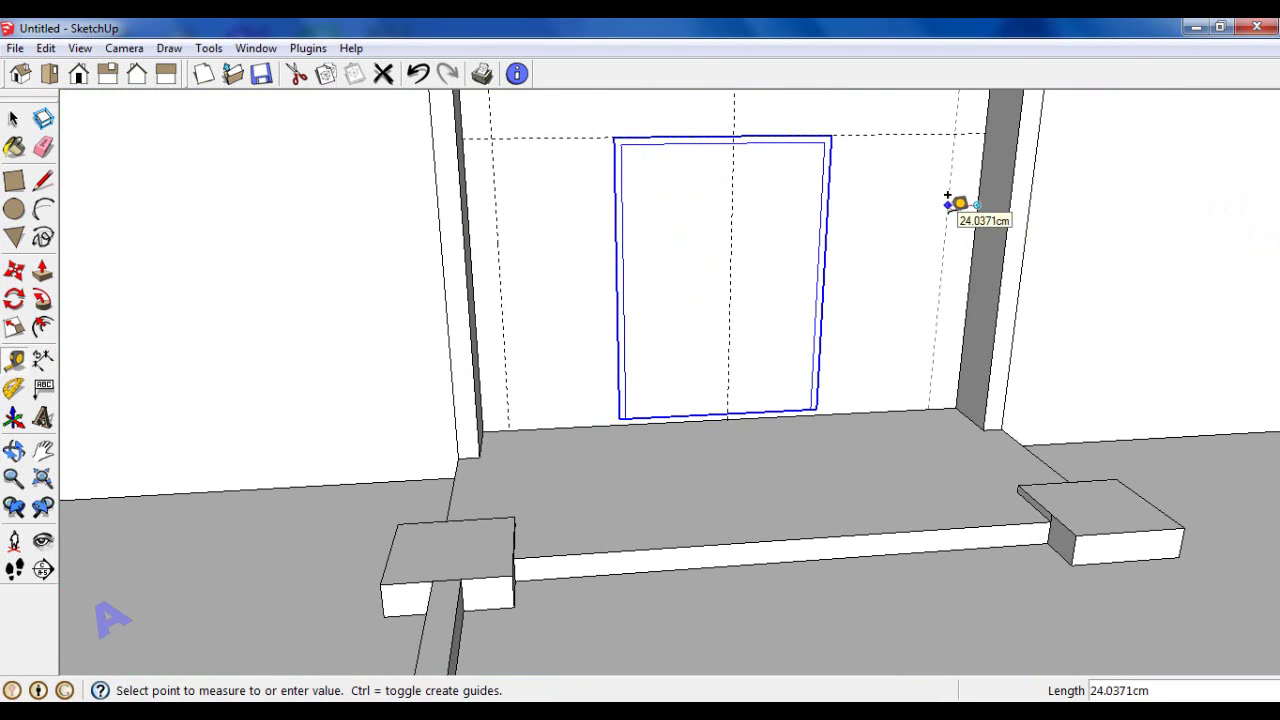
{"action": "left_click", "coordinate": [9, 119]}
Step: Copy the narrow glazed window frame into the wall left of the door
{"action": "scroll", "coordinate": [466, 252], "scroll_direction": "down", "scroll_amount": 5}
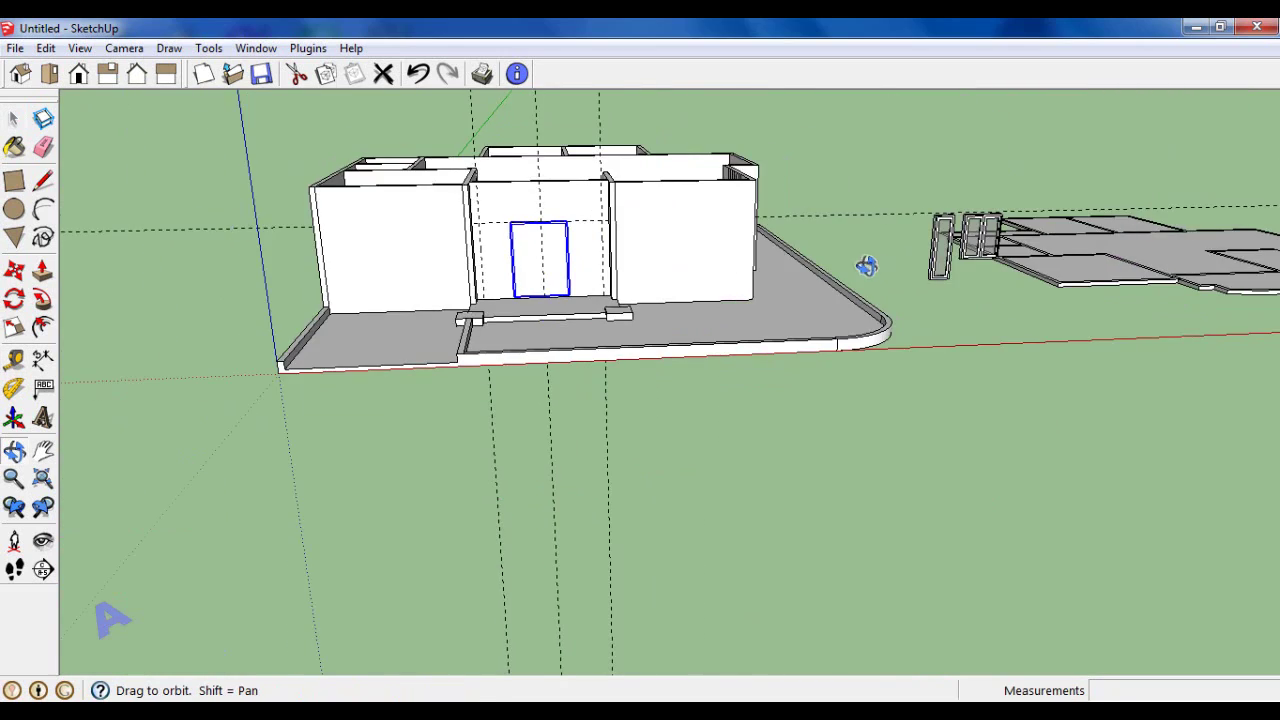
{"action": "middle_click_drag", "start_coordinate": [865, 266], "coordinate": [900, 300]}
{"action": "scroll", "coordinate": [950, 298], "scroll_direction": "up", "scroll_amount": 5}
{"action": "left_click", "coordinate": [950, 298]}
{"action": "scroll", "coordinate": [950, 297], "scroll_direction": "up", "scroll_amount": 1}
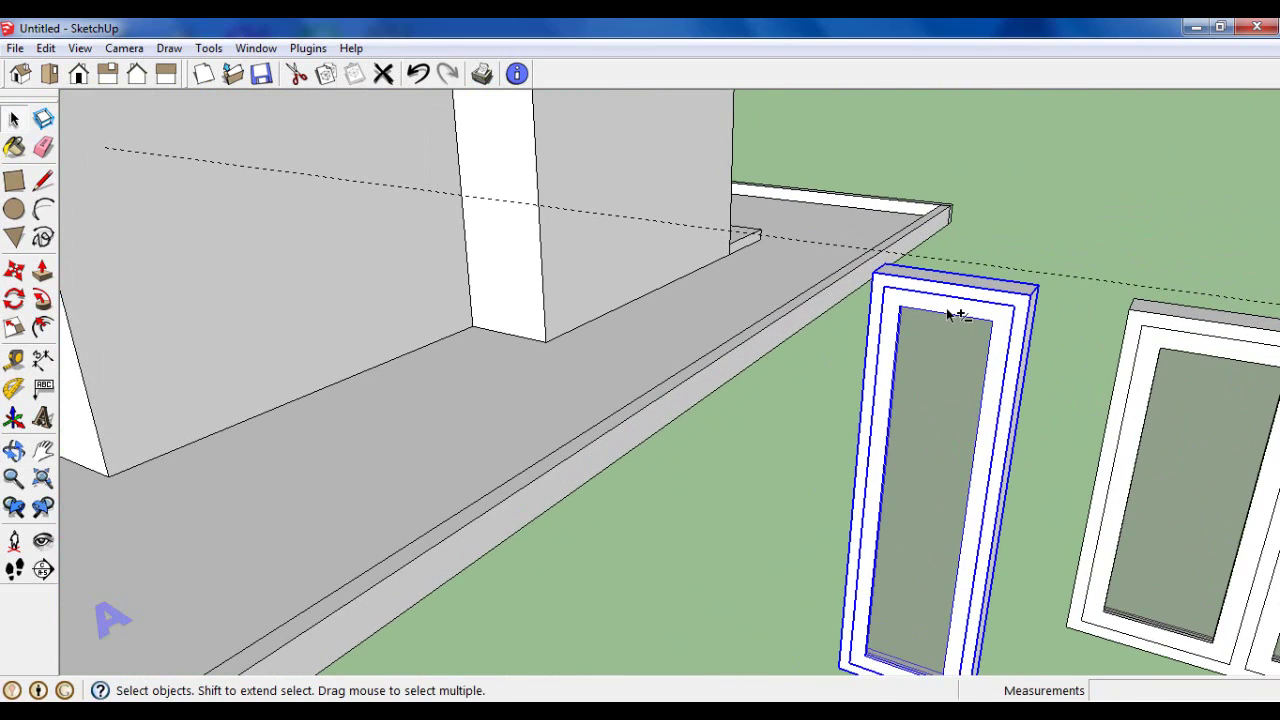
{"action": "left_click", "coordinate": [870, 280], "text": "ctrl"}
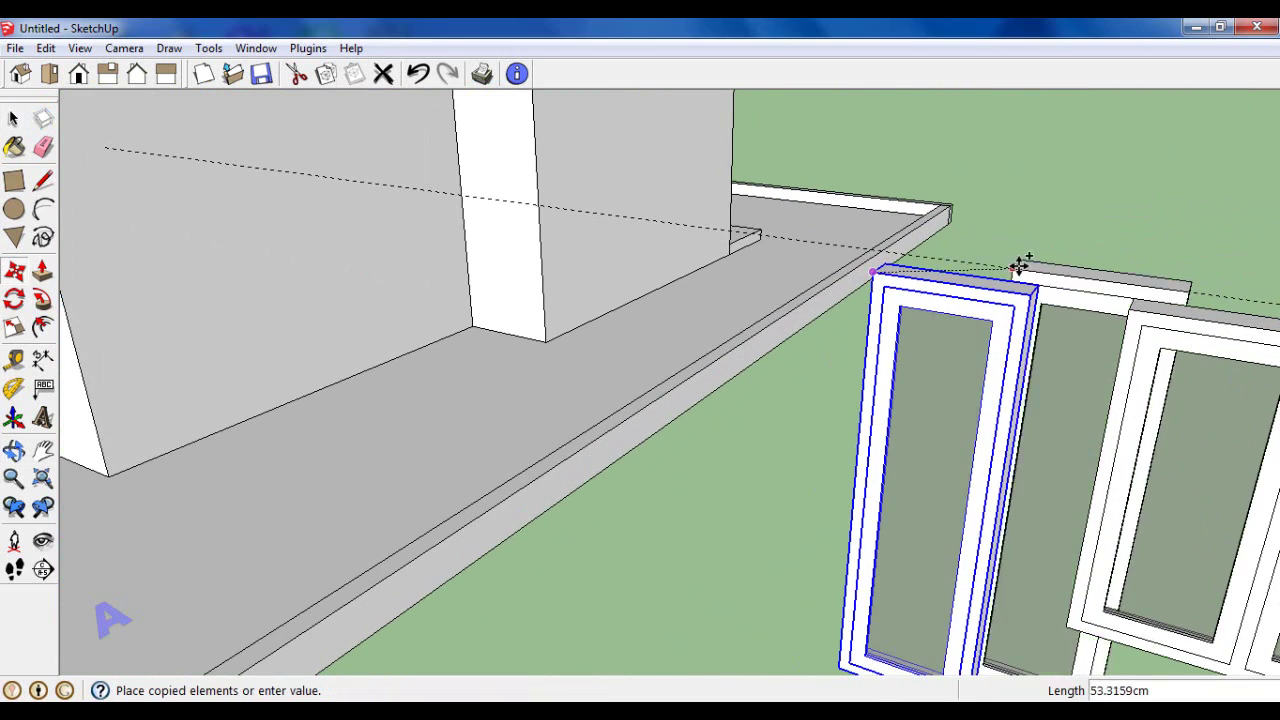
{"action": "scroll", "coordinate": [1020, 263], "scroll_direction": "down", "scroll_amount": 4}
{"action": "scroll", "coordinate": [680, 257], "scroll_direction": "down", "scroll_amount": 2}
{"action": "scroll", "coordinate": [640, 212], "scroll_direction": "up", "scroll_amount": 5}
{"action": "scroll", "coordinate": [640, 212], "scroll_direction": "up", "scroll_amount": 3}
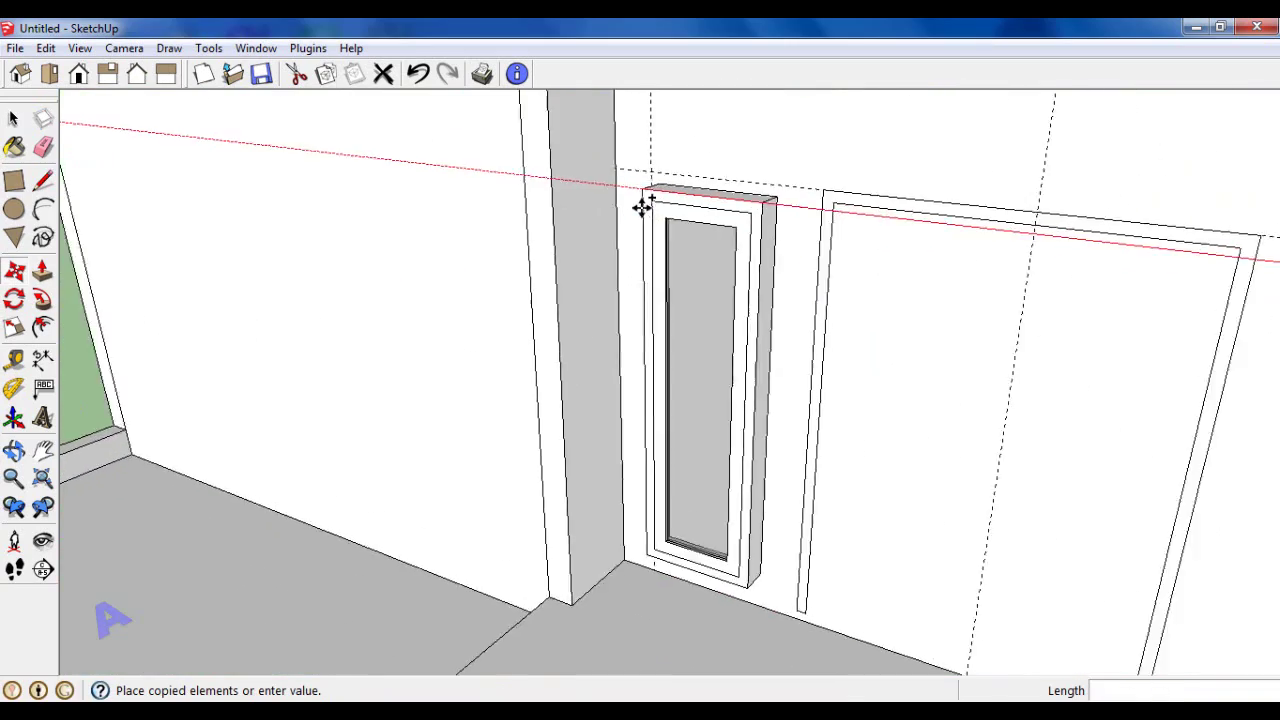
{"action": "scroll", "coordinate": [643, 200], "scroll_direction": "up", "scroll_amount": 1}
{"action": "left_click", "coordinate": [651, 166]}
Step: Copy the narrow window frame again into the wall right of the door
{"action": "left_click", "coordinate": [785, 180], "text": "ctrl"}
{"action": "scroll", "coordinate": [785, 180], "scroll_direction": "down", "scroll_amount": 3}
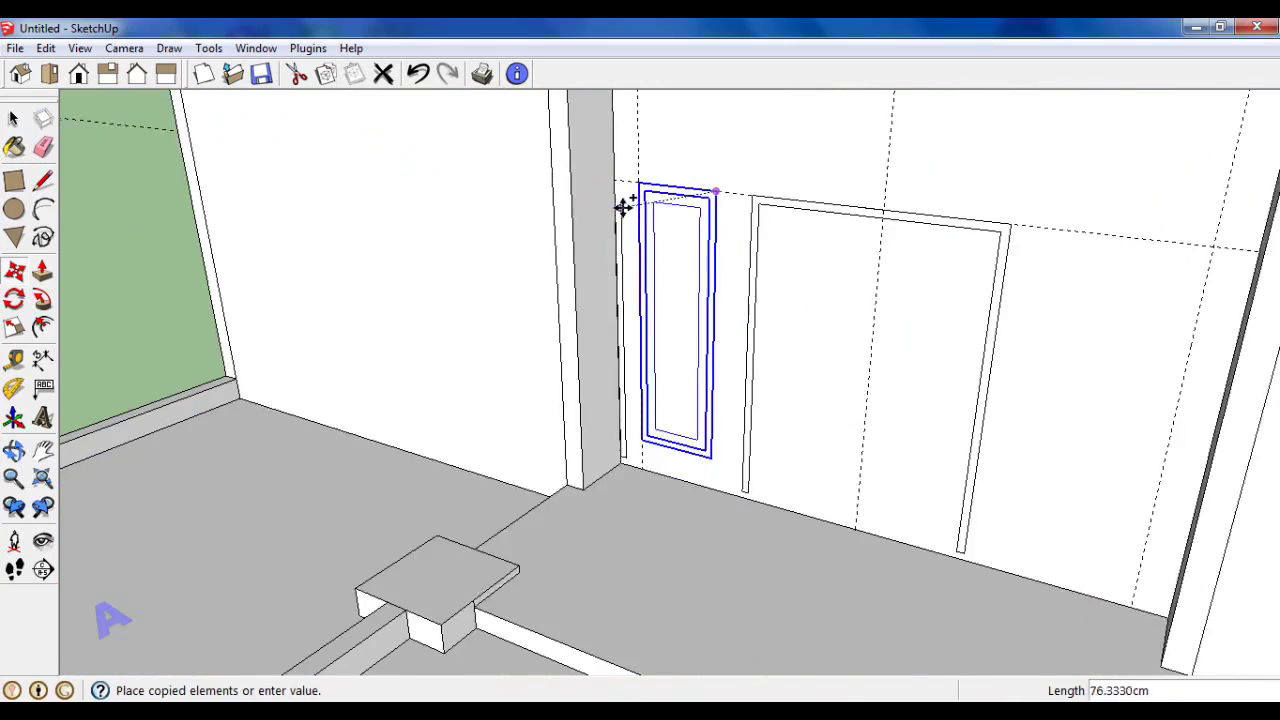
{"action": "left_click", "coordinate": [1080, 240]}
{"action": "key", "text": "space"}
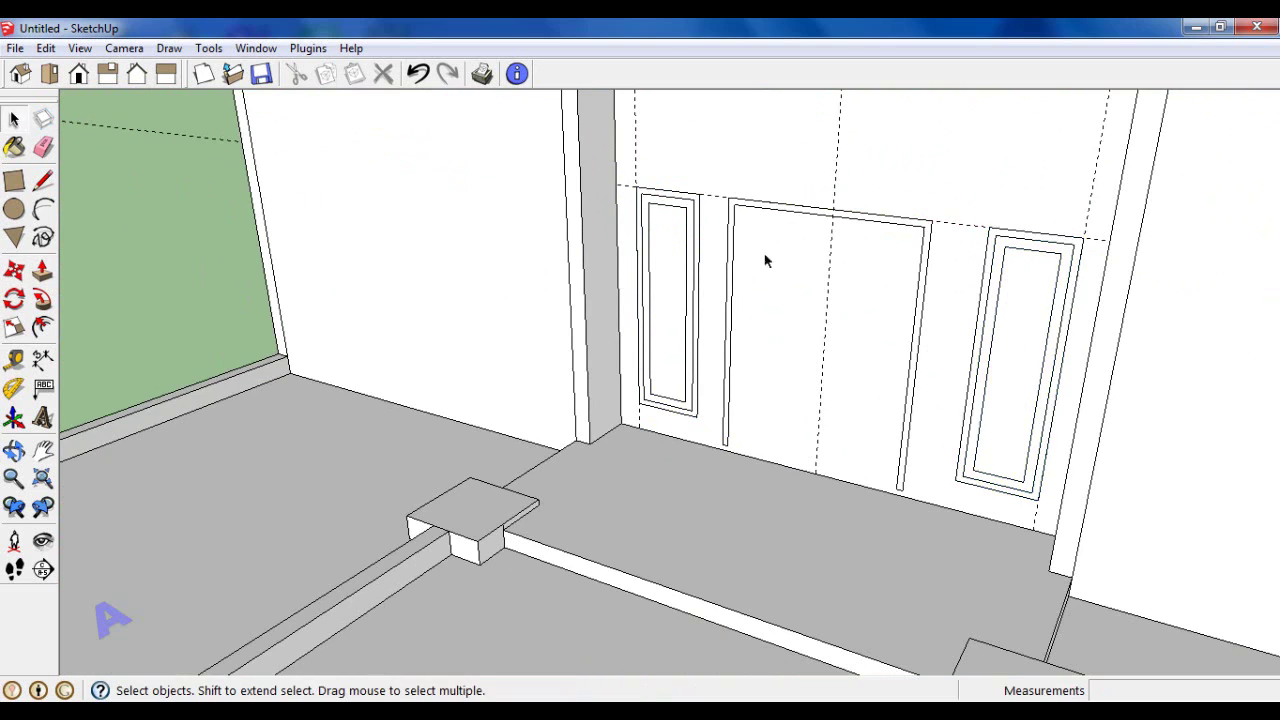
{"action": "scroll", "coordinate": [823, 223], "scroll_direction": "down", "scroll_amount": 3}
{"action": "scroll", "coordinate": [708, 186], "scroll_direction": "up", "scroll_amount": 3}
Step: Erase the stray guide line from the front wall
{"action": "middle_click_drag", "start_coordinate": [716, 332], "coordinate": [718, 341]}
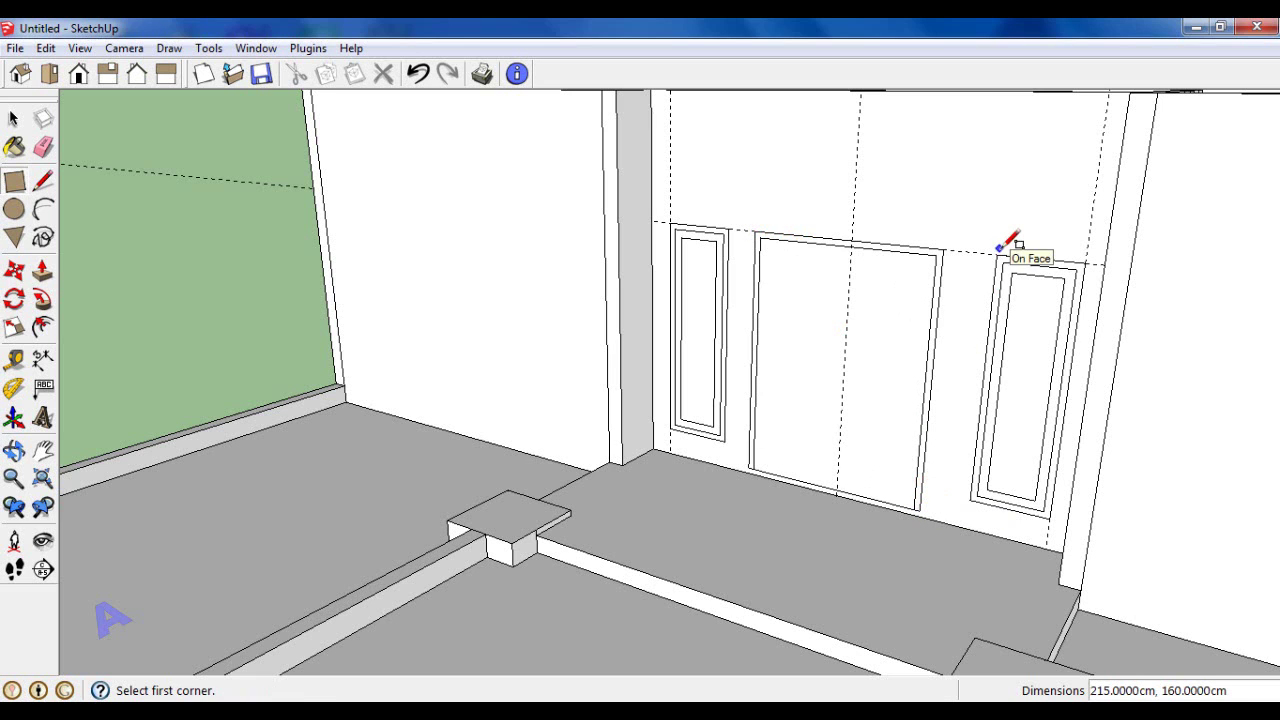
{"action": "left_click", "coordinate": [44, 148]}
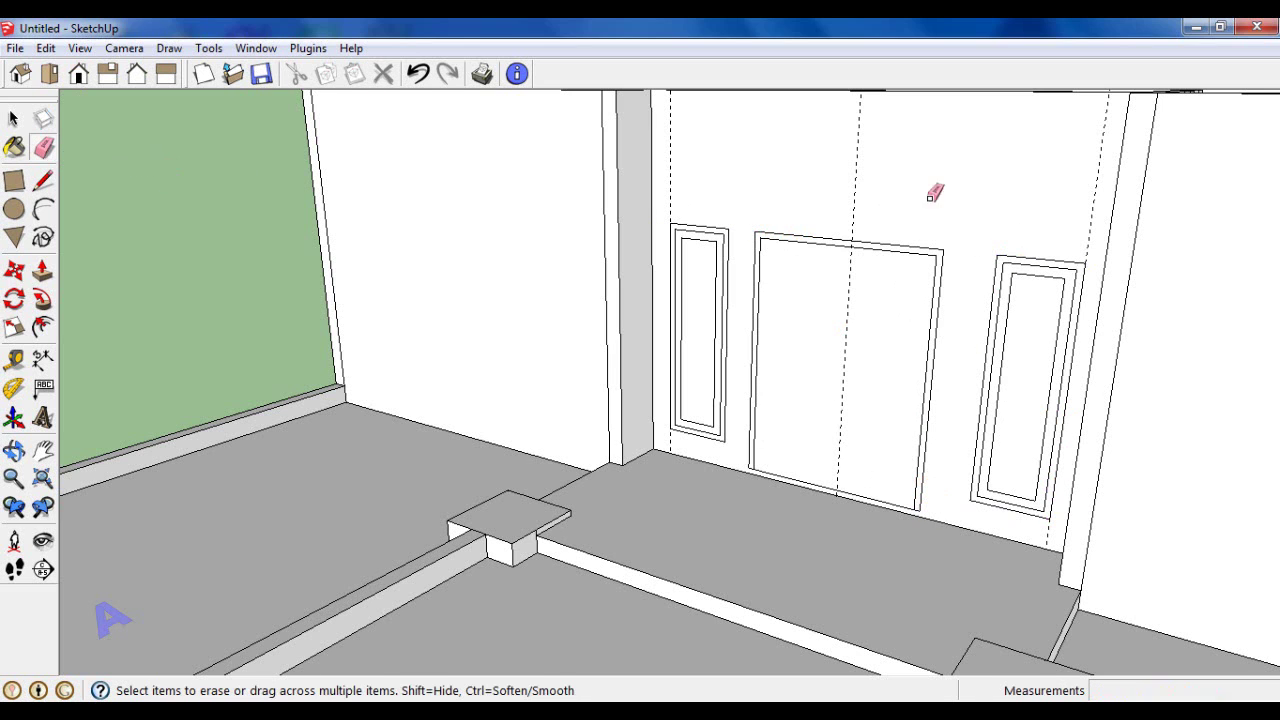
{"action": "middle_click_drag", "start_coordinate": [797, 195], "coordinate": [745, 258]}
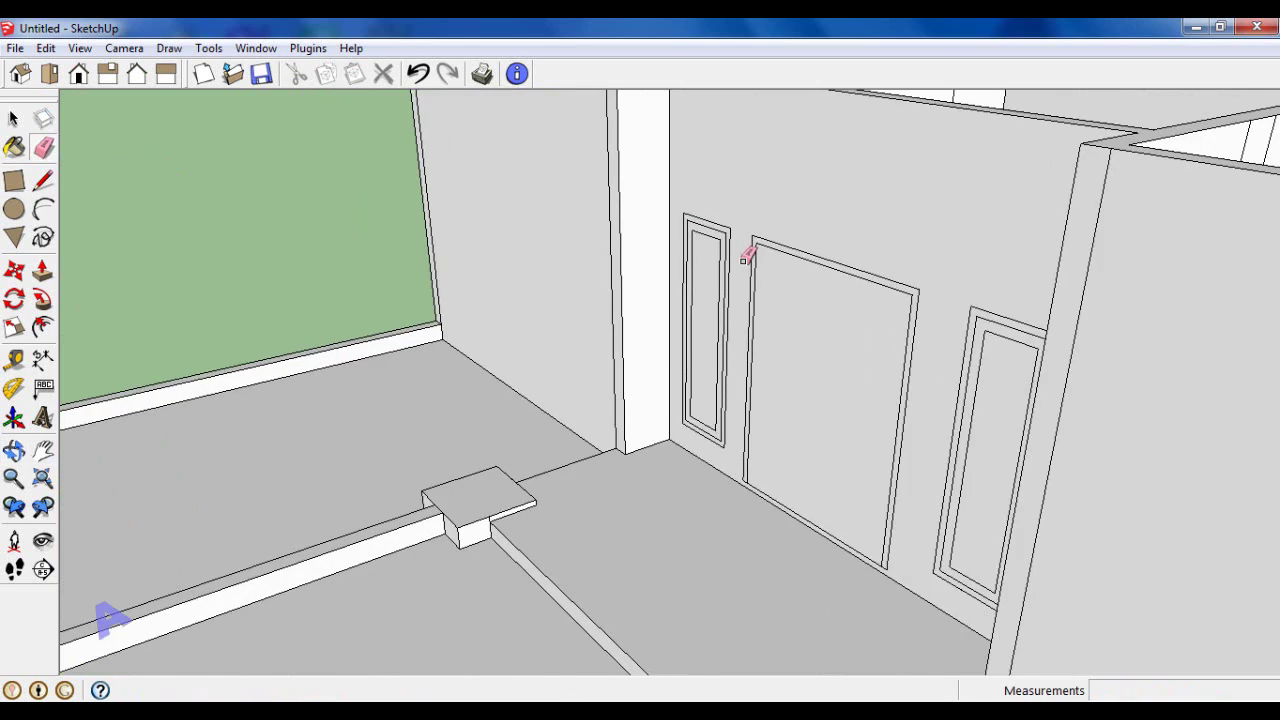
Step: Push/Pull the narrow side panel's face 4 into the wall to recess it
{"action": "left_click", "coordinate": [42, 272]}
{"action": "scroll", "coordinate": [691, 309], "scroll_direction": "up", "scroll_amount": 3}
{"action": "left_click", "coordinate": [705, 309]}
{"action": "type", "text": "1"}
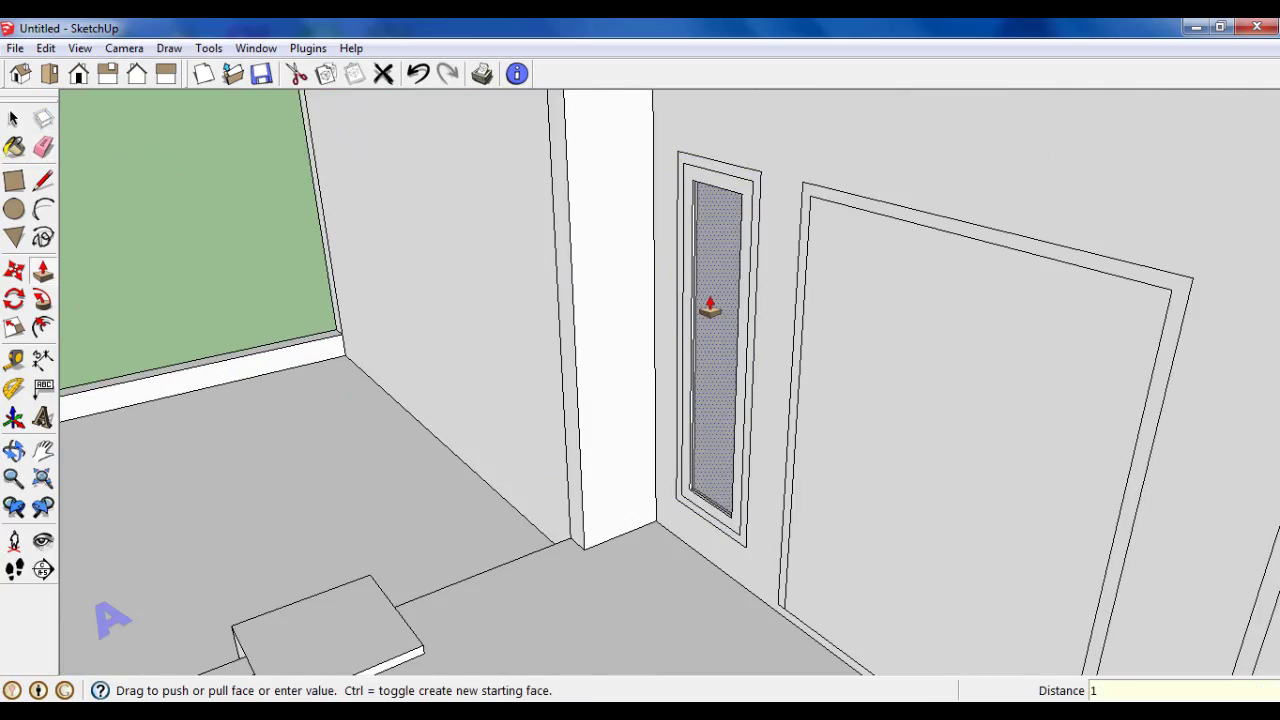
{"action": "type", "text": "4"}
{"action": "key", "text": "Return"}
{"action": "scroll", "coordinate": [886, 386], "scroll_direction": "down", "scroll_amount": 3}
{"action": "scroll", "coordinate": [801, 335], "scroll_direction": "down", "scroll_amount": 2}
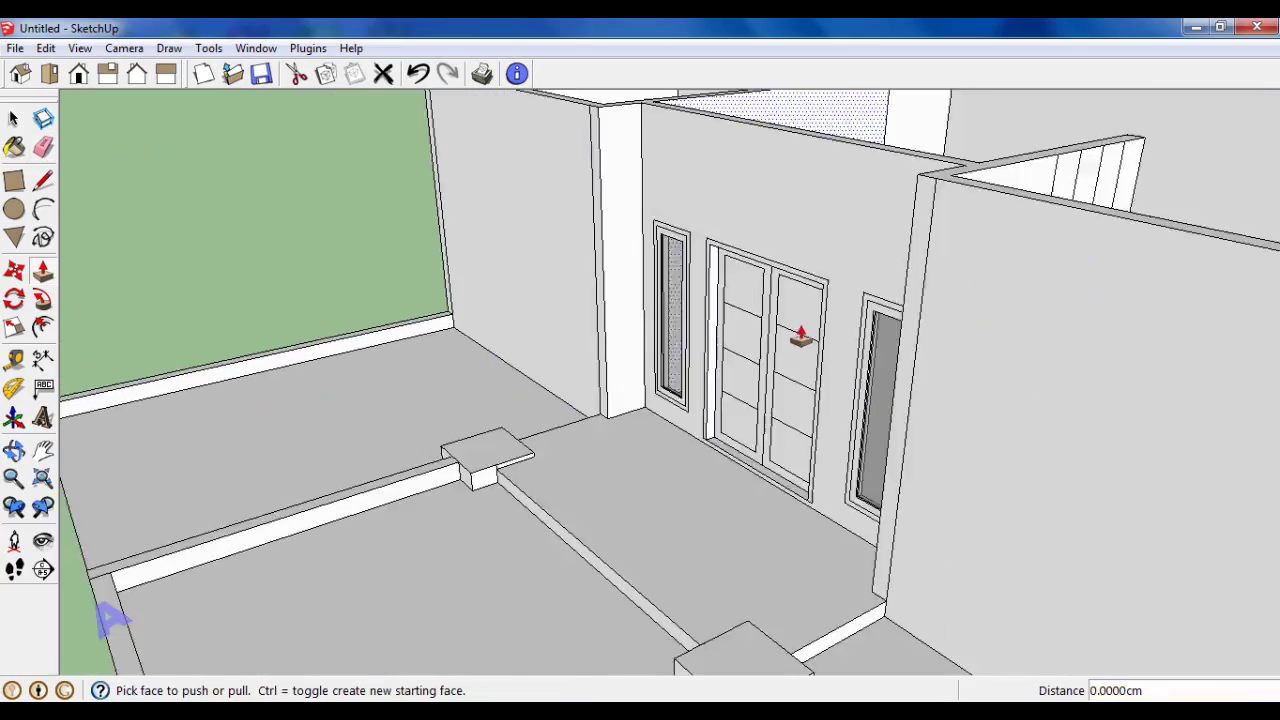
{"action": "mouse_move", "coordinate": [801, 335]}
{"action": "middle_mouse_down"}
{"action": "mouse_move", "coordinate": [1014, 289]}
{"action": "mouse_move", "coordinate": [569, 286]}
{"action": "middle_mouse_up"}
{"action": "scroll", "coordinate": [1014, 289], "scroll_direction": "down", "scroll_amount": 3}
{"action": "scroll", "coordinate": [506, 287], "scroll_direction": "up", "scroll_amount": 3}
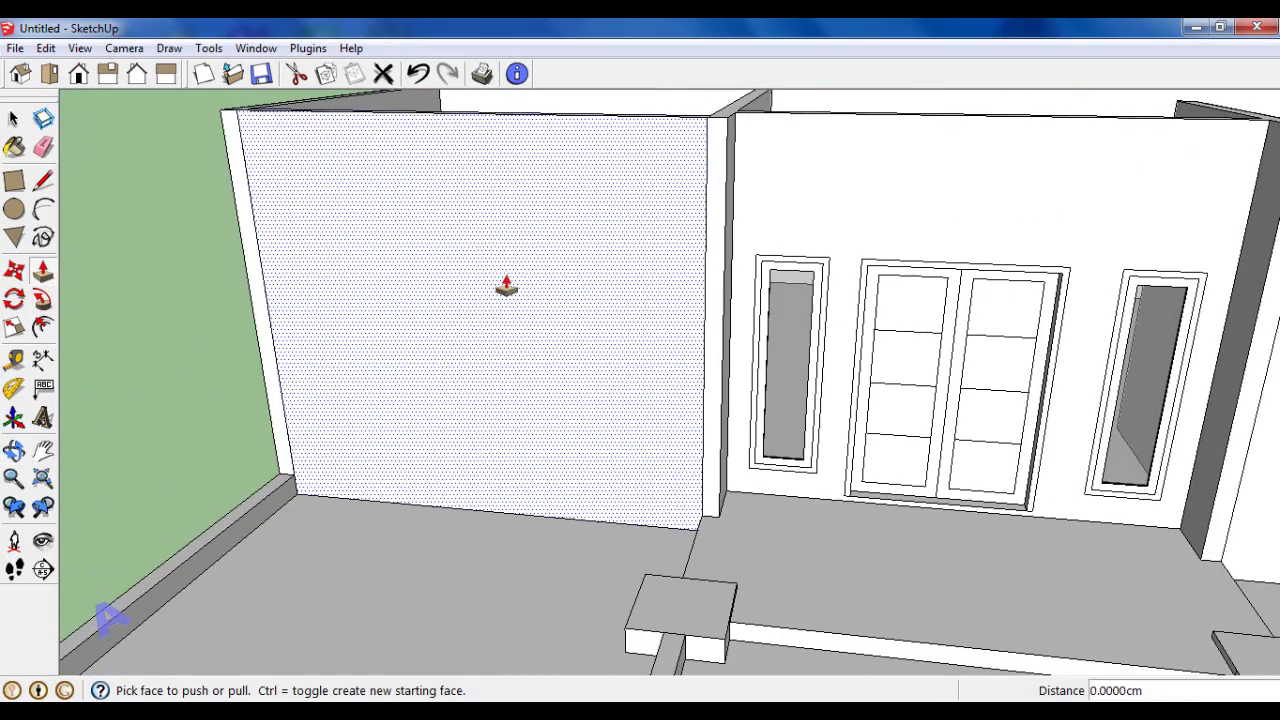
Step: Place Tape Measure guides offset from the garage wall's right and left edges
{"action": "middle_click_drag", "start_coordinate": [331, 354], "coordinate": [531, 360]}
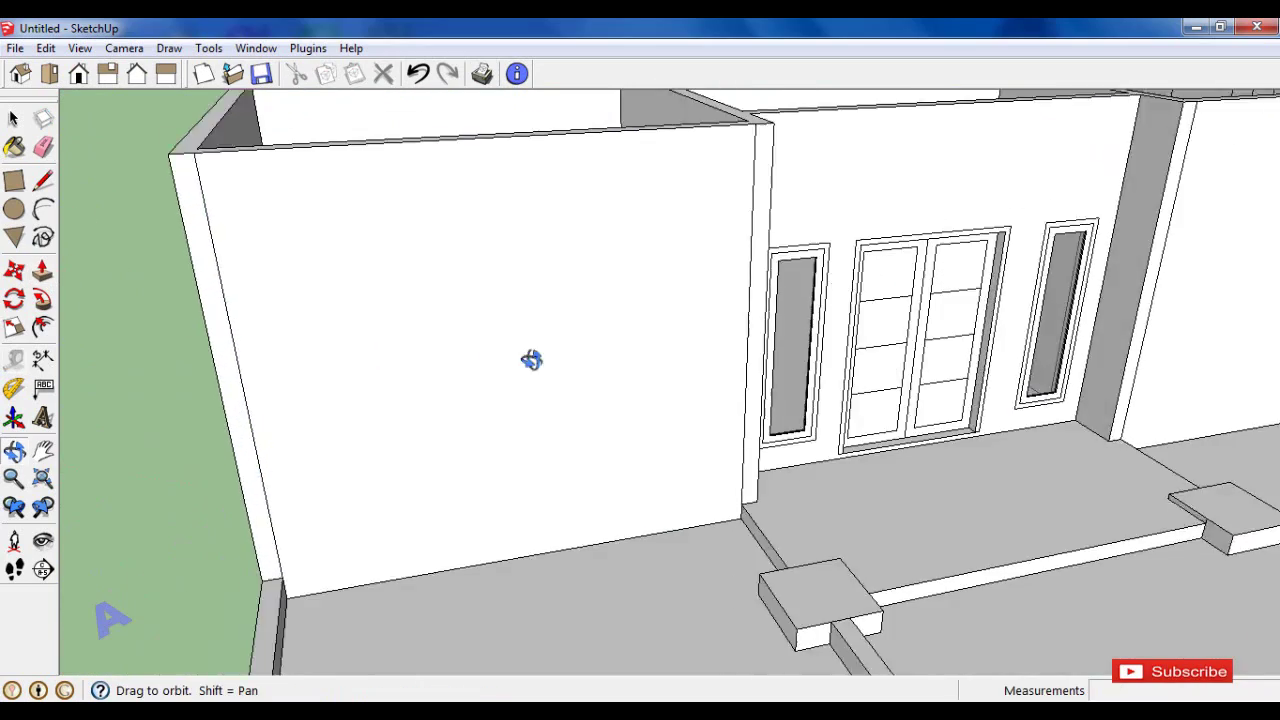
{"action": "key", "text": "t"}
{"action": "scroll", "coordinate": [729, 423], "scroll_direction": "up", "scroll_amount": 3}
{"action": "scroll", "coordinate": [780, 374], "scroll_direction": "up", "scroll_amount": 2}
{"action": "left_click", "coordinate": [773, 386]}
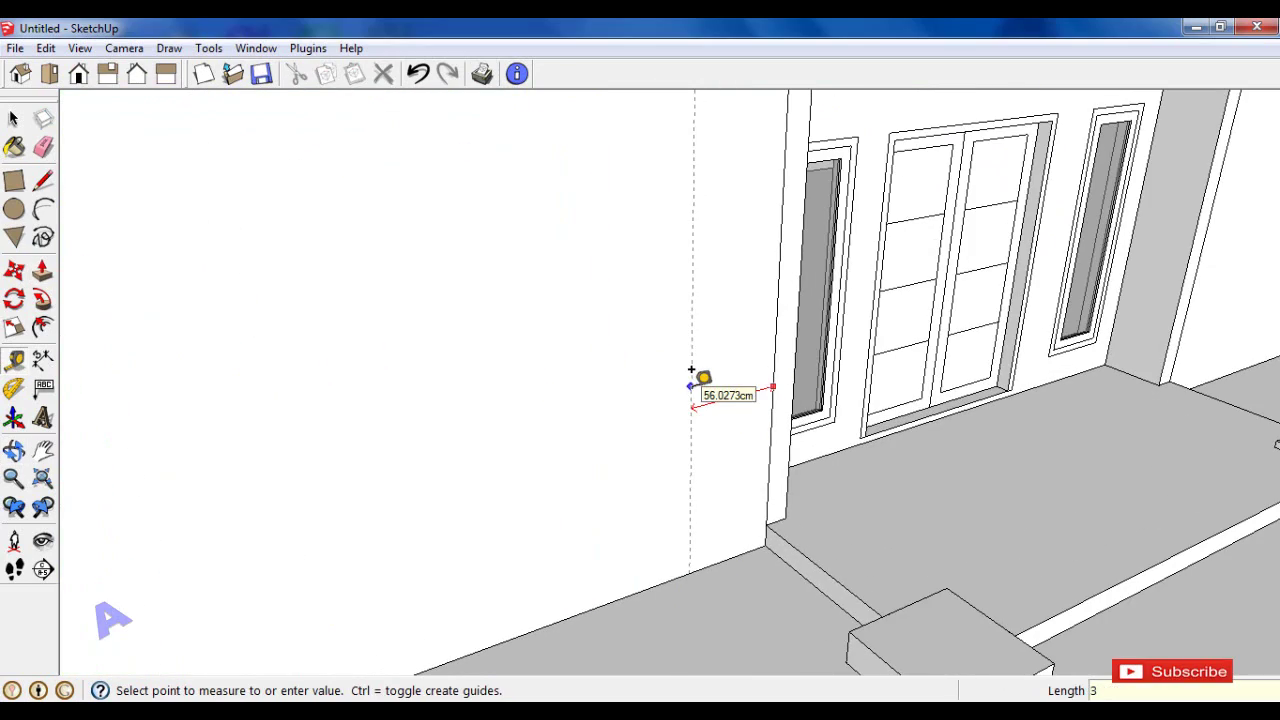
{"action": "scroll", "coordinate": [716, 372], "scroll_direction": "down", "scroll_amount": 3}
{"action": "middle_click_drag", "start_coordinate": [716, 372], "coordinate": [500, 386]}
{"action": "scroll", "coordinate": [309, 349], "scroll_direction": "up", "scroll_amount": 3}
{"action": "left_click", "coordinate": [289, 332]}
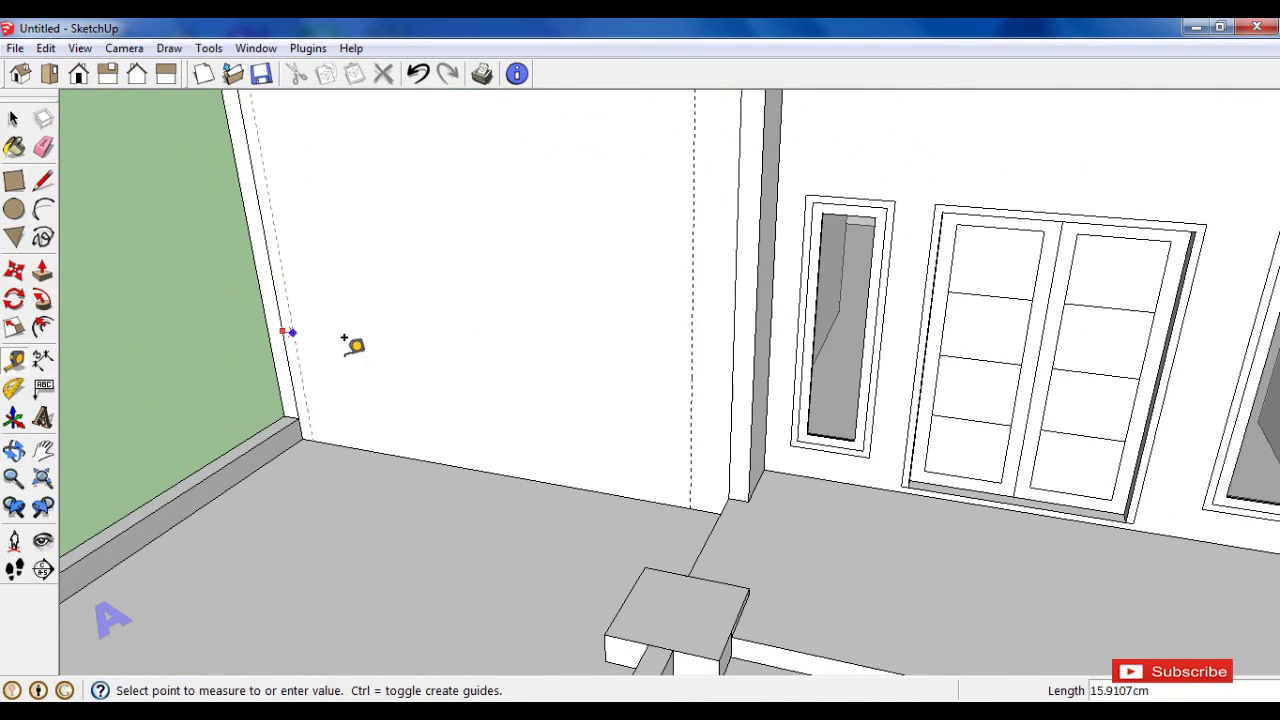
{"action": "key", "text": "Return"}
Step: Add a height guide across the garage wall at a 5 cm offset
{"action": "scroll", "coordinate": [526, 371], "scroll_direction": "down", "scroll_amount": 2}
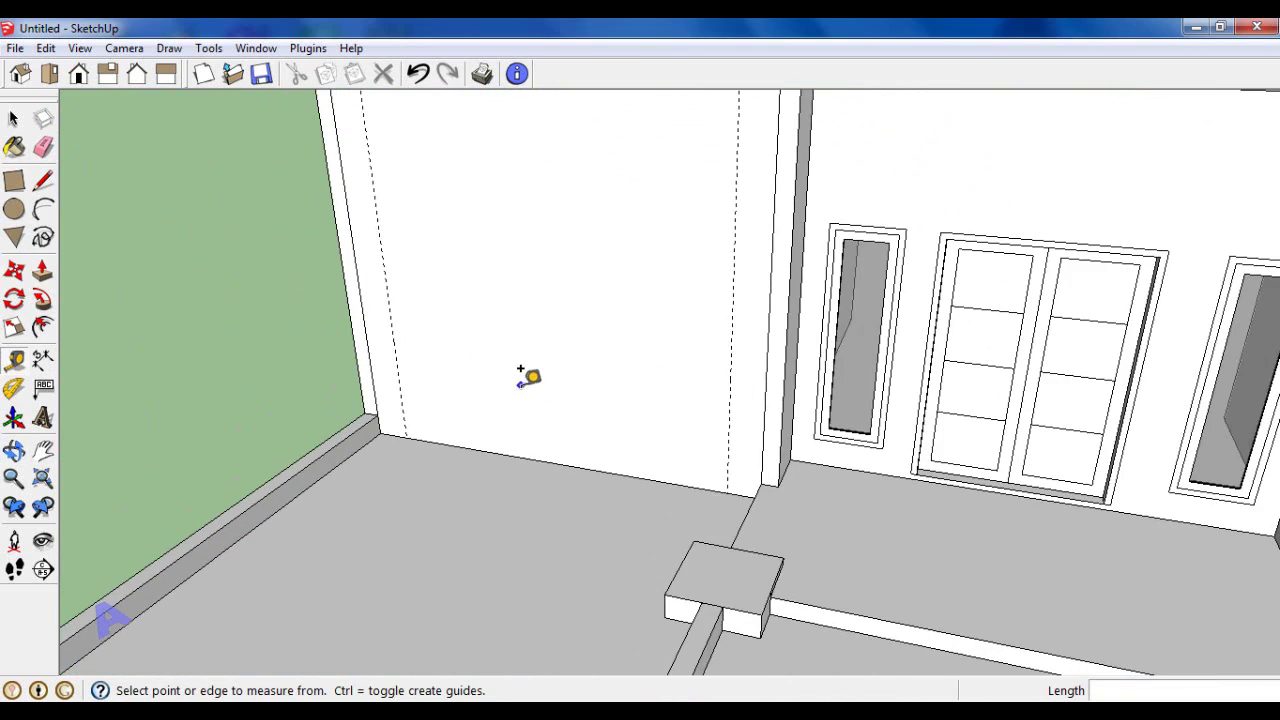
{"action": "scroll", "coordinate": [543, 460], "scroll_direction": "up", "scroll_amount": 2}
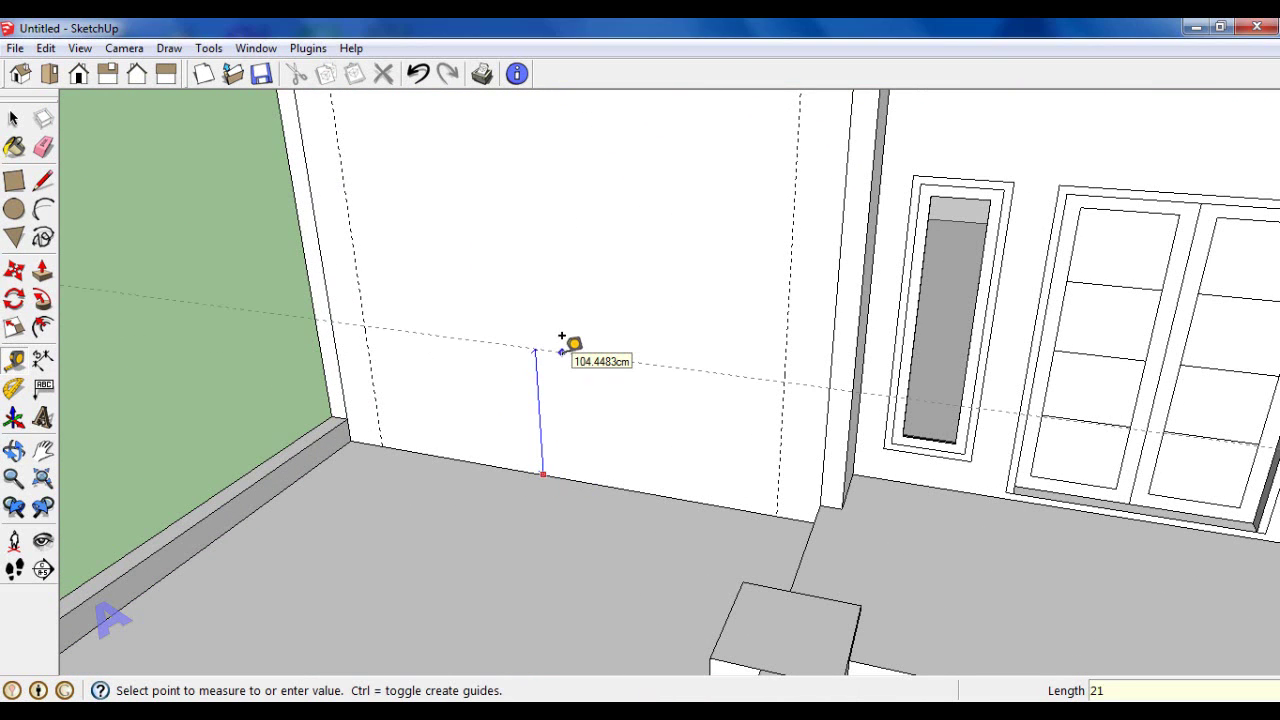
{"action": "left_click", "coordinate": [562, 337]}
{"action": "scroll", "coordinate": [614, 455], "scroll_direction": "down", "scroll_amount": 2}
{"action": "scroll", "coordinate": [636, 327], "scroll_direction": "up", "scroll_amount": 3}
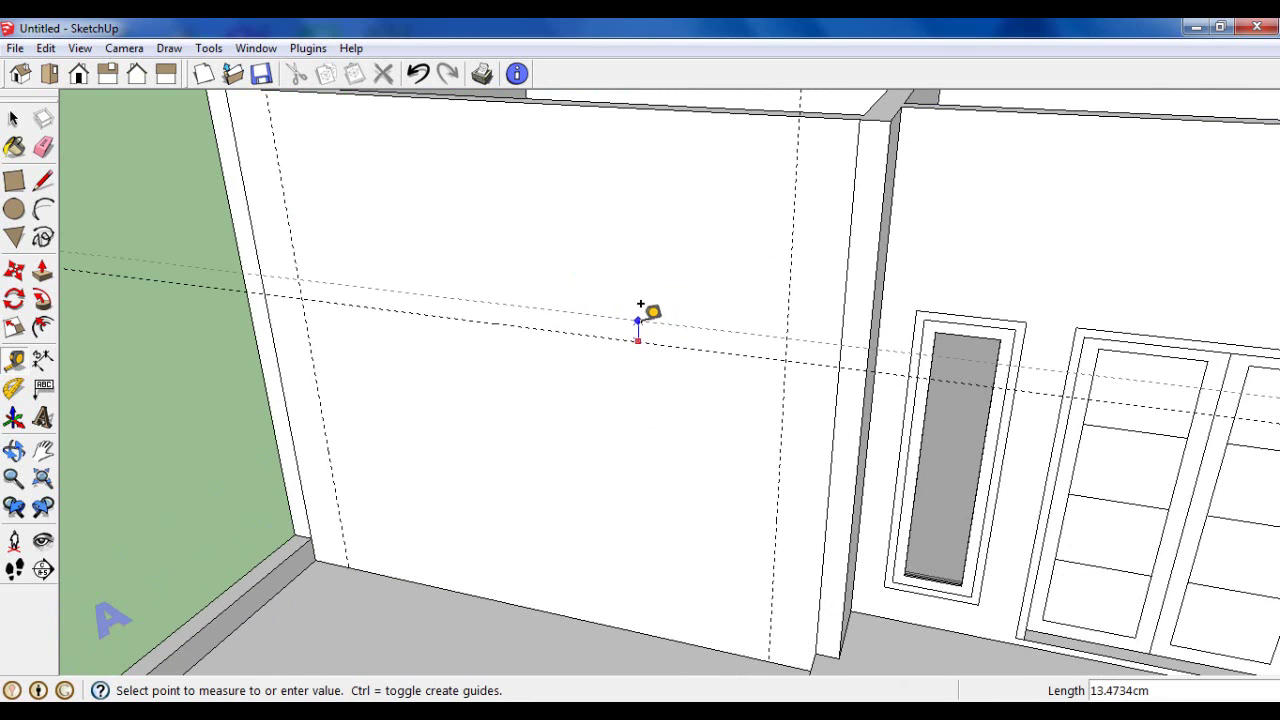
{"action": "key", "text": "Return"}
{"action": "scroll", "coordinate": [640, 303], "scroll_direction": "down", "scroll_amount": 2}
{"action": "scroll", "coordinate": [400, 305], "scroll_direction": "up", "scroll_amount": 3}
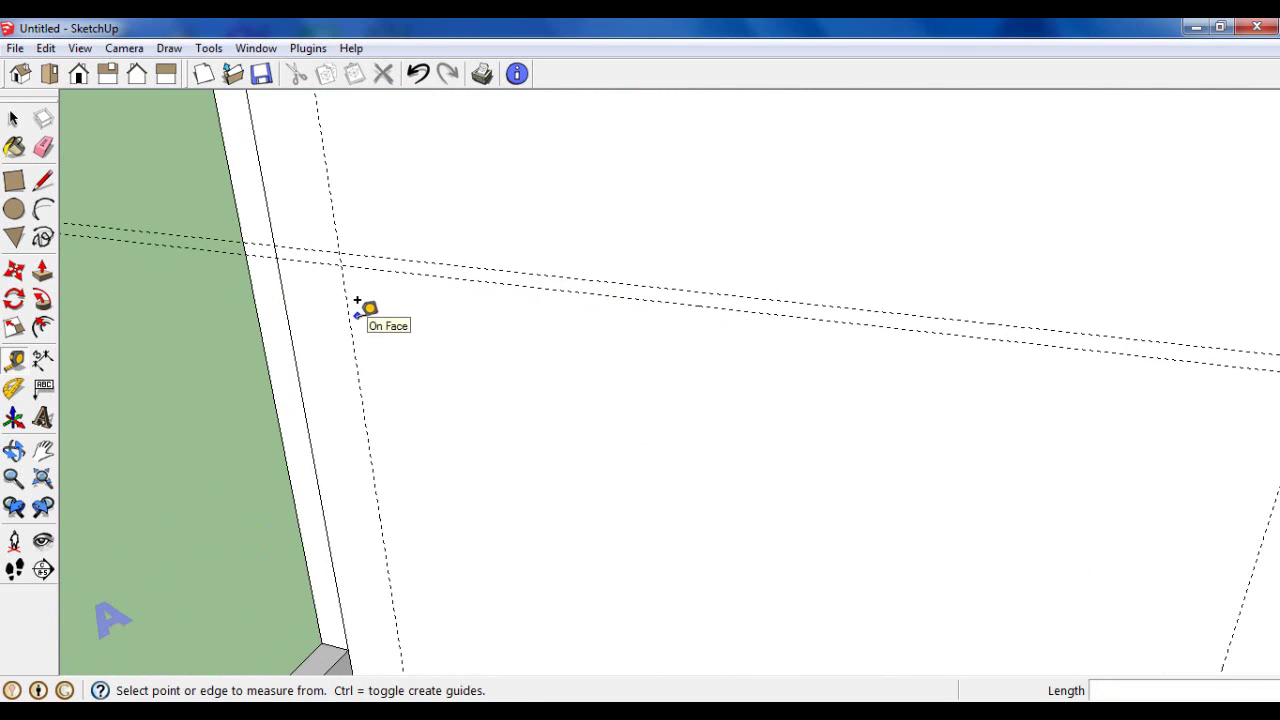
{"action": "scroll", "coordinate": [371, 303], "scroll_direction": "down", "scroll_amount": 2}
{"action": "scroll", "coordinate": [886, 381], "scroll_direction": "up", "scroll_amount": 2}
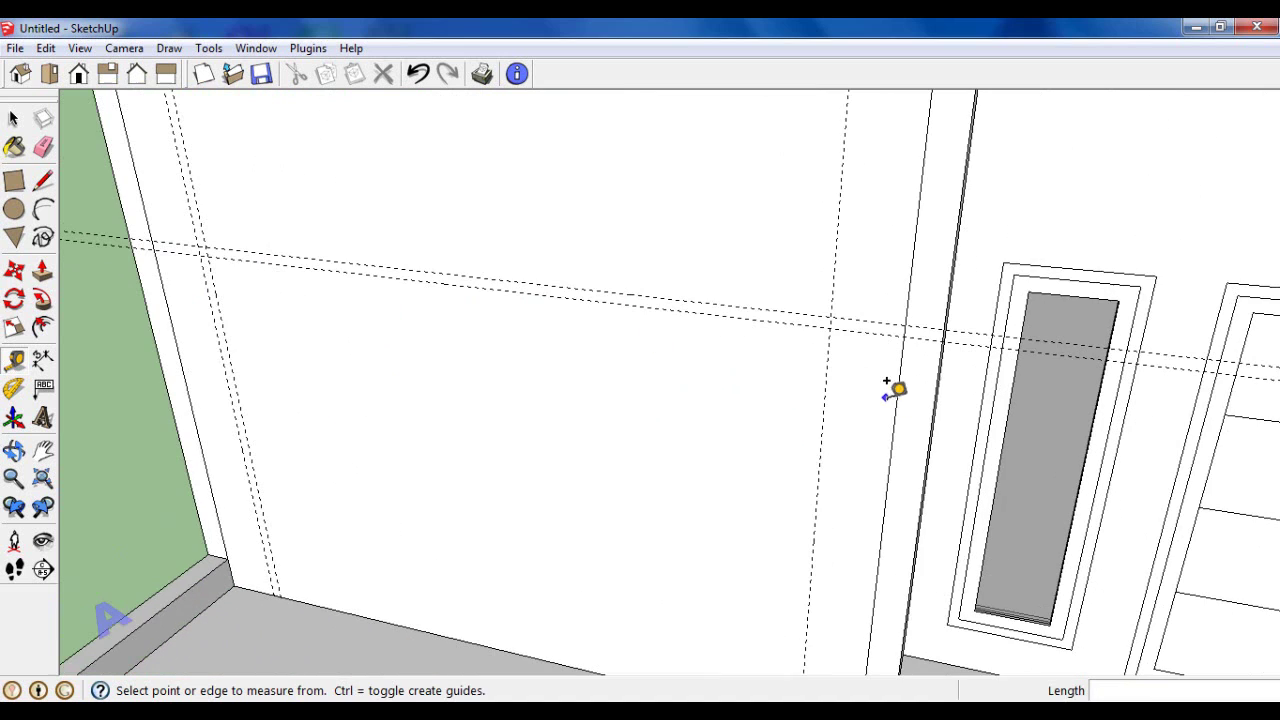
{"action": "type", "text": "5"}
{"action": "left_click", "coordinate": [800, 370]}
Step: Trace the garage door opening rectangle between the guides
{"action": "scroll", "coordinate": [866, 314], "scroll_direction": "down", "scroll_amount": 2}
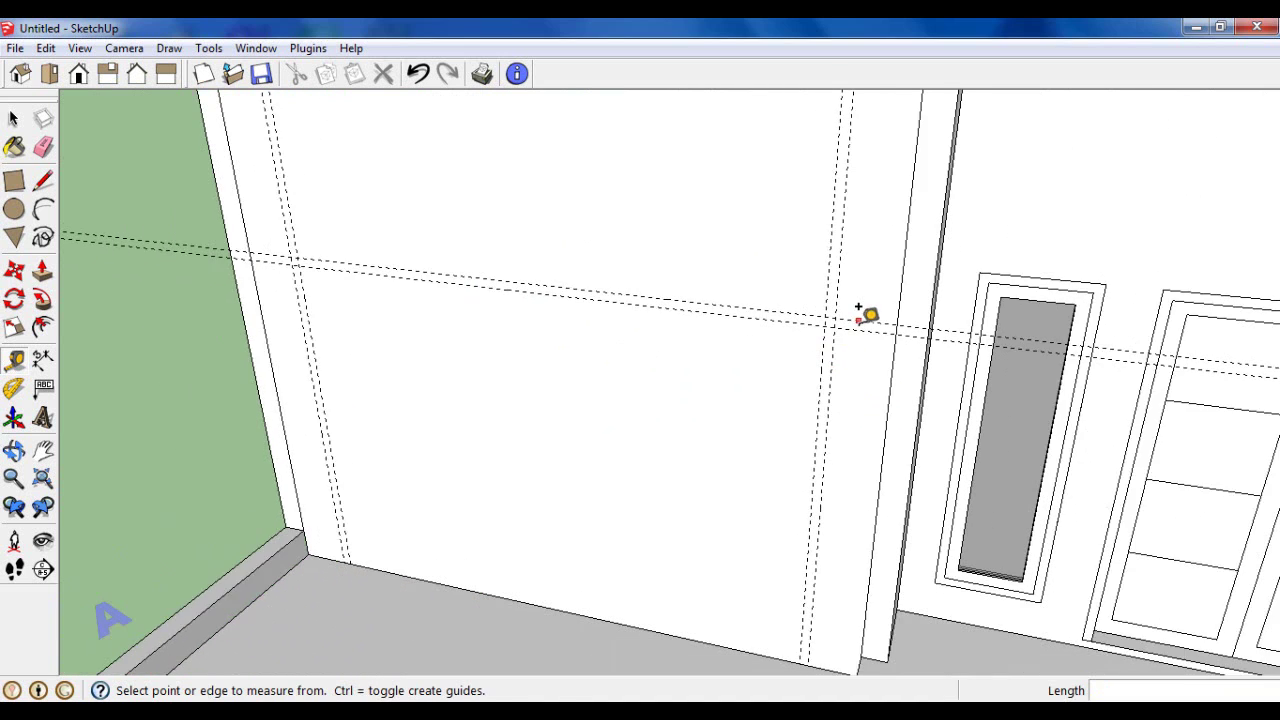
{"action": "scroll", "coordinate": [866, 314], "scroll_direction": "down", "scroll_amount": 1}
{"action": "left_click", "coordinate": [13, 118]}
{"action": "scroll", "coordinate": [457, 289], "scroll_direction": "down", "scroll_amount": 1}
{"action": "scroll", "coordinate": [460, 300], "scroll_direction": "up", "scroll_amount": 3}
{"action": "scroll", "coordinate": [462, 302], "scroll_direction": "up", "scroll_amount": 1}
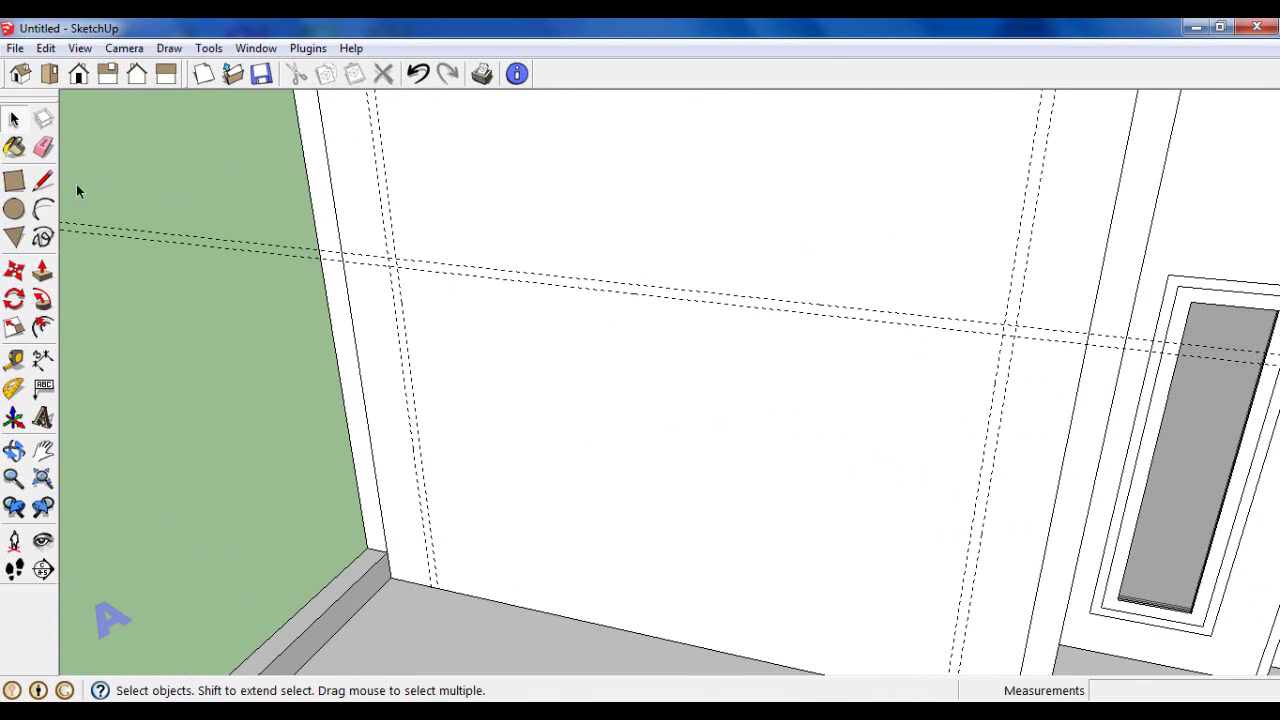
{"action": "scroll", "coordinate": [394, 251], "scroll_direction": "up", "scroll_amount": 1}
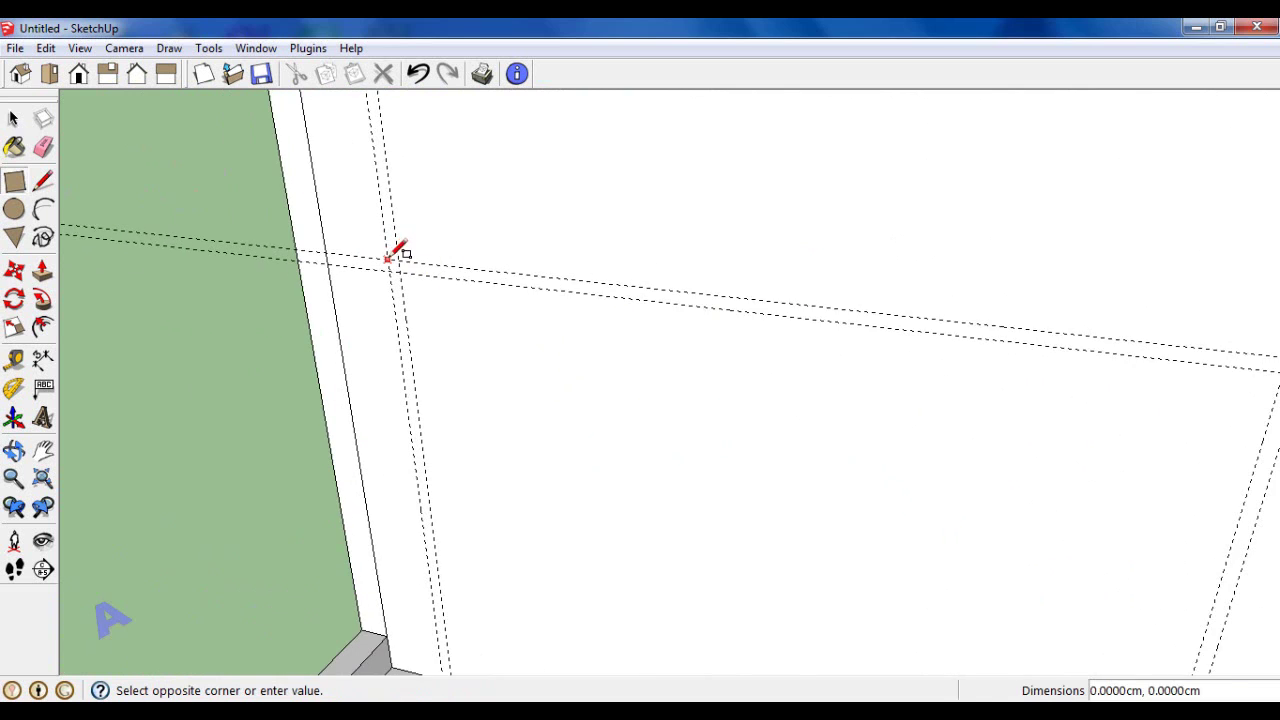
{"action": "scroll", "coordinate": [390, 257], "scroll_direction": "down", "scroll_amount": 1}
{"action": "scroll", "coordinate": [800, 578], "scroll_direction": "up", "scroll_amount": 1}
{"action": "key", "text": "space"}
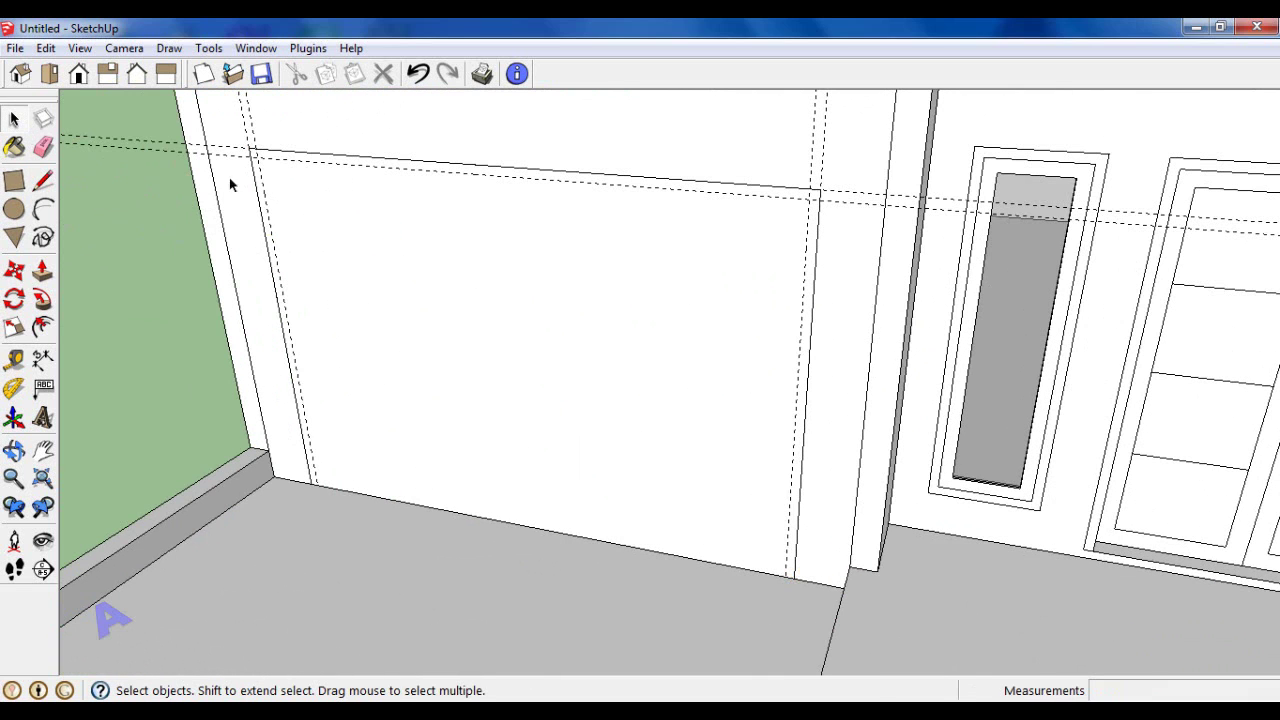
{"action": "scroll", "coordinate": [414, 509], "scroll_direction": "down", "scroll_amount": 3}
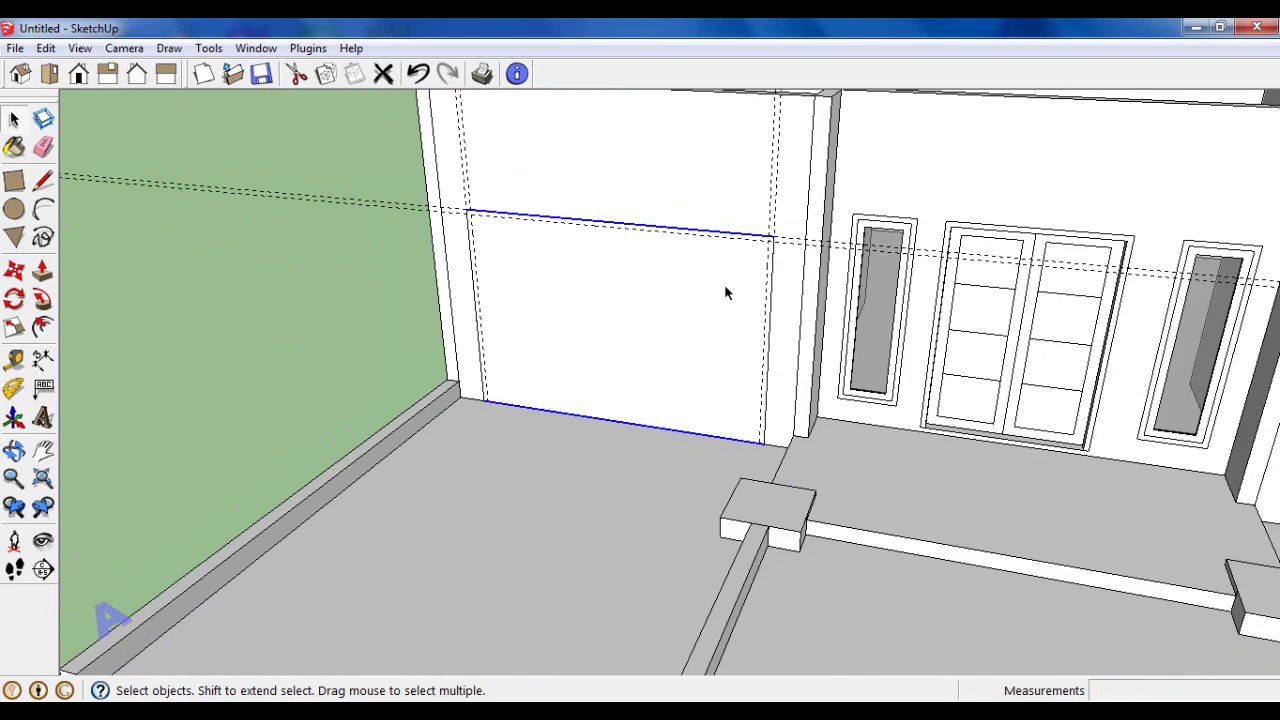
Step: Copy the two garage-opening edge lines to a spot beside the house
{"action": "middle_click_drag", "start_coordinate": [748, 317], "coordinate": [192, 240]}
{"action": "key", "text": "ctrl"}
{"action": "left_click", "coordinate": [764, 387]}
{"action": "scroll", "coordinate": [764, 387], "scroll_direction": "down", "scroll_amount": 1}
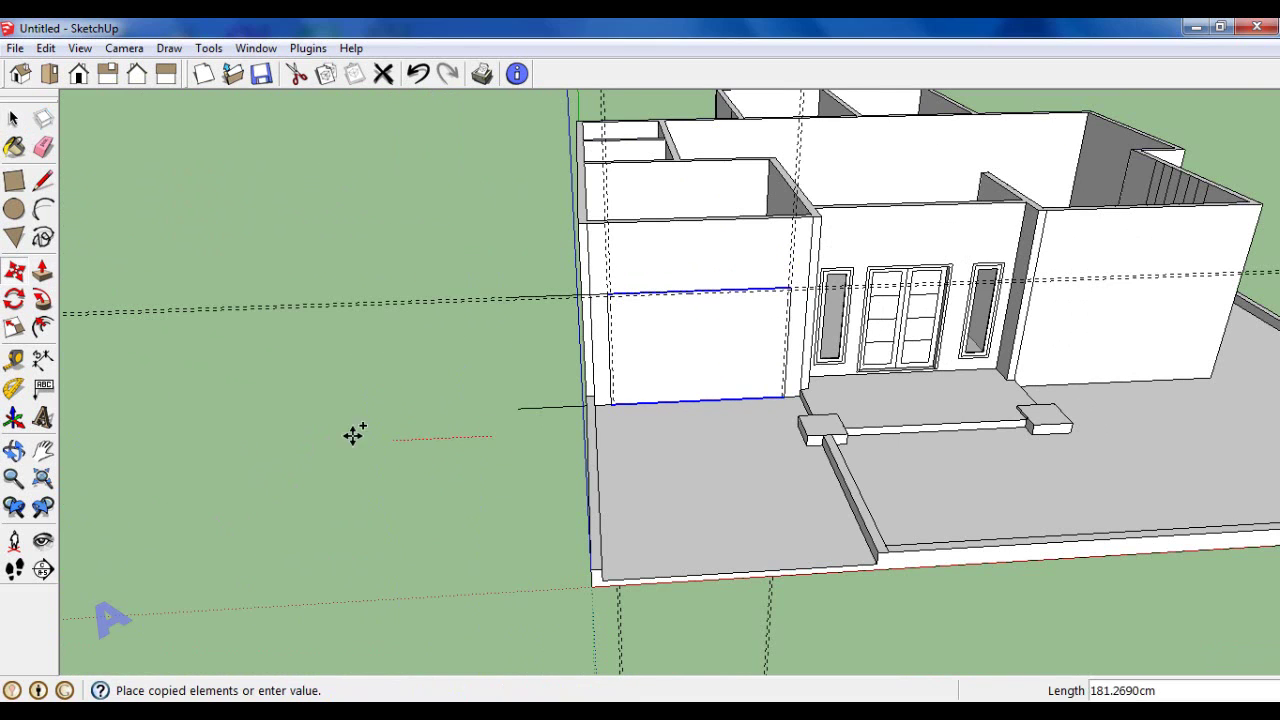
{"action": "left_click", "coordinate": [156, 443]}
Step: Draw a rectangle spanning the two copied lines to form the upright panel
{"action": "left_click", "coordinate": [15, 181]}
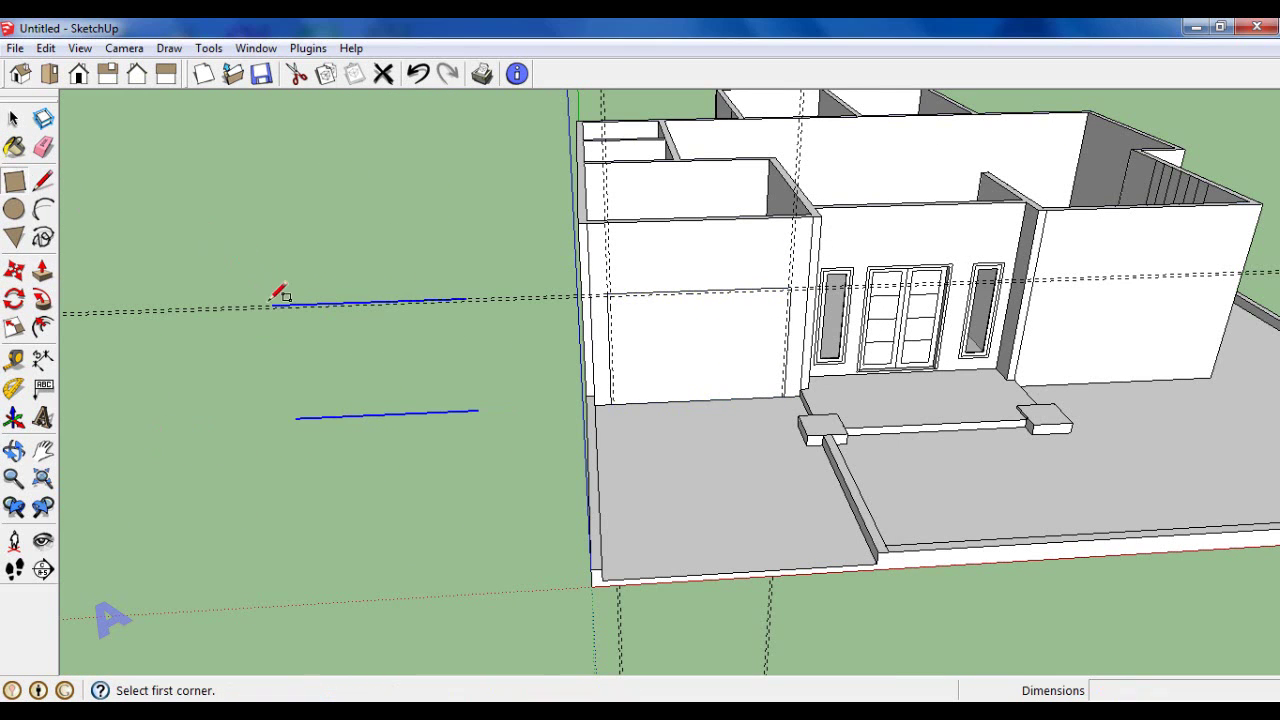
{"action": "left_click", "coordinate": [273, 304]}
{"action": "left_click", "coordinate": [478, 411]}
{"action": "key", "text": "e"}
{"action": "middle_click_drag", "start_coordinate": [191, 306], "coordinate": [409, 323]}
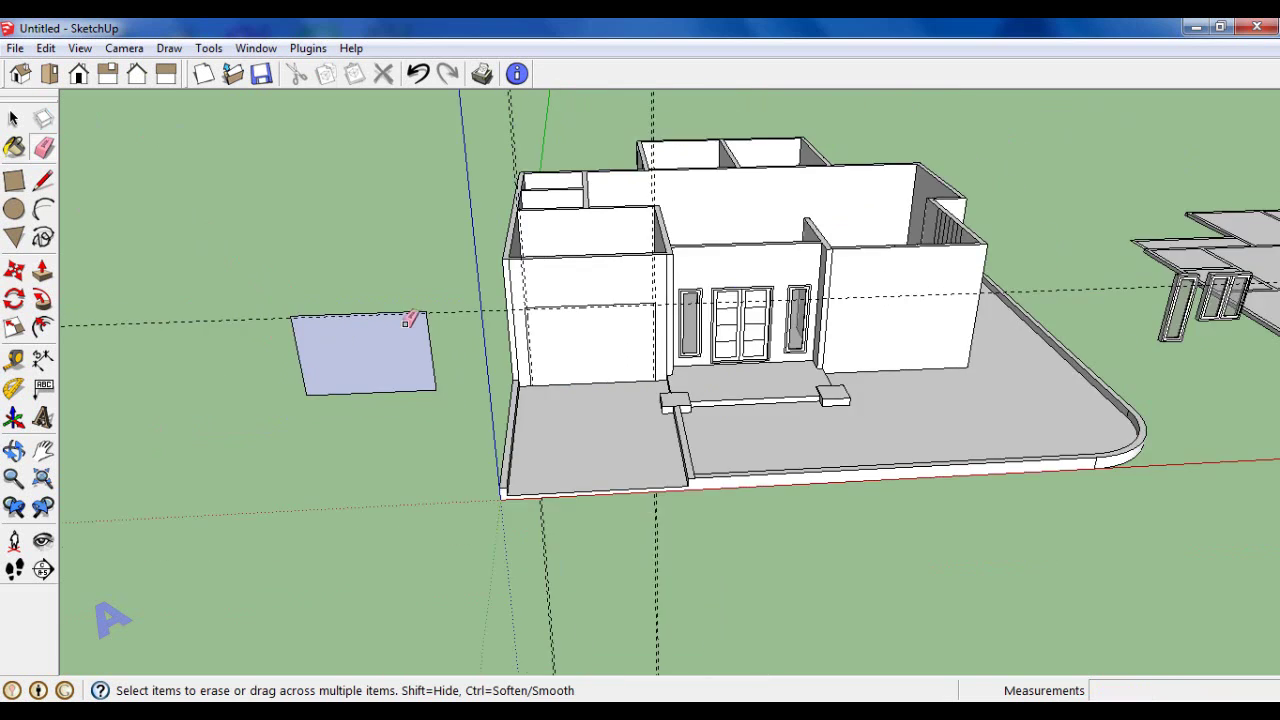
{"action": "scroll", "coordinate": [474, 274], "scroll_direction": "up", "scroll_amount": 2}
{"action": "scroll", "coordinate": [386, 254], "scroll_direction": "up", "scroll_amount": 2}
{"action": "scroll", "coordinate": [385, 254], "scroll_direction": "up", "scroll_amount": 2}
{"action": "scroll", "coordinate": [374, 277], "scroll_direction": "up", "scroll_amount": 1}
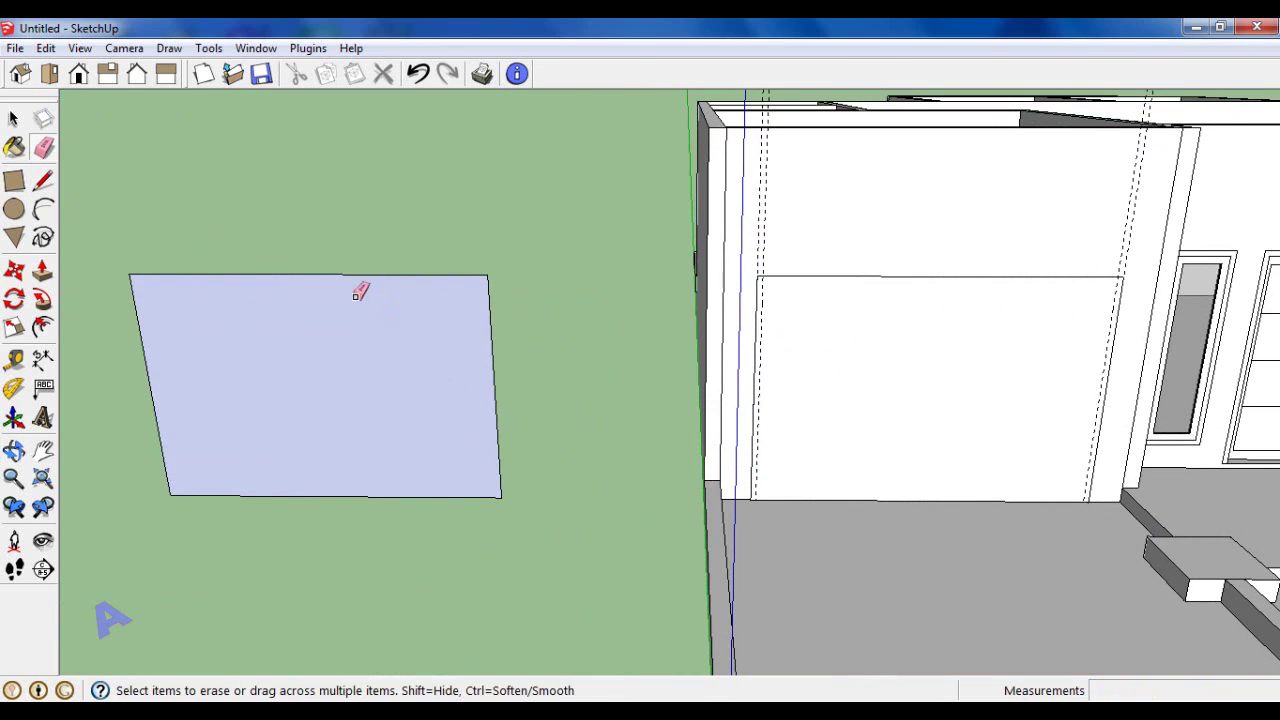
Step: Add 5 cm inset guides and draw the inner rectangle for the panel border
{"action": "key", "text": "t"}
{"action": "scroll", "coordinate": [144, 326], "scroll_direction": "up", "scroll_amount": 2}
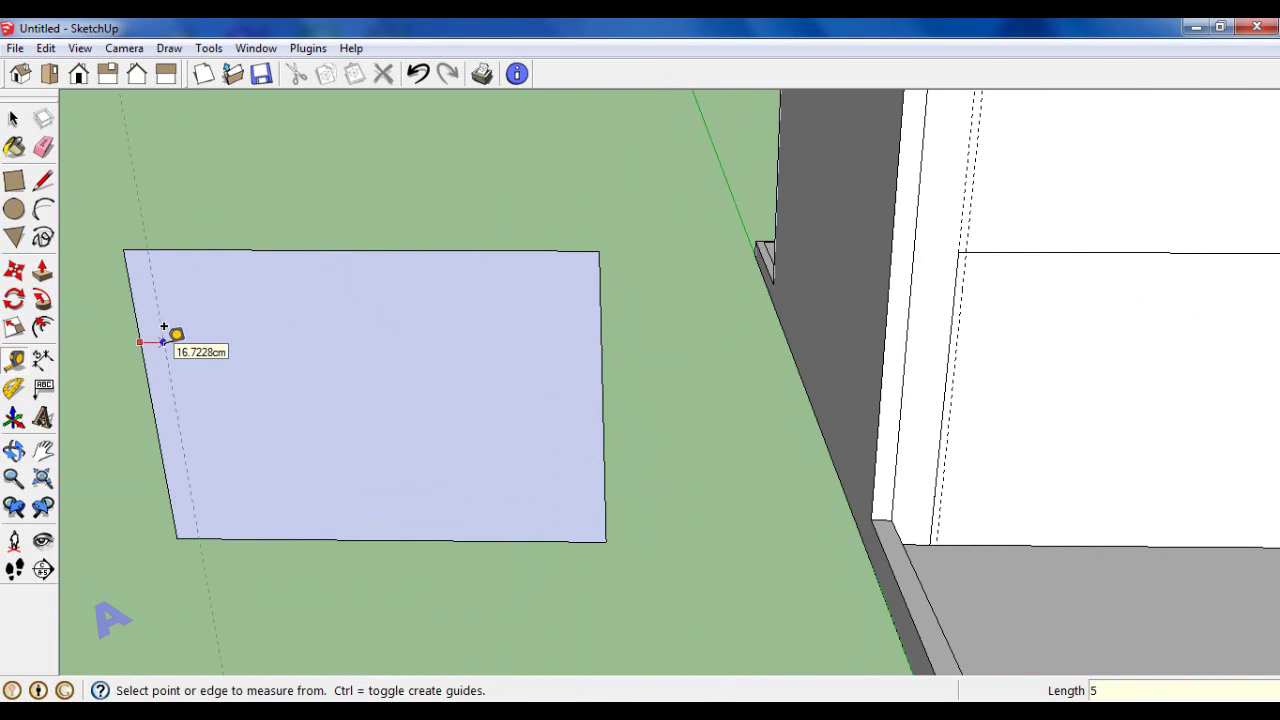
{"action": "scroll", "coordinate": [240, 270], "scroll_direction": "up", "scroll_amount": 1}
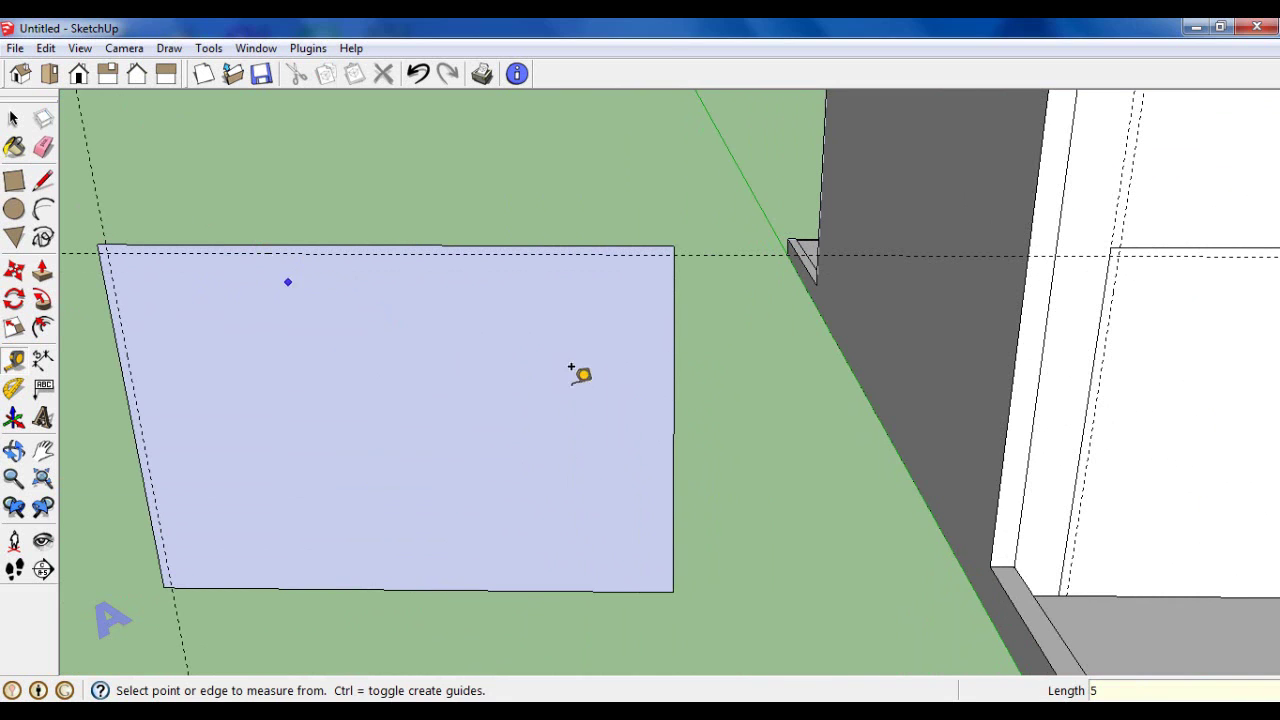
{"action": "scroll", "coordinate": [648, 360], "scroll_direction": "down", "scroll_amount": 1}
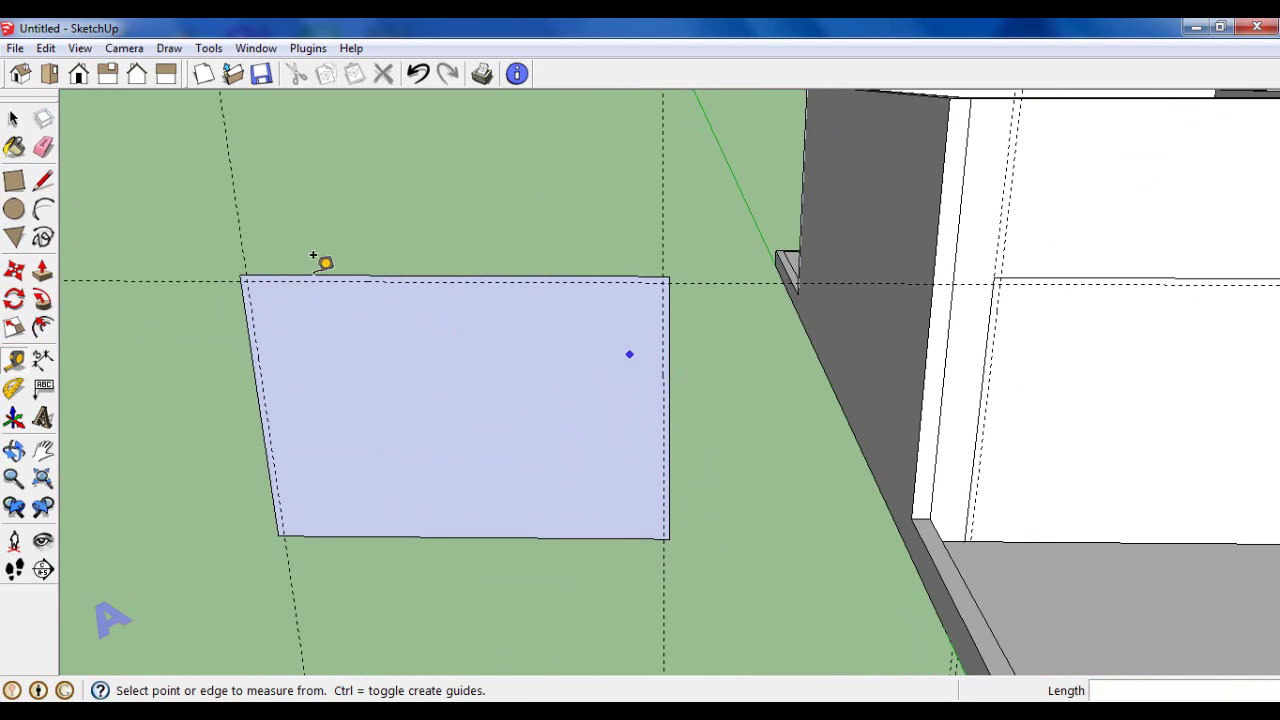
{"action": "scroll", "coordinate": [249, 283], "scroll_direction": "up", "scroll_amount": 1}
{"action": "left_click", "coordinate": [244, 281]}
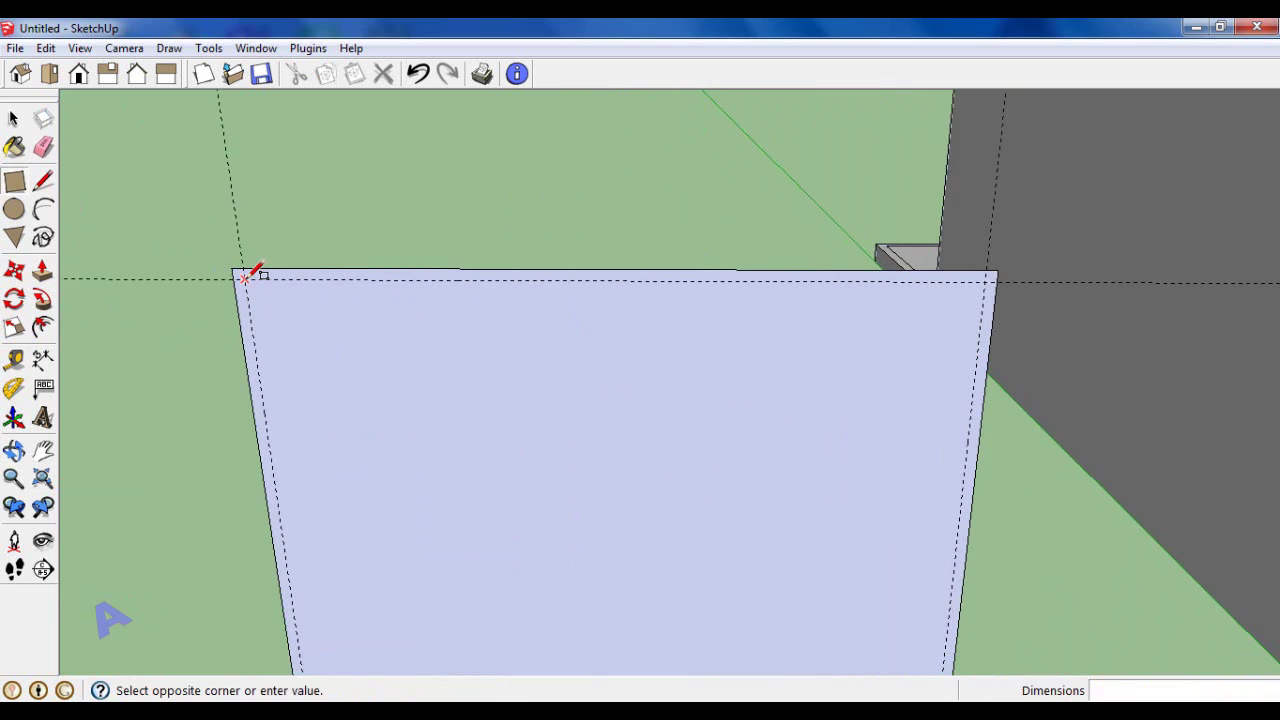
{"action": "scroll", "coordinate": [250, 280], "scroll_direction": "down", "scroll_amount": 1}
{"action": "scroll", "coordinate": [691, 545], "scroll_direction": "up", "scroll_amount": 1}
{"action": "left_click", "coordinate": [693, 544]}
Step: Erase the leftover construction guides and select the inner panel face
{"action": "scroll", "coordinate": [609, 451], "scroll_direction": "down", "scroll_amount": 1}
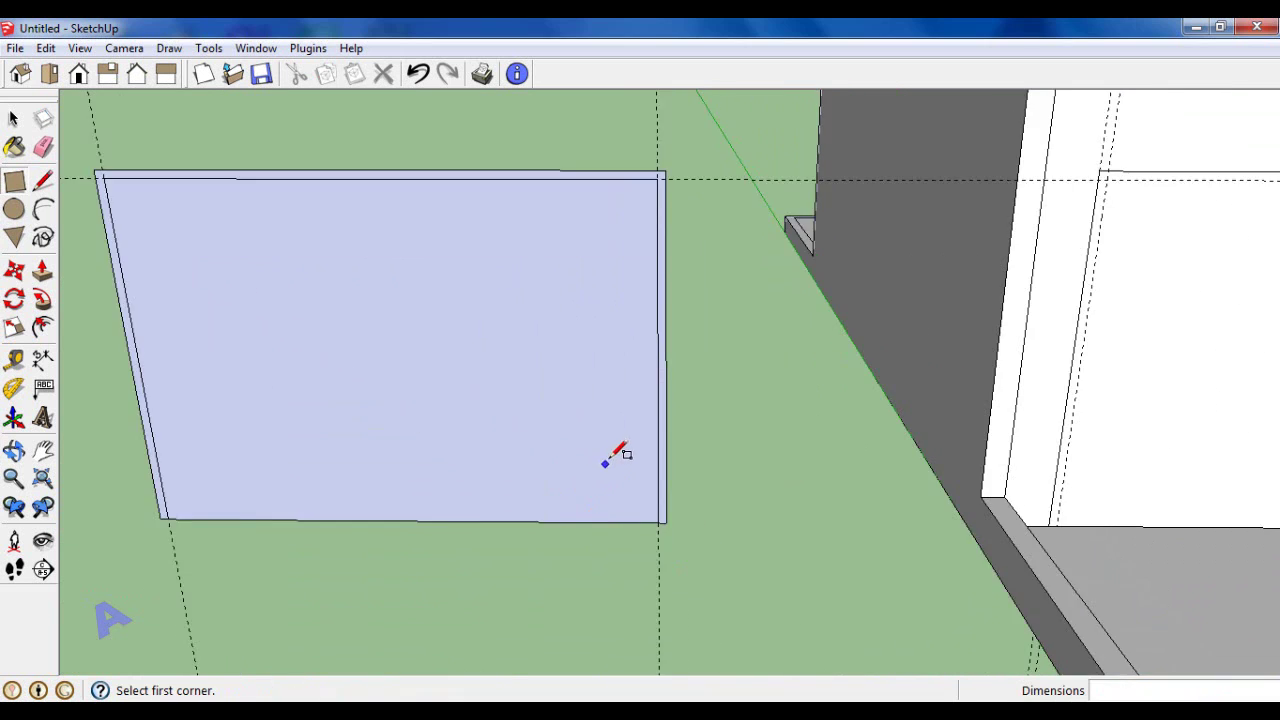
{"action": "middle_click_drag", "start_coordinate": [609, 451], "coordinate": [556, 475]}
{"action": "left_click", "coordinate": [45, 145]}
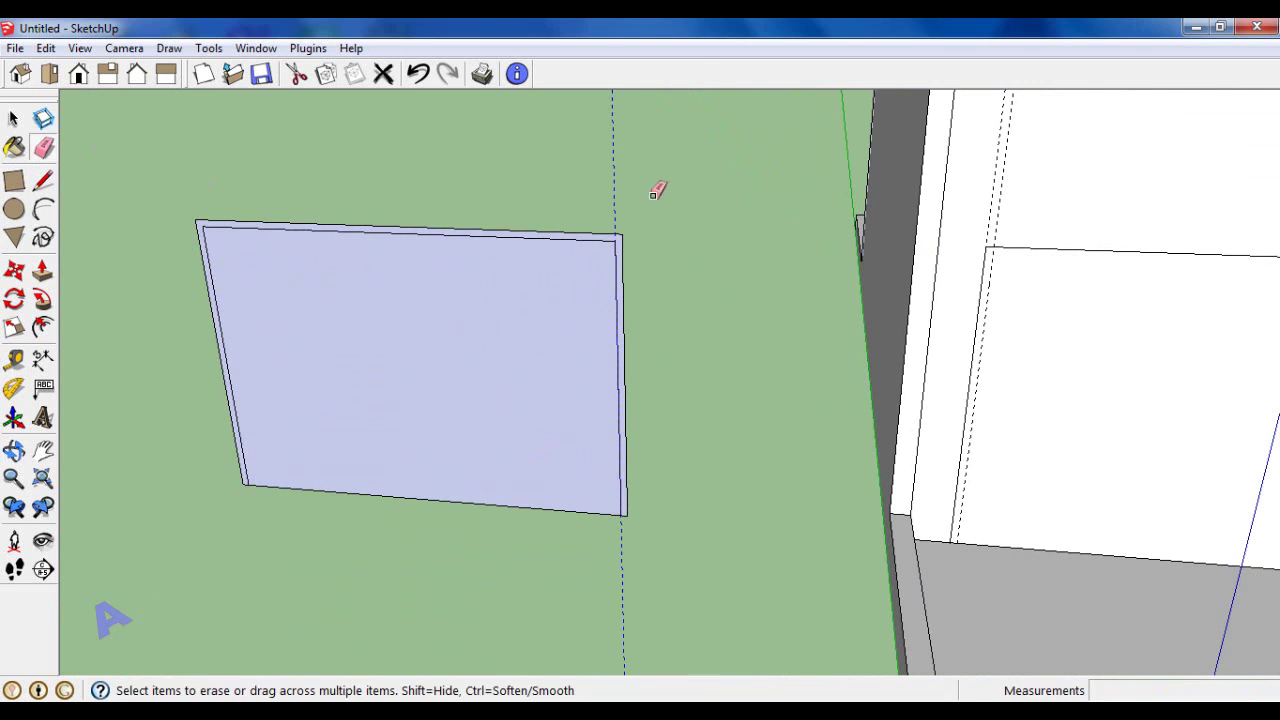
{"action": "left_click", "coordinate": [14, 120]}
{"action": "left_click", "coordinate": [352, 365]}
Step: Place a copy of the panel rectangle beside the original
{"action": "key", "text": "m"}
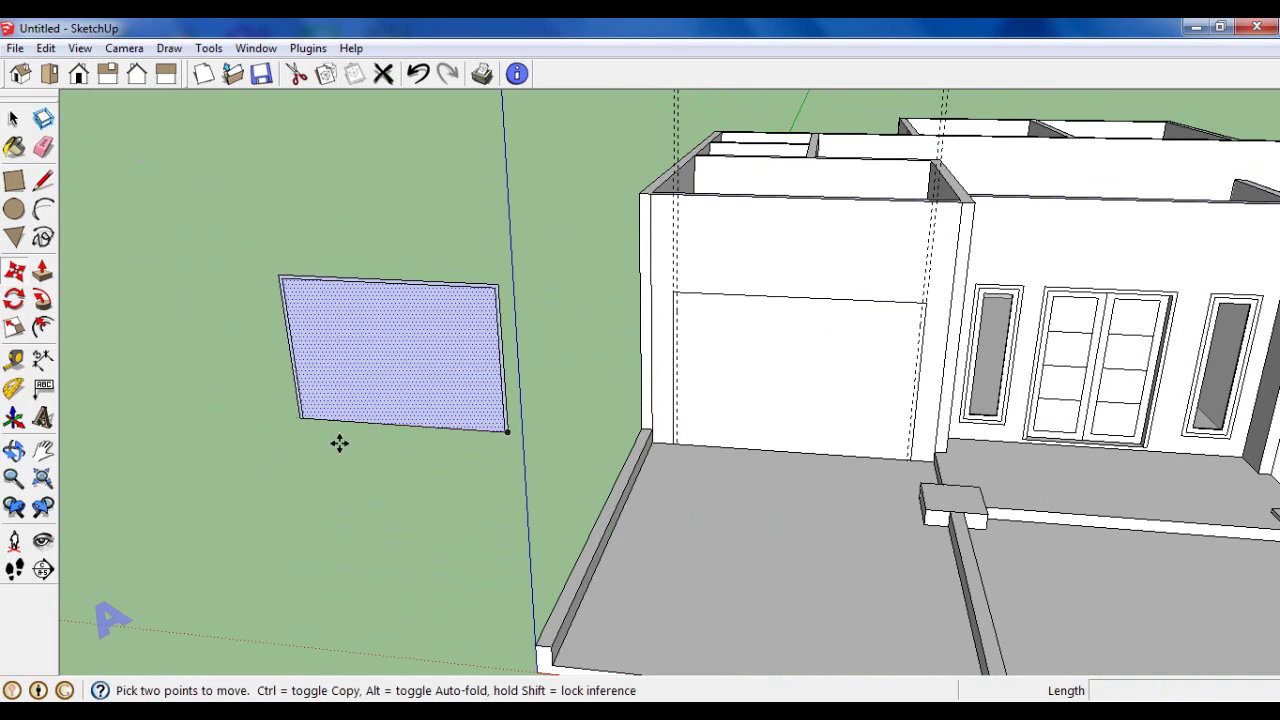
{"action": "left_click", "coordinate": [378, 495]}
{"action": "key", "text": "ctrl"}
{"action": "left_click", "coordinate": [300, 529]}
{"action": "left_click", "coordinate": [13, 119]}
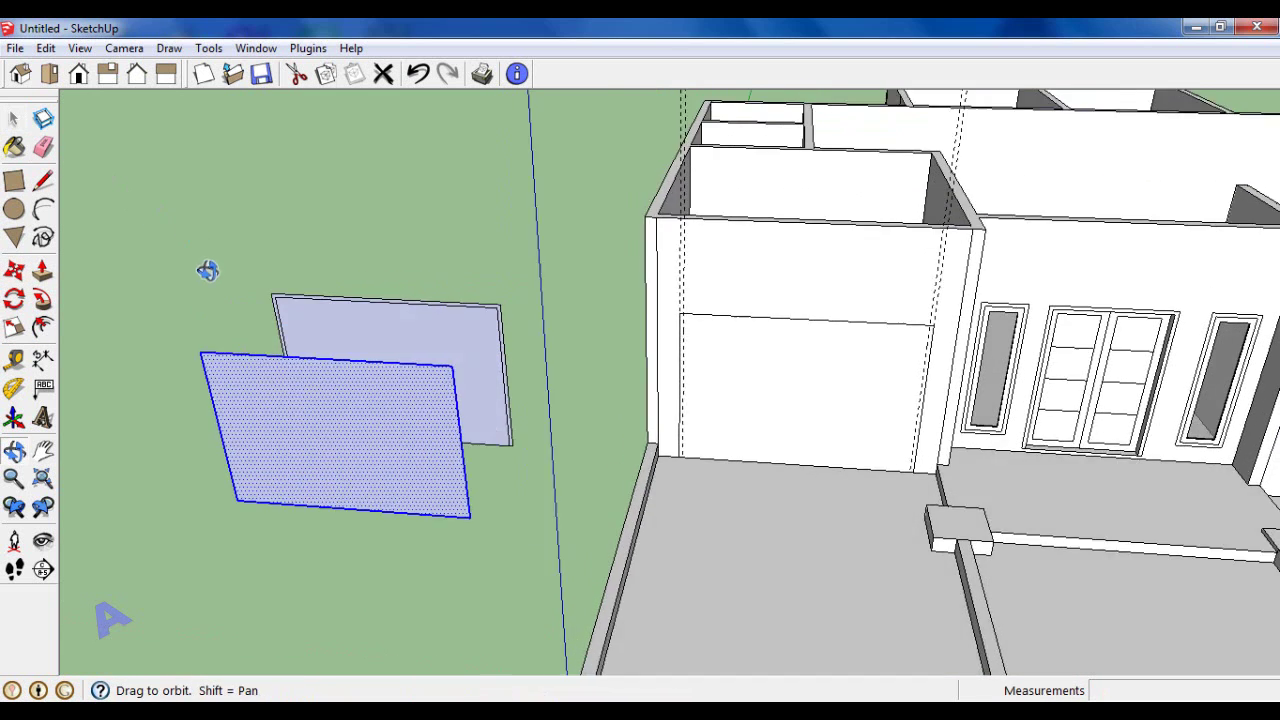
{"action": "middle_click_drag", "start_coordinate": [206, 271], "coordinate": [337, 251]}
{"action": "left_click", "coordinate": [337, 251]}
{"action": "scroll", "coordinate": [336, 247], "scroll_direction": "up", "scroll_amount": 2}
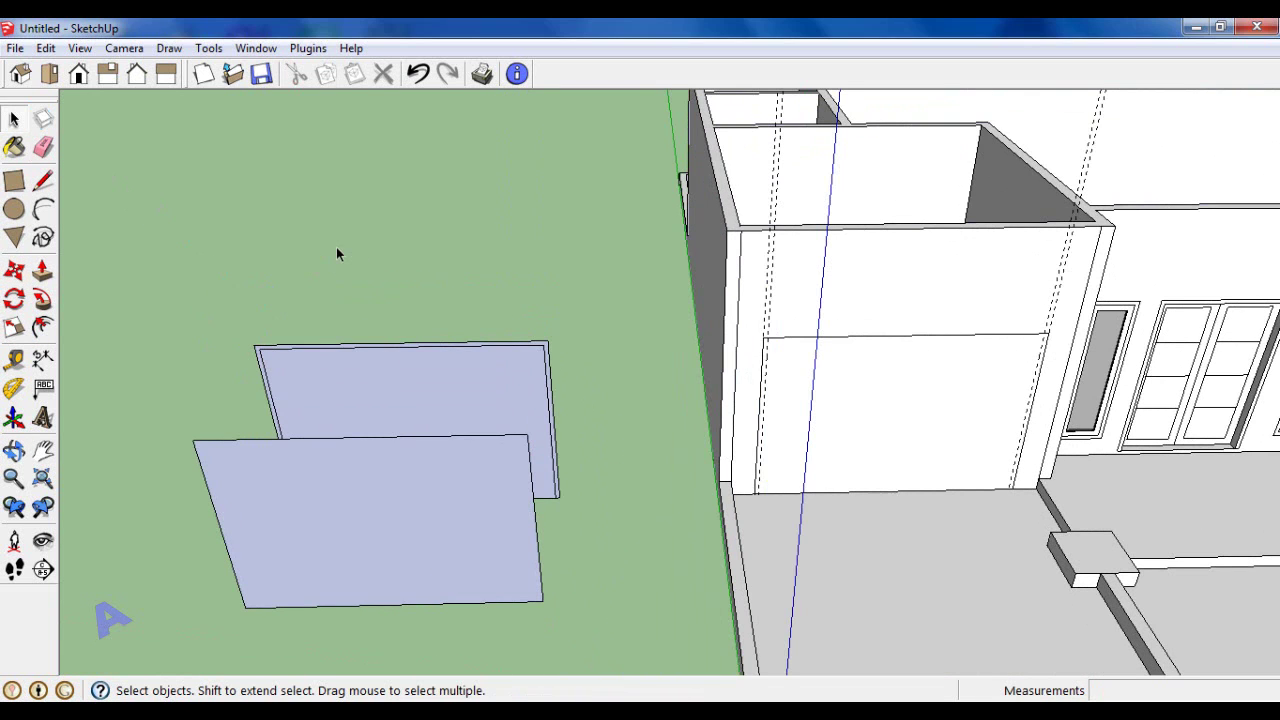
Step: Split off a narrow strip with a guide and rectangle, erasing the wide remainder
{"action": "key", "text": "t"}
{"action": "scroll", "coordinate": [186, 471], "scroll_direction": "up", "scroll_amount": 2}
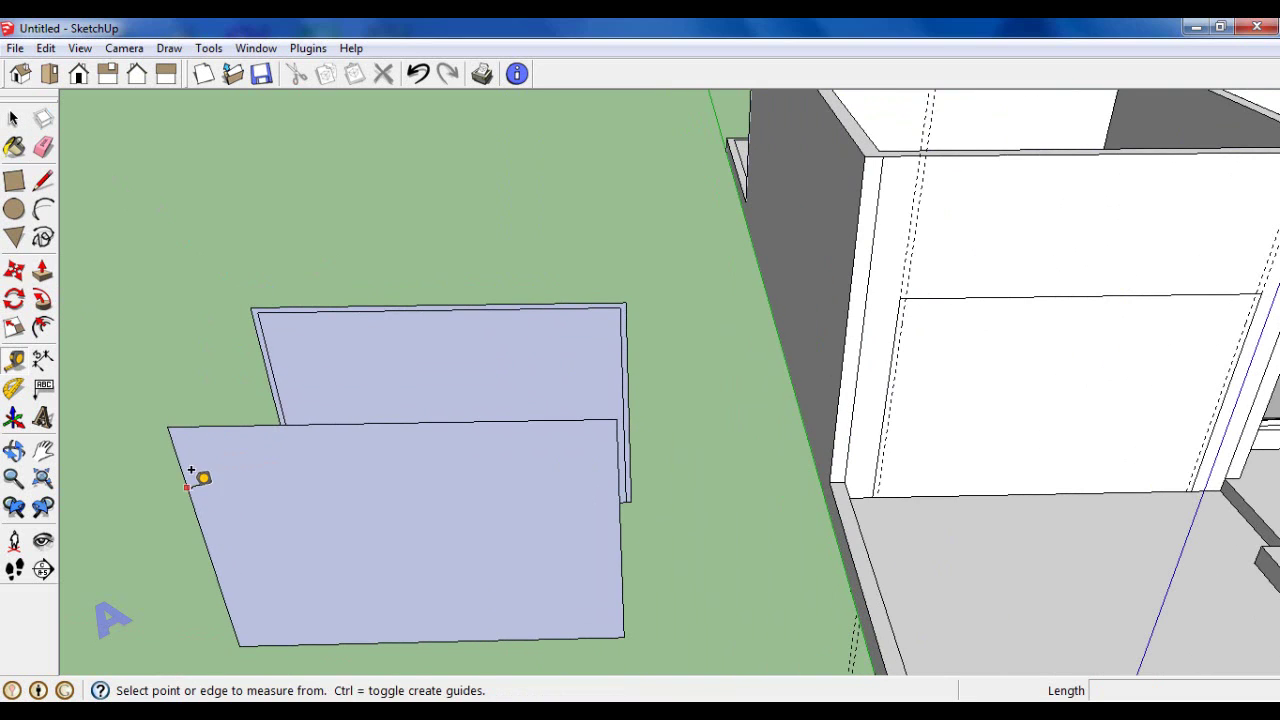
{"action": "left_click", "coordinate": [186, 488]}
{"action": "type", "text": "52.5"}
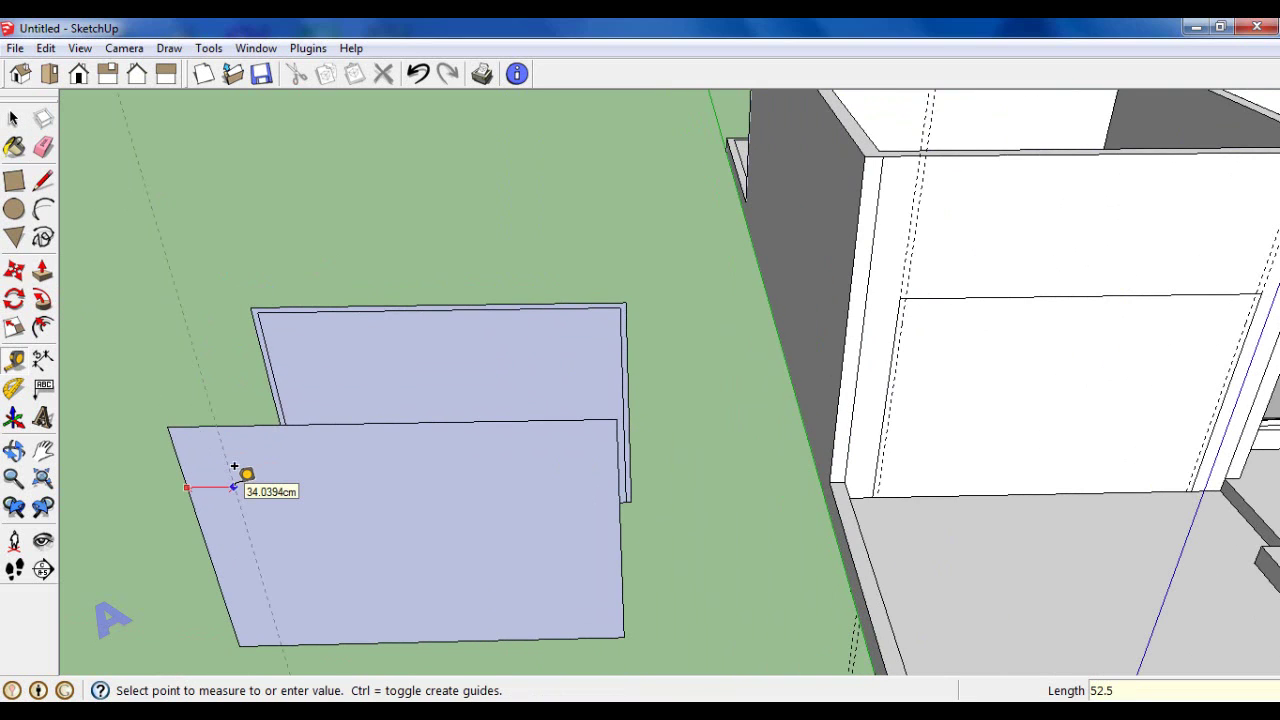
{"action": "key", "text": "r"}
{"action": "left_click", "coordinate": [168, 427]}
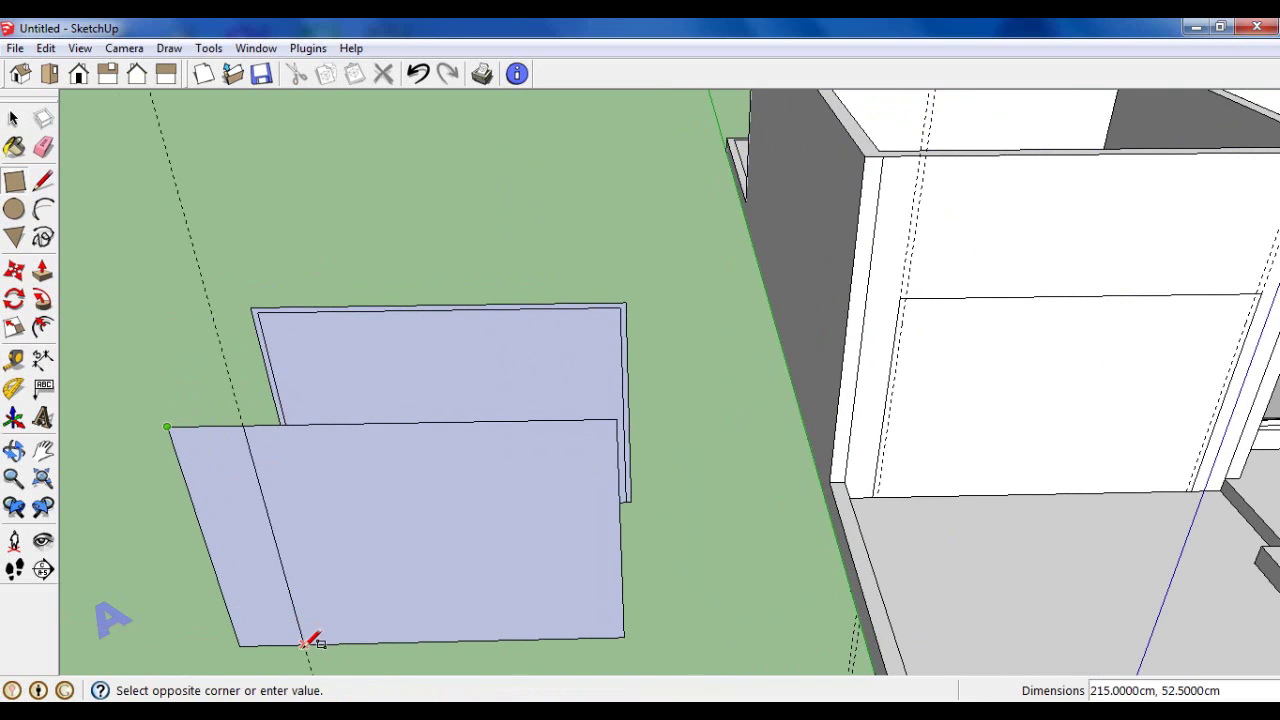
{"action": "left_click", "coordinate": [44, 147]}
{"action": "scroll", "coordinate": [271, 397], "scroll_direction": "up", "scroll_amount": 1}
{"action": "left_click", "coordinate": [251, 431]}
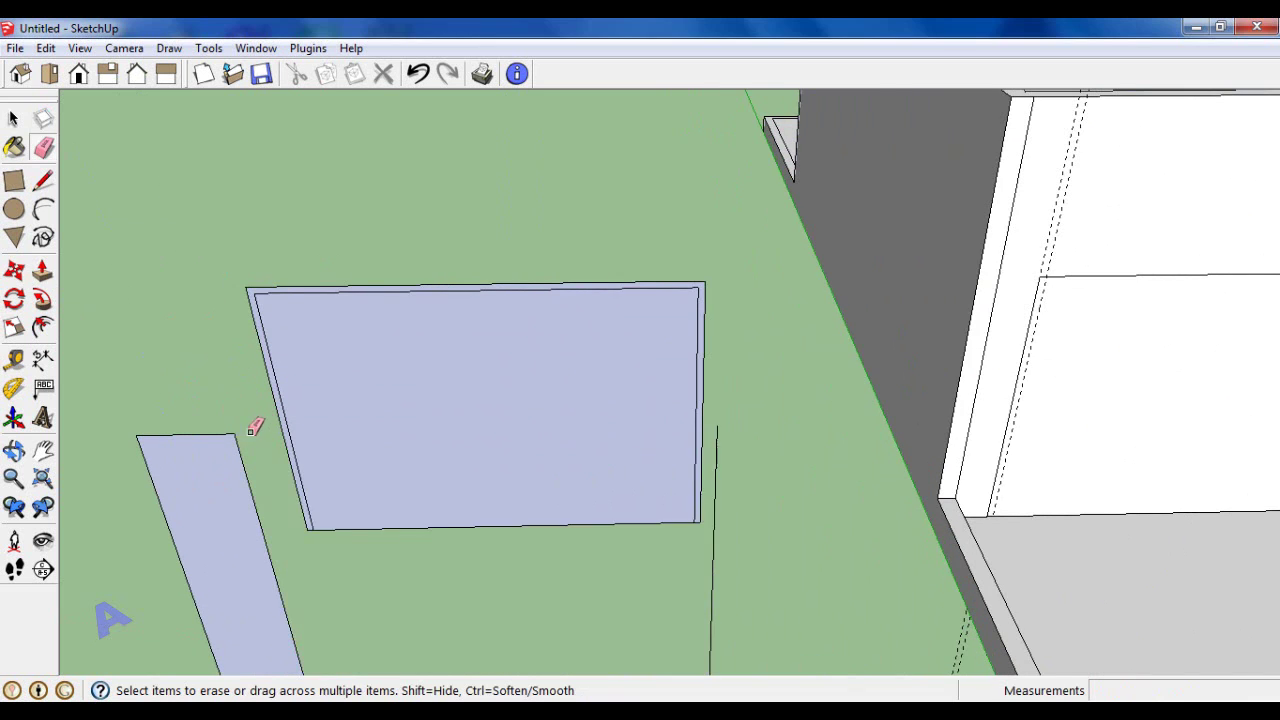
Step: Push/Pull the narrow strip to a 4 cm thickness
{"action": "mouse_move", "coordinate": [251, 429]}
{"action": "middle_mouse_down"}
{"action": "mouse_move", "coordinate": [597, 592]}
{"action": "mouse_move", "coordinate": [423, 563]}
{"action": "mouse_move", "coordinate": [307, 441]}
{"action": "mouse_move", "coordinate": [300, 466]}
{"action": "middle_mouse_up"}
{"action": "left_click", "coordinate": [42, 270]}
{"action": "left_click", "coordinate": [300, 466]}
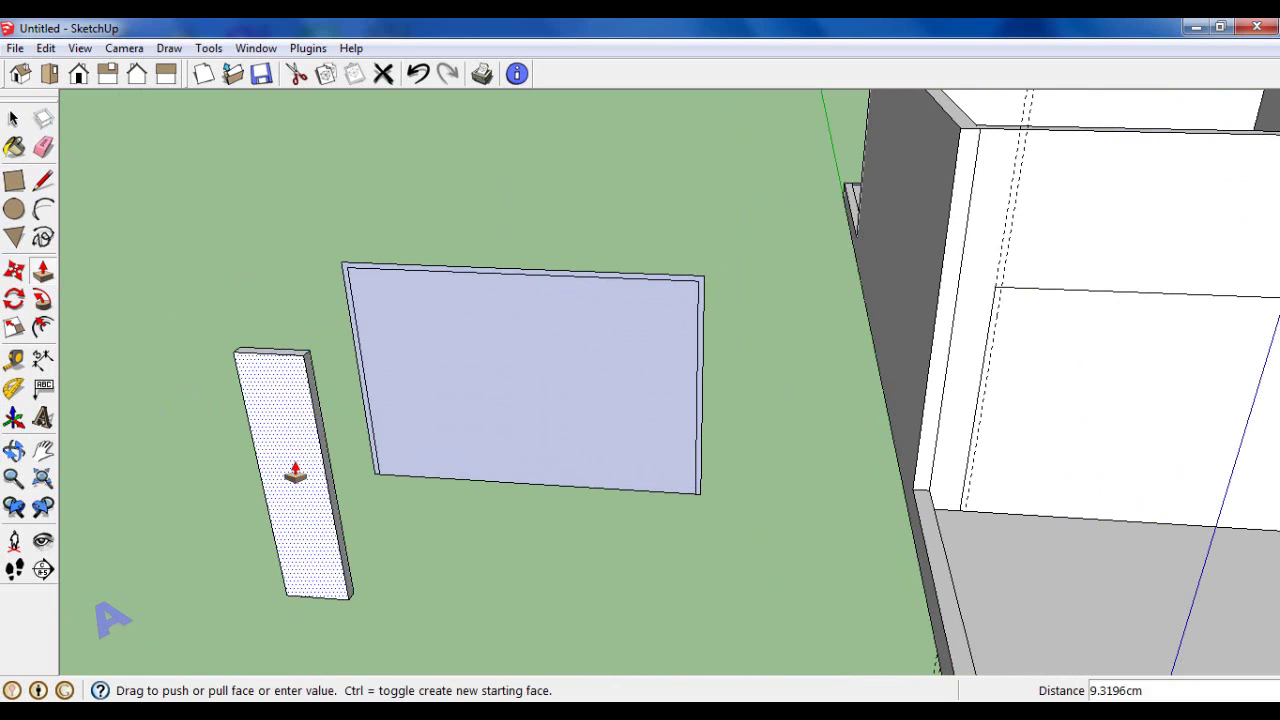
{"action": "type", "text": "4.0000"}
{"action": "key", "text": "Return"}
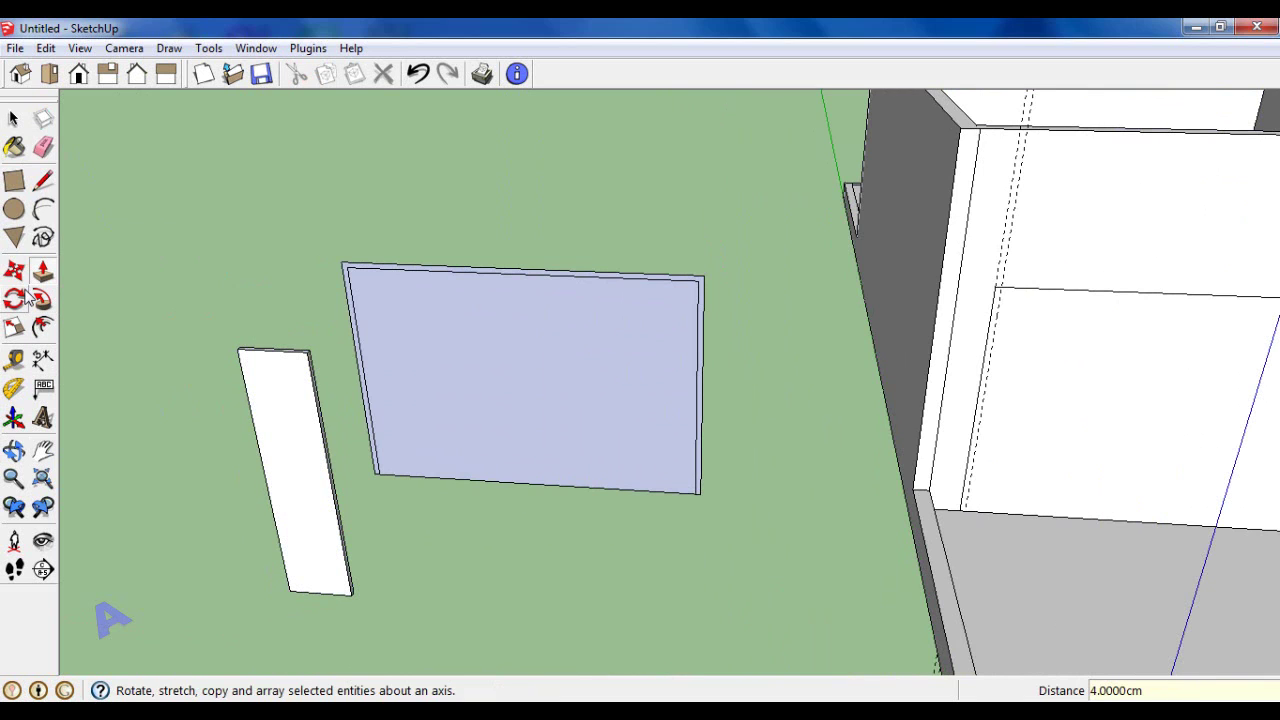
Step: Offset an inward border on the strip's face and draw the stacked inset panels
{"action": "left_click", "coordinate": [42, 327]}
{"action": "scroll", "coordinate": [260, 400], "scroll_direction": "up", "scroll_amount": 3}
{"action": "left_click", "coordinate": [282, 345]}
{"action": "type", "text": "1"}
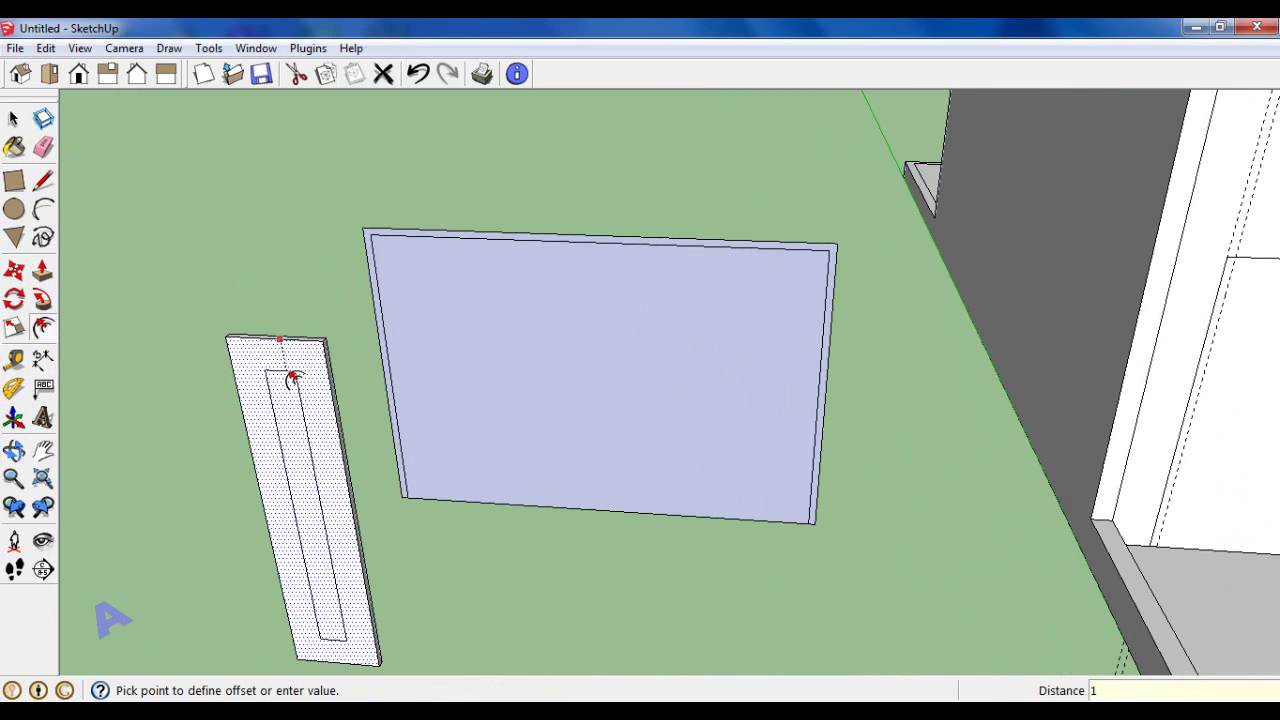
{"action": "key", "text": "Return"}
{"action": "left_click", "coordinate": [248, 356]}
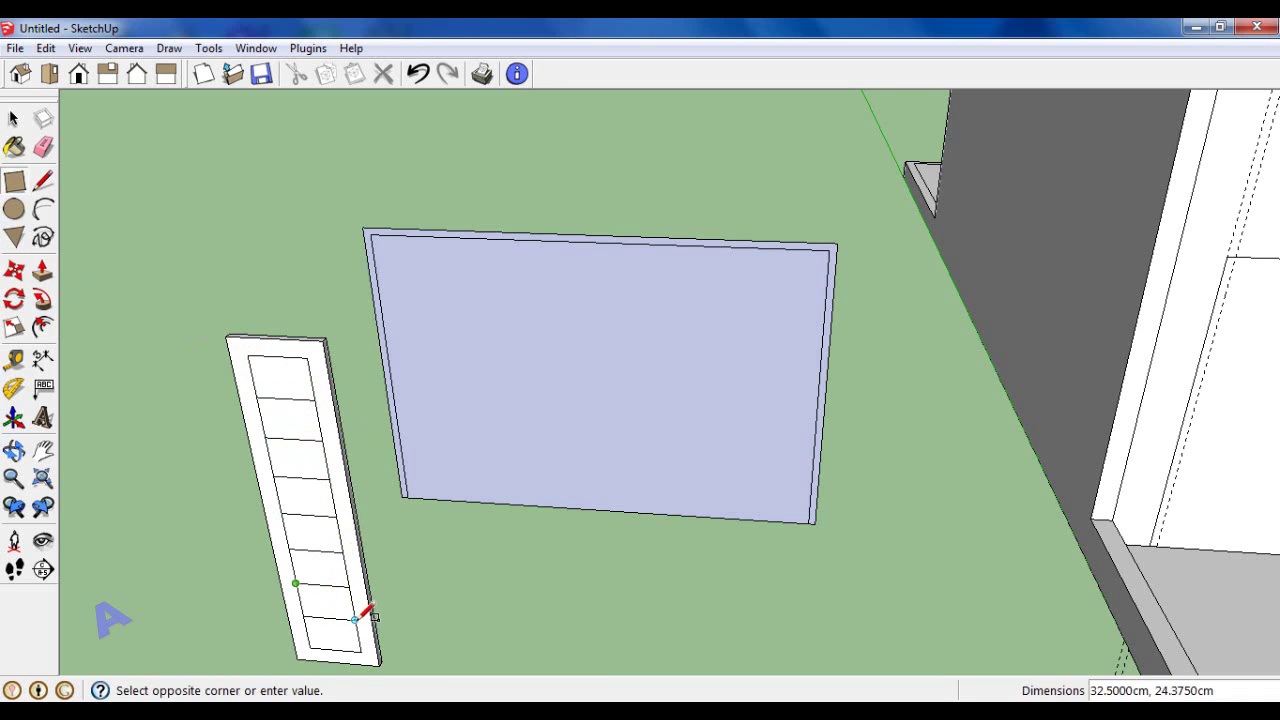
{"action": "key", "text": "space"}
{"action": "middle_click_drag", "start_coordinate": [494, 229], "coordinate": [457, 306]}
Step: Remove the large face and bottom edge, then extrude the outline into a 15 cm frame
{"action": "left_click", "coordinate": [500, 315]}
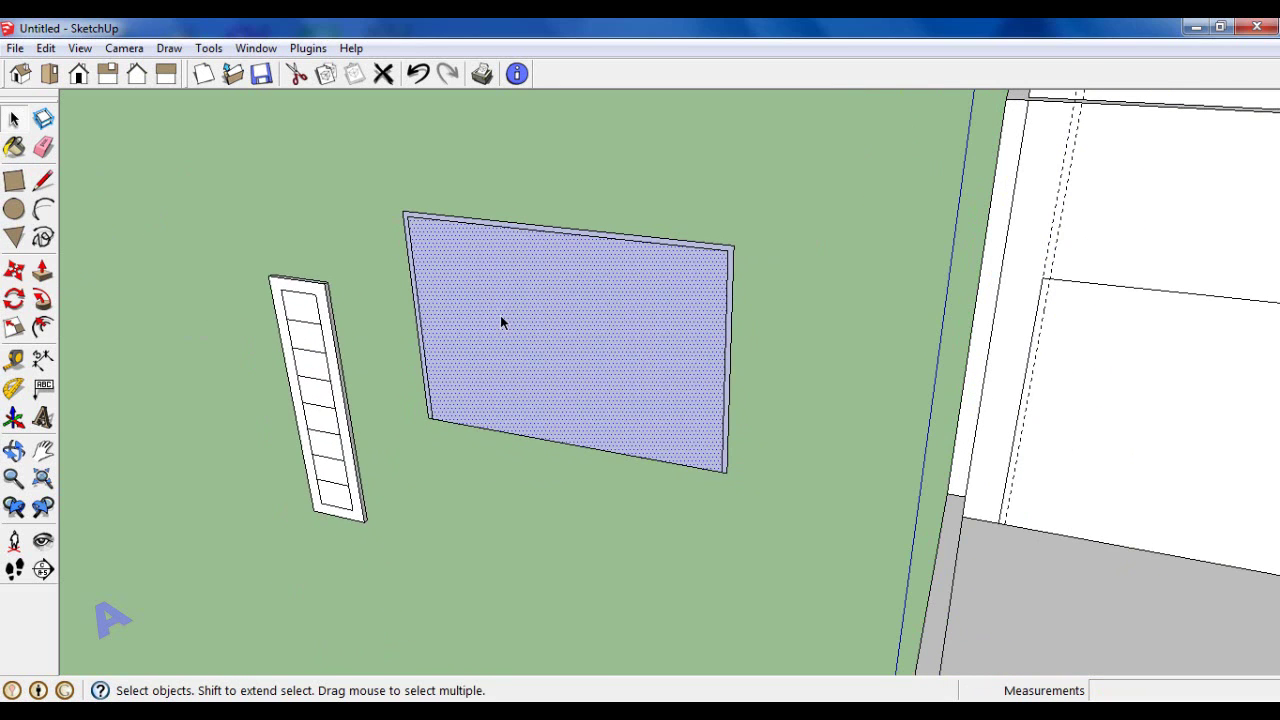
{"action": "key", "text": "Delete"}
{"action": "left_click", "coordinate": [569, 443]}
{"action": "mouse_move", "coordinate": [569, 394]}
{"action": "middle_mouse_down"}
{"action": "mouse_move", "coordinate": [537, 423]}
{"action": "mouse_move", "coordinate": [529, 351]}
{"action": "middle_mouse_up"}
{"action": "left_click", "coordinate": [43, 270]}
{"action": "scroll", "coordinate": [571, 277], "scroll_direction": "up", "scroll_amount": 3}
{"action": "left_click", "coordinate": [580, 282]}
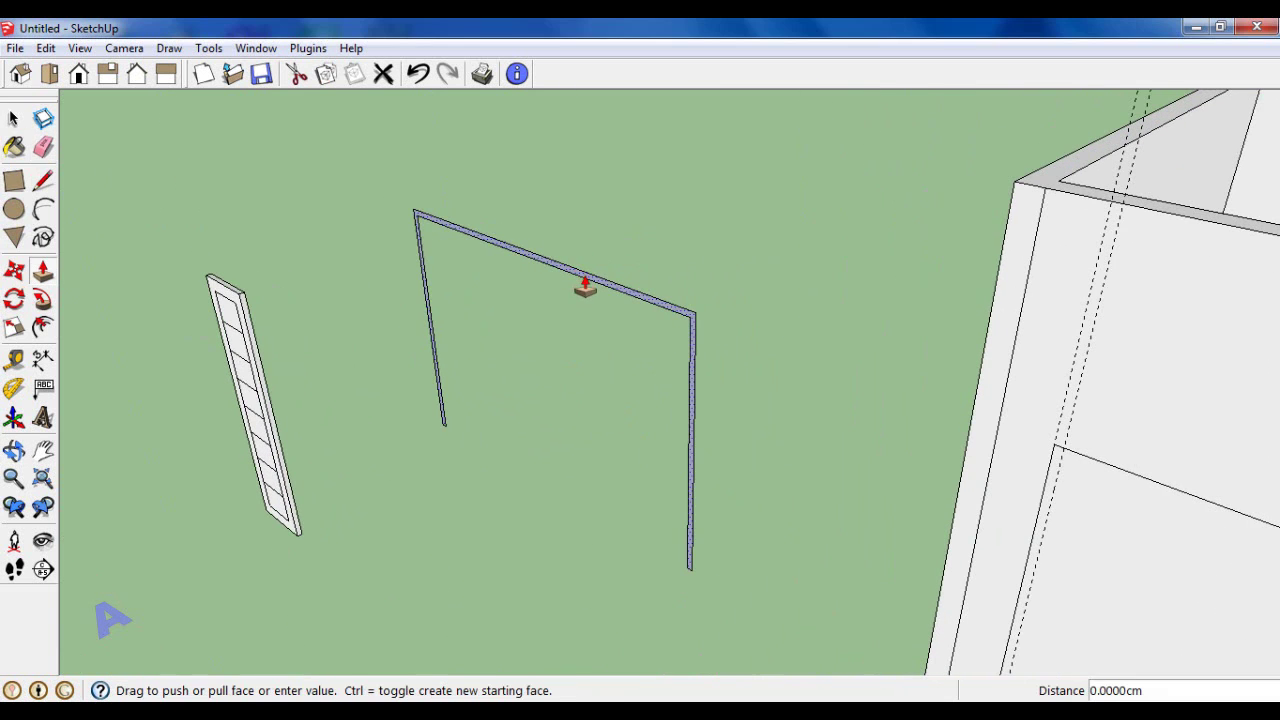
{"action": "type", "text": "15.0000"}
{"action": "key", "text": "Return"}
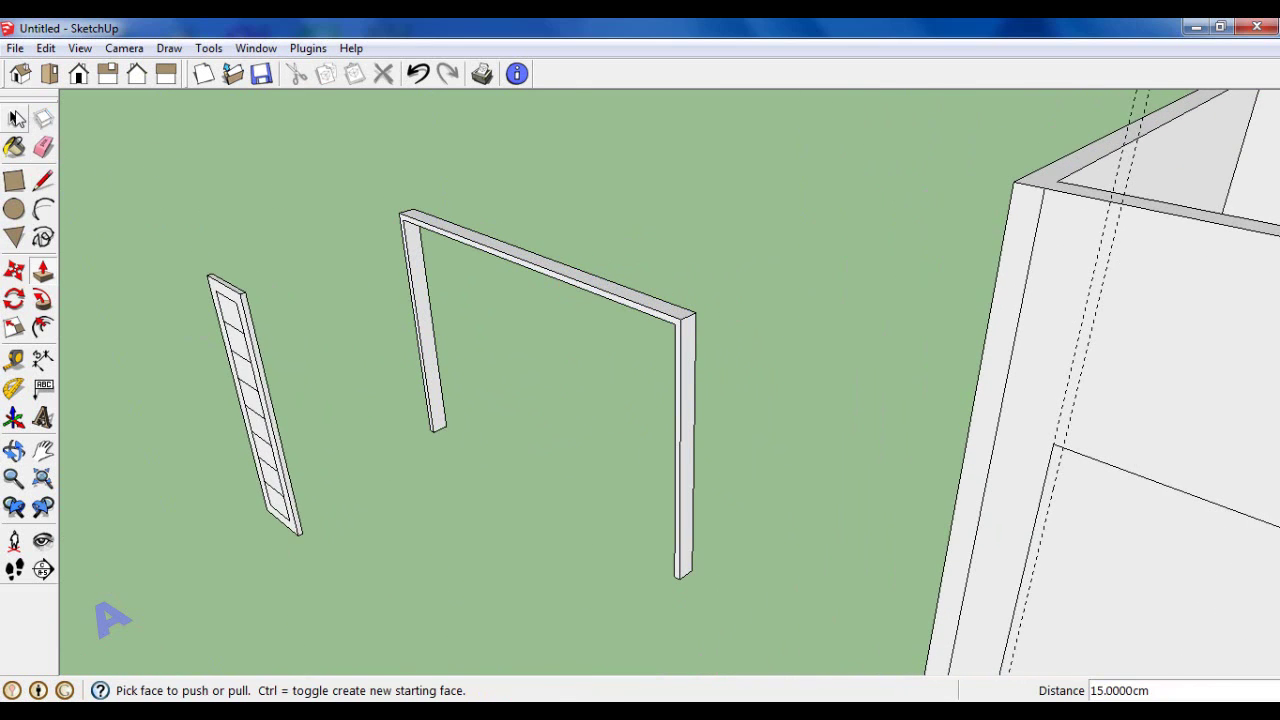
{"action": "key", "text": "space"}
Step: Offset the narrow panel's back face inward and start drawing its inset pane rectangles
{"action": "mouse_move", "coordinate": [677, 357]}
{"action": "middle_mouse_down"}
{"action": "mouse_move", "coordinate": [219, 383]}
{"action": "mouse_move", "coordinate": [569, 329]}
{"action": "mouse_move", "coordinate": [890, 233]}
{"action": "middle_mouse_up"}
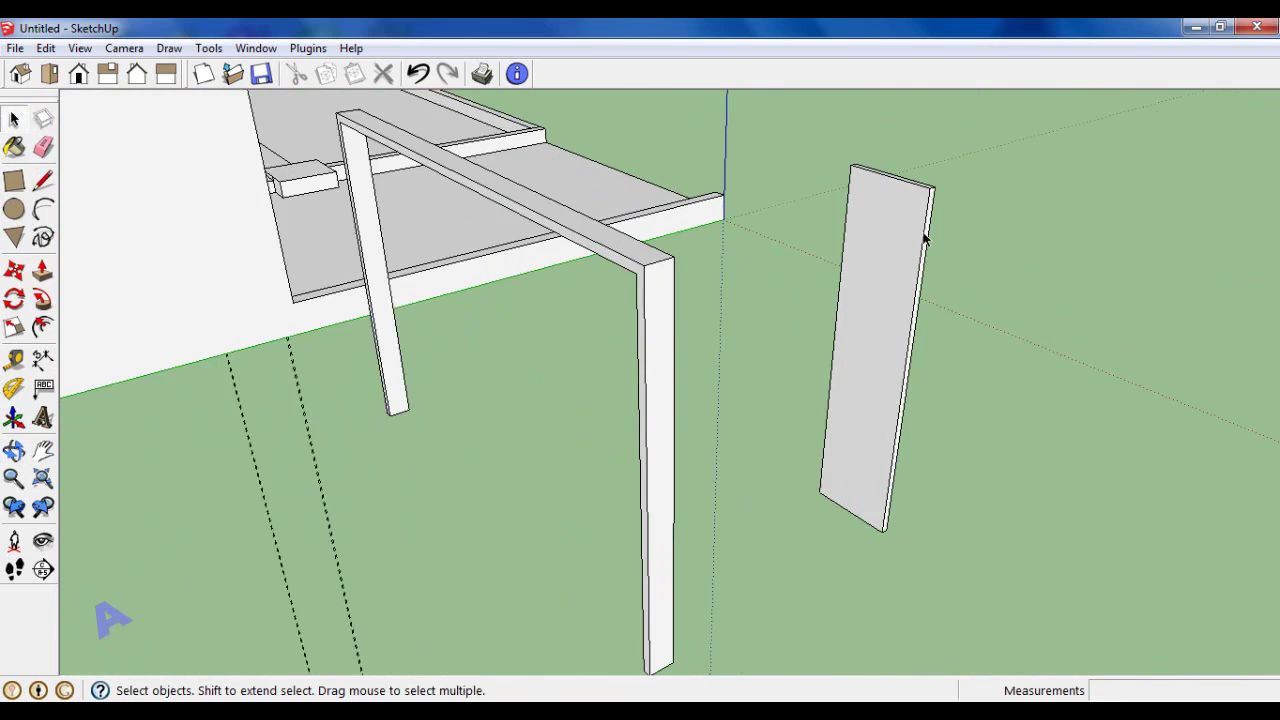
{"action": "key", "text": "f"}
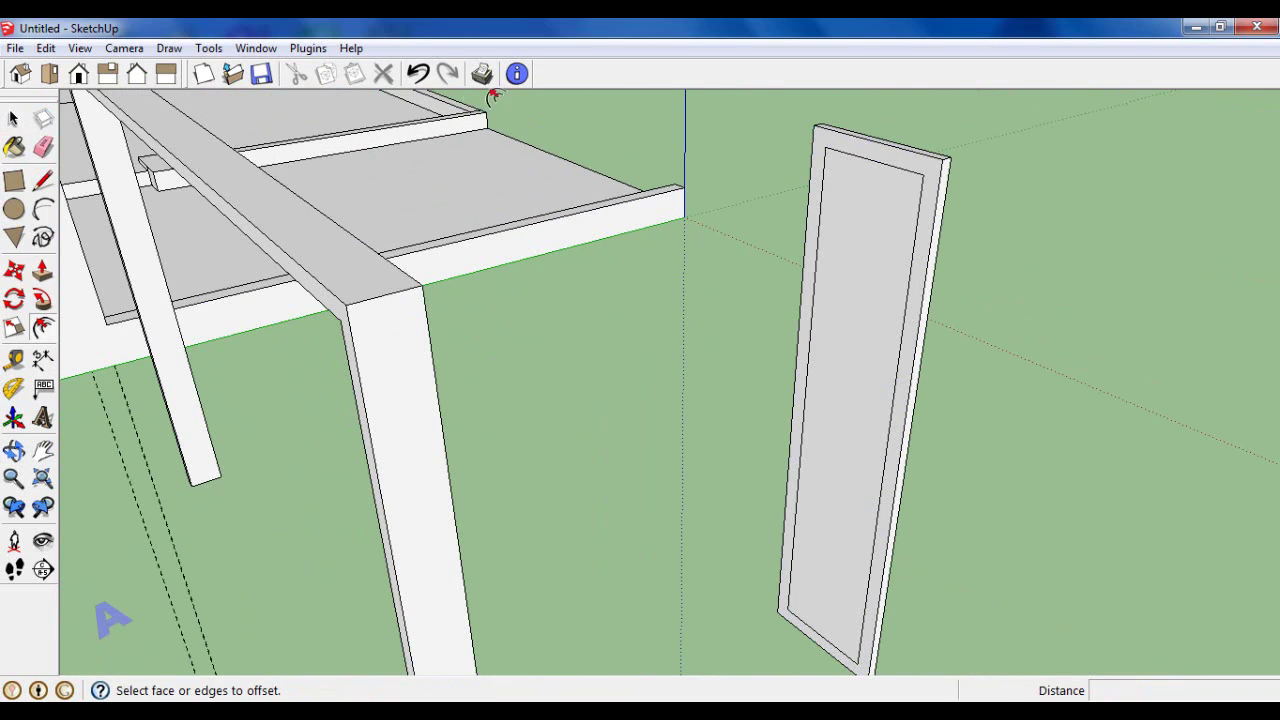
{"action": "left_click", "coordinate": [866, 166]}
{"action": "type", "text": "19"}
{"action": "key", "text": "Return"}
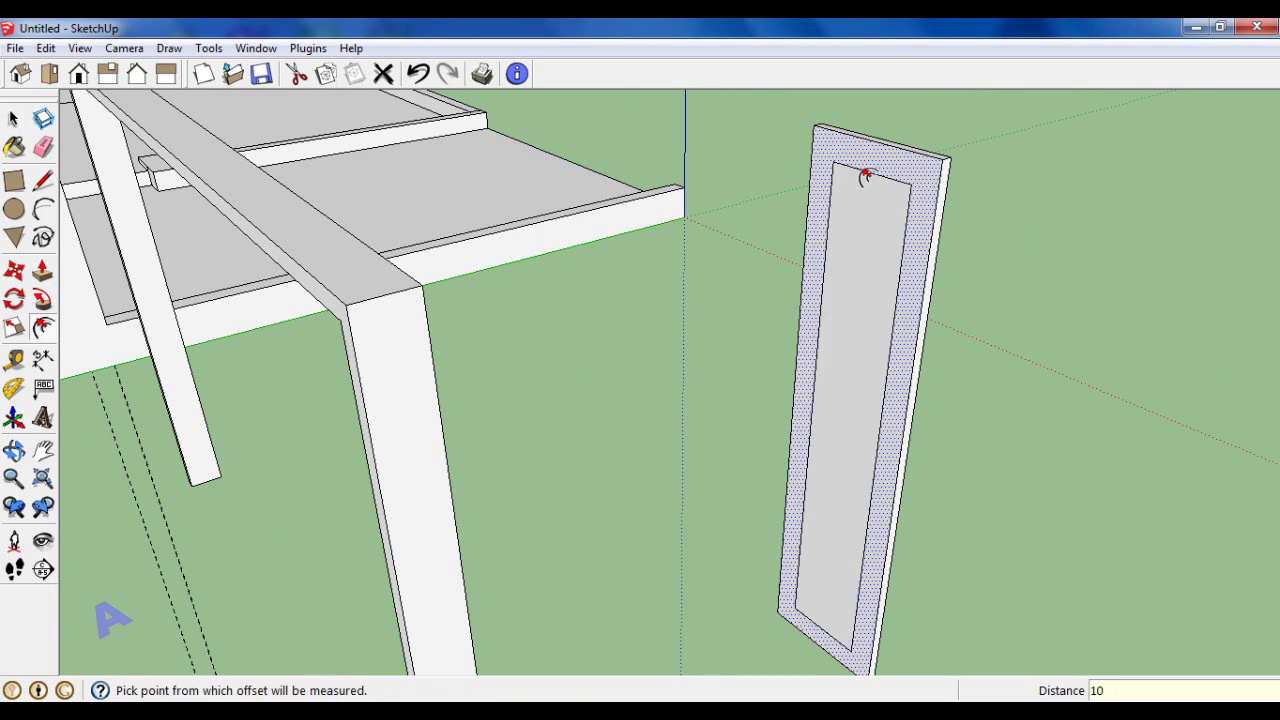
{"action": "key", "text": "r"}
{"action": "left_click", "coordinate": [833, 161]}
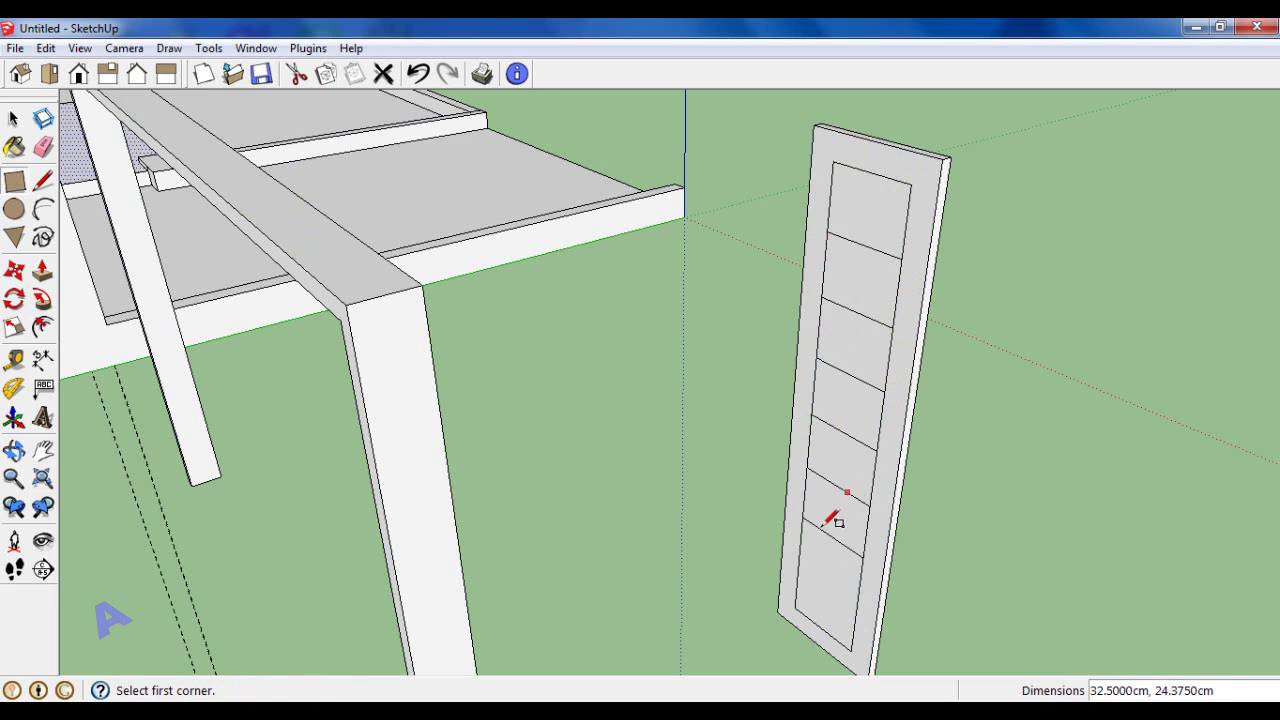
Step: Make the narrow panel's geometry into a group
{"action": "middle_click_drag", "start_coordinate": [700, 300], "coordinate": [328, 312]}
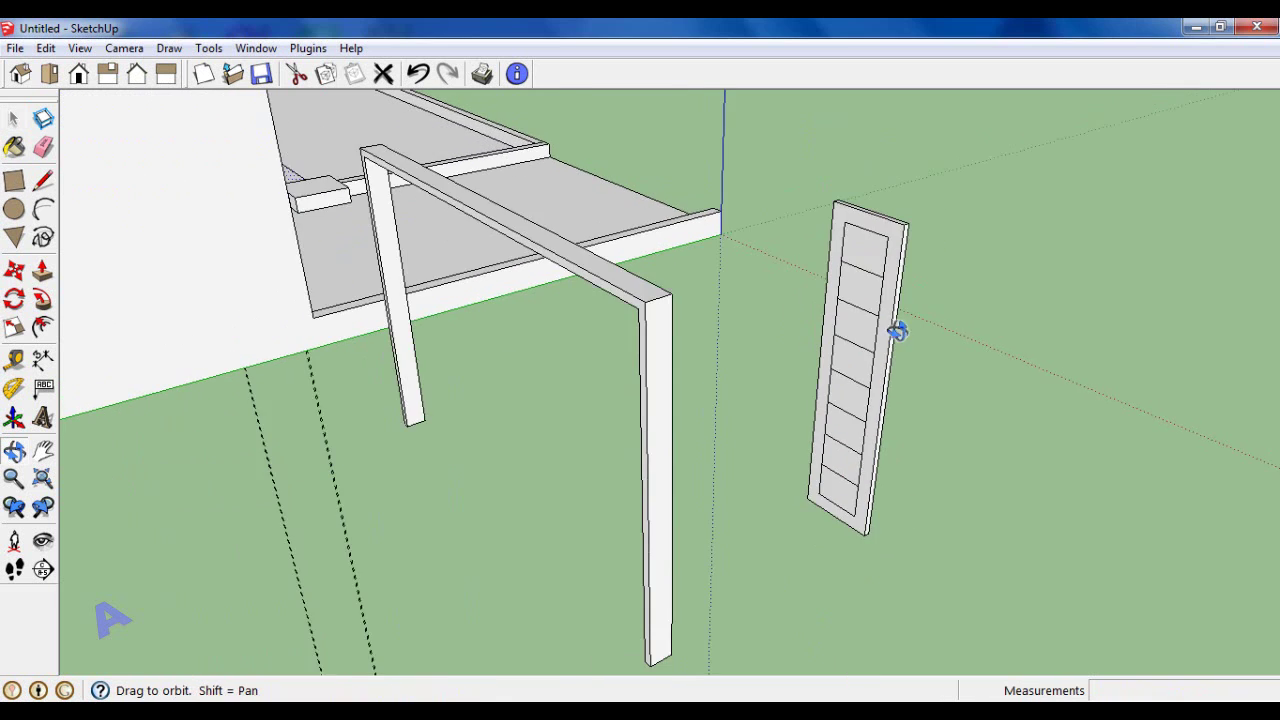
{"action": "left_click_drag", "start_coordinate": [628, 446], "coordinate": [631, 421]}
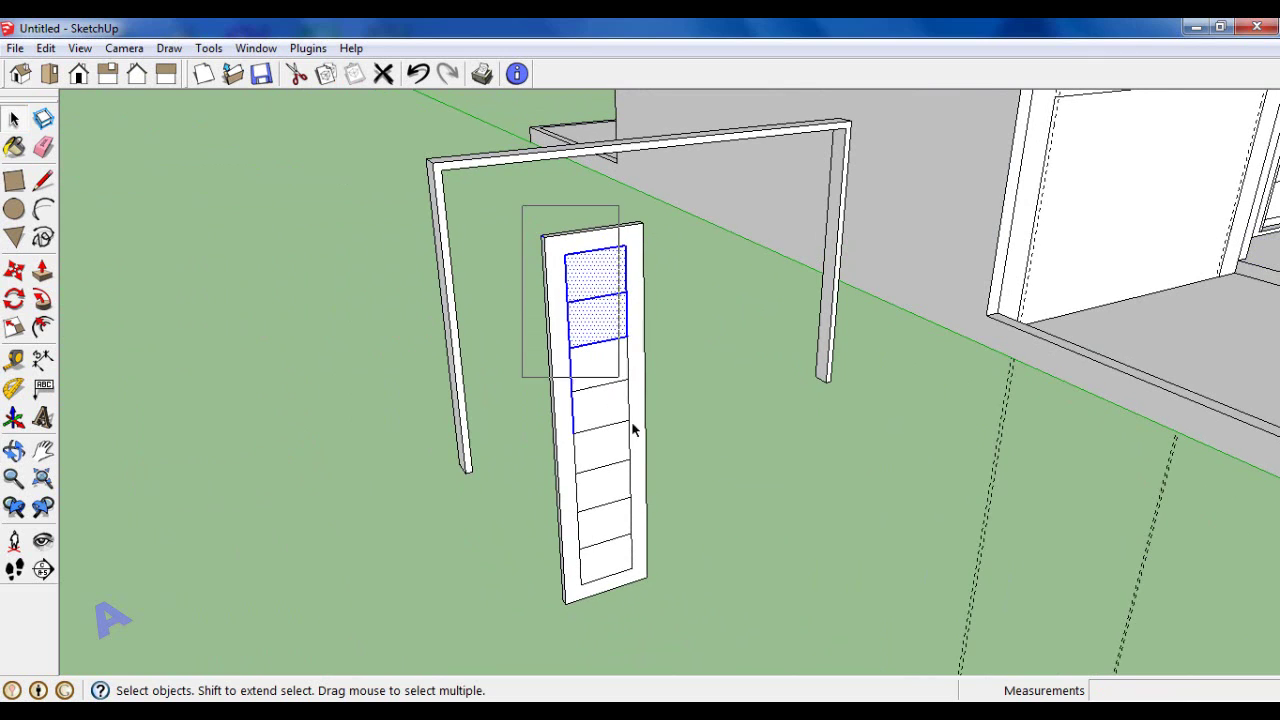
{"action": "triple_click", "coordinate": [645, 550]}
{"action": "right_click", "coordinate": [618, 472]}
{"action": "left_click", "coordinate": [697, 311]}
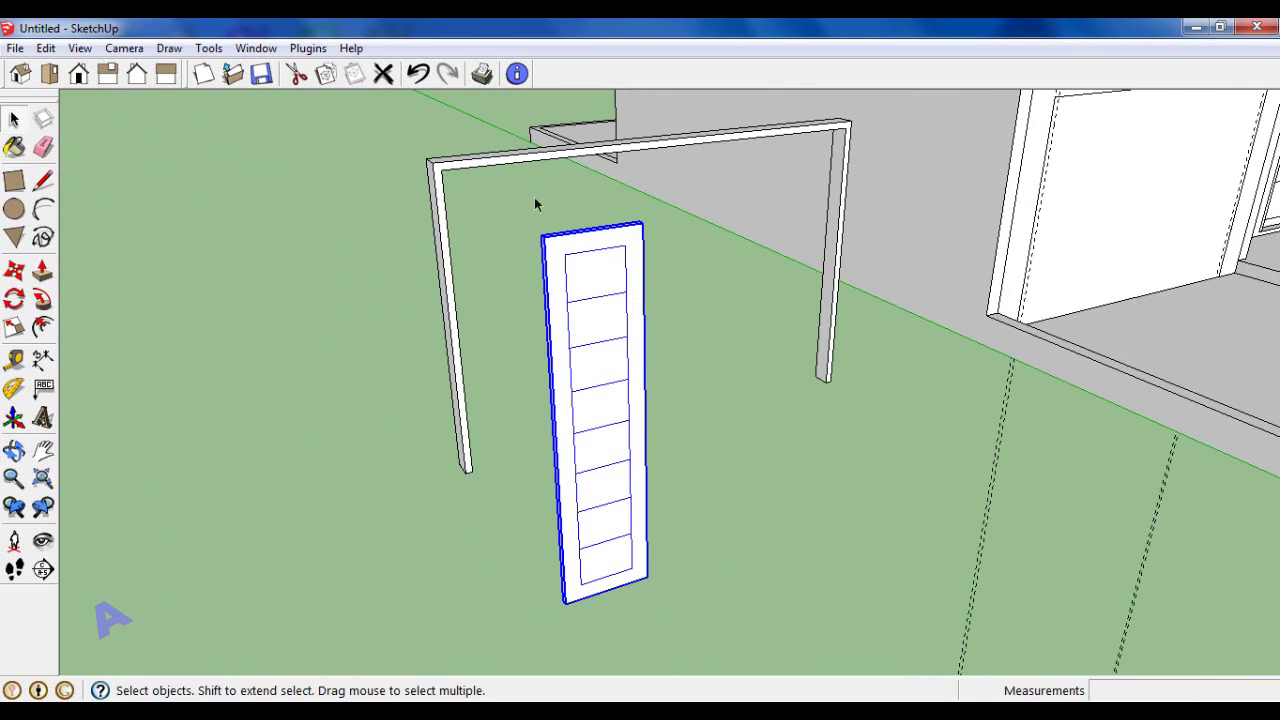
Step: Make the three-sided opening frame into a group
{"action": "mouse_move", "coordinate": [534, 197]}
{"action": "middle_mouse_down"}
{"action": "mouse_move", "coordinate": [566, 400]}
{"action": "mouse_move", "coordinate": [540, 357]}
{"action": "mouse_move", "coordinate": [195, 300]}
{"action": "middle_mouse_up"}
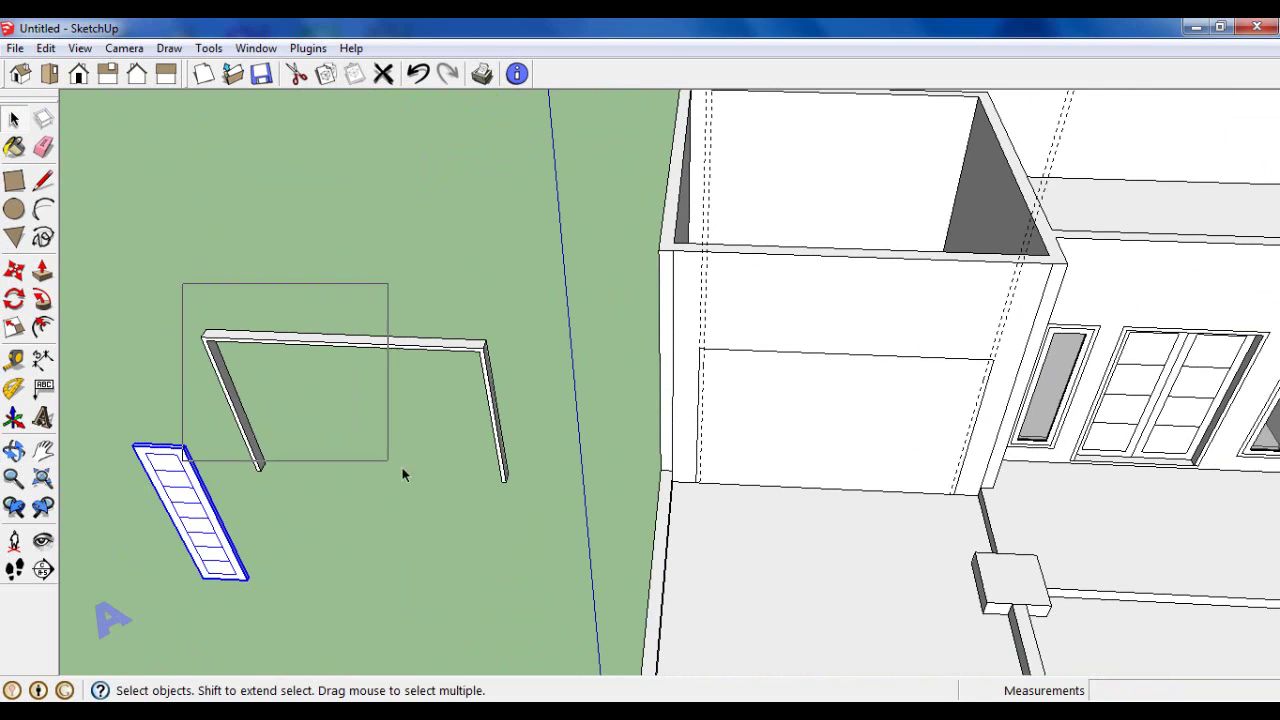
{"action": "left_click_drag", "start_coordinate": [402, 474], "coordinate": [534, 506]}
{"action": "mouse_move", "coordinate": [534, 506]}
{"action": "middle_mouse_down"}
{"action": "mouse_move", "coordinate": [316, 240]}
{"action": "mouse_move", "coordinate": [366, 293]}
{"action": "middle_mouse_up"}
{"action": "right_click", "coordinate": [491, 392]}
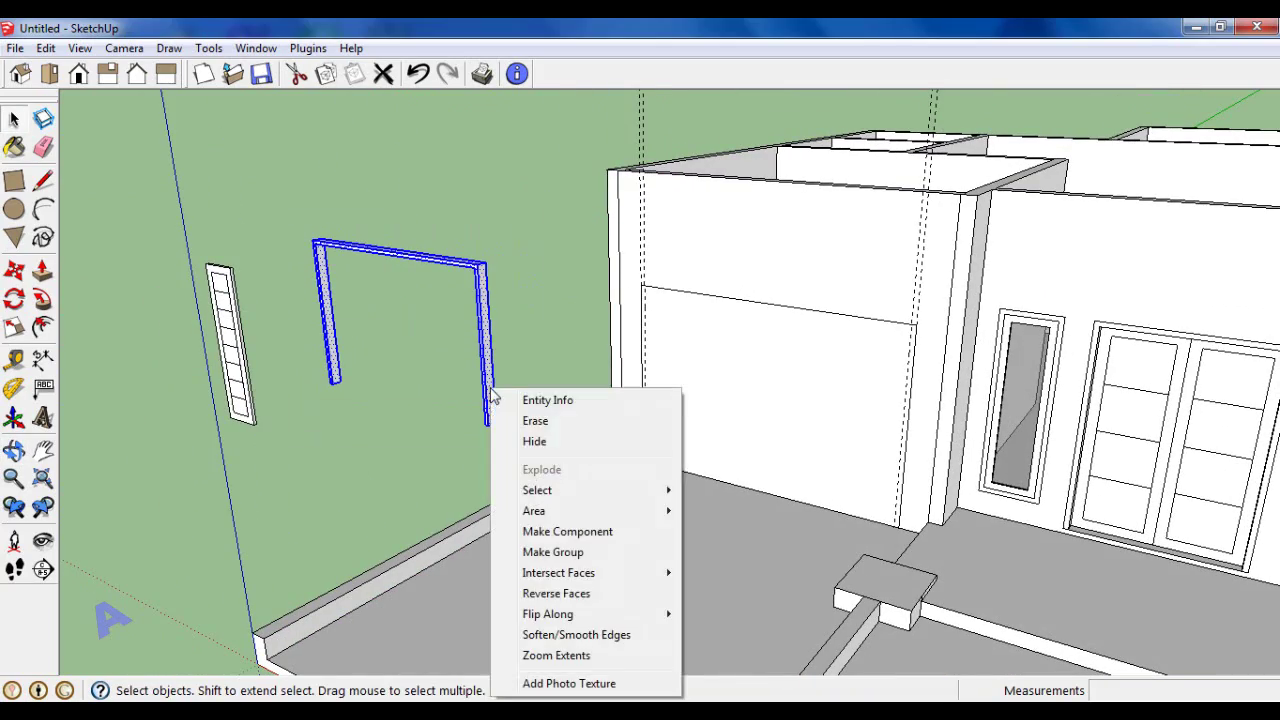
{"action": "left_click", "coordinate": [588, 554]}
{"action": "mouse_move", "coordinate": [588, 554]}
{"action": "middle_mouse_down"}
{"action": "mouse_move", "coordinate": [537, 366]}
{"action": "mouse_move", "coordinate": [494, 380]}
{"action": "mouse_move", "coordinate": [916, 415]}
{"action": "mouse_move", "coordinate": [1108, 394]}
{"action": "middle_mouse_up"}
{"action": "scroll", "coordinate": [1090, 400], "scroll_direction": "up", "scroll_amount": 3}
Step: Move the grouped panel beside the frame and copy it 52.5 cm along
{"action": "left_click", "coordinate": [25, 265]}
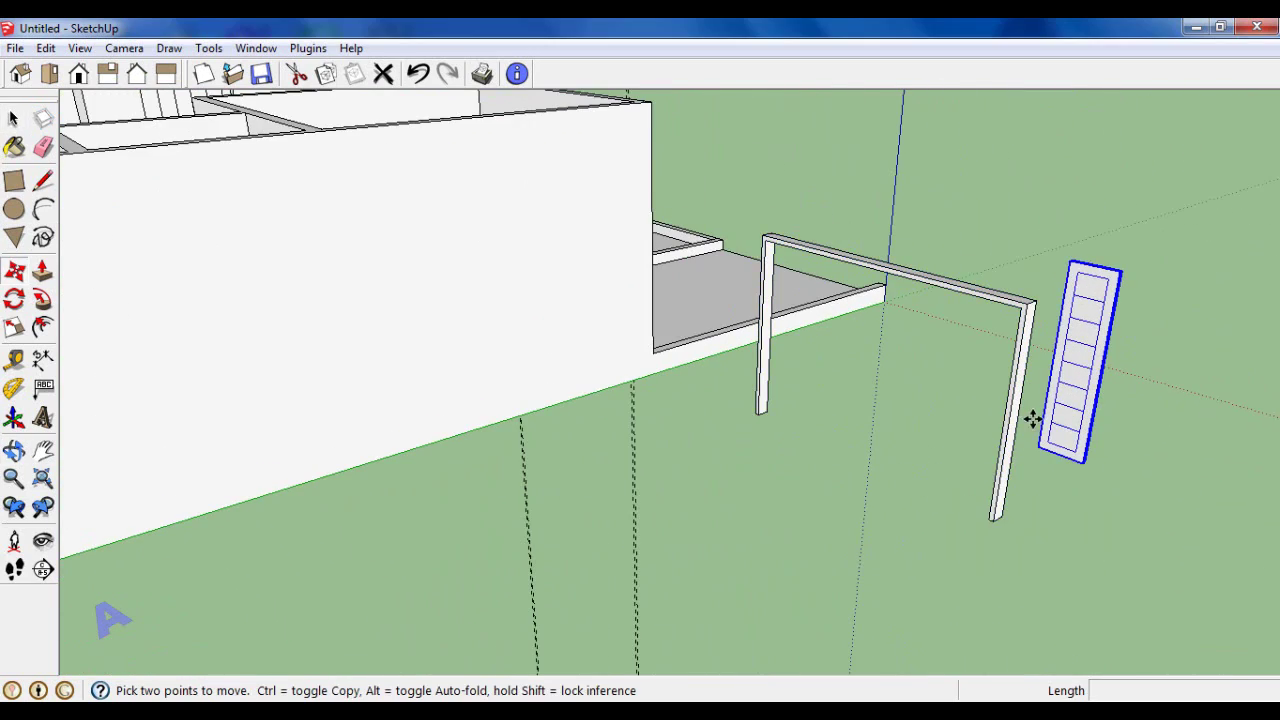
{"action": "scroll", "coordinate": [1034, 420], "scroll_direction": "up", "scroll_amount": 3}
{"action": "left_click", "coordinate": [1046, 466]}
{"action": "scroll", "coordinate": [527, 420], "scroll_direction": "up", "scroll_amount": 2}
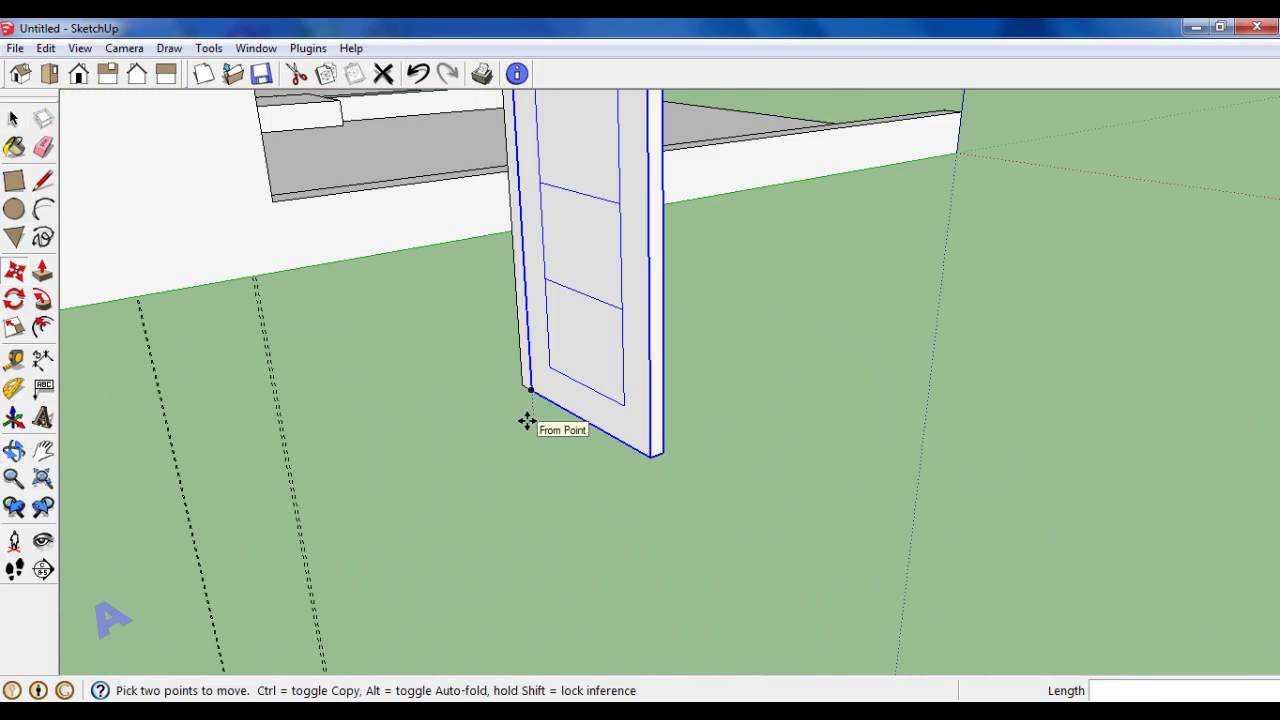
{"action": "left_click", "coordinate": [536, 392]}
{"action": "left_click", "coordinate": [652, 455]}
{"action": "left_click", "coordinate": [652, 458]}
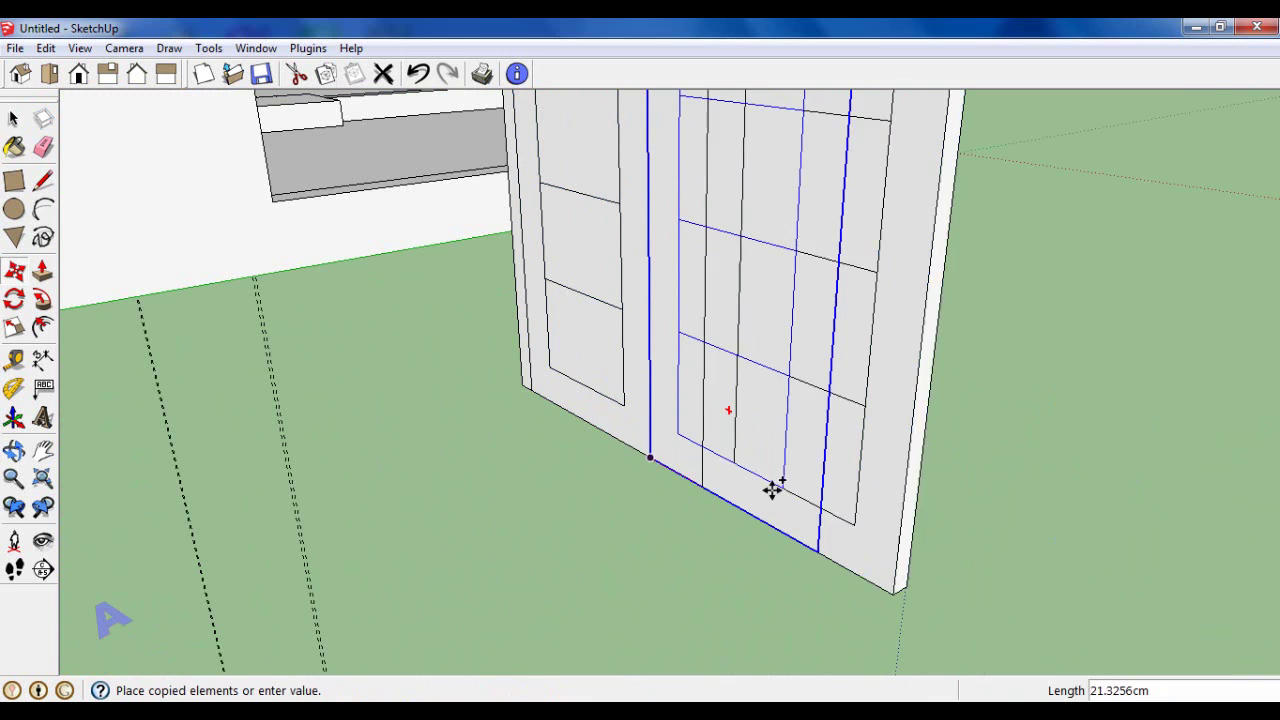
{"action": "type", "text": "52.5"}
{"action": "key", "text": "Return"}
{"action": "scroll", "coordinate": [459, 364], "scroll_direction": "down", "scroll_amount": 3}
Step: Add further panel copies to complete the six-strip garage door row
{"action": "left_click", "coordinate": [507, 335]}
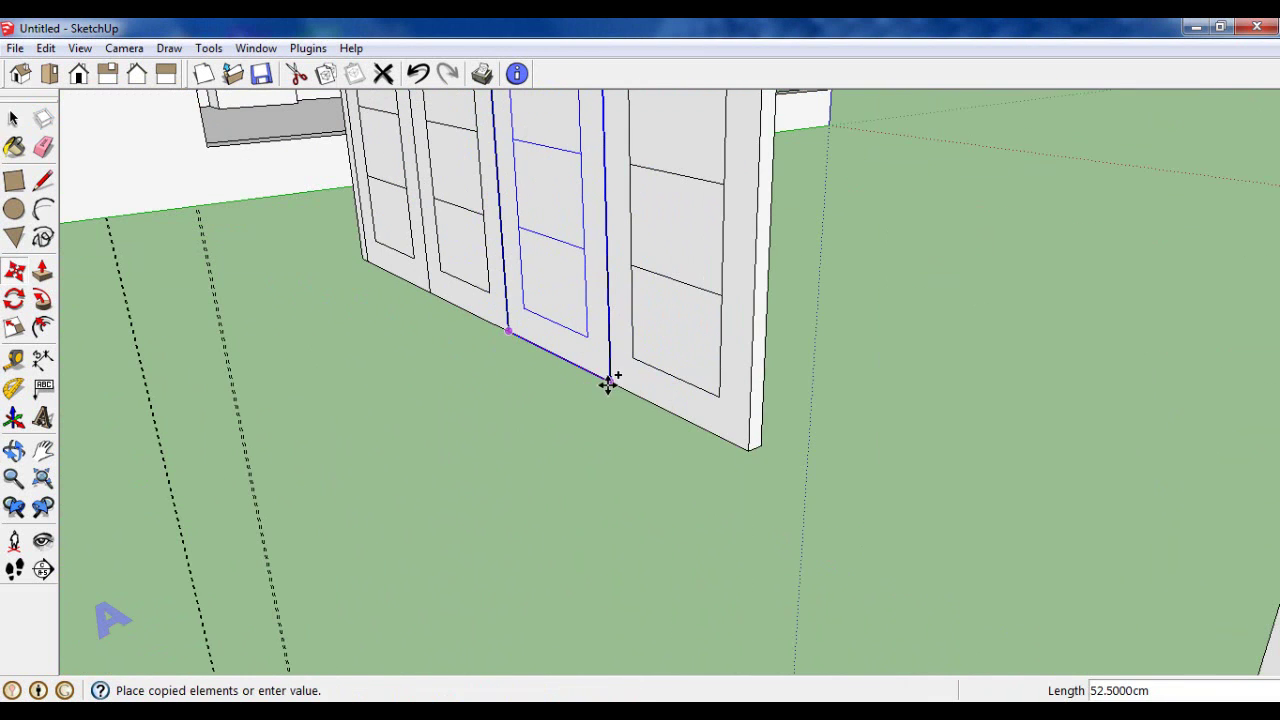
{"action": "left_click", "coordinate": [606, 380]}
{"action": "left_click", "coordinate": [610, 381]}
{"action": "left_click", "coordinate": [752, 451]}
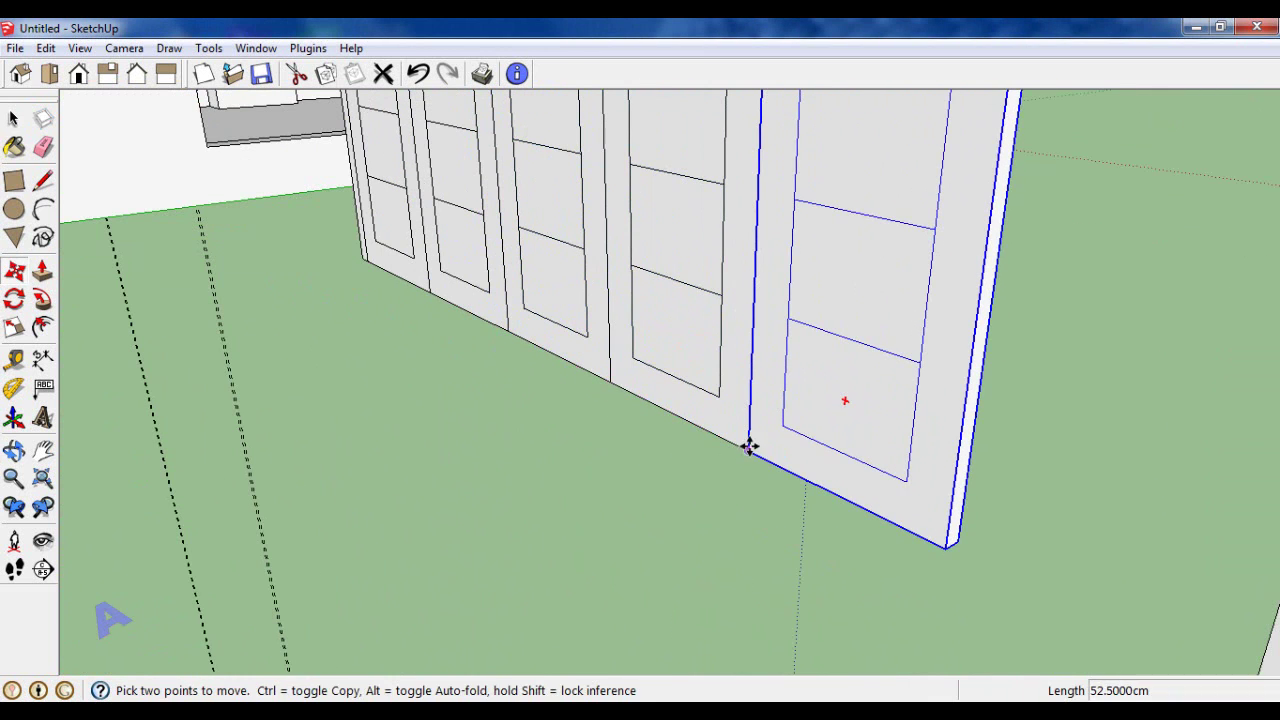
{"action": "left_click", "coordinate": [749, 443]}
{"action": "left_click", "coordinate": [954, 546]}
{"action": "scroll", "coordinate": [737, 414], "scroll_direction": "down", "scroll_amount": 5}
{"action": "mouse_move", "coordinate": [737, 414]}
{"action": "middle_mouse_down"}
{"action": "mouse_move", "coordinate": [286, 451]}
{"action": "mouse_move", "coordinate": [400, 430]}
{"action": "middle_mouse_up"}
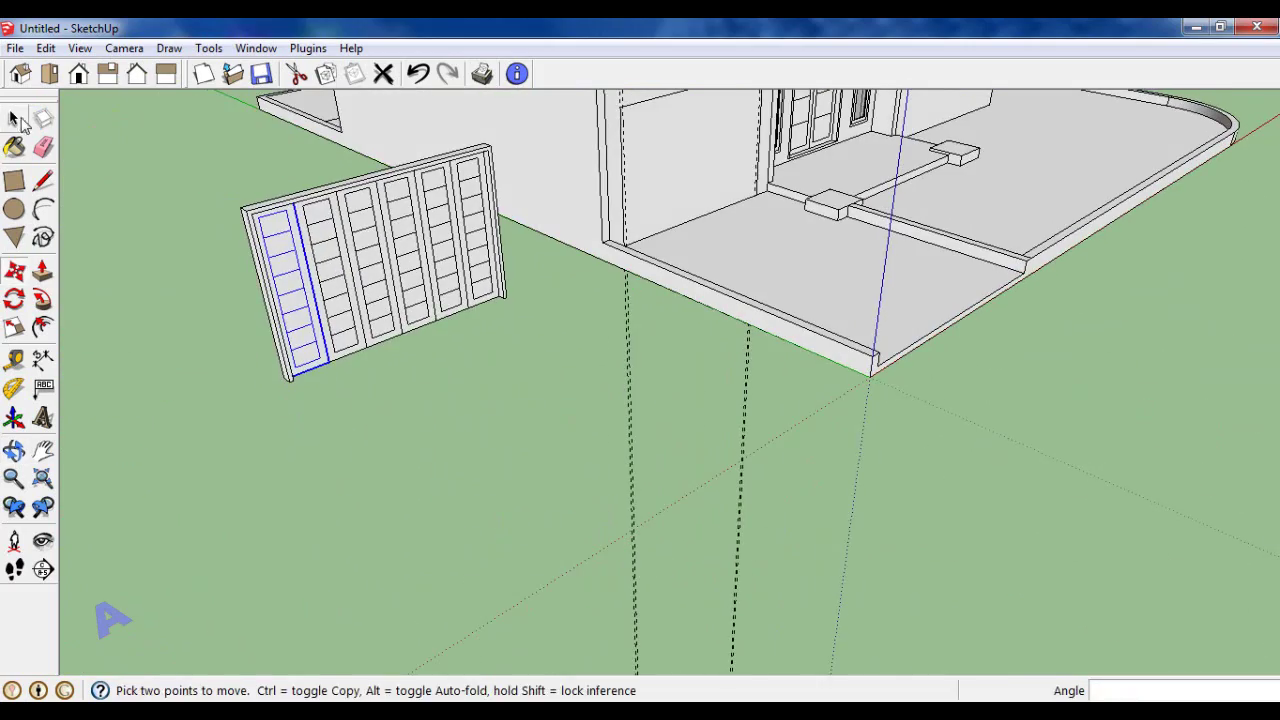
{"action": "key", "text": "space"}
{"action": "scroll", "coordinate": [705, 434], "scroll_direction": "down", "scroll_amount": 2}
{"action": "mouse_move", "coordinate": [705, 434]}
{"action": "middle_mouse_down"}
{"action": "mouse_move", "coordinate": [323, 408]}
{"action": "mouse_move", "coordinate": [575, 447]}
{"action": "middle_mouse_up"}
Step: Erase the old guide lines on the garage wall
{"action": "scroll", "coordinate": [523, 194], "scroll_direction": "up", "scroll_amount": 4}
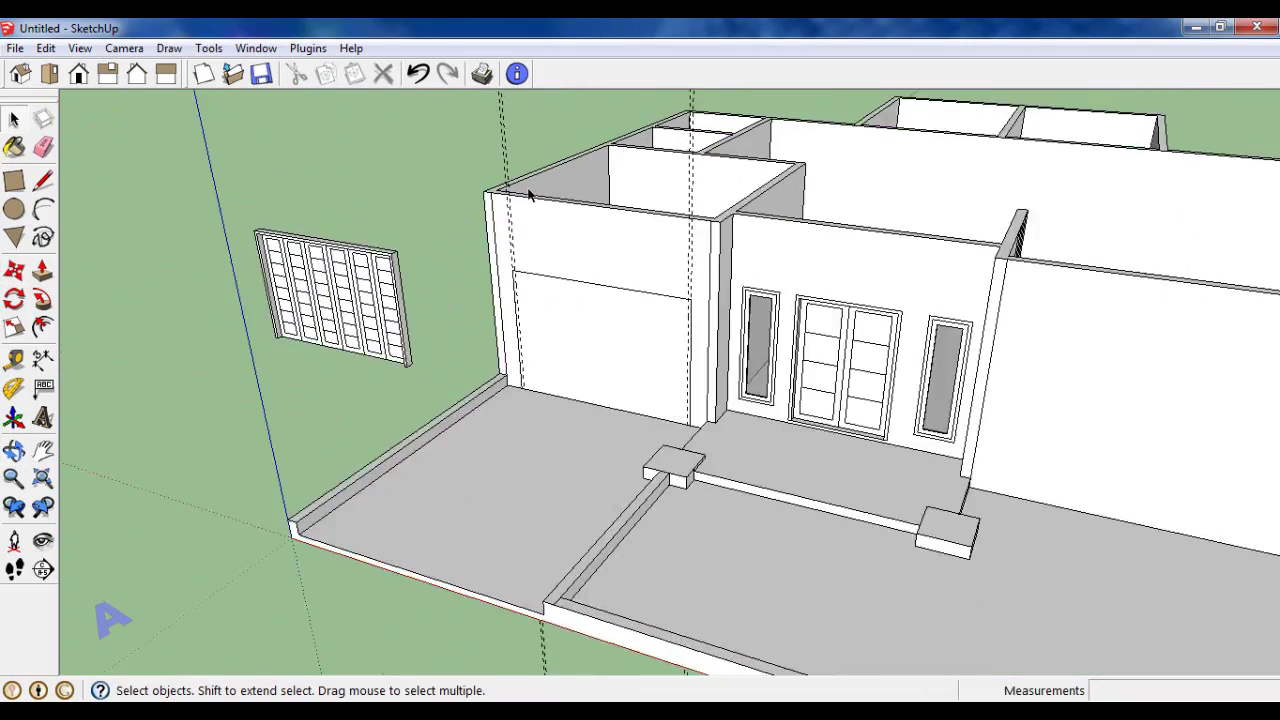
{"action": "scroll", "coordinate": [523, 194], "scroll_direction": "up", "scroll_amount": 1}
{"action": "key", "text": "e"}
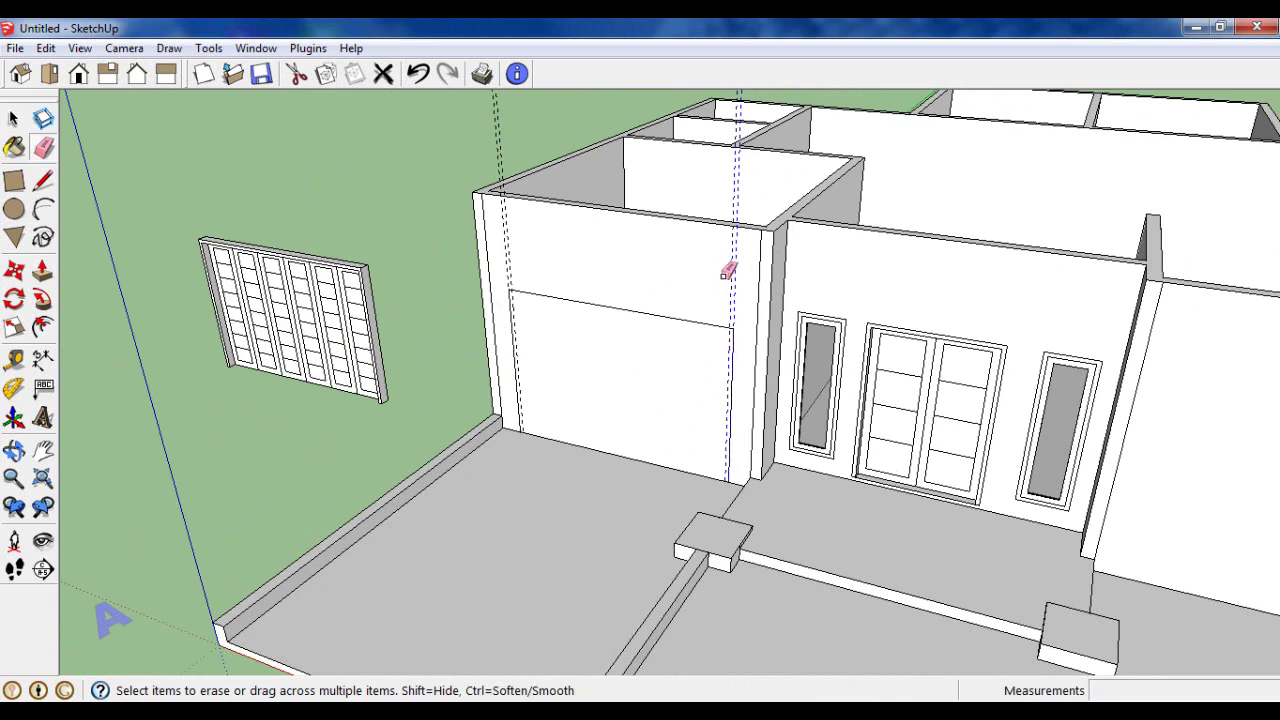
{"action": "left_click", "coordinate": [511, 262]}
{"action": "scroll", "coordinate": [511, 262], "scroll_direction": "down", "scroll_amount": 3}
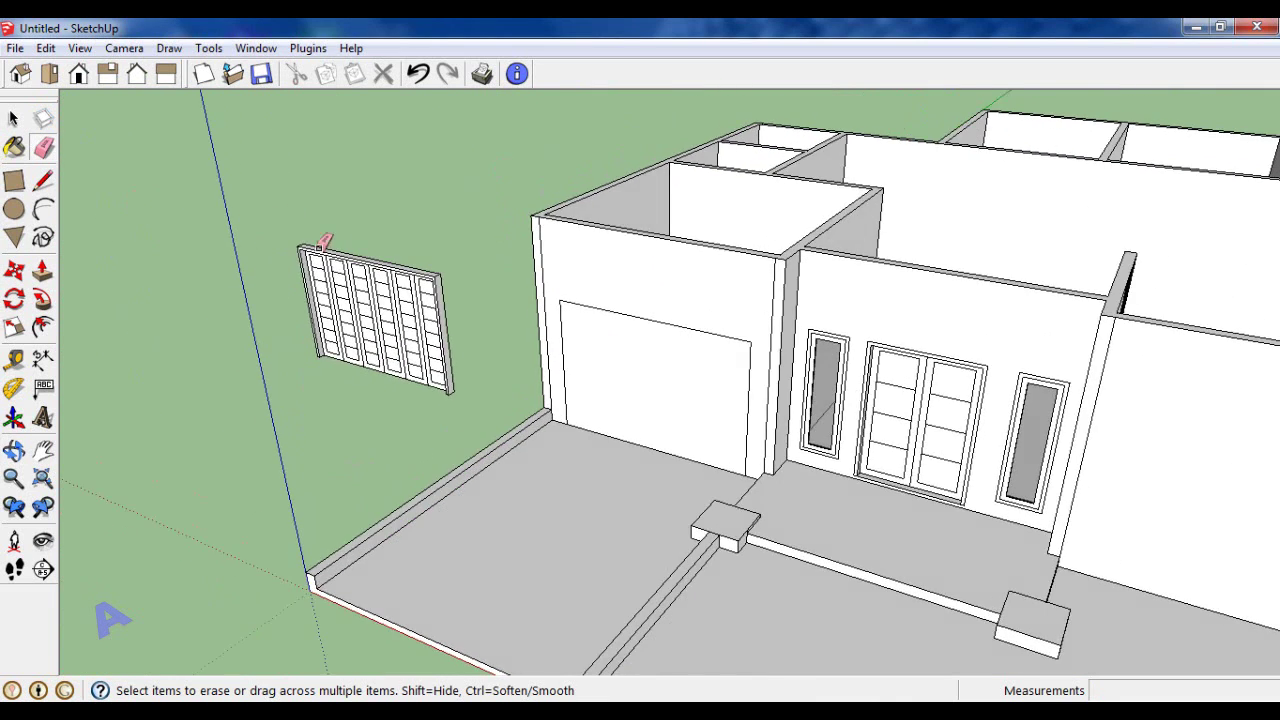
{"action": "scroll", "coordinate": [329, 251], "scroll_direction": "up", "scroll_amount": 3}
Step: Place new vertical guides across the garage wall, undoing one misplaced guide
{"action": "left_click", "coordinate": [14, 359]}
{"action": "scroll", "coordinate": [790, 460], "scroll_direction": "up", "scroll_amount": 2}
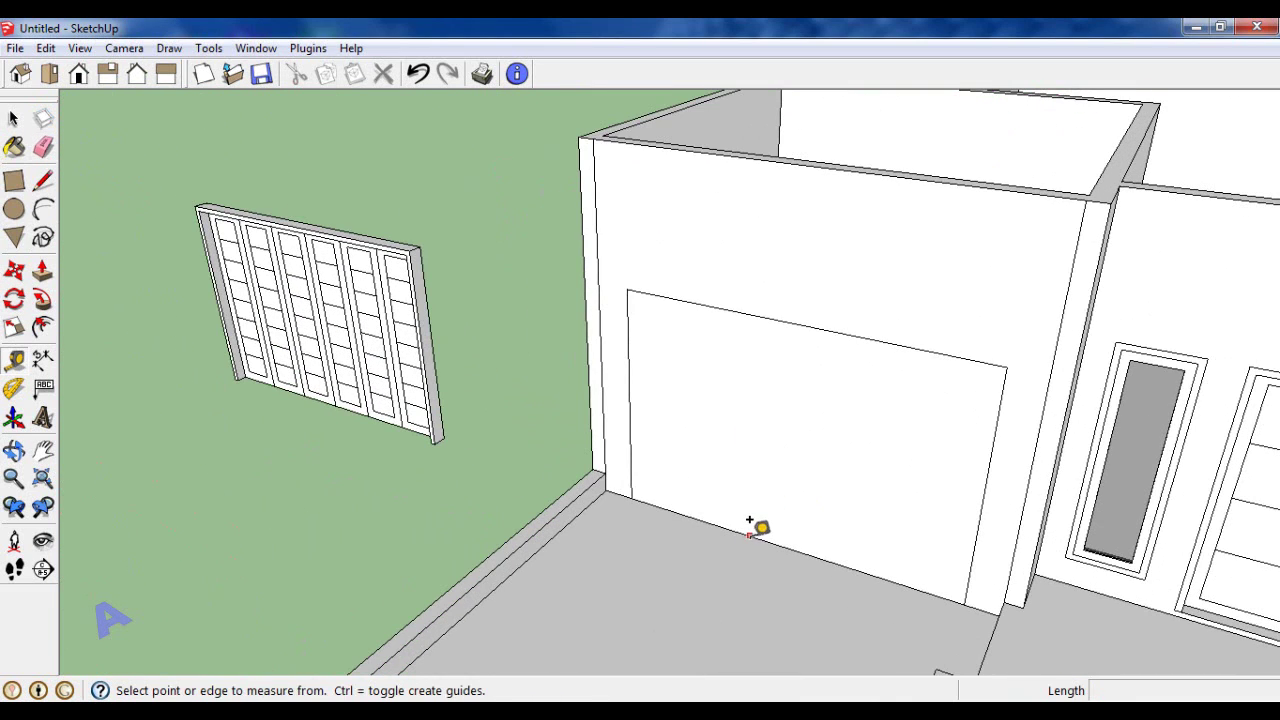
{"action": "left_click", "coordinate": [750, 535]}
{"action": "type", "text": "15"}
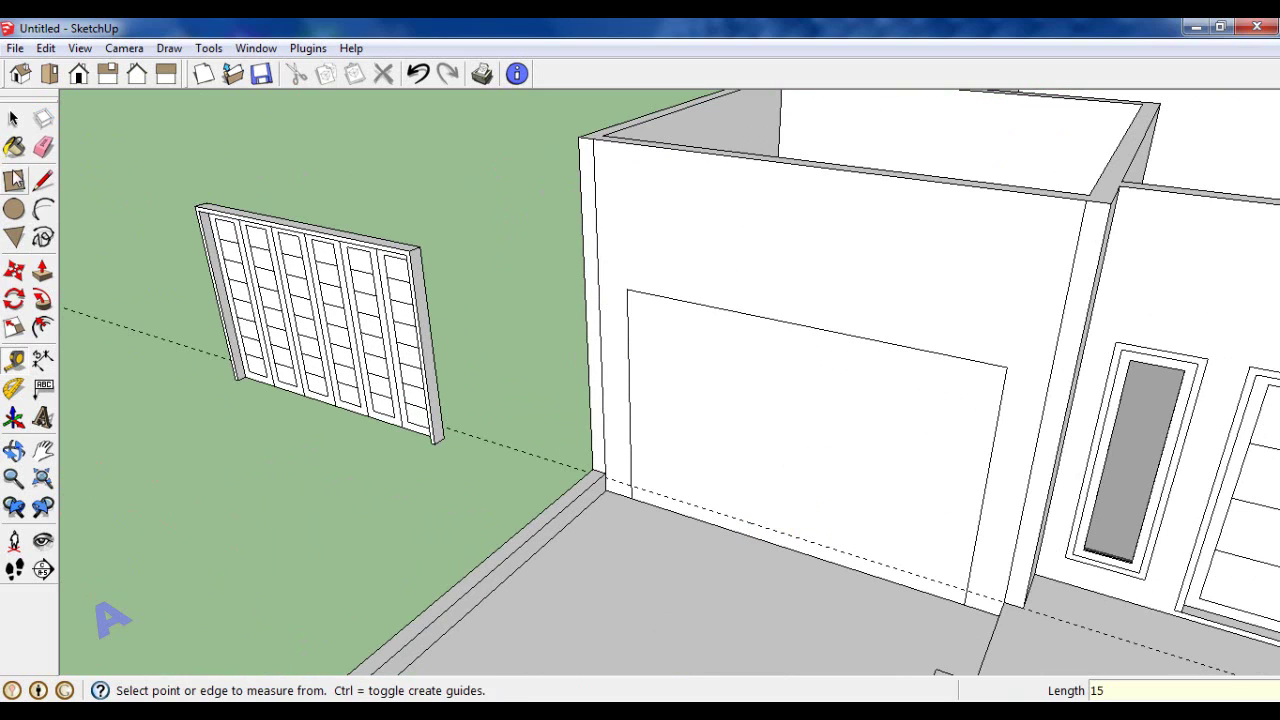
{"action": "left_click", "coordinate": [600, 164]}
{"action": "left_click", "coordinate": [827, 157]}
{"action": "left_click", "coordinate": [418, 74]}
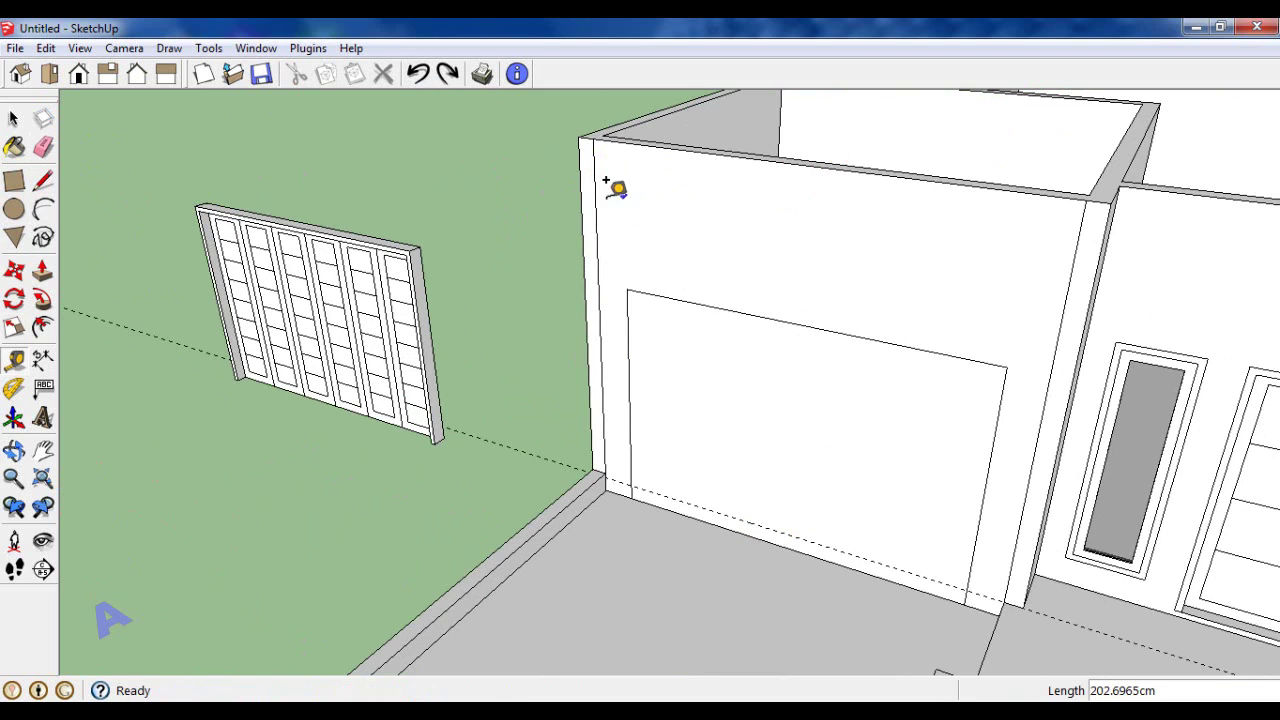
{"action": "left_click", "coordinate": [596, 190]}
{"action": "left_click", "coordinate": [812, 160]}
Step: Erase the opening's left and top edges and add a horizontal guide 215 cm up
{"action": "left_click", "coordinate": [43, 147]}
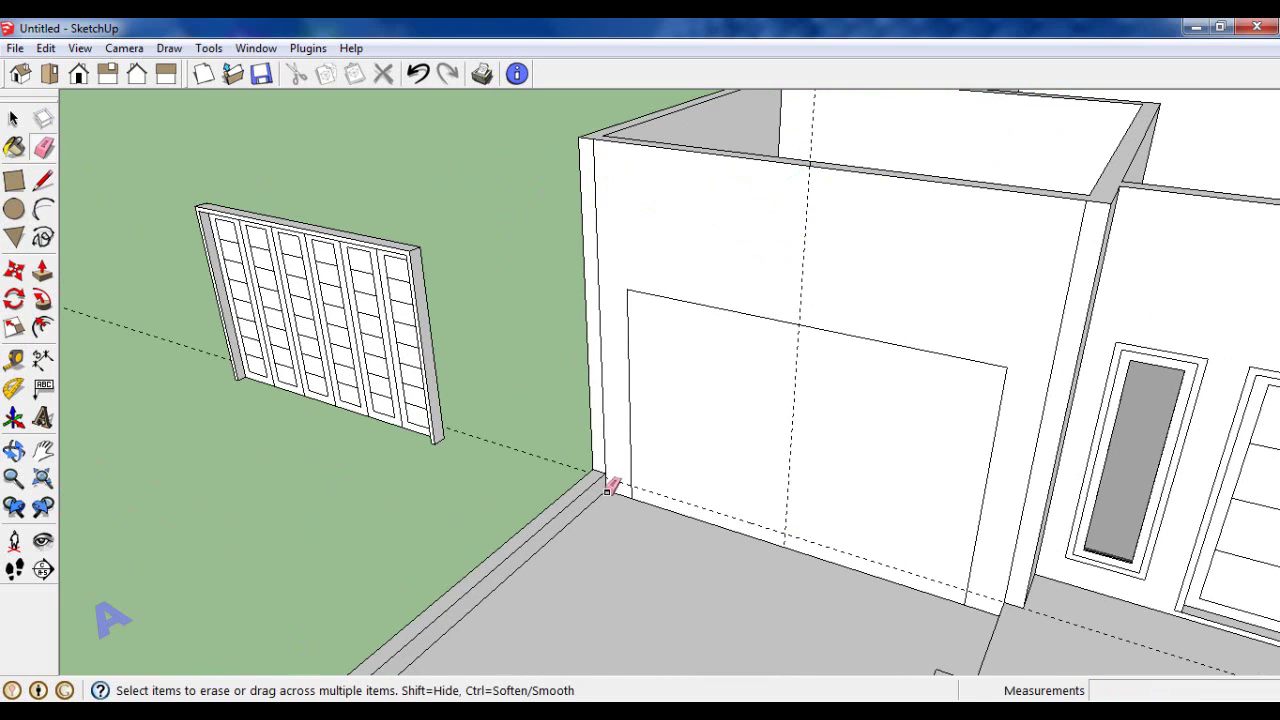
{"action": "left_click_drag", "start_coordinate": [580, 288], "coordinate": [1003, 405]}
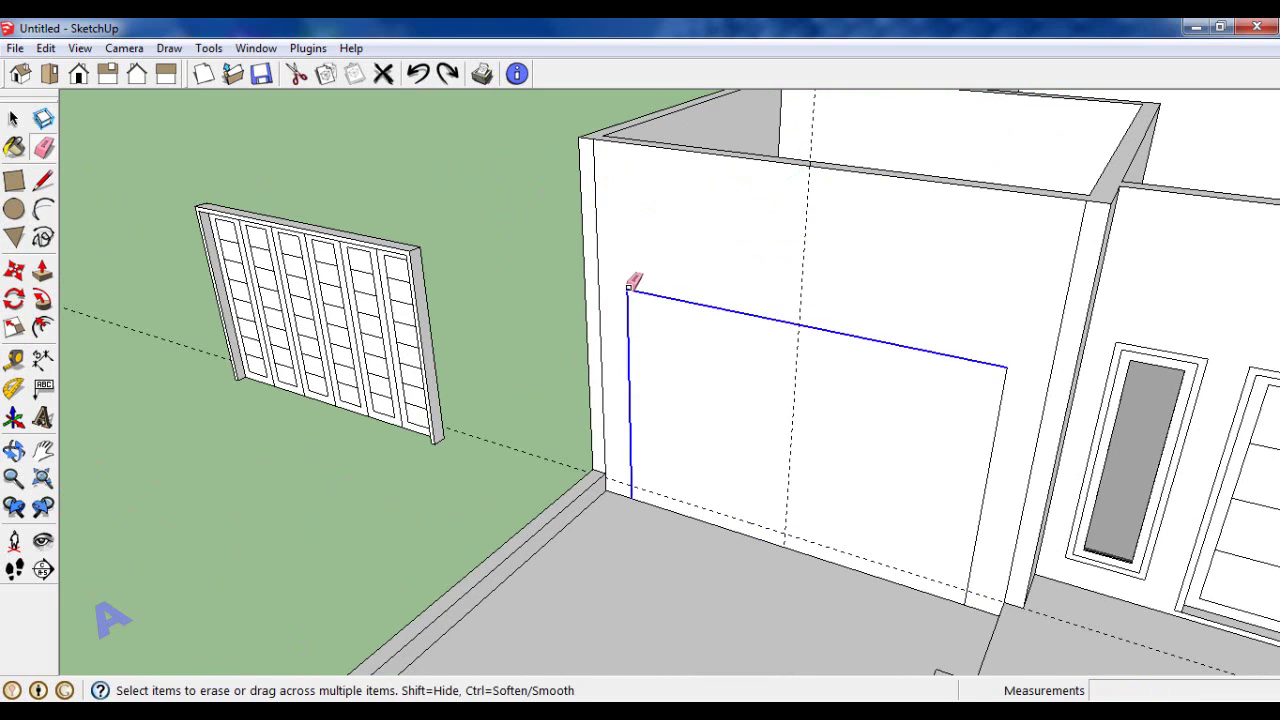
{"action": "left_click", "coordinate": [13, 118]}
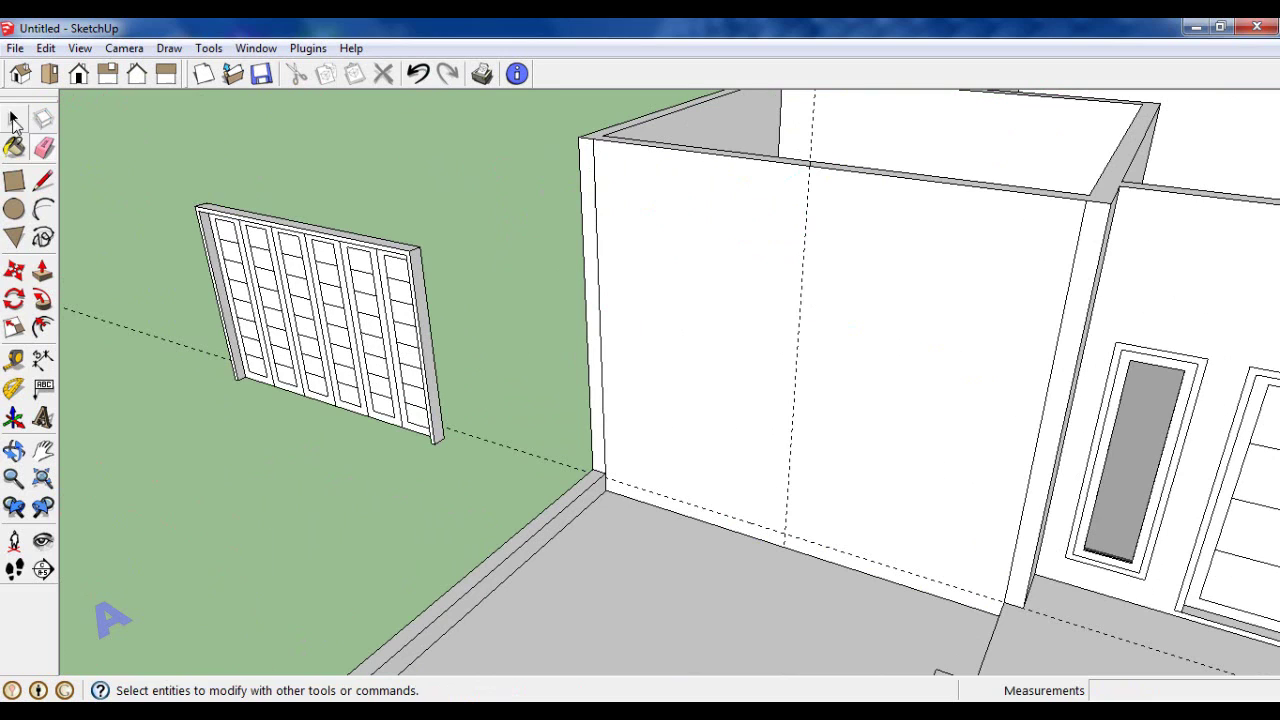
{"action": "left_click", "coordinate": [14, 358]}
{"action": "left_click", "coordinate": [737, 517]}
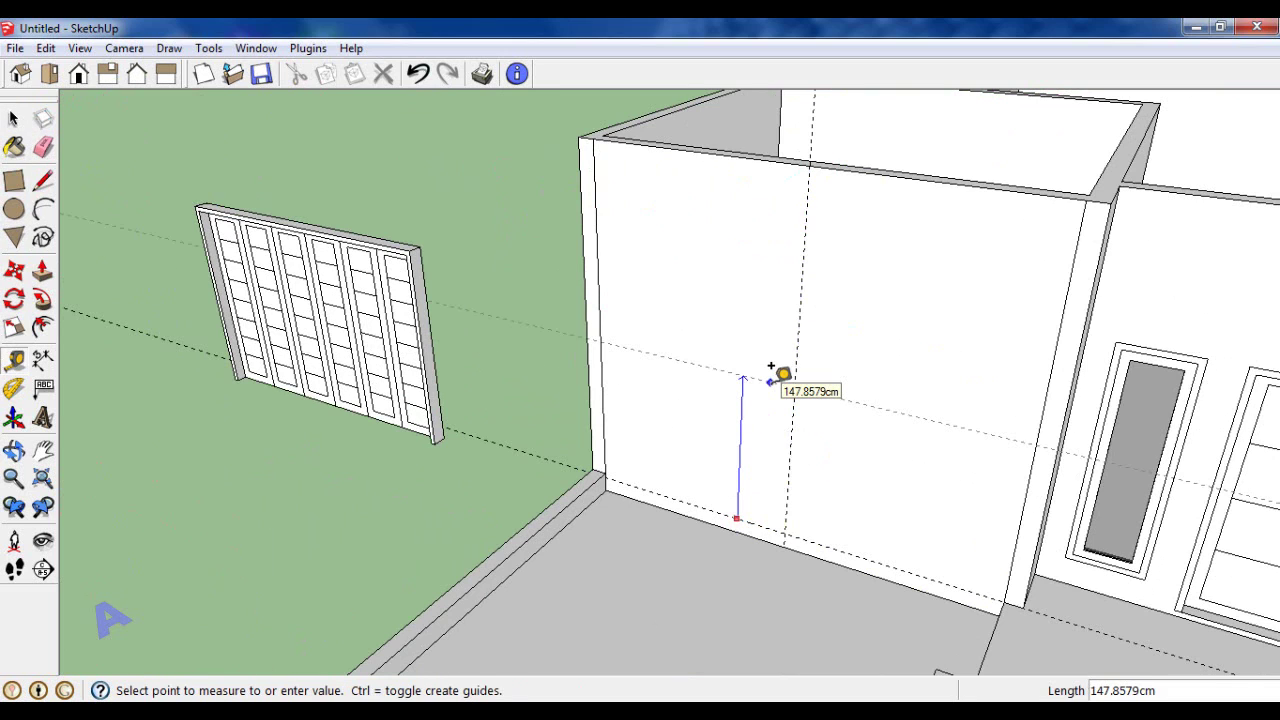
{"action": "type", "text": "215"}
{"action": "key", "text": "Return"}
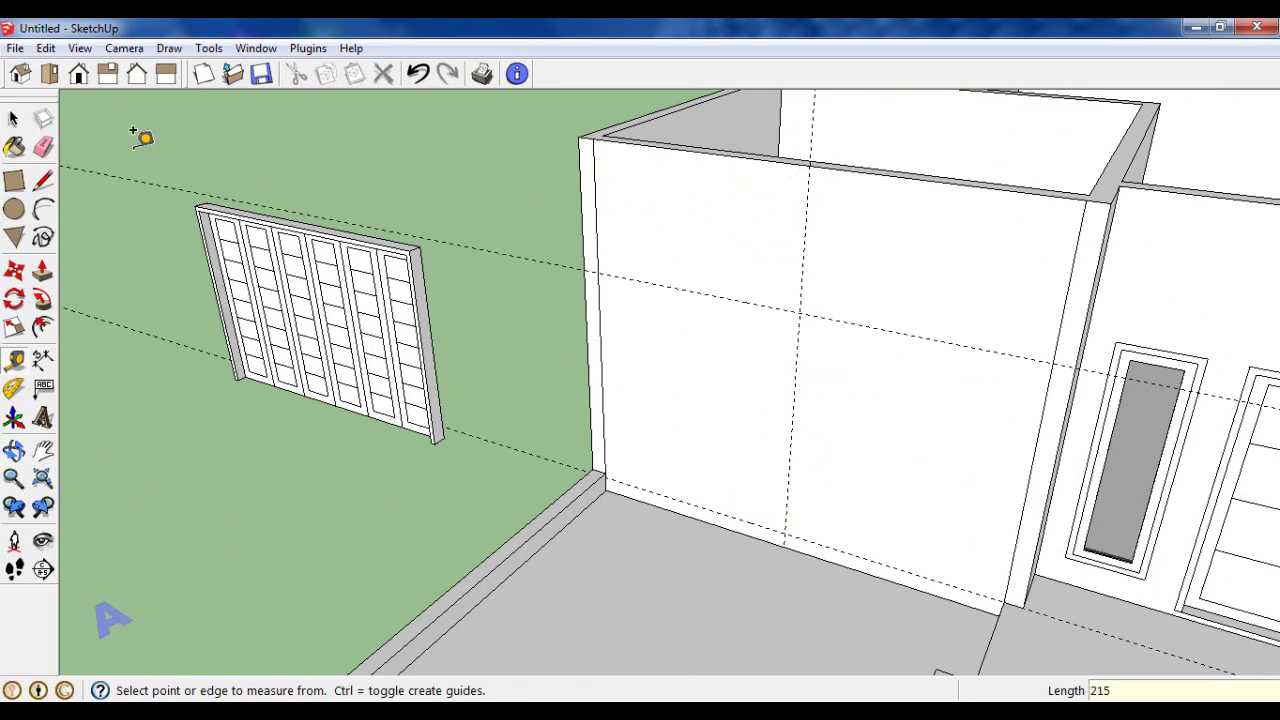
{"action": "key", "text": "space"}
Step: Move the panelled garage door component onto the garage wall at the guides
{"action": "left_click", "coordinate": [224, 316]}
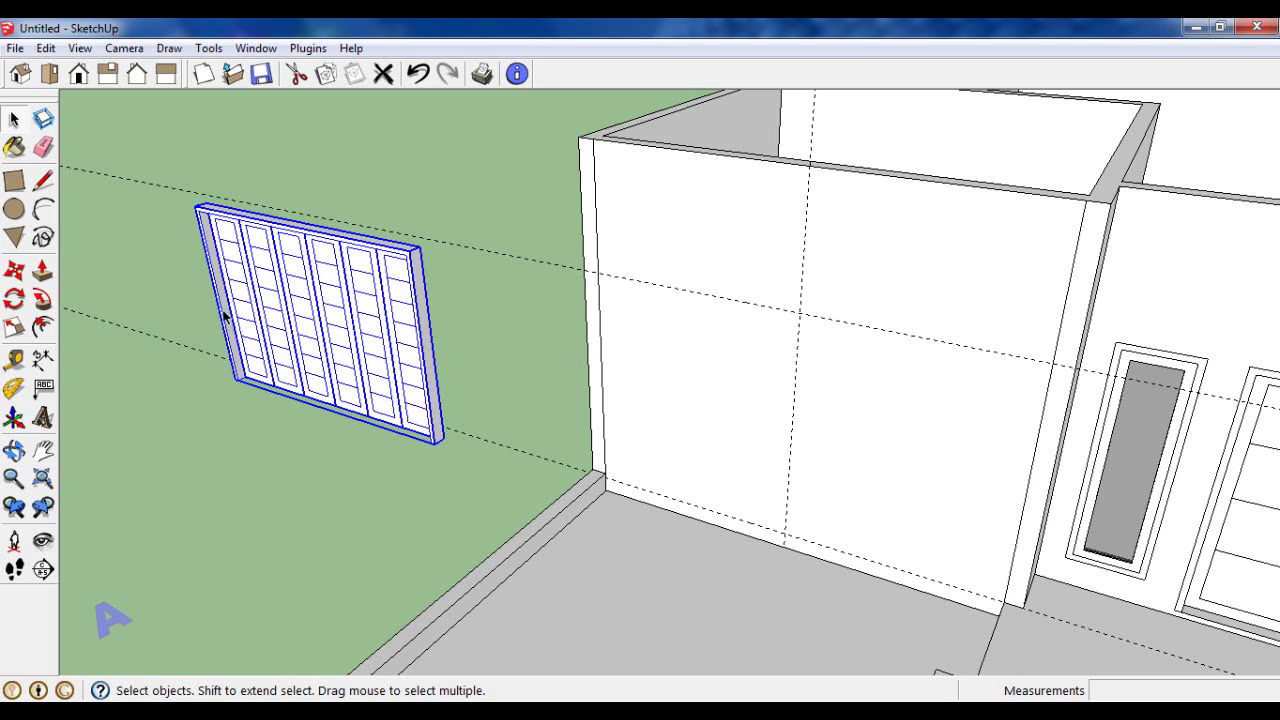
{"action": "left_click", "coordinate": [14, 270]}
{"action": "scroll", "coordinate": [296, 229], "scroll_direction": "up", "scroll_amount": 1}
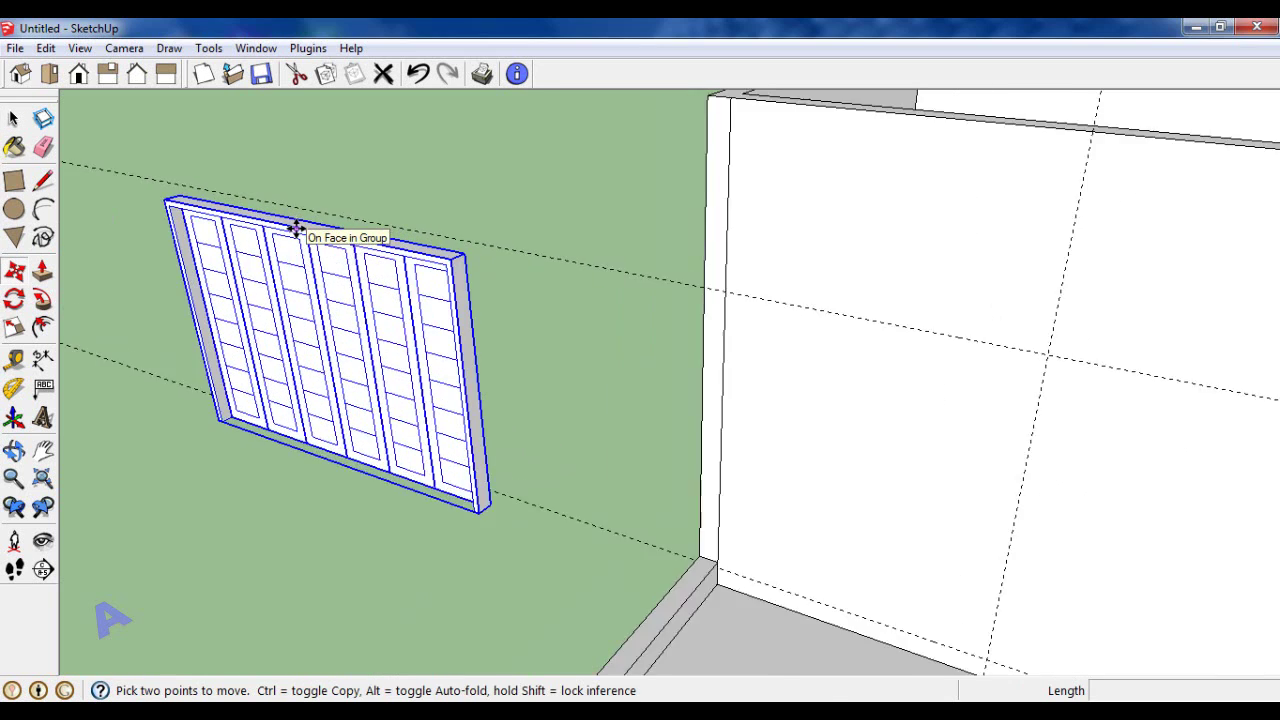
{"action": "scroll", "coordinate": [296, 229], "scroll_direction": "up", "scroll_amount": 1}
{"action": "left_click", "coordinate": [296, 229]}
{"action": "scroll", "coordinate": [286, 251], "scroll_direction": "down", "scroll_amount": 2}
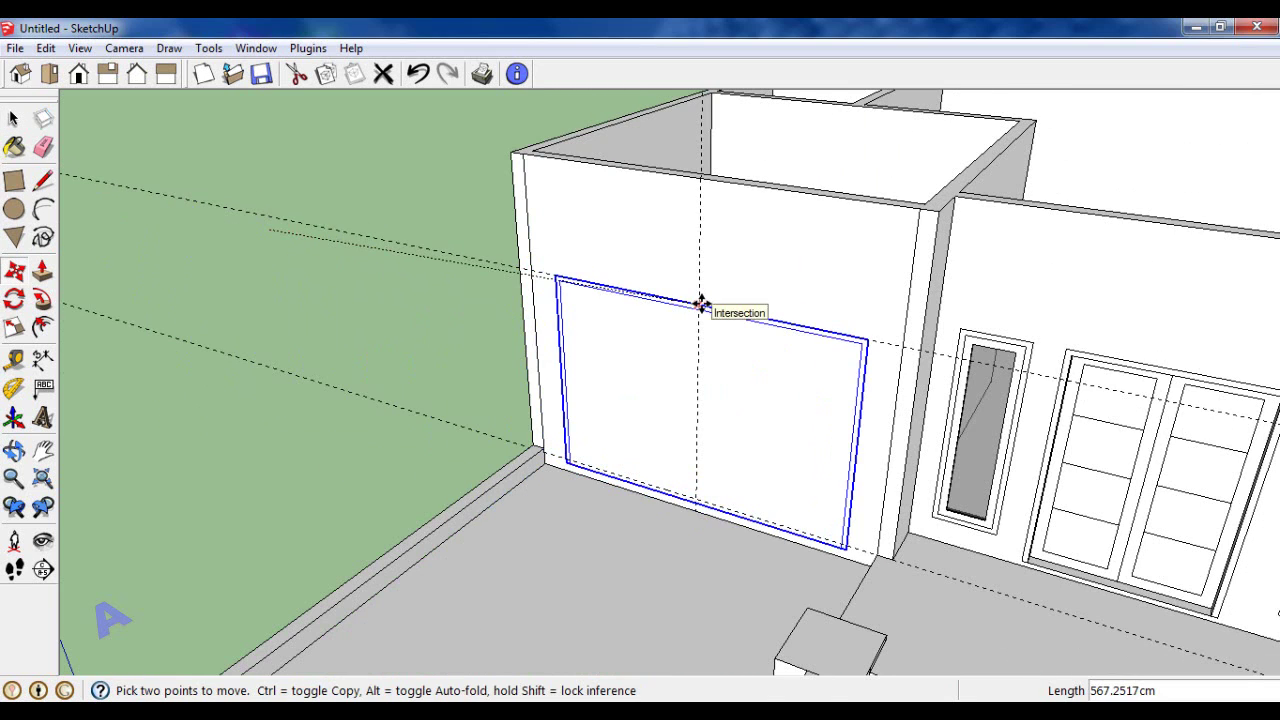
{"action": "left_click", "coordinate": [548, 333]}
{"action": "middle_click_drag", "start_coordinate": [548, 333], "coordinate": [563, 246]}
{"action": "key", "text": "space"}
{"action": "key", "text": "e"}
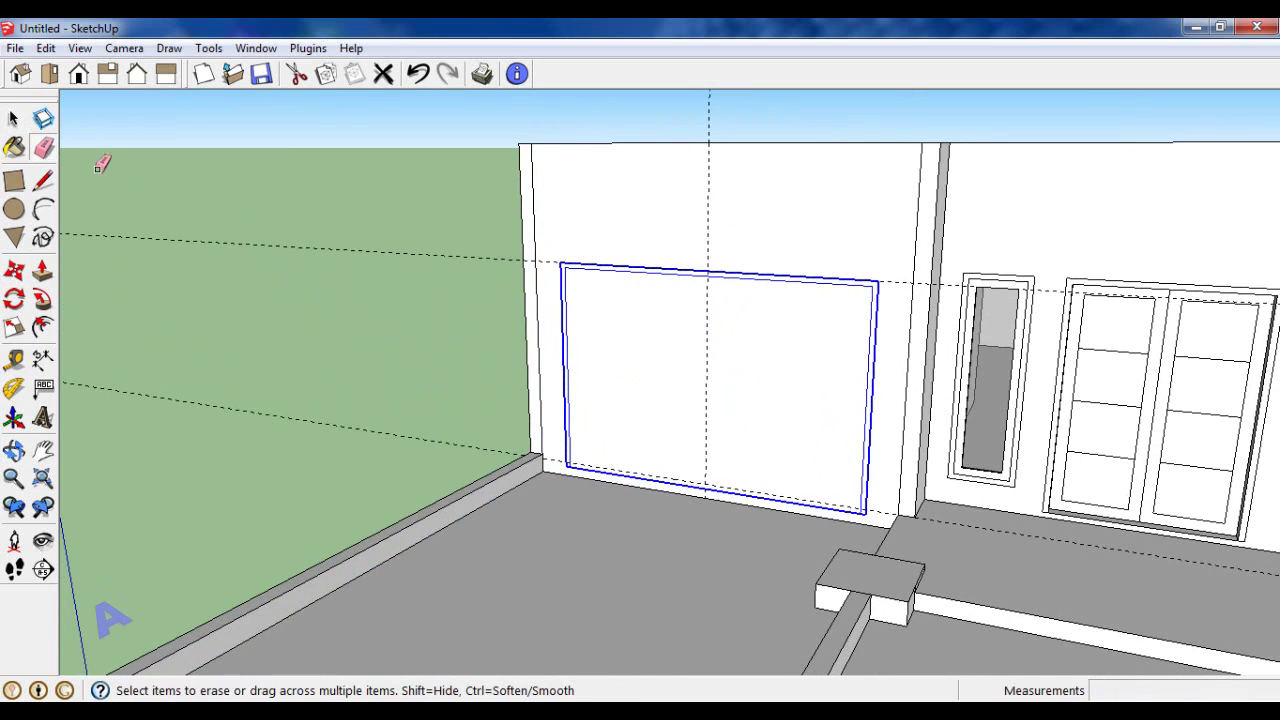
{"action": "middle_click_drag", "start_coordinate": [203, 396], "coordinate": [163, 171]}
Step: Draw a rectangle on the wall outlining the door opening
{"action": "left_click", "coordinate": [14, 180]}
{"action": "left_click", "coordinate": [555, 272]}
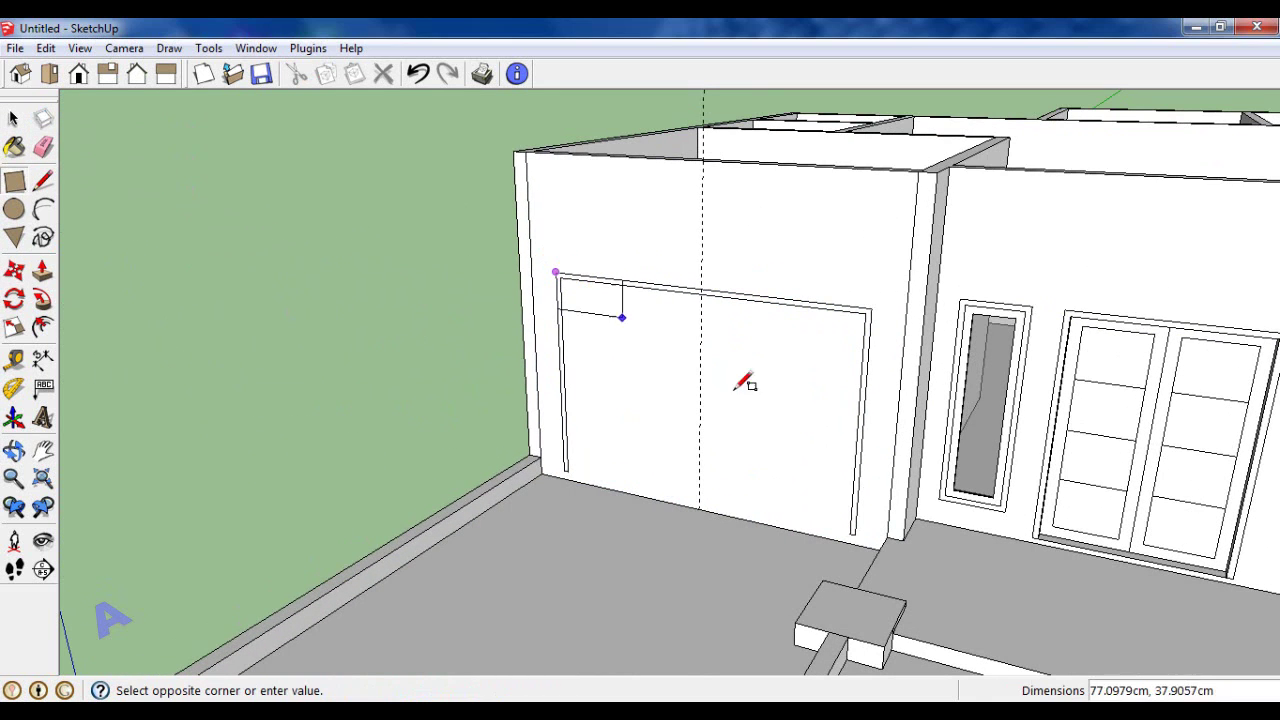
{"action": "left_click", "coordinate": [42, 270]}
{"action": "middle_click_drag", "start_coordinate": [480, 286], "coordinate": [623, 371]}
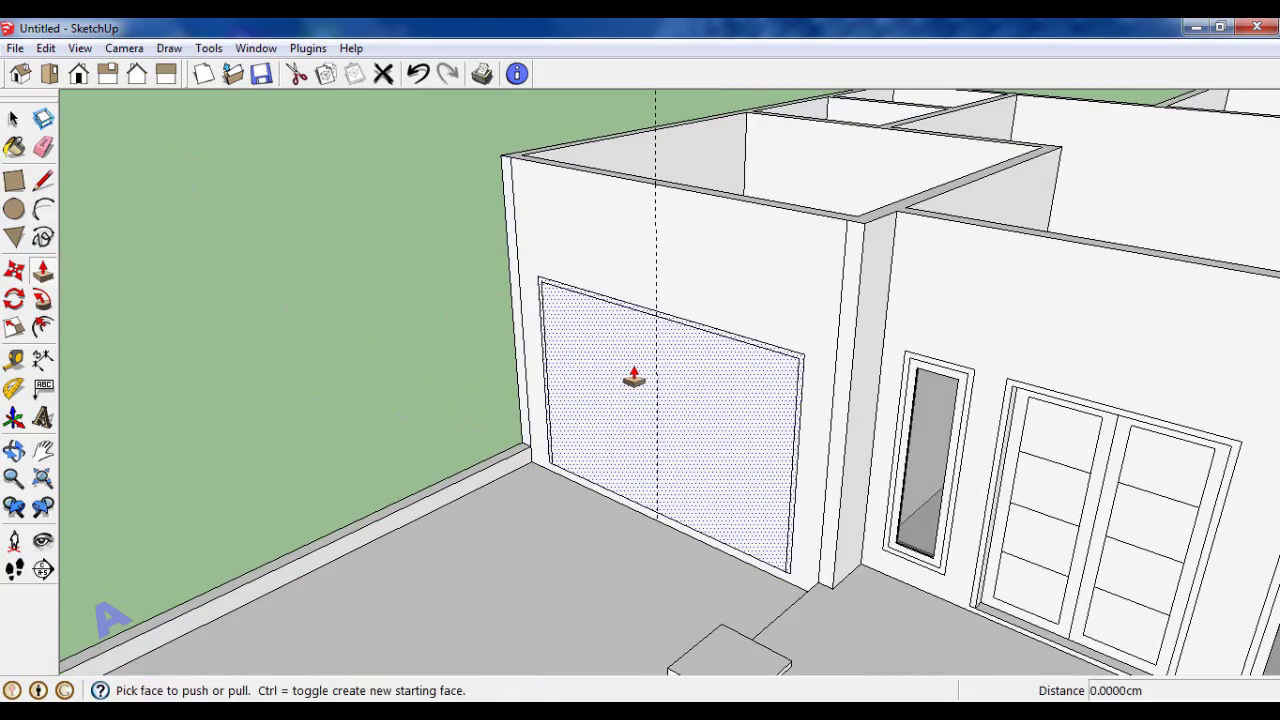
Step: Push the rectangle's wall face in 15 cm to reveal the door
{"action": "left_click", "coordinate": [625, 372]}
{"action": "type", "text": "5"}
{"action": "key", "text": "Return"}
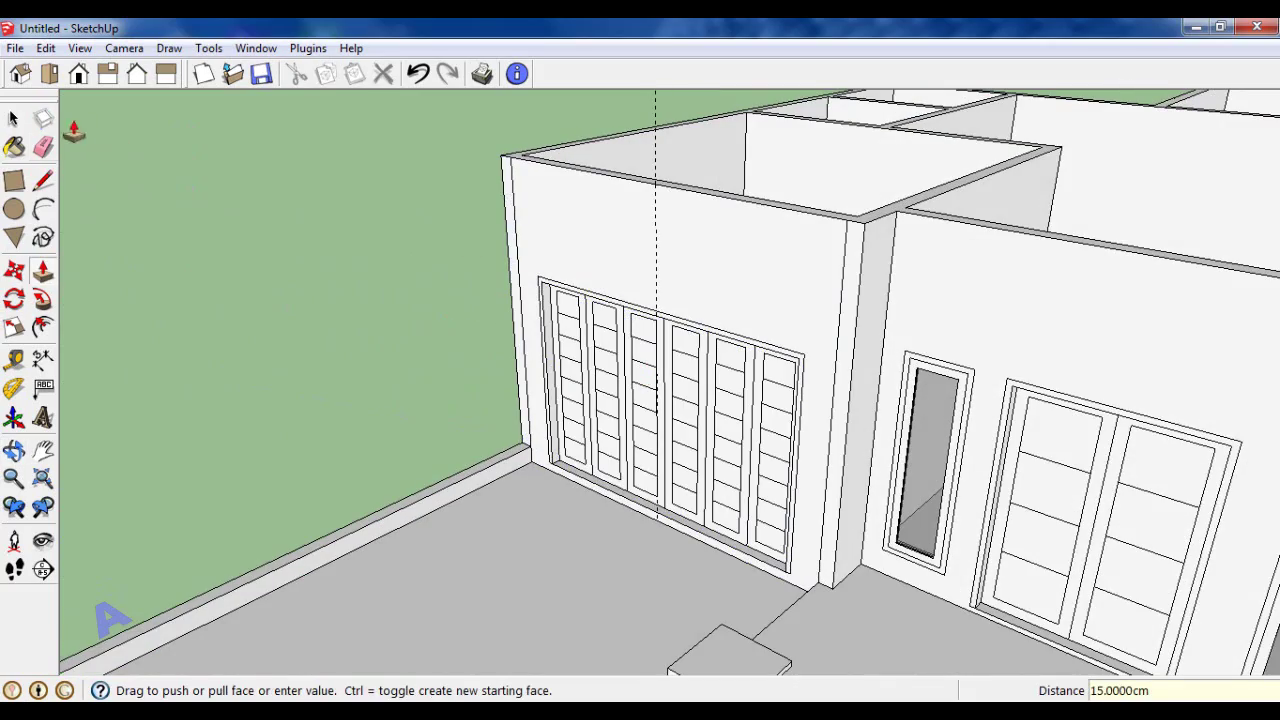
{"action": "key", "text": "e"}
{"action": "mouse_move", "coordinate": [640, 209]}
{"action": "middle_mouse_down"}
{"action": "mouse_move", "coordinate": [822, 222]}
{"action": "mouse_move", "coordinate": [809, 194]}
{"action": "mouse_move", "coordinate": [586, 209]}
{"action": "mouse_move", "coordinate": [986, 323]}
{"action": "middle_mouse_up"}
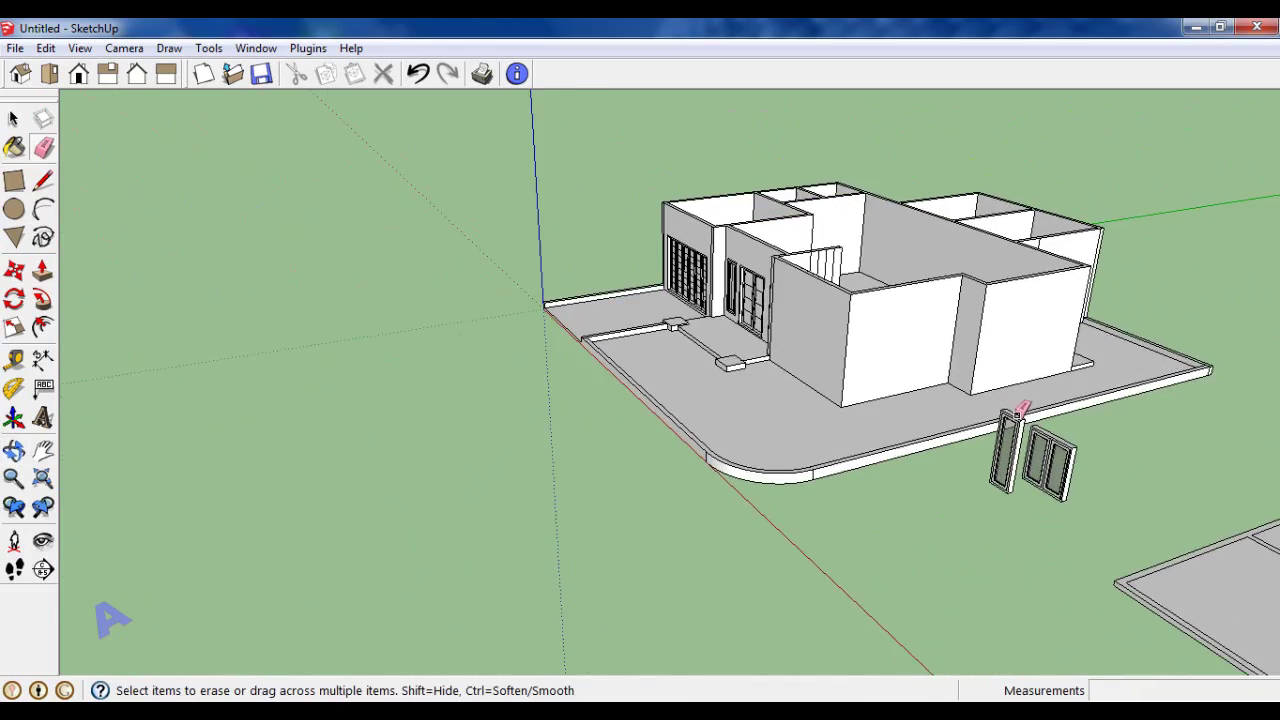
Step: Select the corner column's face together with its edges
{"action": "mouse_move", "coordinate": [1020, 410]}
{"action": "middle_mouse_down"}
{"action": "mouse_move", "coordinate": [657, 323]}
{"action": "mouse_move", "coordinate": [745, 393]}
{"action": "mouse_move", "coordinate": [808, 400]}
{"action": "mouse_move", "coordinate": [766, 363]}
{"action": "mouse_move", "coordinate": [641, 371]}
{"action": "mouse_move", "coordinate": [657, 377]}
{"action": "middle_mouse_up"}
{"action": "scroll", "coordinate": [641, 371], "scroll_direction": "up", "scroll_amount": 3}
{"action": "left_click", "coordinate": [13, 120]}
{"action": "scroll", "coordinate": [700, 372], "scroll_direction": "up", "scroll_amount": 5}
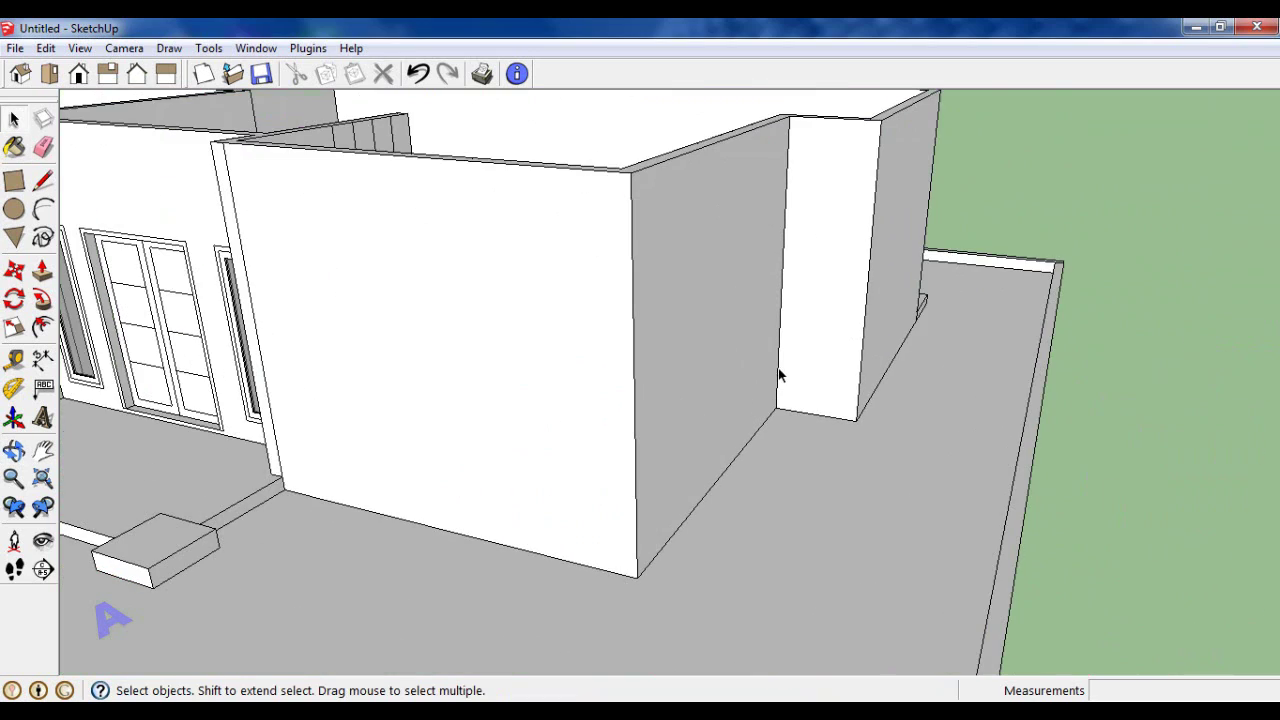
{"action": "left_click", "coordinate": [777, 369]}
{"action": "scroll", "coordinate": [779, 367], "scroll_direction": "up", "scroll_amount": 3}
{"action": "left_click", "coordinate": [778, 368], "text": "shift"}
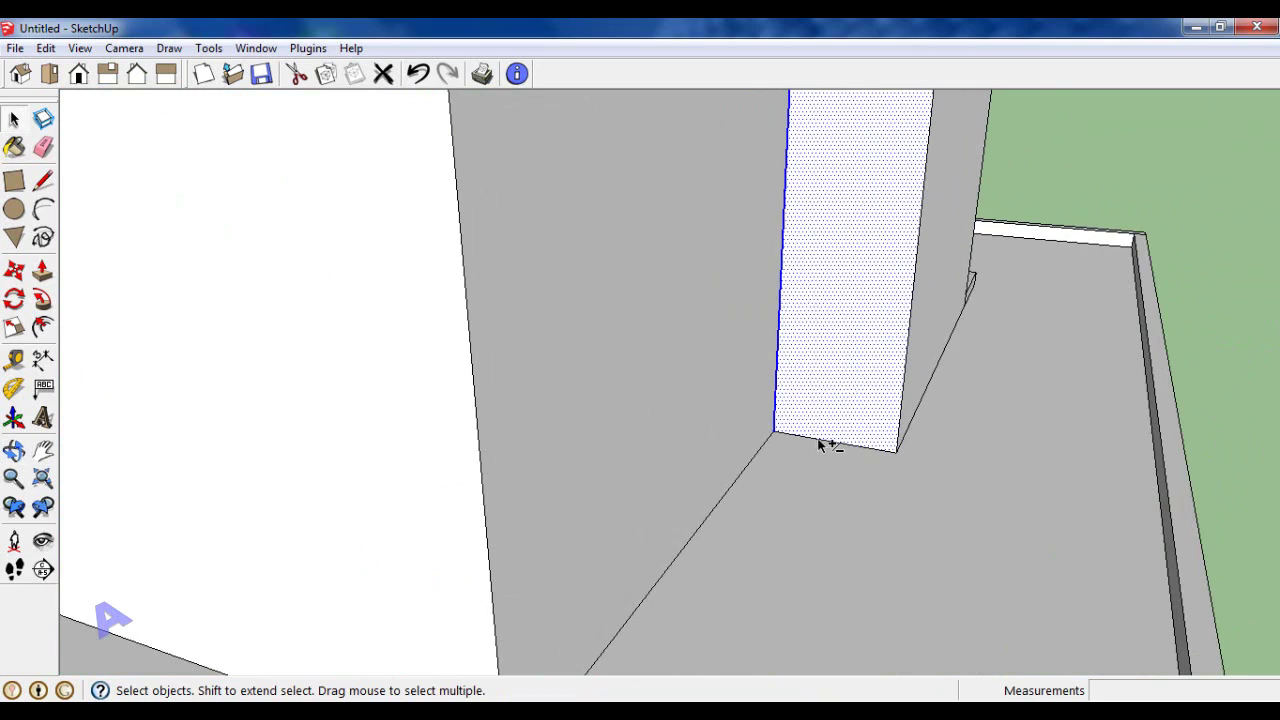
{"action": "left_click", "coordinate": [820, 441], "text": "shift"}
{"action": "scroll", "coordinate": [790, 410], "scroll_direction": "down", "scroll_amount": 2}
{"action": "scroll", "coordinate": [815, 395], "scroll_direction": "down", "scroll_amount": 4}
Step: Copy the column face out beside the house, keeping the original
{"action": "left_click", "coordinate": [14, 270]}
{"action": "scroll", "coordinate": [671, 314], "scroll_direction": "down", "scroll_amount": 2}
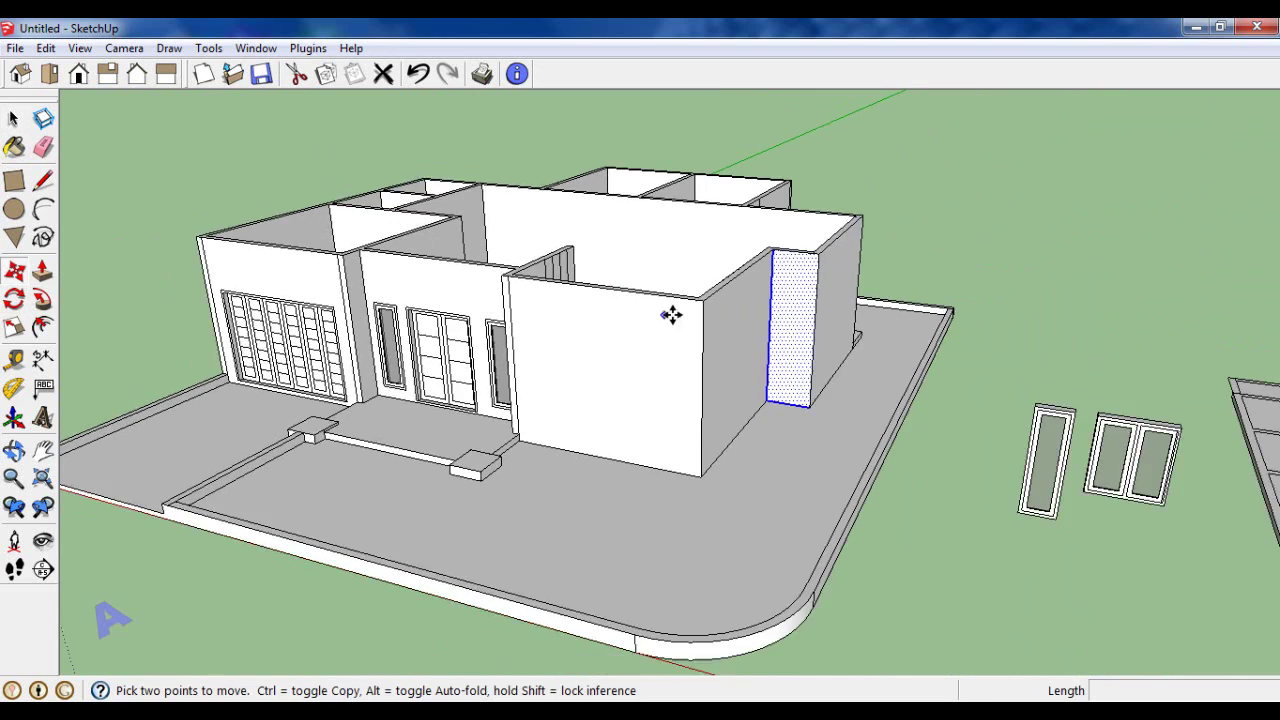
{"action": "scroll", "coordinate": [880, 466], "scroll_direction": "down", "scroll_amount": 1}
{"action": "left_click", "coordinate": [880, 466]}
{"action": "key", "text": "ctrl"}
{"action": "scroll", "coordinate": [937, 289], "scroll_direction": "up", "scroll_amount": 3}
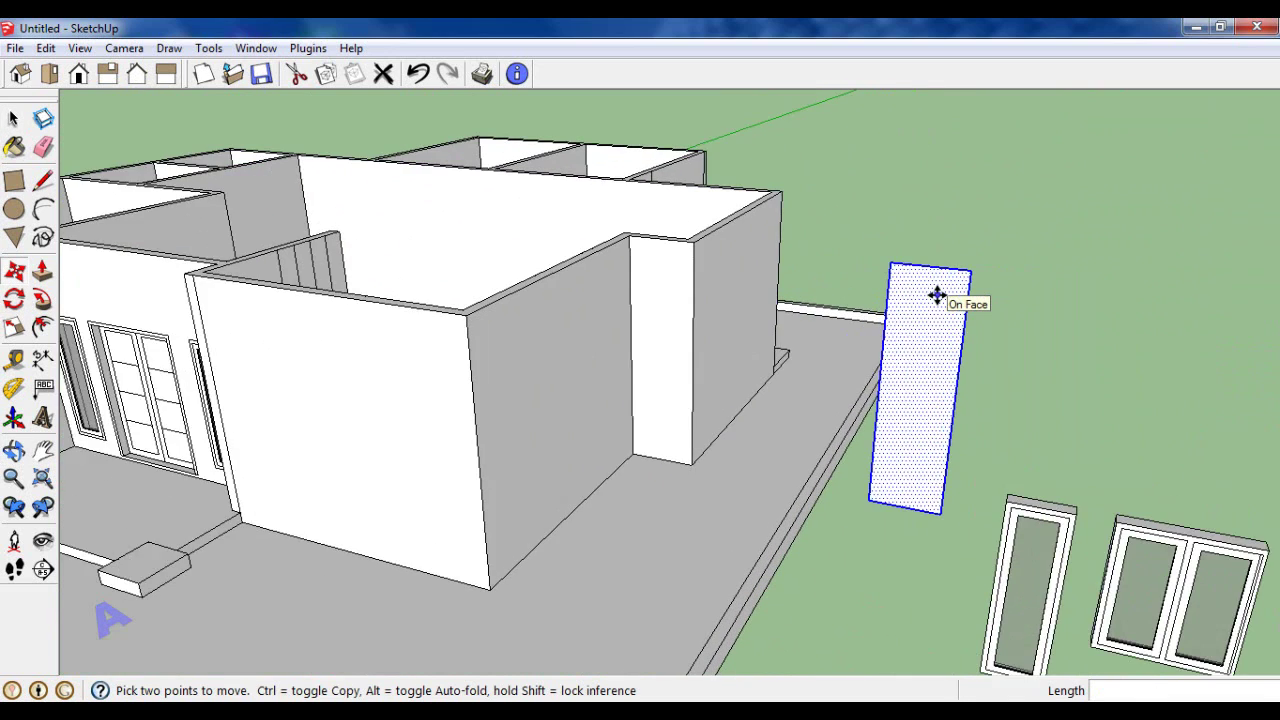
{"action": "scroll", "coordinate": [937, 289], "scroll_direction": "up", "scroll_amount": 2}
Step: Place Tape Measure guide lines on the copy 7 cm and 5 cm from its edge
{"action": "left_click", "coordinate": [14, 358]}
{"action": "scroll", "coordinate": [860, 365], "scroll_direction": "up", "scroll_amount": 2}
{"action": "left_click", "coordinate": [884, 362]}
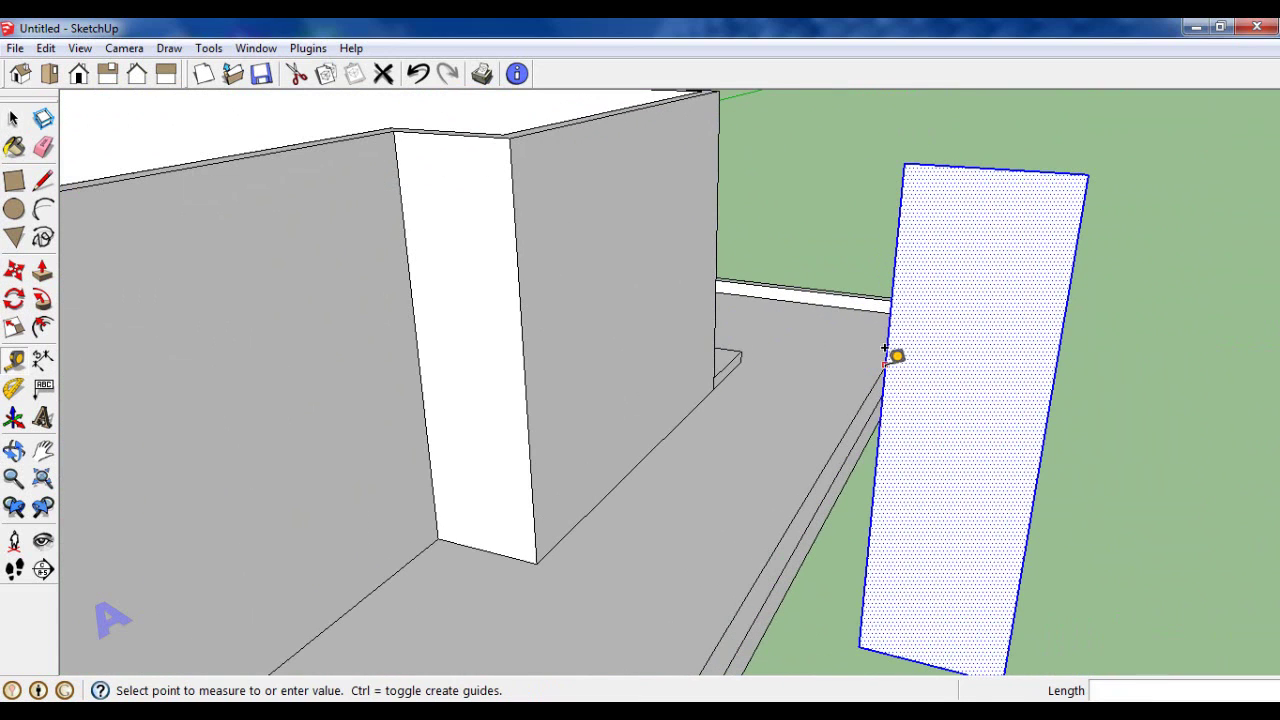
{"action": "mouse_move", "coordinate": [912, 355]}
{"action": "middle_mouse_down"}
{"action": "mouse_move", "coordinate": [1034, 363]}
{"action": "mouse_move", "coordinate": [928, 334]}
{"action": "middle_mouse_up"}
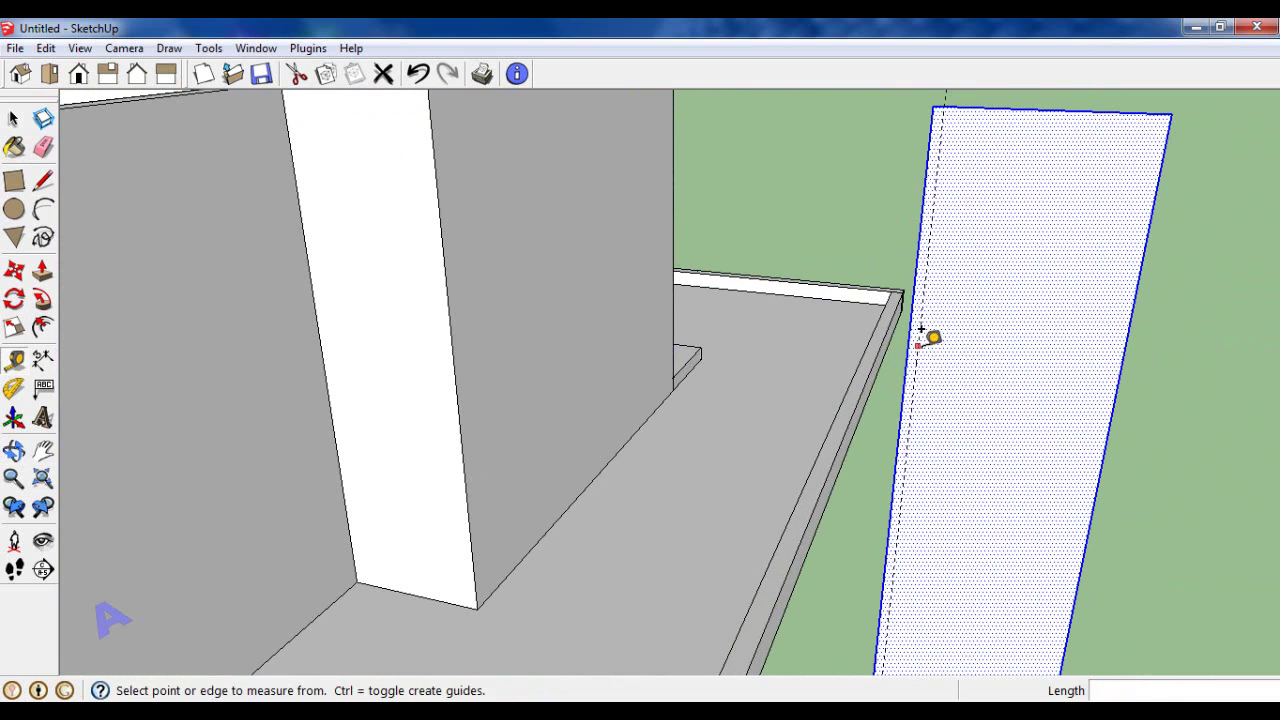
{"action": "left_click", "coordinate": [917, 345]}
{"action": "key", "text": "Return"}
{"action": "middle_click_drag", "start_coordinate": [849, 346], "coordinate": [903, 349]}
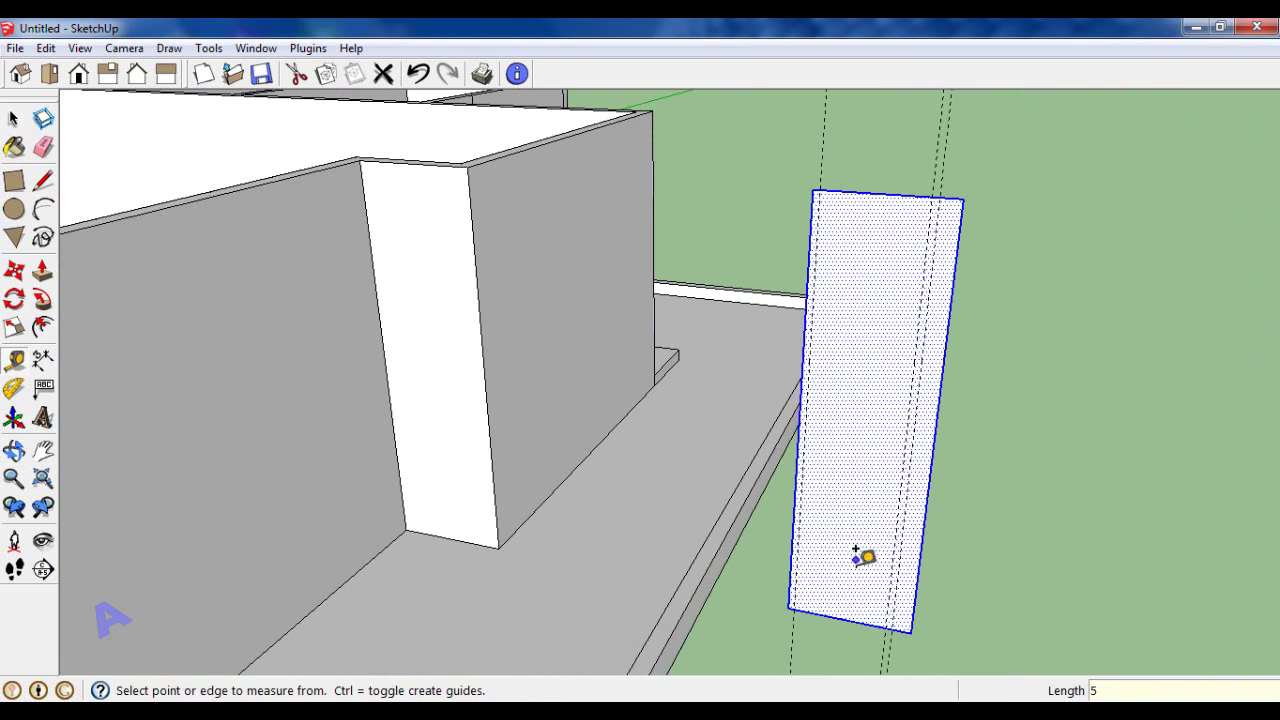
Step: Place tape-measure guides on the yard panel, including a 5 cm offset guide
{"action": "scroll", "coordinate": [856, 549], "scroll_direction": "up", "scroll_amount": 1}
{"action": "left_click", "coordinate": [848, 607]}
{"action": "type", "text": "0"}
{"action": "key", "text": "Return"}
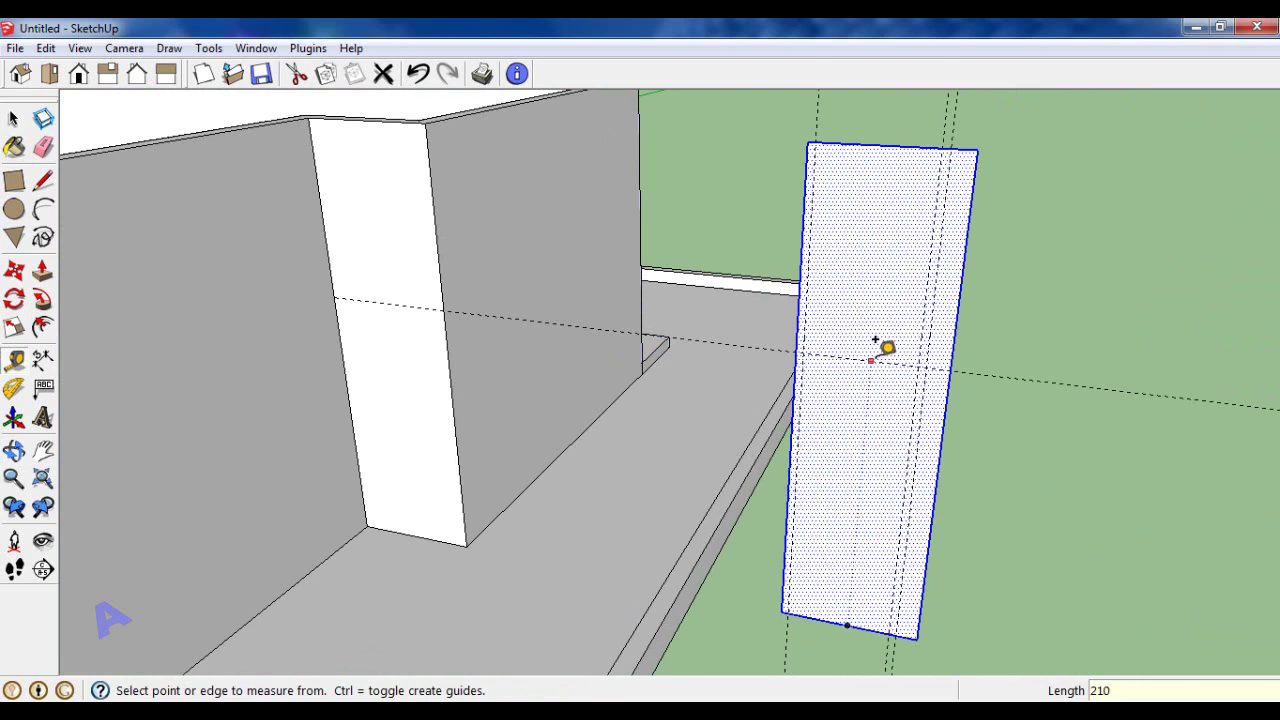
{"action": "scroll", "coordinate": [880, 351], "scroll_direction": "up", "scroll_amount": 3}
{"action": "left_click", "coordinate": [900, 367]}
{"action": "key", "text": "Return"}
{"action": "scroll", "coordinate": [905, 340], "scroll_direction": "down", "scroll_amount": 3}
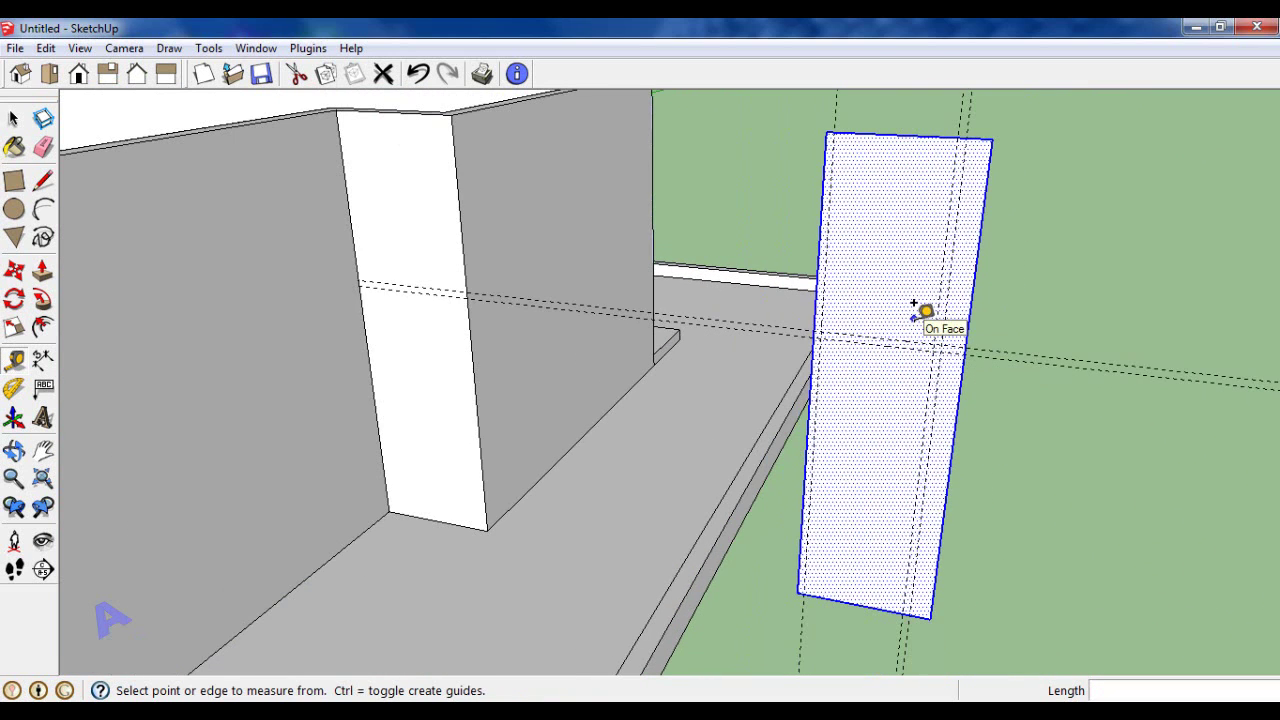
Step: Draw two rectangles between the guide intersections to split the panel face
{"action": "left_click", "coordinate": [14, 181]}
{"action": "left_click", "coordinate": [814, 330]}
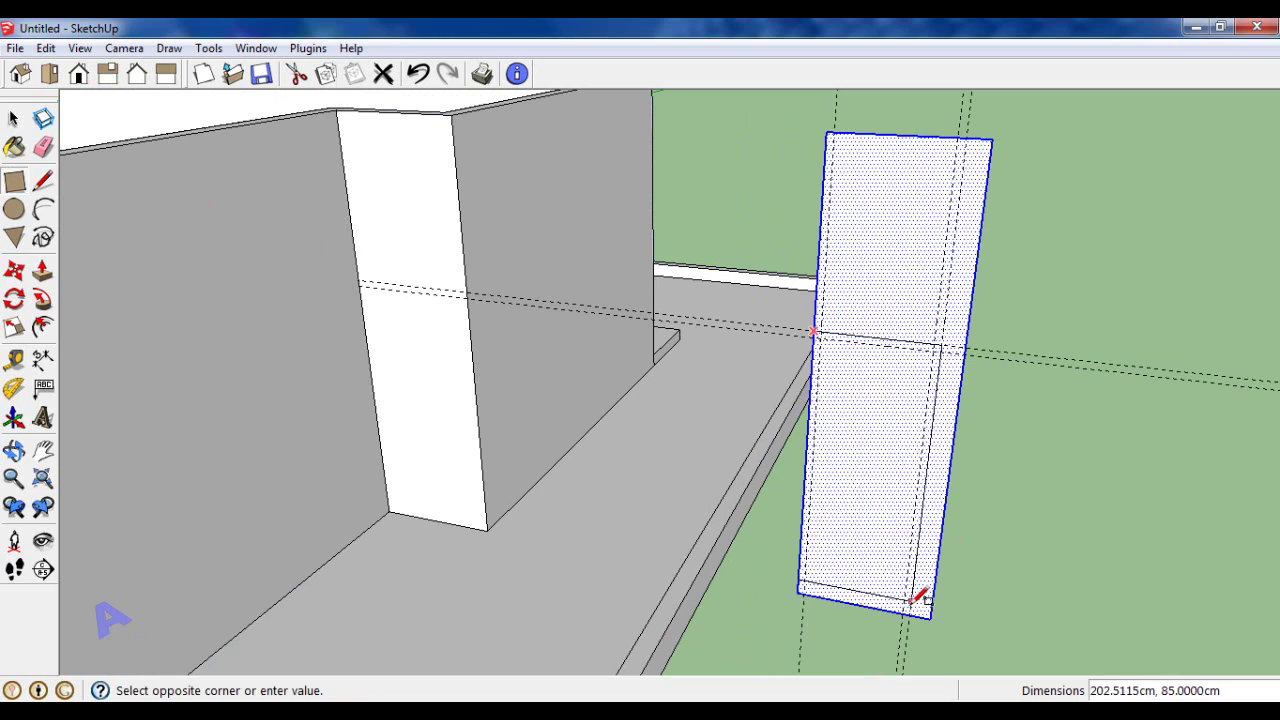
{"action": "left_click", "coordinate": [910, 612]}
{"action": "scroll", "coordinate": [826, 334], "scroll_direction": "up", "scroll_amount": 3}
{"action": "left_click", "coordinate": [826, 326]}
{"action": "scroll", "coordinate": [826, 326], "scroll_direction": "down", "scroll_amount": 3}
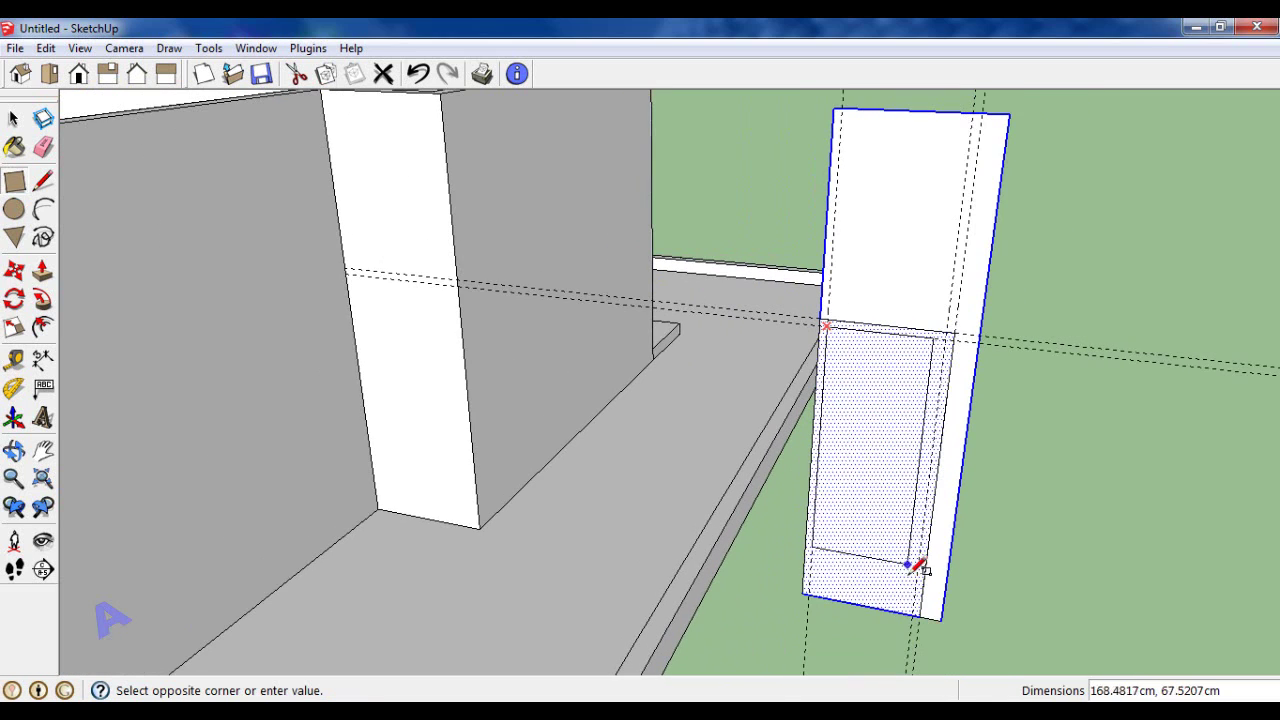
{"action": "scroll", "coordinate": [918, 605], "scroll_direction": "up", "scroll_amount": 3}
{"action": "left_click", "coordinate": [923, 603]}
{"action": "scroll", "coordinate": [934, 551], "scroll_direction": "down", "scroll_amount": 3}
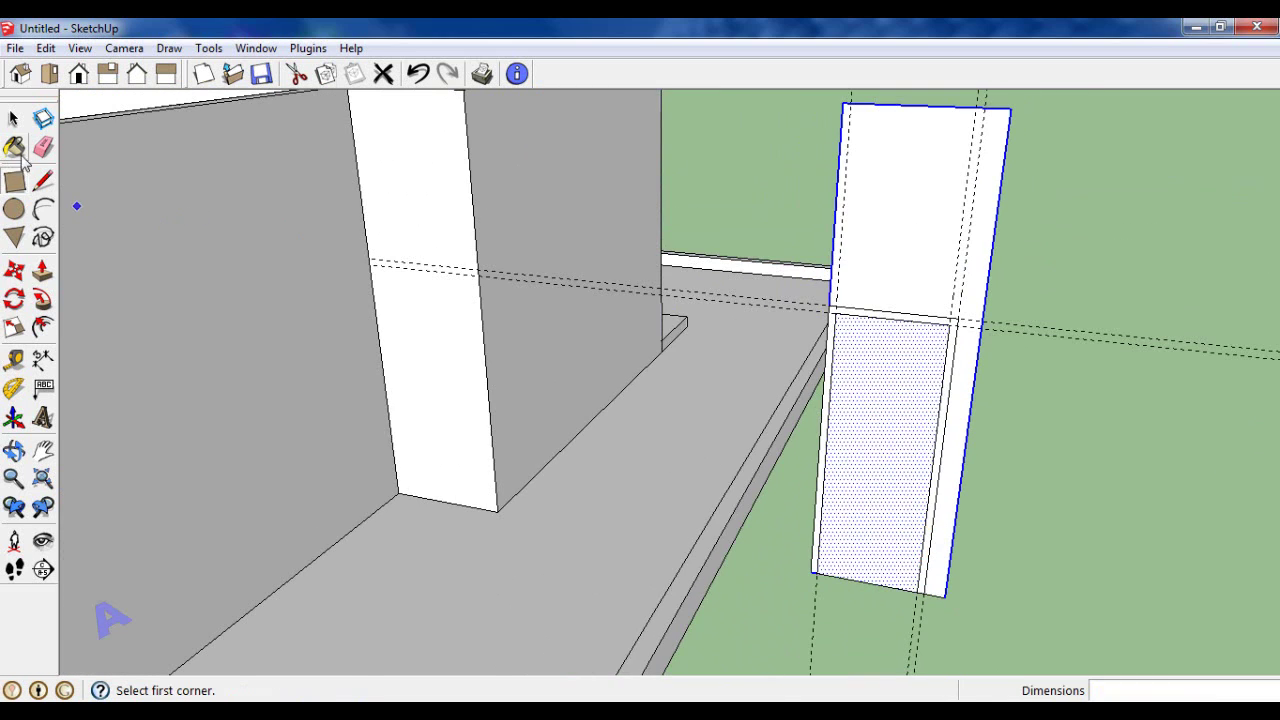
Step: Erase the panel's upper part and guides, and delete the inner face to leave a frame
{"action": "left_click", "coordinate": [43, 147]}
{"action": "scroll", "coordinate": [986, 344], "scroll_direction": "down", "scroll_amount": 2}
{"action": "left_click_drag", "start_coordinate": [994, 171], "coordinate": [878, 170]}
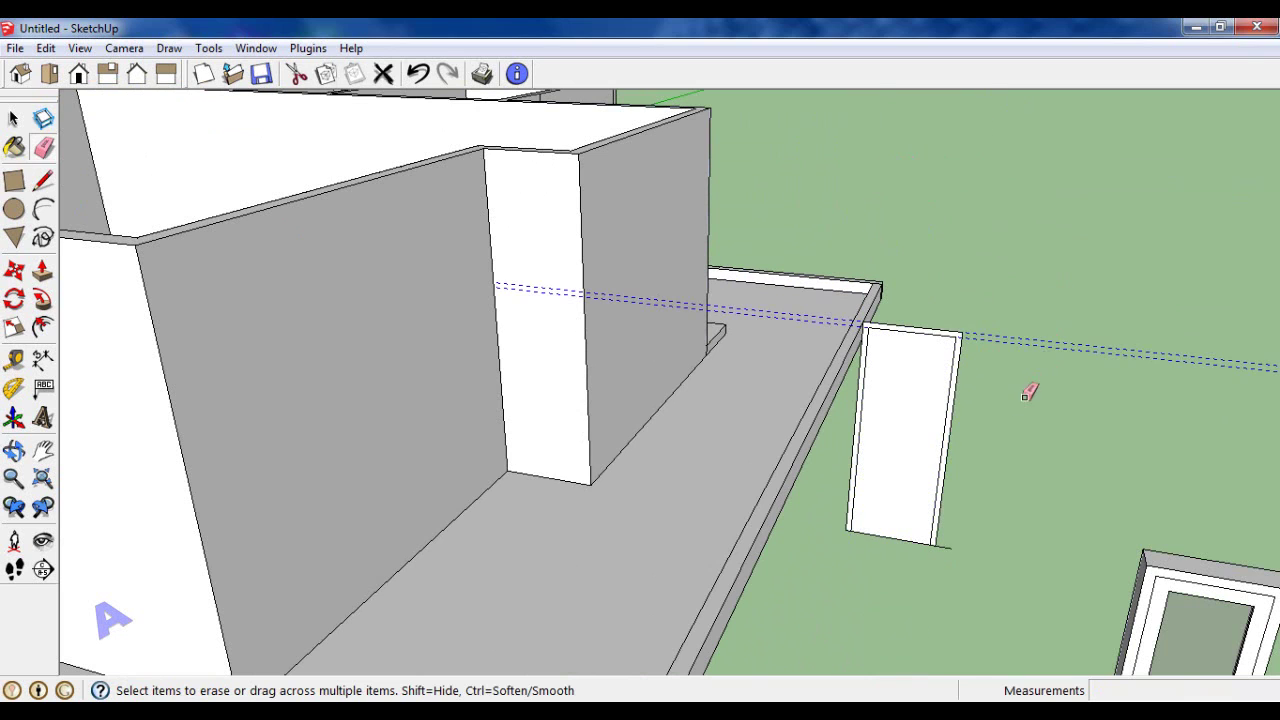
{"action": "middle_click_drag", "start_coordinate": [943, 566], "coordinate": [969, 497]}
{"action": "key", "text": "space"}
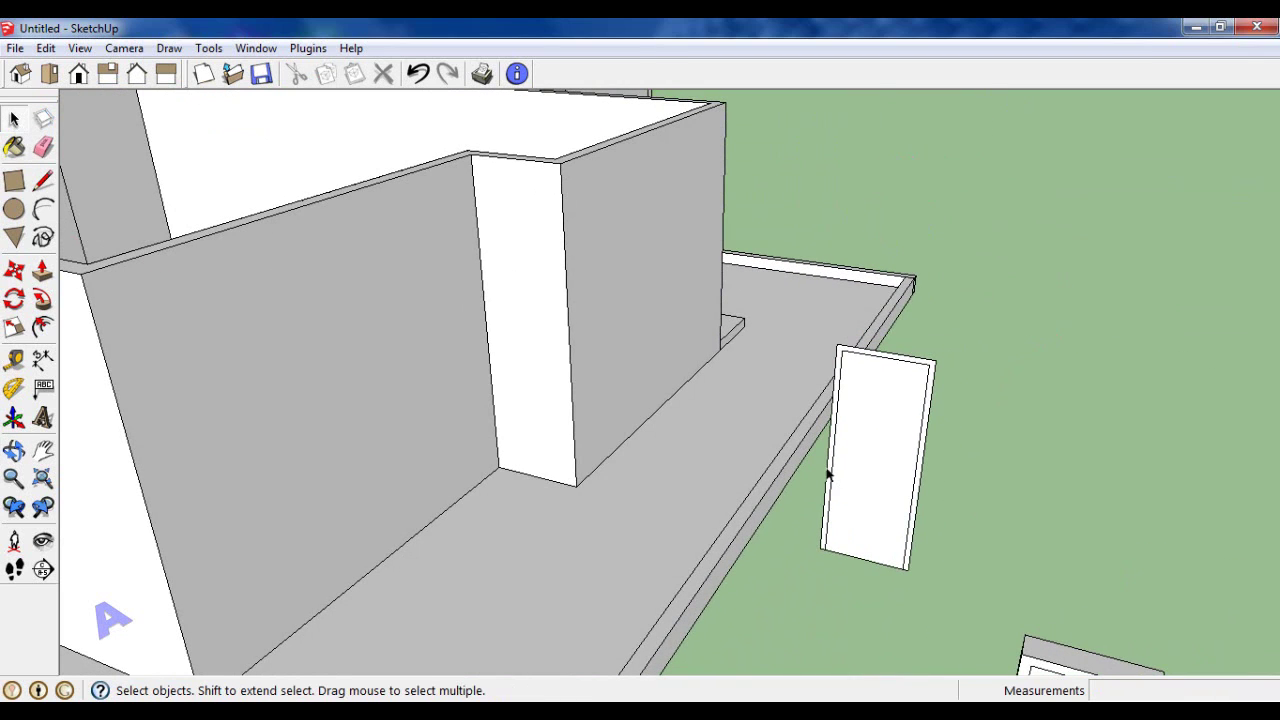
{"action": "left_click", "coordinate": [869, 478]}
{"action": "key", "text": "Delete"}
{"action": "left_click", "coordinate": [43, 150]}
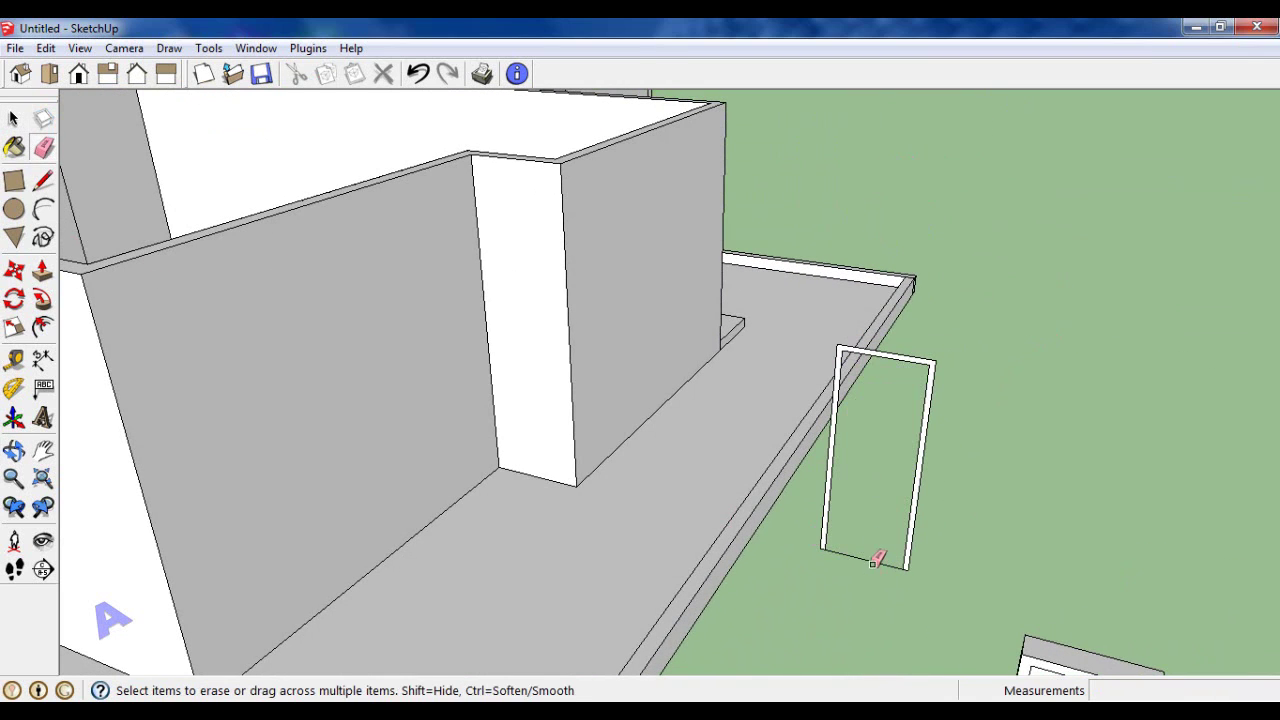
Step: Push/Pull the door frame out to a 15 cm depth
{"action": "left_click", "coordinate": [42, 272]}
{"action": "scroll", "coordinate": [943, 371], "scroll_direction": "up", "scroll_amount": 2}
{"action": "scroll", "coordinate": [929, 391], "scroll_direction": "up", "scroll_amount": 2}
{"action": "left_click_drag", "start_coordinate": [929, 391], "coordinate": [916, 403]}
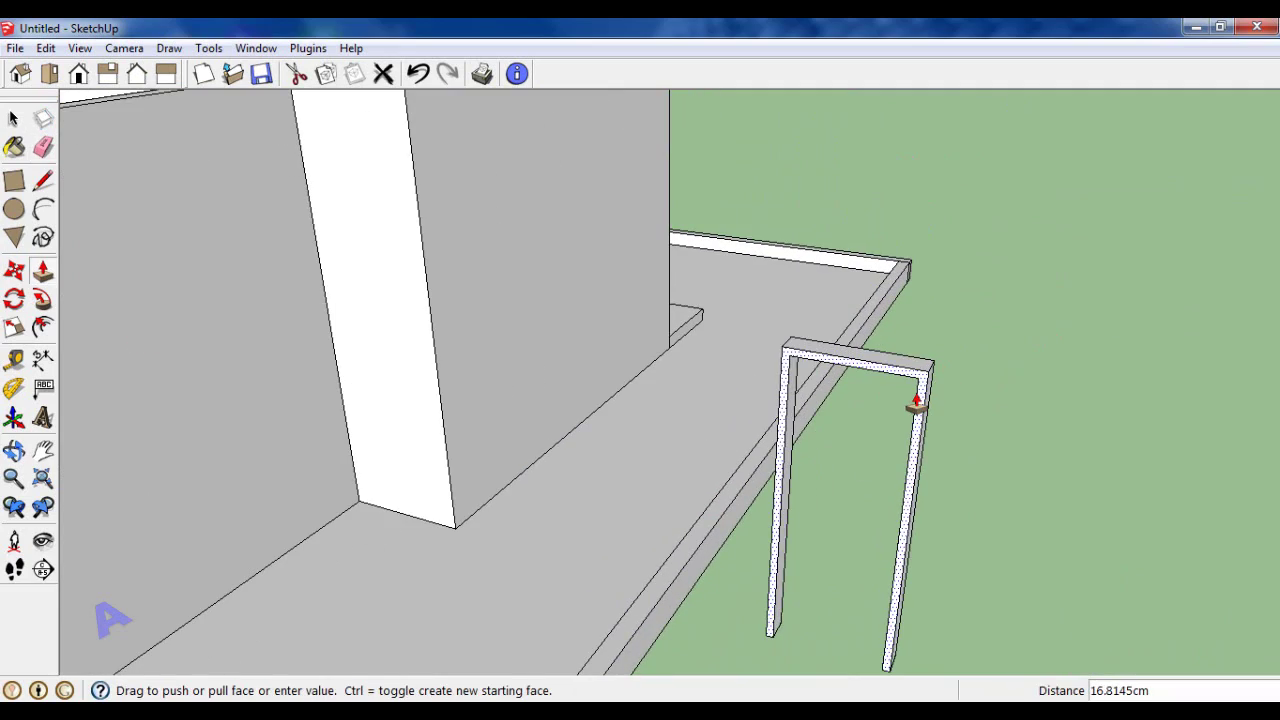
{"action": "key", "text": "Return"}
{"action": "scroll", "coordinate": [1051, 349], "scroll_direction": "down", "scroll_amount": 3}
{"action": "scroll", "coordinate": [1046, 383], "scroll_direction": "down", "scroll_amount": 3}
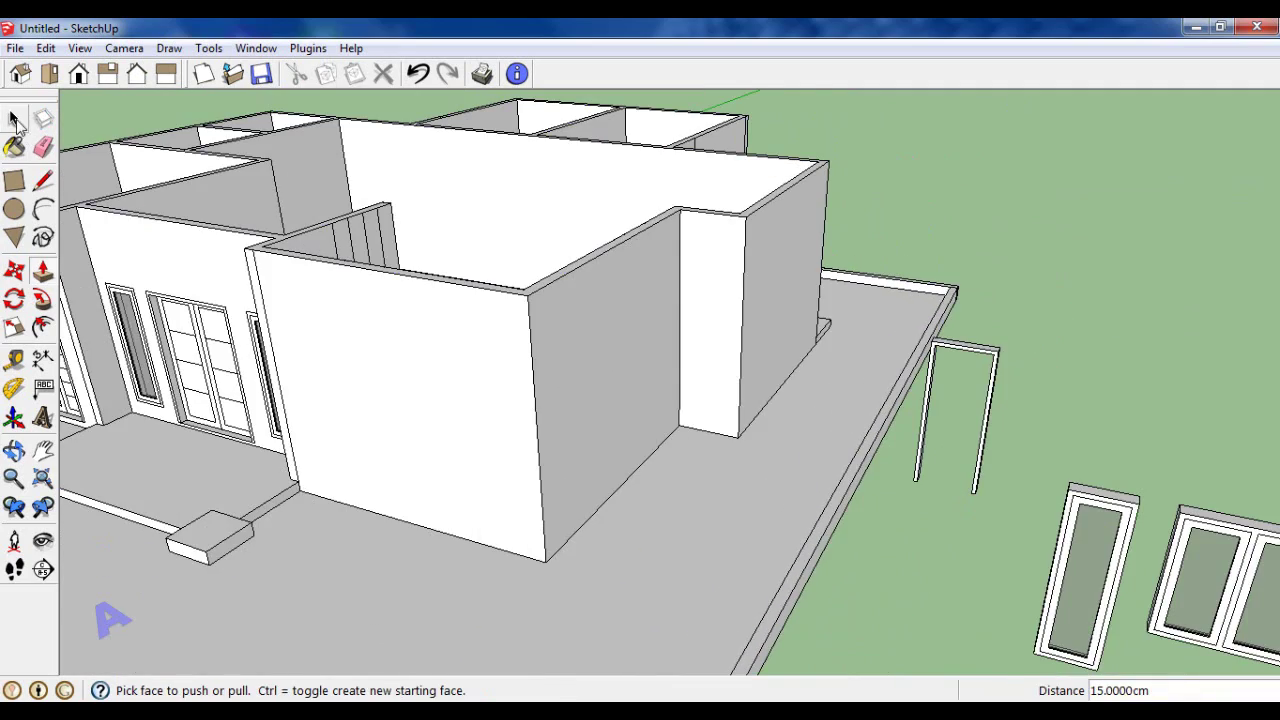
Step: Pick up a front-wall door with Move, holding Ctrl to copy it
{"action": "left_click", "coordinate": [15, 120]}
{"action": "middle_click_drag", "start_coordinate": [600, 400], "coordinate": [500, 380]}
{"action": "scroll", "coordinate": [410, 370], "scroll_direction": "up", "scroll_amount": 3}
{"action": "left_click", "coordinate": [410, 370]}
{"action": "key", "text": "m"}
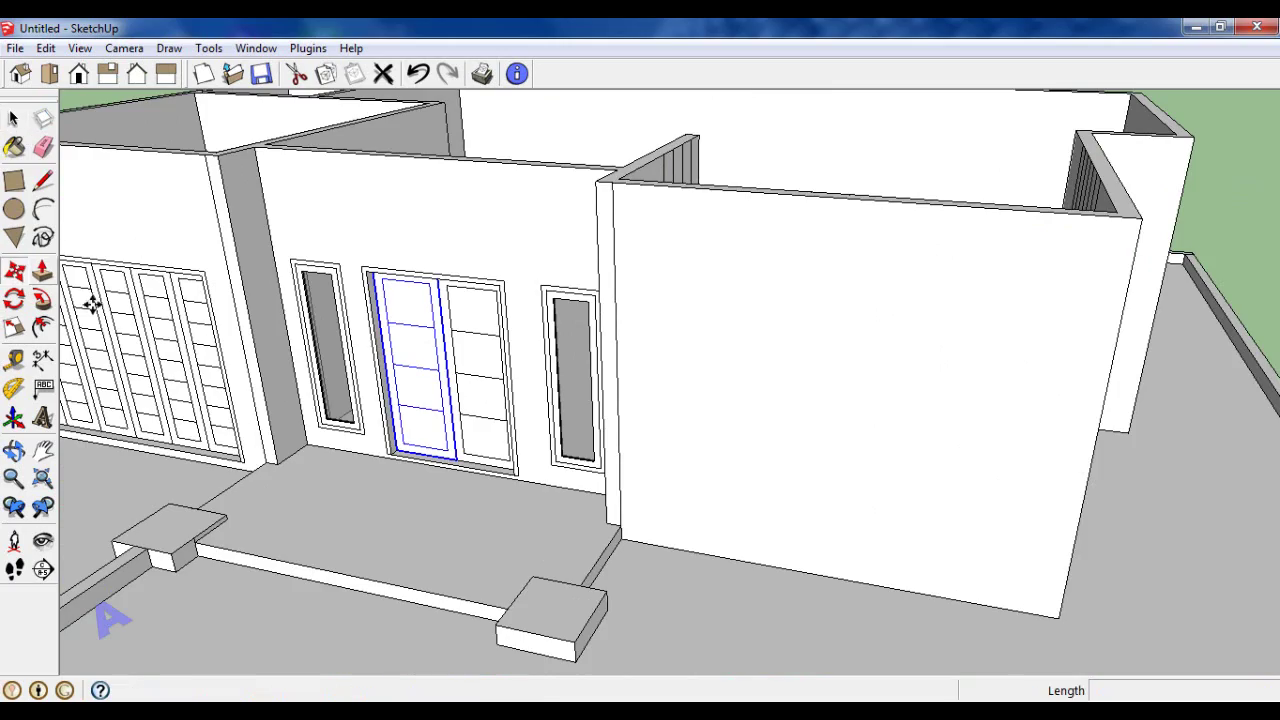
{"action": "scroll", "coordinate": [403, 451], "scroll_direction": "up", "scroll_amount": 3}
{"action": "left_click", "coordinate": [409, 471]}
{"action": "key", "text": "ctrl"}
Step: Drop the door copy into the new 15 cm frame in the yard
{"action": "scroll", "coordinate": [332, 466], "scroll_direction": "down", "scroll_amount": 2}
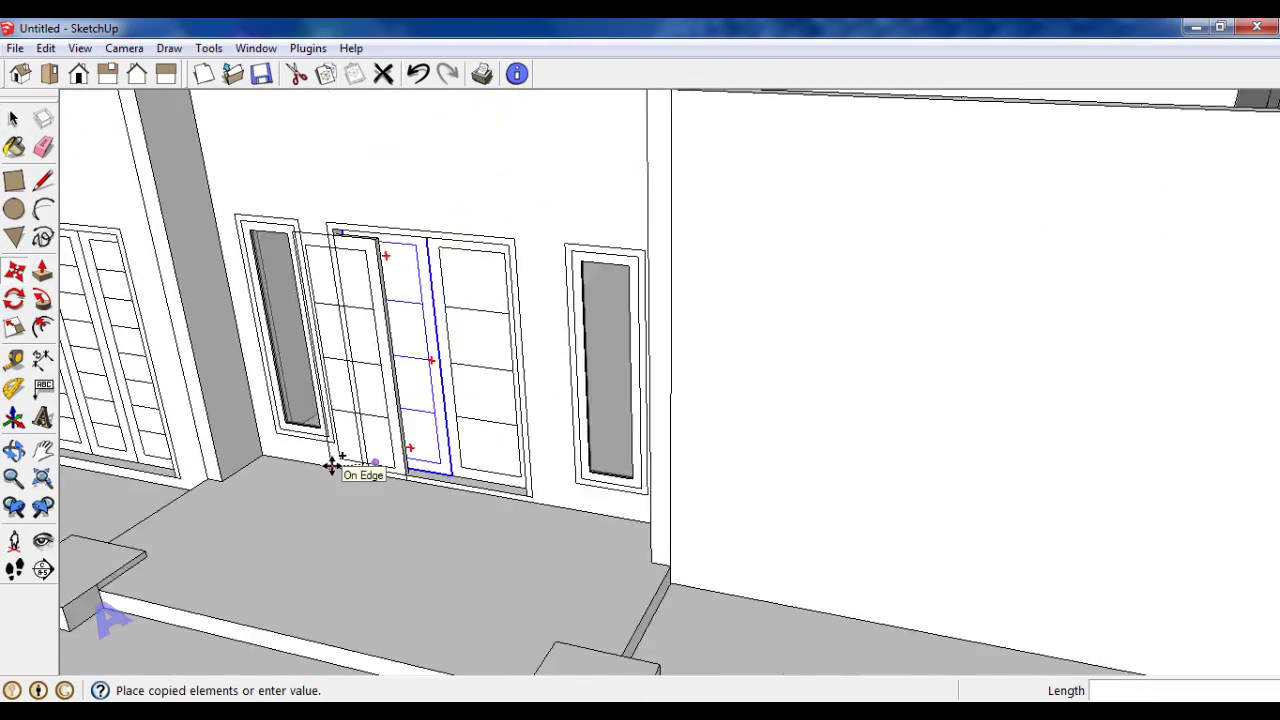
{"action": "scroll", "coordinate": [509, 386], "scroll_direction": "down", "scroll_amount": 3}
{"action": "scroll", "coordinate": [877, 463], "scroll_direction": "up", "scroll_amount": 3}
{"action": "scroll", "coordinate": [860, 480], "scroll_direction": "up", "scroll_amount": 1}
{"action": "left_click", "coordinate": [858, 482]}
{"action": "left_click", "coordinate": [12, 120]}
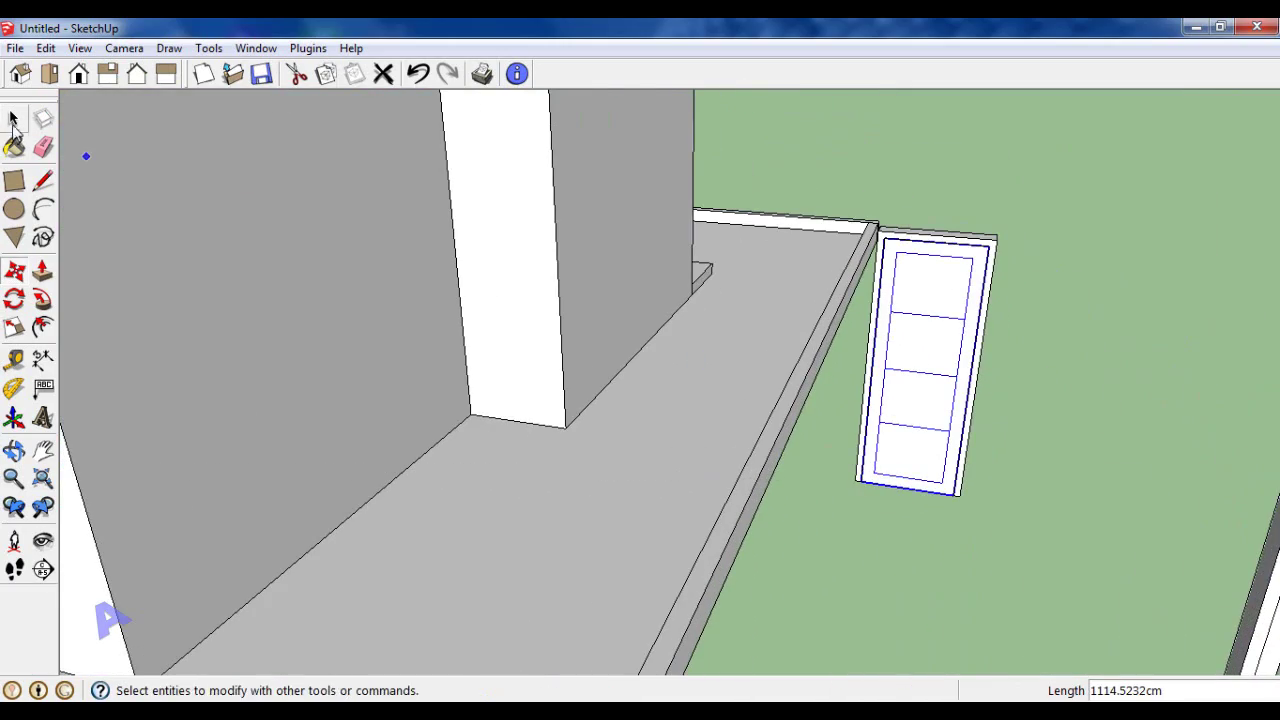
{"action": "left_click", "coordinate": [945, 228]}
{"action": "mouse_move", "coordinate": [945, 228]}
{"action": "middle_mouse_down"}
{"action": "mouse_move", "coordinate": [840, 314]}
{"action": "mouse_move", "coordinate": [837, 357]}
{"action": "mouse_move", "coordinate": [482, 349]}
{"action": "mouse_move", "coordinate": [566, 343]}
{"action": "middle_mouse_up"}
Step: Place a vertical tape-measure guide inside the wall opening
{"action": "scroll", "coordinate": [482, 349], "scroll_direction": "down", "scroll_amount": 3}
{"action": "scroll", "coordinate": [593, 331], "scroll_direction": "up", "scroll_amount": 5}
{"action": "left_click", "coordinate": [14, 357]}
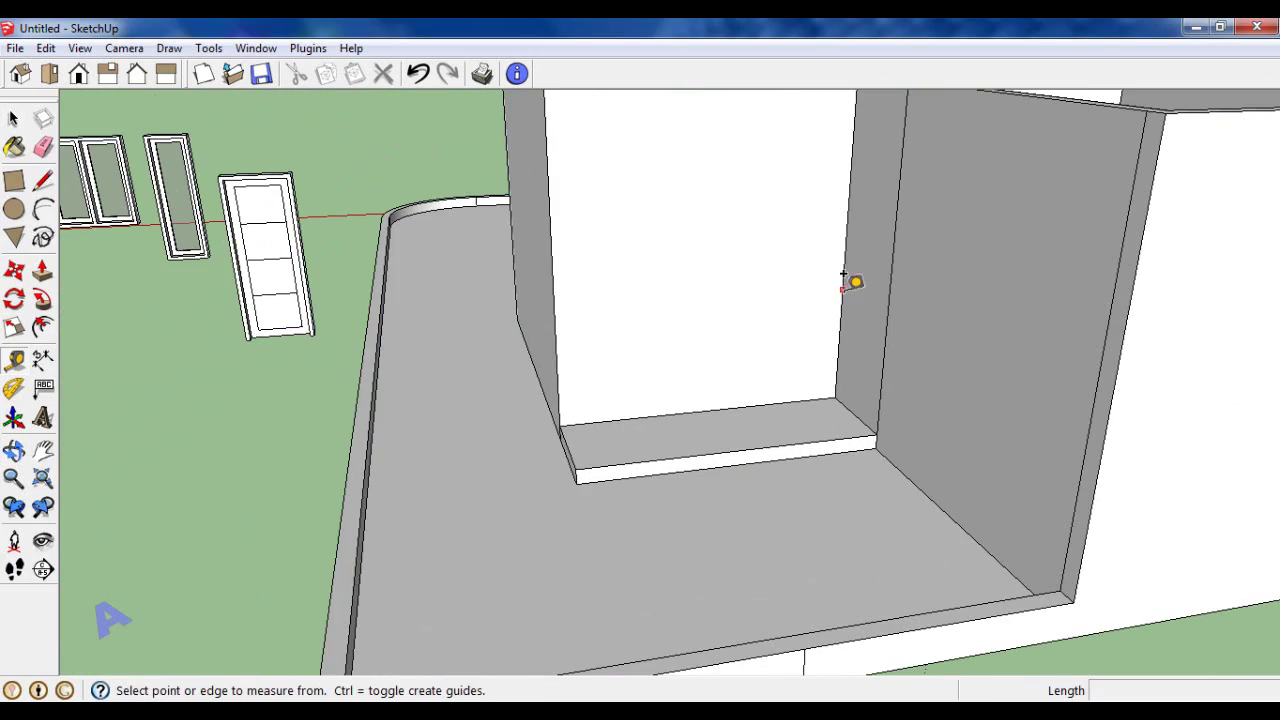
{"action": "left_click", "coordinate": [552, 274]}
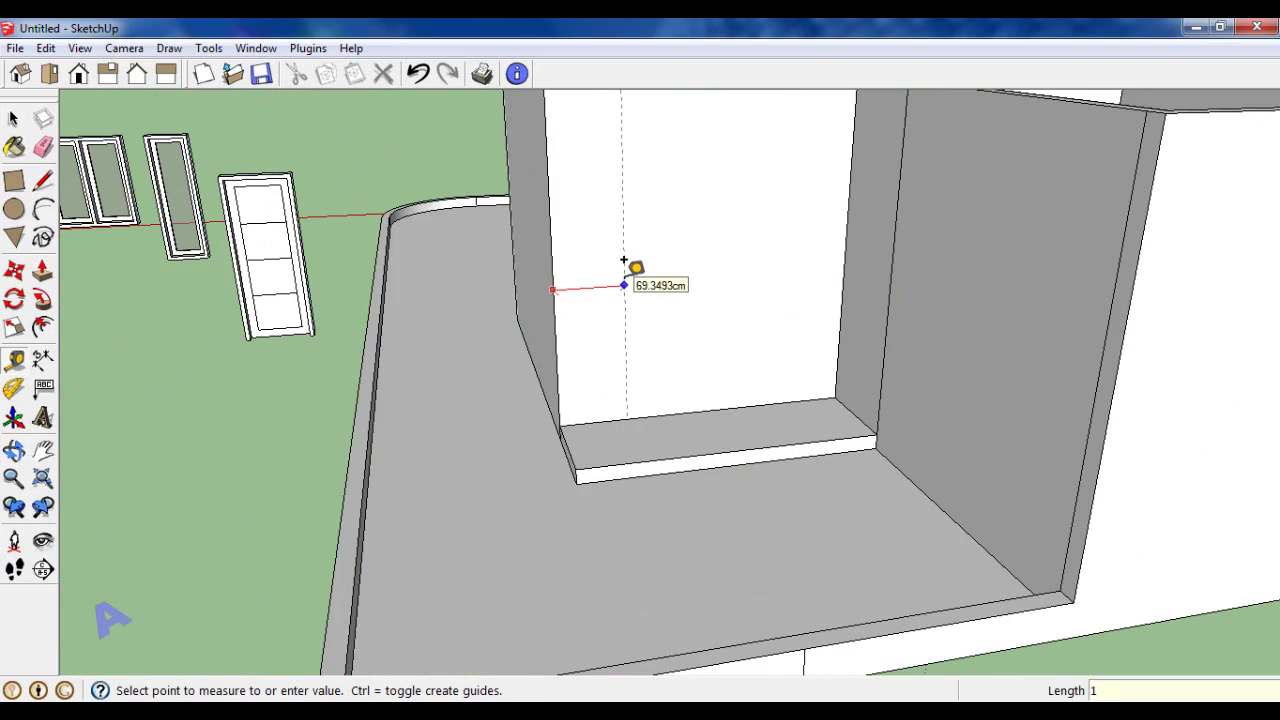
{"action": "left_click", "coordinate": [623, 260]}
{"action": "scroll", "coordinate": [655, 400], "scroll_direction": "up", "scroll_amount": 2}
{"action": "type", "text": "5"}
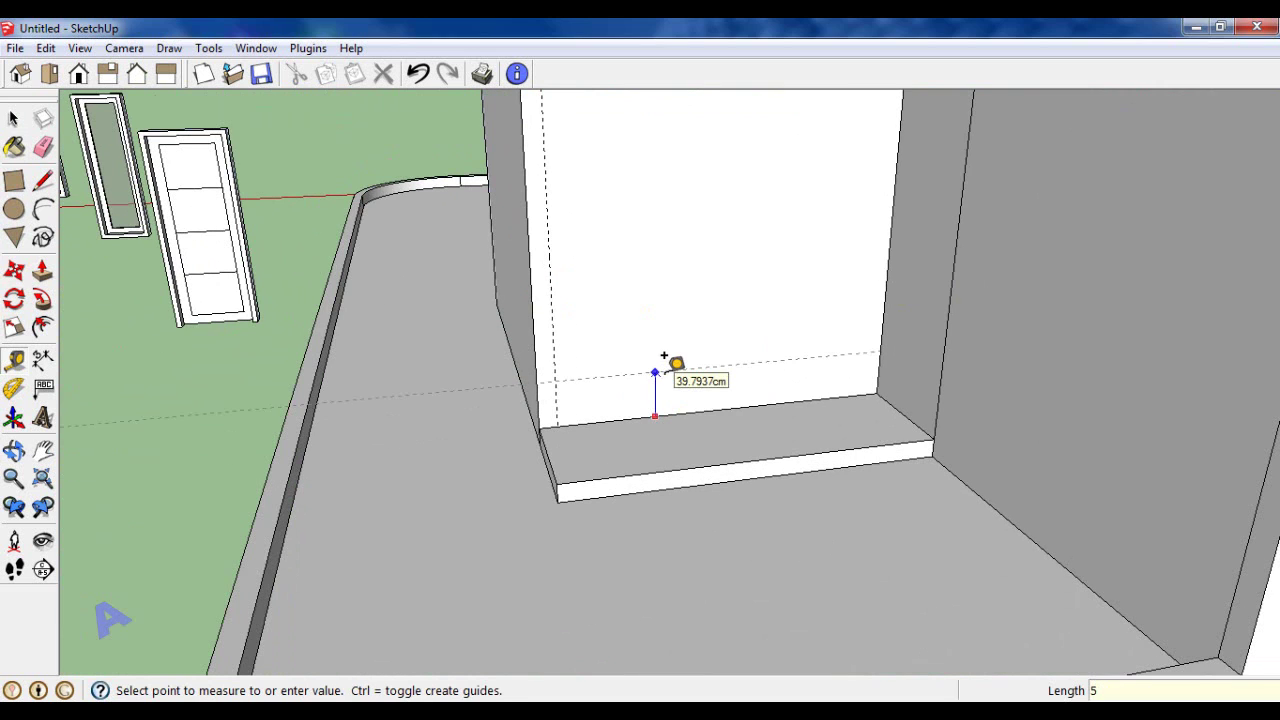
{"action": "key", "text": "Return"}
{"action": "scroll", "coordinate": [800, 384], "scroll_direction": "down", "scroll_amount": 3}
Step: Select the whole framed door in the yard and make it a group
{"action": "left_click", "coordinate": [12, 120]}
{"action": "scroll", "coordinate": [421, 200], "scroll_direction": "up", "scroll_amount": 2}
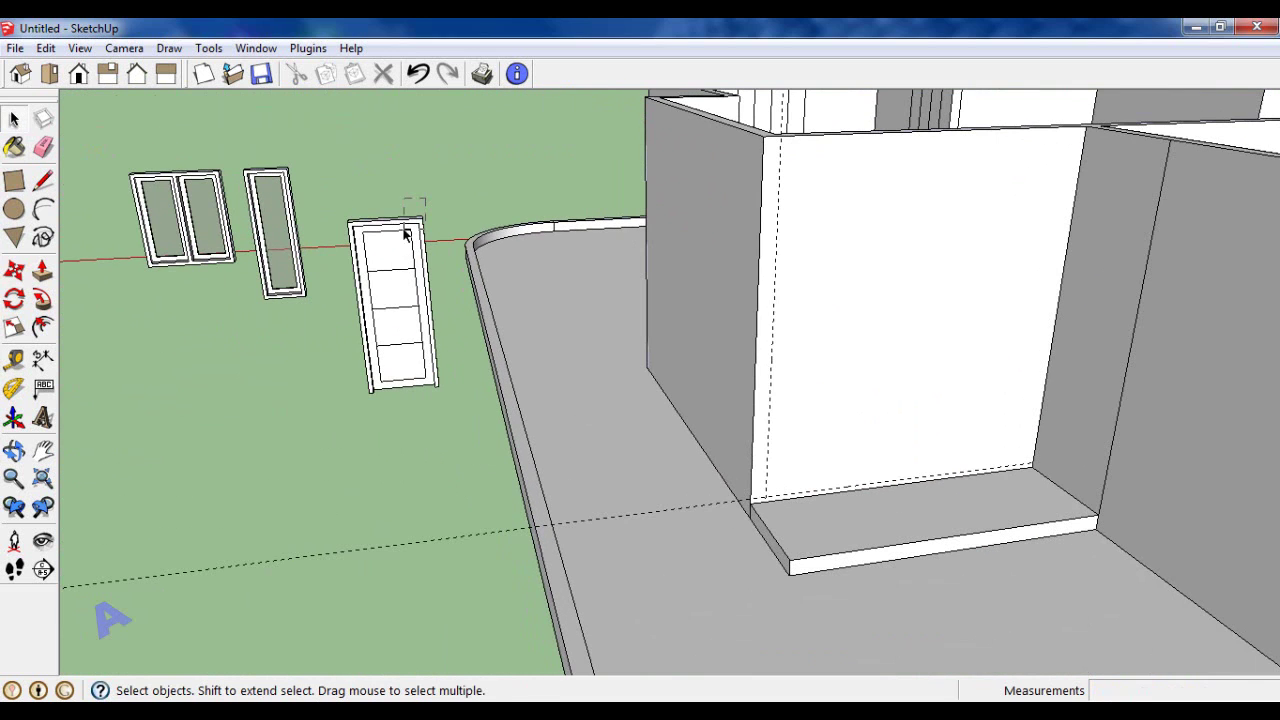
{"action": "left_click", "coordinate": [405, 233]}
{"action": "scroll", "coordinate": [440, 310], "scroll_direction": "up", "scroll_amount": 2}
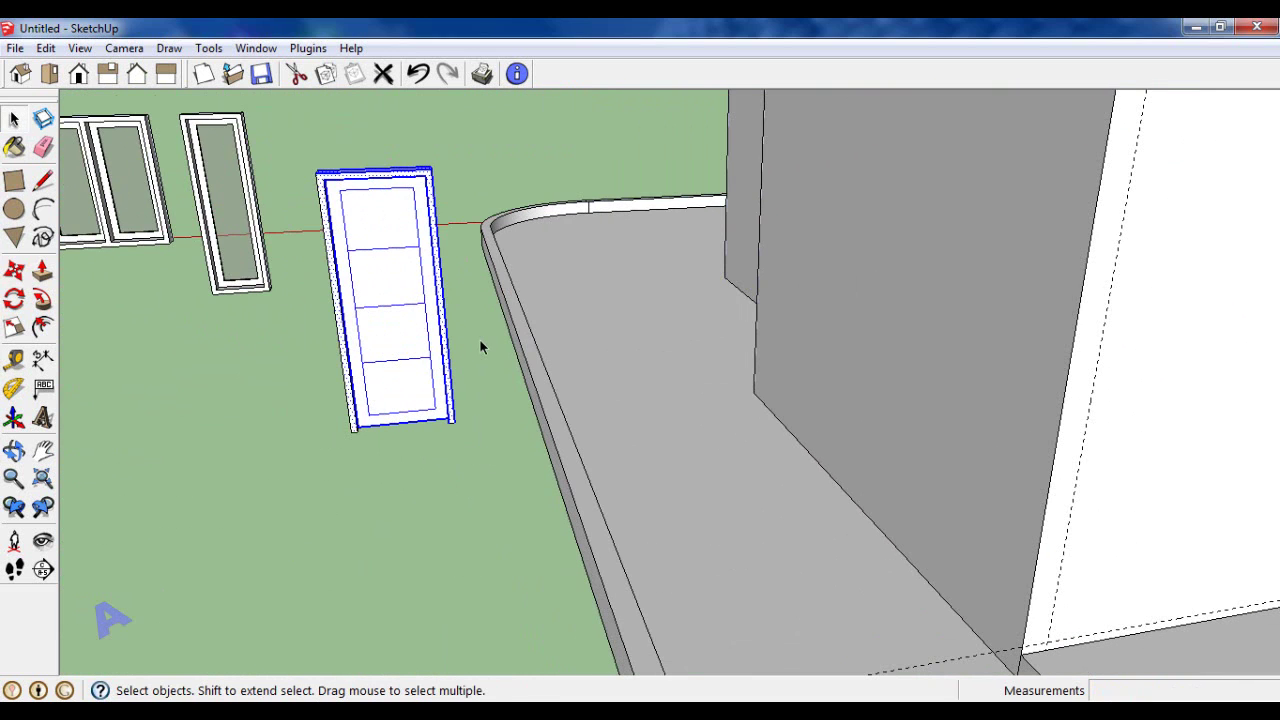
{"action": "left_click", "coordinate": [461, 193]}
{"action": "mouse_move", "coordinate": [414, 186]}
{"action": "middle_mouse_down"}
{"action": "mouse_move", "coordinate": [428, 148]}
{"action": "mouse_move", "coordinate": [297, 126]}
{"action": "middle_mouse_up"}
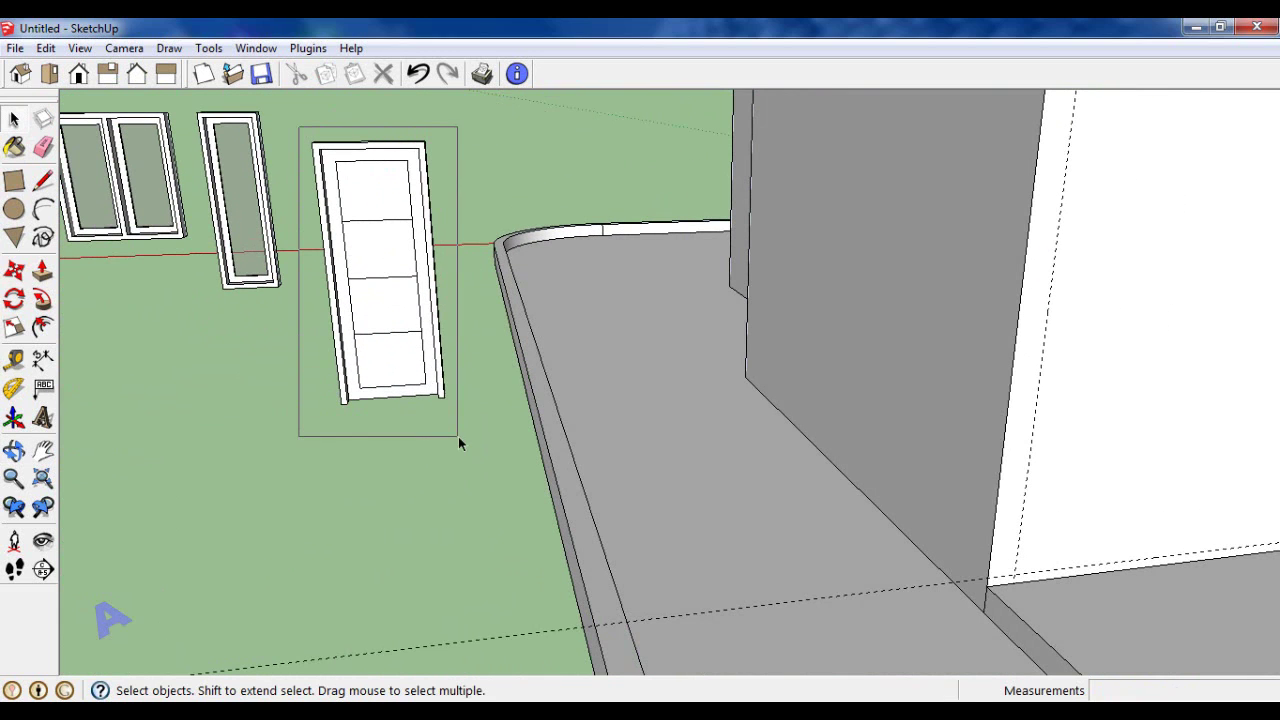
{"action": "left_click_drag", "start_coordinate": [458, 436], "coordinate": [458, 436]}
{"action": "right_click", "coordinate": [382, 298]}
{"action": "left_click", "coordinate": [460, 484]}
Step: Move the grouped door onto the wall beside the guides
{"action": "left_click", "coordinate": [14, 270]}
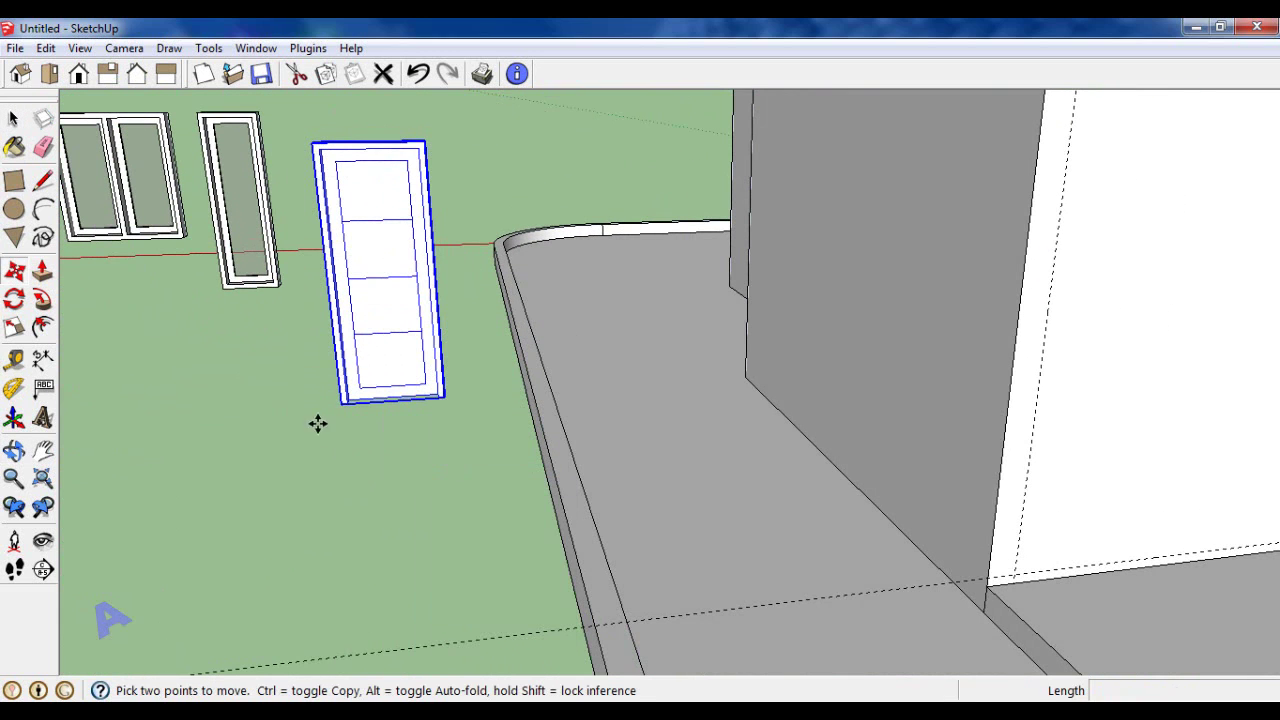
{"action": "scroll", "coordinate": [340, 400], "scroll_direction": "up", "scroll_amount": 1}
{"action": "left_click", "coordinate": [340, 400]}
{"action": "mouse_move", "coordinate": [157, 314]}
{"action": "middle_mouse_down"}
{"action": "mouse_move", "coordinate": [537, 414]}
{"action": "mouse_move", "coordinate": [620, 423]}
{"action": "mouse_move", "coordinate": [63, 171]}
{"action": "middle_mouse_up"}
{"action": "left_click", "coordinate": [555, 408]}
Step: Outline the door on the wall and recess it 15 cm into the wall
{"action": "left_click", "coordinate": [14, 180]}
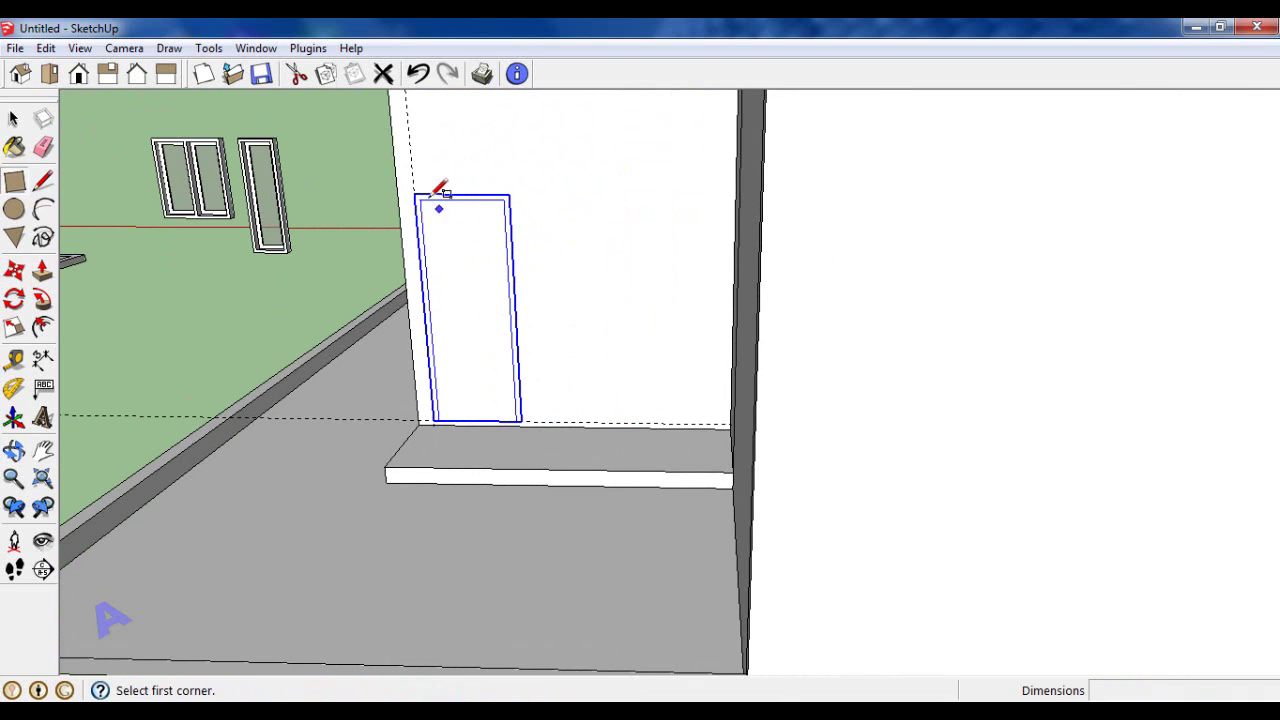
{"action": "left_click", "coordinate": [415, 194]}
{"action": "left_click", "coordinate": [43, 147]}
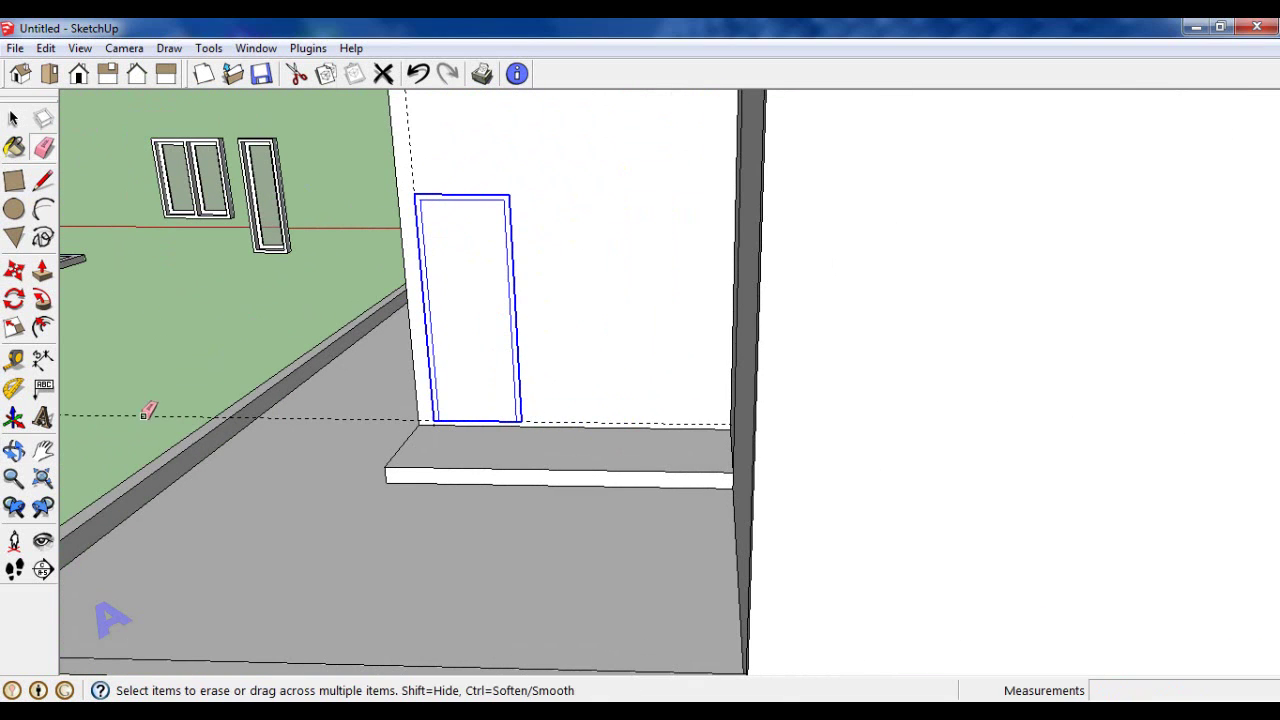
{"action": "mouse_move", "coordinate": [148, 408]}
{"action": "middle_mouse_down"}
{"action": "mouse_move", "coordinate": [451, 351]}
{"action": "mouse_move", "coordinate": [355, 256]}
{"action": "middle_mouse_up"}
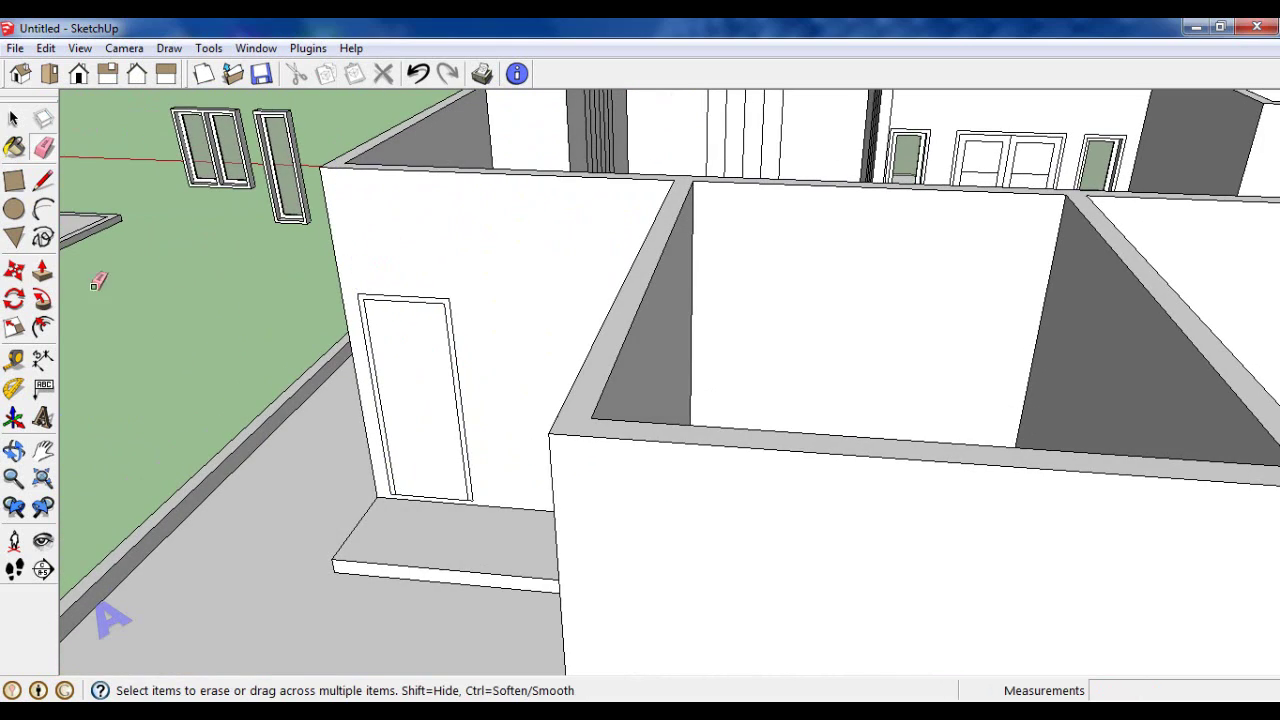
{"action": "left_click", "coordinate": [42, 270]}
{"action": "scroll", "coordinate": [409, 409], "scroll_direction": "up", "scroll_amount": 3}
{"action": "left_click", "coordinate": [409, 409]}
{"action": "type", "text": "15"}
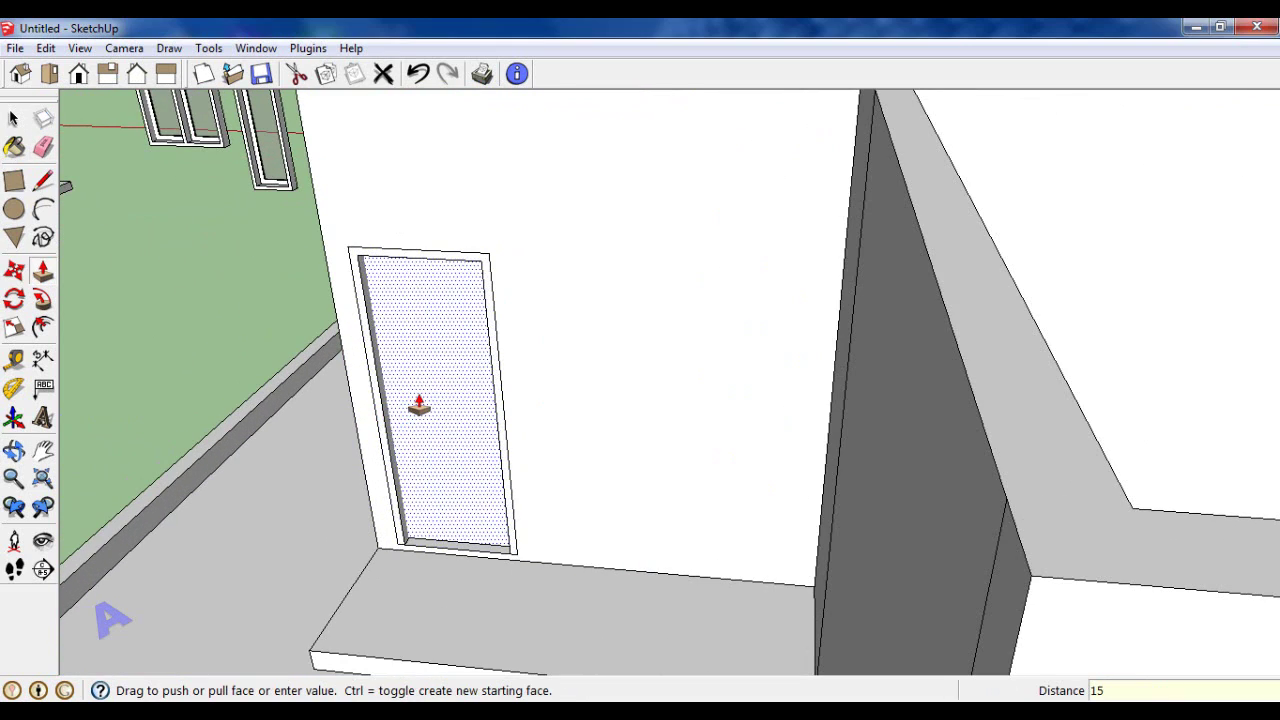
{"action": "key", "text": "Return"}
Step: Orbit out to view the whole room and house
{"action": "mouse_move", "coordinate": [419, 405]}
{"action": "middle_mouse_down"}
{"action": "mouse_move", "coordinate": [571, 337]}
{"action": "mouse_move", "coordinate": [611, 363]}
{"action": "middle_mouse_up"}
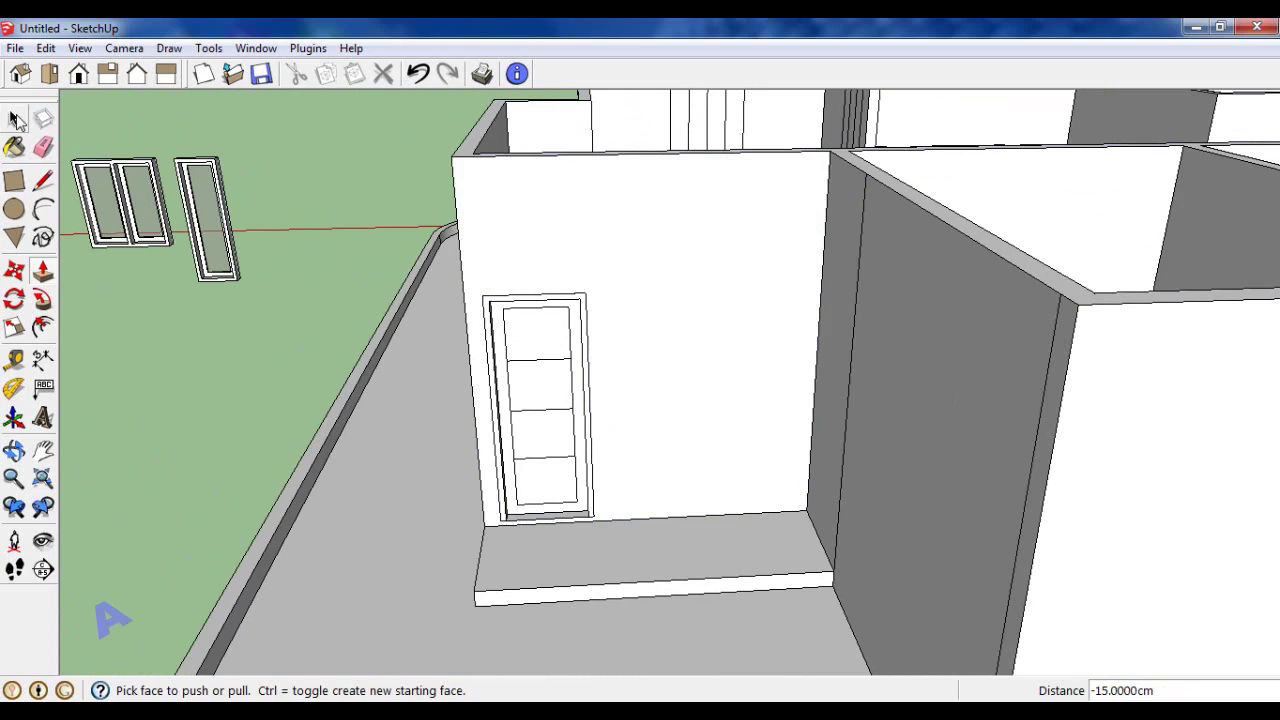
{"action": "left_click", "coordinate": [15, 119]}
{"action": "middle_click_drag", "start_coordinate": [560, 300], "coordinate": [574, 306]}
{"action": "scroll", "coordinate": [577, 310], "scroll_direction": "down", "scroll_amount": 3}
{"action": "left_click", "coordinate": [14, 358]}
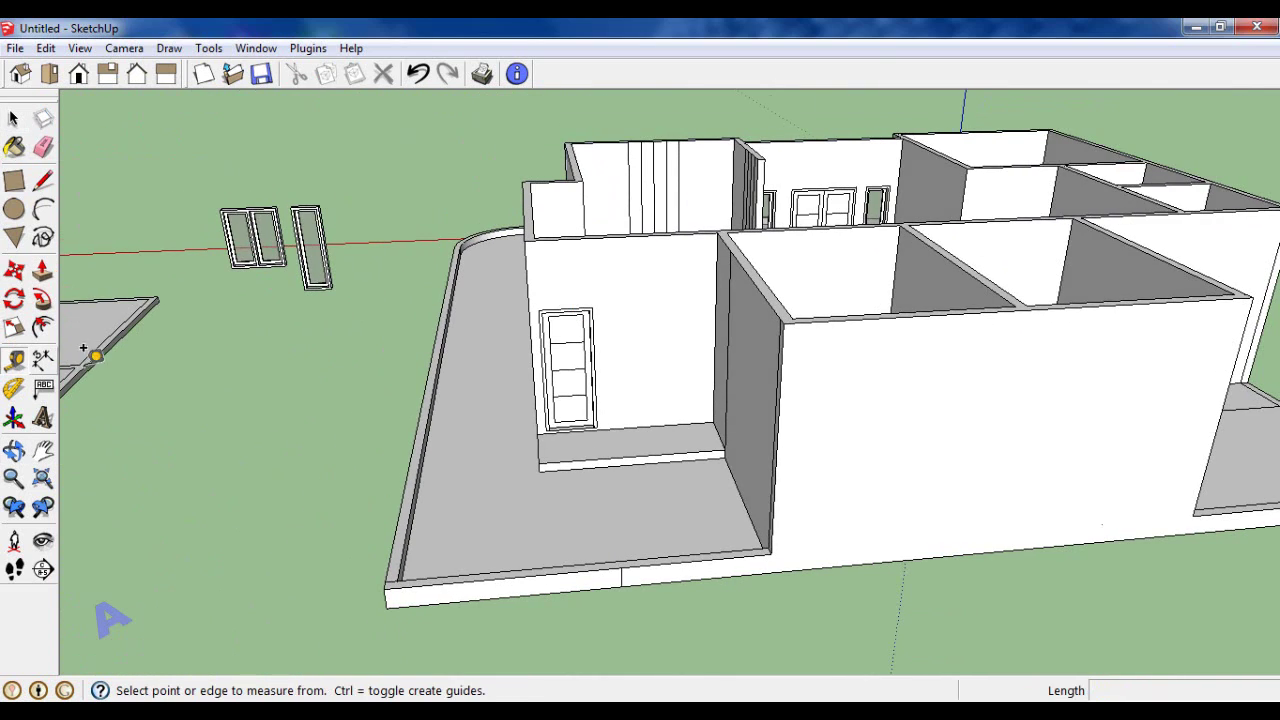
{"action": "scroll", "coordinate": [618, 415], "scroll_direction": "up", "scroll_amount": 3}
Step: Add a door-top guide line measured up from the floor beside the door
{"action": "left_click", "coordinate": [644, 421]}
{"action": "left_click", "coordinate": [570, 208]}
{"action": "mouse_move", "coordinate": [570, 208]}
{"action": "middle_mouse_down"}
{"action": "mouse_move", "coordinate": [600, 380]}
{"action": "mouse_move", "coordinate": [643, 334]}
{"action": "mouse_move", "coordinate": [670, 268]}
{"action": "mouse_move", "coordinate": [672, 333]}
{"action": "middle_mouse_up"}
{"action": "scroll", "coordinate": [643, 334], "scroll_direction": "up", "scroll_amount": 2}
{"action": "left_click", "coordinate": [14, 120]}
{"action": "scroll", "coordinate": [601, 286], "scroll_direction": "down", "scroll_amount": 2}
{"action": "left_click_drag", "start_coordinate": [669, 290], "coordinate": [734, 251]}
{"action": "key", "text": "space"}
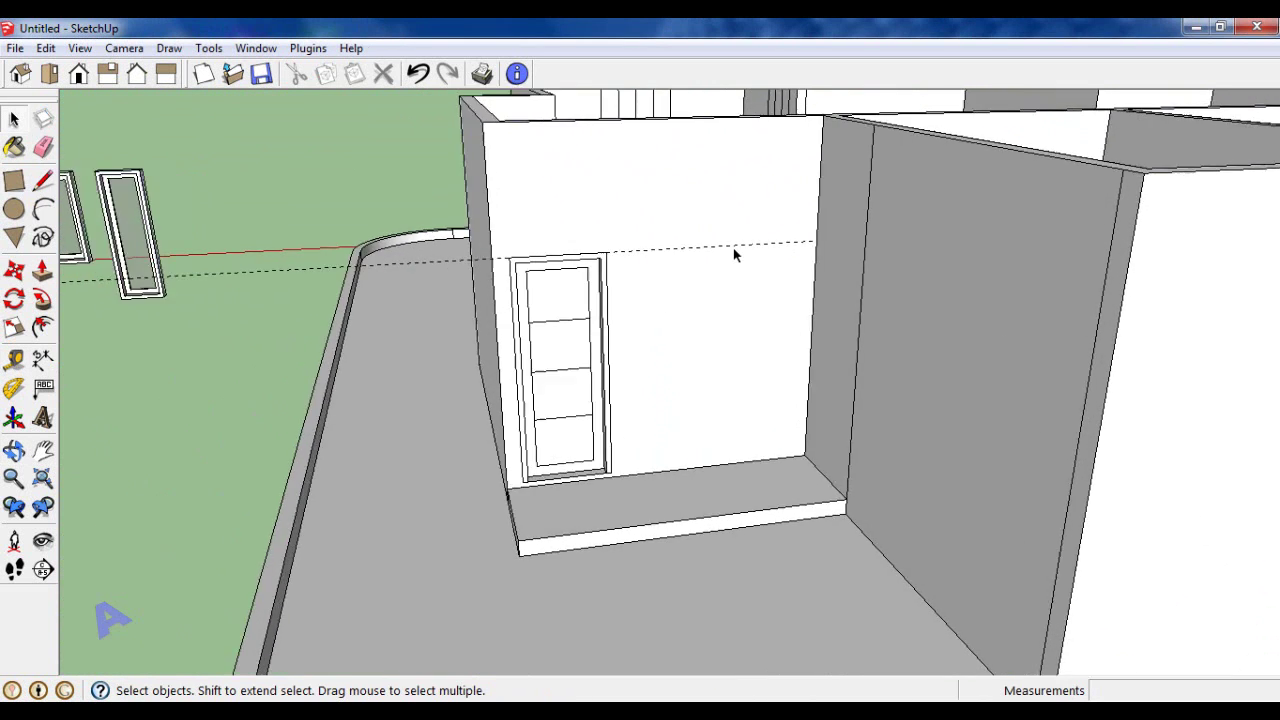
{"action": "left_click", "coordinate": [576, 251]}
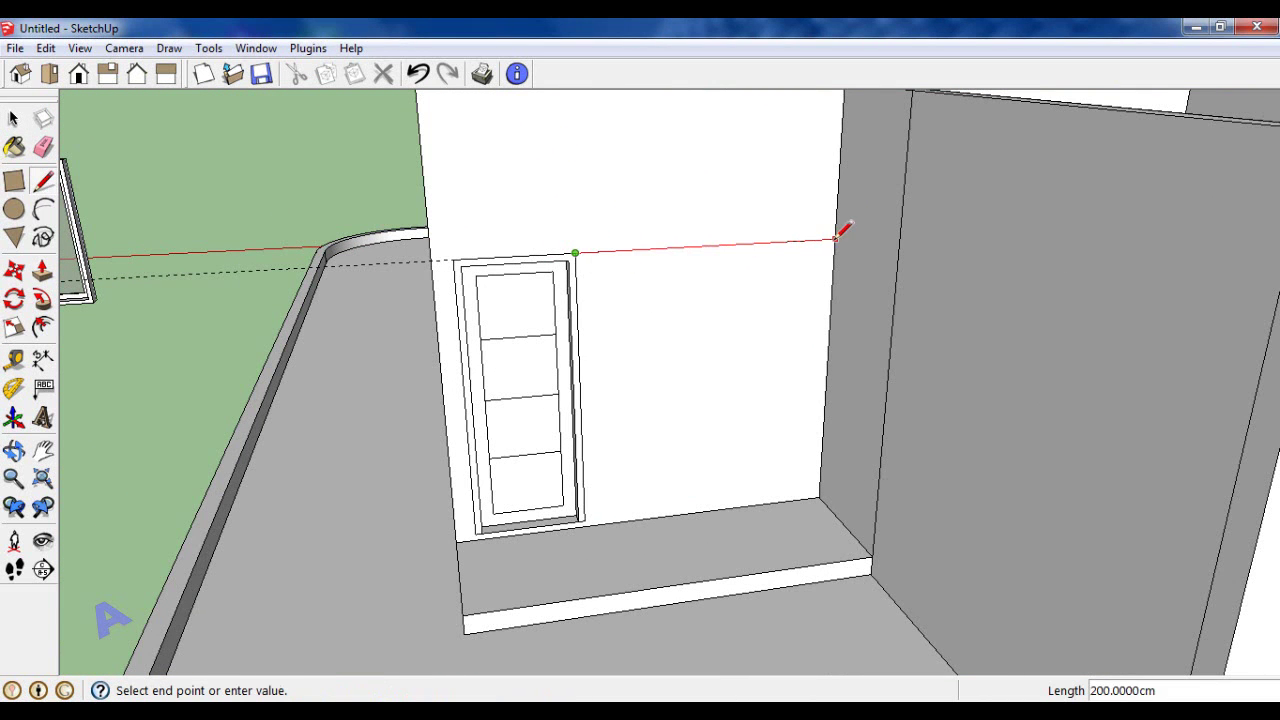
{"action": "key", "text": "space"}
Step: Ctrl-Move a copy of the double window onto the front room wall
{"action": "middle_click_drag", "start_coordinate": [450, 300], "coordinate": [277, 151]}
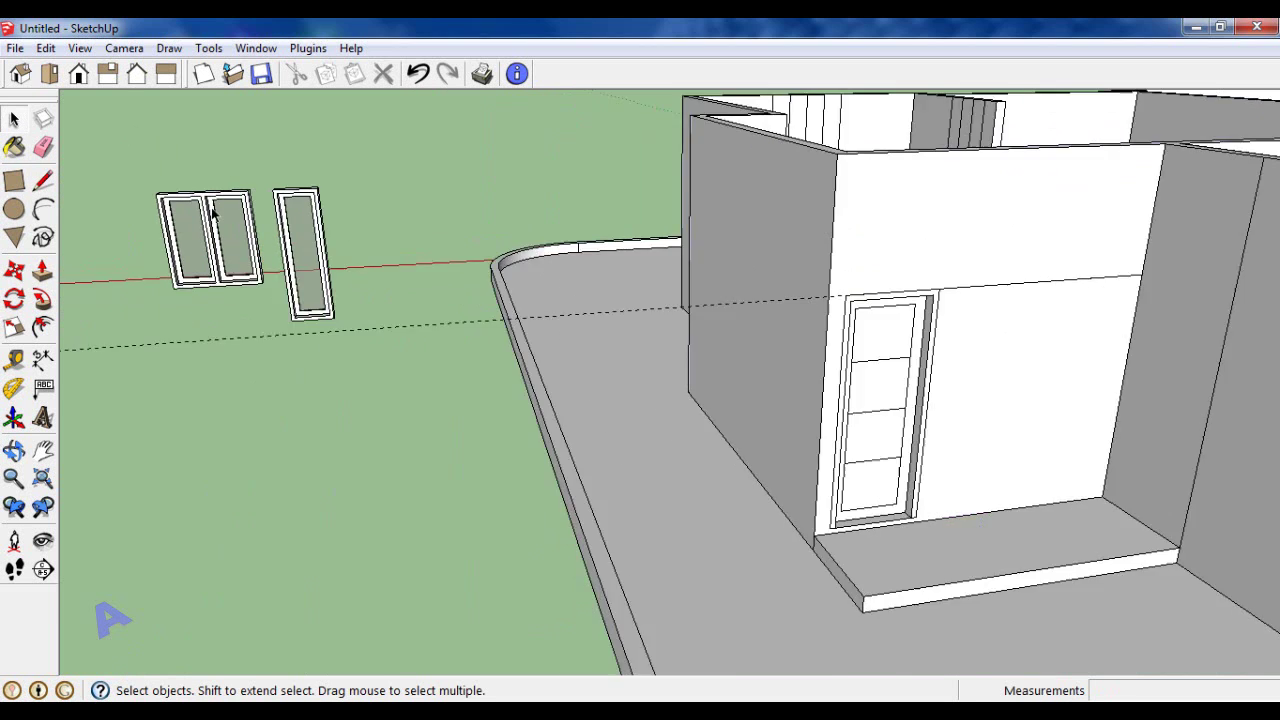
{"action": "left_click_drag", "start_coordinate": [157, 215], "coordinate": [157, 210]}
{"action": "key", "text": "m"}
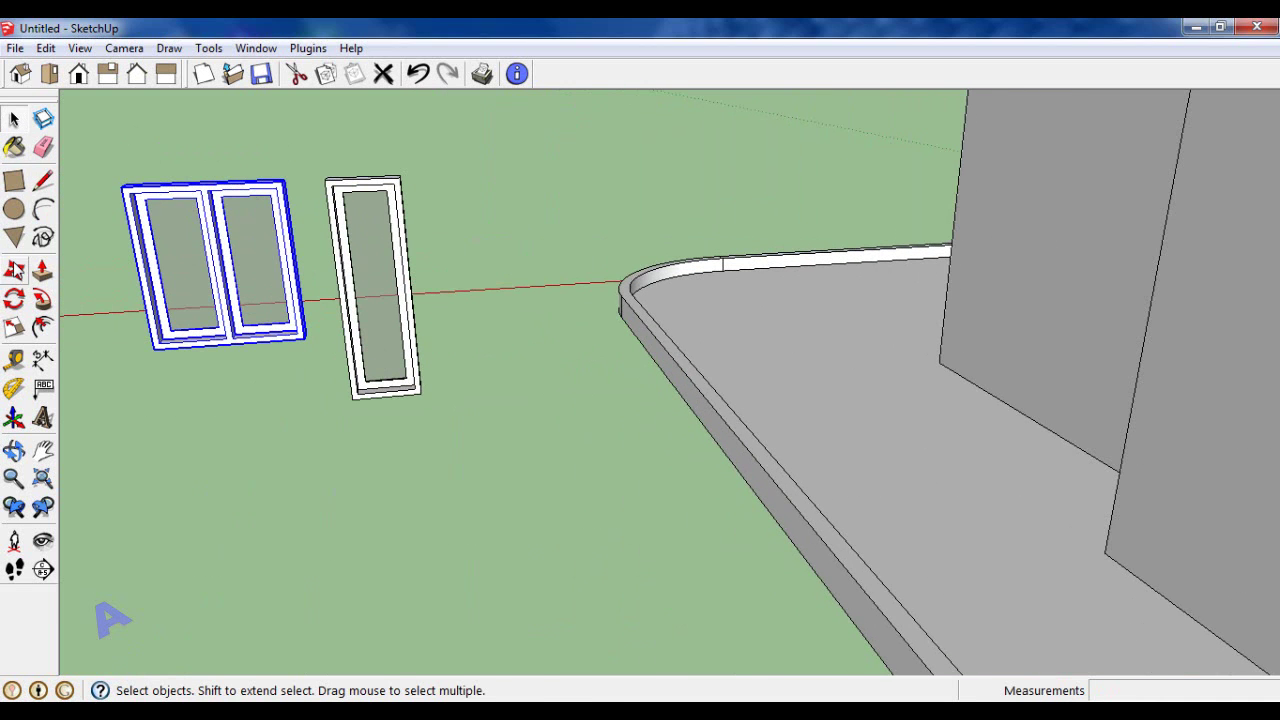
{"action": "scroll", "coordinate": [194, 163], "scroll_direction": "up", "scroll_amount": 2}
{"action": "scroll", "coordinate": [224, 197], "scroll_direction": "up", "scroll_amount": 2}
{"action": "key", "text": "ctrl"}
{"action": "left_click", "coordinate": [224, 197]}
{"action": "scroll", "coordinate": [160, 215], "scroll_direction": "down", "scroll_amount": 3}
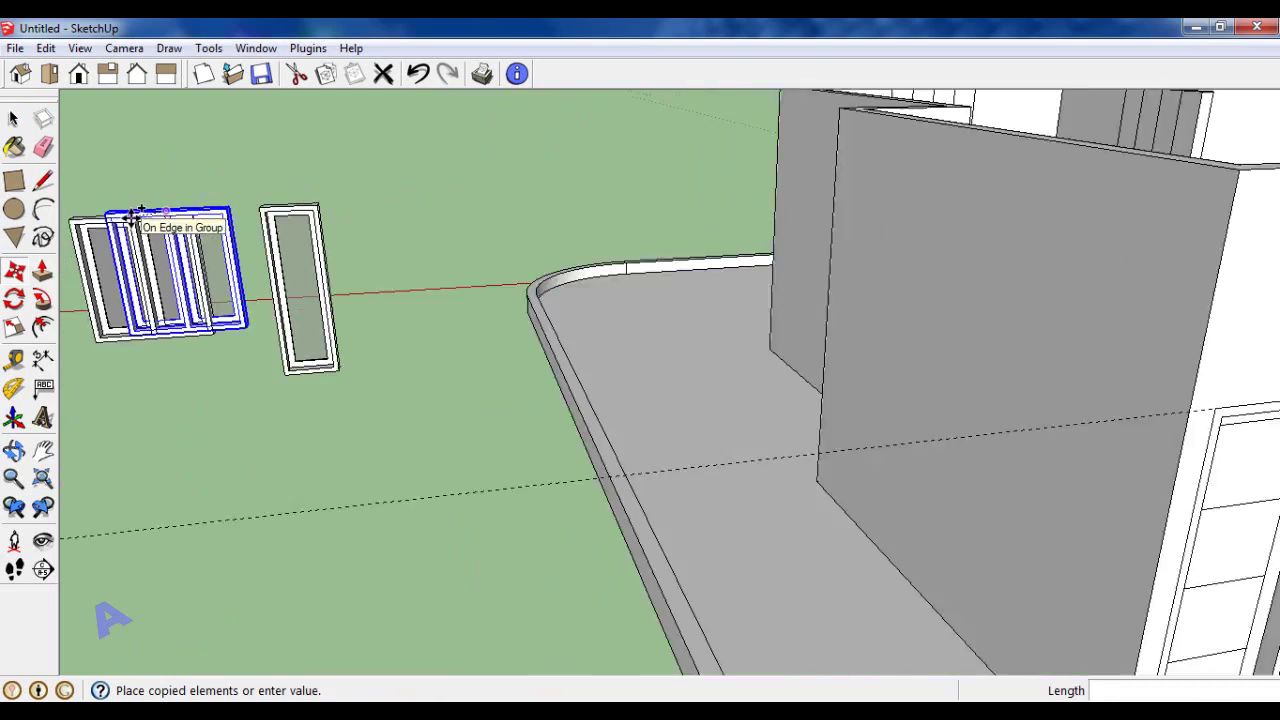
{"action": "scroll", "coordinate": [160, 215], "scroll_direction": "down", "scroll_amount": 2}
{"action": "left_click", "coordinate": [673, 284]}
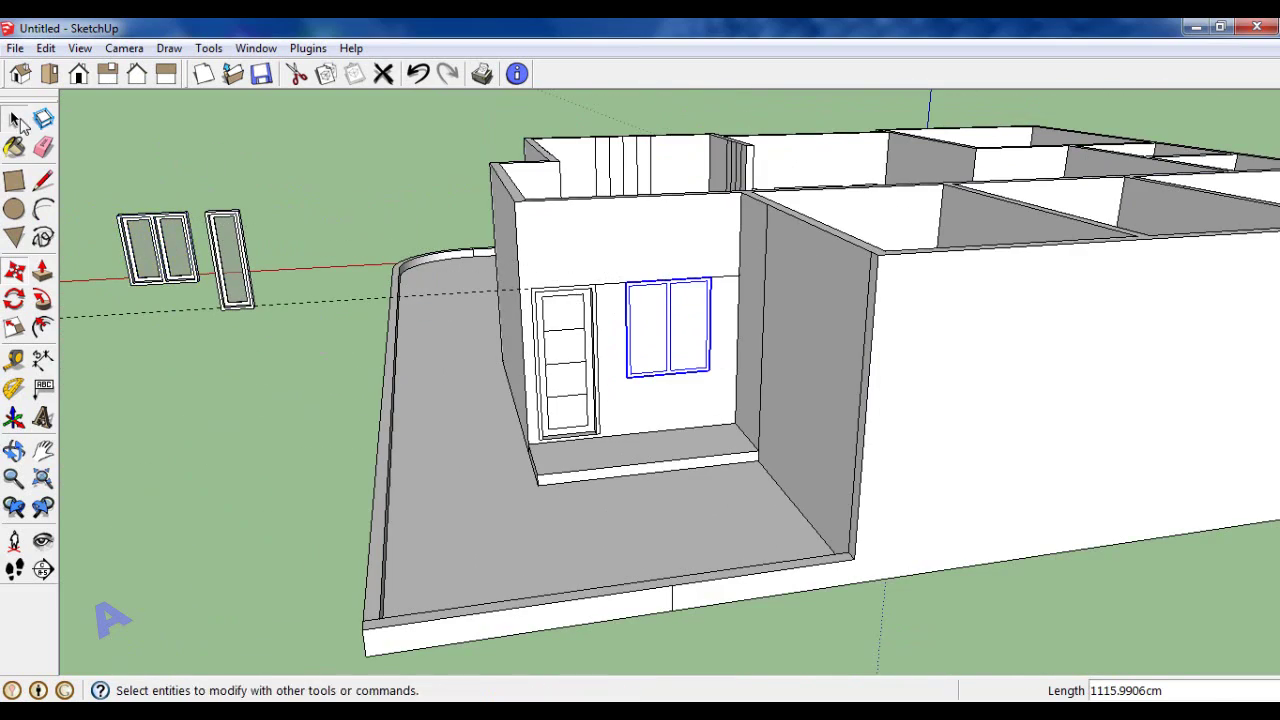
Step: Draw a rectangle over the window and push its panes 15 cm into the wall
{"action": "left_click", "coordinate": [14, 119]}
{"action": "scroll", "coordinate": [88, 148], "scroll_direction": "up", "scroll_amount": 3}
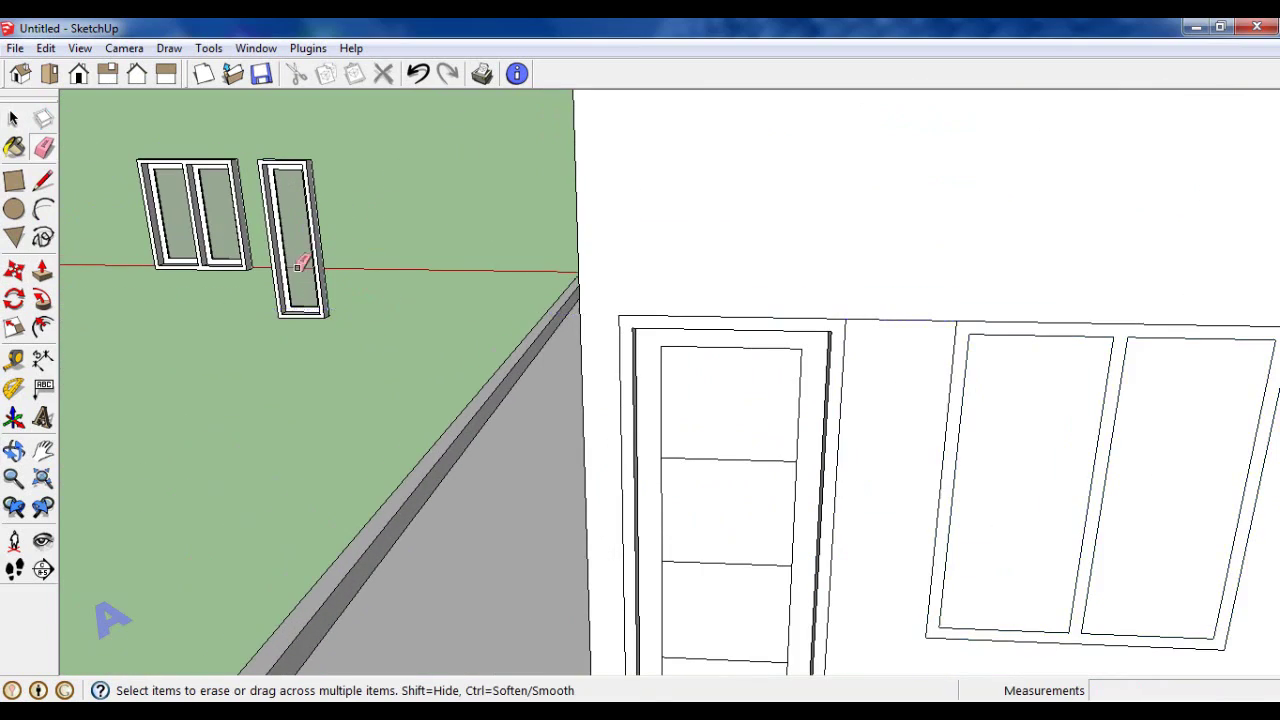
{"action": "mouse_move", "coordinate": [300, 262]}
{"action": "middle_mouse_down"}
{"action": "mouse_move", "coordinate": [714, 286]}
{"action": "mouse_move", "coordinate": [627, 260]}
{"action": "middle_mouse_up"}
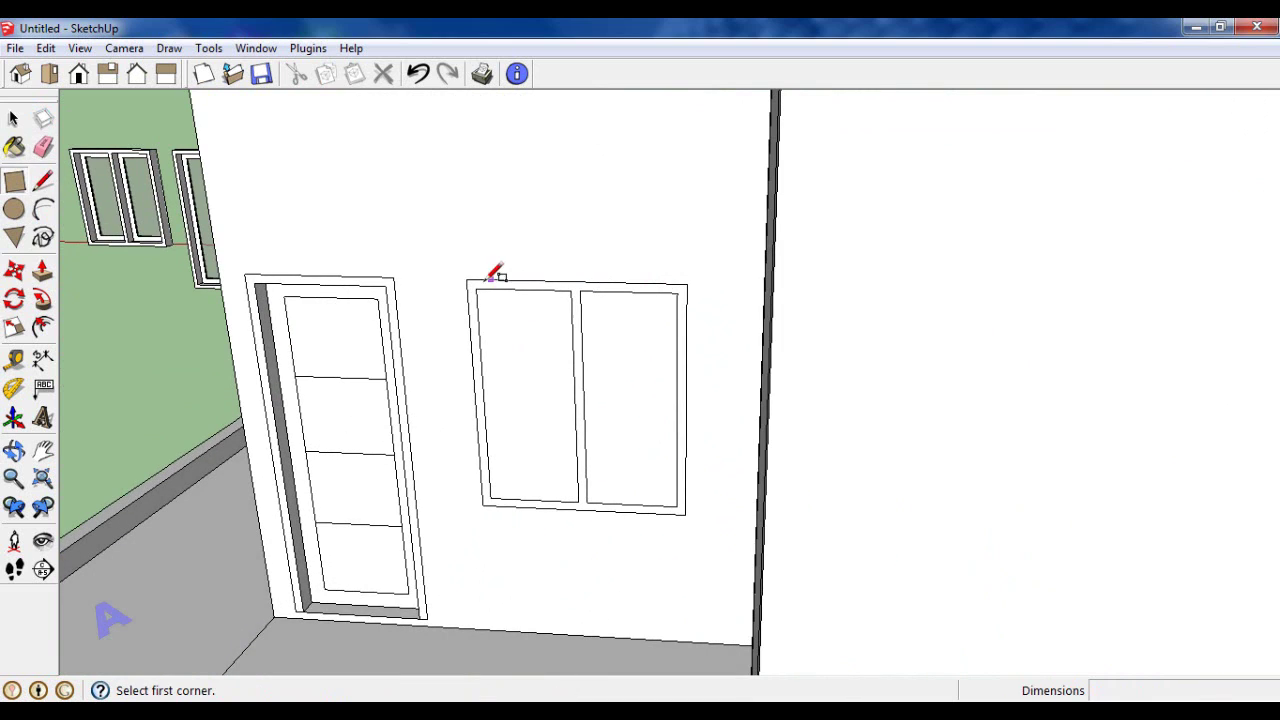
{"action": "left_click", "coordinate": [466, 280]}
{"action": "left_click", "coordinate": [42, 270]}
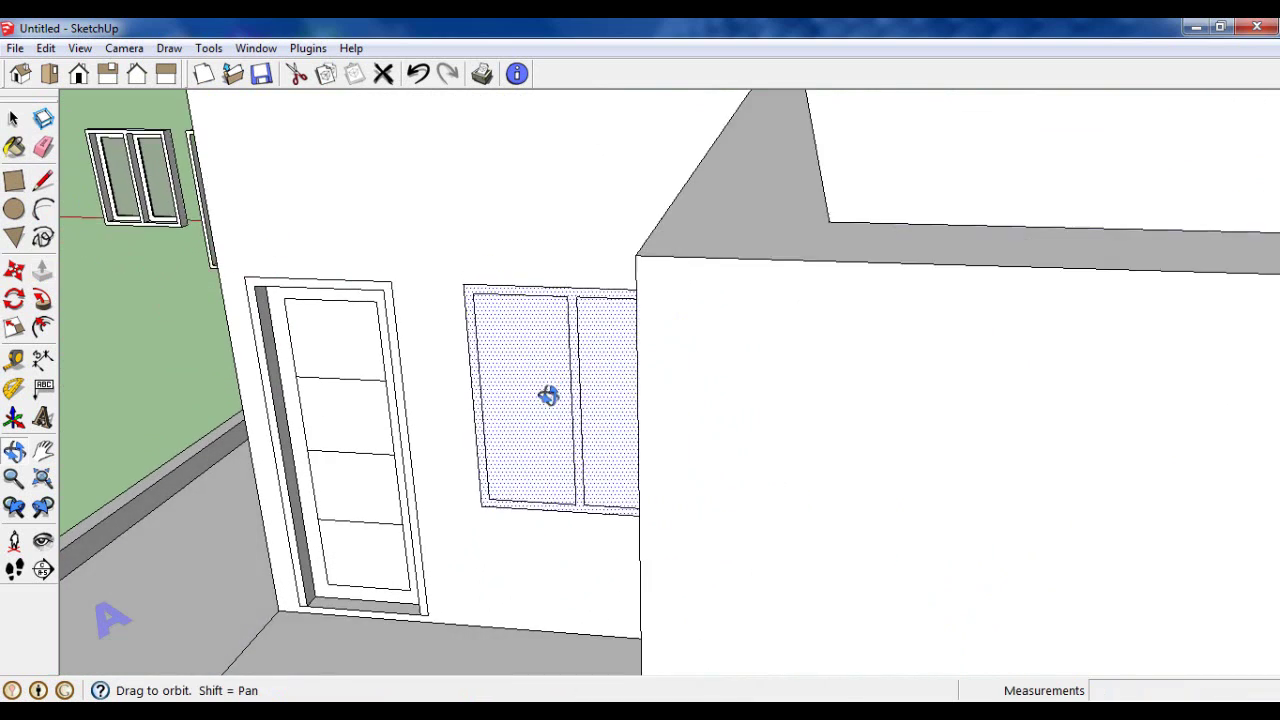
{"action": "mouse_move", "coordinate": [549, 391]}
{"action": "middle_mouse_down"}
{"action": "mouse_move", "coordinate": [506, 334]}
{"action": "mouse_move", "coordinate": [543, 423]}
{"action": "middle_mouse_up"}
{"action": "left_click_drag", "start_coordinate": [543, 423], "coordinate": [545, 413]}
{"action": "type", "text": "1"}
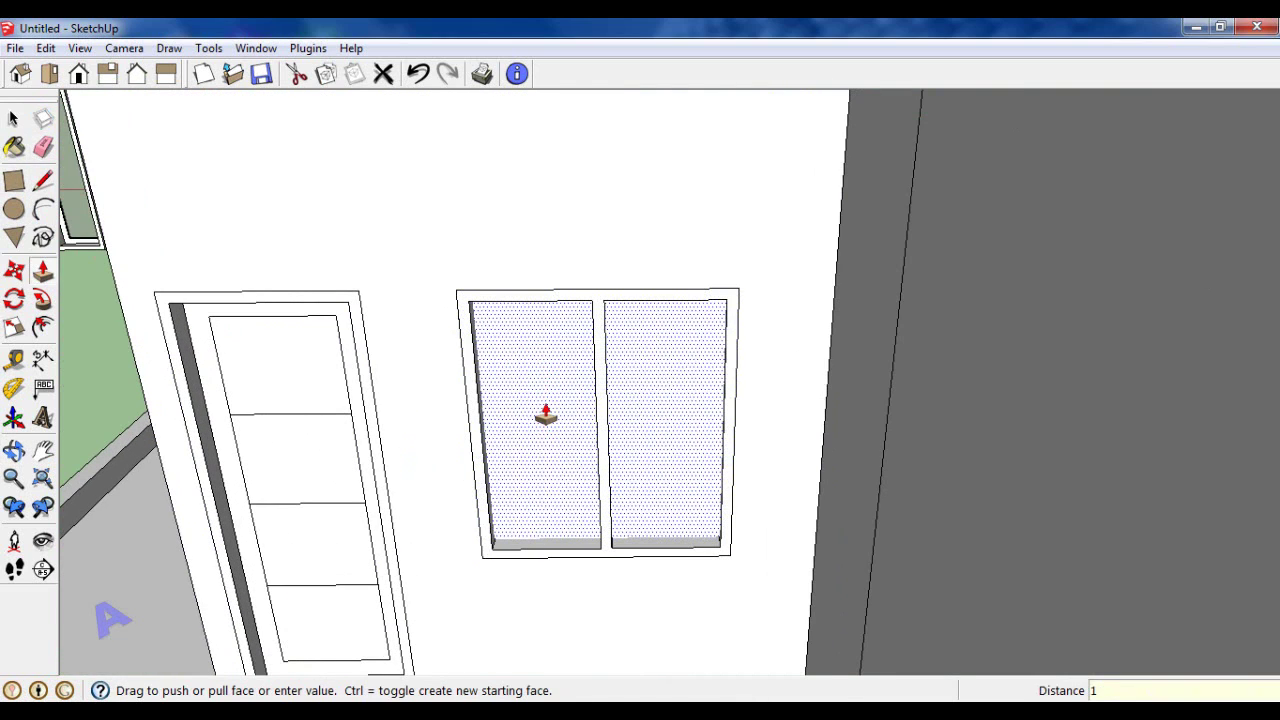
{"action": "type", "text": "5"}
{"action": "key", "text": "Return"}
Step: Reposition the recessed window panes, then orbit out to view the whole house
{"action": "left_click", "coordinate": [14, 120]}
{"action": "scroll", "coordinate": [588, 541], "scroll_direction": "up", "scroll_amount": 3}
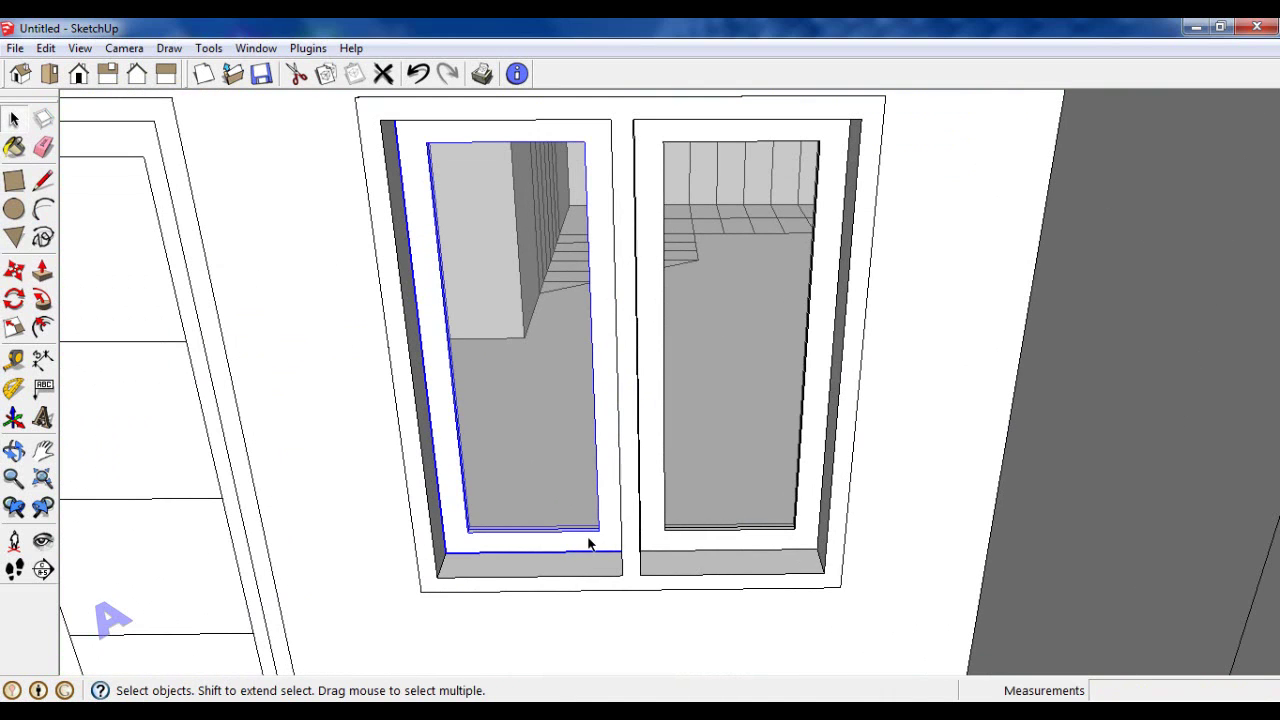
{"action": "key", "text": "m"}
{"action": "left_click", "coordinate": [446, 551]}
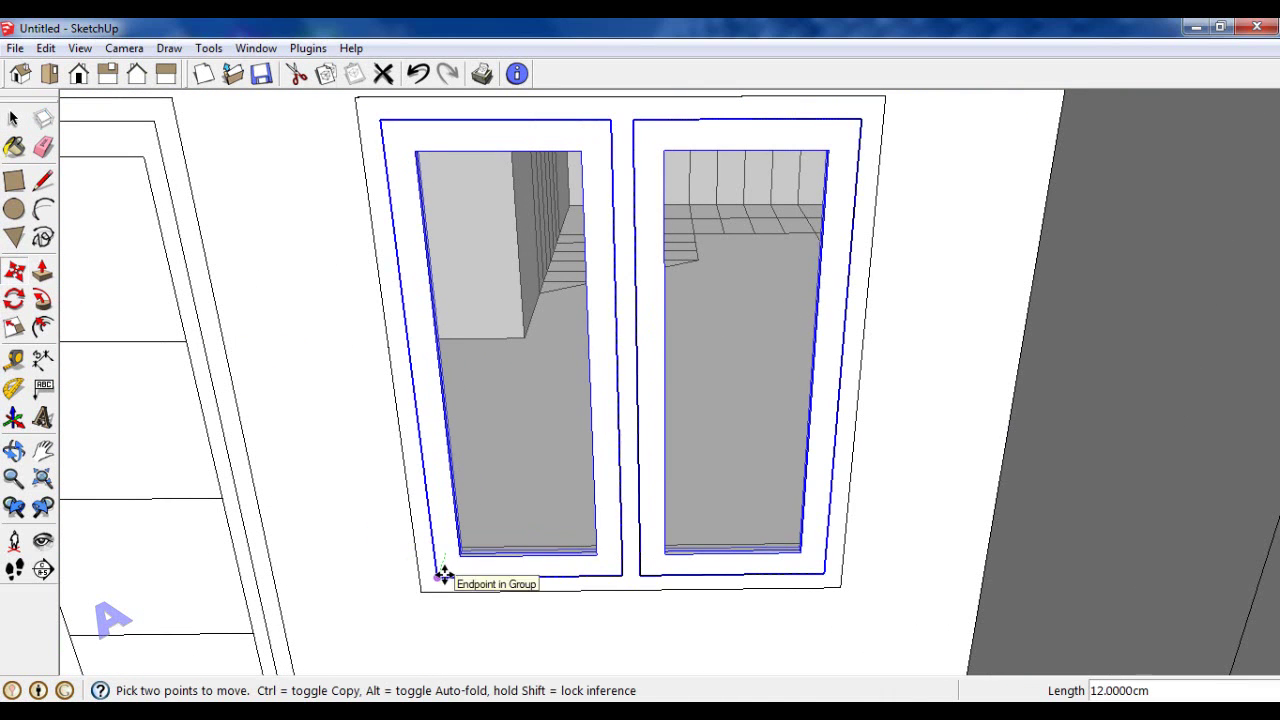
{"action": "left_click", "coordinate": [14, 120]}
{"action": "scroll", "coordinate": [503, 389], "scroll_direction": "down", "scroll_amount": 5}
{"action": "mouse_move", "coordinate": [503, 389]}
{"action": "middle_mouse_down"}
{"action": "mouse_move", "coordinate": [309, 172]}
{"action": "mouse_move", "coordinate": [491, 314]}
{"action": "mouse_move", "coordinate": [459, 296]}
{"action": "middle_mouse_up"}
{"action": "scroll", "coordinate": [719, 341], "scroll_direction": "up", "scroll_amount": 3}
{"action": "scroll", "coordinate": [548, 361], "scroll_direction": "up", "scroll_amount": 2}
{"action": "scroll", "coordinate": [668, 380], "scroll_direction": "up", "scroll_amount": 1}
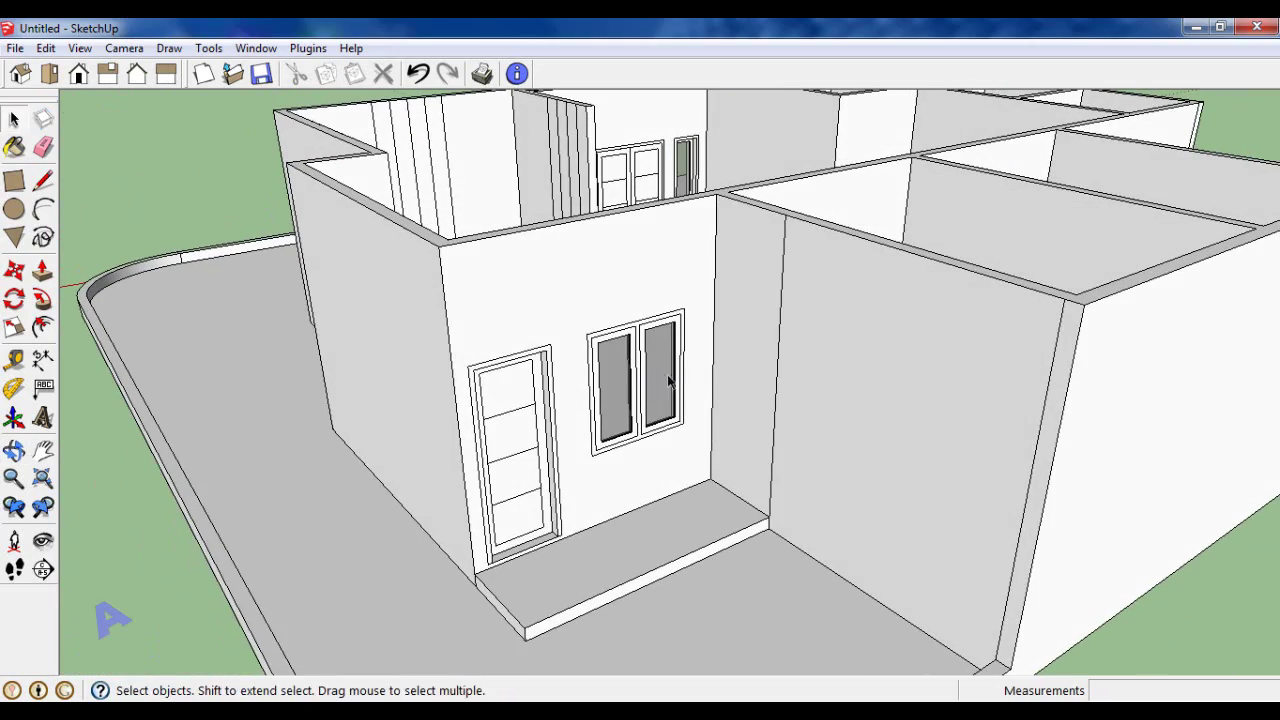
Step: Place a horizontal guide line from the floor corner and a guide on the next room's wall
{"action": "left_click", "coordinate": [14, 360]}
{"action": "scroll", "coordinate": [715, 478], "scroll_direction": "up", "scroll_amount": 3}
{"action": "left_click", "coordinate": [705, 470]}
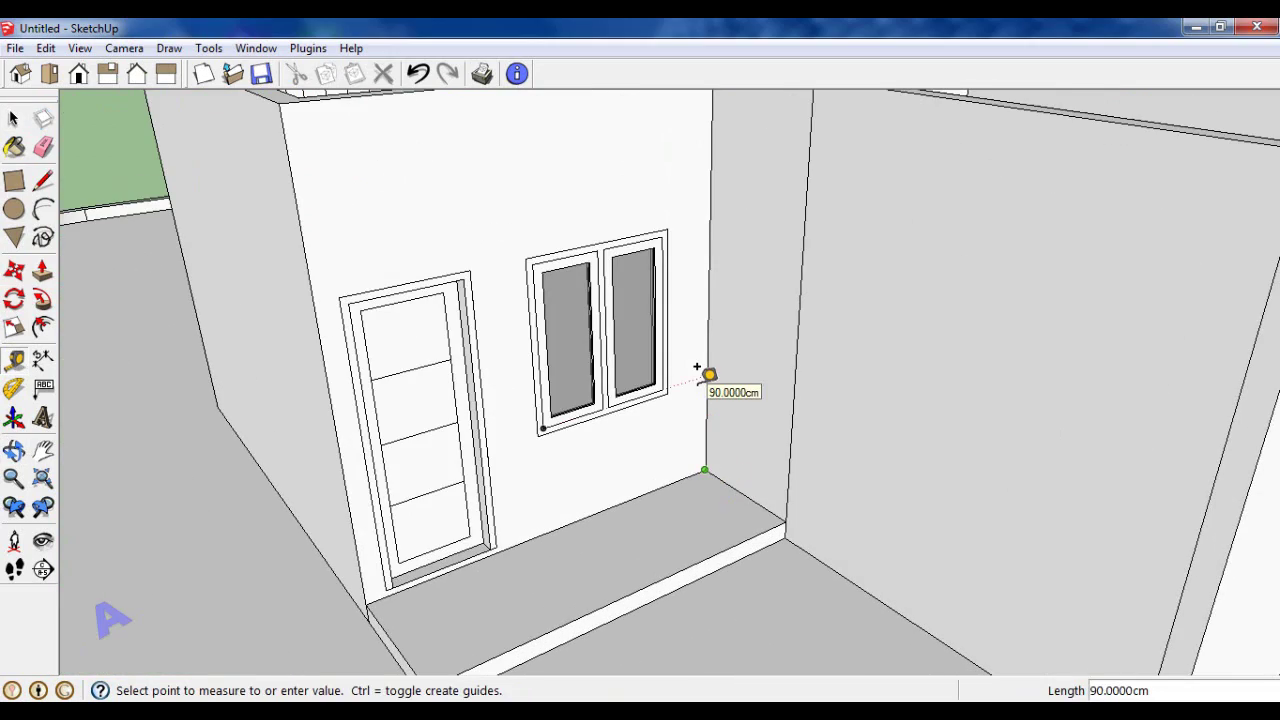
{"action": "left_click", "coordinate": [677, 480]}
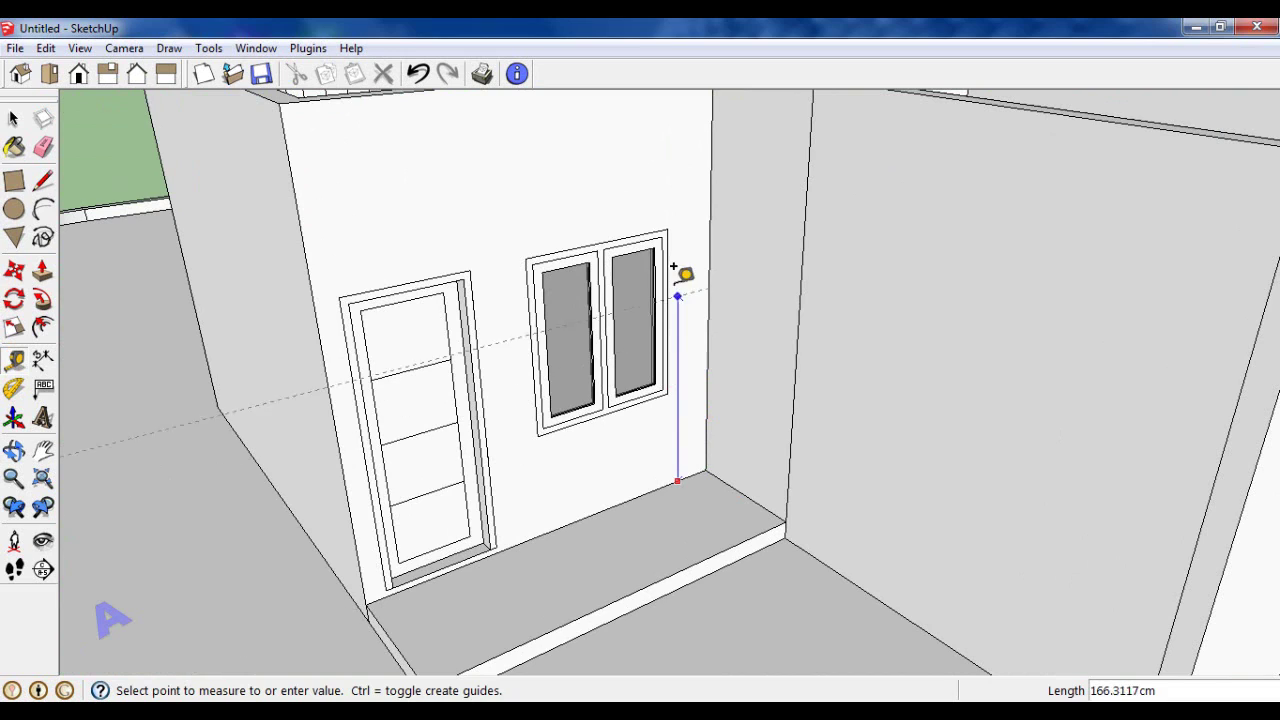
{"action": "left_click", "coordinate": [855, 584]}
{"action": "left_click", "coordinate": [711, 205]}
{"action": "scroll", "coordinate": [843, 294], "scroll_direction": "down", "scroll_amount": 3}
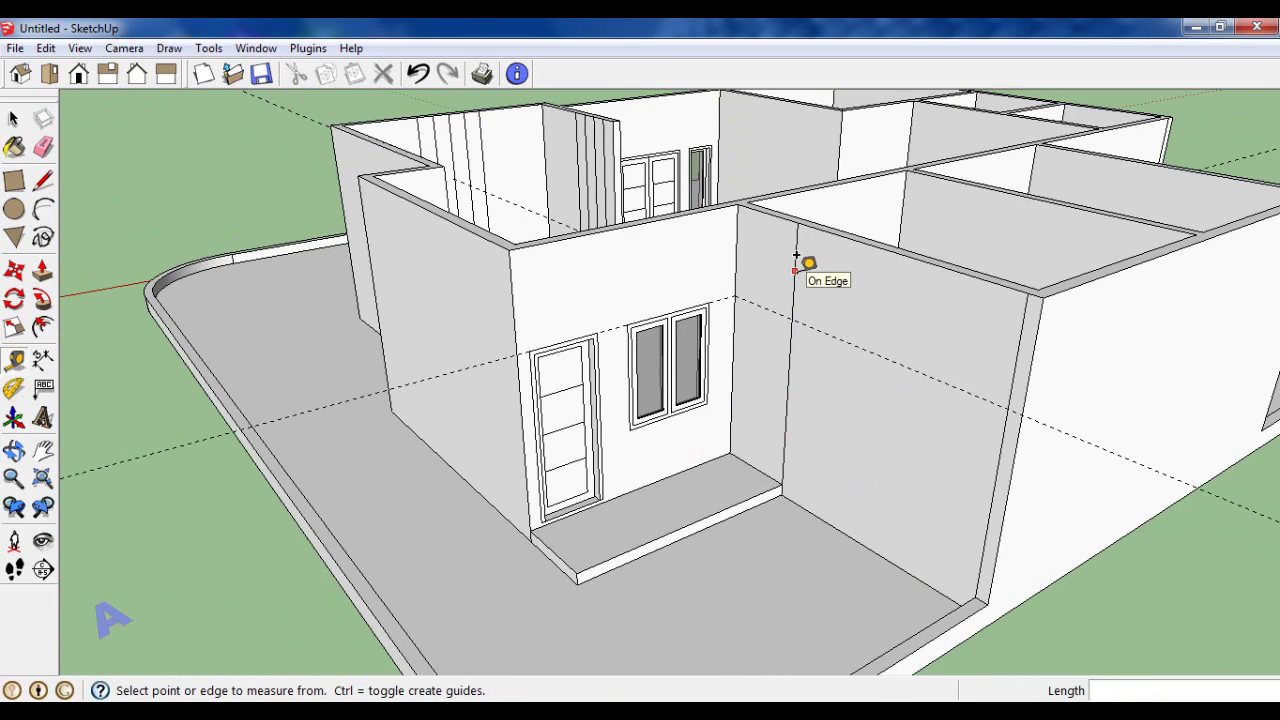
{"action": "middle_click_drag", "start_coordinate": [800, 266], "coordinate": [1023, 330]}
Step: Add a vertical guide 192 cm along the porch-facing wall from its corner with the window wall
{"action": "left_click", "coordinate": [44, 148]}
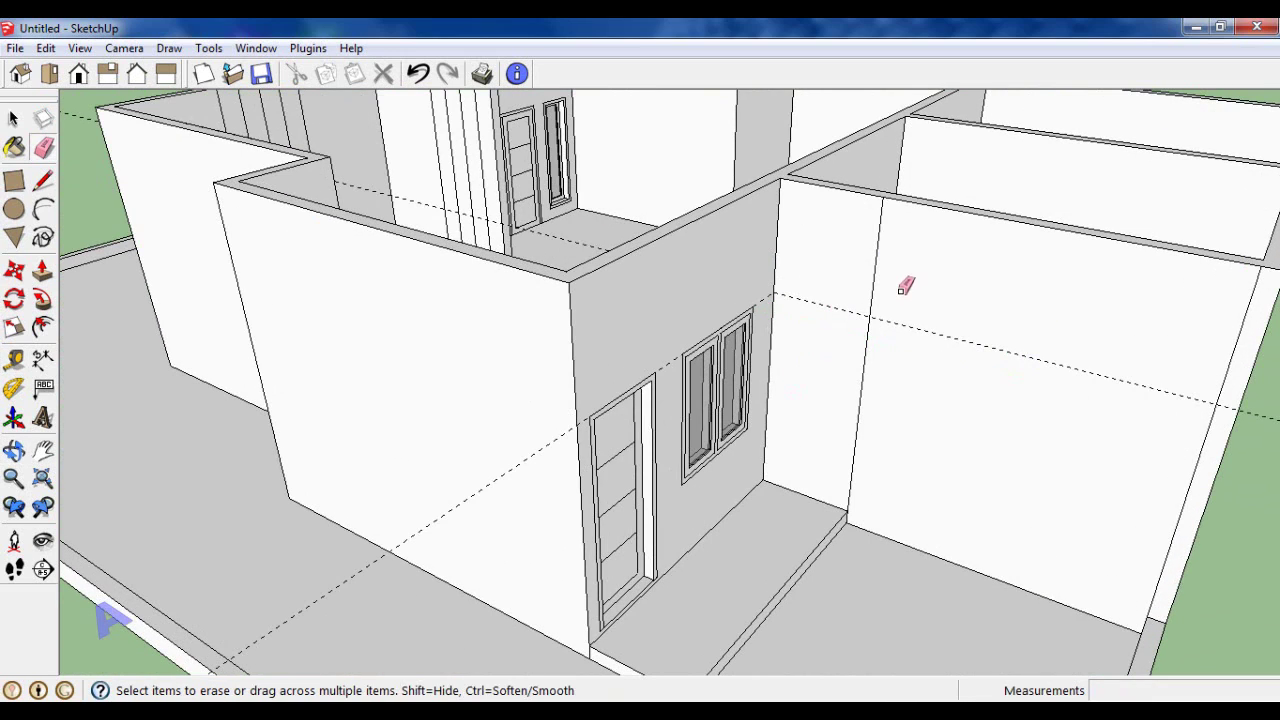
{"action": "middle_click_drag", "start_coordinate": [790, 340], "coordinate": [1001, 324]}
{"action": "left_click", "coordinate": [14, 358]}
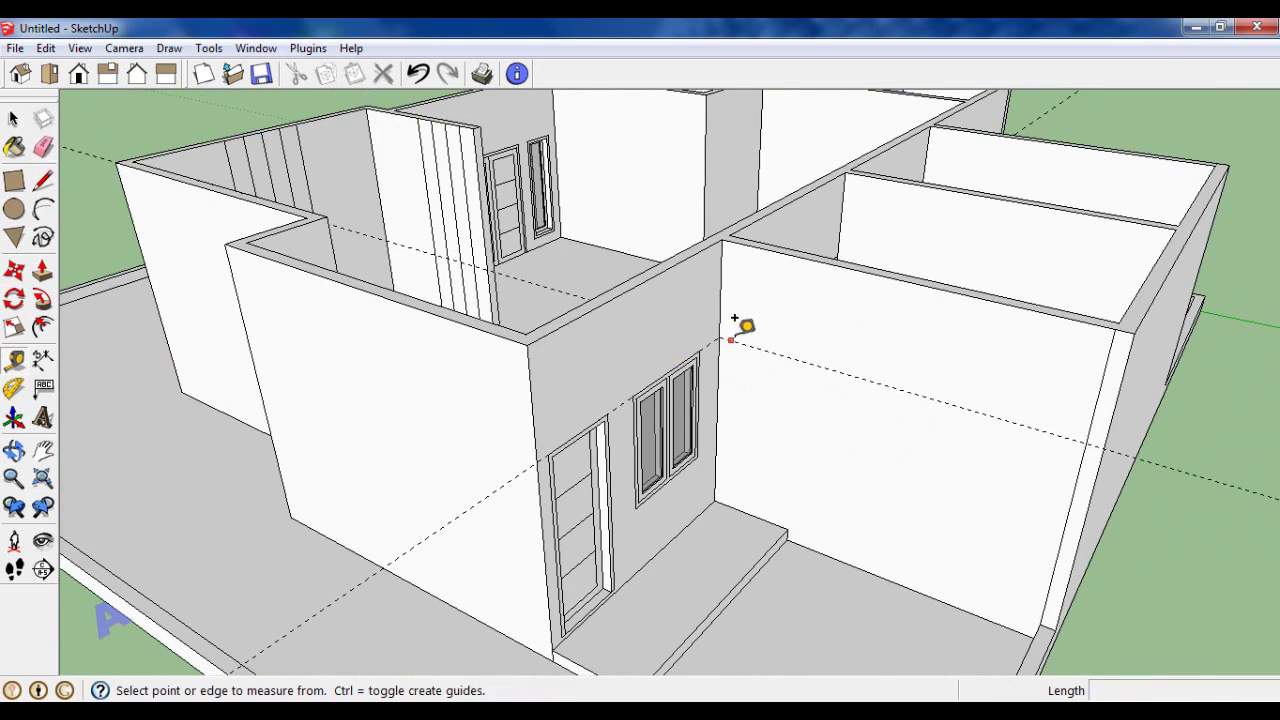
{"action": "scroll", "coordinate": [735, 315], "scroll_direction": "up", "scroll_amount": 2}
{"action": "left_click", "coordinate": [716, 301]}
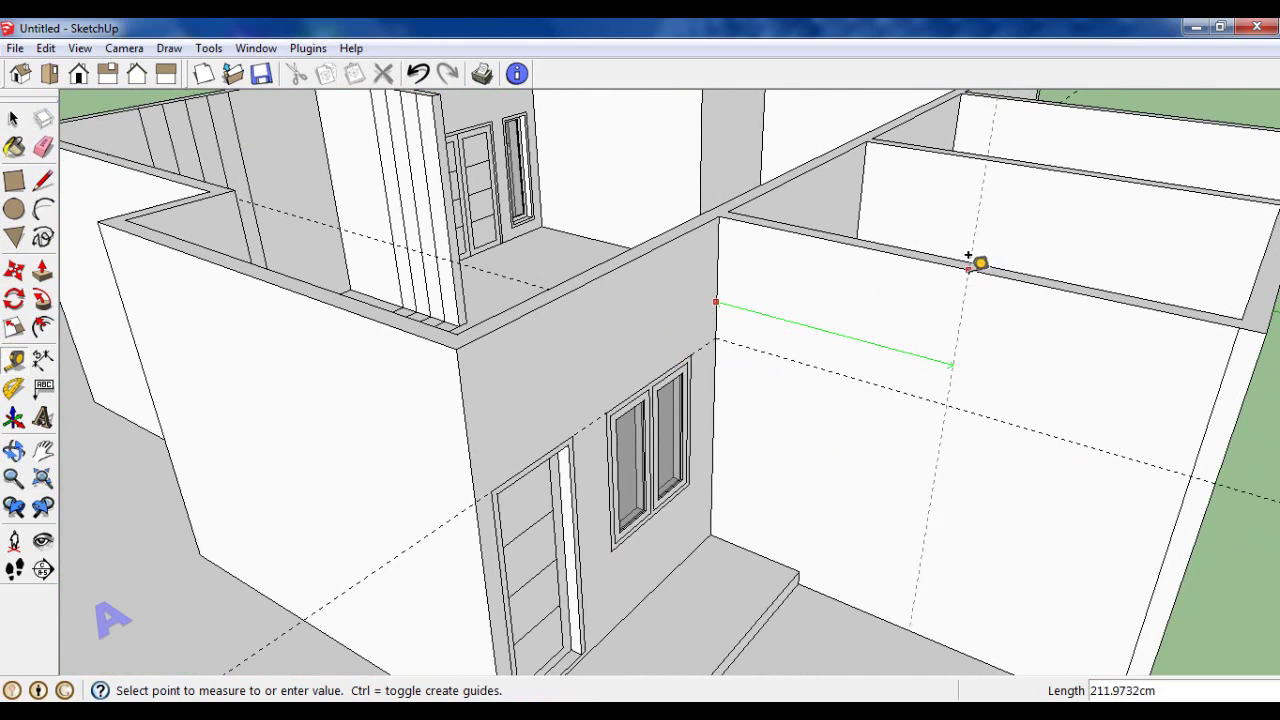
{"action": "scroll", "coordinate": [968, 257], "scroll_direction": "down", "scroll_amount": 2}
{"action": "scroll", "coordinate": [980, 195], "scroll_direction": "up", "scroll_amount": 3}
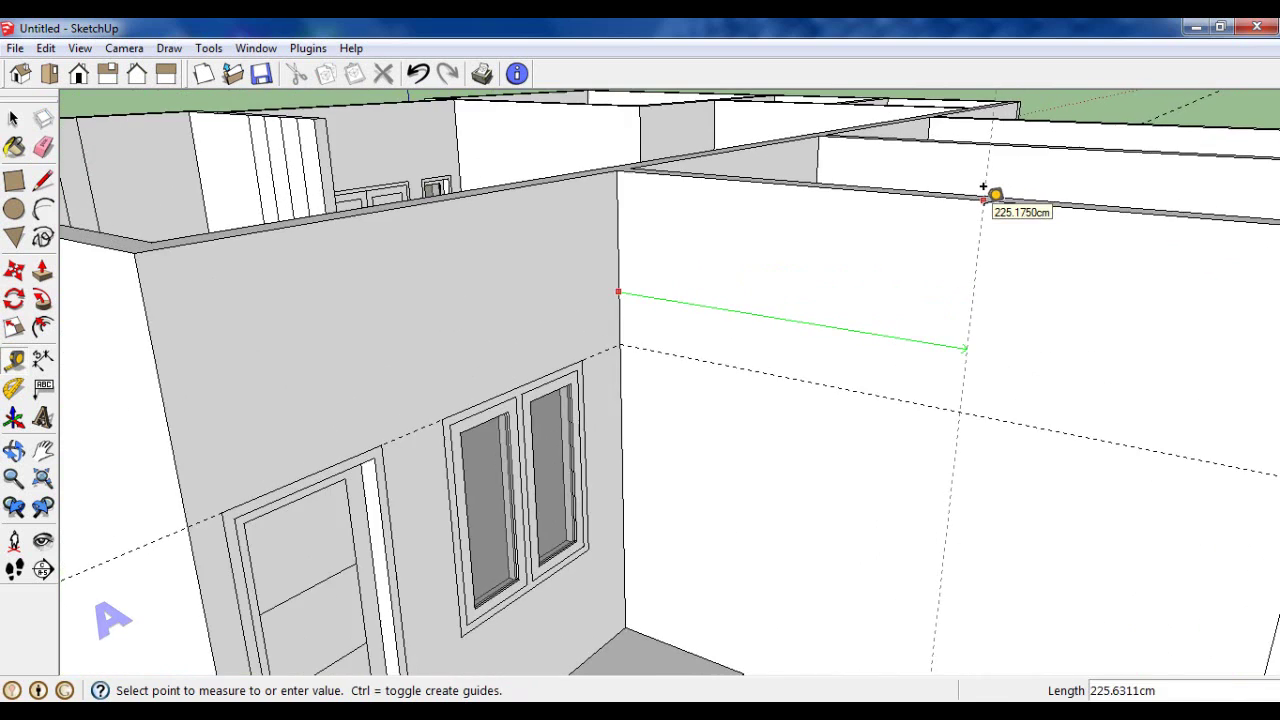
{"action": "scroll", "coordinate": [990, 195], "scroll_direction": "down", "scroll_amount": 1}
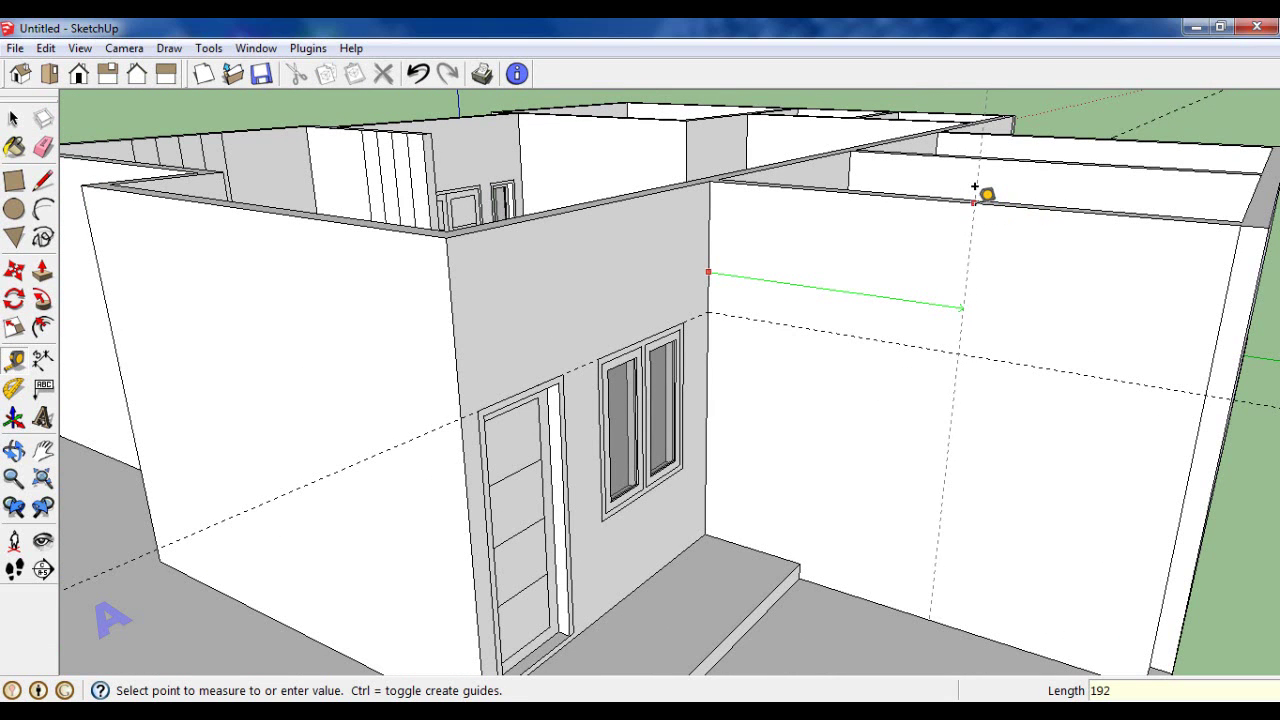
{"action": "left_click", "coordinate": [14, 119]}
{"action": "scroll", "coordinate": [900, 250], "scroll_direction": "down", "scroll_amount": 2}
Step: Select the spare double window on the ground and rotate it to face the wall
{"action": "scroll", "coordinate": [972, 226], "scroll_direction": "down", "scroll_amount": 2}
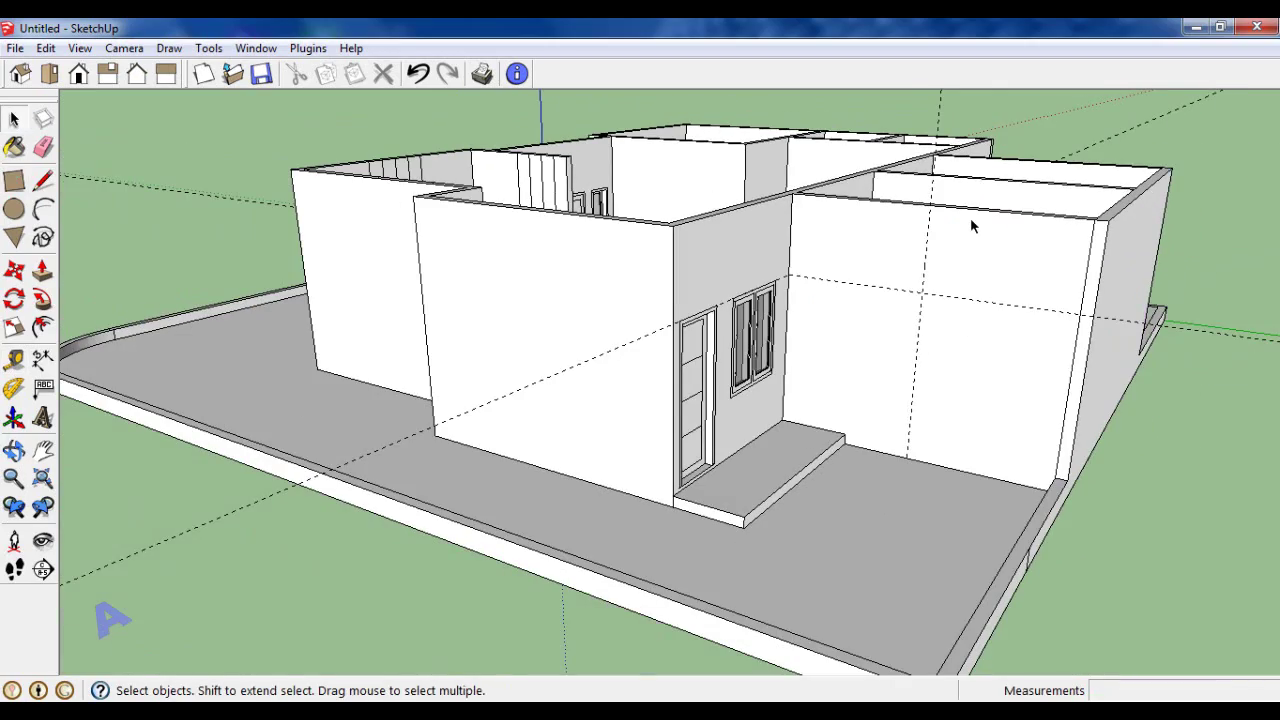
{"action": "scroll", "coordinate": [971, 226], "scroll_direction": "down", "scroll_amount": 2}
{"action": "mouse_move", "coordinate": [984, 261]}
{"action": "middle_mouse_down"}
{"action": "mouse_move", "coordinate": [734, 363]}
{"action": "mouse_move", "coordinate": [1044, 348]}
{"action": "middle_mouse_up"}
{"action": "scroll", "coordinate": [1117, 310], "scroll_direction": "up", "scroll_amount": 3}
{"action": "left_click", "coordinate": [997, 400]}
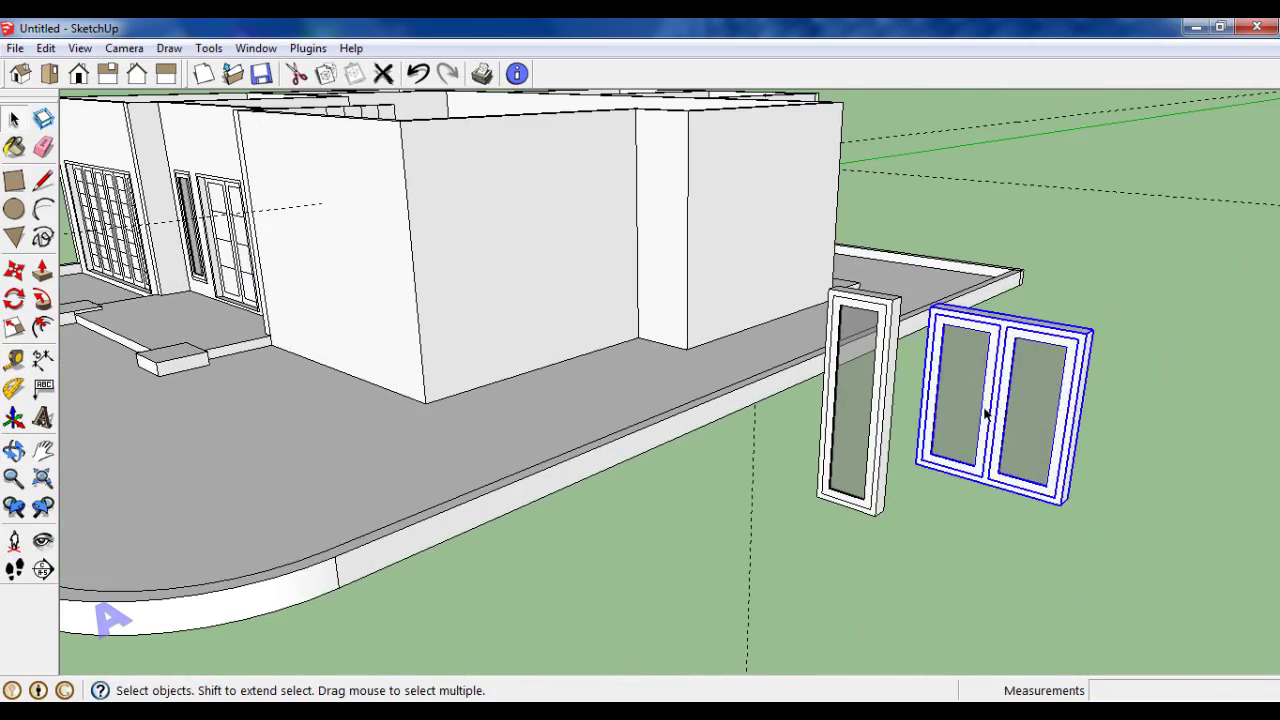
{"action": "scroll", "coordinate": [997, 402], "scroll_direction": "down", "scroll_amount": 3}
{"action": "scroll", "coordinate": [975, 440], "scroll_direction": "up", "scroll_amount": 2}
{"action": "scroll", "coordinate": [947, 470], "scroll_direction": "up", "scroll_amount": 2}
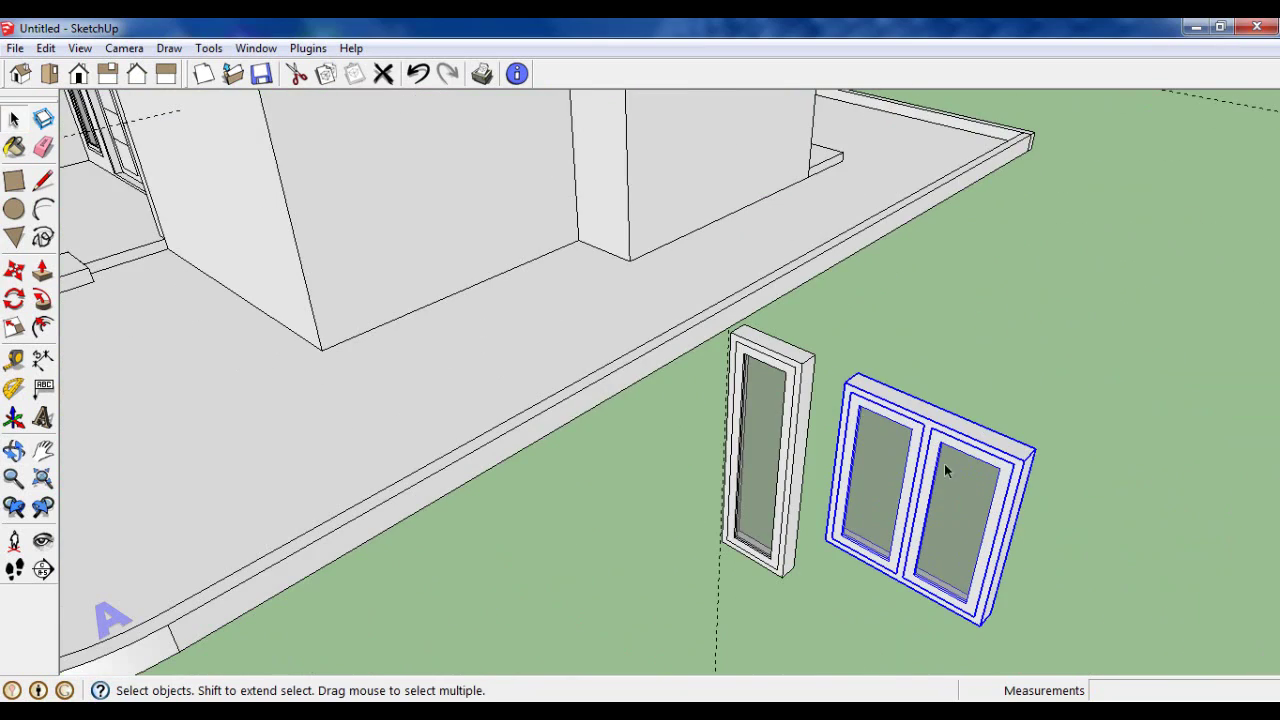
{"action": "left_click", "coordinate": [15, 300]}
{"action": "left_click", "coordinate": [848, 385]}
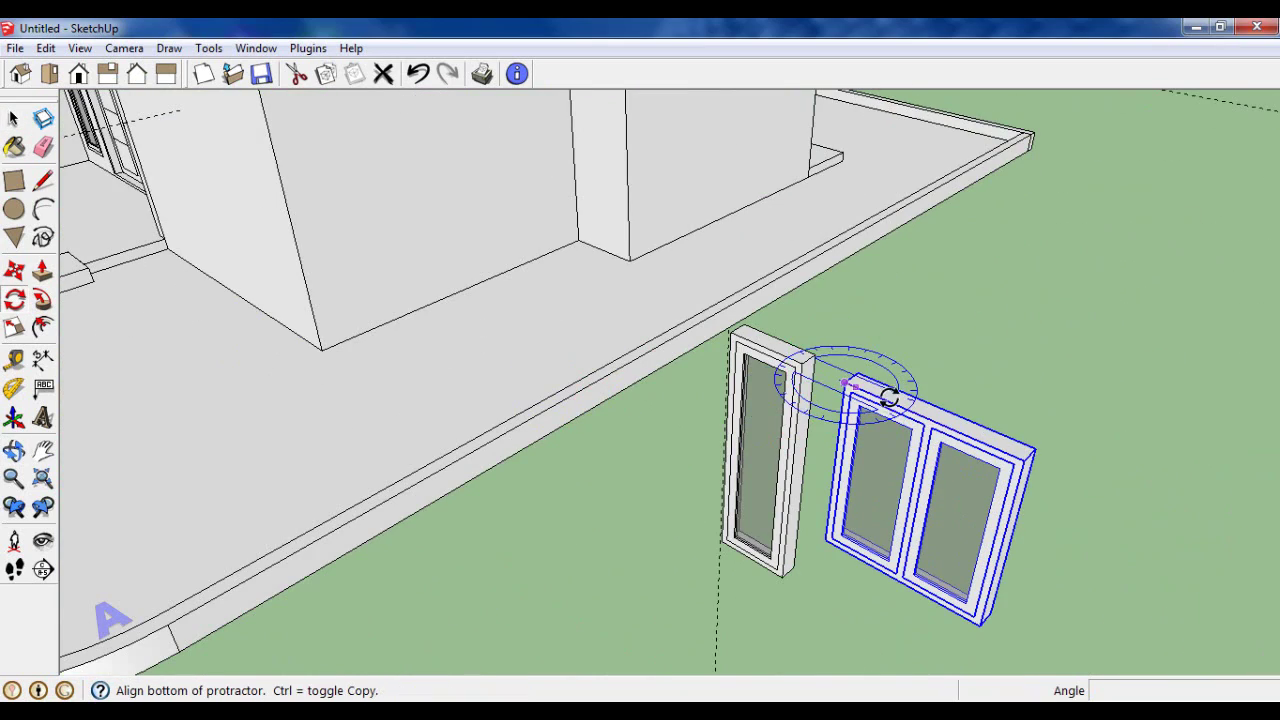
{"action": "left_click", "coordinate": [1033, 467]}
{"action": "left_click", "coordinate": [1046, 240]}
{"action": "key", "text": "space"}
Step: Move the double window onto the right-hand room's wall at the guide intersection
{"action": "scroll", "coordinate": [700, 400], "scroll_direction": "down", "scroll_amount": 2}
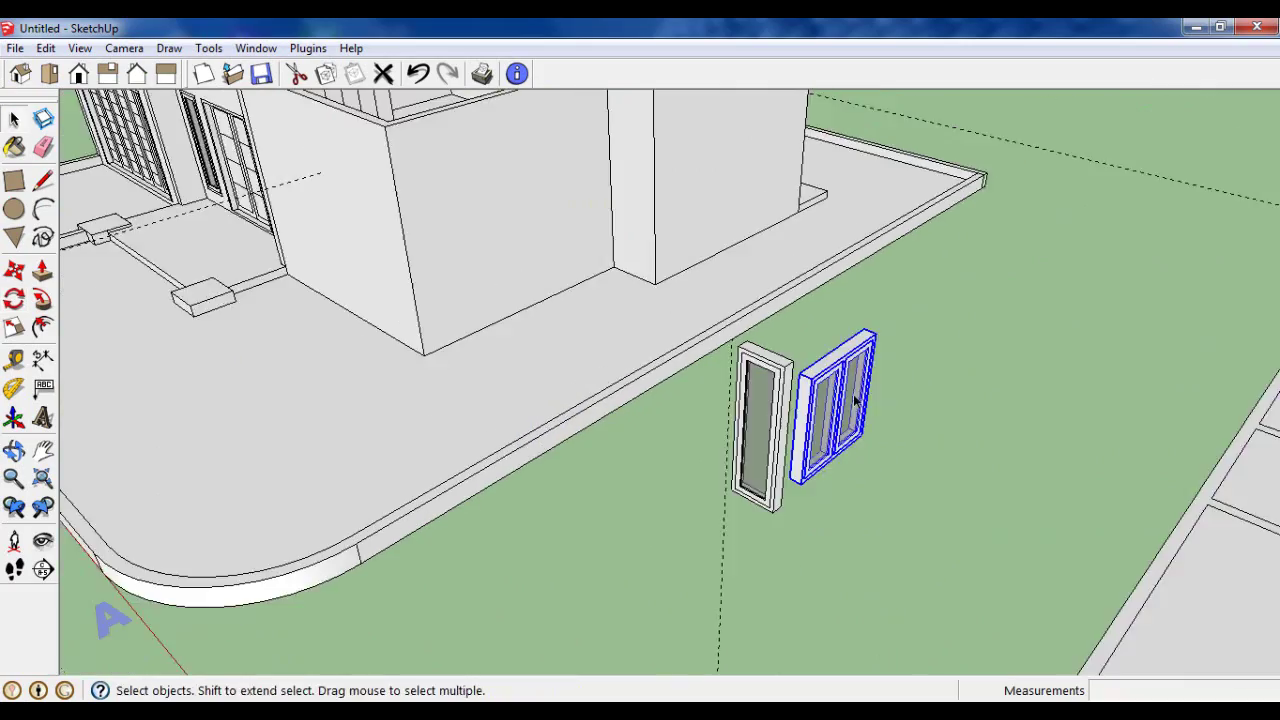
{"action": "middle_click_drag", "start_coordinate": [700, 400], "coordinate": [398, 437]}
{"action": "scroll", "coordinate": [330, 330], "scroll_direction": "up", "scroll_amount": 2}
{"action": "scroll", "coordinate": [300, 300], "scroll_direction": "up", "scroll_amount": 2}
{"action": "key", "text": "m"}
{"action": "scroll", "coordinate": [271, 277], "scroll_direction": "up", "scroll_amount": 2}
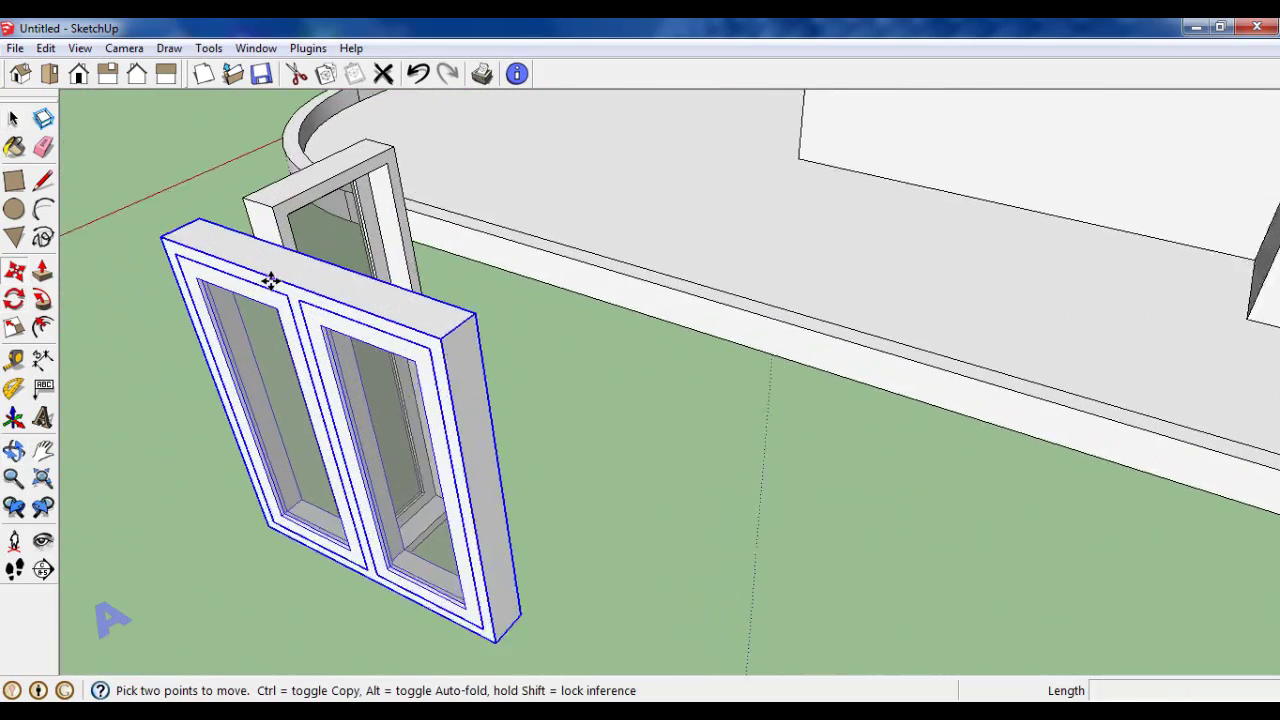
{"action": "scroll", "coordinate": [290, 285], "scroll_direction": "up", "scroll_amount": 2}
{"action": "left_click", "coordinate": [302, 288]}
{"action": "scroll", "coordinate": [180, 363], "scroll_direction": "down", "scroll_amount": 1}
{"action": "scroll", "coordinate": [186, 363], "scroll_direction": "down", "scroll_amount": 3}
{"action": "scroll", "coordinate": [400, 360], "scroll_direction": "down", "scroll_amount": 3}
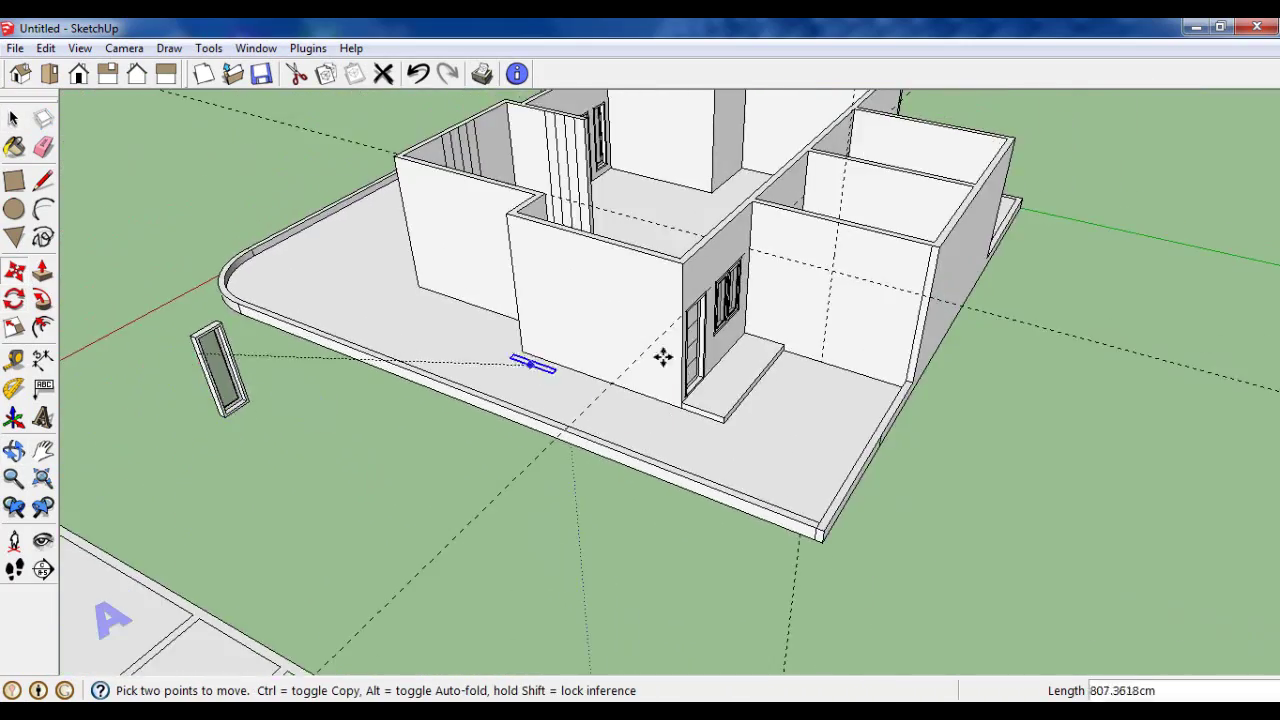
{"action": "scroll", "coordinate": [750, 320], "scroll_direction": "up", "scroll_amount": 3}
{"action": "scroll", "coordinate": [845, 280], "scroll_direction": "up", "scroll_amount": 1}
{"action": "left_click", "coordinate": [14, 180]}
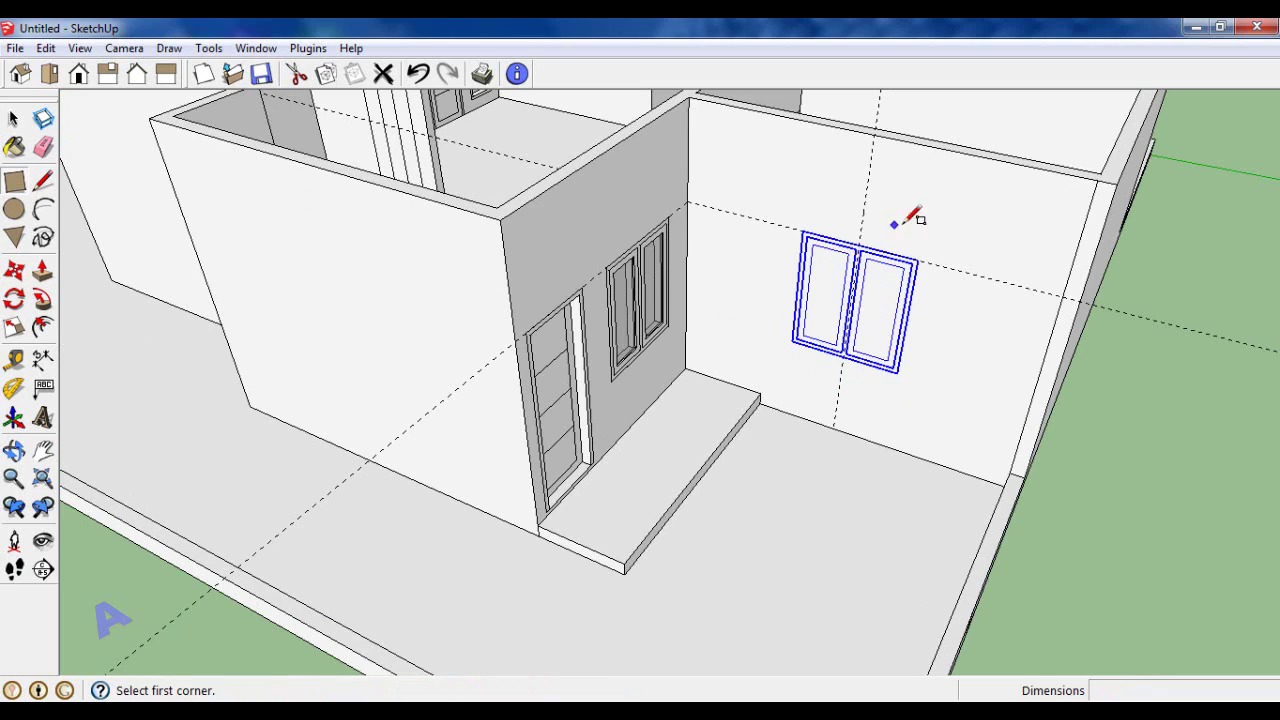
Step: Outline the window with a rectangle, recess its glass 15 cm, and erase the leftover guide
{"action": "left_click", "coordinate": [803, 231]}
{"action": "left_click", "coordinate": [42, 270]}
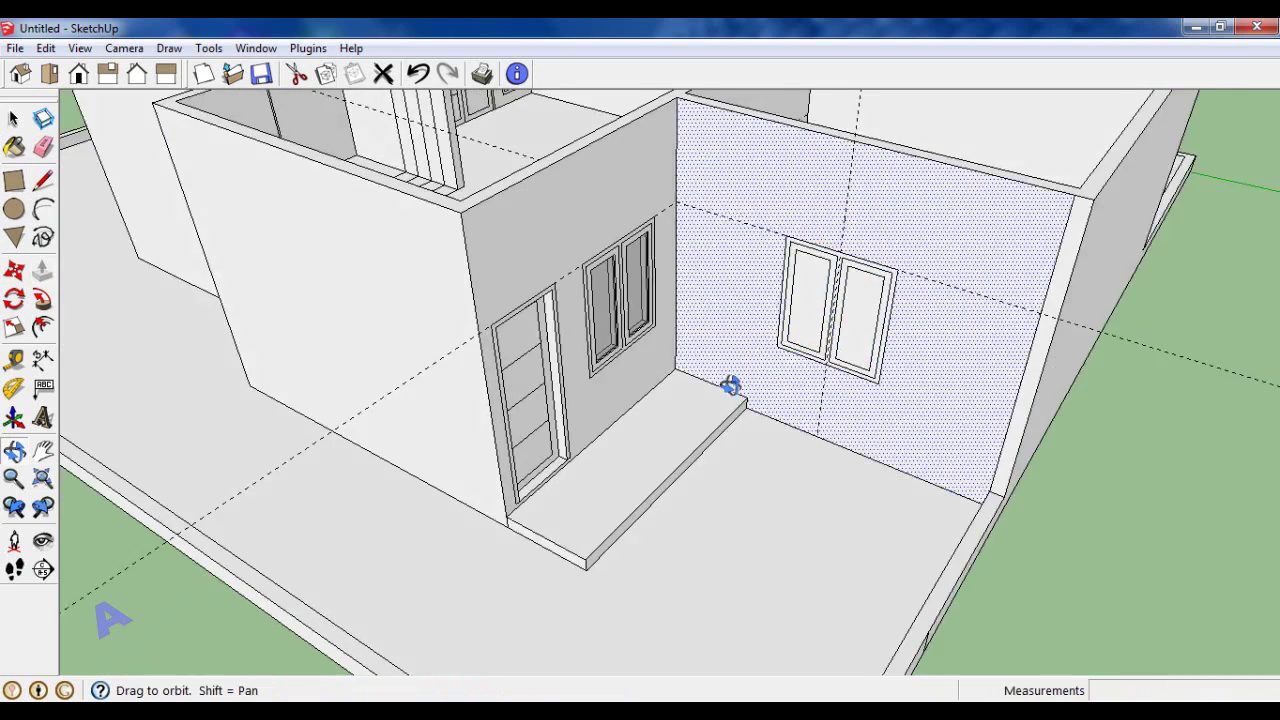
{"action": "middle_click_drag", "start_coordinate": [731, 380], "coordinate": [811, 314]}
{"action": "scroll", "coordinate": [811, 314], "scroll_direction": "up", "scroll_amount": 3}
{"action": "scroll", "coordinate": [794, 318], "scroll_direction": "up", "scroll_amount": 1}
{"action": "type", "text": "5"}
{"action": "key", "text": "Return"}
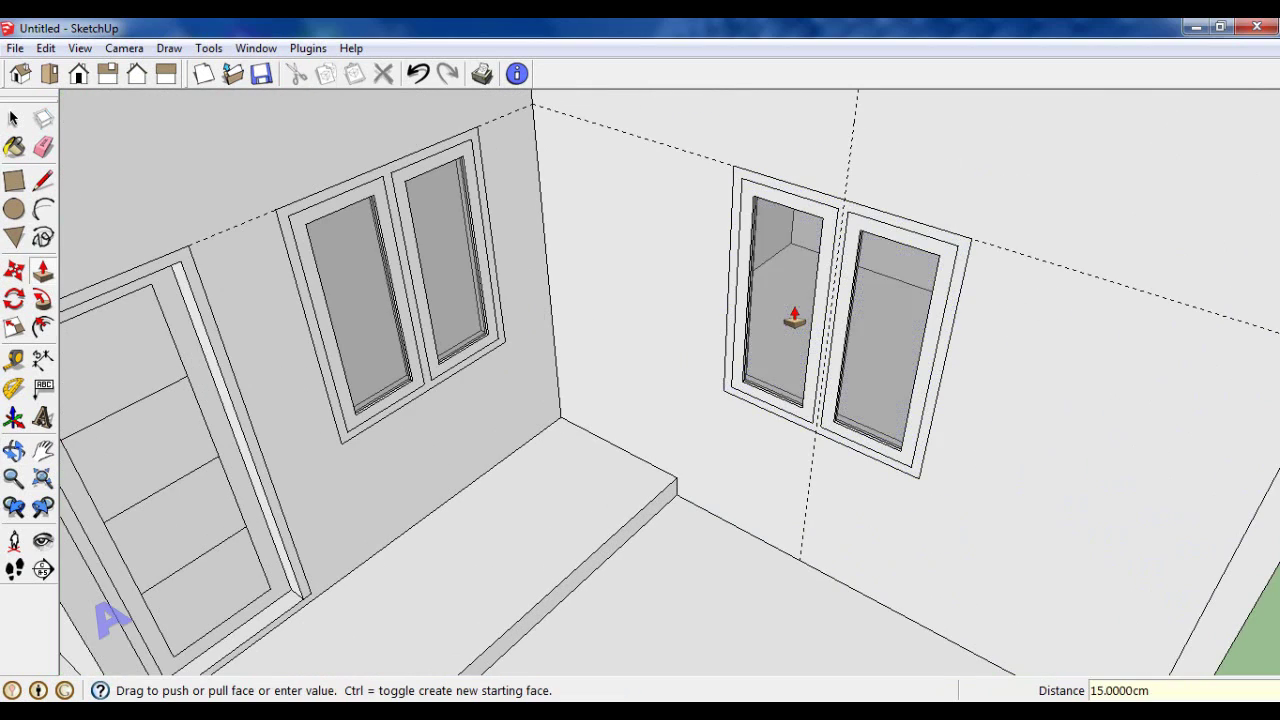
{"action": "left_click", "coordinate": [43, 147]}
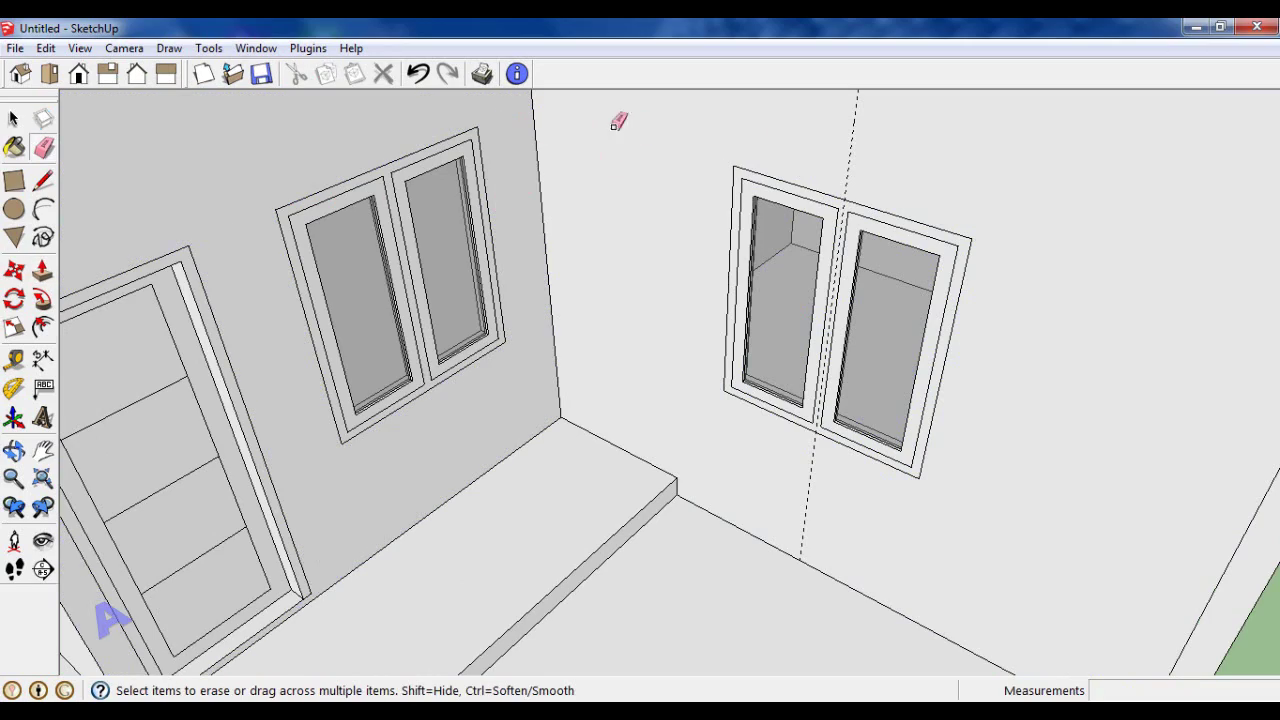
{"action": "scroll", "coordinate": [999, 258], "scroll_direction": "down", "scroll_amount": 4}
{"action": "scroll", "coordinate": [1080, 374], "scroll_direction": "down", "scroll_amount": 2}
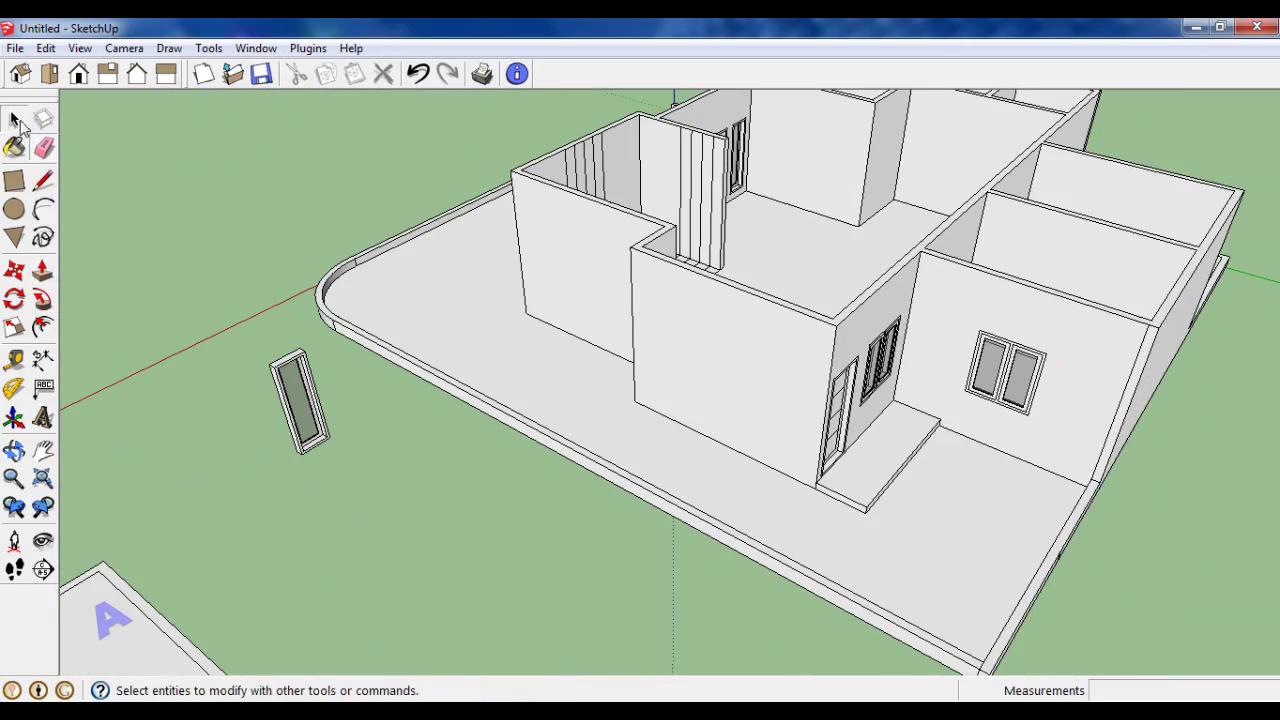
Step: Copy the selected double window 600 cm from the wall corner onto another room's wall
{"action": "left_click", "coordinate": [15, 120]}
{"action": "middle_click_drag", "start_coordinate": [780, 400], "coordinate": [849, 366]}
{"action": "scroll", "coordinate": [860, 368], "scroll_direction": "up", "scroll_amount": 3}
{"action": "scroll", "coordinate": [917, 371], "scroll_direction": "up", "scroll_amount": 3}
{"action": "scroll", "coordinate": [914, 358], "scroll_direction": "up", "scroll_amount": 2}
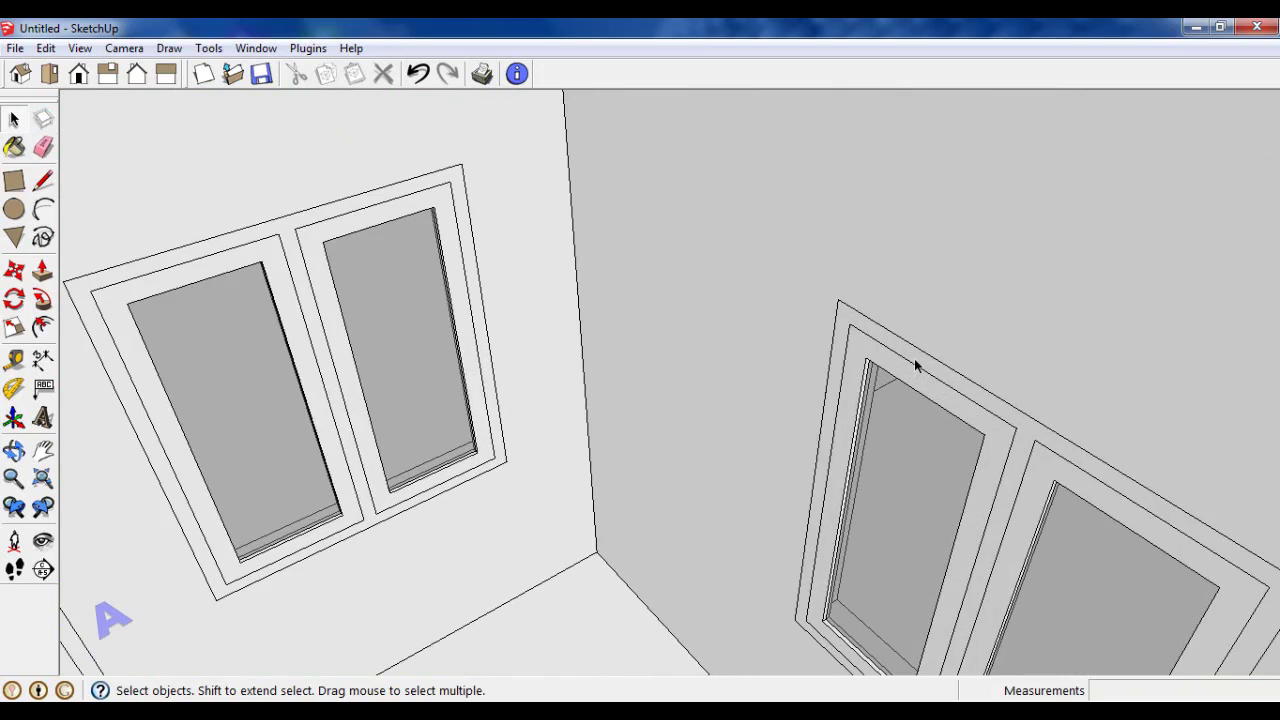
{"action": "scroll", "coordinate": [705, 415], "scroll_direction": "down", "scroll_amount": 5}
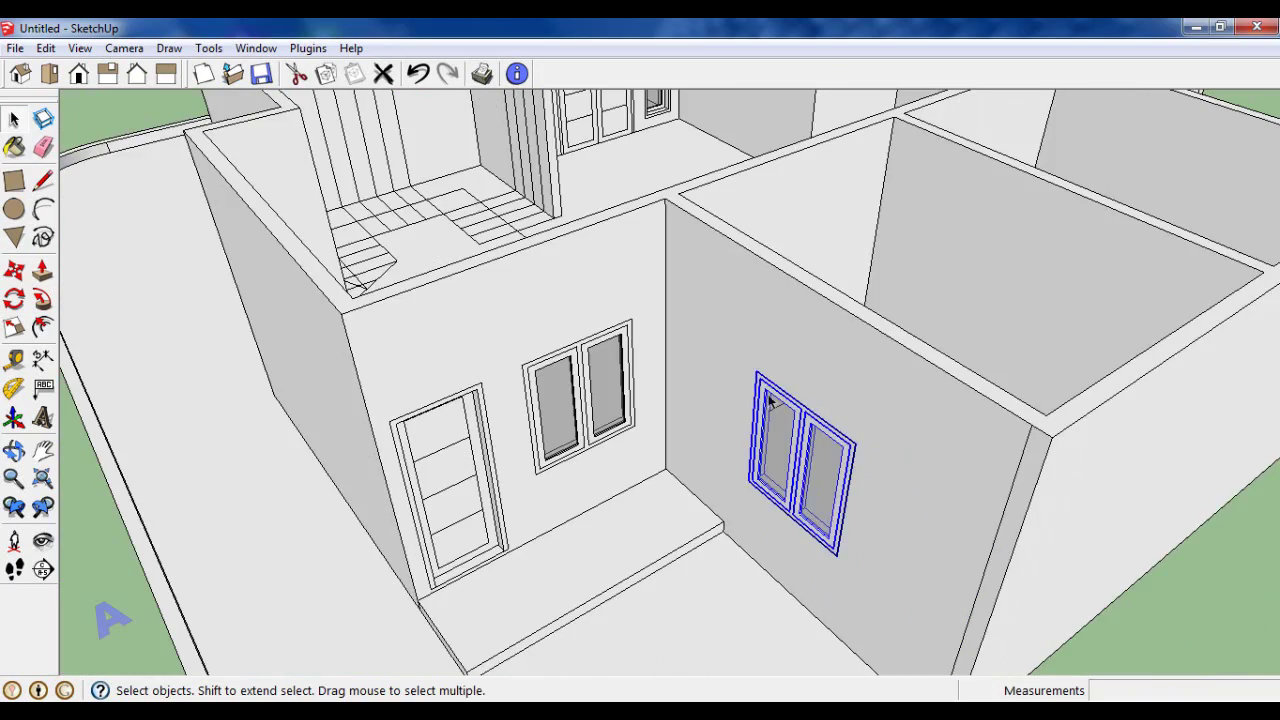
{"action": "left_click", "coordinate": [20, 275]}
{"action": "left_click", "coordinate": [1000, 437]}
{"action": "key", "text": "ctrl"}
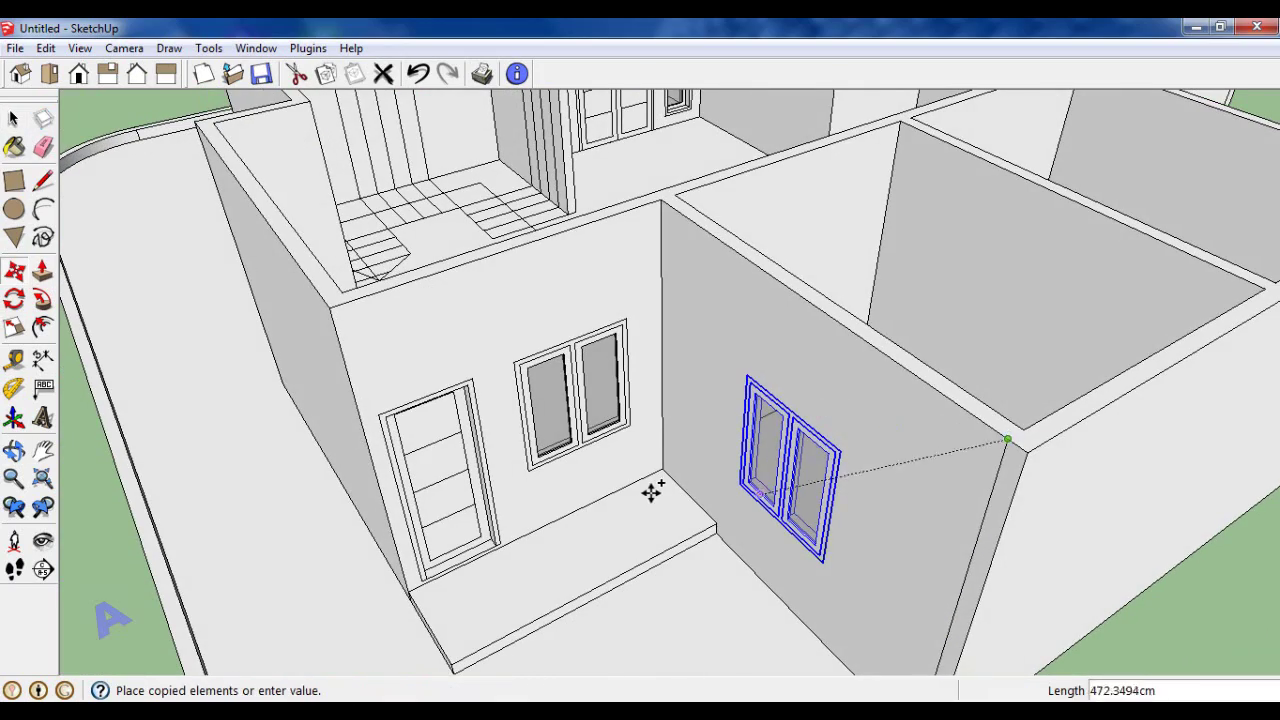
{"action": "scroll", "coordinate": [908, 383], "scroll_direction": "down", "scroll_amount": 3}
{"action": "scroll", "coordinate": [975, 365], "scroll_direction": "up", "scroll_amount": 3}
{"action": "type", "text": "600"}
{"action": "key", "text": "Return"}
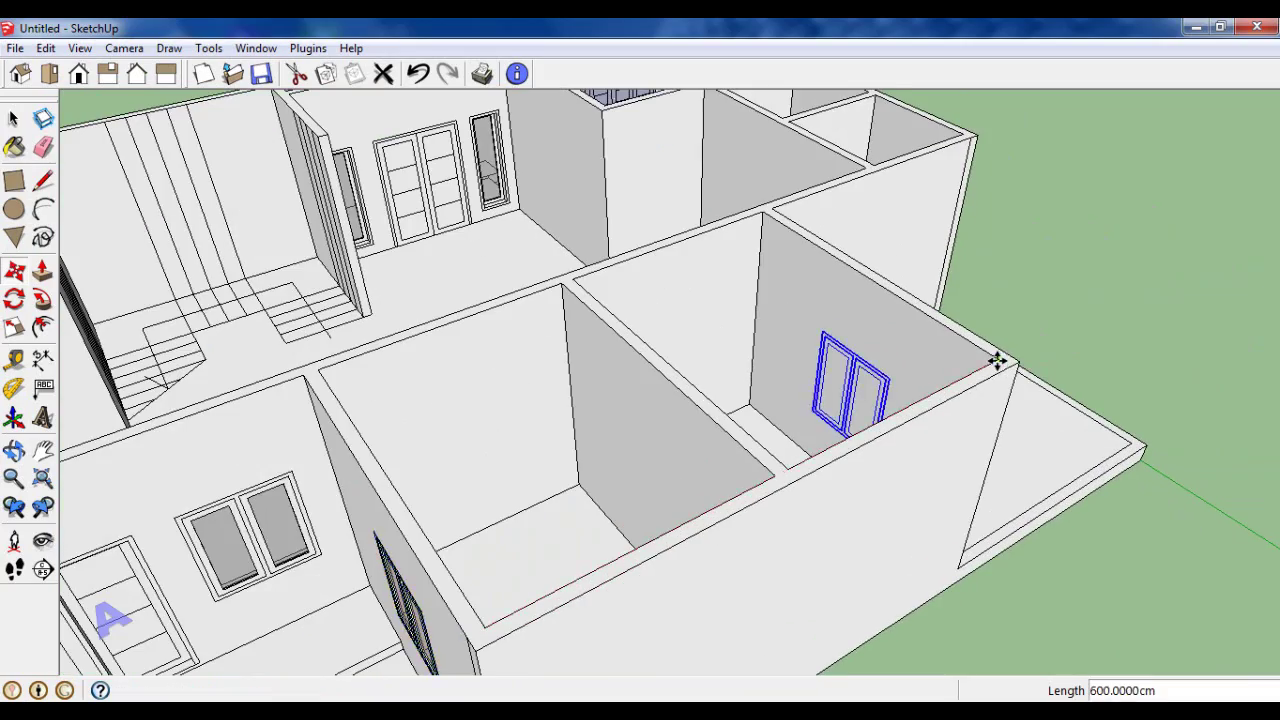
Step: Outline the copied window's opening with a rectangle and push its face 15 cm into the wall
{"action": "mouse_move", "coordinate": [997, 357]}
{"action": "middle_mouse_down"}
{"action": "mouse_move", "coordinate": [509, 366]}
{"action": "mouse_move", "coordinate": [300, 300]}
{"action": "middle_mouse_up"}
{"action": "left_click", "coordinate": [14, 180]}
{"action": "scroll", "coordinate": [443, 360], "scroll_direction": "up", "scroll_amount": 2}
{"action": "scroll", "coordinate": [457, 366], "scroll_direction": "up", "scroll_amount": 2}
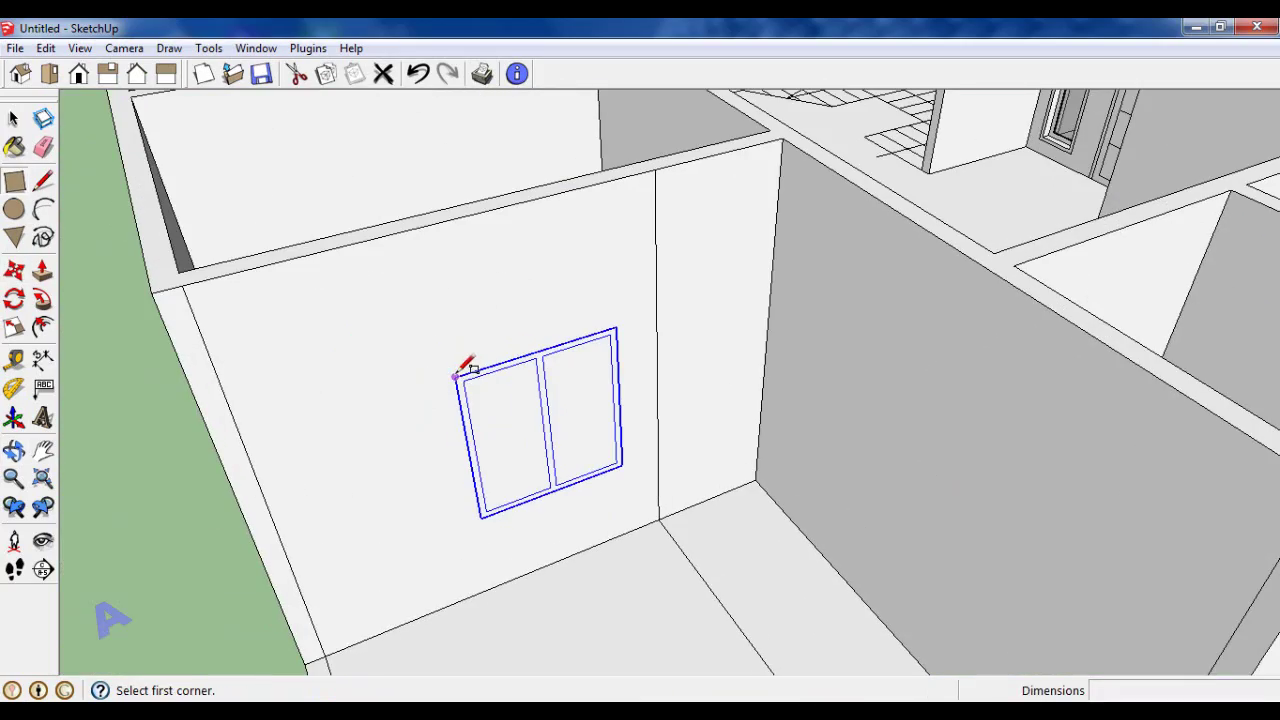
{"action": "left_click", "coordinate": [457, 366]}
{"action": "mouse_move", "coordinate": [634, 451]}
{"action": "middle_mouse_down"}
{"action": "mouse_move", "coordinate": [620, 462]}
{"action": "mouse_move", "coordinate": [450, 400]}
{"action": "middle_mouse_up"}
{"action": "left_click", "coordinate": [42, 270]}
{"action": "scroll", "coordinate": [443, 400], "scroll_direction": "up", "scroll_amount": 2}
{"action": "left_click", "coordinate": [443, 400]}
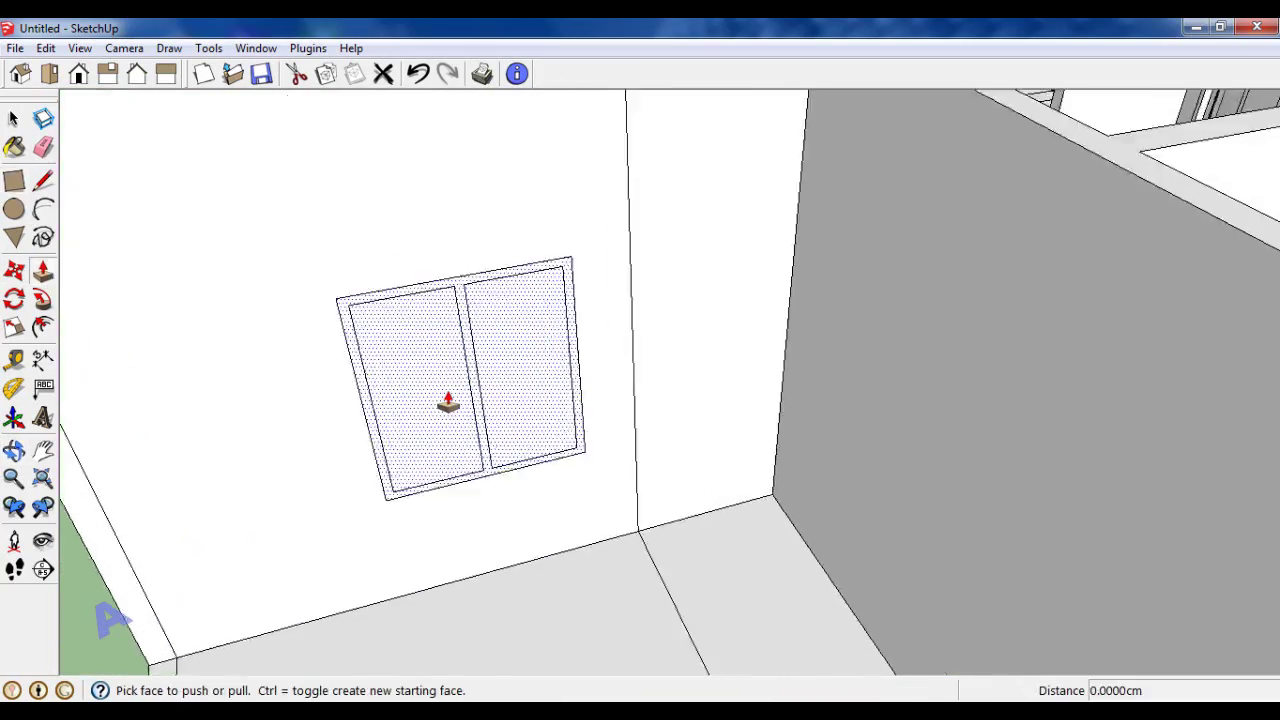
{"action": "scroll", "coordinate": [448, 398], "scroll_direction": "up", "scroll_amount": 2}
{"action": "type", "text": "4"}
{"action": "key", "text": "Return"}
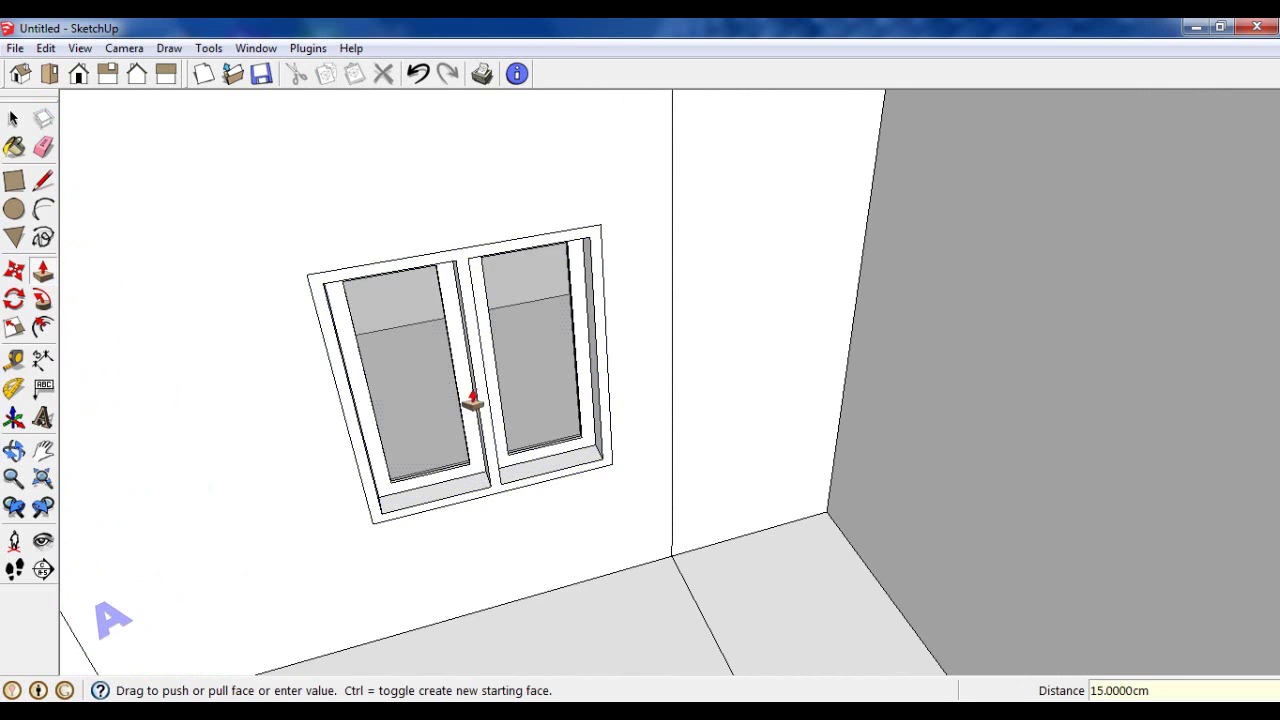
{"action": "scroll", "coordinate": [448, 395], "scroll_direction": "down", "scroll_amount": 3}
{"action": "key", "text": "space"}
{"action": "scroll", "coordinate": [447, 442], "scroll_direction": "up", "scroll_amount": 3}
{"action": "scroll", "coordinate": [448, 443], "scroll_direction": "up", "scroll_amount": 1}
Step: Move the window's left sash to a new position
{"action": "left_click", "coordinate": [449, 443]}
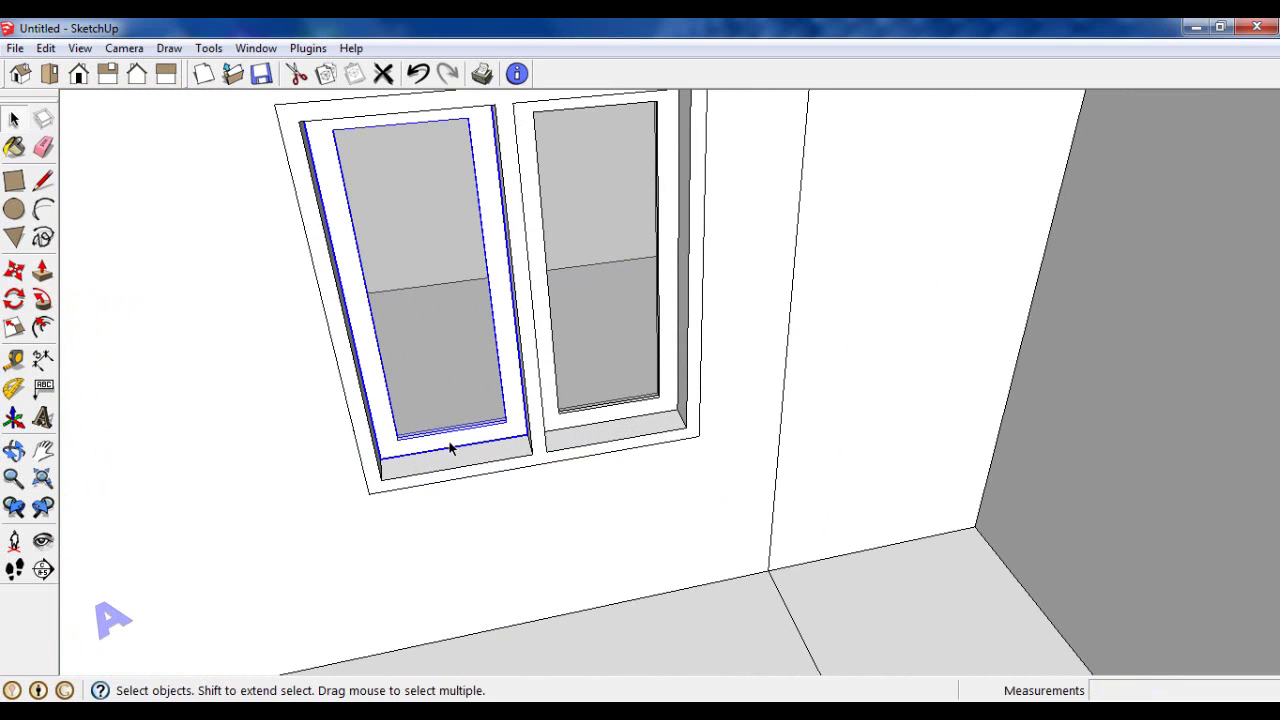
{"action": "left_click", "coordinate": [14, 270]}
{"action": "scroll", "coordinate": [688, 425], "scroll_direction": "up", "scroll_amount": 2}
{"action": "left_click", "coordinate": [690, 430]}
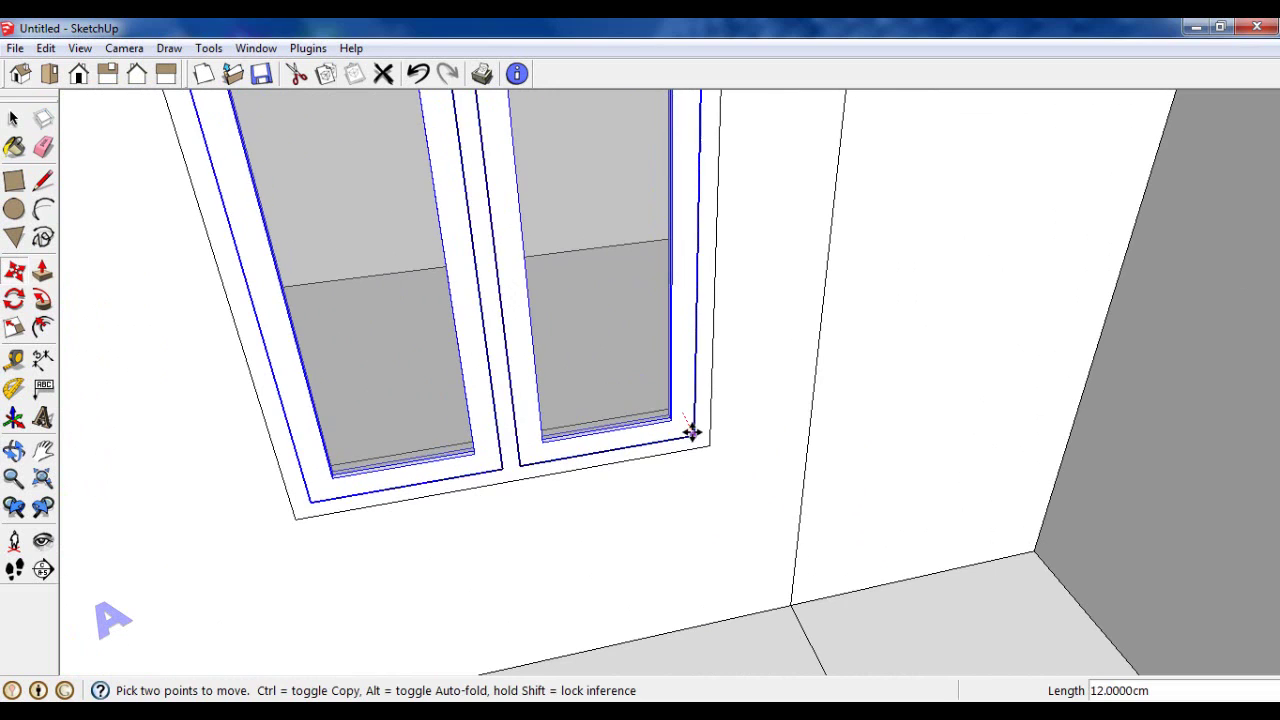
{"action": "key", "text": "space"}
{"action": "scroll", "coordinate": [660, 416], "scroll_direction": "down", "scroll_amount": 5}
Step: Pull the window room's floor up 20 cm and its side ledge up 5 cm
{"action": "middle_click_drag", "start_coordinate": [697, 420], "coordinate": [718, 393]}
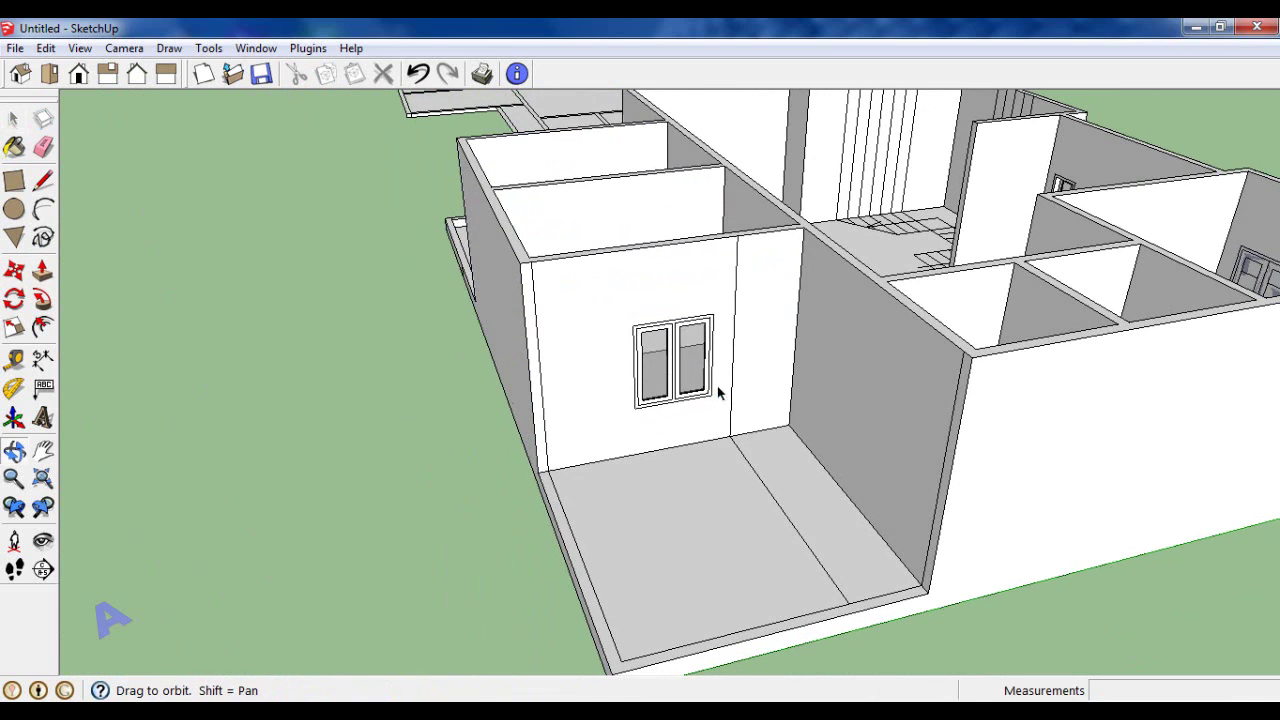
{"action": "scroll", "coordinate": [737, 510], "scroll_direction": "down", "scroll_amount": 2}
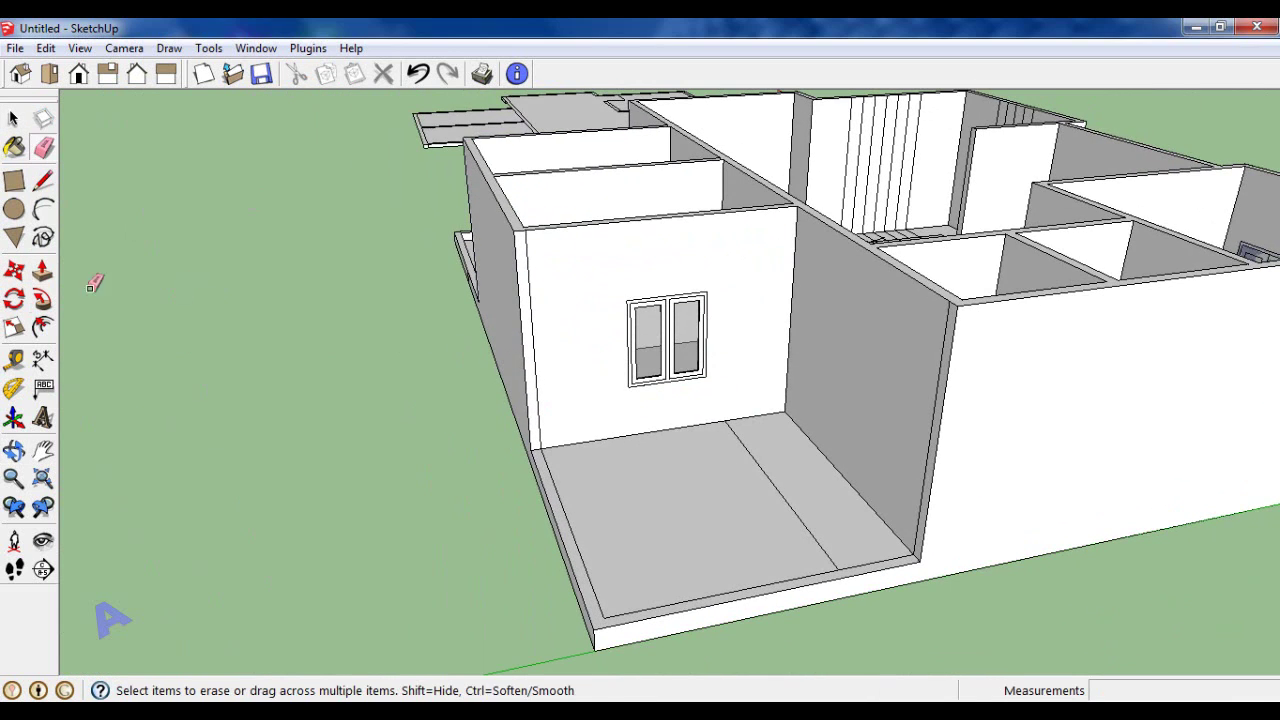
{"action": "left_click", "coordinate": [42, 270]}
{"action": "scroll", "coordinate": [699, 510], "scroll_direction": "up", "scroll_amount": 2}
{"action": "left_click", "coordinate": [699, 510]}
{"action": "type", "text": "20"}
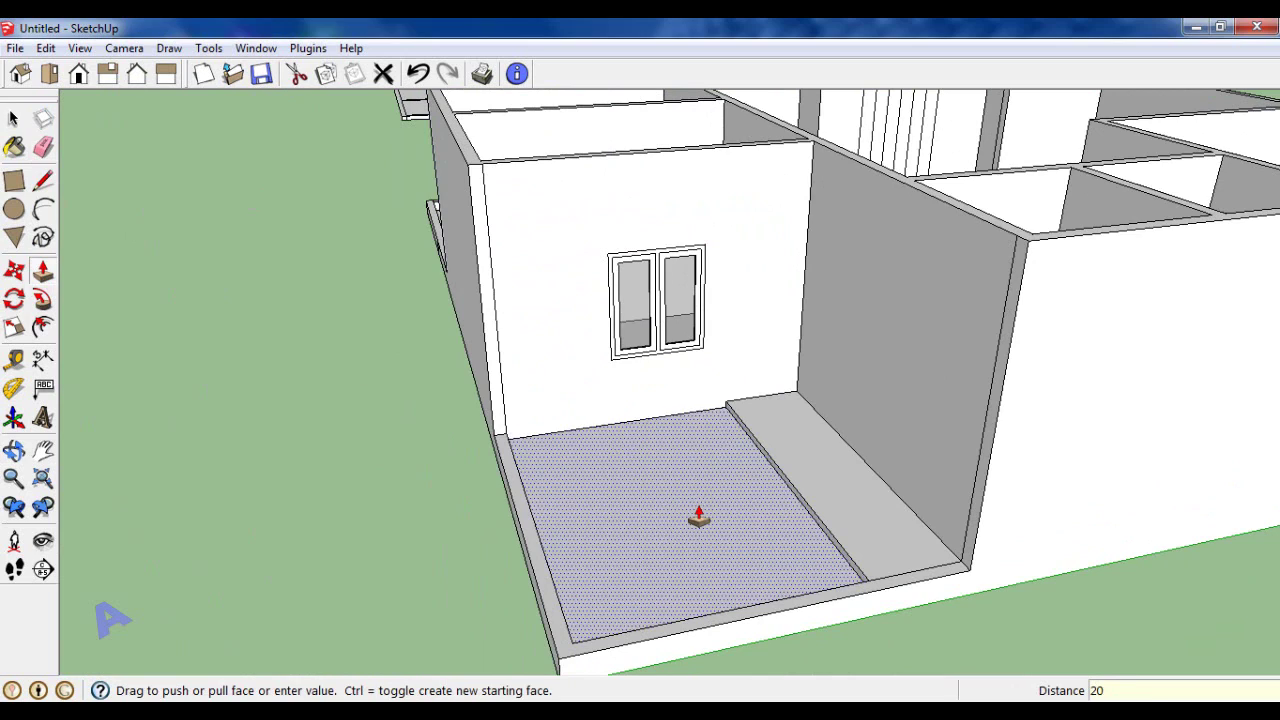
{"action": "key", "text": "Return"}
{"action": "scroll", "coordinate": [740, 505], "scroll_direction": "up", "scroll_amount": 2}
{"action": "left_click", "coordinate": [817, 452]}
{"action": "type", "text": "5"}
{"action": "key", "text": "Return"}
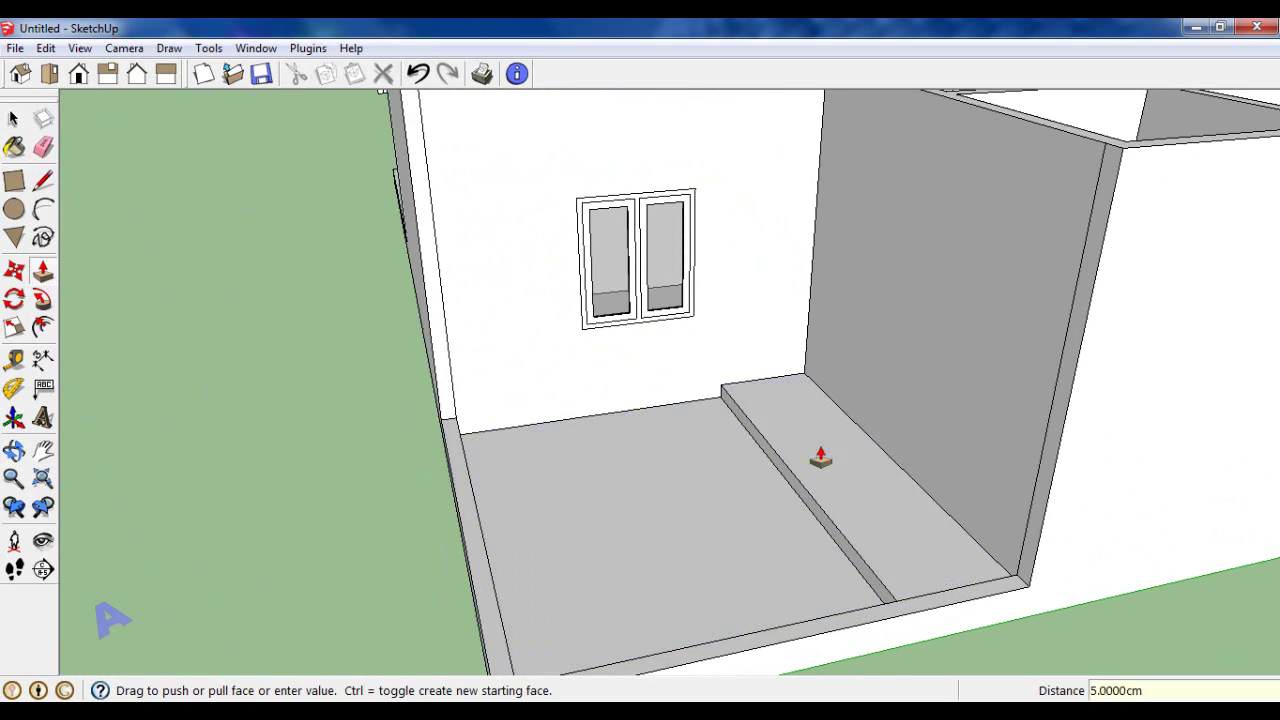
Step: Orbit around the house to inspect it from several sides
{"action": "left_click", "coordinate": [14, 120]}
{"action": "scroll", "coordinate": [702, 414], "scroll_direction": "down", "scroll_amount": 5}
{"action": "mouse_move", "coordinate": [702, 414]}
{"action": "middle_mouse_down"}
{"action": "mouse_move", "coordinate": [871, 434]}
{"action": "mouse_move", "coordinate": [623, 434]}
{"action": "middle_mouse_up"}
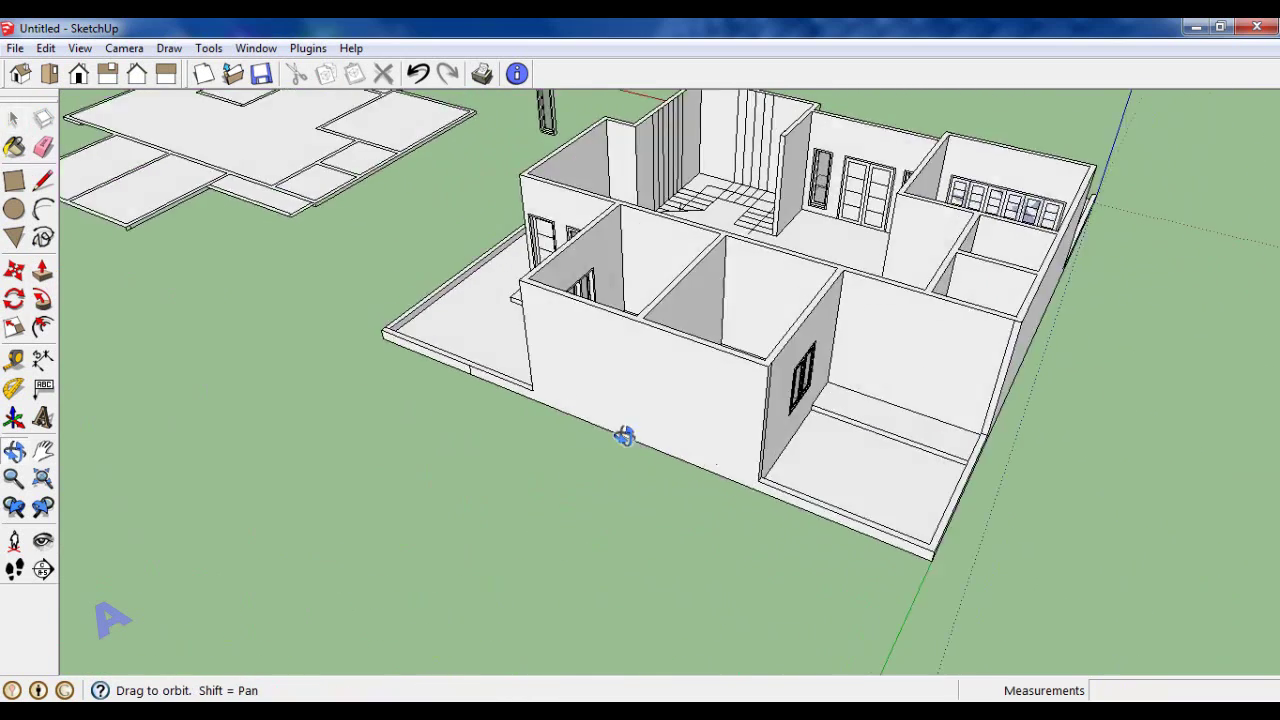
{"action": "scroll", "coordinate": [672, 447], "scroll_direction": "up", "scroll_amount": 2}
{"action": "scroll", "coordinate": [672, 447], "scroll_direction": "down", "scroll_amount": 3}
{"action": "mouse_move", "coordinate": [771, 400]}
{"action": "middle_mouse_down"}
{"action": "mouse_move", "coordinate": [880, 400]}
{"action": "mouse_move", "coordinate": [971, 366]}
{"action": "mouse_move", "coordinate": [792, 352]}
{"action": "middle_mouse_up"}
{"action": "scroll", "coordinate": [602, 253], "scroll_direction": "up", "scroll_amount": 3}
{"action": "scroll", "coordinate": [609, 253], "scroll_direction": "up", "scroll_amount": 2}
{"action": "scroll", "coordinate": [609, 253], "scroll_direction": "down", "scroll_amount": 2}
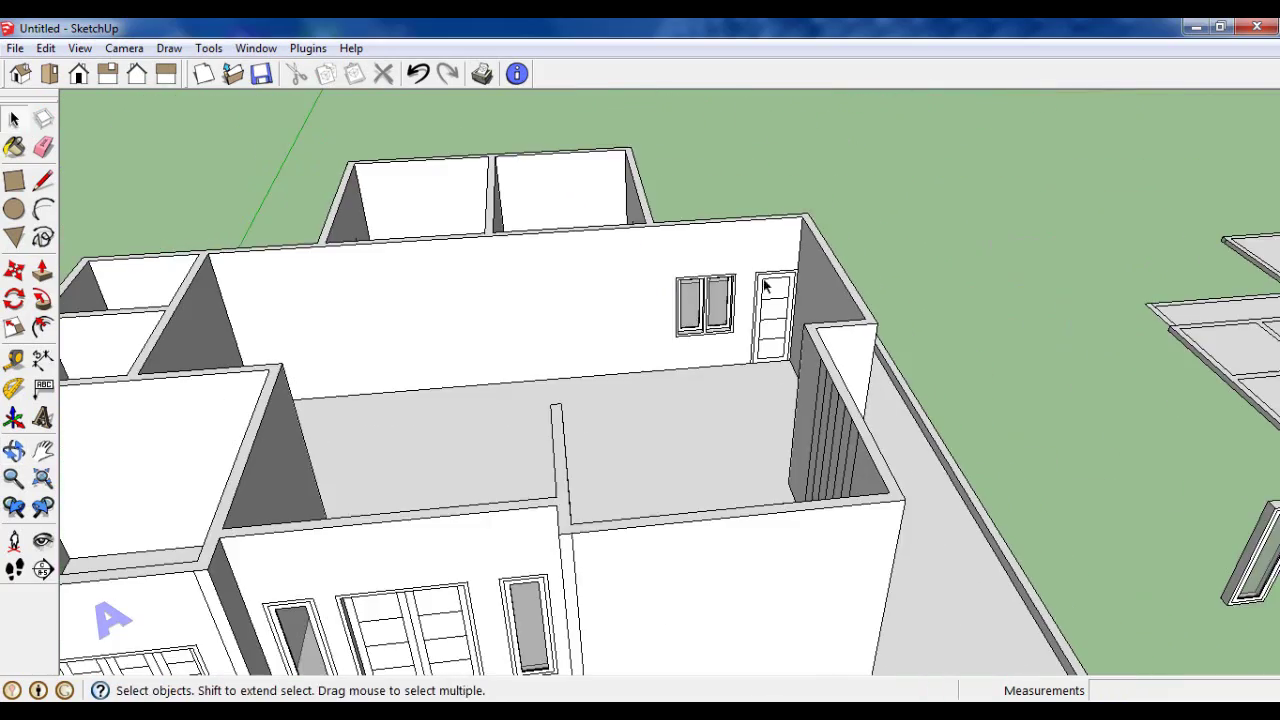
{"action": "scroll", "coordinate": [112, 225], "scroll_direction": "up", "scroll_amount": 1}
Step: Place a dashed guide on the long back wall measured from its corner
{"action": "left_click", "coordinate": [14, 362]}
{"action": "middle_click_drag", "start_coordinate": [300, 380], "coordinate": [357, 380]}
{"action": "scroll", "coordinate": [663, 200], "scroll_direction": "up", "scroll_amount": 3}
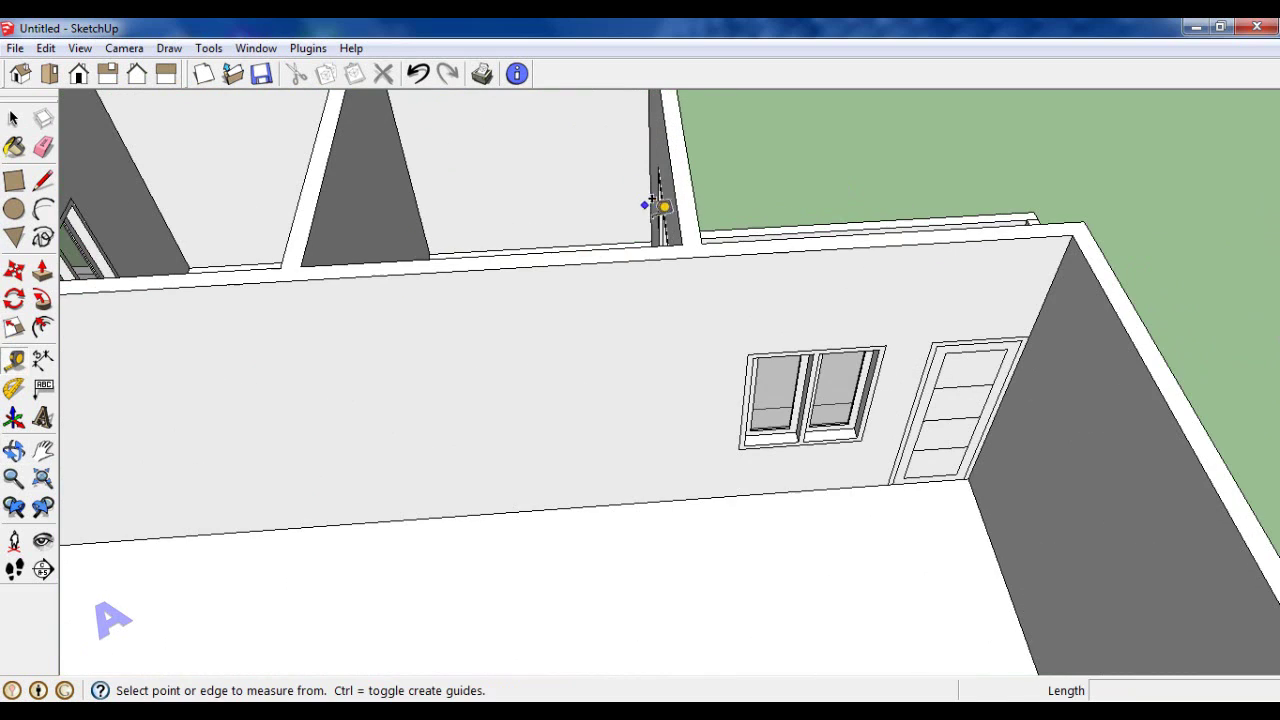
{"action": "left_click", "coordinate": [678, 228]}
{"action": "left_click", "coordinate": [301, 233]}
{"action": "scroll", "coordinate": [305, 220], "scroll_direction": "up", "scroll_amount": 1}
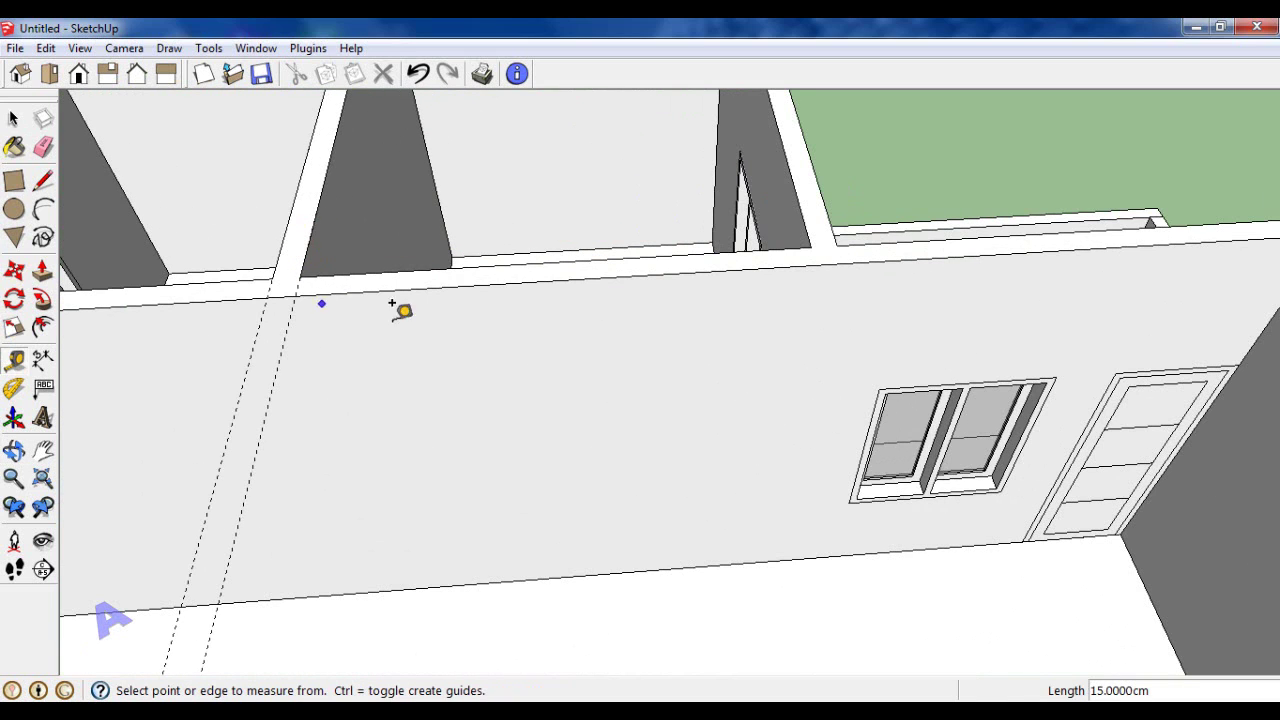
{"action": "scroll", "coordinate": [859, 372], "scroll_direction": "down", "scroll_amount": 1}
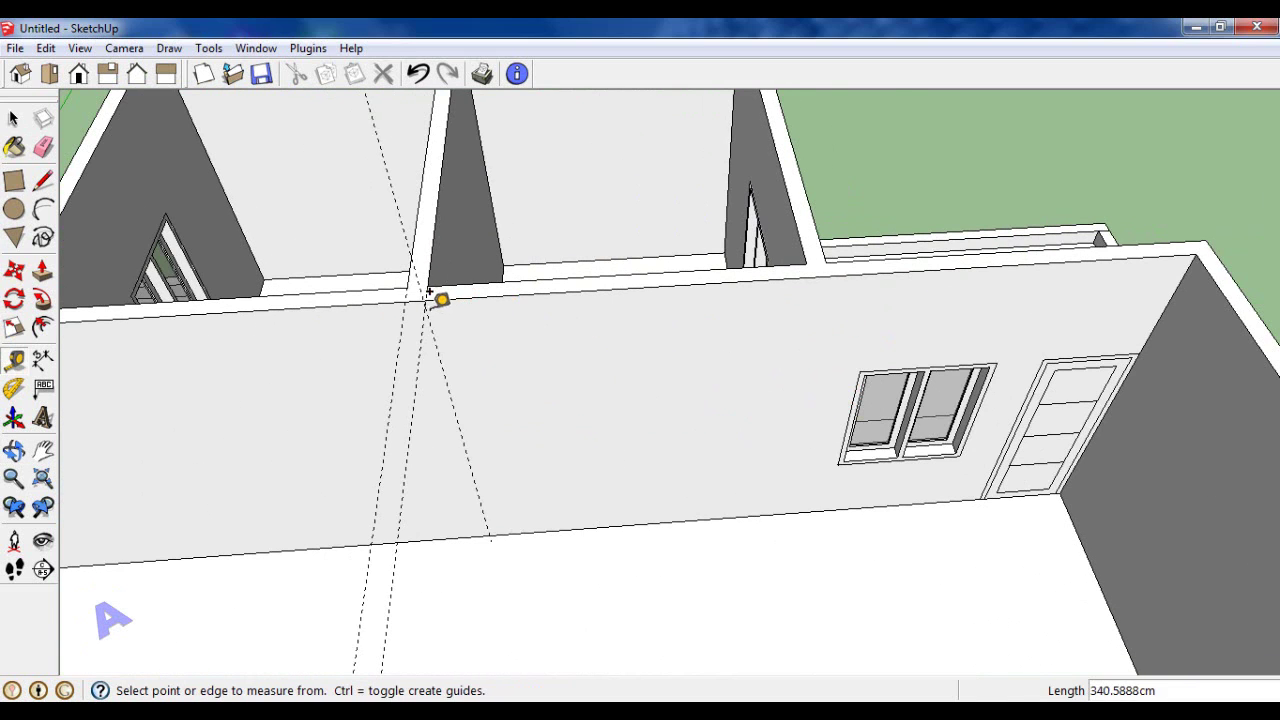
{"action": "scroll", "coordinate": [430, 292], "scroll_direction": "up", "scroll_amount": 2}
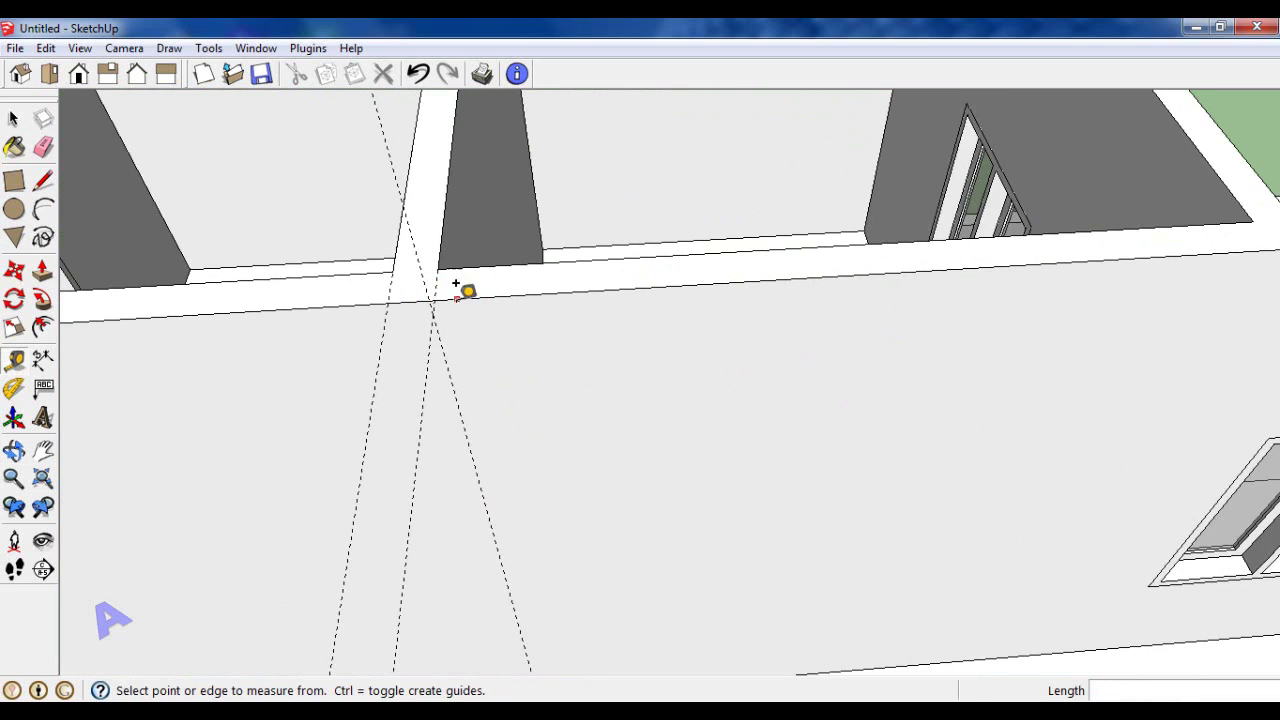
Step: Add guides measured from the window edge, forming a pair 15 cm apart, then view from above
{"action": "left_click", "coordinate": [1240, 460]}
{"action": "left_click", "coordinate": [460, 290]}
{"action": "scroll", "coordinate": [455, 318], "scroll_direction": "up", "scroll_amount": 1}
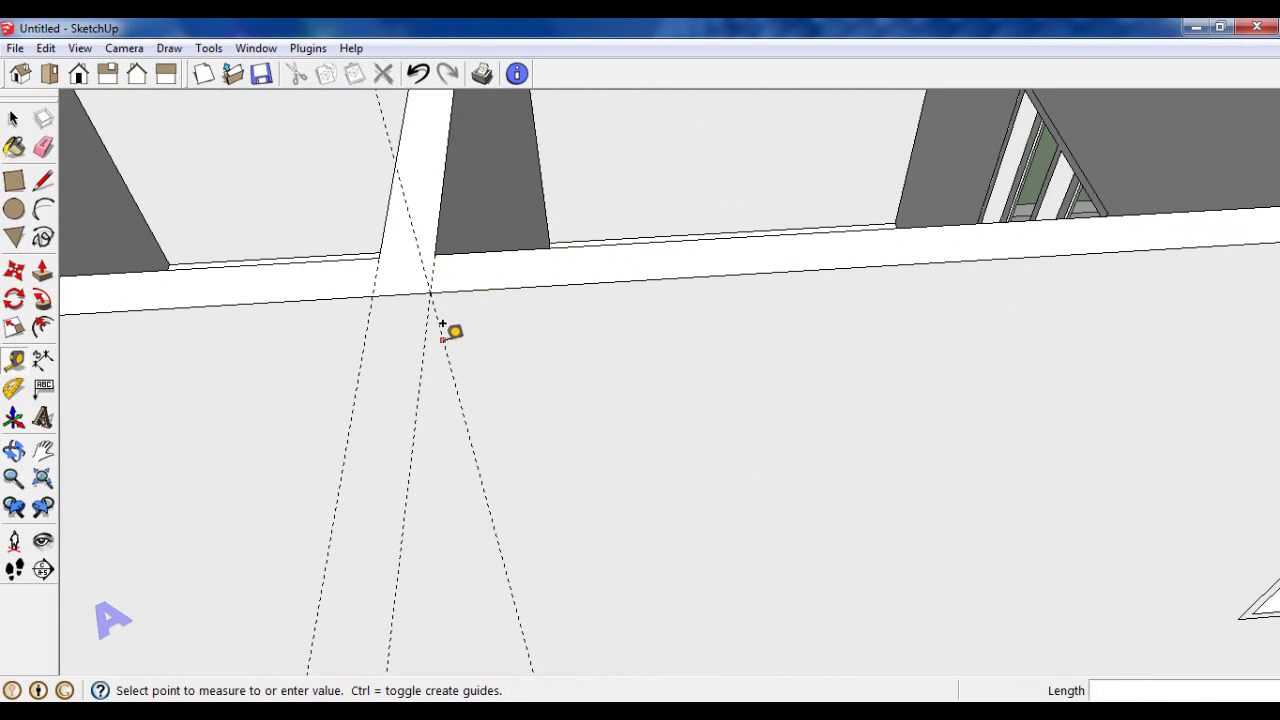
{"action": "left_click", "coordinate": [378, 288]}
{"action": "scroll", "coordinate": [378, 288], "scroll_direction": "down", "scroll_amount": 2}
{"action": "key", "text": "space"}
{"action": "mouse_move", "coordinate": [524, 236]}
{"action": "middle_mouse_down"}
{"action": "mouse_move", "coordinate": [826, 437]}
{"action": "mouse_move", "coordinate": [995, 348]}
{"action": "mouse_move", "coordinate": [908, 297]}
{"action": "mouse_move", "coordinate": [1007, 317]}
{"action": "middle_mouse_up"}
{"action": "scroll", "coordinate": [995, 348], "scroll_direction": "up", "scroll_amount": 2}
{"action": "scroll", "coordinate": [1007, 317], "scroll_direction": "down", "scroll_amount": 2}
Step: Copy the door twice so the two copies stand side by side on the long wall at the guides
{"action": "scroll", "coordinate": [1060, 331], "scroll_direction": "down", "scroll_amount": 1}
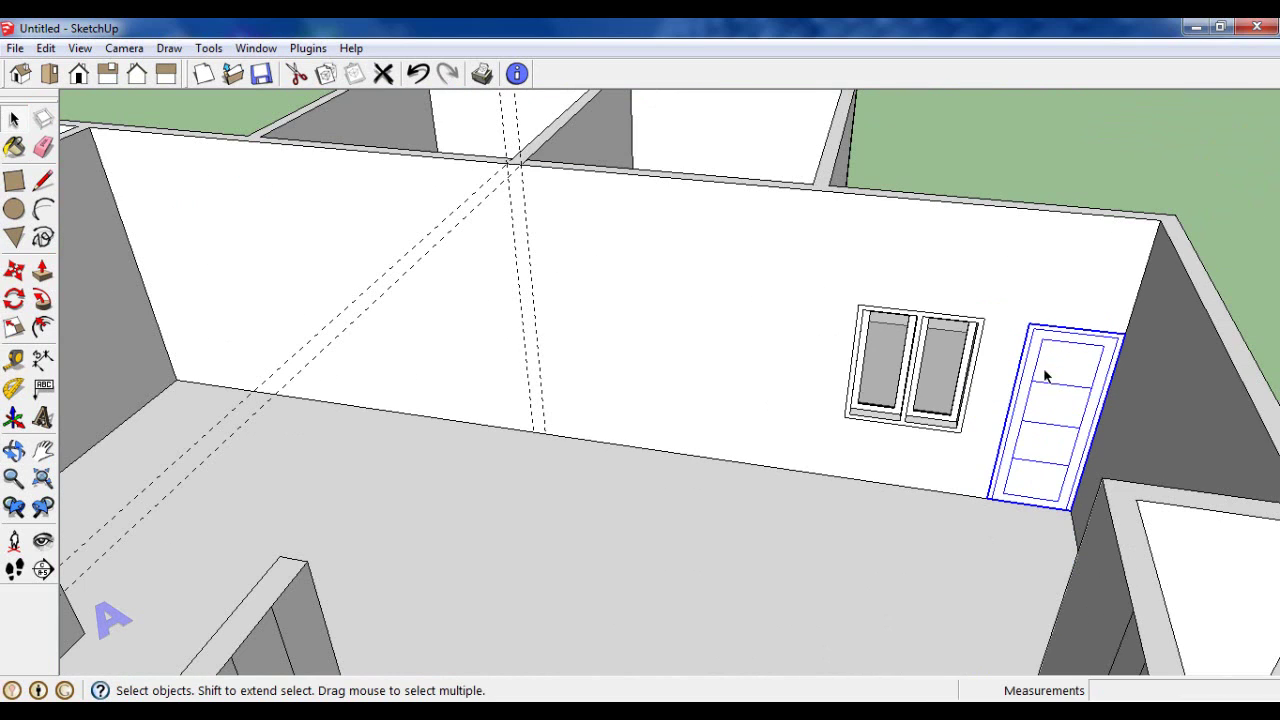
{"action": "left_click", "coordinate": [14, 272]}
{"action": "scroll", "coordinate": [980, 486], "scroll_direction": "up", "scroll_amount": 2}
{"action": "scroll", "coordinate": [989, 509], "scroll_direction": "up", "scroll_amount": 1}
{"action": "left_click", "coordinate": [990, 508]}
{"action": "key", "text": "ctrl"}
{"action": "scroll", "coordinate": [990, 508], "scroll_direction": "down", "scroll_amount": 2}
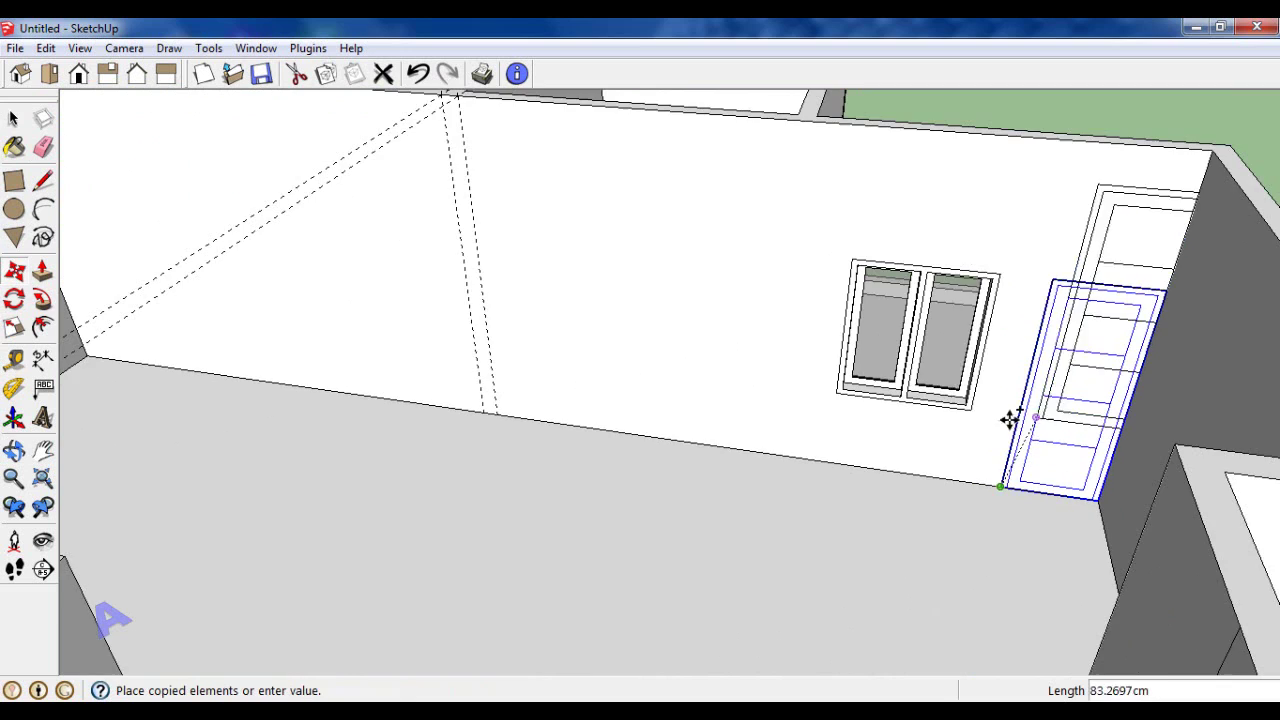
{"action": "left_click", "coordinate": [503, 415]}
{"action": "scroll", "coordinate": [503, 415], "scroll_direction": "up", "scroll_amount": 2}
{"action": "left_click", "coordinate": [591, 425]}
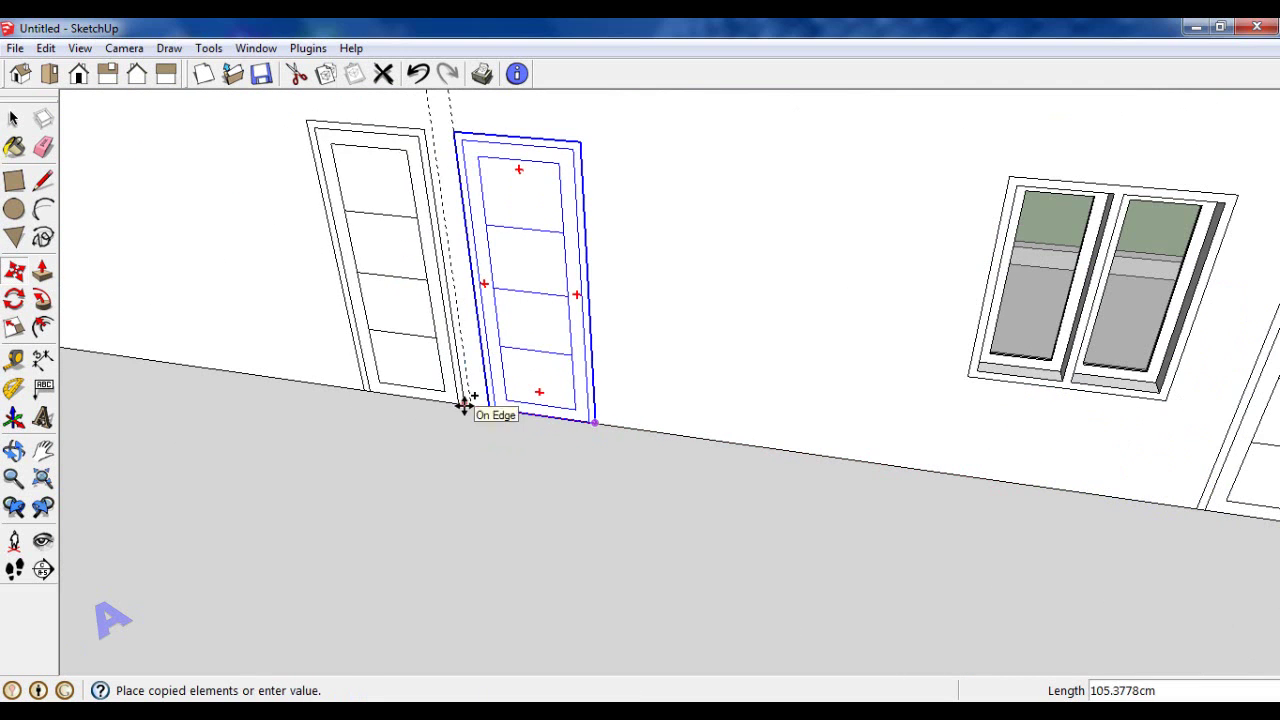
{"action": "left_click", "coordinate": [470, 404]}
{"action": "scroll", "coordinate": [633, 445], "scroll_direction": "down", "scroll_amount": 2}
Step: Erase the guide lines and outline the door faces to push them into the wall
{"action": "key", "text": "e"}
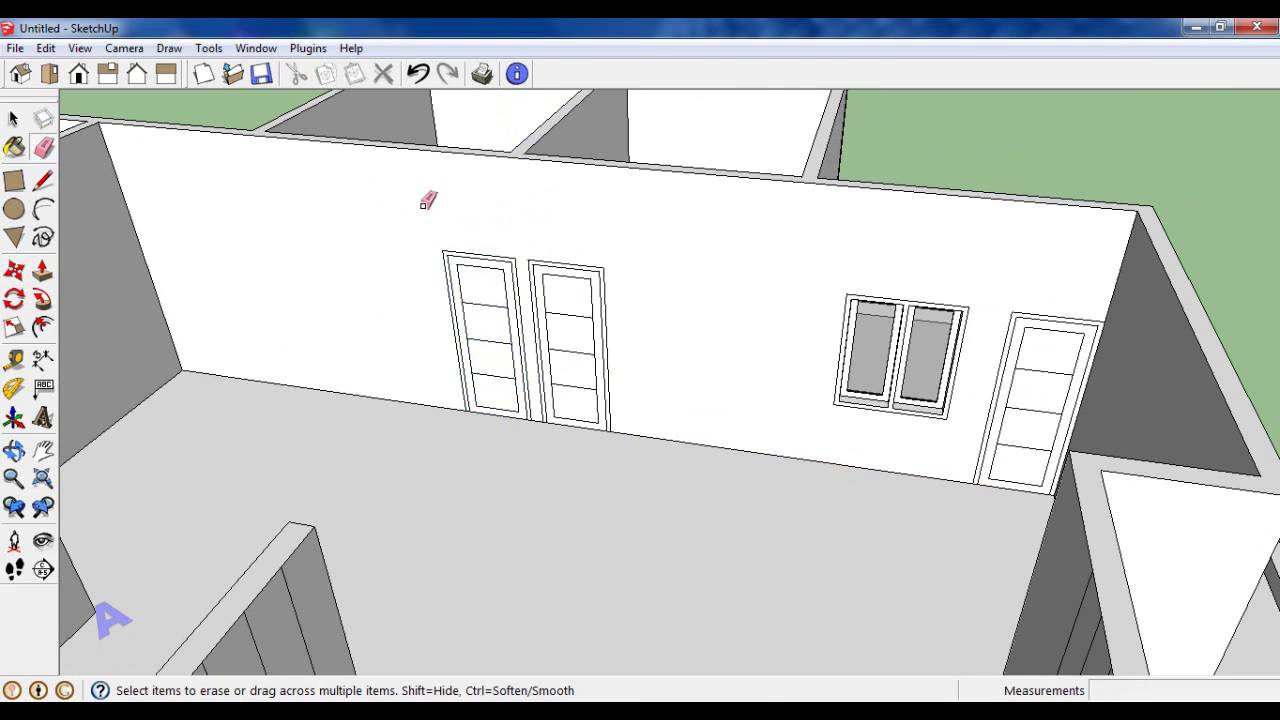
{"action": "scroll", "coordinate": [500, 250], "scroll_direction": "up", "scroll_amount": 1}
{"action": "scroll", "coordinate": [543, 277], "scroll_direction": "up", "scroll_amount": 2}
{"action": "left_click", "coordinate": [419, 240]}
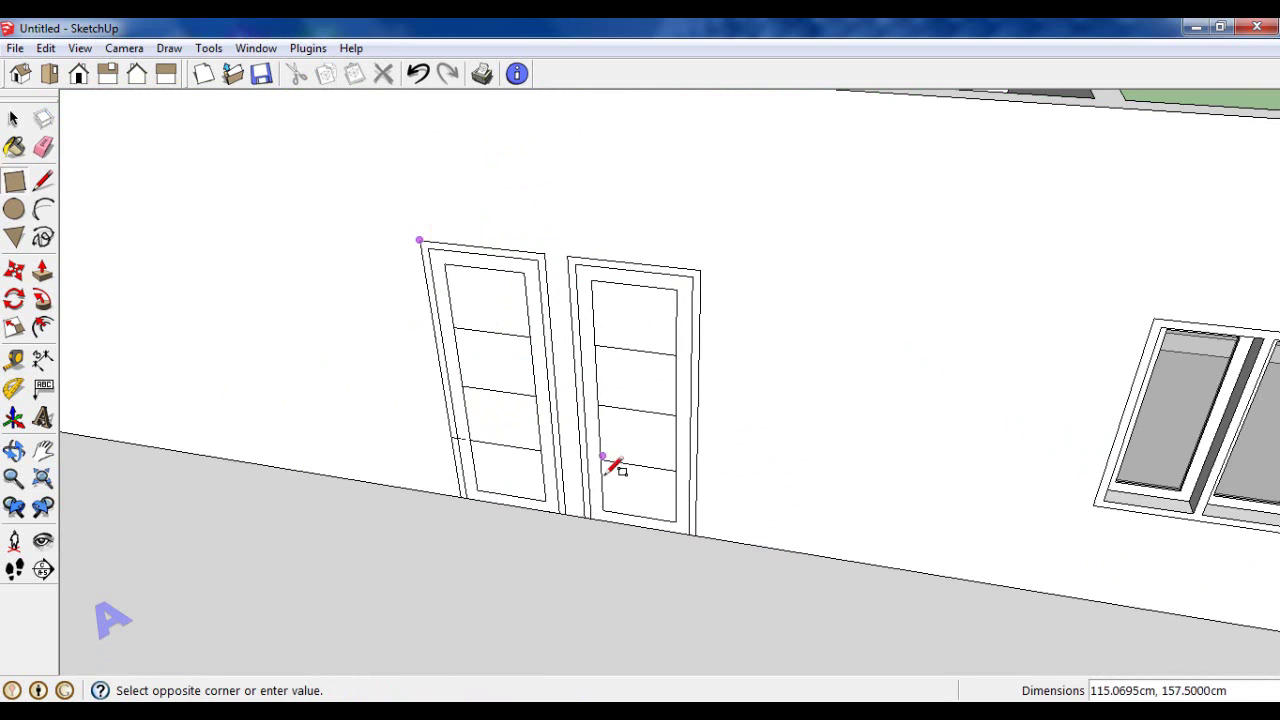
{"action": "left_click", "coordinate": [42, 270]}
{"action": "middle_click_drag", "start_coordinate": [466, 377], "coordinate": [486, 371]}
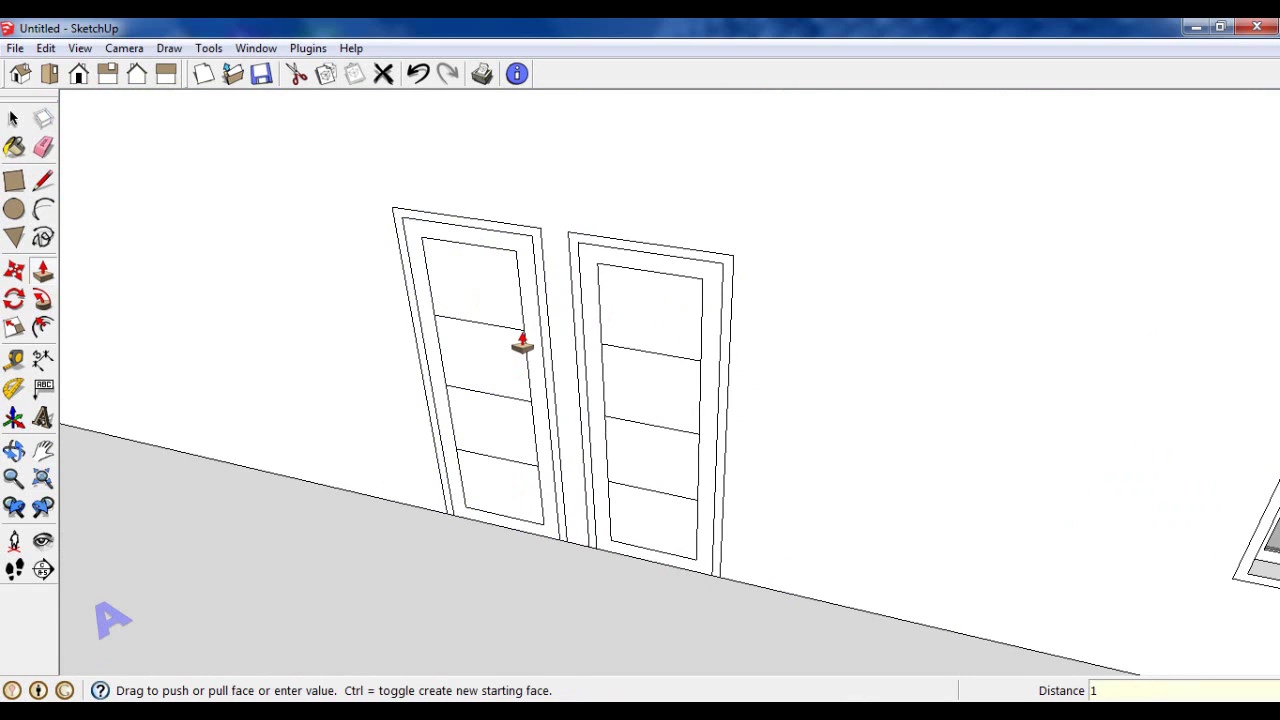
Step: Flip the left door along its green axis and the right door along its blue axis
{"action": "key", "text": "space"}
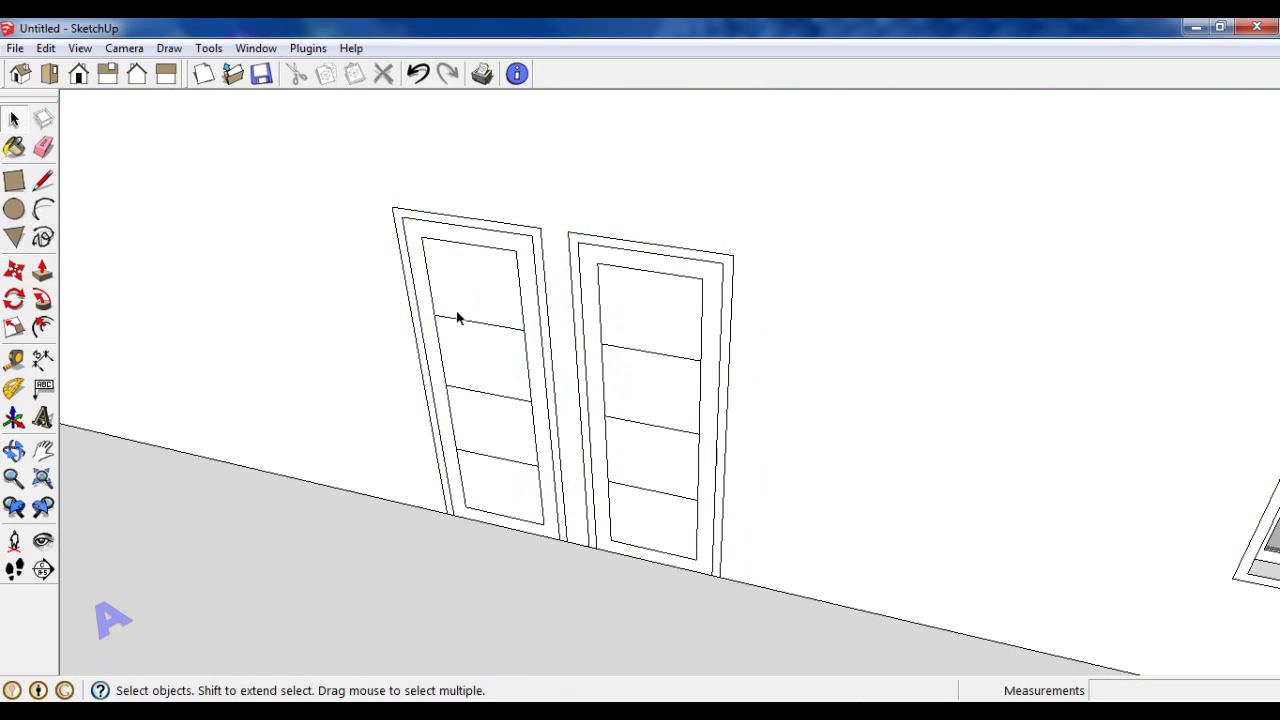
{"action": "left_click", "coordinate": [457, 317]}
{"action": "right_click", "coordinate": [480, 320]}
{"action": "mouse_move", "coordinate": [537, 571]}
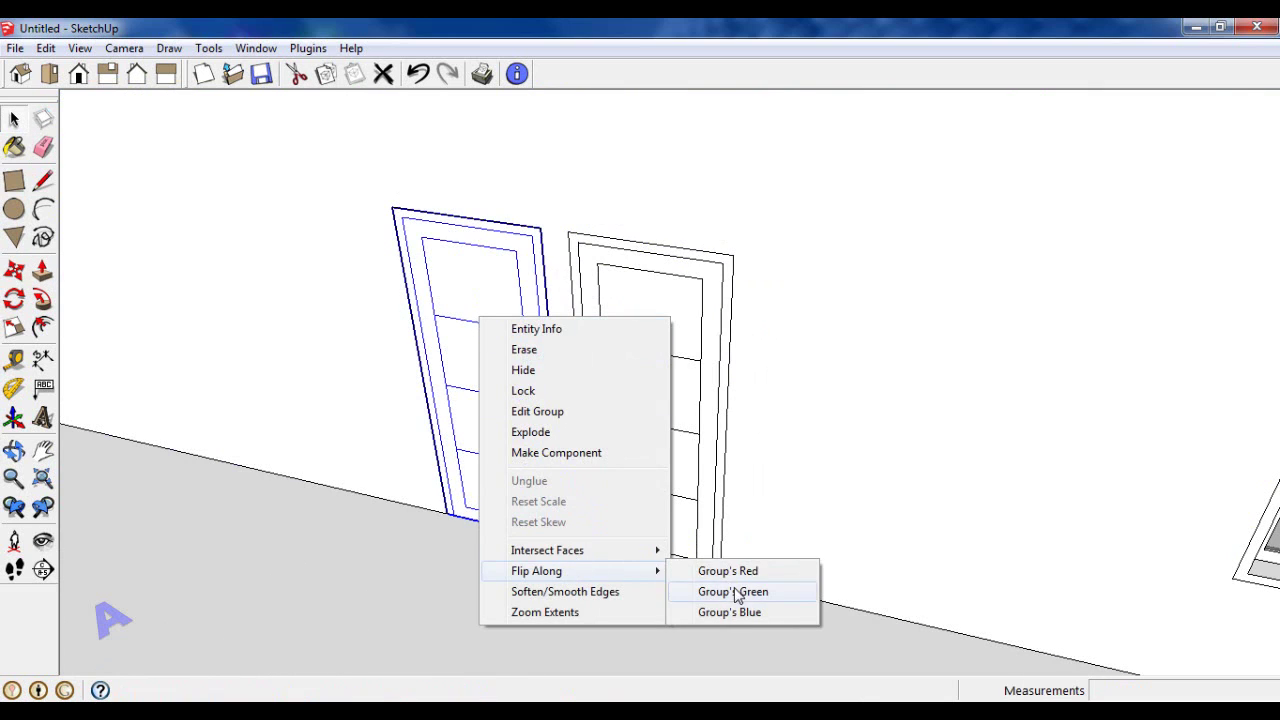
{"action": "left_click", "coordinate": [735, 592]}
{"action": "right_click", "coordinate": [637, 405]}
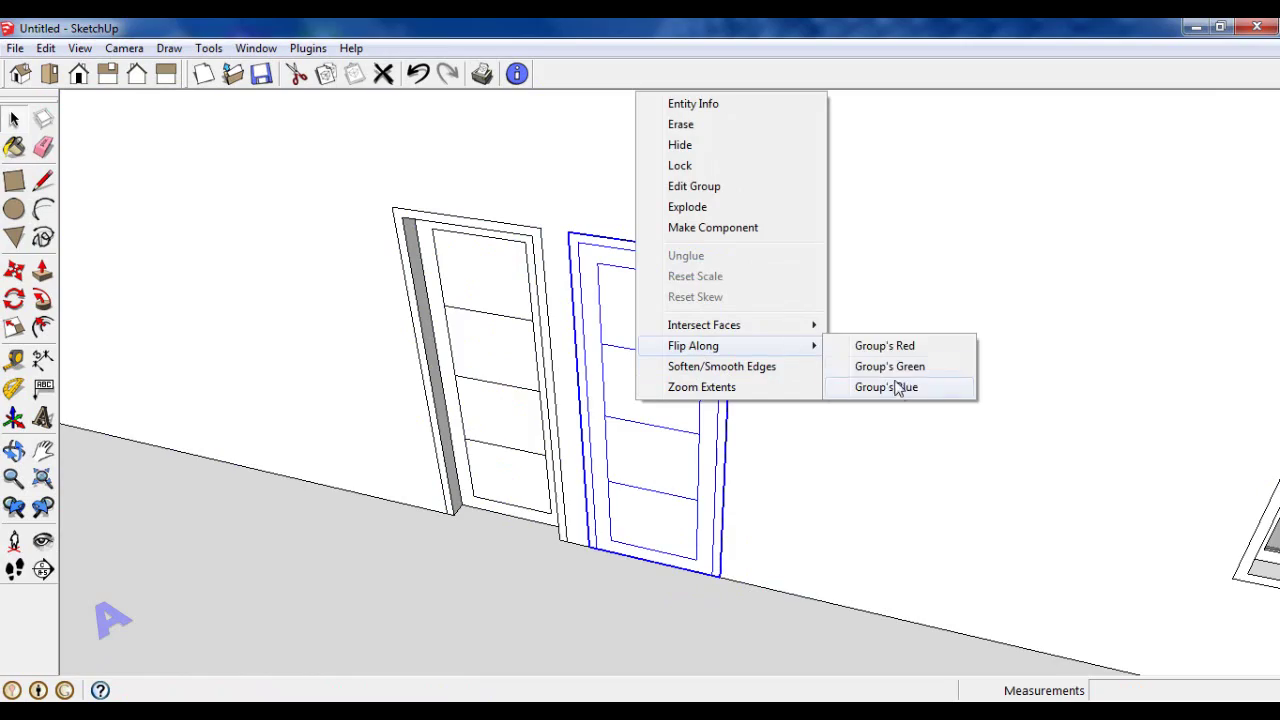
{"action": "left_click", "coordinate": [897, 388]}
{"action": "scroll", "coordinate": [889, 380], "scroll_direction": "down", "scroll_amount": 5}
{"action": "mouse_move", "coordinate": [860, 409]}
{"action": "middle_mouse_down"}
{"action": "mouse_move", "coordinate": [989, 280]}
{"action": "mouse_move", "coordinate": [863, 276]}
{"action": "mouse_move", "coordinate": [786, 371]}
{"action": "middle_mouse_up"}
{"action": "middle_click_drag", "start_coordinate": [689, 354], "coordinate": [338, 283]}
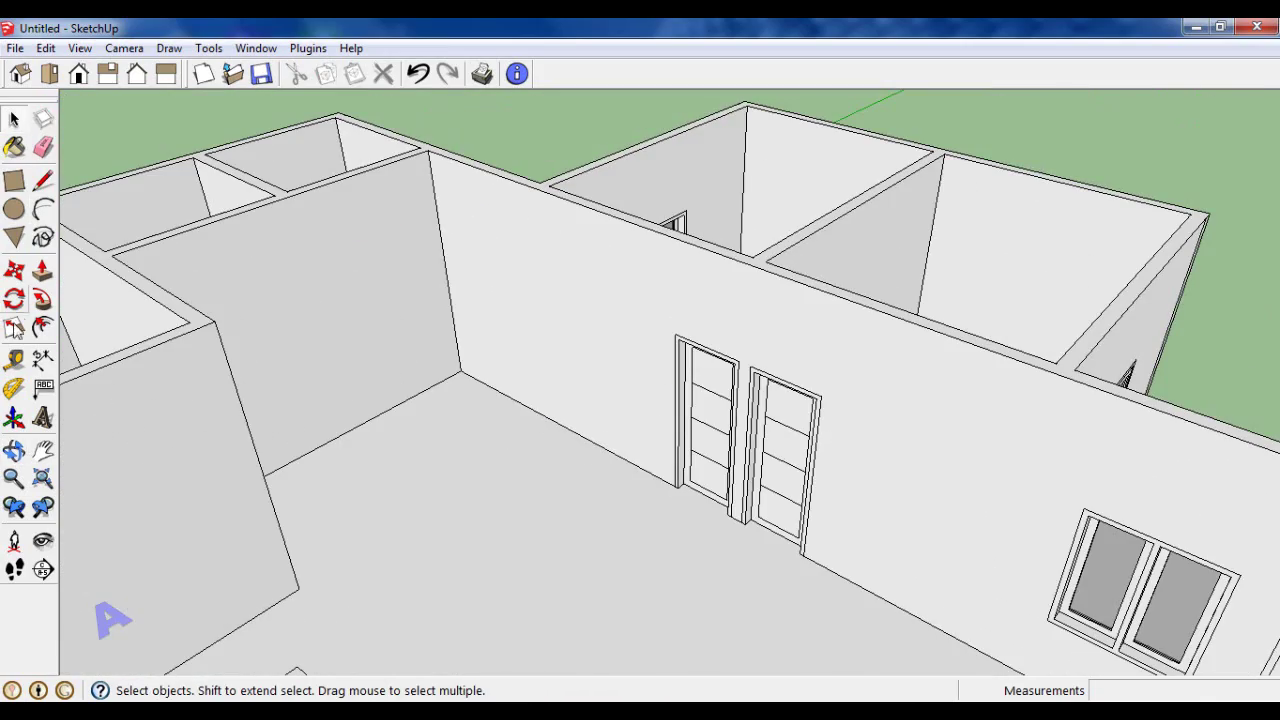
Step: Add a tape-measure guide line on the neighbouring wall
{"action": "left_click", "coordinate": [14, 358]}
{"action": "middle_click_drag", "start_coordinate": [557, 397], "coordinate": [400, 131]}
{"action": "scroll", "coordinate": [400, 131], "scroll_direction": "up", "scroll_amount": 2}
{"action": "left_click", "coordinate": [402, 125]}
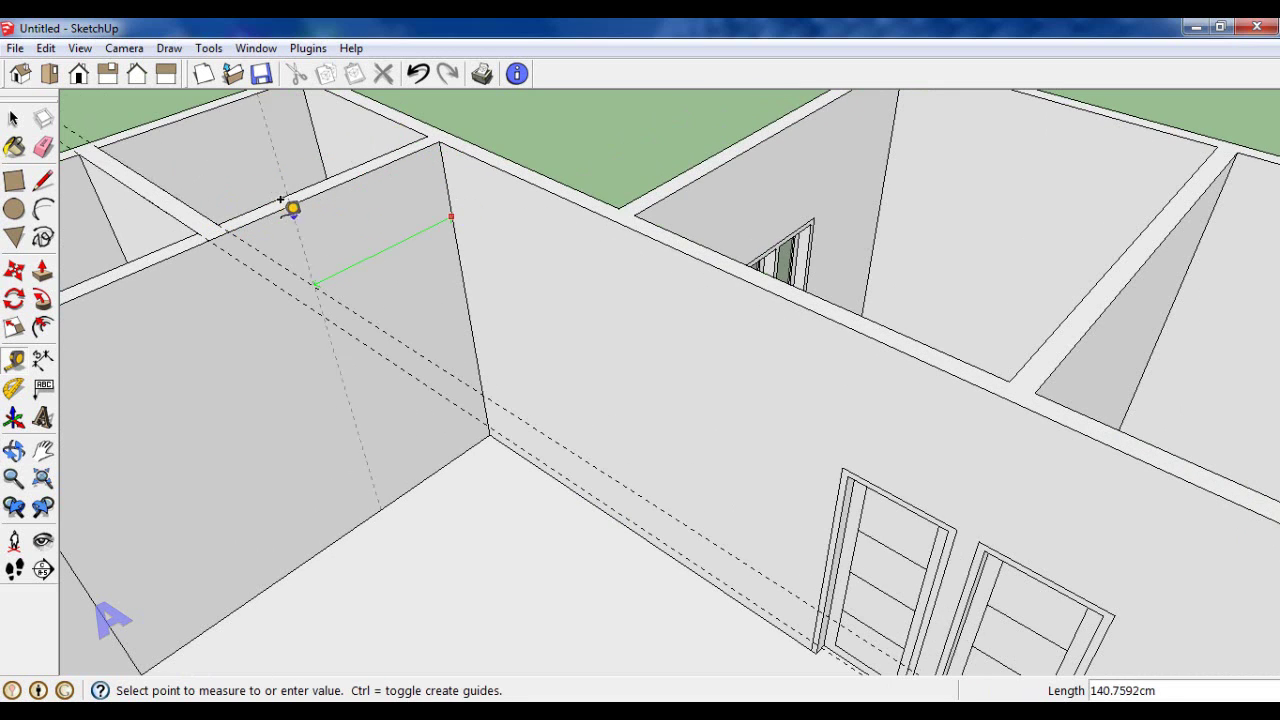
{"action": "left_click", "coordinate": [230, 214]}
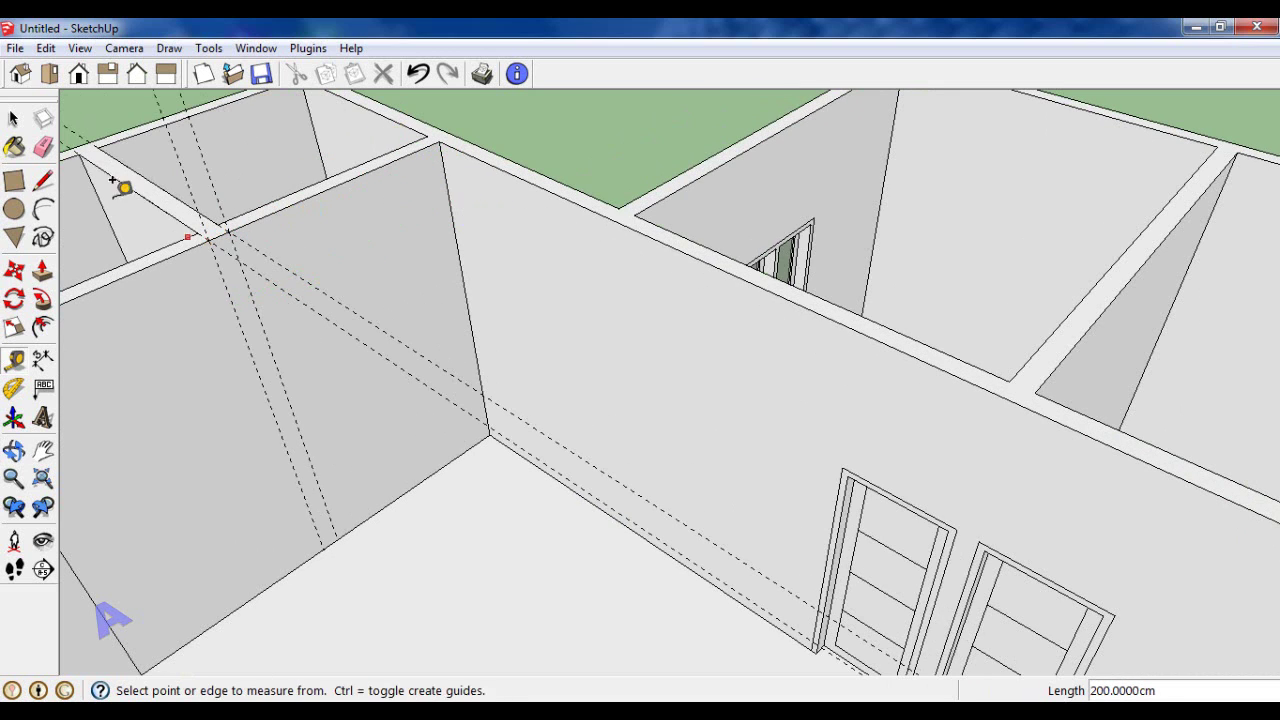
{"action": "middle_click_drag", "start_coordinate": [420, 260], "coordinate": [549, 306]}
{"action": "scroll", "coordinate": [660, 331], "scroll_direction": "up", "scroll_amount": 2}
{"action": "scroll", "coordinate": [731, 374], "scroll_direction": "up", "scroll_amount": 1}
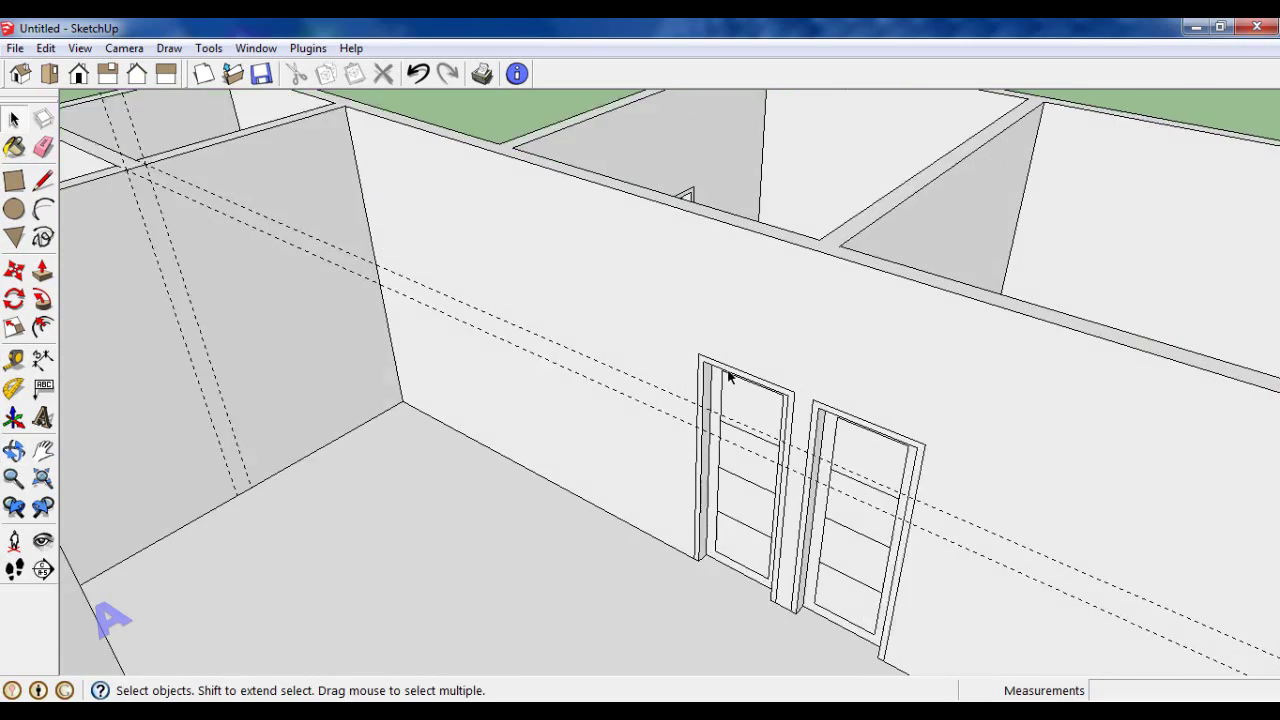
{"action": "scroll", "coordinate": [735, 376], "scroll_direction": "up", "scroll_amount": 1}
Step: Select both doors and copy them in front of the originals
{"action": "left_click", "coordinate": [735, 376]}
{"action": "scroll", "coordinate": [738, 380], "scroll_direction": "up", "scroll_amount": 1}
{"action": "scroll", "coordinate": [743, 386], "scroll_direction": "up", "scroll_amount": 2}
{"action": "scroll", "coordinate": [751, 351], "scroll_direction": "up", "scroll_amount": 1}
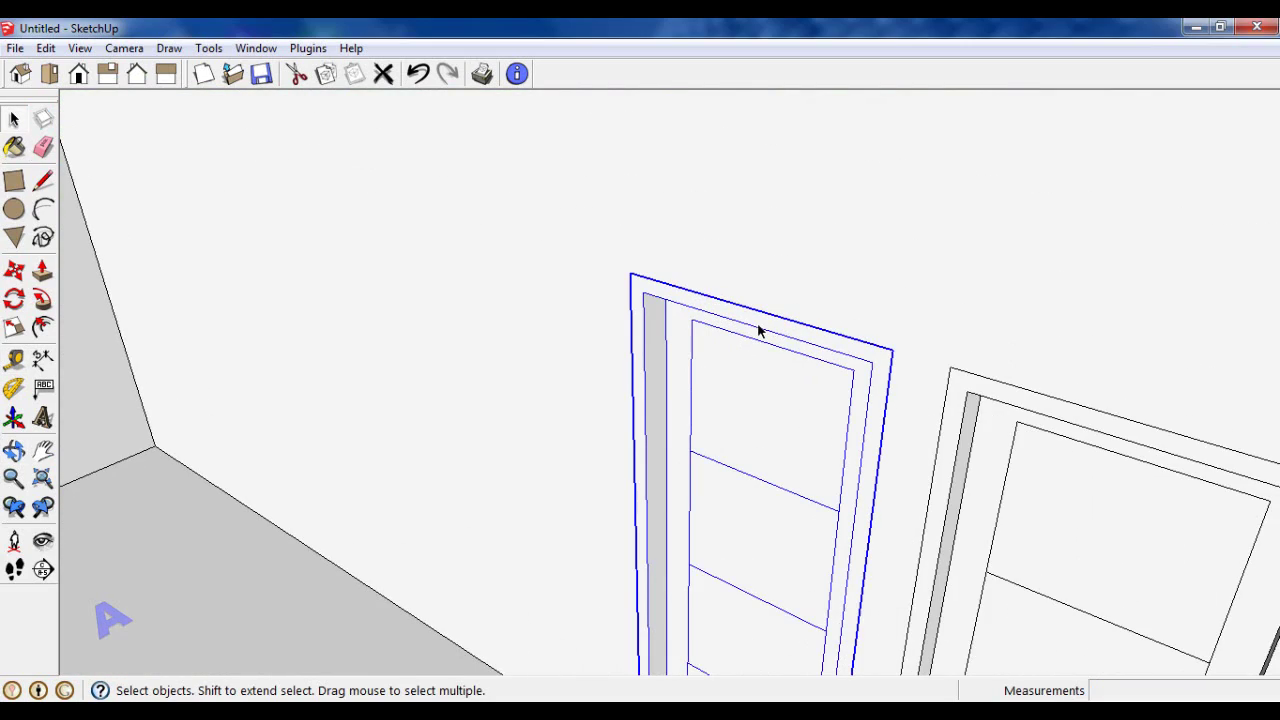
{"action": "left_click", "coordinate": [1030, 400], "text": "shift"}
{"action": "scroll", "coordinate": [846, 329], "scroll_direction": "down", "scroll_amount": 3}
{"action": "scroll", "coordinate": [846, 329], "scroll_direction": "down", "scroll_amount": 2}
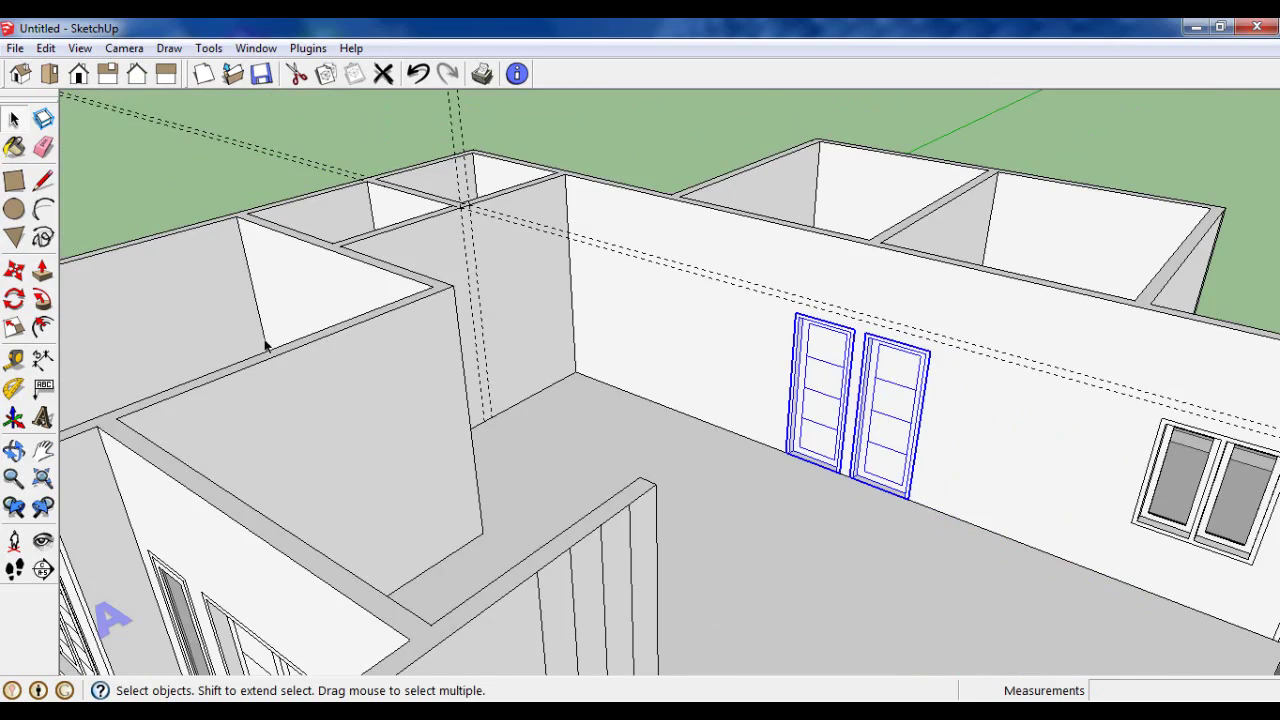
{"action": "left_click", "coordinate": [980, 557]}
{"action": "key", "text": "ctrl"}
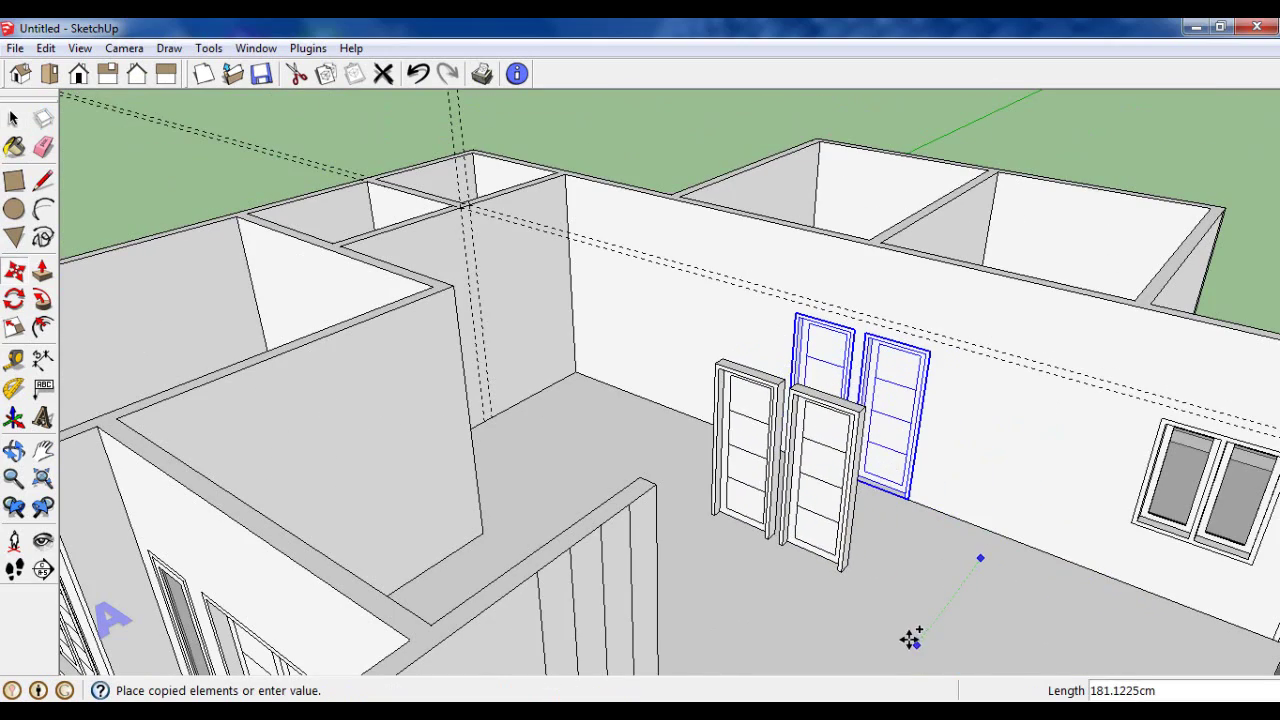
{"action": "left_click", "coordinate": [911, 634]}
Step: Rotate the door copies 90 degrees
{"action": "left_click", "coordinate": [14, 298]}
{"action": "scroll", "coordinate": [700, 430], "scroll_direction": "up", "scroll_amount": 3}
{"action": "middle_click_drag", "start_coordinate": [700, 430], "coordinate": [659, 413]}
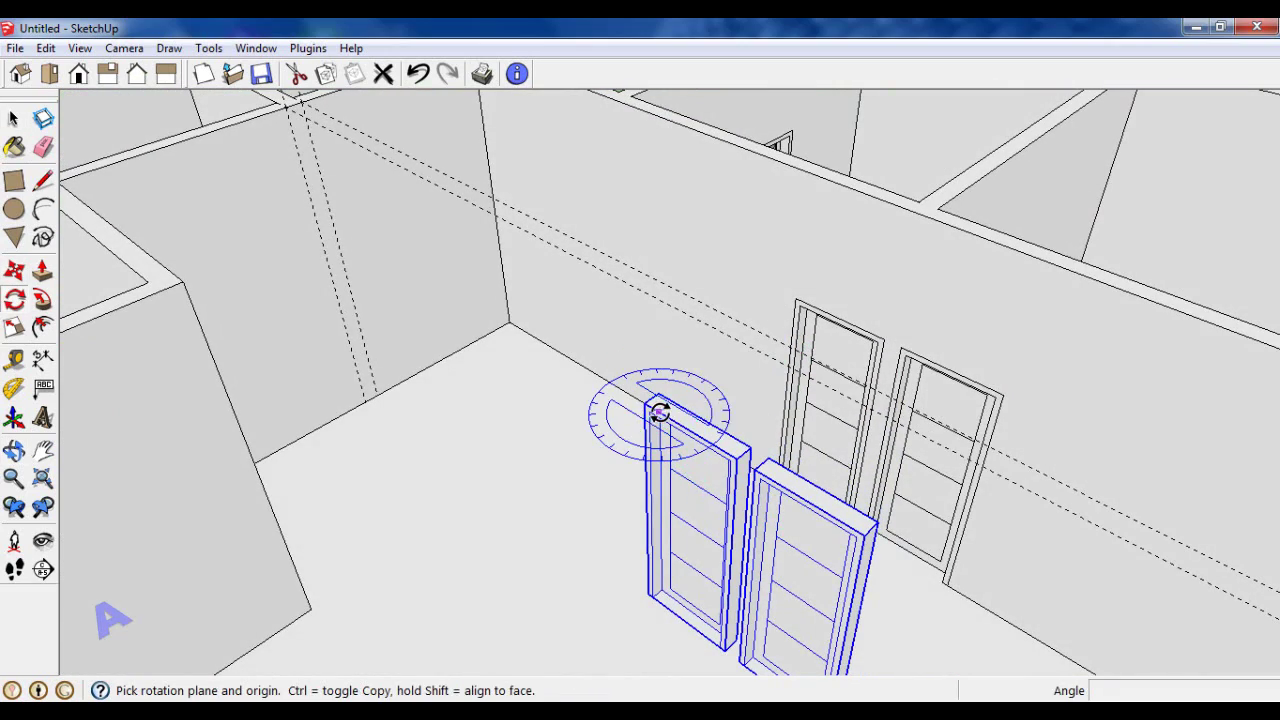
{"action": "left_click", "coordinate": [864, 535]}
{"action": "scroll", "coordinate": [1024, 170], "scroll_direction": "down", "scroll_amount": 2}
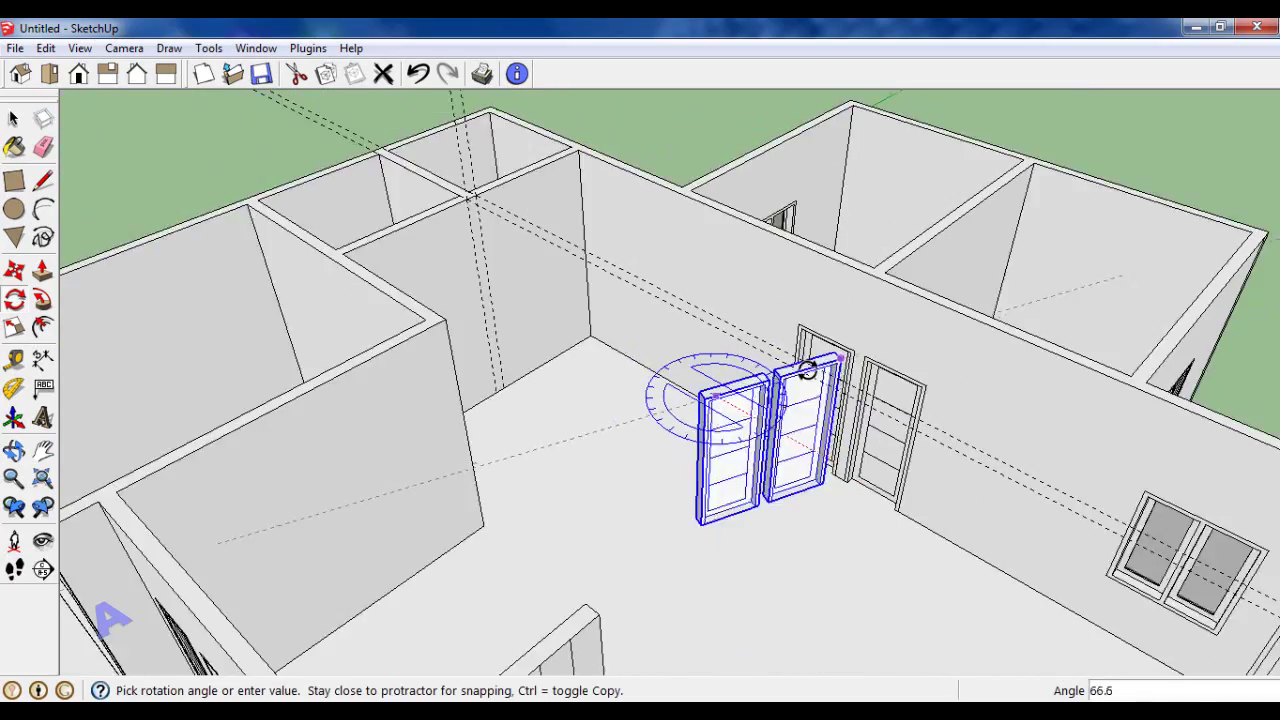
{"action": "scroll", "coordinate": [1024, 170], "scroll_direction": "down", "scroll_amount": 1}
{"action": "left_click", "coordinate": [1094, 120]}
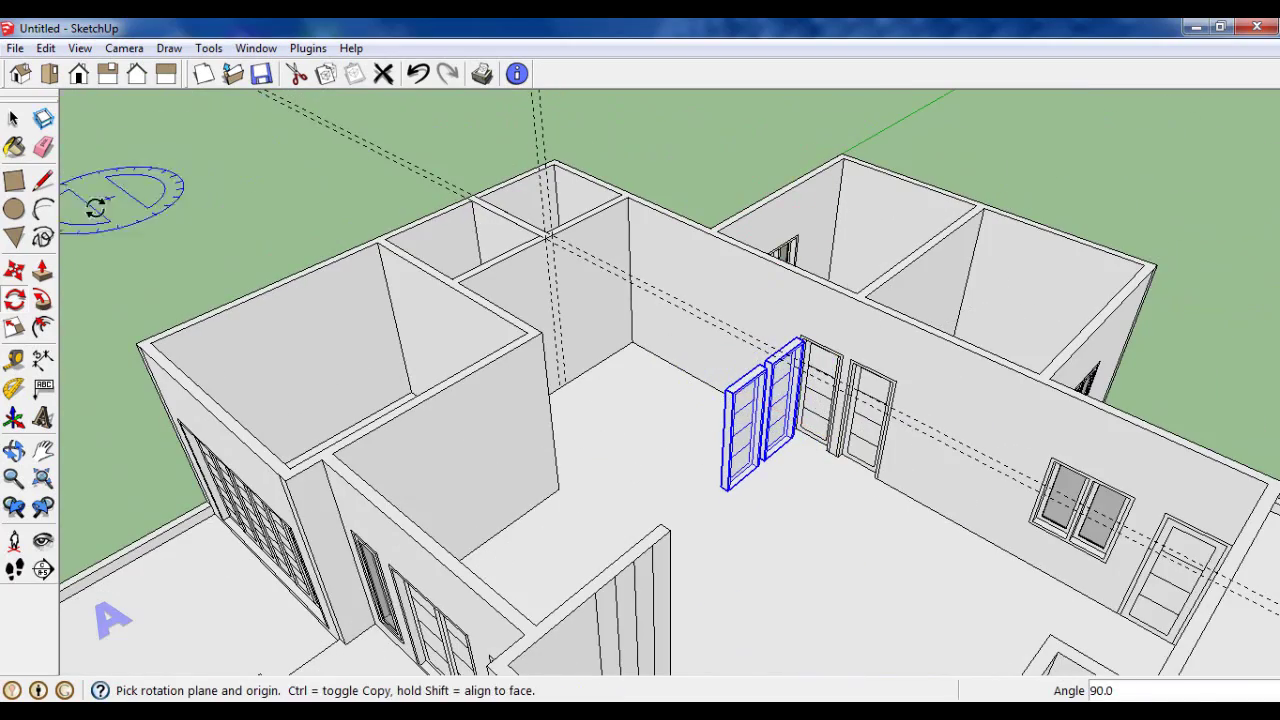
Step: Move the rotated door pair onto the side wall
{"action": "key", "text": "m"}
{"action": "middle_click_drag", "start_coordinate": [508, 351], "coordinate": [677, 400]}
{"action": "scroll", "coordinate": [772, 428], "scroll_direction": "up", "scroll_amount": 5}
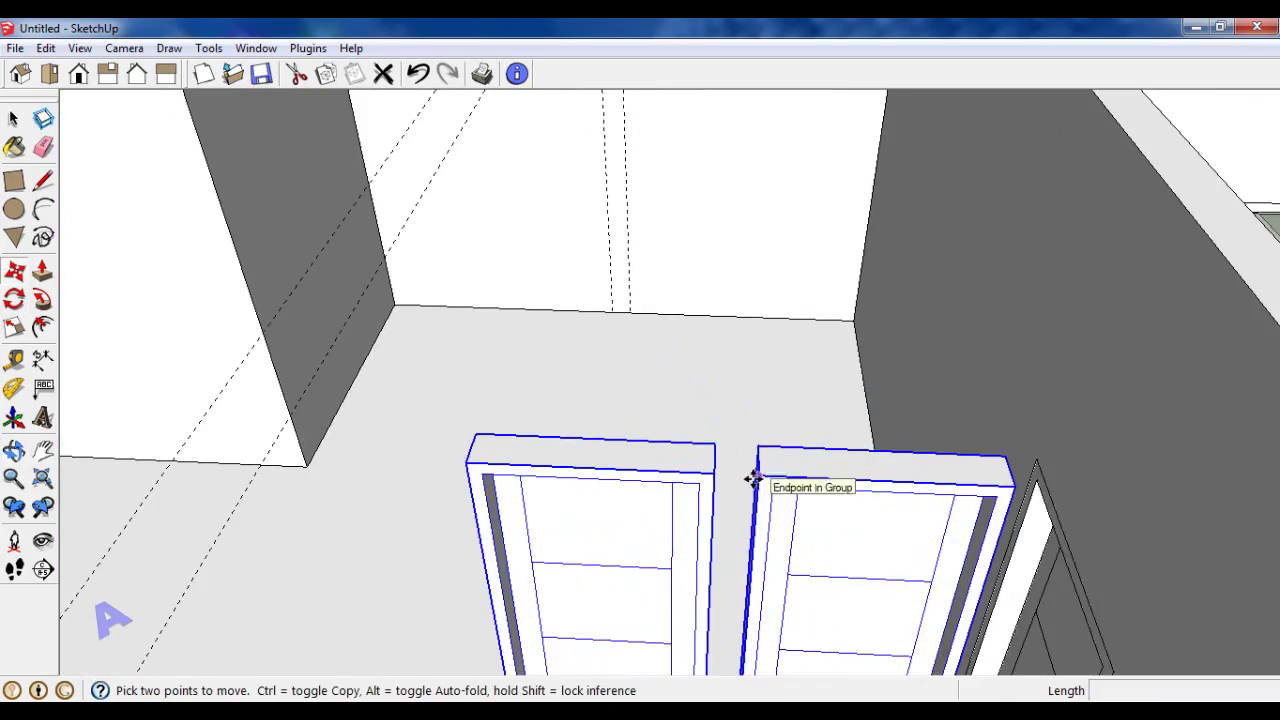
{"action": "scroll", "coordinate": [752, 480], "scroll_direction": "down", "scroll_amount": 1}
{"action": "scroll", "coordinate": [749, 471], "scroll_direction": "down", "scroll_amount": 2}
{"action": "scroll", "coordinate": [749, 480], "scroll_direction": "down", "scroll_amount": 1}
{"action": "scroll", "coordinate": [745, 383], "scroll_direction": "down", "scroll_amount": 2}
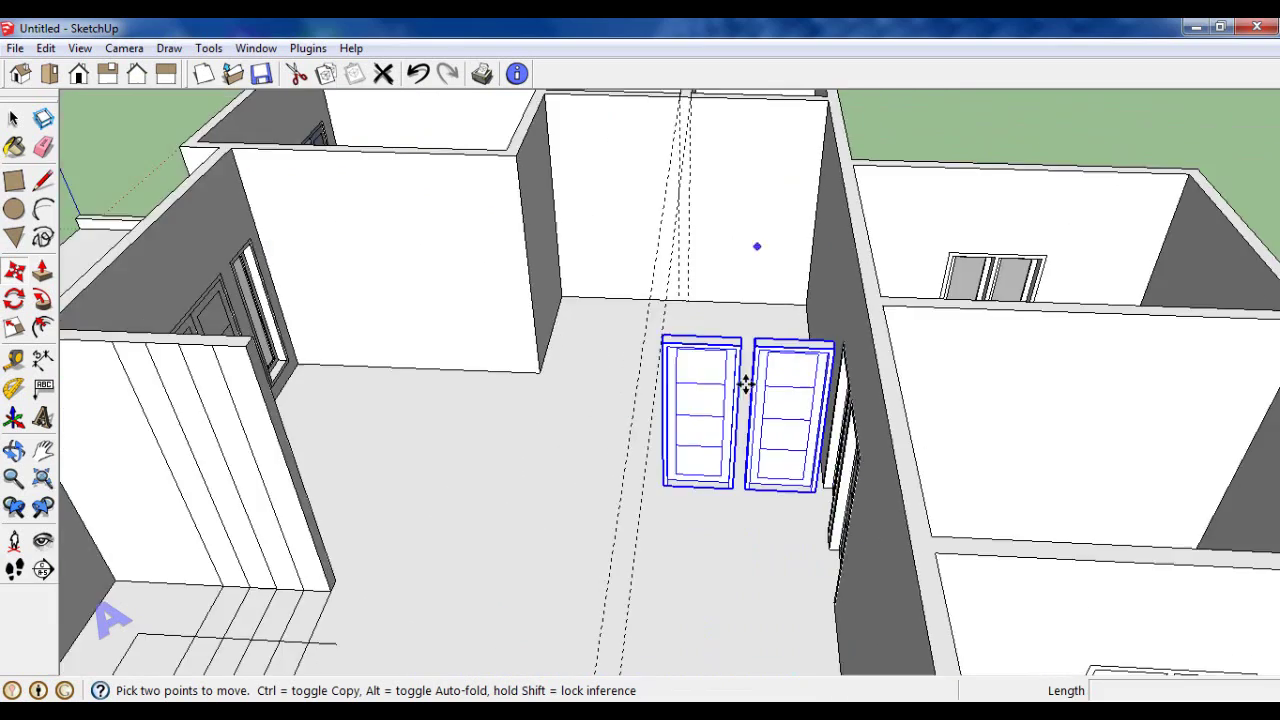
{"action": "scroll", "coordinate": [745, 383], "scroll_direction": "up", "scroll_amount": 4}
{"action": "left_click", "coordinate": [738, 511]}
{"action": "scroll", "coordinate": [700, 400], "scroll_direction": "down", "scroll_amount": 3}
{"action": "scroll", "coordinate": [686, 300], "scroll_direction": "up", "scroll_amount": 3}
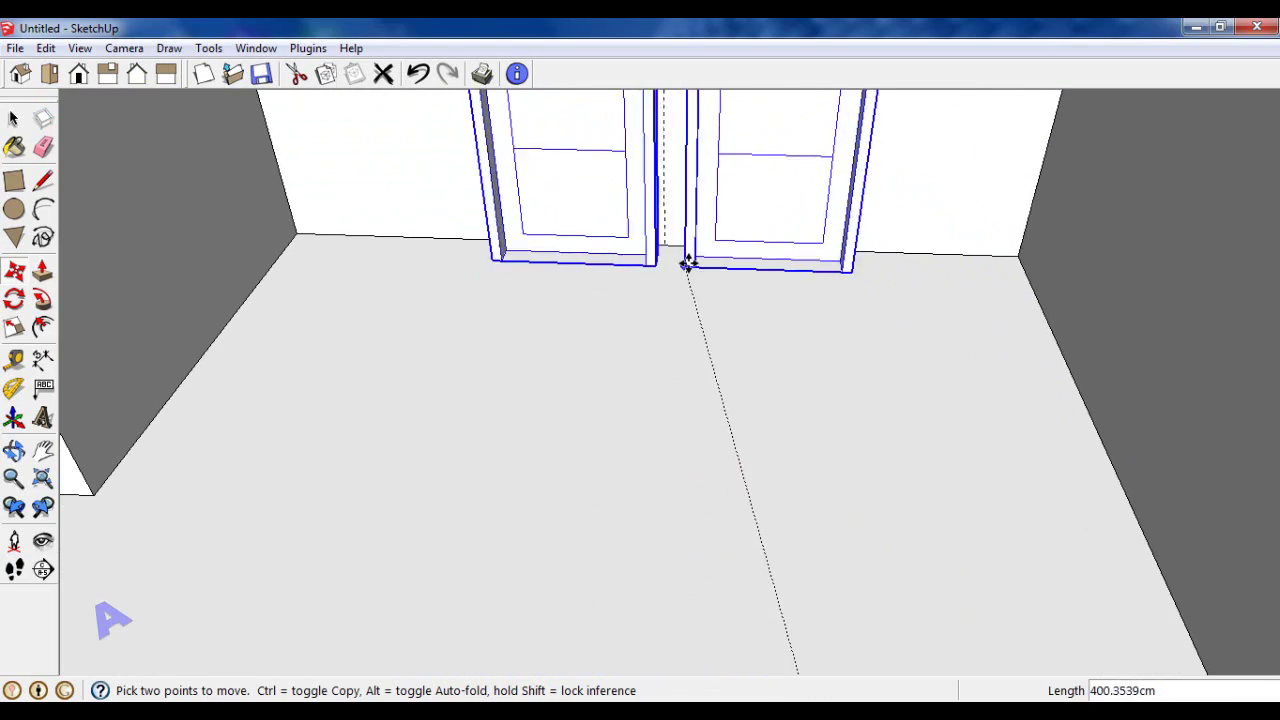
{"action": "scroll", "coordinate": [700, 408], "scroll_direction": "down", "scroll_amount": 2}
{"action": "scroll", "coordinate": [700, 408], "scroll_direction": "down", "scroll_amount": 2}
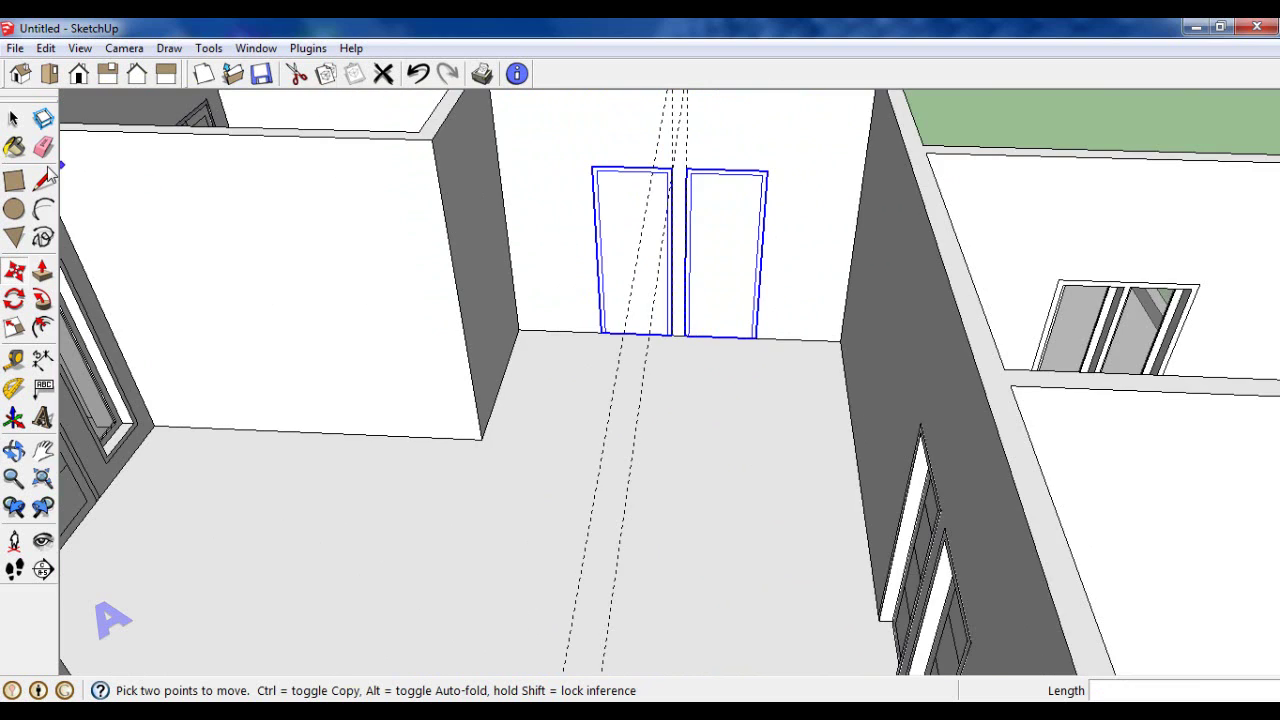
{"action": "mouse_move", "coordinate": [700, 408]}
{"action": "middle_mouse_down"}
{"action": "mouse_move", "coordinate": [608, 369]}
{"action": "mouse_move", "coordinate": [630, 148]}
{"action": "middle_mouse_up"}
Step: Recess both door panels 15 cm into the wall with a rectangle and push/pull
{"action": "key", "text": "r"}
{"action": "scroll", "coordinate": [621, 153], "scroll_direction": "up", "scroll_amount": 1}
{"action": "left_click", "coordinate": [592, 153]}
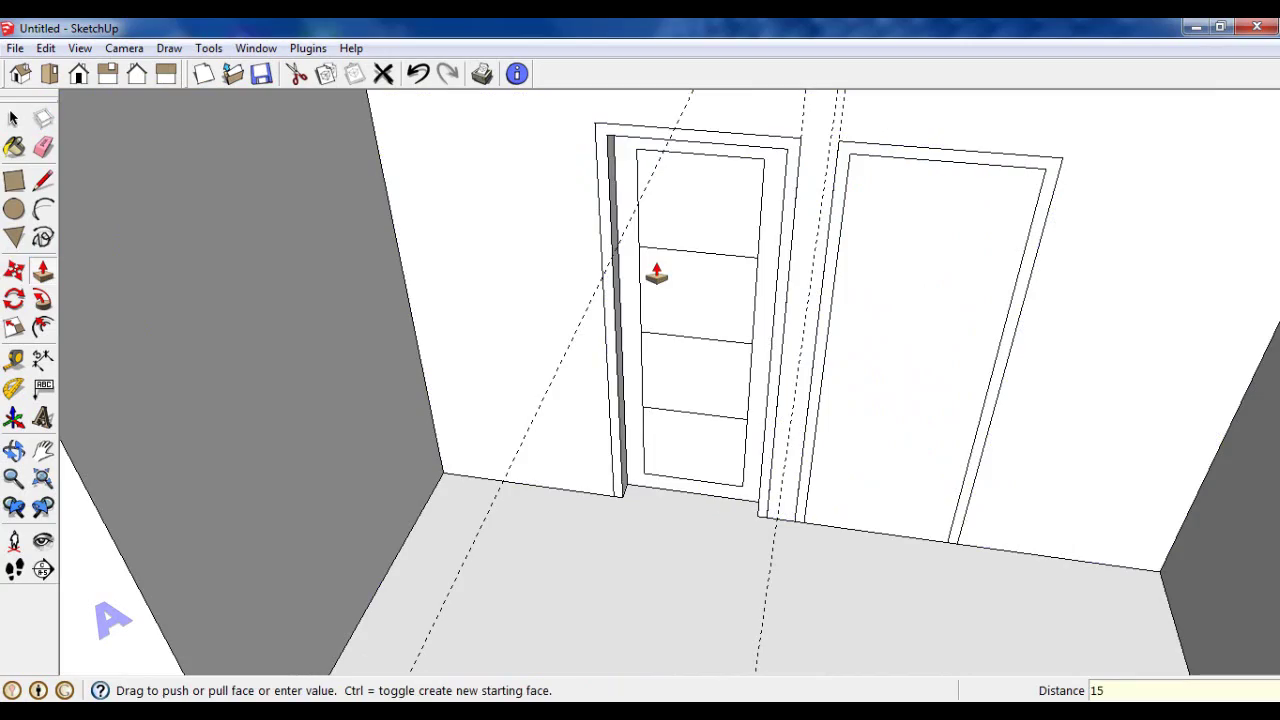
{"action": "double_click", "coordinate": [928, 294]}
{"action": "scroll", "coordinate": [857, 274], "scroll_direction": "down", "scroll_amount": 3}
{"action": "scroll", "coordinate": [860, 250], "scroll_direction": "down", "scroll_amount": 2}
{"action": "key", "text": "e"}
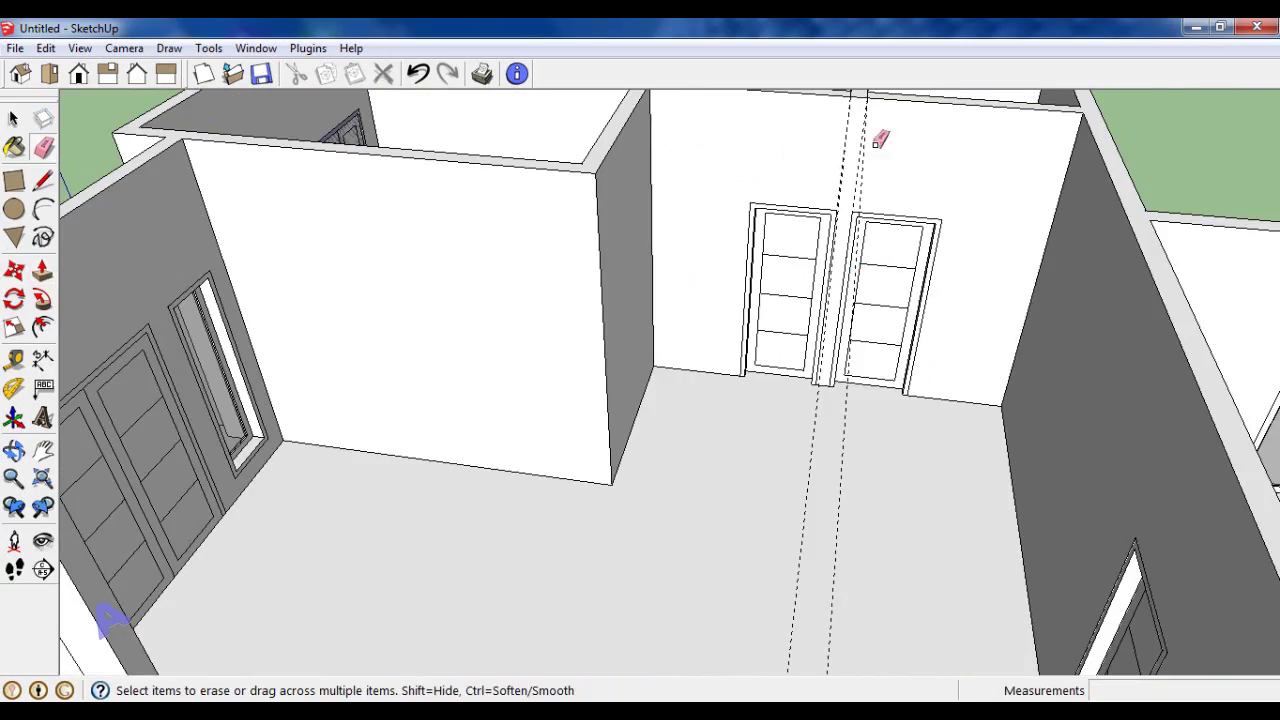
{"action": "scroll", "coordinate": [880, 140], "scroll_direction": "down", "scroll_amount": 3}
{"action": "mouse_move", "coordinate": [609, 214]}
{"action": "middle_mouse_down"}
{"action": "mouse_move", "coordinate": [986, 251]}
{"action": "mouse_move", "coordinate": [800, 277]}
{"action": "mouse_move", "coordinate": [812, 316]}
{"action": "middle_mouse_up"}
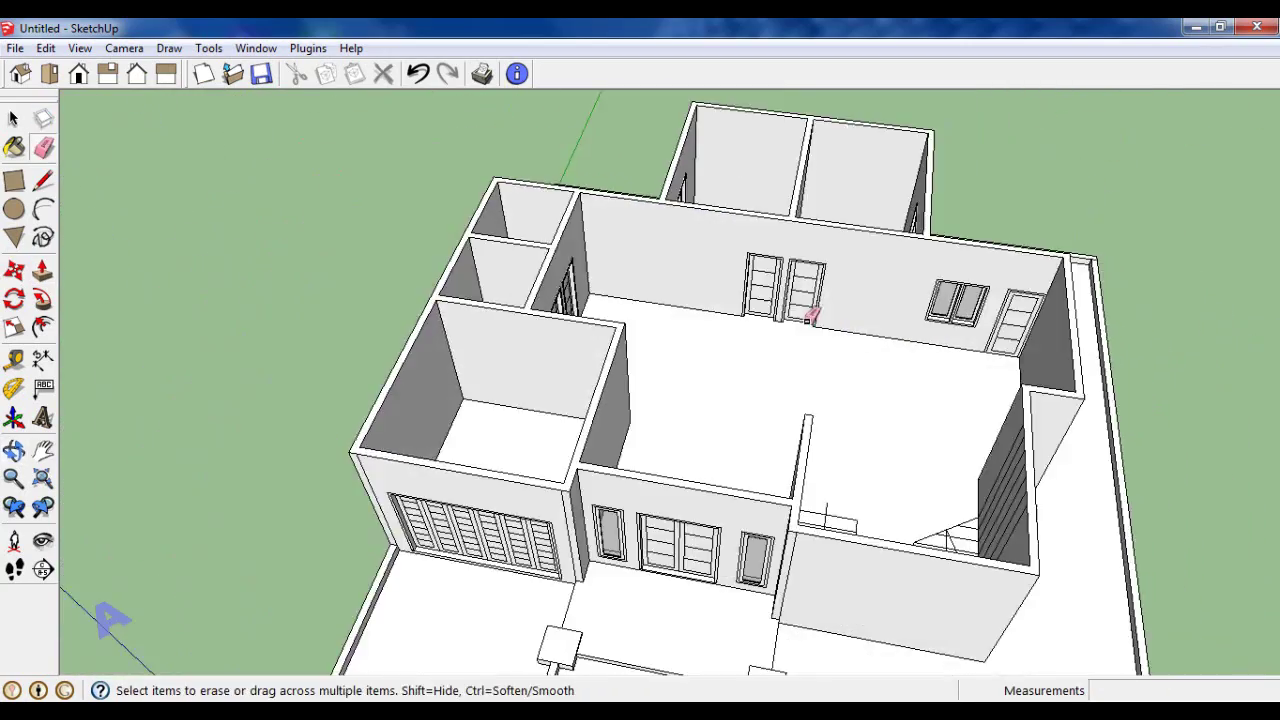
Step: Add a tape-measure guide 300 cm along the wall from the door pair
{"action": "scroll", "coordinate": [629, 200], "scroll_direction": "up", "scroll_amount": 3}
{"action": "scroll", "coordinate": [629, 200], "scroll_direction": "up", "scroll_amount": 2}
{"action": "left_click", "coordinate": [15, 360]}
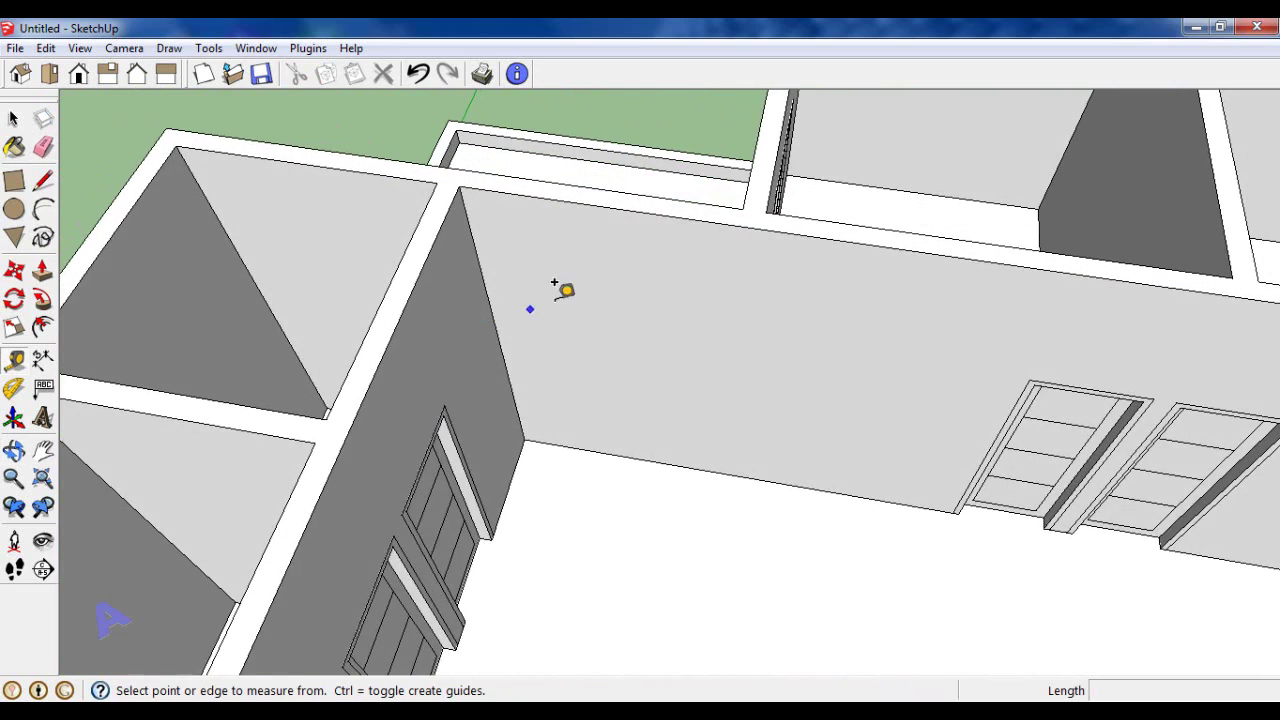
{"action": "scroll", "coordinate": [440, 171], "scroll_direction": "up", "scroll_amount": 2}
{"action": "scroll", "coordinate": [478, 220], "scroll_direction": "up", "scroll_amount": 2}
{"action": "left_click", "coordinate": [140, 133]}
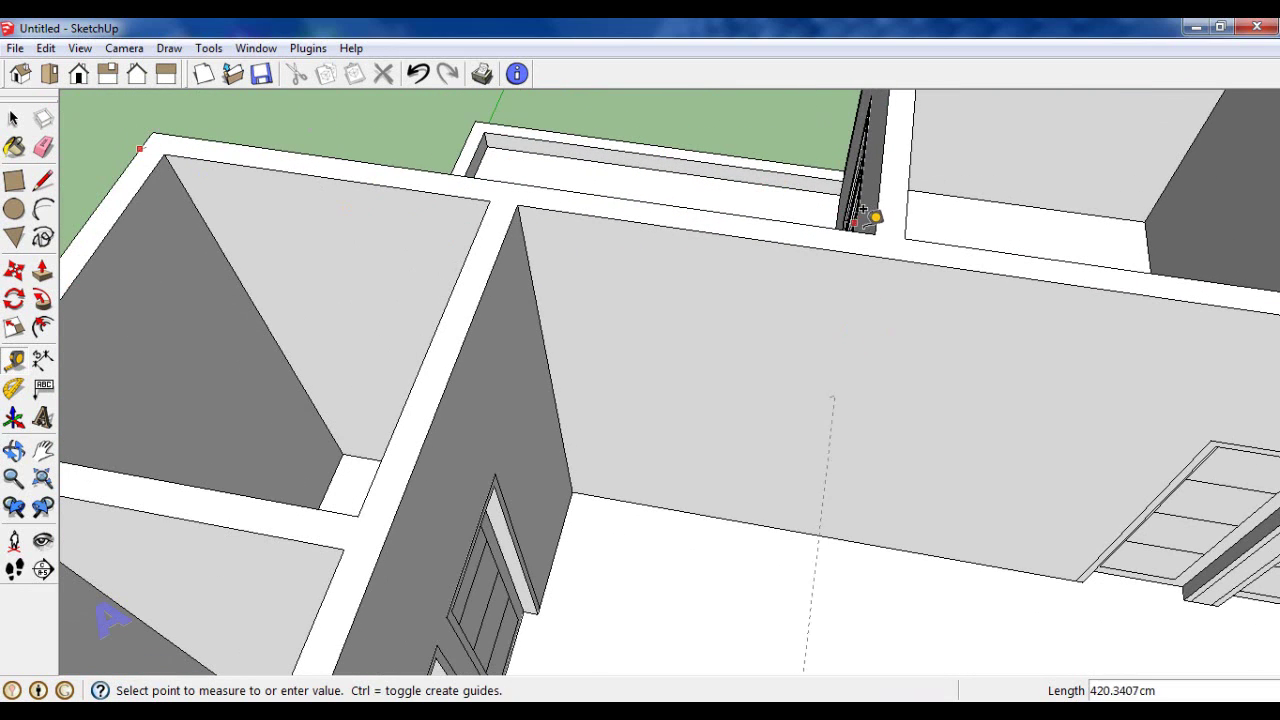
{"action": "left_click", "coordinate": [874, 234]}
{"action": "left_click", "coordinate": [871, 250]}
{"action": "scroll", "coordinate": [200, 163], "scroll_direction": "down", "scroll_amount": 3}
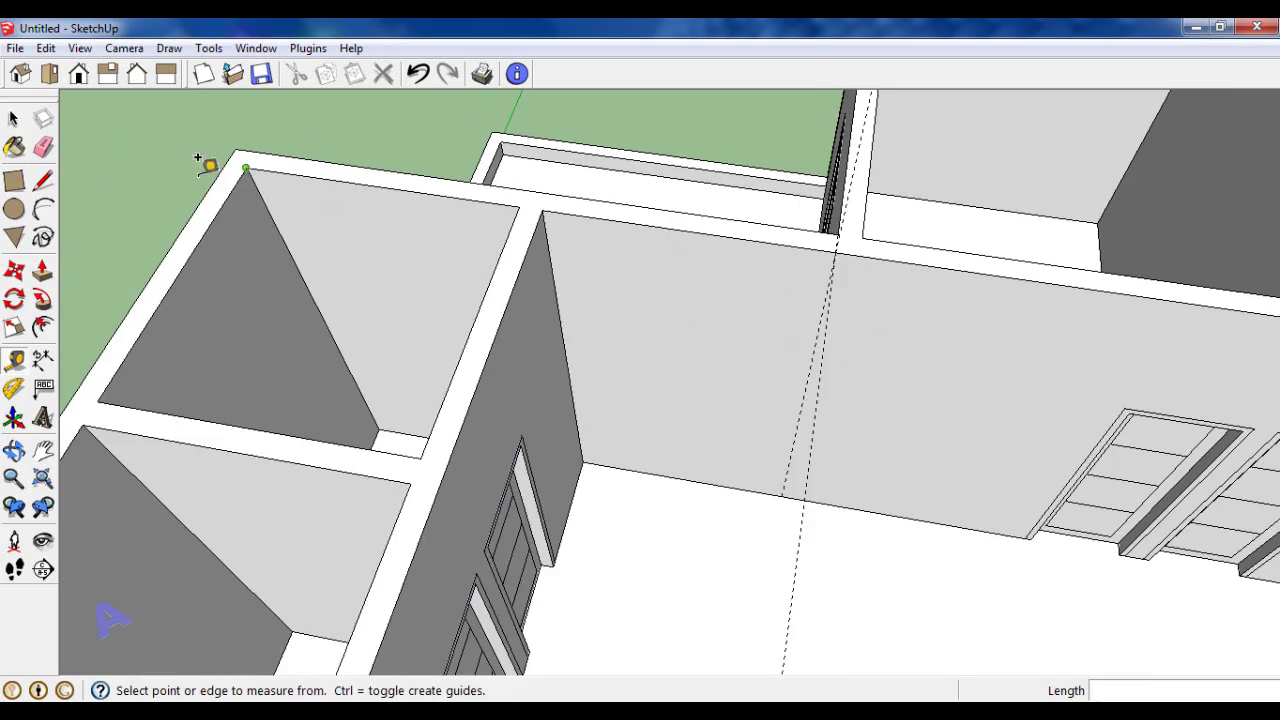
Step: Copy one door 300 cm to the left onto the guide
{"action": "key", "text": "space"}
{"action": "middle_click_drag", "start_coordinate": [134, 146], "coordinate": [838, 267]}
{"action": "scroll", "coordinate": [838, 267], "scroll_direction": "up", "scroll_amount": 2}
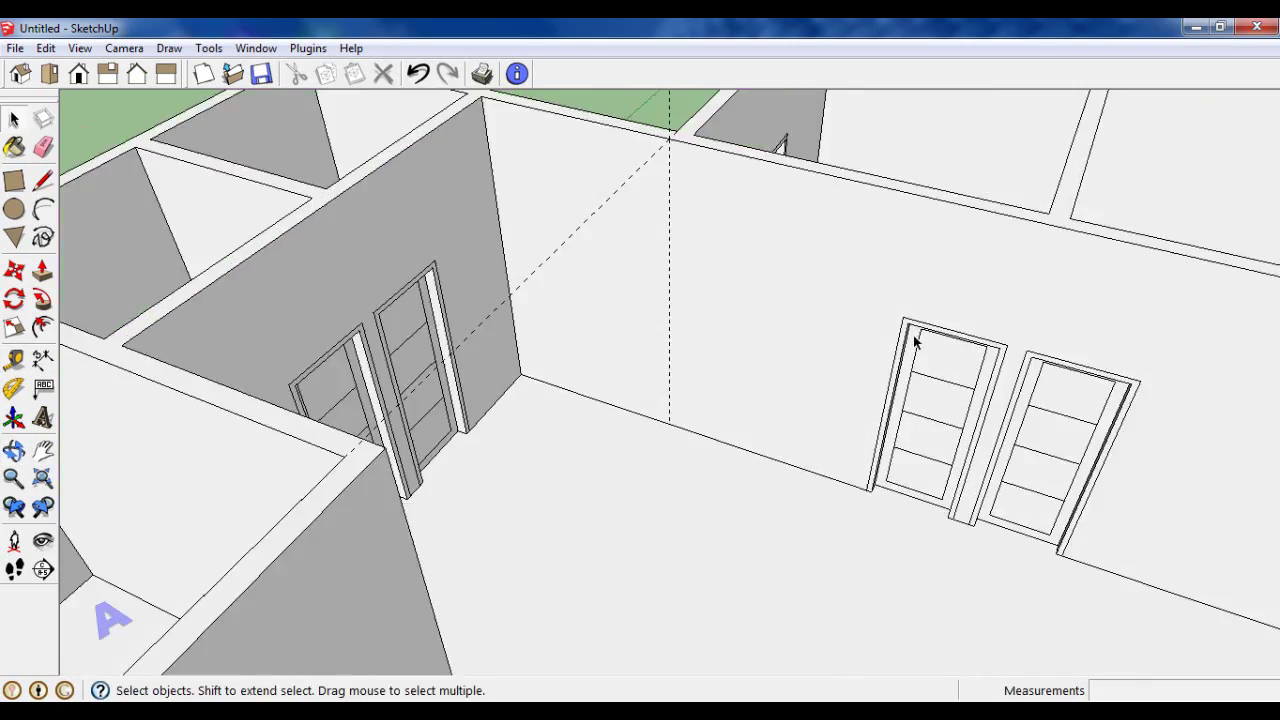
{"action": "middle_click_drag", "start_coordinate": [913, 335], "coordinate": [951, 298]}
{"action": "left_click", "coordinate": [15, 272]}
{"action": "scroll", "coordinate": [954, 534], "scroll_direction": "up", "scroll_amount": 2}
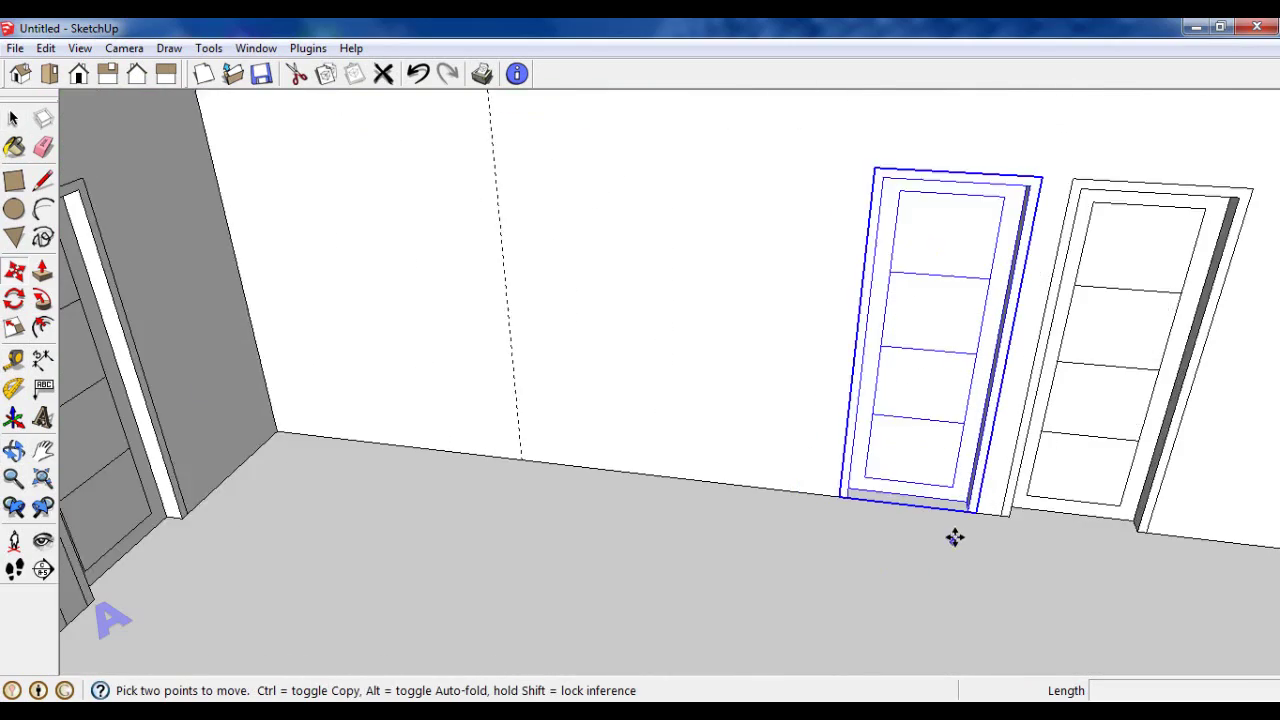
{"action": "scroll", "coordinate": [980, 507], "scroll_direction": "up", "scroll_amount": 2}
{"action": "left_click", "coordinate": [981, 507]}
{"action": "key", "text": "ctrl"}
{"action": "scroll", "coordinate": [477, 480], "scroll_direction": "down", "scroll_amount": 2}
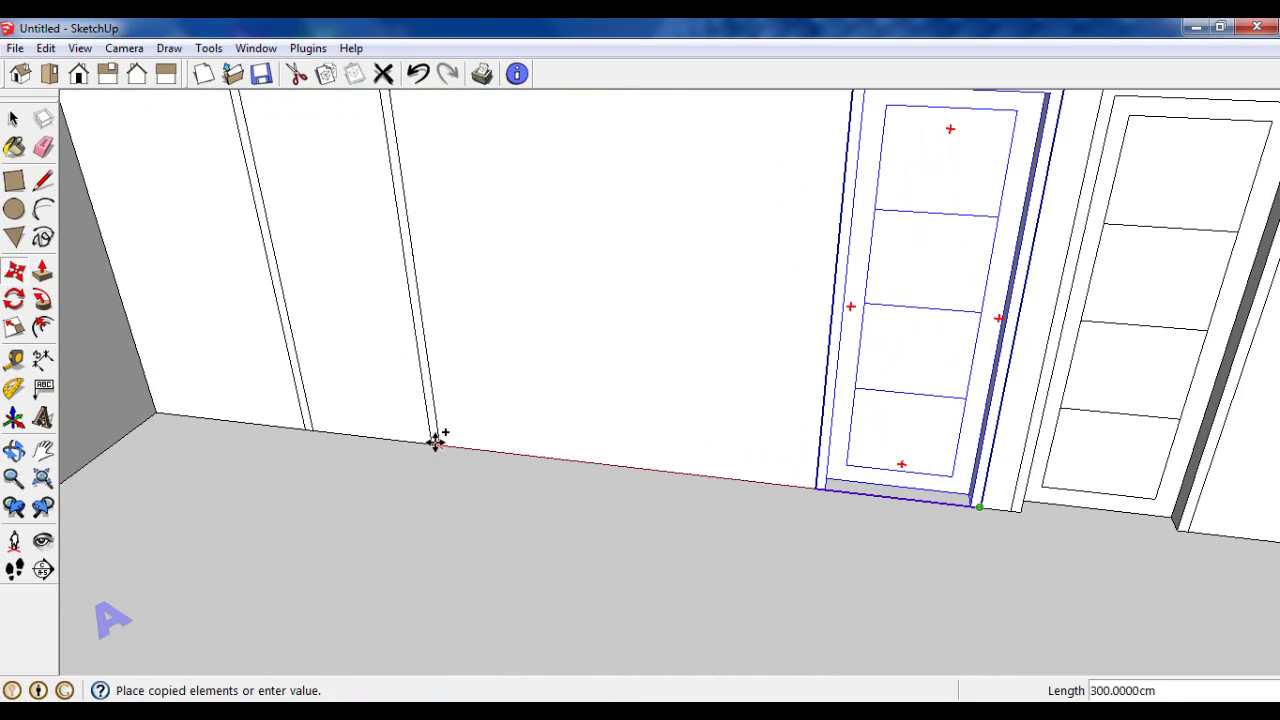
{"action": "left_click", "coordinate": [437, 437]}
{"action": "mouse_move", "coordinate": [437, 437]}
{"action": "middle_mouse_down"}
{"action": "mouse_move", "coordinate": [663, 603]}
{"action": "mouse_move", "coordinate": [20, 222]}
{"action": "middle_mouse_up"}
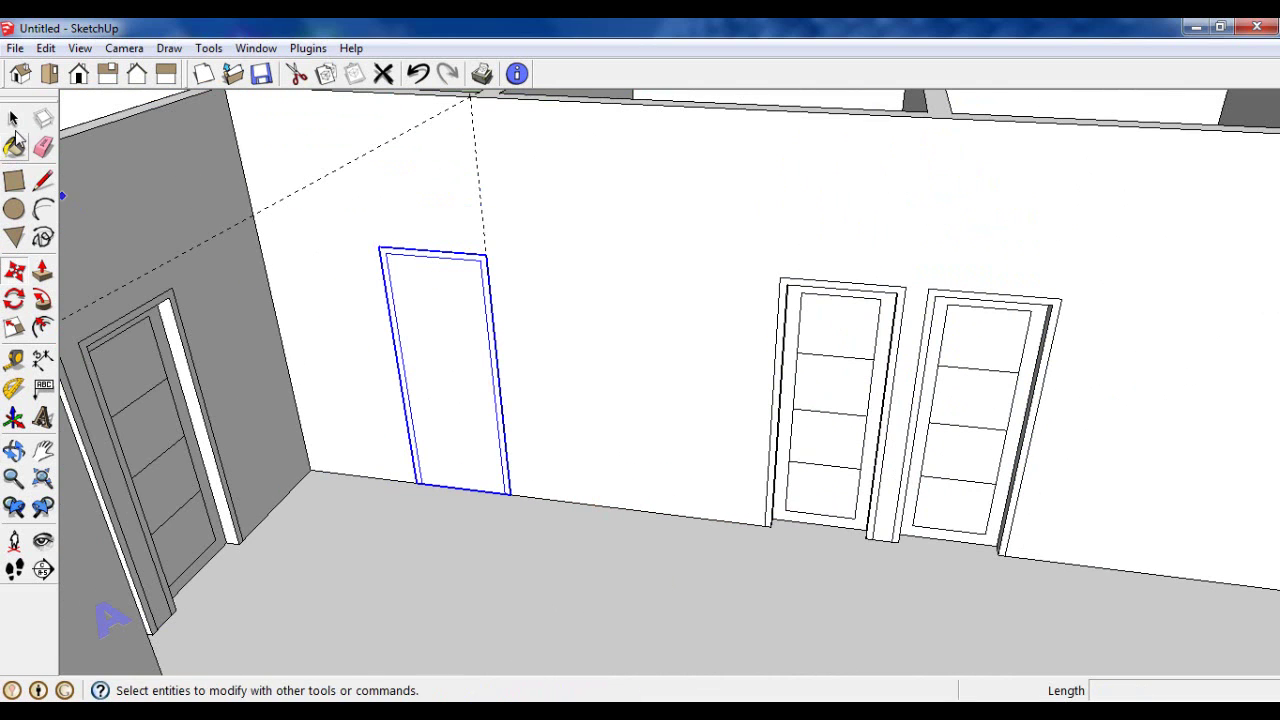
Step: Outline the new door and push its panel 15 cm into the wall
{"action": "left_click", "coordinate": [380, 243]}
{"action": "left_click", "coordinate": [512, 490]}
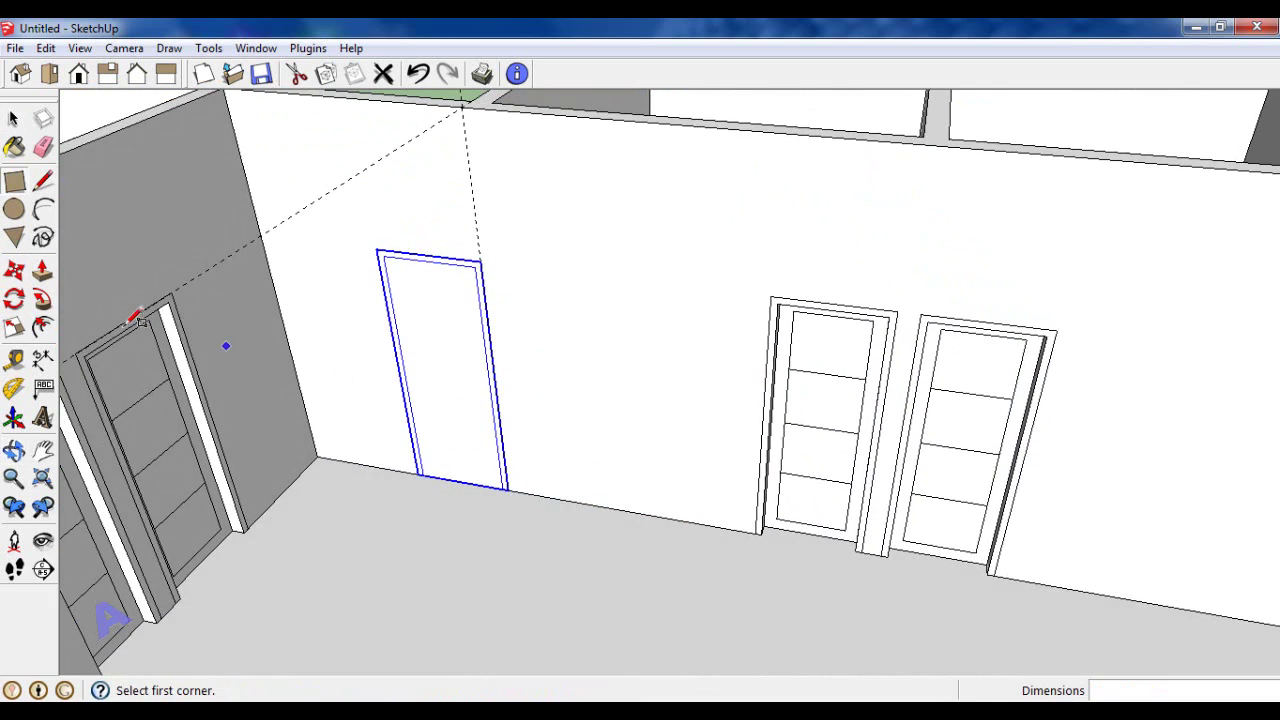
{"action": "key", "text": "p"}
{"action": "left_click_drag", "start_coordinate": [383, 363], "coordinate": [457, 355]}
{"action": "type", "text": "15"}
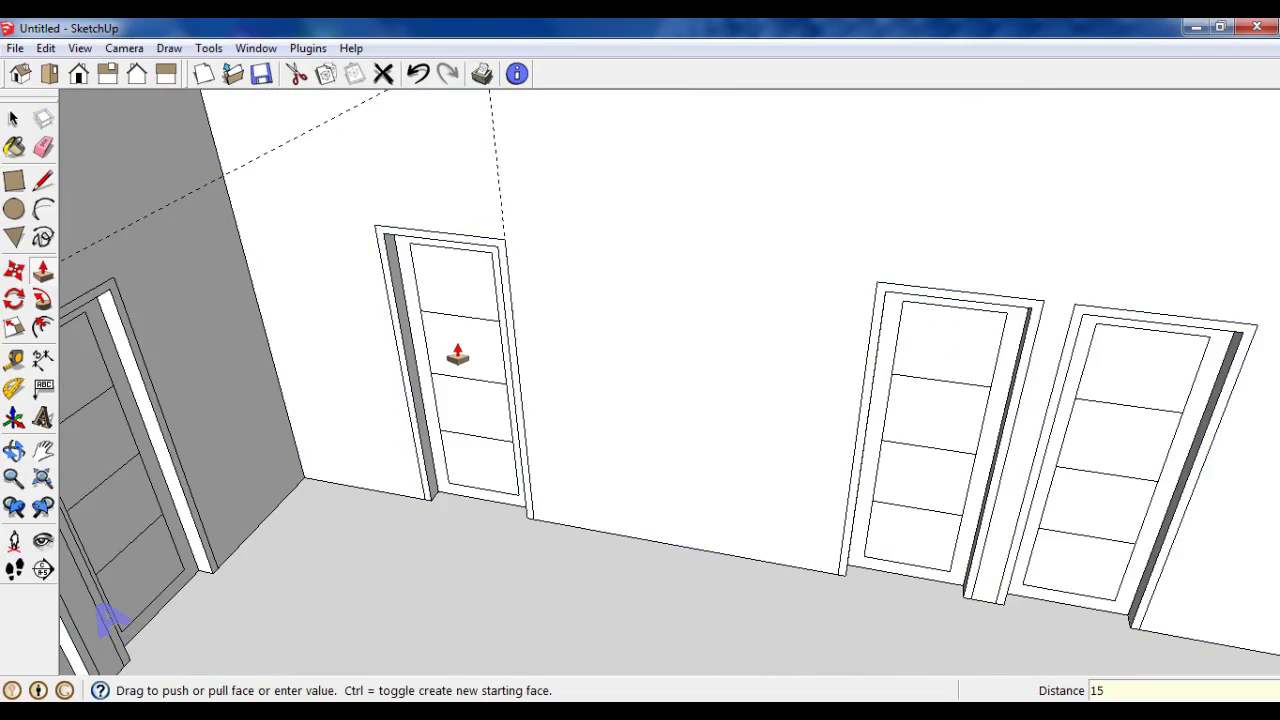
{"action": "key", "text": "Return"}
{"action": "key", "text": "space"}
{"action": "mouse_move", "coordinate": [515, 256]}
{"action": "middle_mouse_down"}
{"action": "mouse_move", "coordinate": [539, 316]}
{"action": "mouse_move", "coordinate": [727, 345]}
{"action": "middle_mouse_up"}
{"action": "left_click", "coordinate": [539, 316]}
{"action": "scroll", "coordinate": [539, 316], "scroll_direction": "down", "scroll_amount": 4}
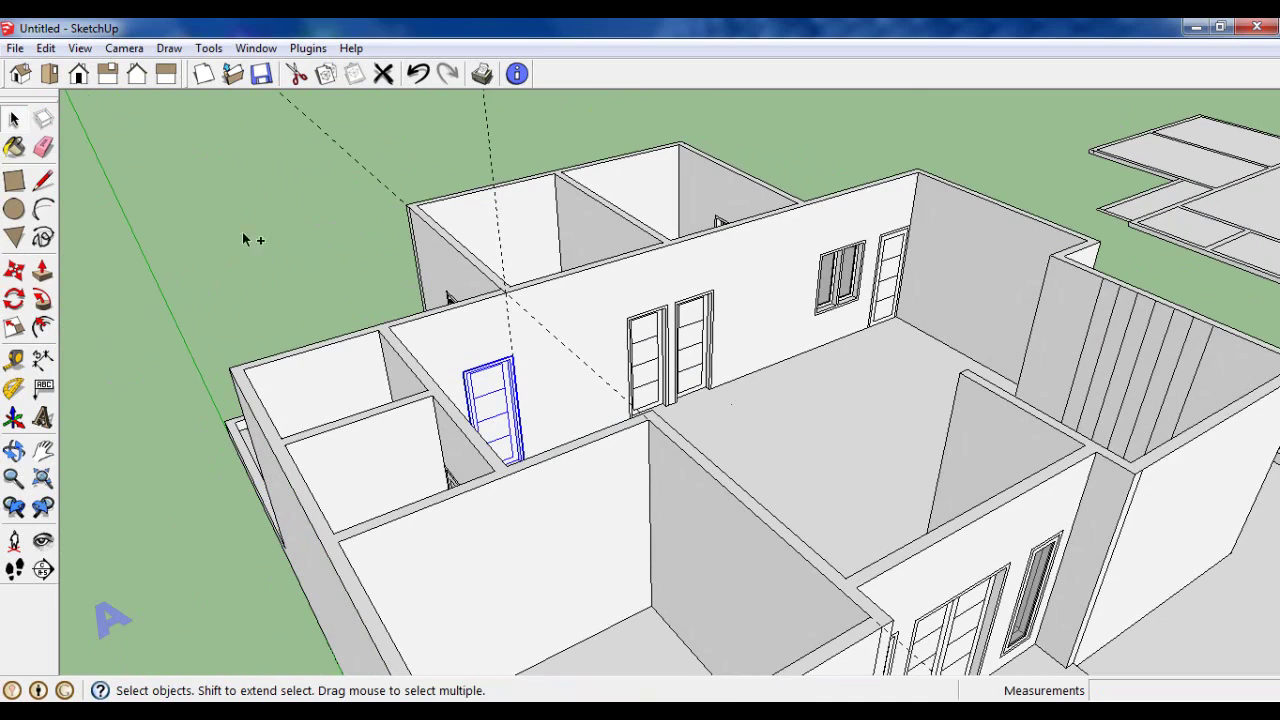
Step: Copy the selected door onto the lower interior wall
{"action": "left_click", "coordinate": [14, 270]}
{"action": "scroll", "coordinate": [528, 309], "scroll_direction": "up", "scroll_amount": 3}
{"action": "left_click", "coordinate": [477, 271]}
{"action": "key", "text": "ctrl"}
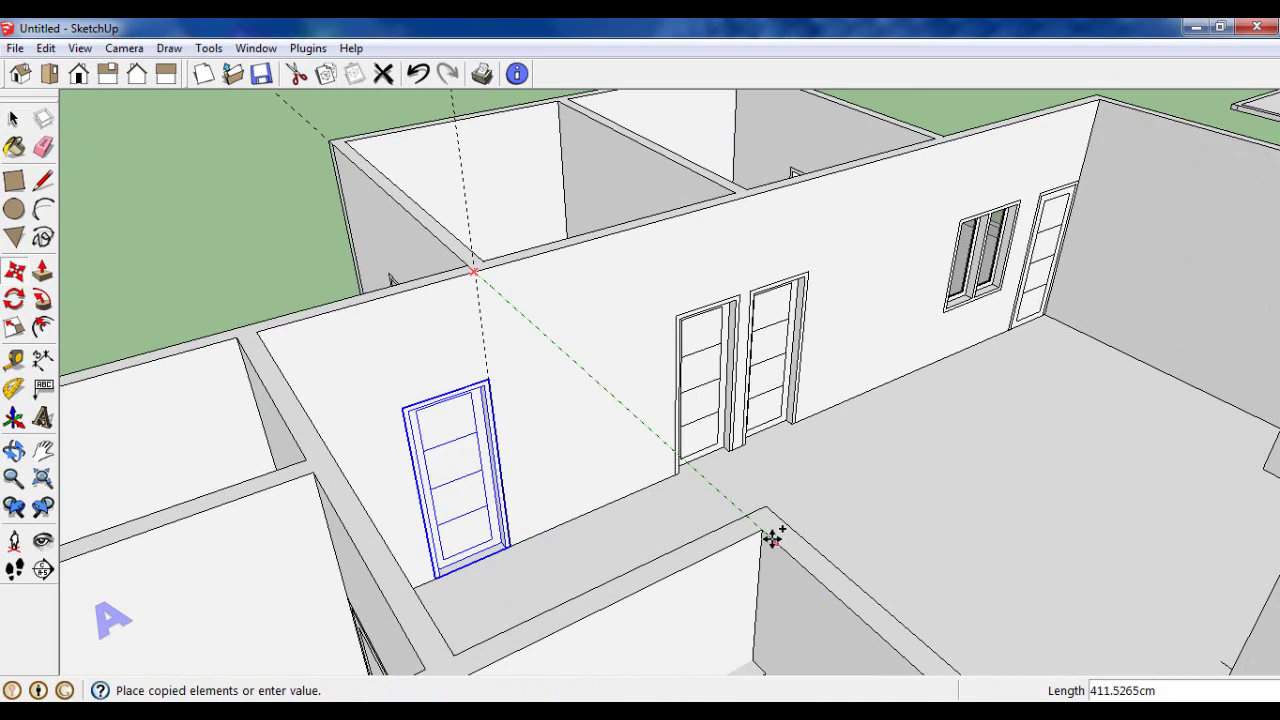
{"action": "left_click", "coordinate": [771, 534]}
{"action": "scroll", "coordinate": [684, 442], "scroll_direction": "down", "scroll_amount": 2}
Step: Outline the copied door and push its panel 3 into the wall
{"action": "left_click", "coordinate": [14, 180]}
{"action": "scroll", "coordinate": [686, 571], "scroll_direction": "up", "scroll_amount": 4}
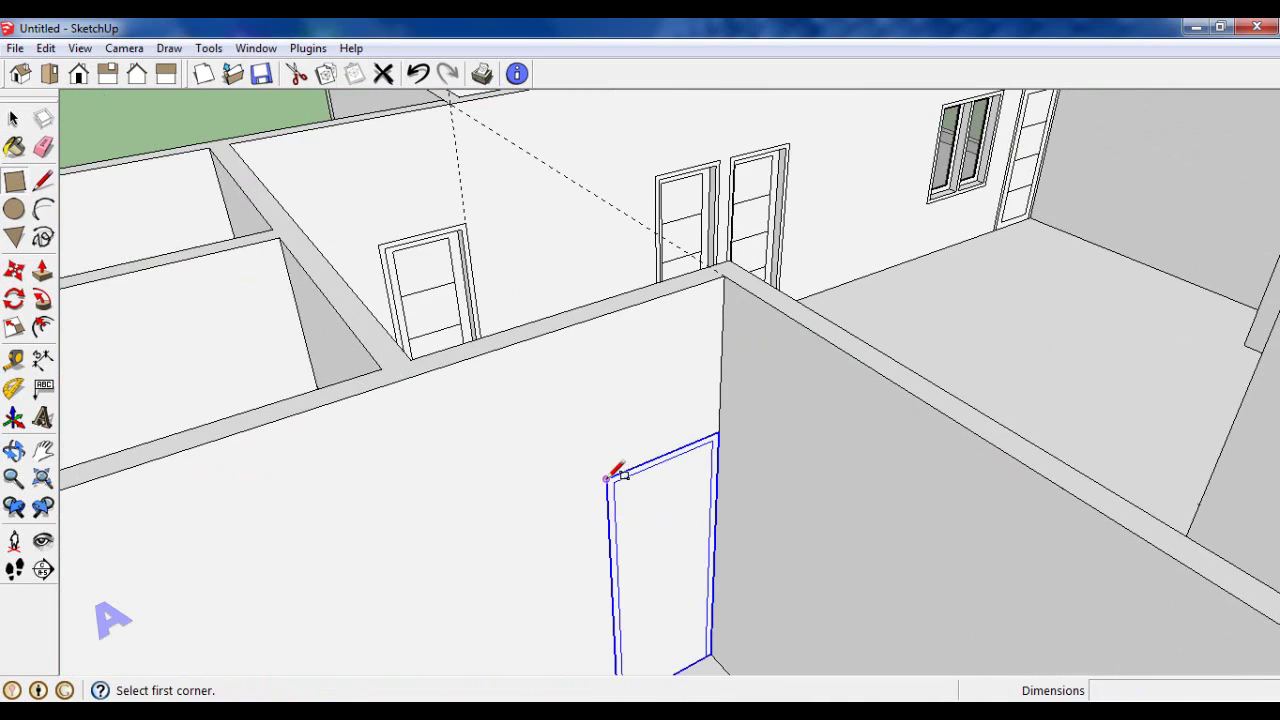
{"action": "left_click", "coordinate": [606, 479]}
{"action": "middle_click_drag", "start_coordinate": [600, 480], "coordinate": [618, 445]}
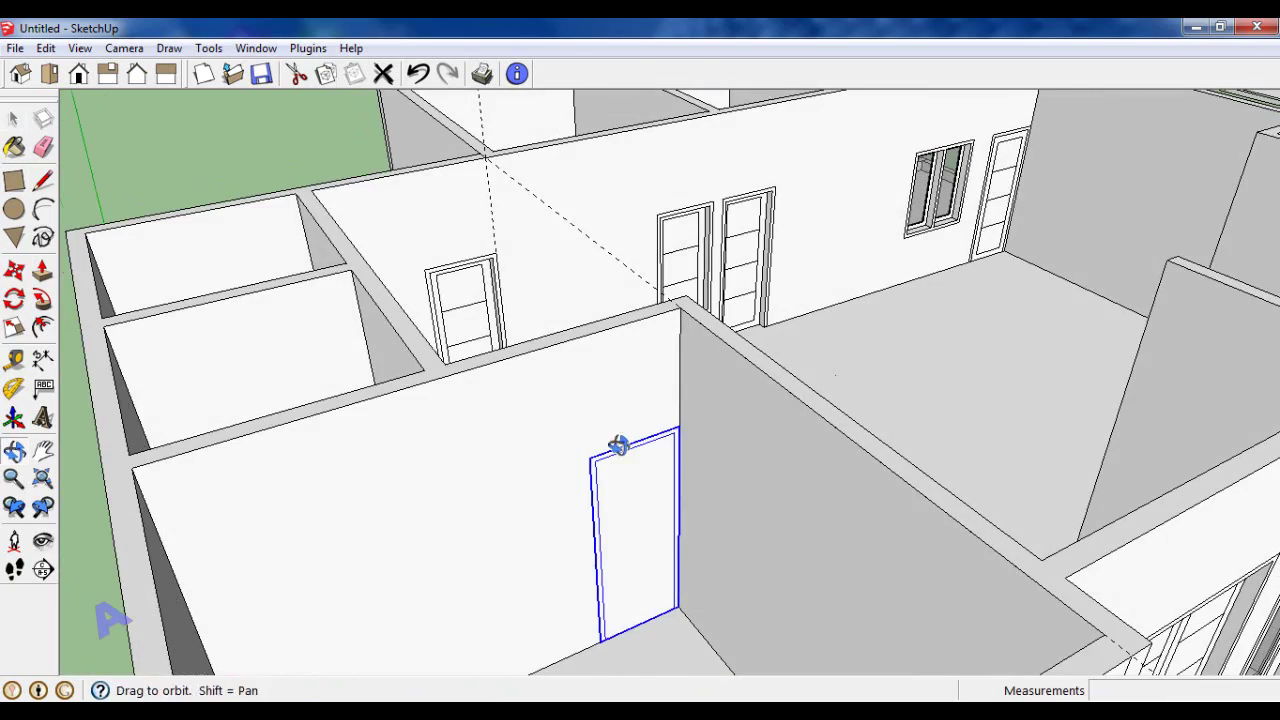
{"action": "left_click", "coordinate": [42, 270]}
{"action": "scroll", "coordinate": [450, 560], "scroll_direction": "up", "scroll_amount": 2}
{"action": "left_click", "coordinate": [667, 543]}
{"action": "type", "text": "1"}
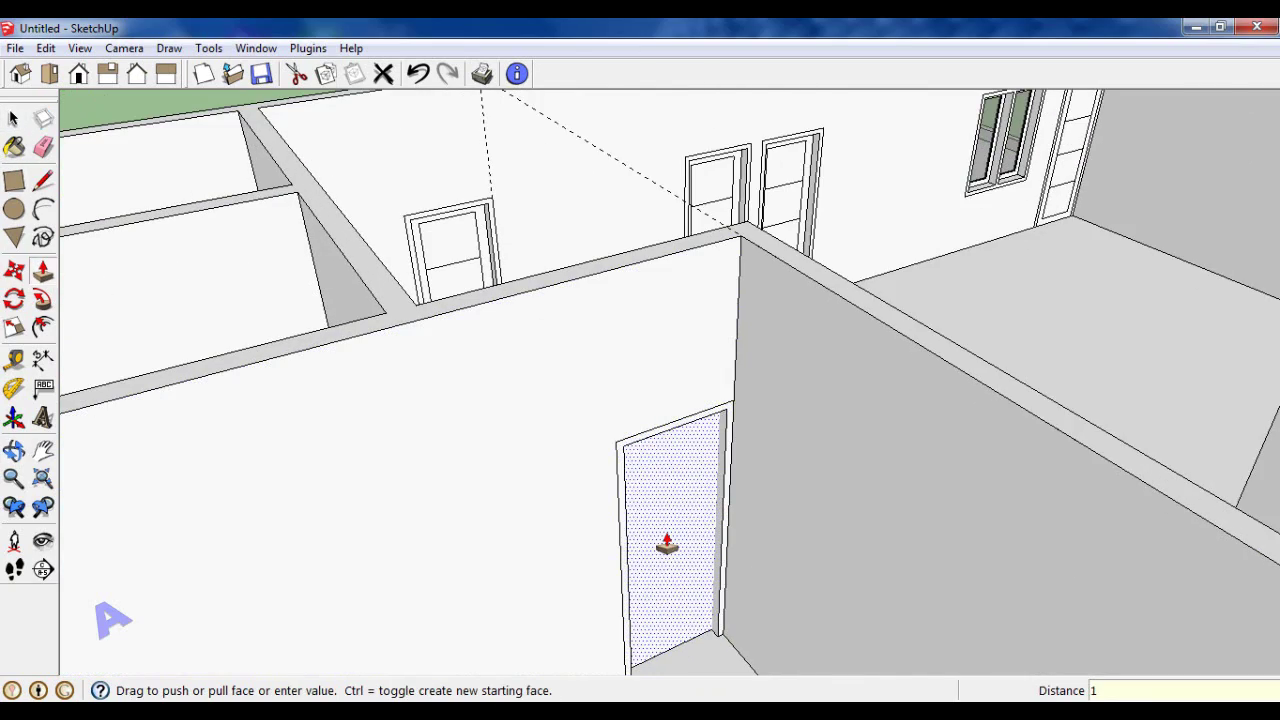
{"action": "type", "text": "3"}
{"action": "key", "text": "Return"}
{"action": "mouse_move", "coordinate": [694, 594]}
{"action": "middle_mouse_down"}
{"action": "mouse_move", "coordinate": [580, 374]}
{"action": "mouse_move", "coordinate": [548, 263]}
{"action": "middle_mouse_up"}
Step: Flip the door group along its green axis, then view the whole house from above
{"action": "key", "text": "e"}
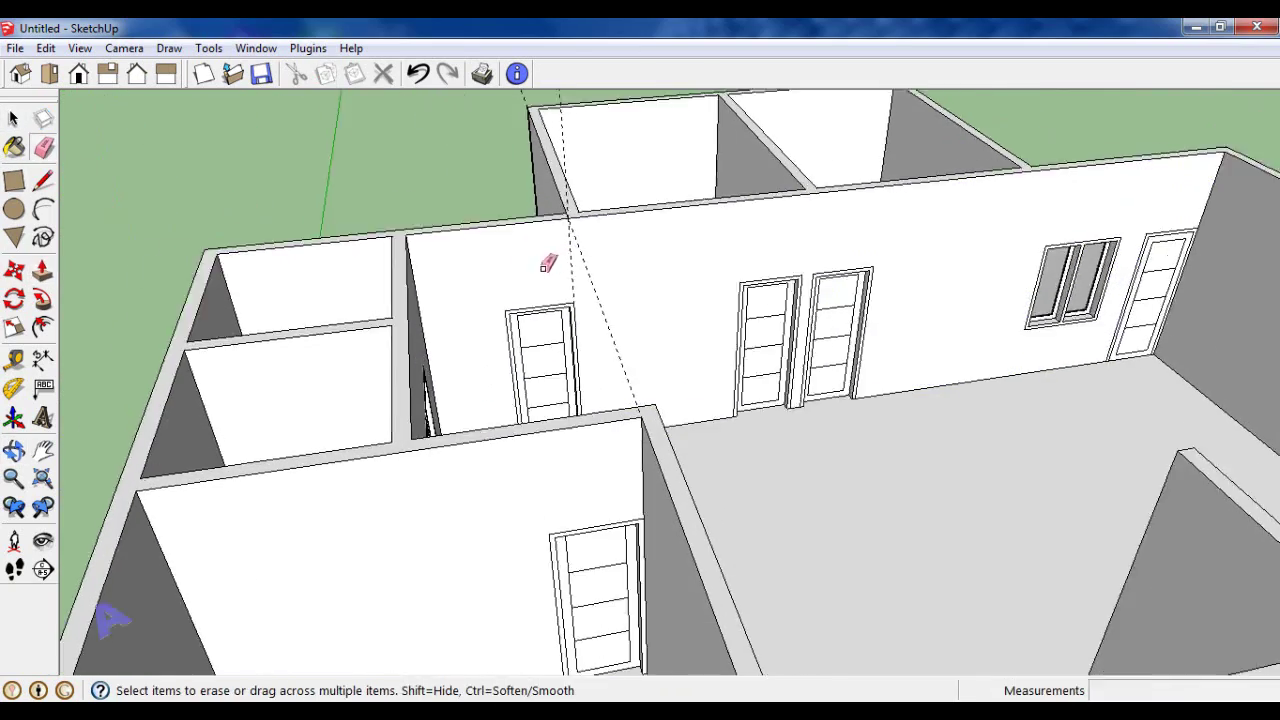
{"action": "scroll", "coordinate": [548, 263], "scroll_direction": "up", "scroll_amount": 1}
{"action": "scroll", "coordinate": [534, 329], "scroll_direction": "up", "scroll_amount": 3}
{"action": "scroll", "coordinate": [534, 329], "scroll_direction": "up", "scroll_amount": 1}
{"action": "key", "text": "space"}
{"action": "scroll", "coordinate": [549, 365], "scroll_direction": "up", "scroll_amount": 1}
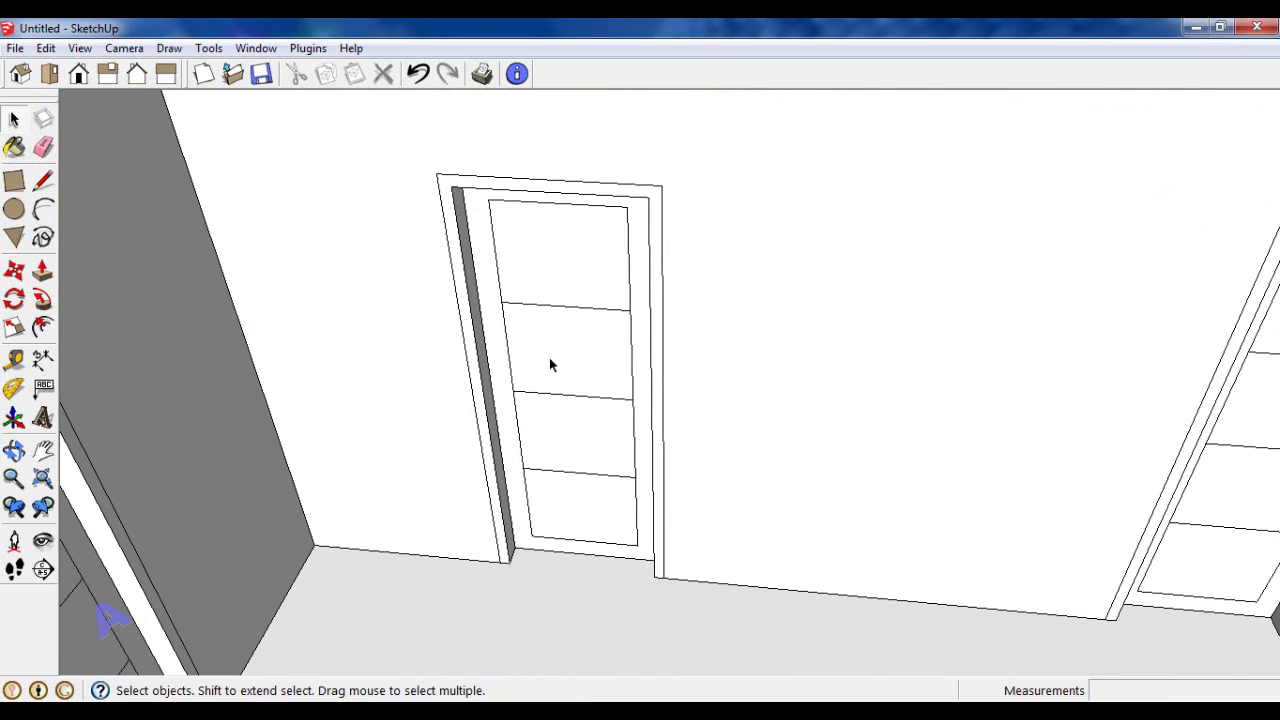
{"action": "right_click", "coordinate": [549, 365]}
{"action": "left_click", "coordinate": [820, 633]}
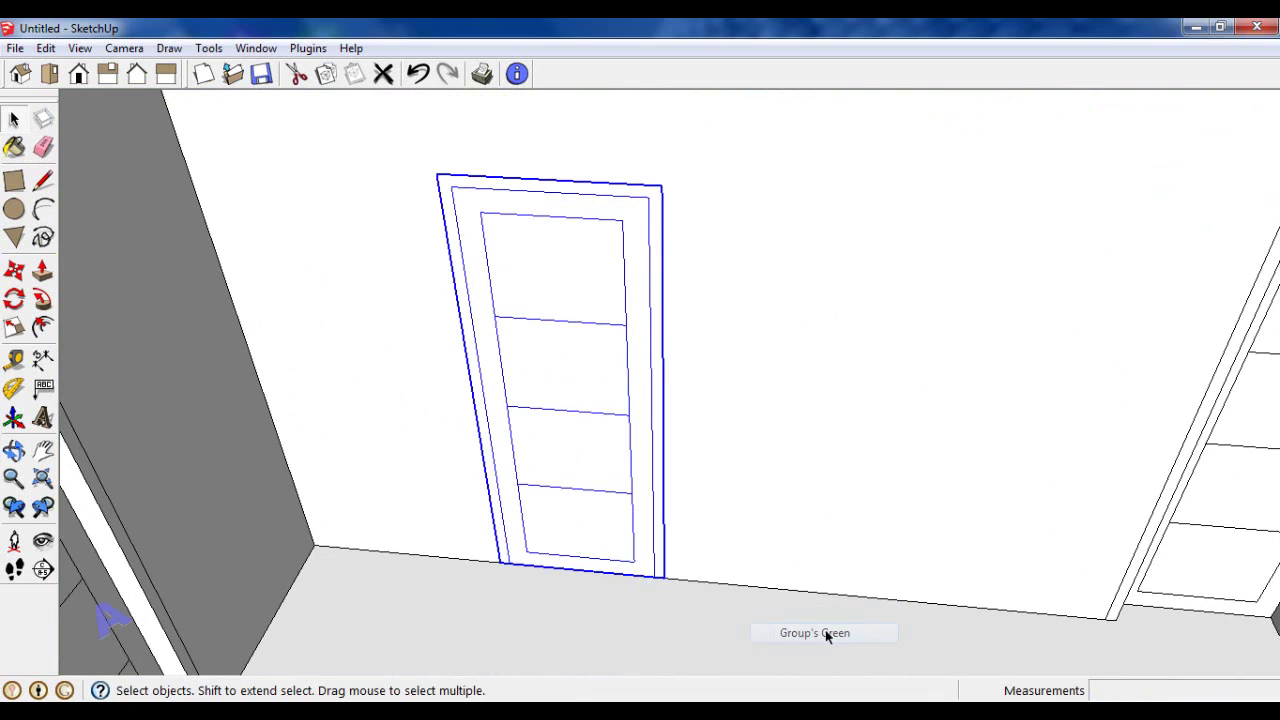
{"action": "scroll", "coordinate": [549, 450], "scroll_direction": "down", "scroll_amount": 3}
{"action": "scroll", "coordinate": [829, 294], "scroll_direction": "down", "scroll_amount": 3}
{"action": "mouse_move", "coordinate": [829, 294]}
{"action": "middle_mouse_down"}
{"action": "mouse_move", "coordinate": [441, 311]}
{"action": "mouse_move", "coordinate": [466, 351]}
{"action": "middle_mouse_up"}
{"action": "scroll", "coordinate": [509, 354], "scroll_direction": "down", "scroll_amount": 3}
Step: Measure a 20 cm guide offset on the stair wall with the Tape Measure
{"action": "scroll", "coordinate": [257, 409], "scroll_direction": "down", "scroll_amount": 2}
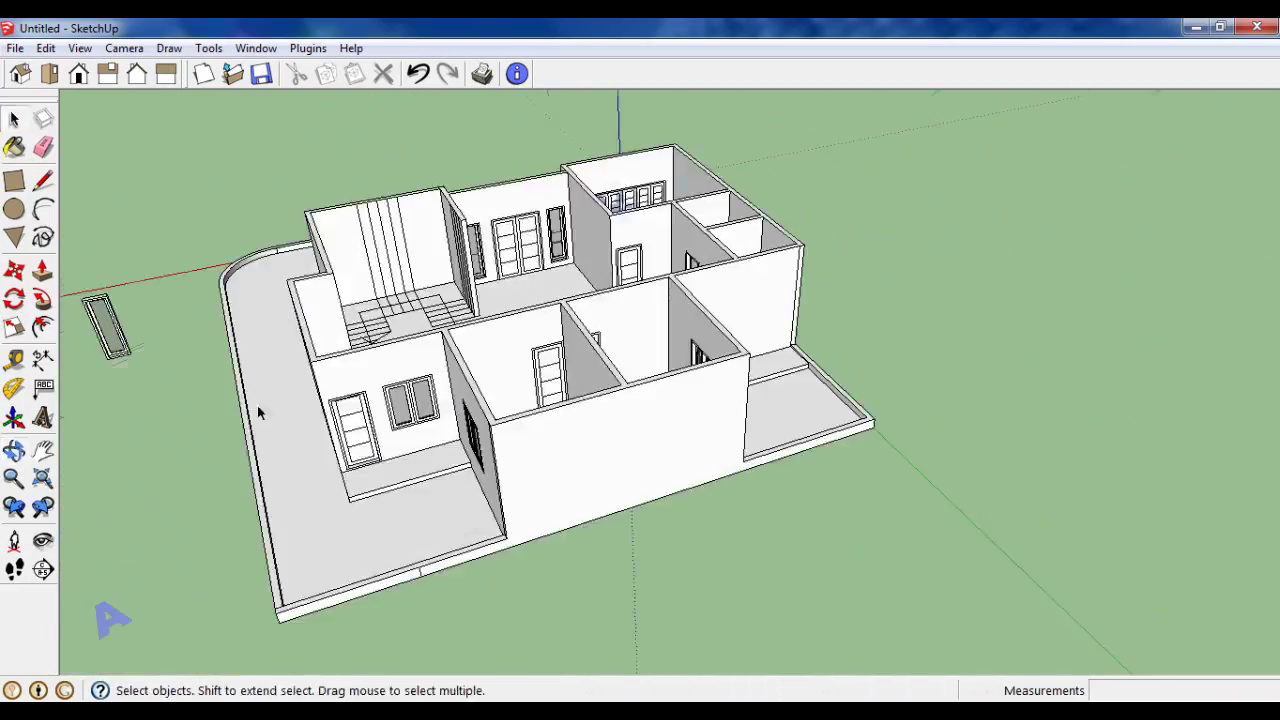
{"action": "mouse_move", "coordinate": [257, 409]}
{"action": "middle_mouse_down"}
{"action": "mouse_move", "coordinate": [613, 445]}
{"action": "mouse_move", "coordinate": [669, 514]}
{"action": "mouse_move", "coordinate": [600, 400]}
{"action": "mouse_move", "coordinate": [583, 330]}
{"action": "middle_mouse_up"}
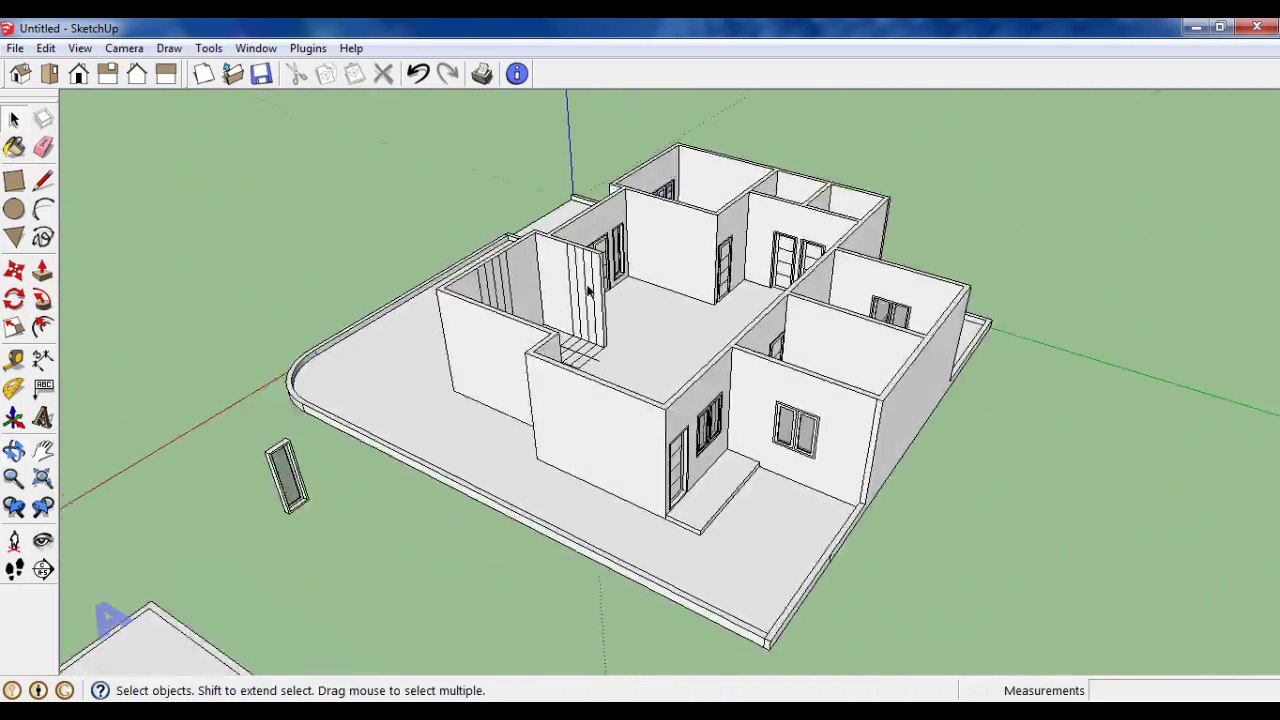
{"action": "scroll", "coordinate": [583, 322], "scroll_direction": "up", "scroll_amount": 5}
{"action": "scroll", "coordinate": [583, 322], "scroll_direction": "up", "scroll_amount": 3}
{"action": "scroll", "coordinate": [566, 363], "scroll_direction": "up", "scroll_amount": 3}
{"action": "scroll", "coordinate": [566, 363], "scroll_direction": "up", "scroll_amount": 1}
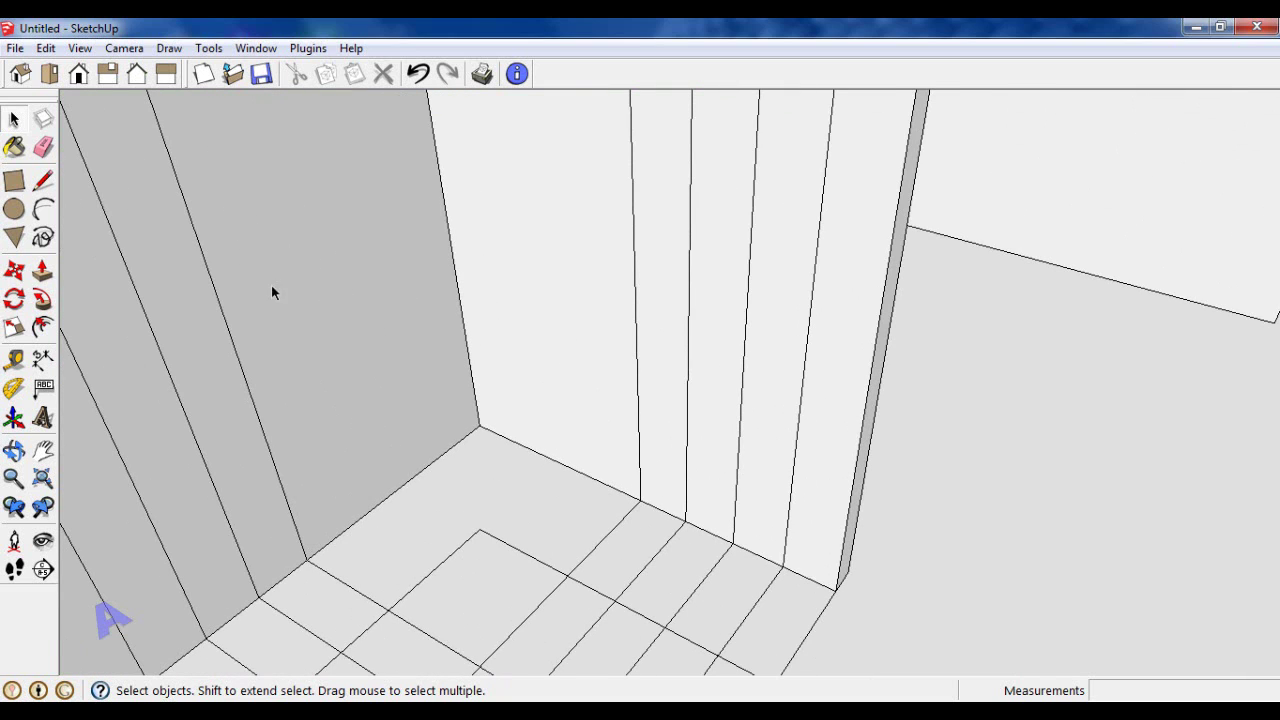
{"action": "left_click", "coordinate": [14, 360]}
{"action": "scroll", "coordinate": [734, 537], "scroll_direction": "up", "scroll_amount": 2}
{"action": "scroll", "coordinate": [790, 540], "scroll_direction": "up", "scroll_amount": 2}
{"action": "left_click", "coordinate": [793, 538]}
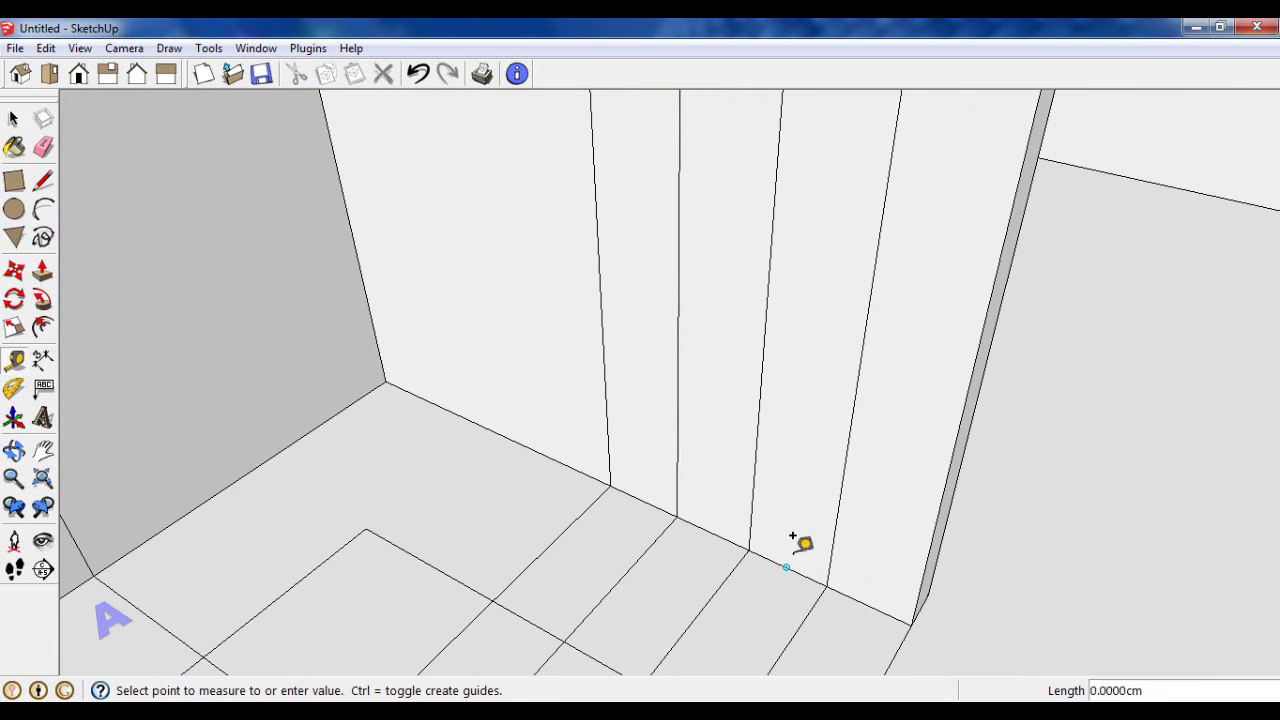
{"action": "type", "text": "0"}
{"action": "key", "text": "Return"}
{"action": "scroll", "coordinate": [816, 523], "scroll_direction": "up", "scroll_amount": 1}
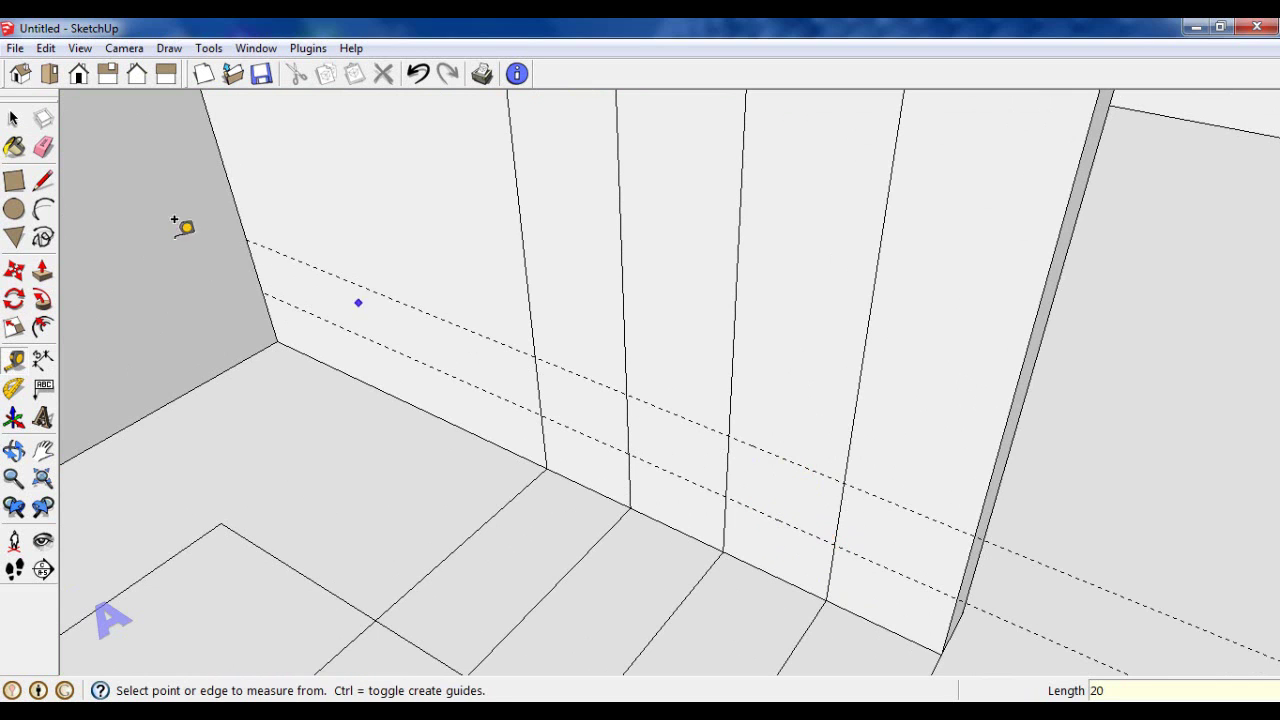
{"action": "key", "text": "space"}
Step: Draw a short step line on the left stair wall and copy it up the stripes
{"action": "mouse_move", "coordinate": [328, 216]}
{"action": "middle_mouse_down"}
{"action": "mouse_move", "coordinate": [901, 337]}
{"action": "mouse_move", "coordinate": [57, 296]}
{"action": "middle_mouse_up"}
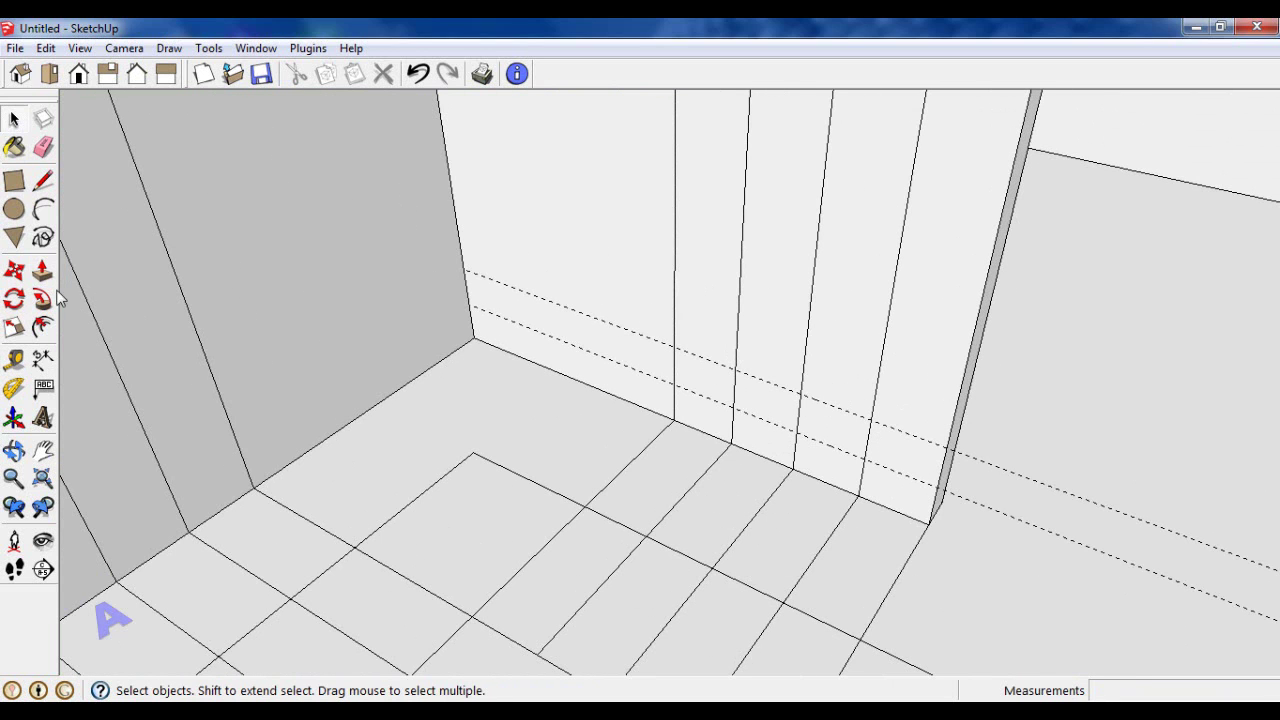
{"action": "left_click", "coordinate": [43, 181]}
{"action": "scroll", "coordinate": [901, 462], "scroll_direction": "up", "scroll_amount": 2}
{"action": "left_click", "coordinate": [968, 498]}
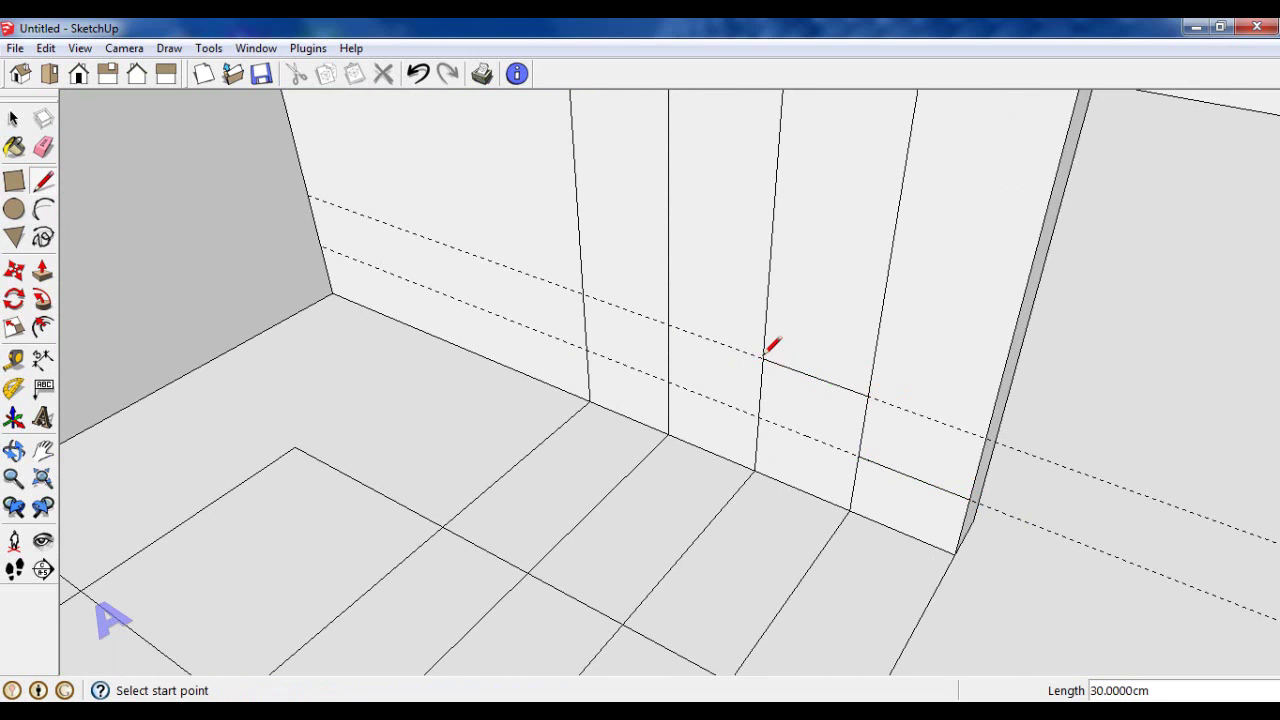
{"action": "left_click", "coordinate": [12, 120]}
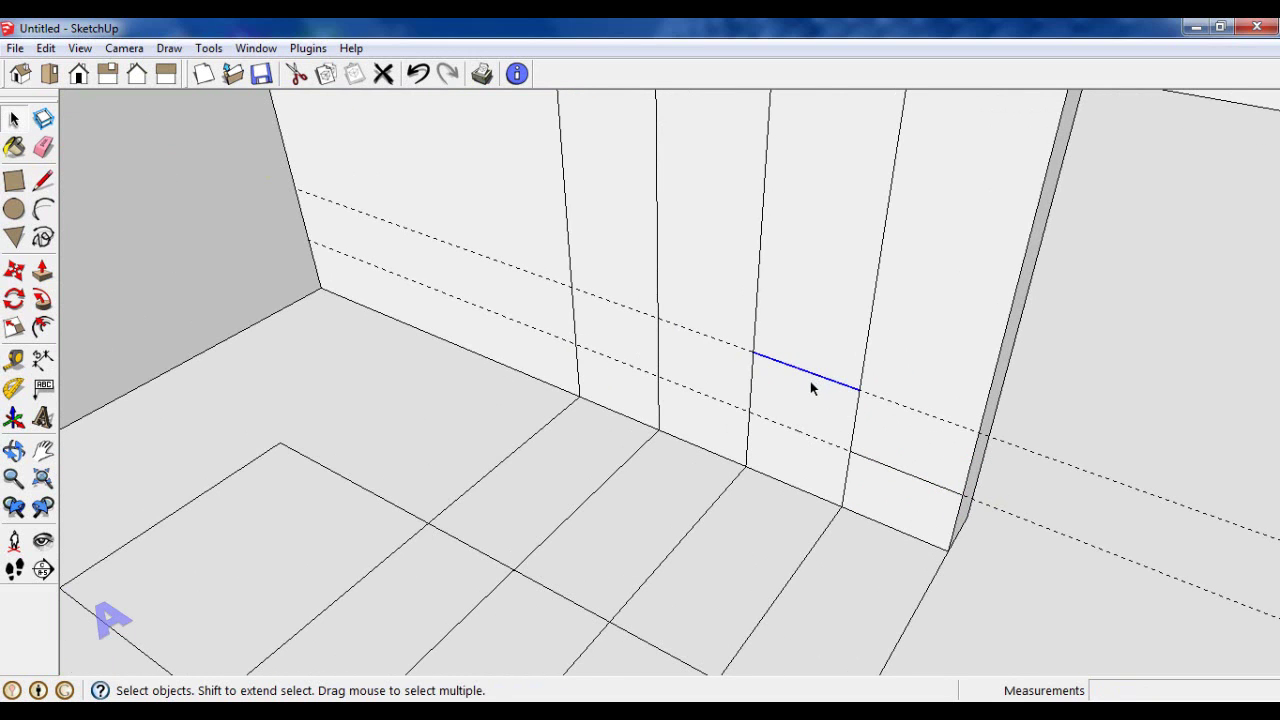
{"action": "left_click", "coordinate": [14, 276]}
{"action": "key", "text": "ctrl"}
{"action": "left_click", "coordinate": [849, 450]}
{"action": "left_click", "coordinate": [750, 351]}
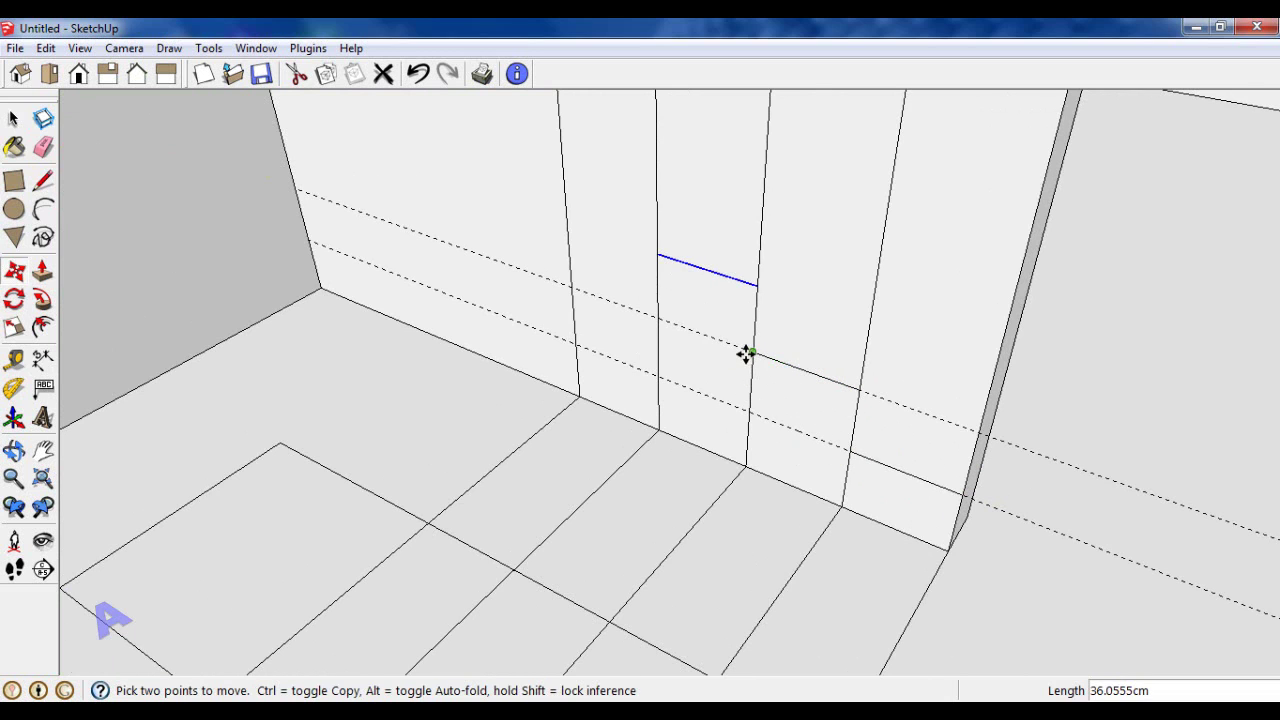
{"action": "left_click", "coordinate": [752, 352]}
{"action": "left_click", "coordinate": [590, 153]}
{"action": "mouse_move", "coordinate": [728, 363]}
{"action": "middle_mouse_down"}
{"action": "mouse_move", "coordinate": [686, 200]}
{"action": "mouse_move", "coordinate": [720, 371]}
{"action": "middle_mouse_up"}
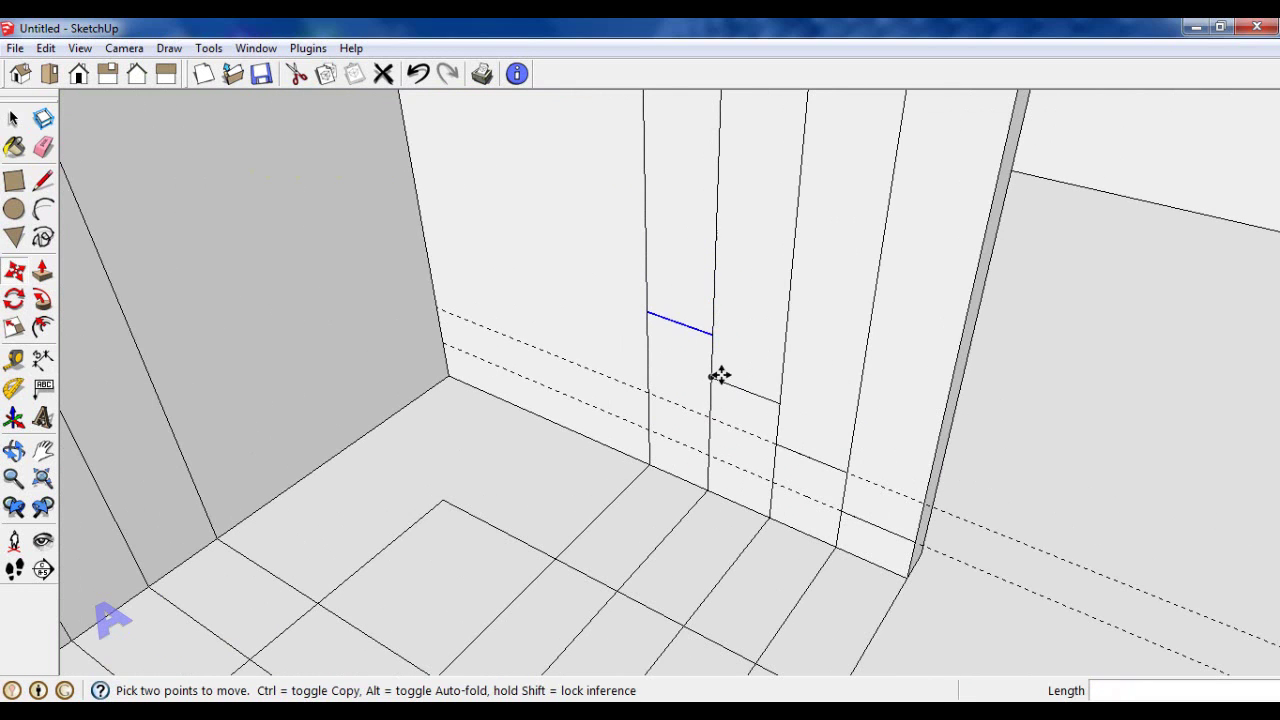
{"action": "left_click", "coordinate": [711, 377]}
{"action": "left_click", "coordinate": [650, 314]}
{"action": "scroll", "coordinate": [851, 449], "scroll_direction": "down", "scroll_amount": 3}
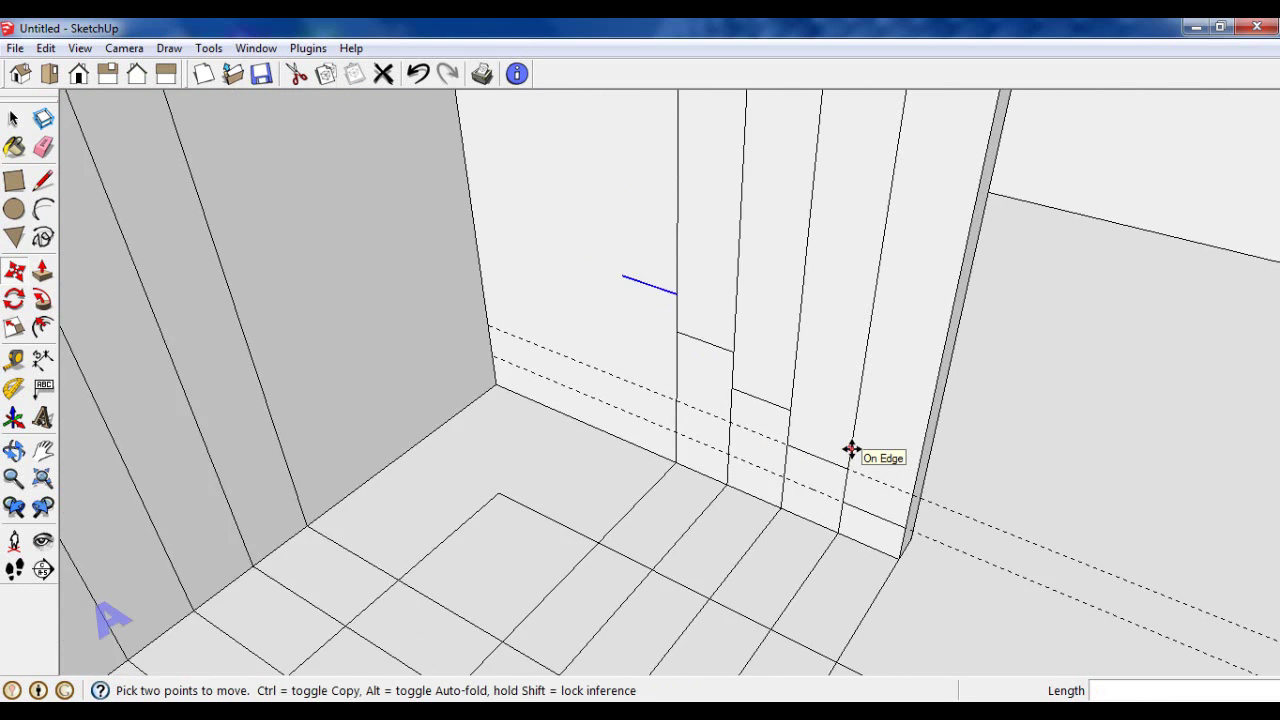
Step: Extend a line from the end of the copied step line, viewing the stair wall from above
{"action": "key", "text": "l"}
{"action": "scroll", "coordinate": [676, 291], "scroll_direction": "up", "scroll_amount": 2}
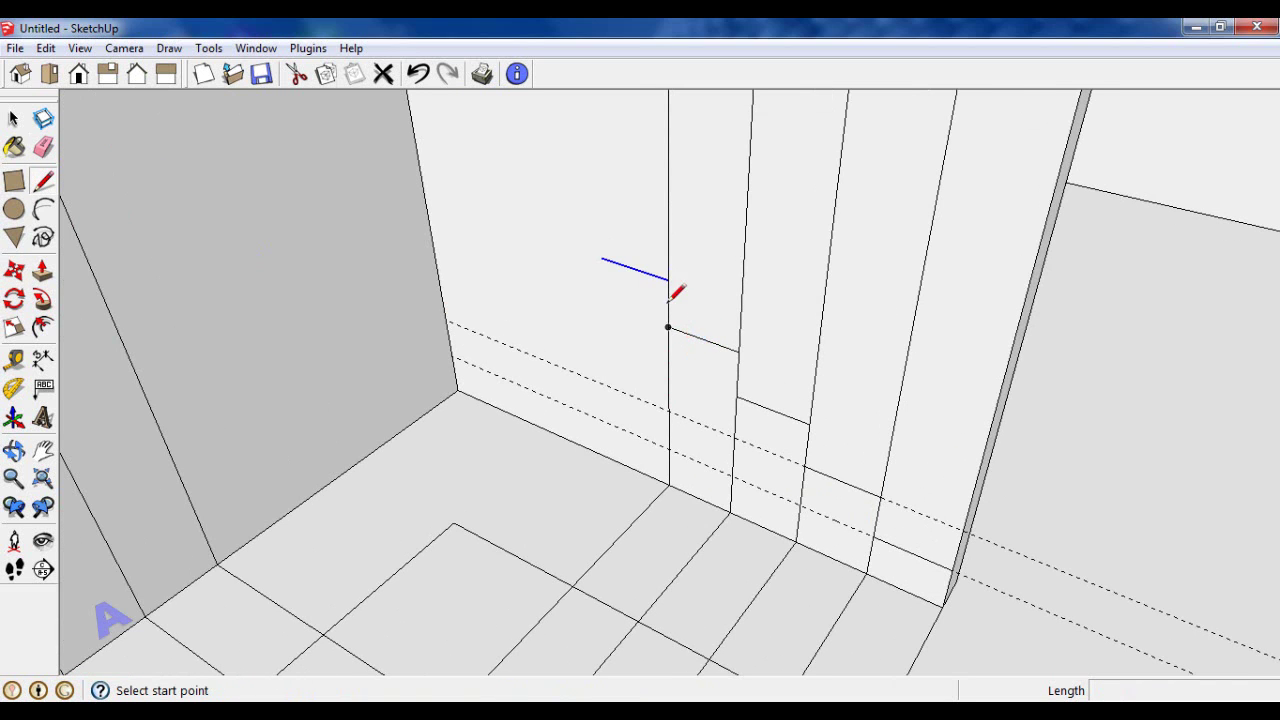
{"action": "left_click", "coordinate": [601, 258]}
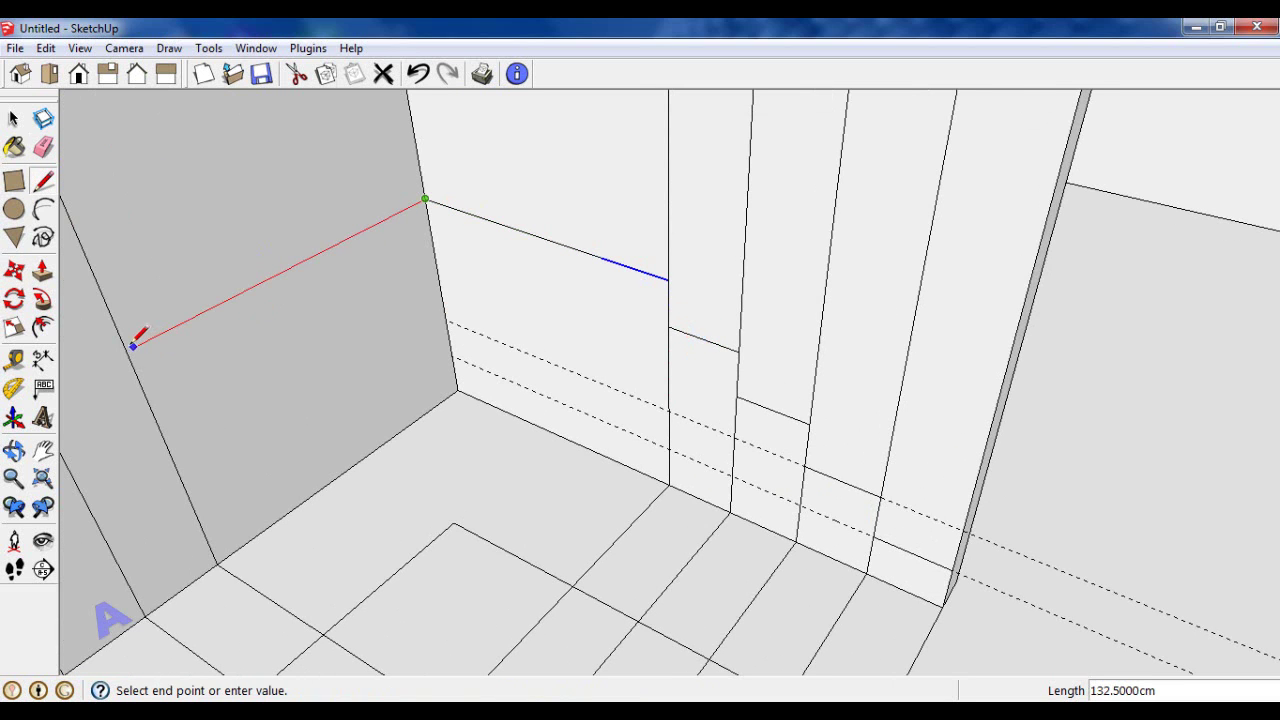
{"action": "scroll", "coordinate": [760, 380], "scroll_direction": "down", "scroll_amount": 2}
{"action": "scroll", "coordinate": [777, 428], "scroll_direction": "down", "scroll_amount": 2}
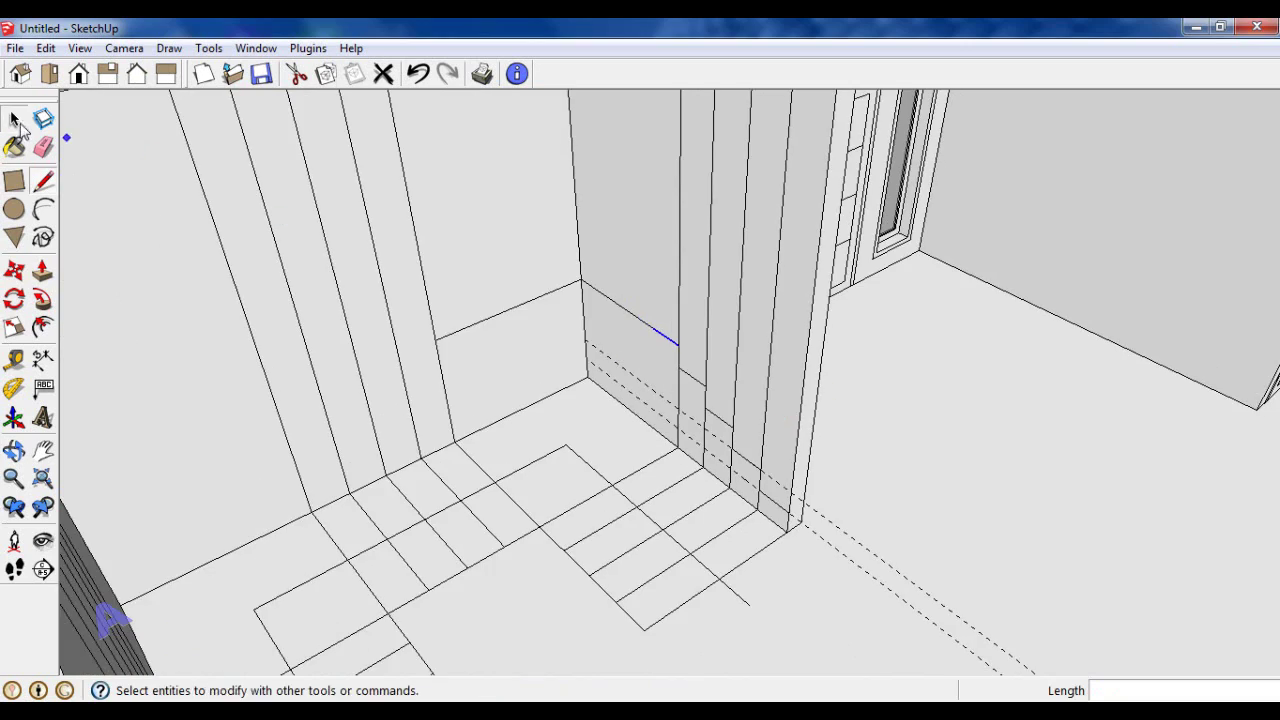
{"action": "mouse_move", "coordinate": [777, 428]}
{"action": "middle_mouse_down"}
{"action": "mouse_move", "coordinate": [745, 460]}
{"action": "mouse_move", "coordinate": [543, 314]}
{"action": "middle_mouse_up"}
{"action": "key", "text": "space"}
{"action": "scroll", "coordinate": [543, 318], "scroll_direction": "up", "scroll_amount": 3}
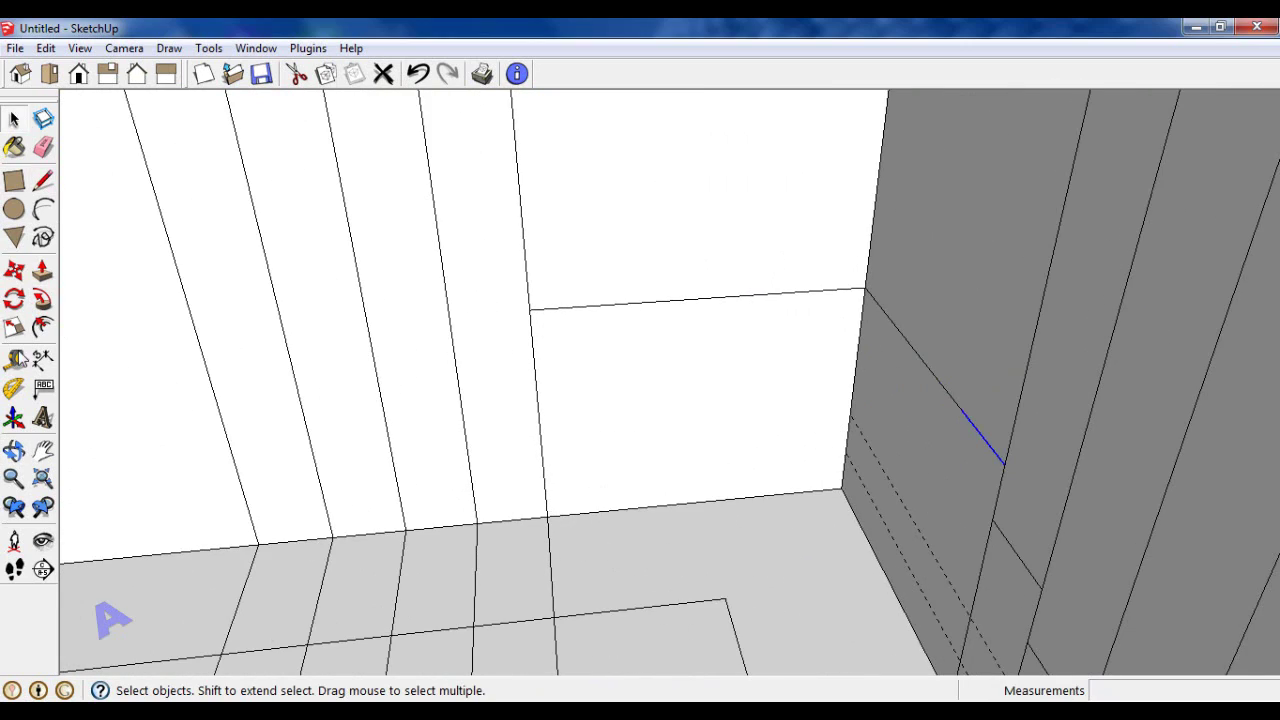
{"action": "key", "text": "t"}
{"action": "scroll", "coordinate": [571, 314], "scroll_direction": "up", "scroll_amount": 2}
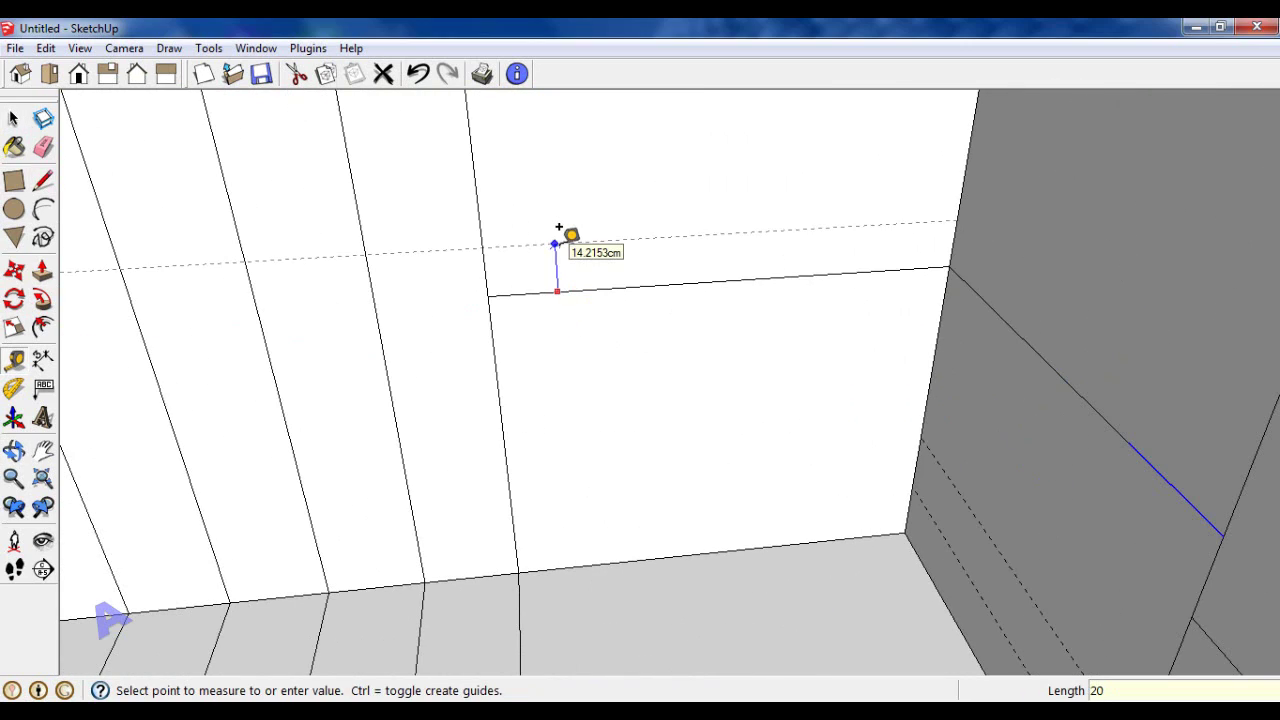
Step: Draw a 30 cm step line along the guide and copy it up the wall
{"action": "left_click", "coordinate": [38, 188]}
{"action": "left_click", "coordinate": [361, 233]}
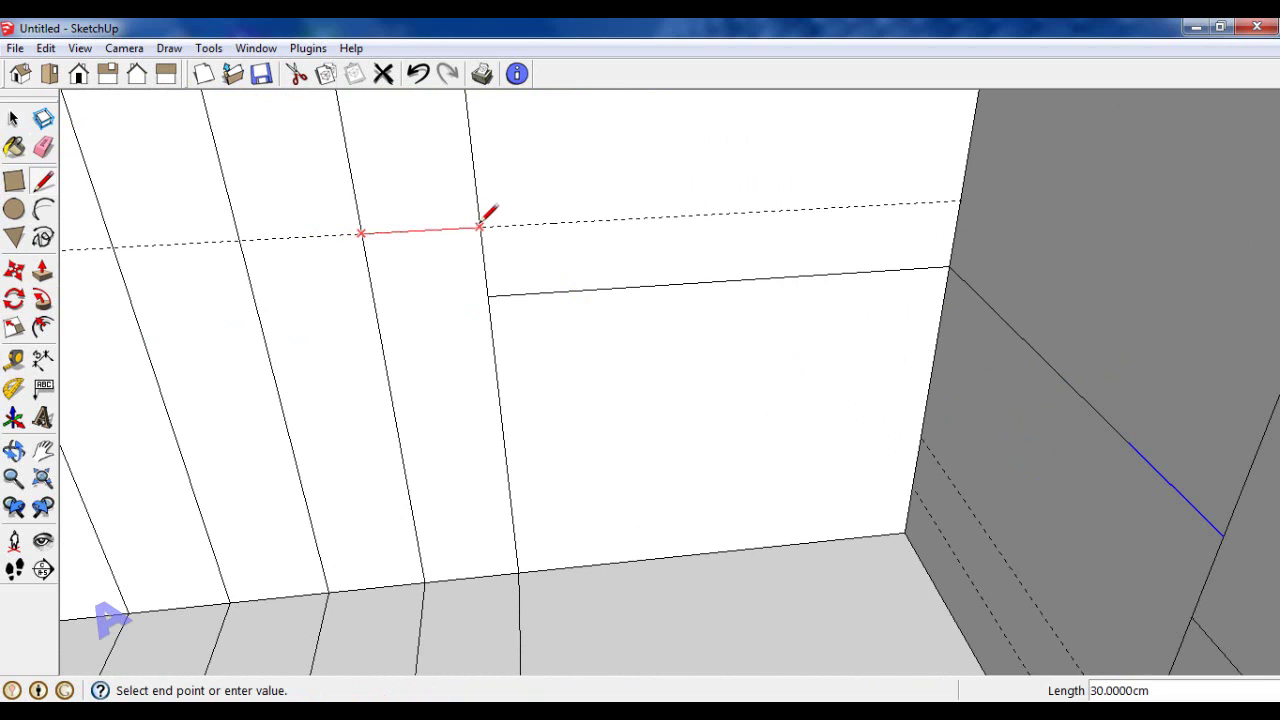
{"action": "left_click", "coordinate": [15, 119]}
{"action": "left_click", "coordinate": [15, 274]}
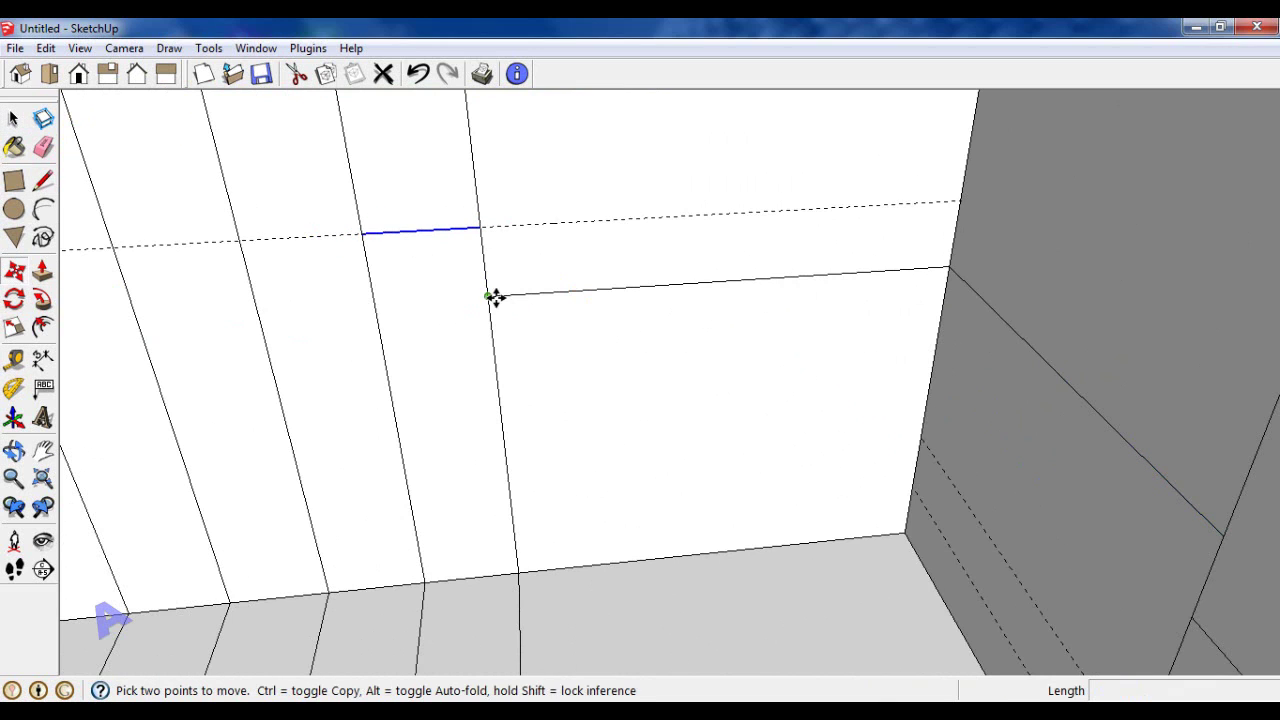
{"action": "left_click", "coordinate": [491, 296]}
{"action": "key", "text": "ctrl"}
{"action": "left_click", "coordinate": [361, 231]}
{"action": "left_click", "coordinate": [361, 231]}
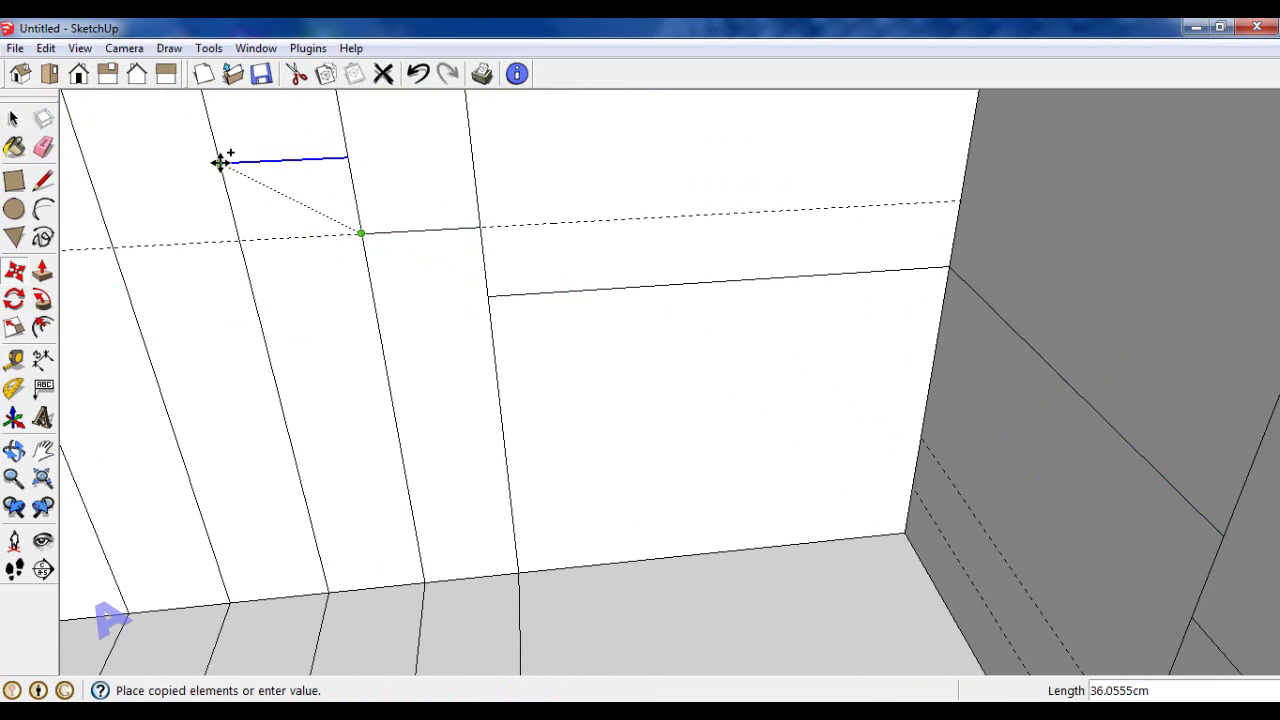
{"action": "left_click", "coordinate": [220, 160]}
{"action": "scroll", "coordinate": [650, 333], "scroll_direction": "down", "scroll_amount": 2}
{"action": "scroll", "coordinate": [650, 333], "scroll_direction": "up", "scroll_amount": 2}
Step: Place further stepped copies of the line on the next vertical stripes
{"action": "key", "text": "ctrl"}
{"action": "left_click", "coordinate": [444, 245]}
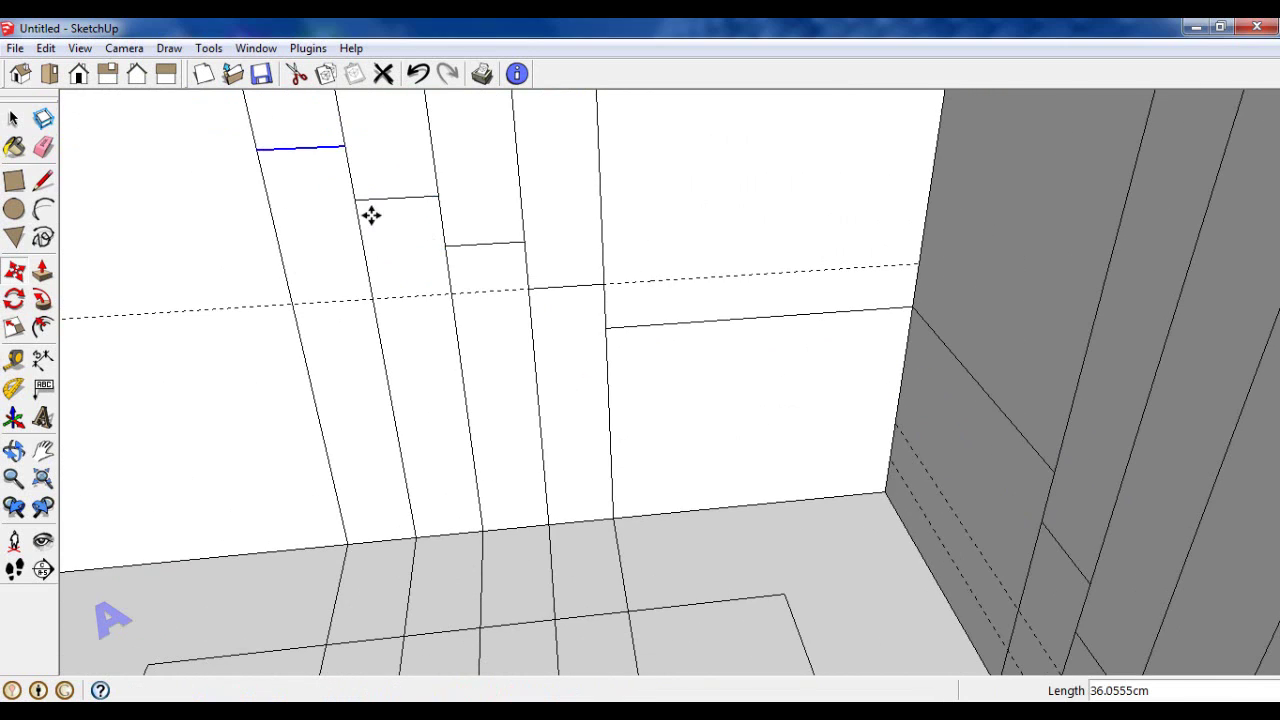
{"action": "left_click", "coordinate": [371, 215]}
{"action": "scroll", "coordinate": [483, 283], "scroll_direction": "down", "scroll_amount": 2}
{"action": "scroll", "coordinate": [443, 266], "scroll_direction": "up", "scroll_amount": 2}
{"action": "left_click", "coordinate": [443, 266]}
{"action": "left_click", "coordinate": [366, 220]}
{"action": "scroll", "coordinate": [722, 387], "scroll_direction": "down", "scroll_amount": 2}
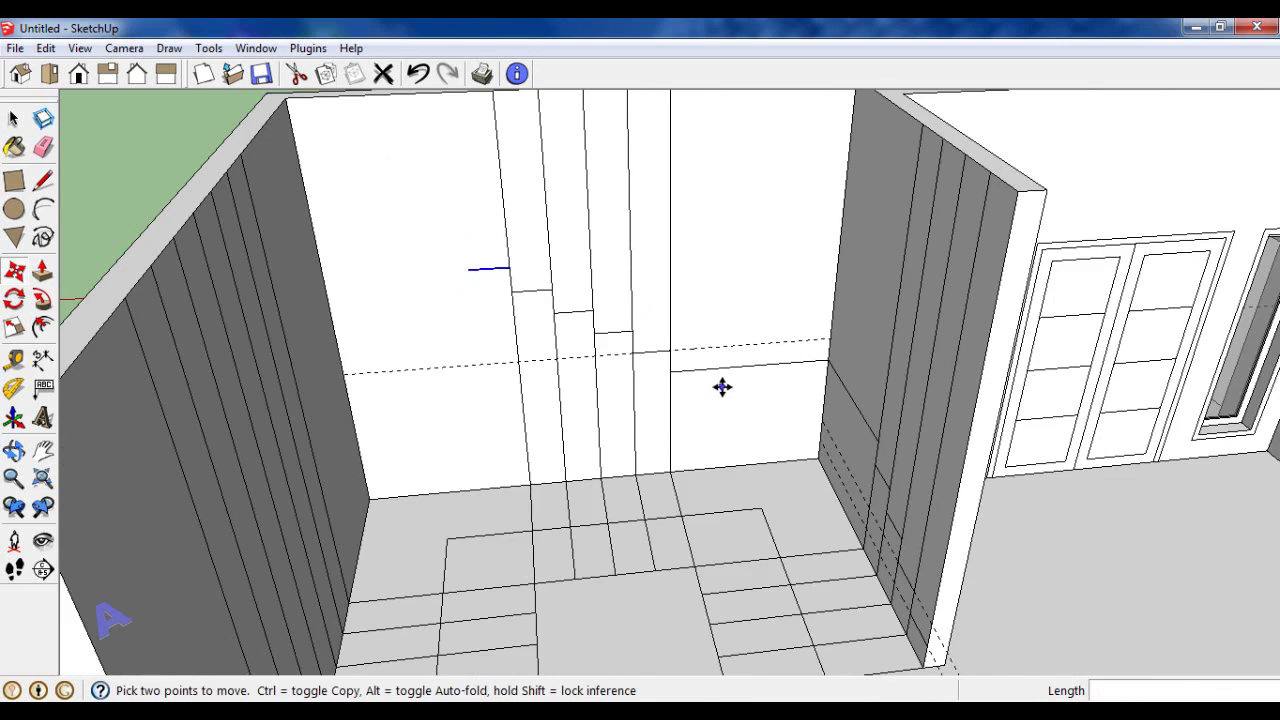
{"action": "scroll", "coordinate": [421, 295], "scroll_direction": "up", "scroll_amount": 2}
Step: Draw a line from the top step toward the wall
{"action": "left_click", "coordinate": [43, 180]}
{"action": "left_click", "coordinate": [509, 278]}
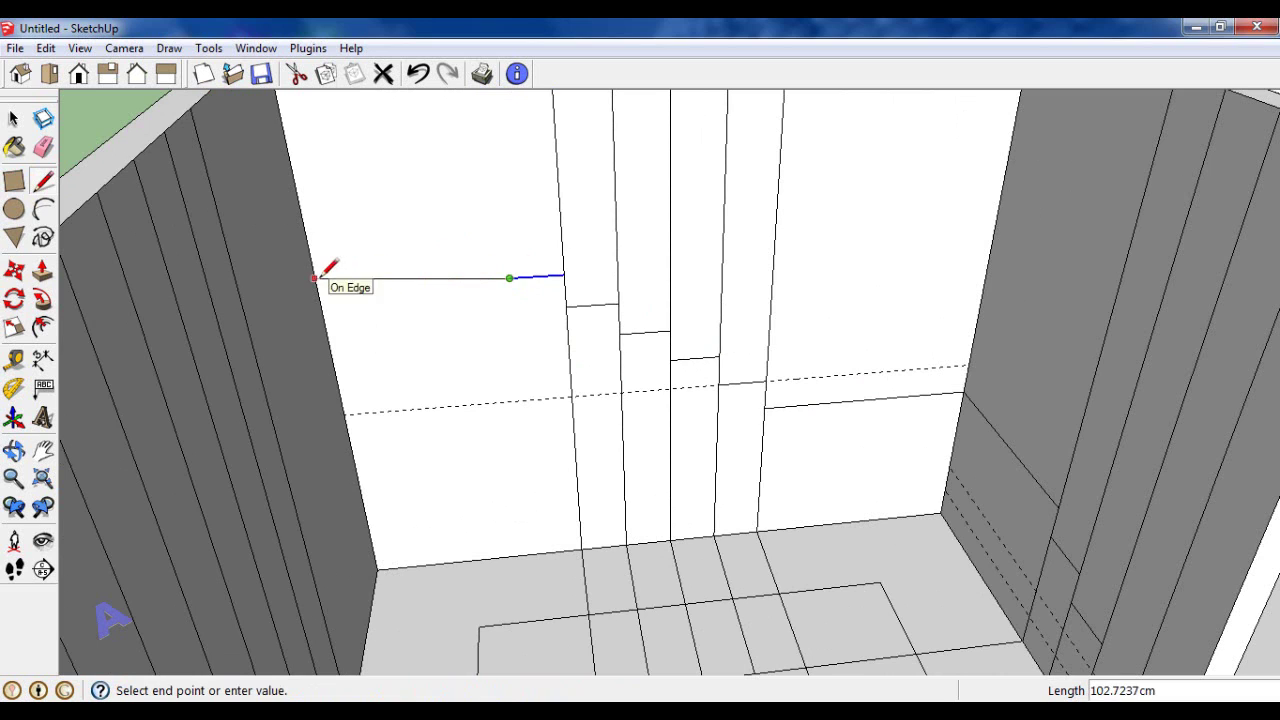
{"action": "scroll", "coordinate": [621, 316], "scroll_direction": "down", "scroll_amount": 2}
{"action": "mouse_move", "coordinate": [621, 316]}
{"action": "middle_mouse_down"}
{"action": "mouse_move", "coordinate": [471, 371]}
{"action": "mouse_move", "coordinate": [359, 236]}
{"action": "middle_mouse_up"}
{"action": "scroll", "coordinate": [359, 236], "scroll_direction": "up", "scroll_amount": 2}
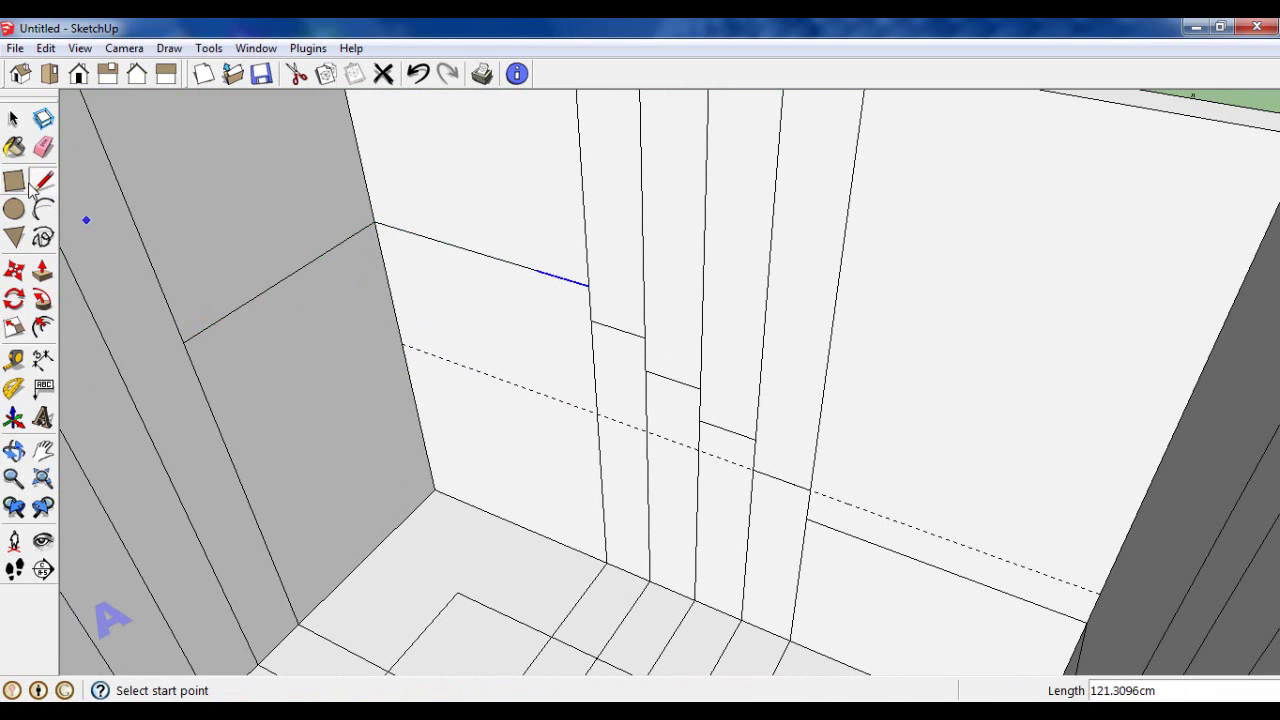
Step: Place a guide line above the edge on the opposite stair wall
{"action": "left_click", "coordinate": [14, 358]}
{"action": "scroll", "coordinate": [689, 417], "scroll_direction": "down", "scroll_amount": 2}
{"action": "middle_click_drag", "start_coordinate": [689, 417], "coordinate": [420, 291]}
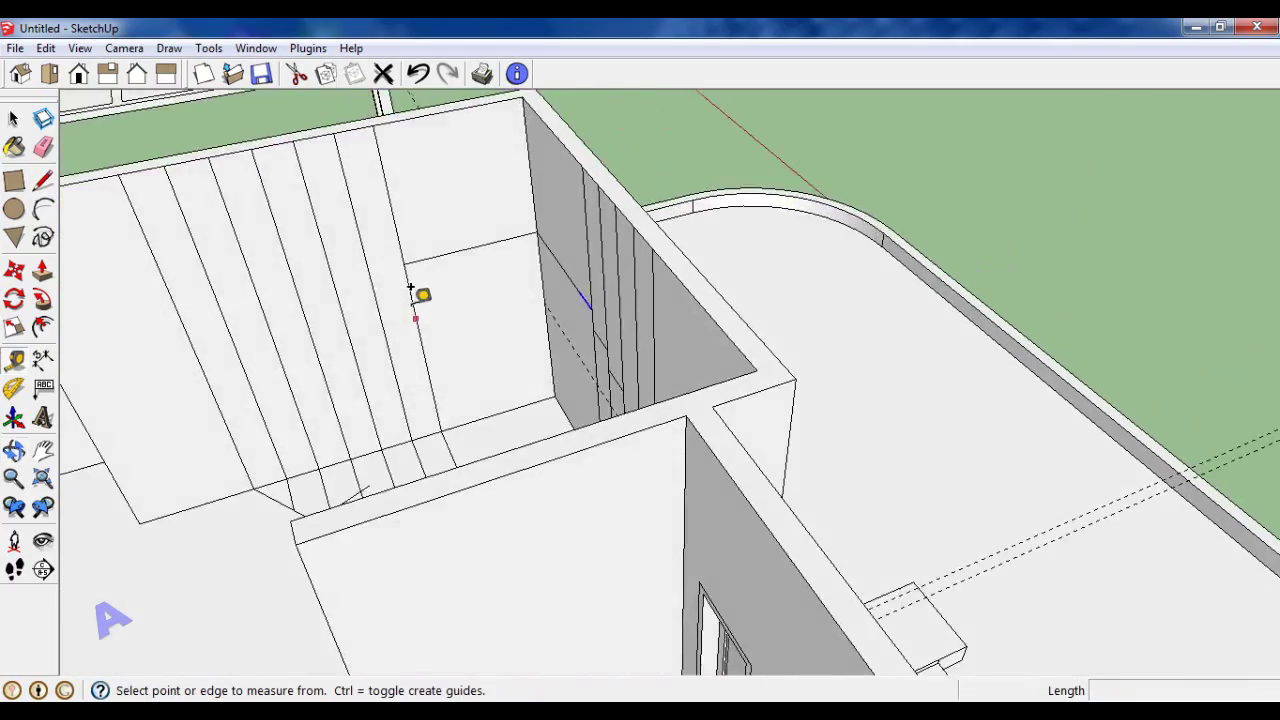
{"action": "scroll", "coordinate": [688, 387], "scroll_direction": "up", "scroll_amount": 2}
{"action": "scroll", "coordinate": [486, 246], "scroll_direction": "up", "scroll_amount": 2}
{"action": "scroll", "coordinate": [486, 246], "scroll_direction": "up", "scroll_amount": 1}
{"action": "left_click", "coordinate": [500, 311]}
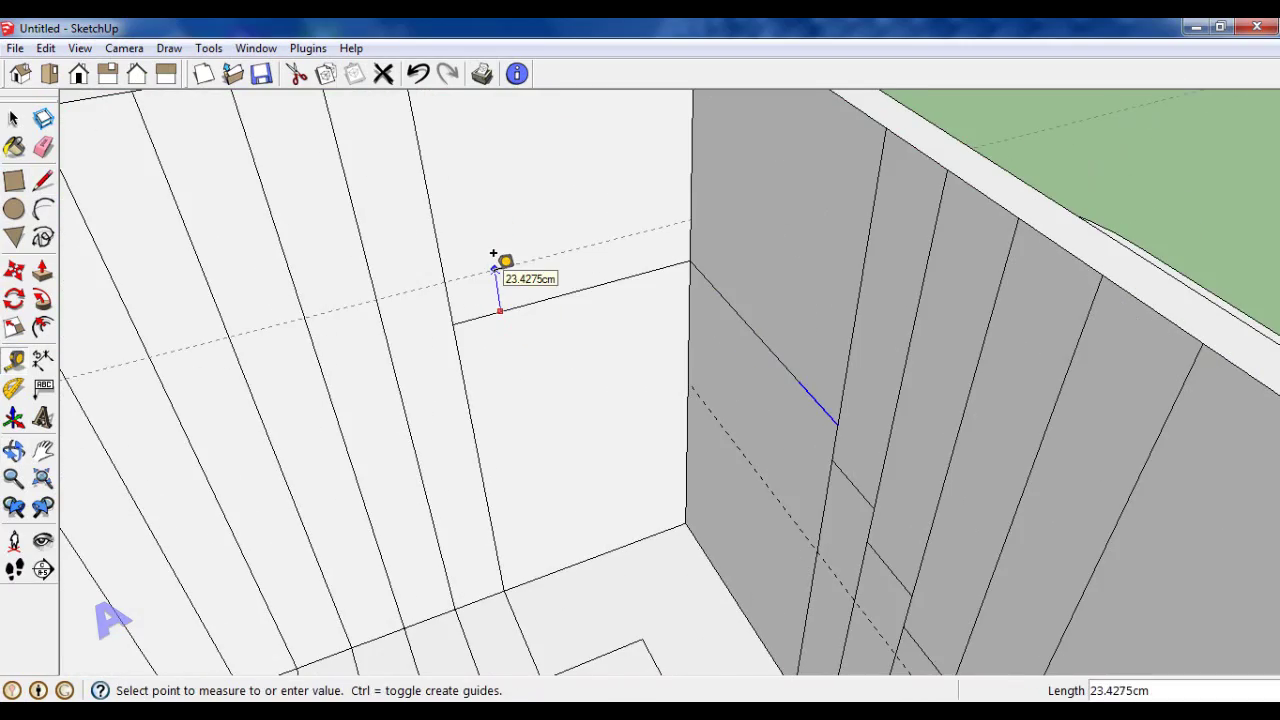
{"action": "left_click", "coordinate": [494, 268]}
{"action": "scroll", "coordinate": [631, 306], "scroll_direction": "down", "scroll_amount": 2}
Step: Draw a step line at the guide intersection and copy it up-left across the stripes
{"action": "left_click", "coordinate": [42, 180]}
{"action": "scroll", "coordinate": [423, 280], "scroll_direction": "up", "scroll_amount": 1}
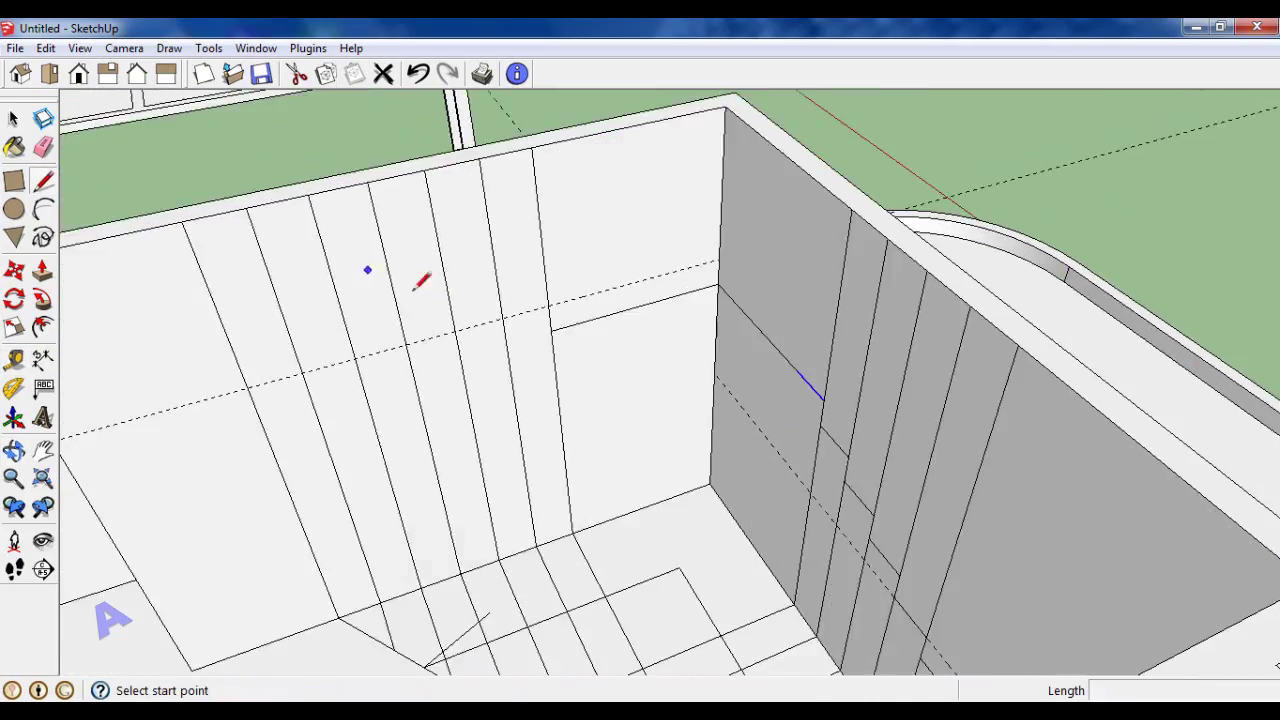
{"action": "scroll", "coordinate": [503, 318], "scroll_direction": "up", "scroll_amount": 1}
{"action": "left_click", "coordinate": [502, 318]}
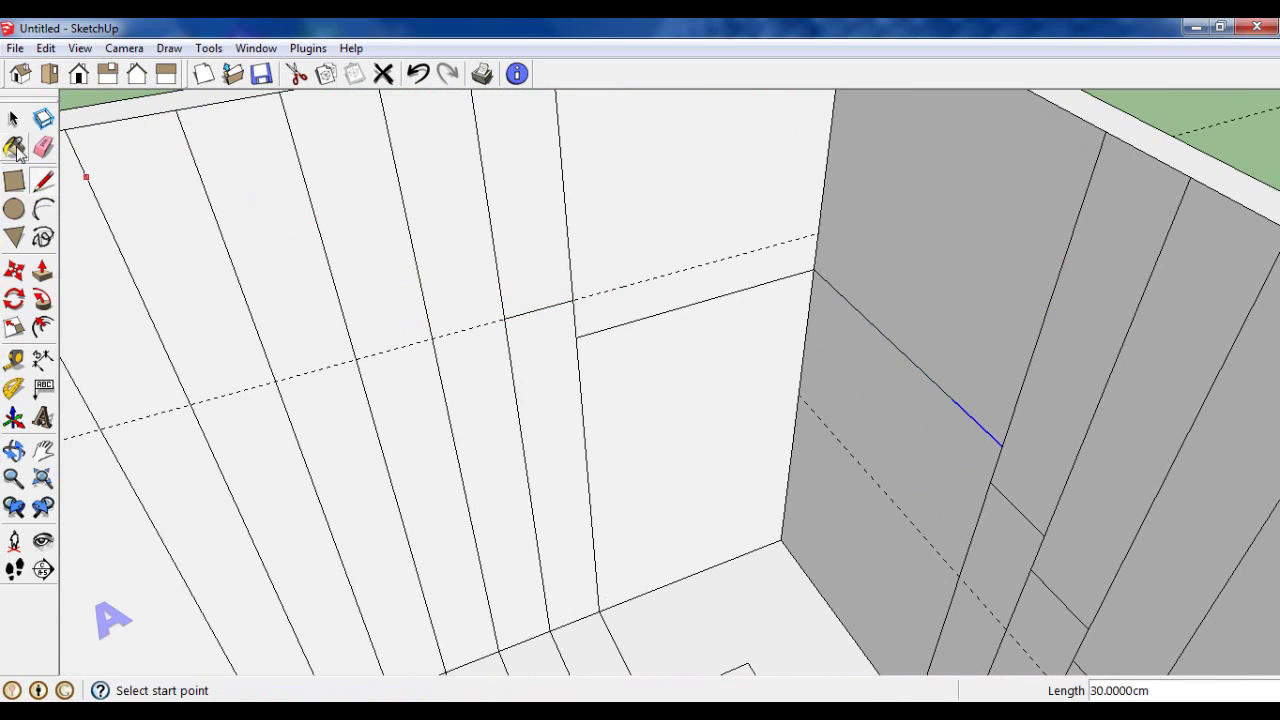
{"action": "left_click", "coordinate": [13, 118]}
{"action": "left_click", "coordinate": [14, 270]}
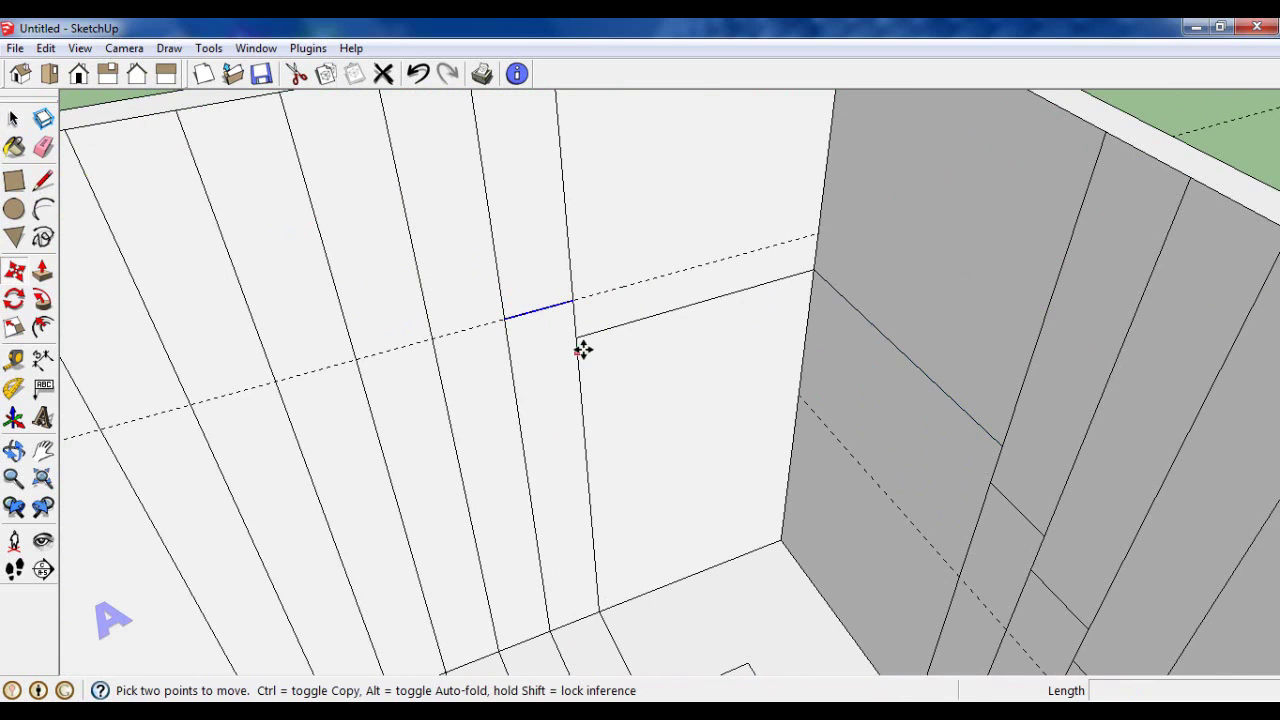
{"action": "key", "text": "ctrl"}
{"action": "left_click", "coordinate": [575, 337]}
{"action": "left_click", "coordinate": [507, 319]}
{"action": "left_click", "coordinate": [507, 319]}
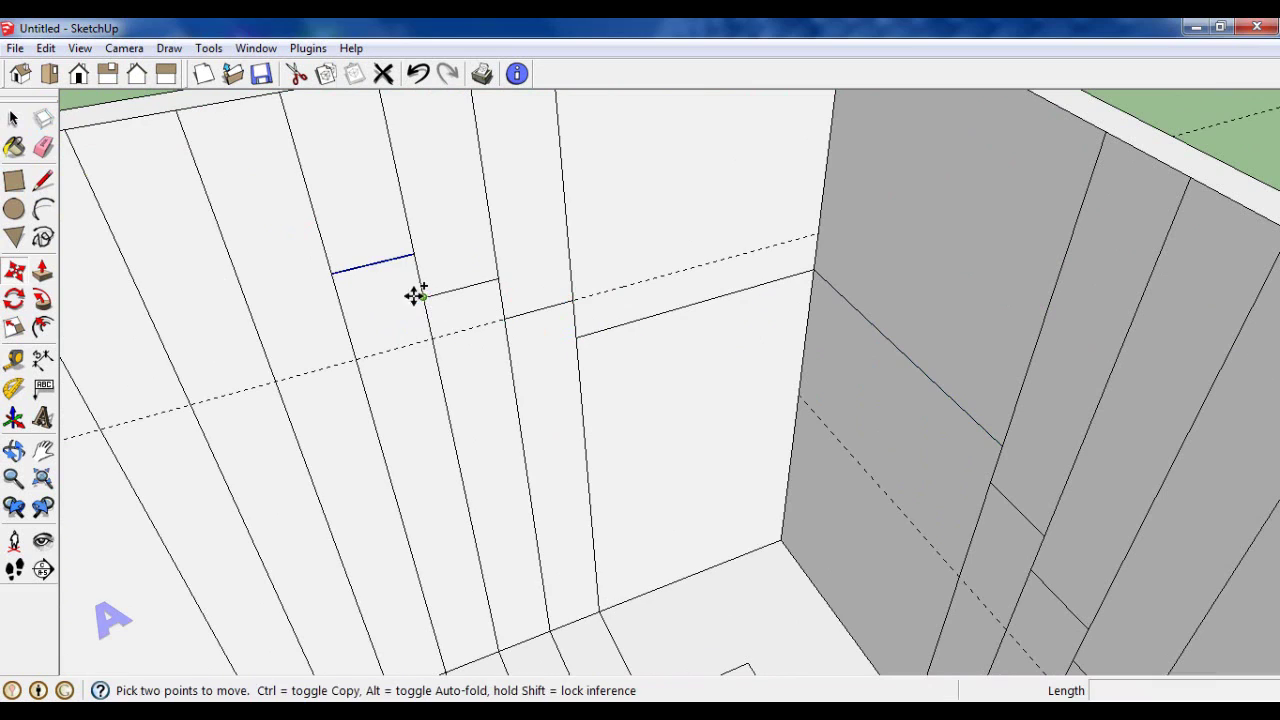
{"action": "left_click", "coordinate": [414, 291]}
{"action": "left_click", "coordinate": [310, 264]}
{"action": "left_click", "coordinate": [354, 286]}
{"action": "left_click", "coordinate": [243, 251]}
Step: Place the last step-line copy on the top stripe and review the whole stair wall
{"action": "middle_click_drag", "start_coordinate": [579, 346], "coordinate": [383, 271]}
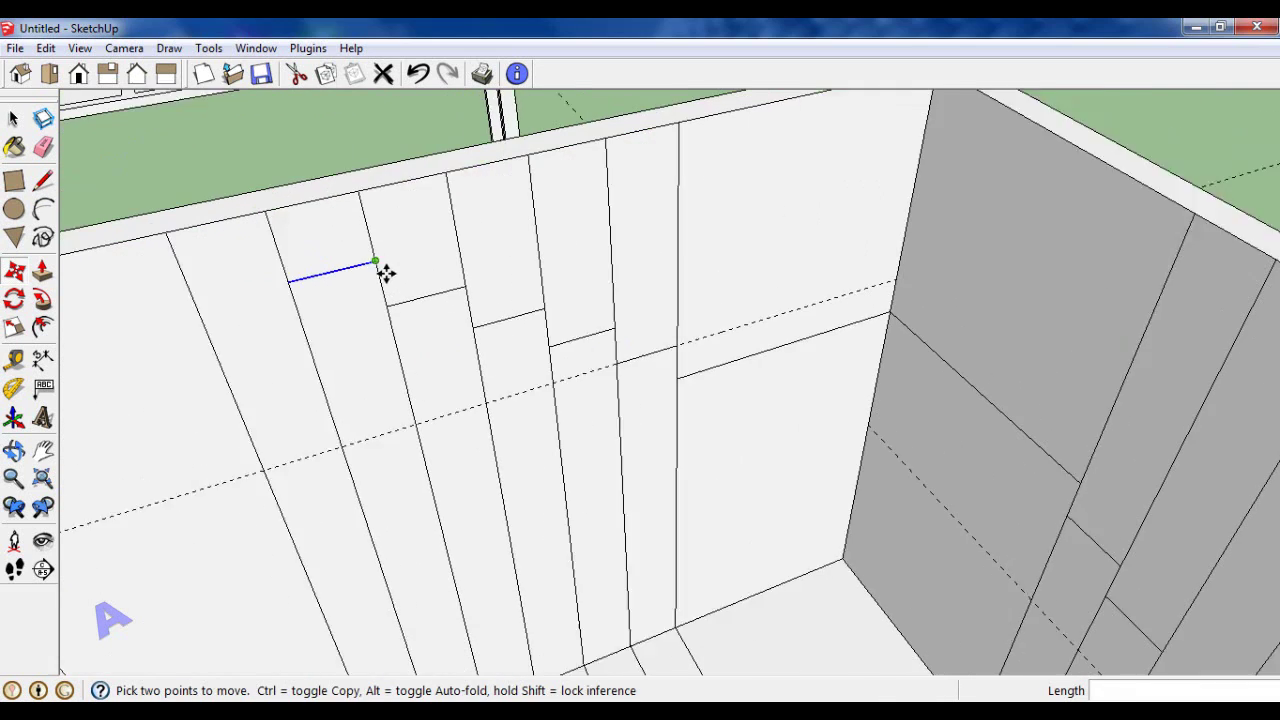
{"action": "left_click", "coordinate": [386, 309]}
{"action": "left_click", "coordinate": [282, 282]}
{"action": "middle_click_drag", "start_coordinate": [282, 282], "coordinate": [709, 313]}
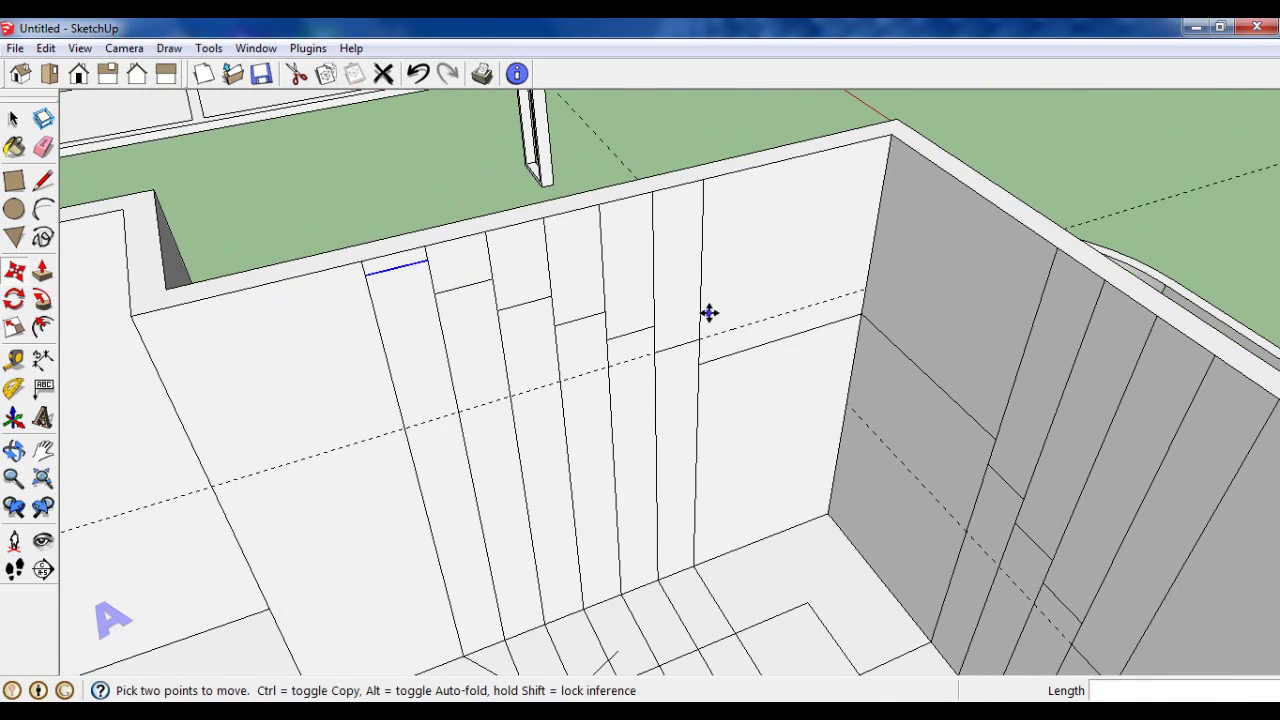
{"action": "left_click", "coordinate": [44, 148]}
{"action": "scroll", "coordinate": [654, 297], "scroll_direction": "down", "scroll_amount": 2}
{"action": "scroll", "coordinate": [654, 297], "scroll_direction": "up", "scroll_amount": 2}
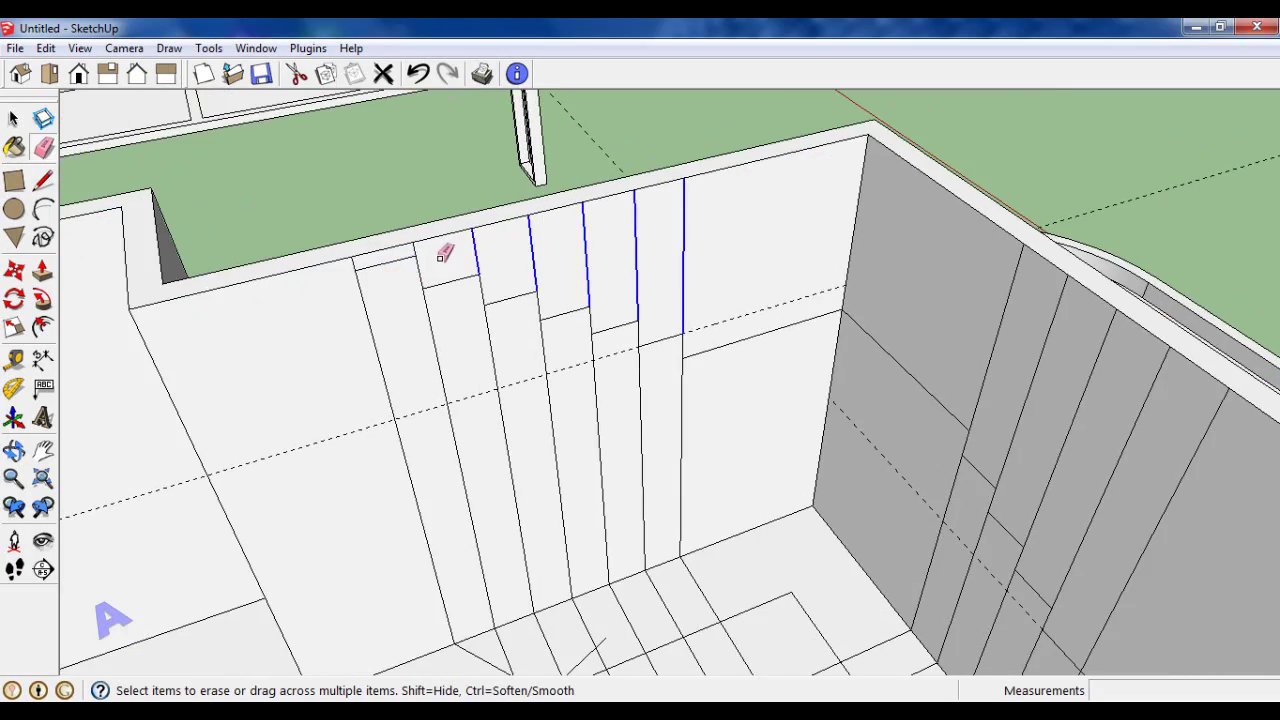
Step: Erase the vertical stripe edges above the steps on the first stair wall
{"action": "left_click_drag", "start_coordinate": [444, 254], "coordinate": [420, 250]}
{"action": "scroll", "coordinate": [420, 250], "scroll_direction": "up", "scroll_amount": 1}
{"action": "scroll", "coordinate": [677, 380], "scroll_direction": "down", "scroll_amount": 2}
{"action": "scroll", "coordinate": [689, 386], "scroll_direction": "up", "scroll_amount": 1}
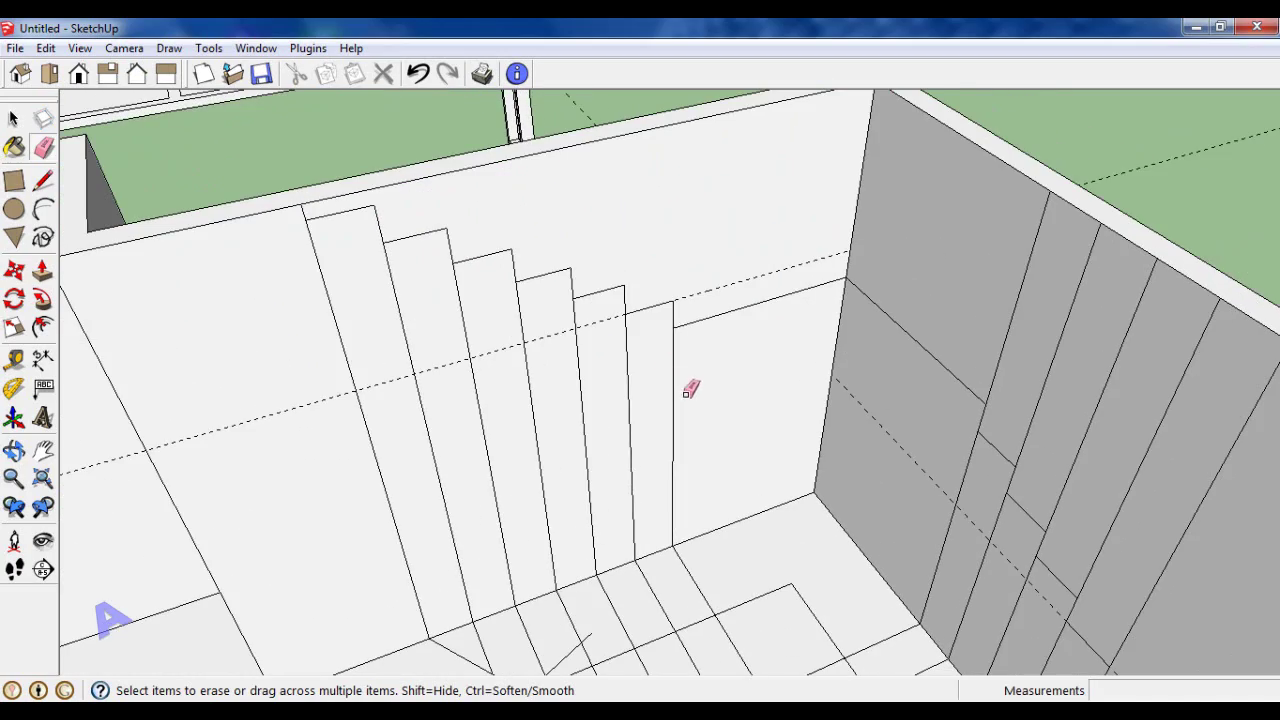
{"action": "left_click_drag", "start_coordinate": [689, 386], "coordinate": [391, 449]}
{"action": "scroll", "coordinate": [437, 362], "scroll_direction": "up", "scroll_amount": 2}
{"action": "scroll", "coordinate": [437, 362], "scroll_direction": "down", "scroll_amount": 3}
{"action": "mouse_move", "coordinate": [437, 362]}
{"action": "middle_mouse_down"}
{"action": "mouse_move", "coordinate": [577, 354]}
{"action": "mouse_move", "coordinate": [869, 286]}
{"action": "middle_mouse_up"}
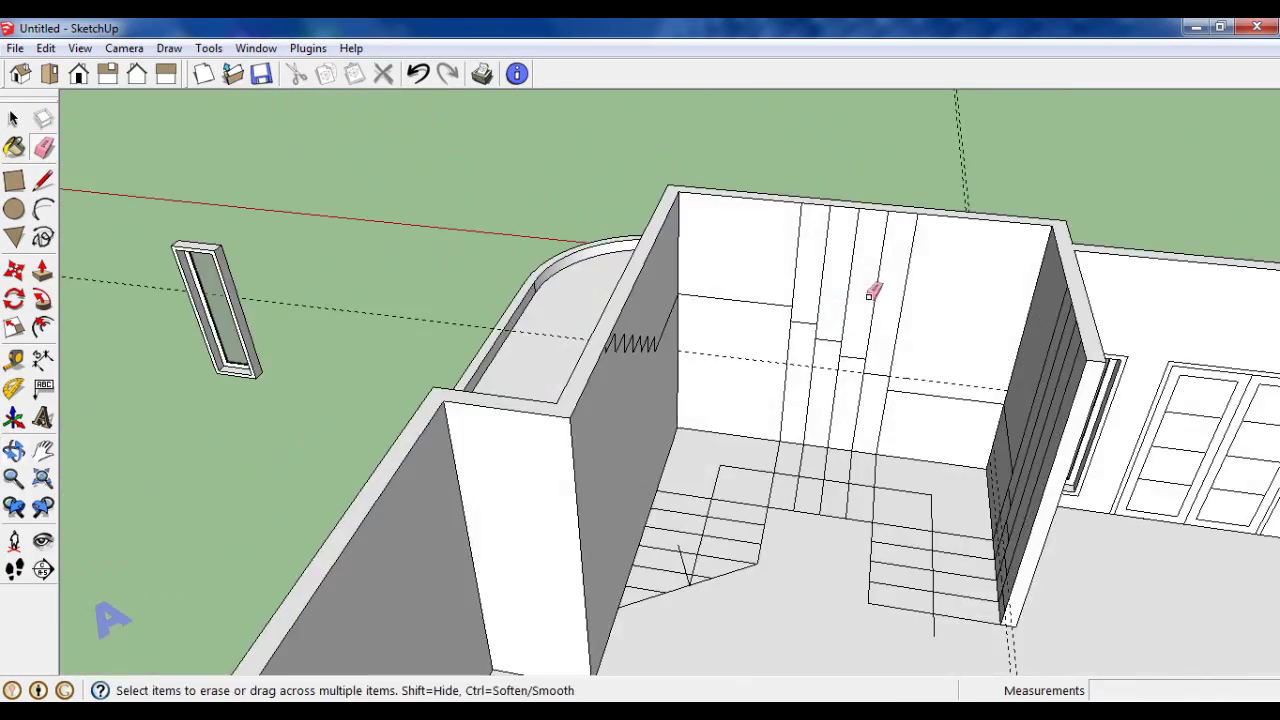
{"action": "scroll", "coordinate": [869, 286], "scroll_direction": "up", "scroll_amount": 2}
{"action": "left_click_drag", "start_coordinate": [869, 286], "coordinate": [803, 251]}
{"action": "scroll", "coordinate": [925, 480], "scroll_direction": "up", "scroll_amount": 2}
Step: Erase the remaining vertical edges on the stair and side walls, then review the room
{"action": "left_click_drag", "start_coordinate": [697, 465], "coordinate": [763, 417]}
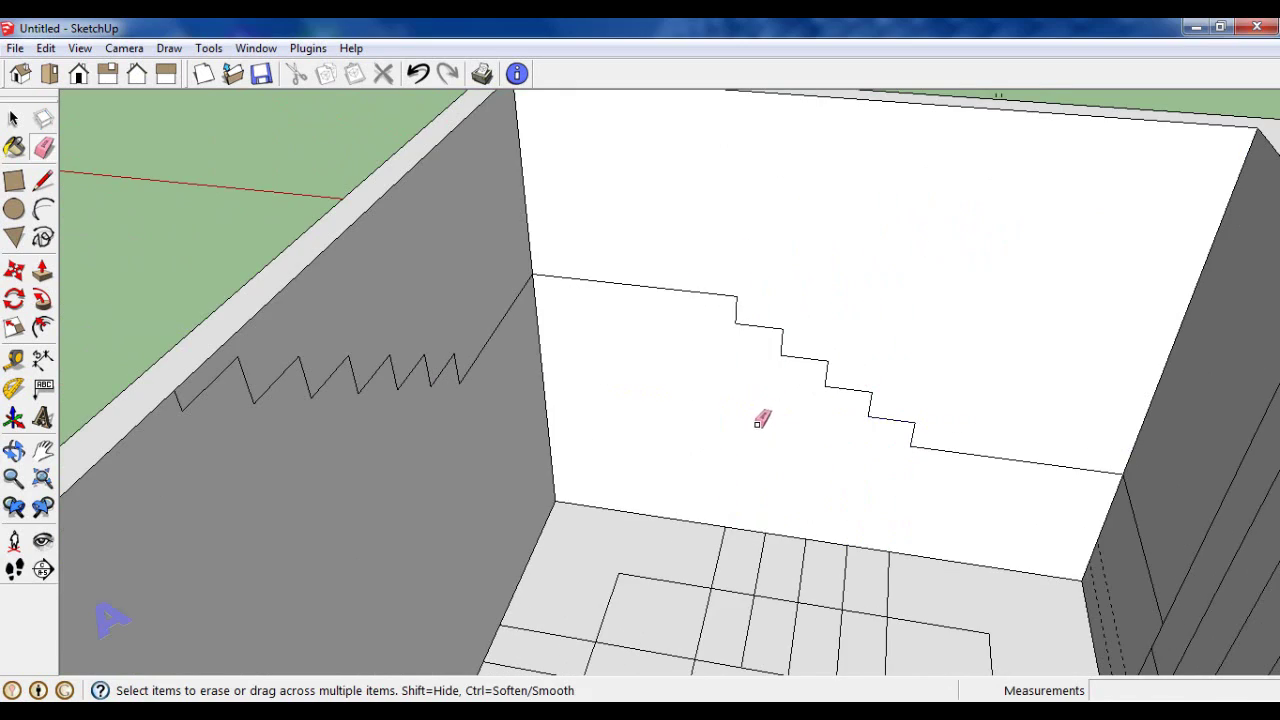
{"action": "middle_click_drag", "start_coordinate": [763, 417], "coordinate": [977, 423]}
{"action": "scroll", "coordinate": [1013, 455], "scroll_direction": "up", "scroll_amount": 2}
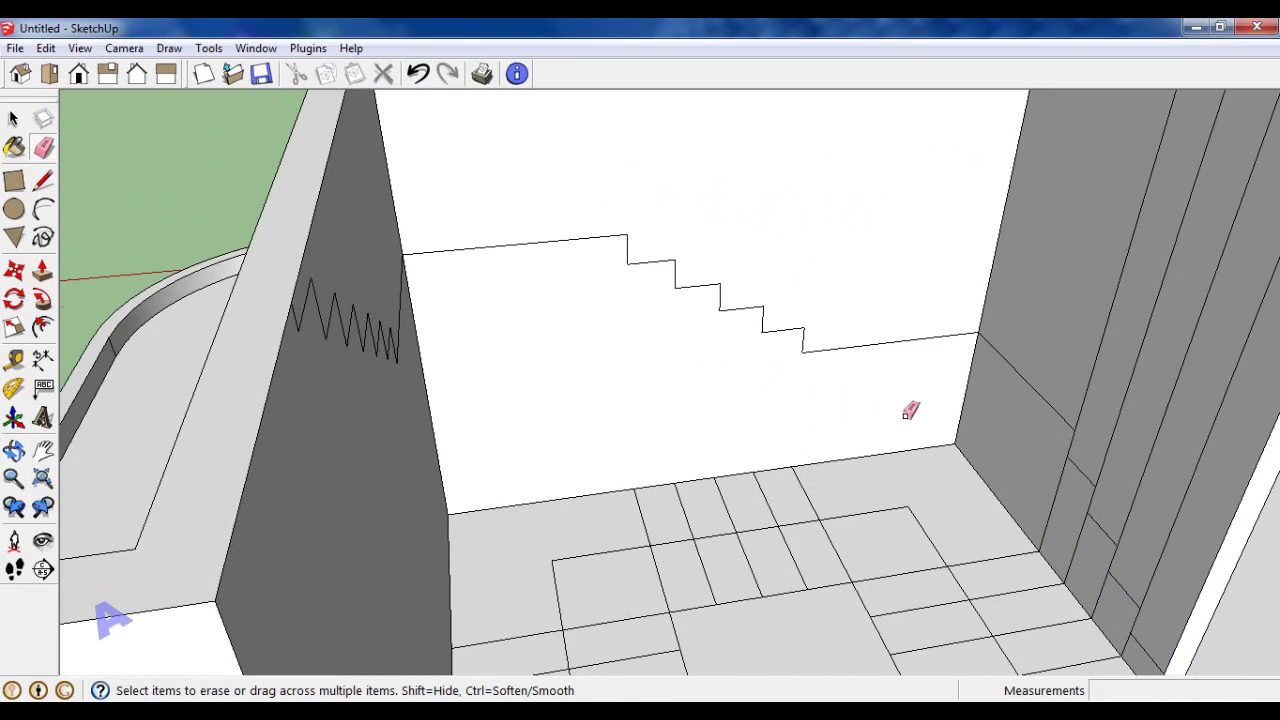
{"action": "scroll", "coordinate": [909, 410], "scroll_direction": "down", "scroll_amount": 3}
{"action": "left_click_drag", "start_coordinate": [1006, 320], "coordinate": [1023, 346]}
{"action": "middle_click_drag", "start_coordinate": [1023, 346], "coordinate": [1030, 400]}
{"action": "scroll", "coordinate": [1034, 531], "scroll_direction": "up", "scroll_amount": 3}
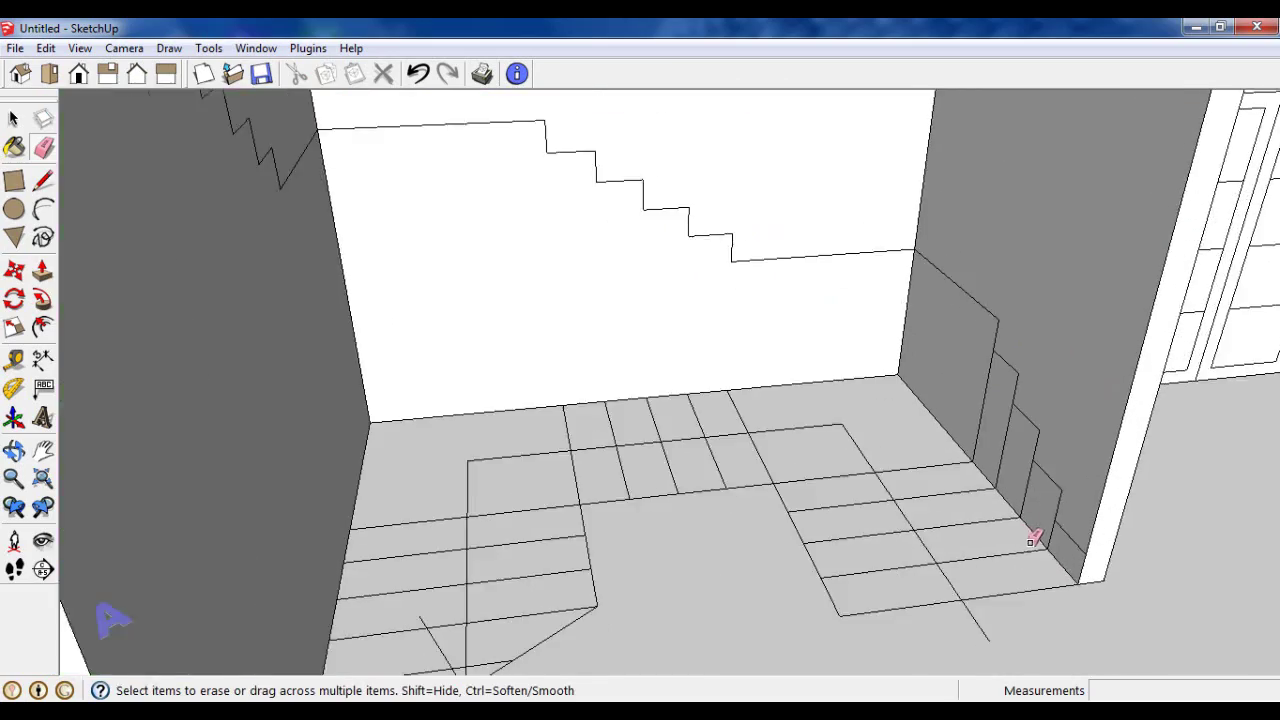
{"action": "scroll", "coordinate": [1062, 540], "scroll_direction": "up", "scroll_amount": 2}
{"action": "left_click_drag", "start_coordinate": [968, 392], "coordinate": [972, 396]}
{"action": "scroll", "coordinate": [1014, 394], "scroll_direction": "down", "scroll_amount": 2}
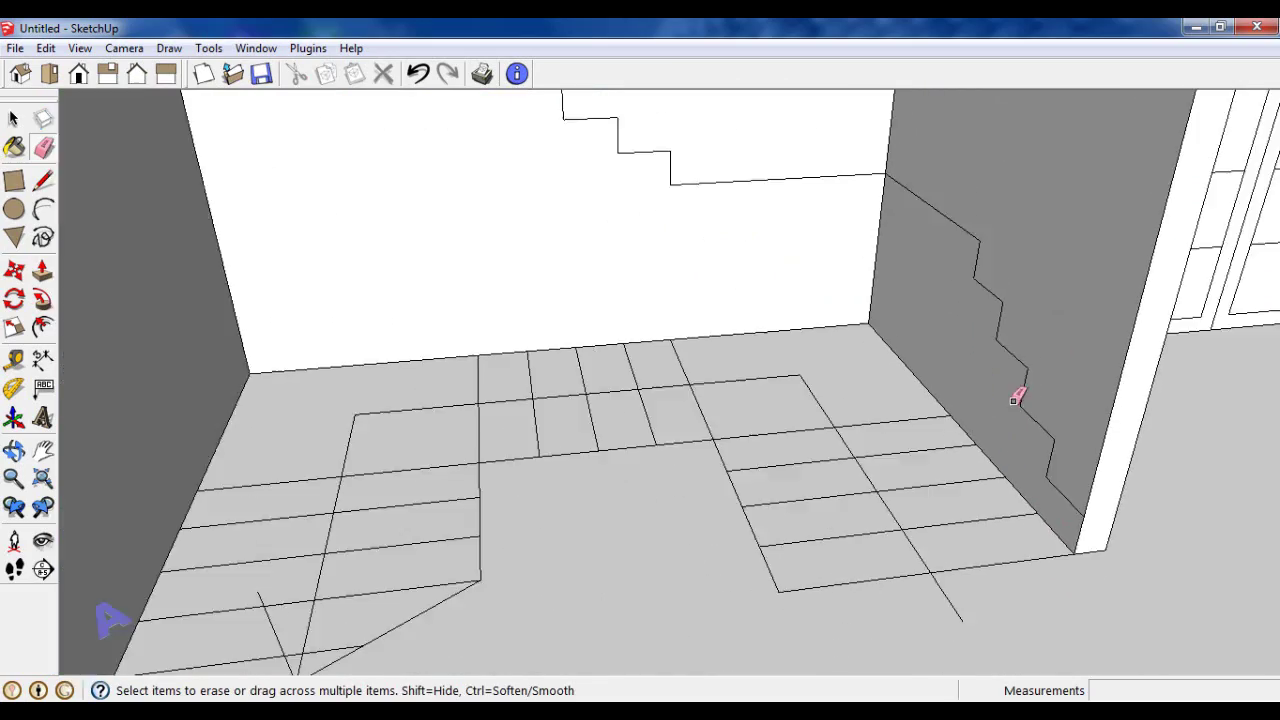
{"action": "middle_click_drag", "start_coordinate": [1014, 394], "coordinate": [866, 480]}
{"action": "scroll", "coordinate": [820, 366], "scroll_direction": "down", "scroll_amount": 3}
{"action": "scroll", "coordinate": [686, 386], "scroll_direction": "up", "scroll_amount": 3}
{"action": "scroll", "coordinate": [686, 386], "scroll_direction": "down", "scroll_amount": 2}
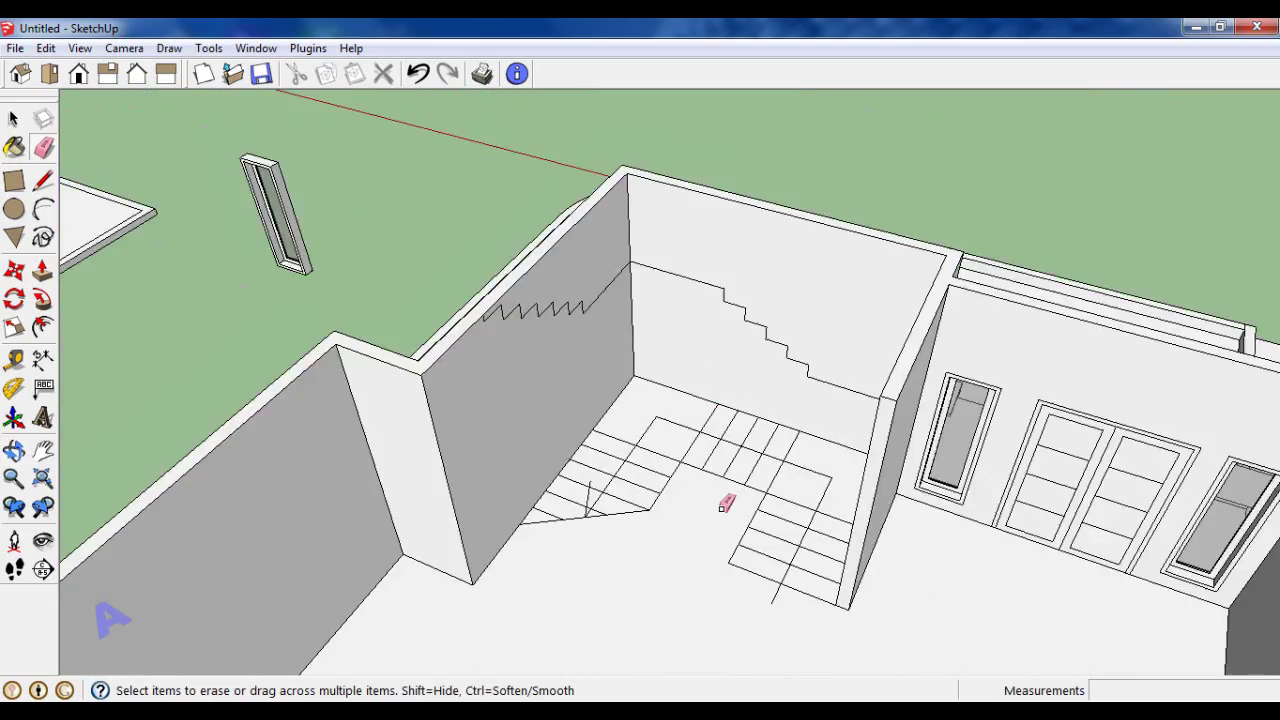
{"action": "scroll", "coordinate": [726, 500], "scroll_direction": "up", "scroll_amount": 2}
{"action": "scroll", "coordinate": [631, 311], "scroll_direction": "up", "scroll_amount": 1}
Step: Place a tape-measure guide 12 cm below the zigzag's lower edge on the gray wall
{"action": "left_click", "coordinate": [43, 180]}
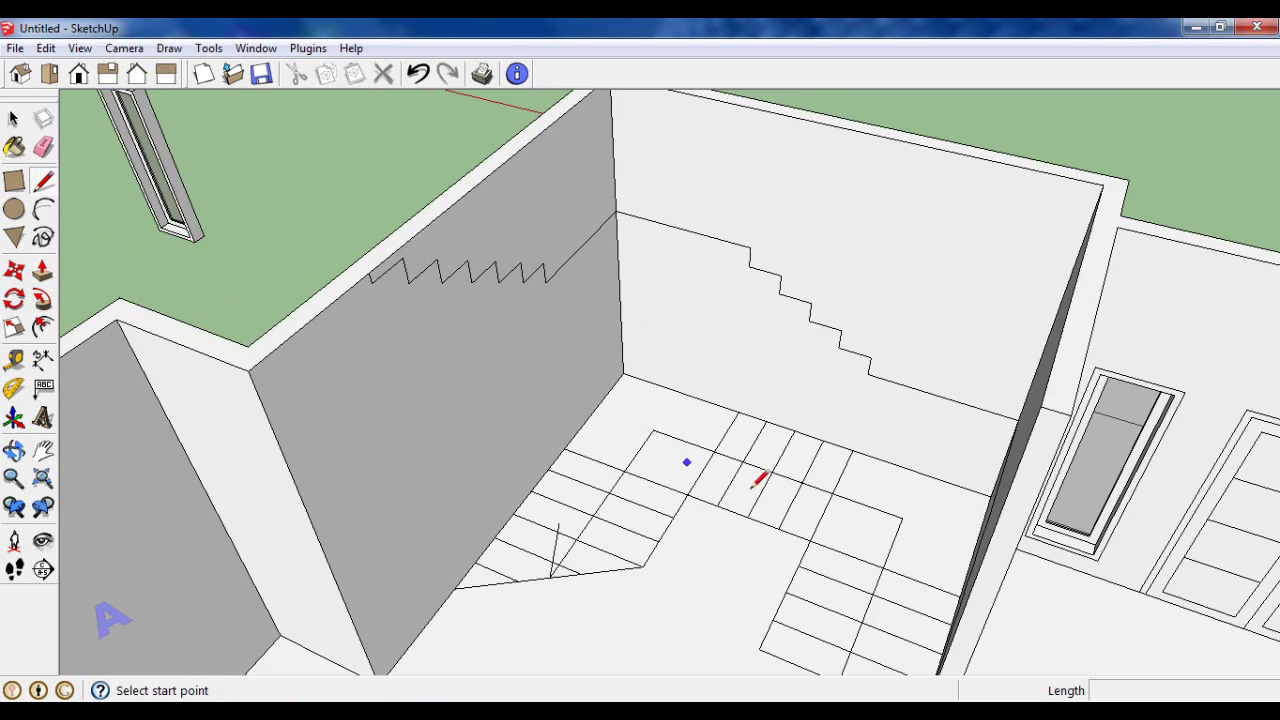
{"action": "middle_click_drag", "start_coordinate": [757, 471], "coordinate": [586, 277]}
{"action": "scroll", "coordinate": [586, 277], "scroll_direction": "up", "scroll_amount": 2}
{"action": "scroll", "coordinate": [560, 297], "scroll_direction": "up", "scroll_amount": 3}
{"action": "left_click", "coordinate": [401, 387]}
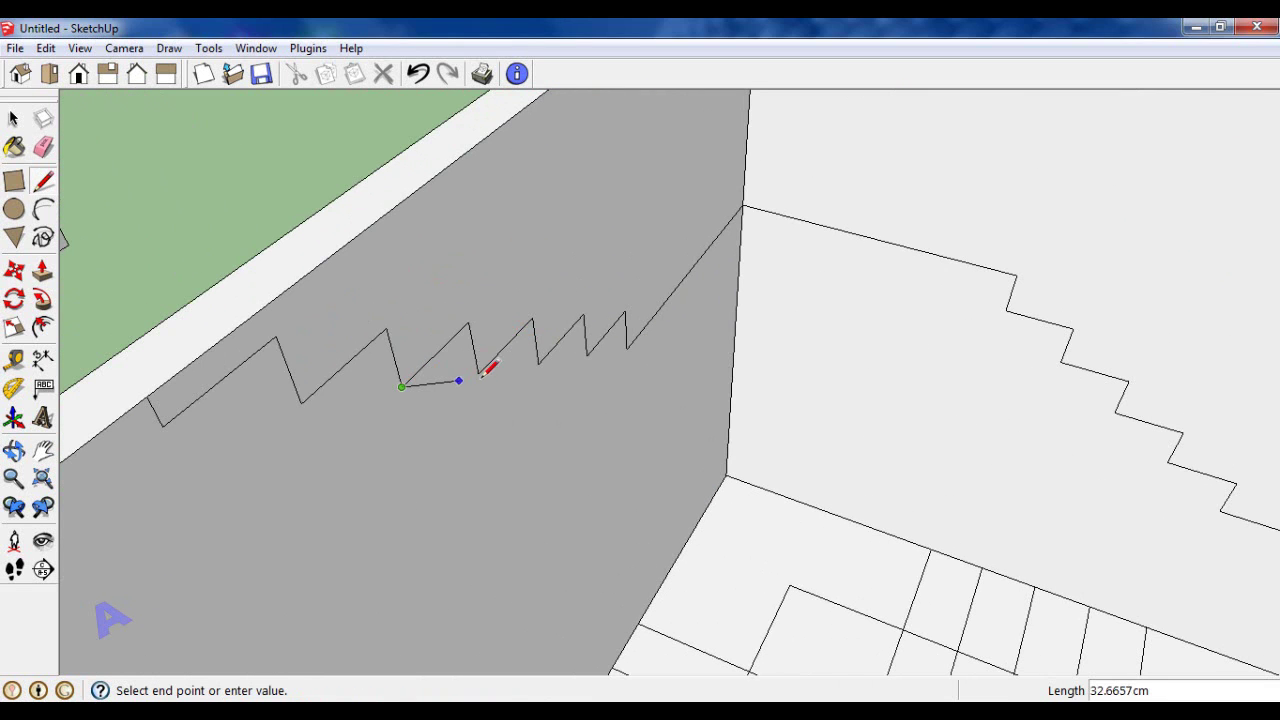
{"action": "left_click", "coordinate": [24, 357]}
{"action": "scroll", "coordinate": [449, 389], "scroll_direction": "up", "scroll_amount": 1}
{"action": "scroll", "coordinate": [465, 355], "scroll_direction": "up", "scroll_amount": 1}
{"action": "left_click", "coordinate": [448, 365]}
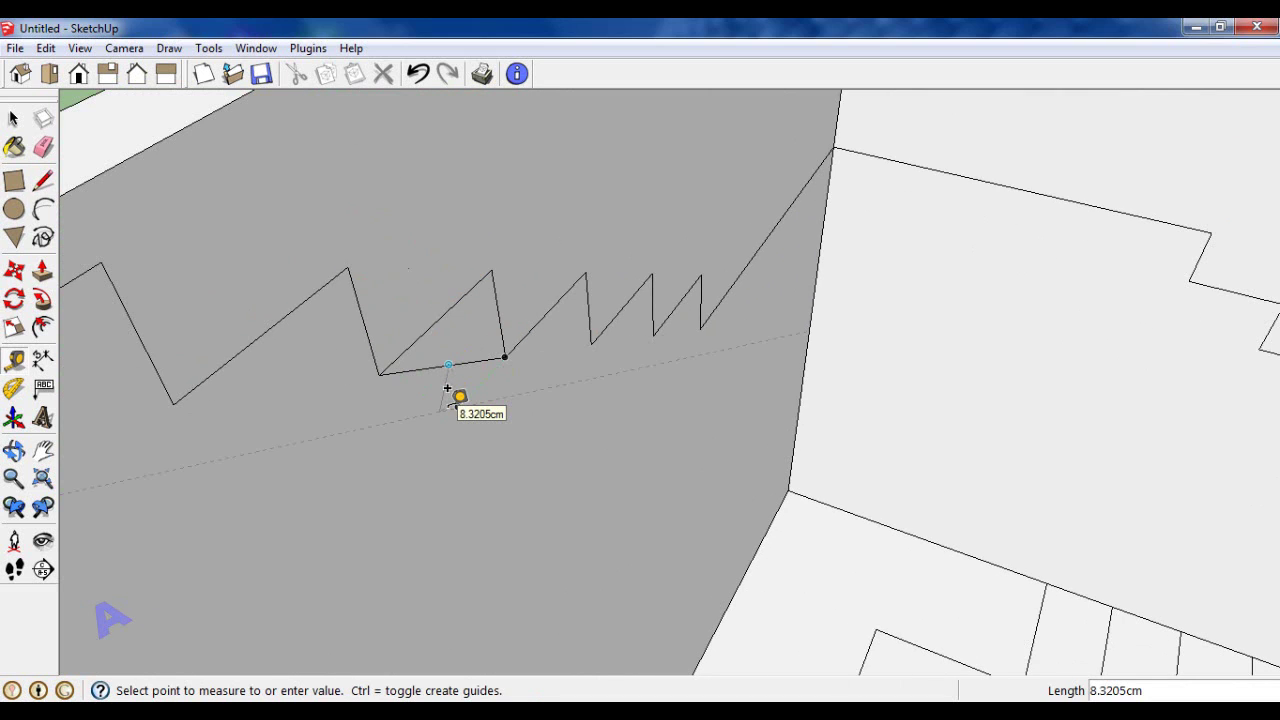
{"action": "key", "text": "Return"}
{"action": "scroll", "coordinate": [534, 354], "scroll_direction": "down", "scroll_amount": 2}
{"action": "scroll", "coordinate": [577, 357], "scroll_direction": "down", "scroll_amount": 1}
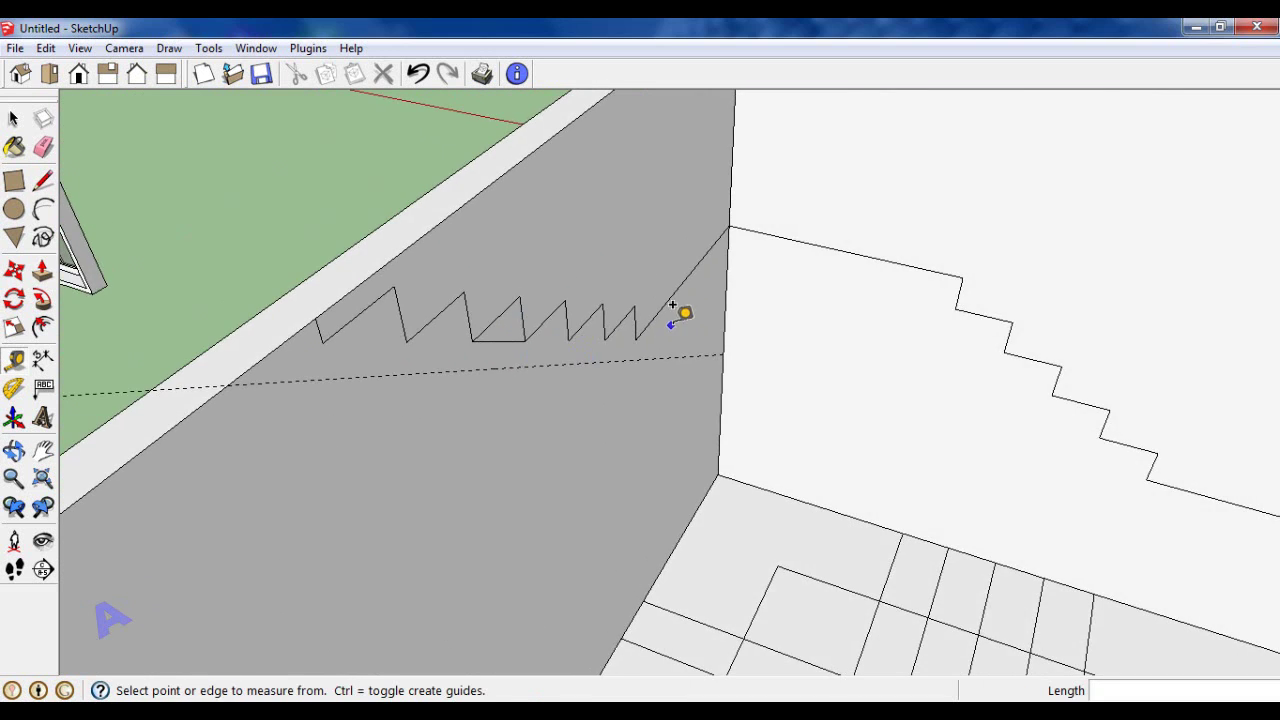
{"action": "scroll", "coordinate": [680, 311], "scroll_direction": "up", "scroll_amount": 3}
{"action": "type", "text": "12"}
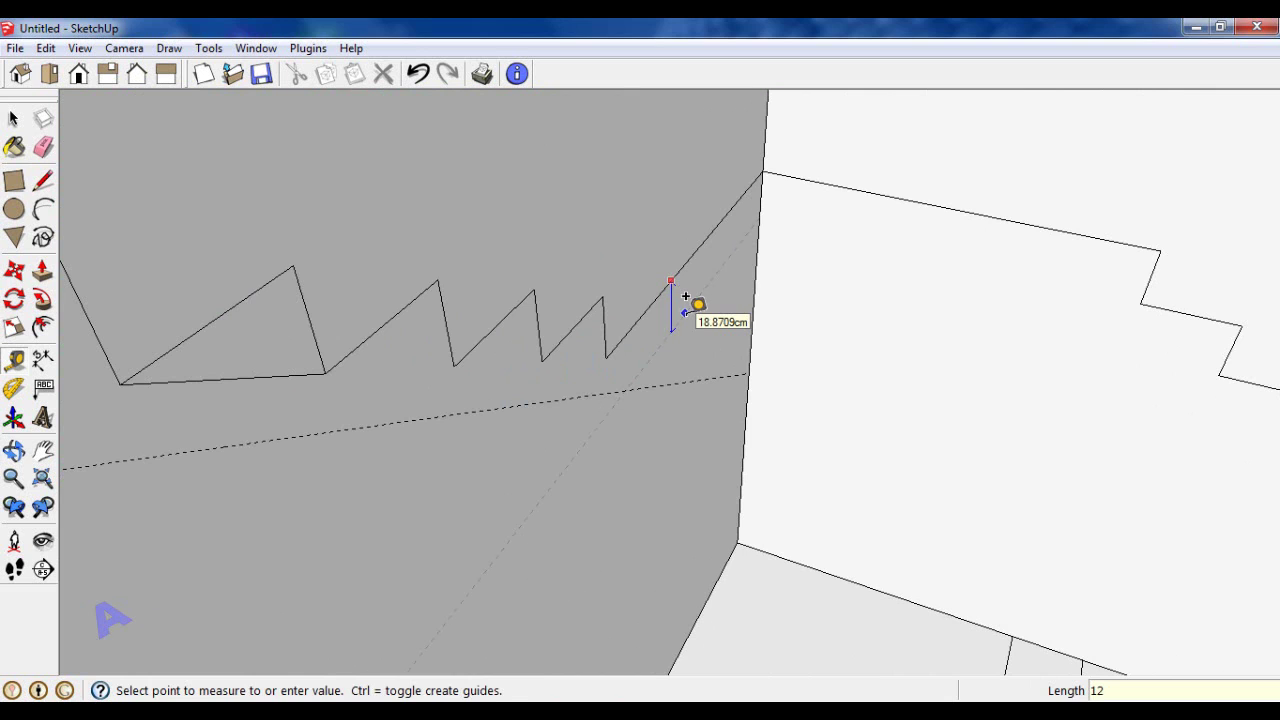
{"action": "key", "text": "Return"}
{"action": "scroll", "coordinate": [700, 315], "scroll_direction": "down", "scroll_amount": 2}
{"action": "scroll", "coordinate": [233, 257], "scroll_direction": "up", "scroll_amount": 1}
Step: Draw the sloped underside line from the guide intersection to the zigzag's end, closing the profile
{"action": "left_click", "coordinate": [44, 181]}
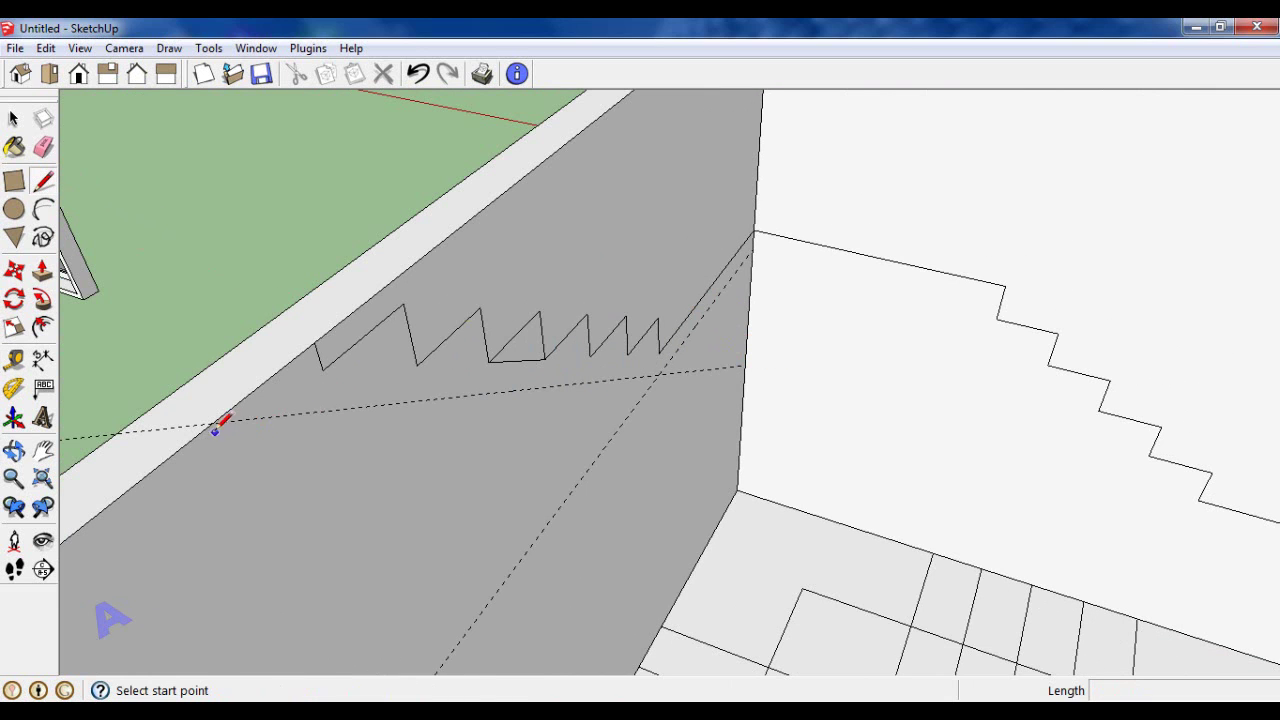
{"action": "left_click", "coordinate": [14, 119]}
{"action": "scroll", "coordinate": [542, 384], "scroll_direction": "down", "scroll_amount": 3}
{"action": "middle_click_drag", "start_coordinate": [542, 384], "coordinate": [552, 404]}
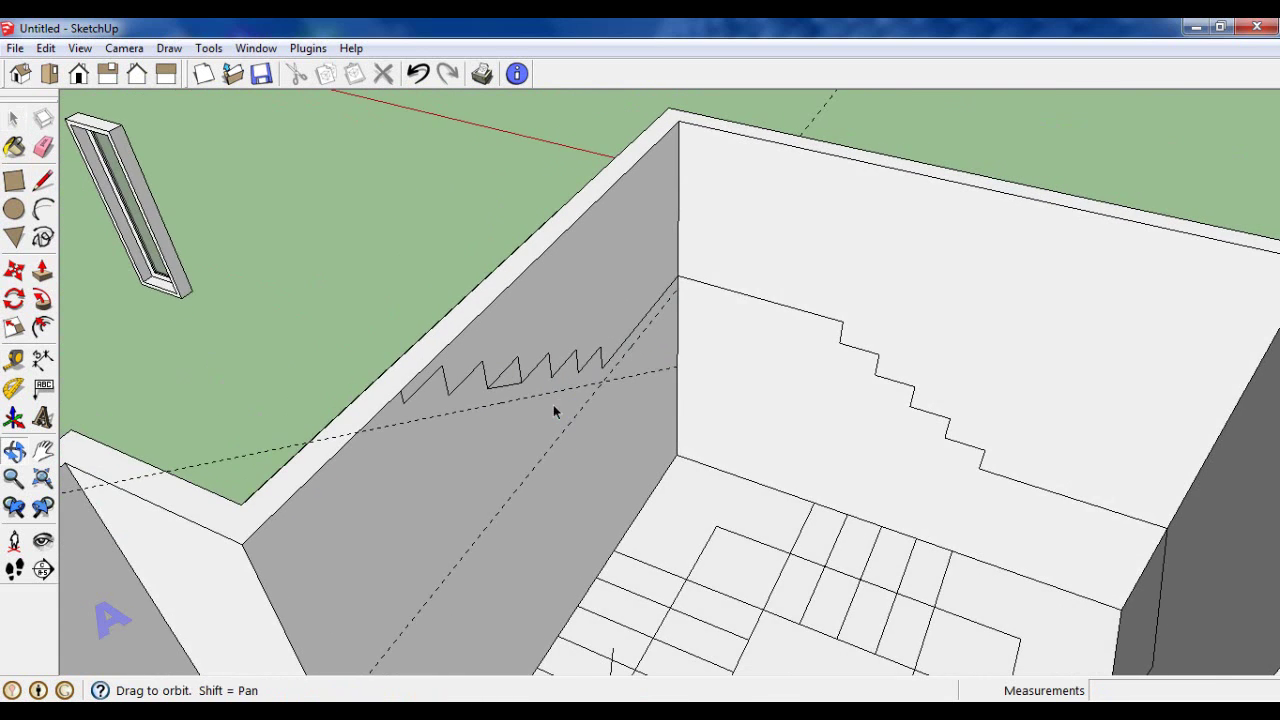
{"action": "scroll", "coordinate": [542, 404], "scroll_direction": "up", "scroll_amount": 3}
{"action": "left_click", "coordinate": [43, 181]}
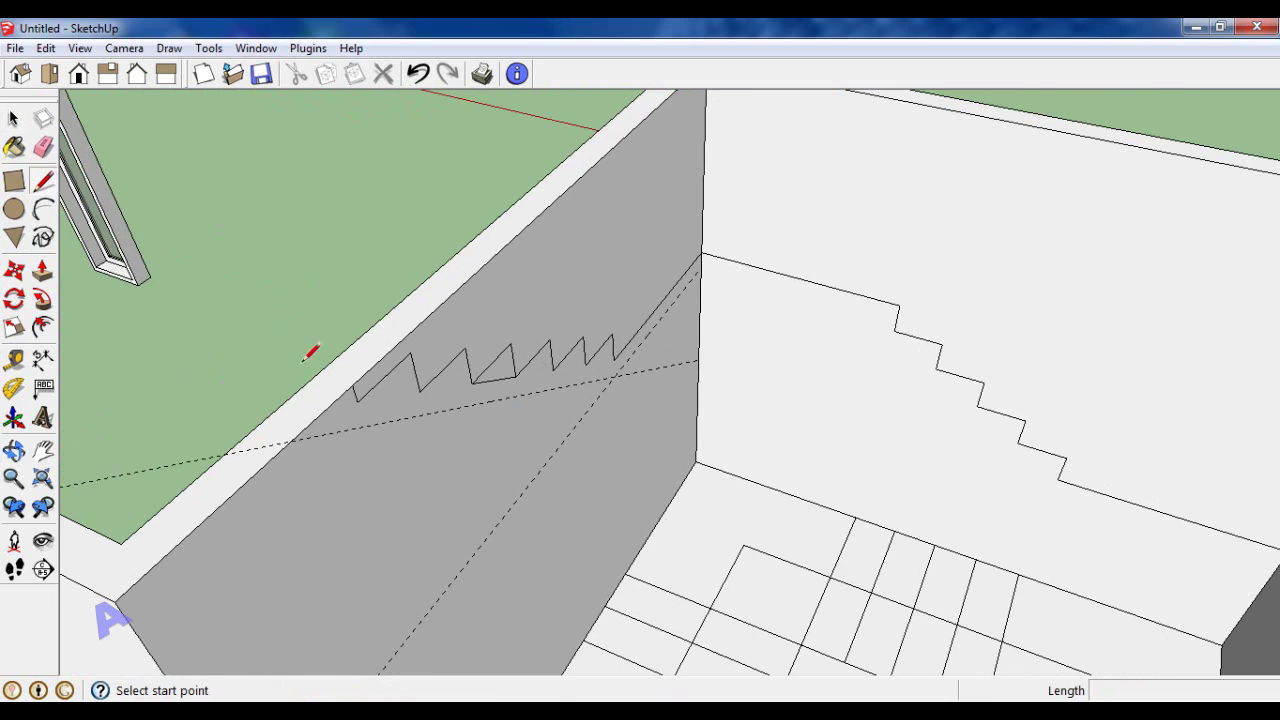
{"action": "left_click", "coordinate": [291, 440]}
{"action": "scroll", "coordinate": [614, 374], "scroll_direction": "up", "scroll_amount": 2}
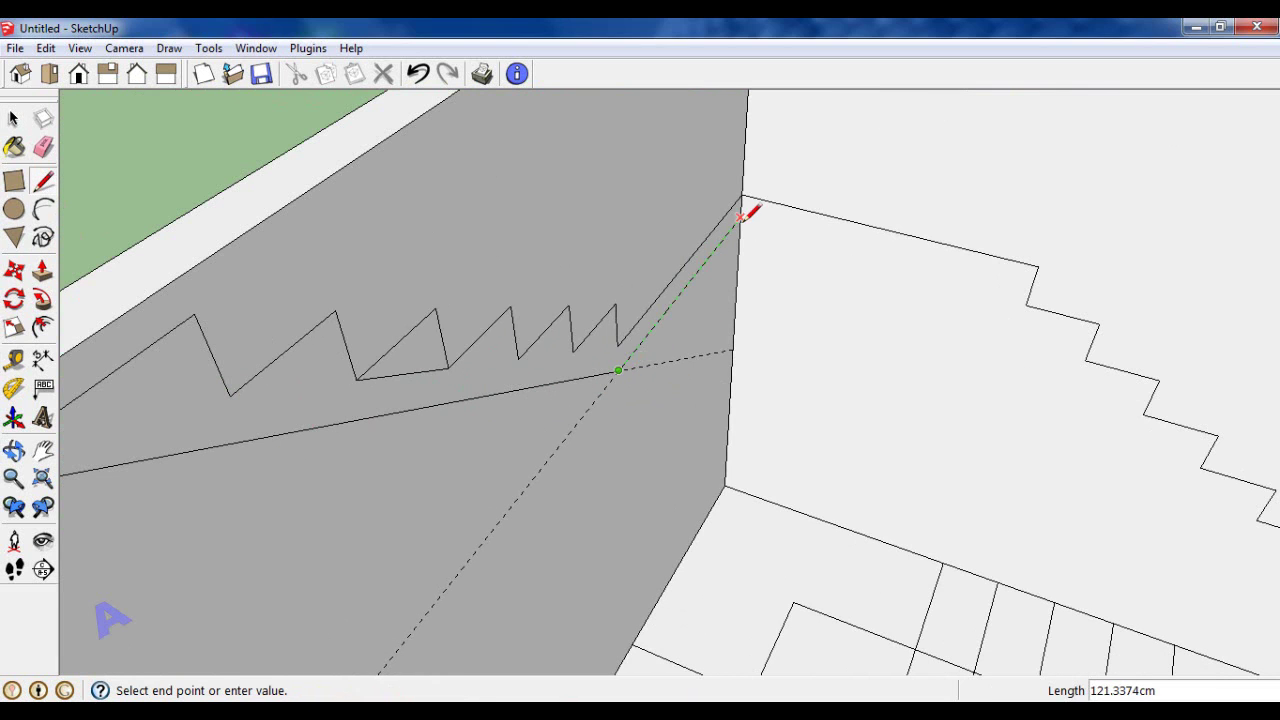
{"action": "left_click", "coordinate": [44, 148]}
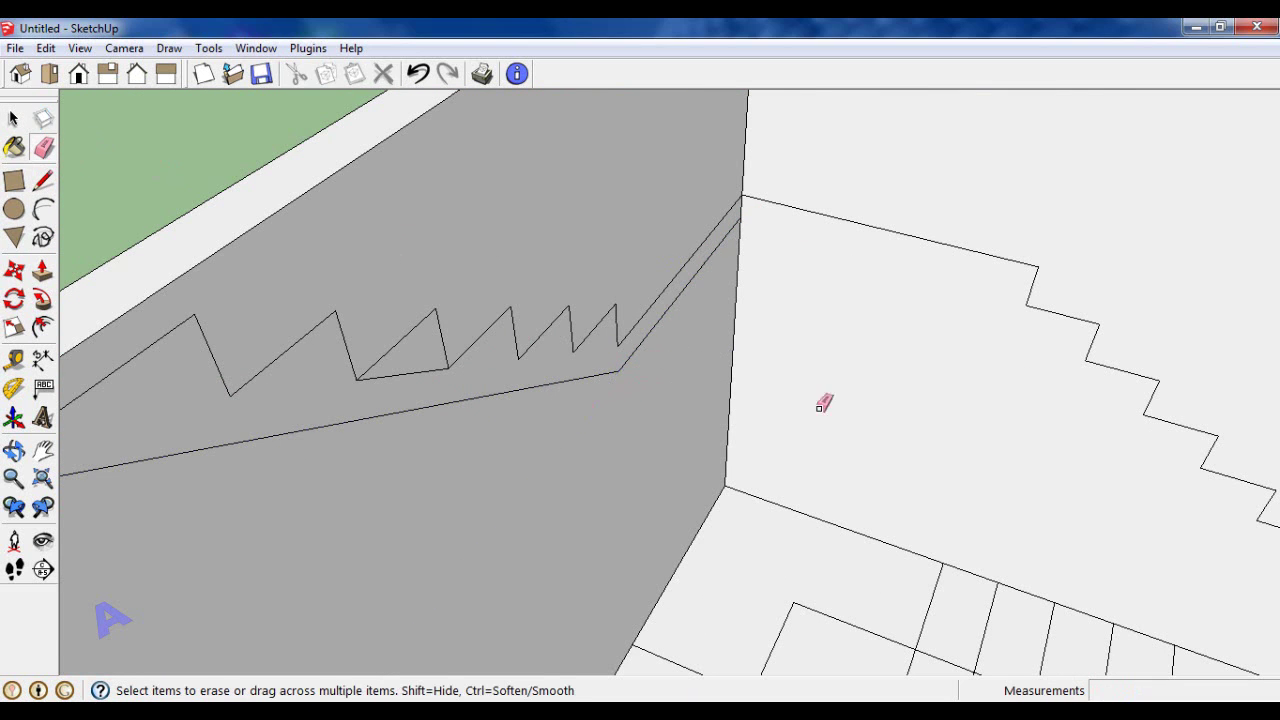
{"action": "mouse_move", "coordinate": [824, 403]}
{"action": "middle_mouse_down"}
{"action": "mouse_move", "coordinate": [934, 369]}
{"action": "mouse_move", "coordinate": [877, 357]}
{"action": "middle_mouse_up"}
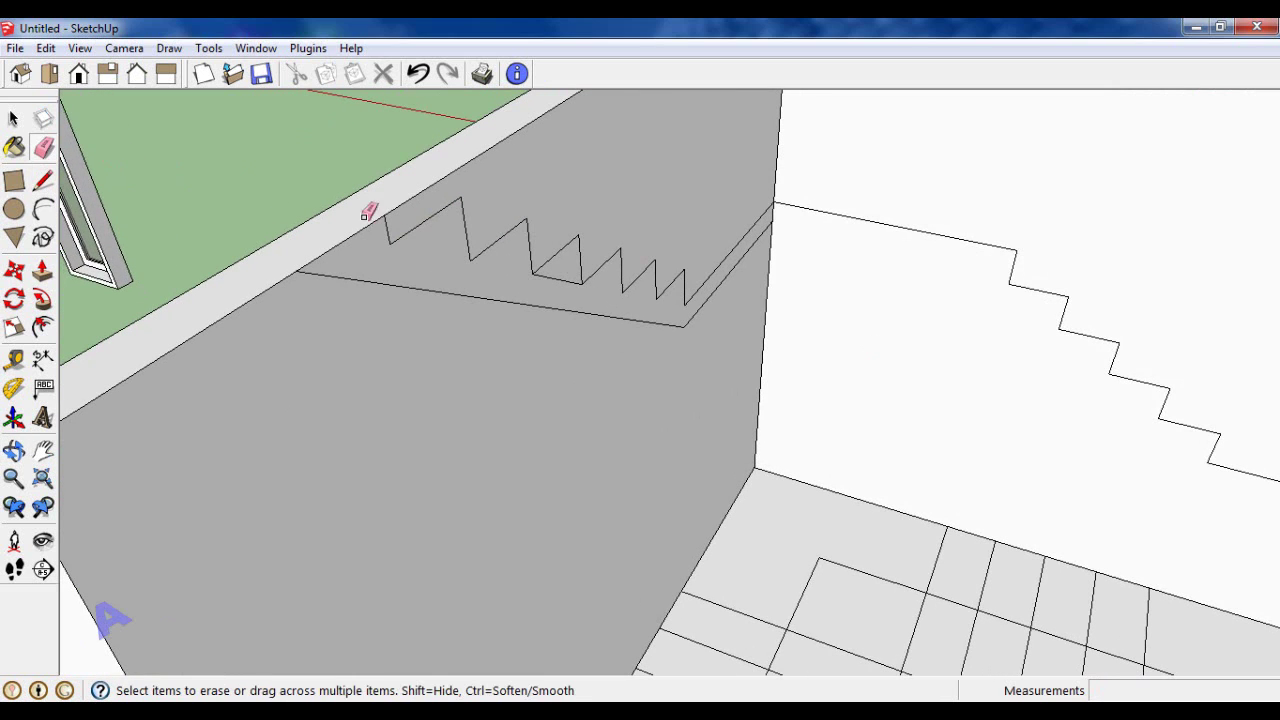
{"action": "left_click", "coordinate": [42, 270]}
Step: Push/Pull the zigzag-bounded stair face outward from the wall and inspect it from below
{"action": "left_click", "coordinate": [44, 148]}
{"action": "scroll", "coordinate": [565, 272], "scroll_direction": "up", "scroll_amount": 2}
{"action": "left_click", "coordinate": [42, 270]}
{"action": "left_click", "coordinate": [697, 323]}
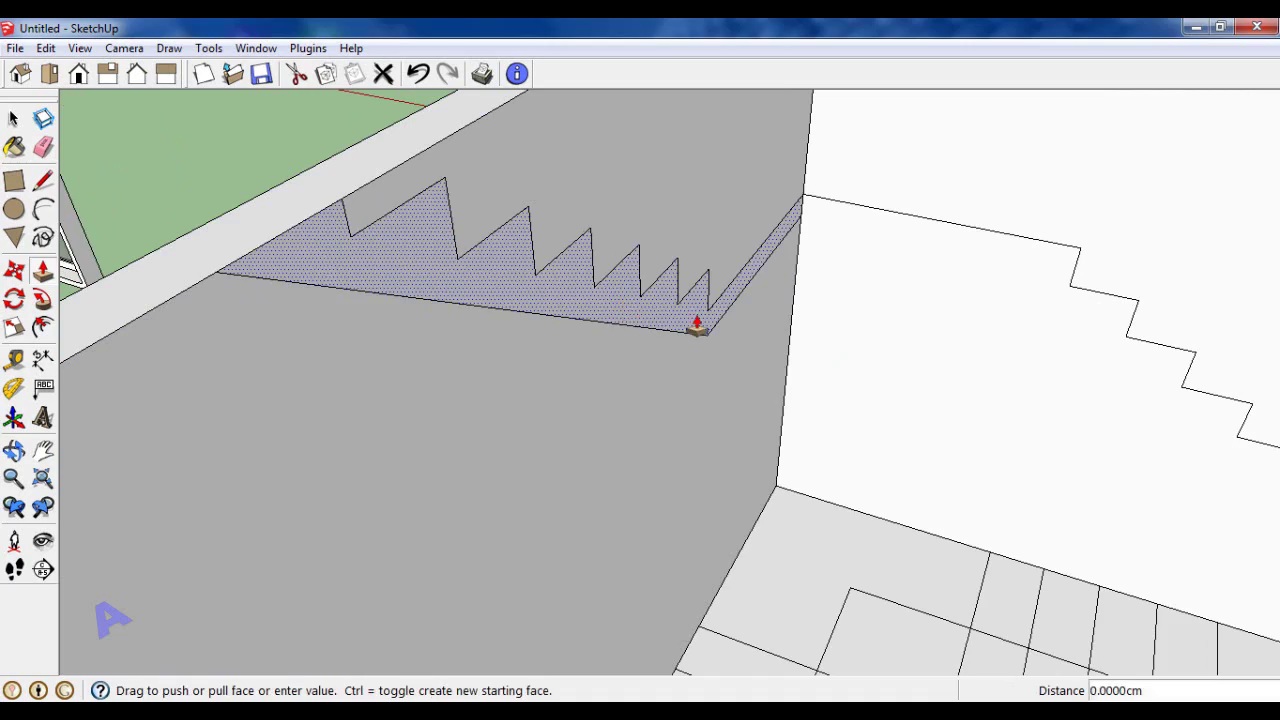
{"action": "mouse_move", "coordinate": [1027, 260]}
{"action": "middle_mouse_down"}
{"action": "mouse_move", "coordinate": [923, 323]}
{"action": "mouse_move", "coordinate": [986, 263]}
{"action": "mouse_move", "coordinate": [745, 298]}
{"action": "mouse_move", "coordinate": [997, 420]}
{"action": "middle_mouse_up"}
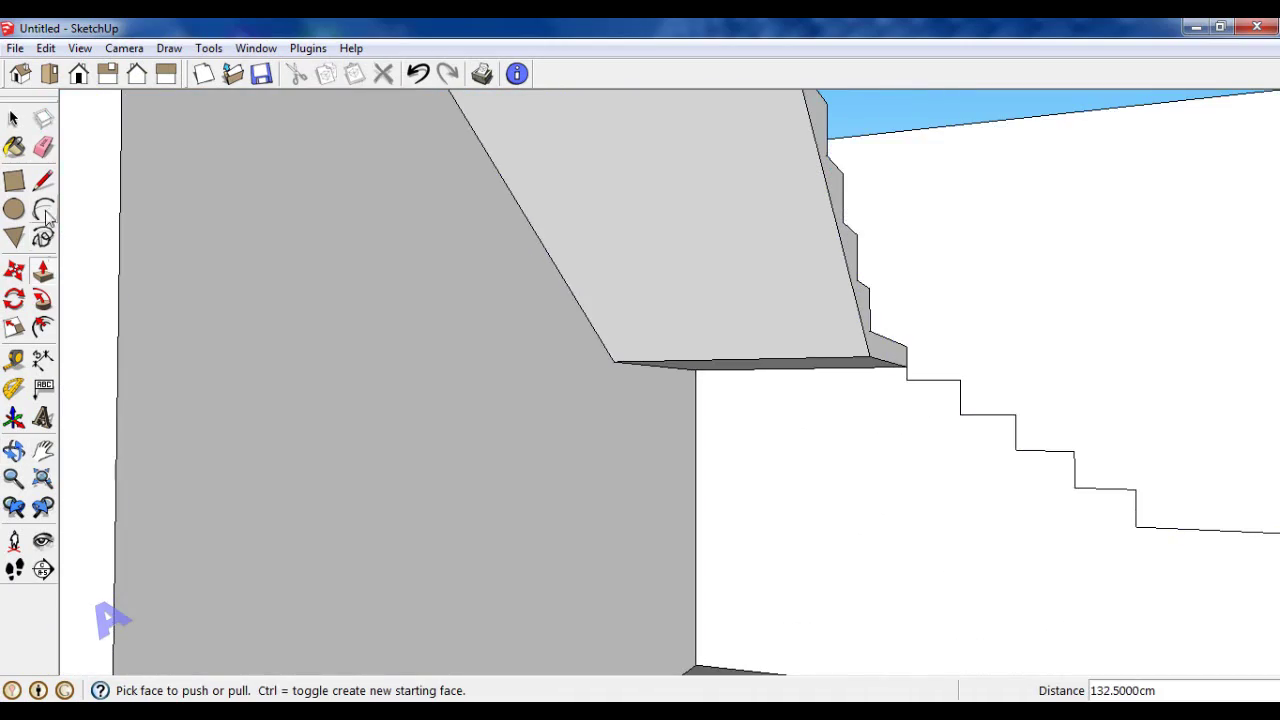
Step: Add a guide along the diagonal stair edge and draw a line from the top stair corner
{"action": "key", "text": "l"}
{"action": "left_click", "coordinate": [960, 405]}
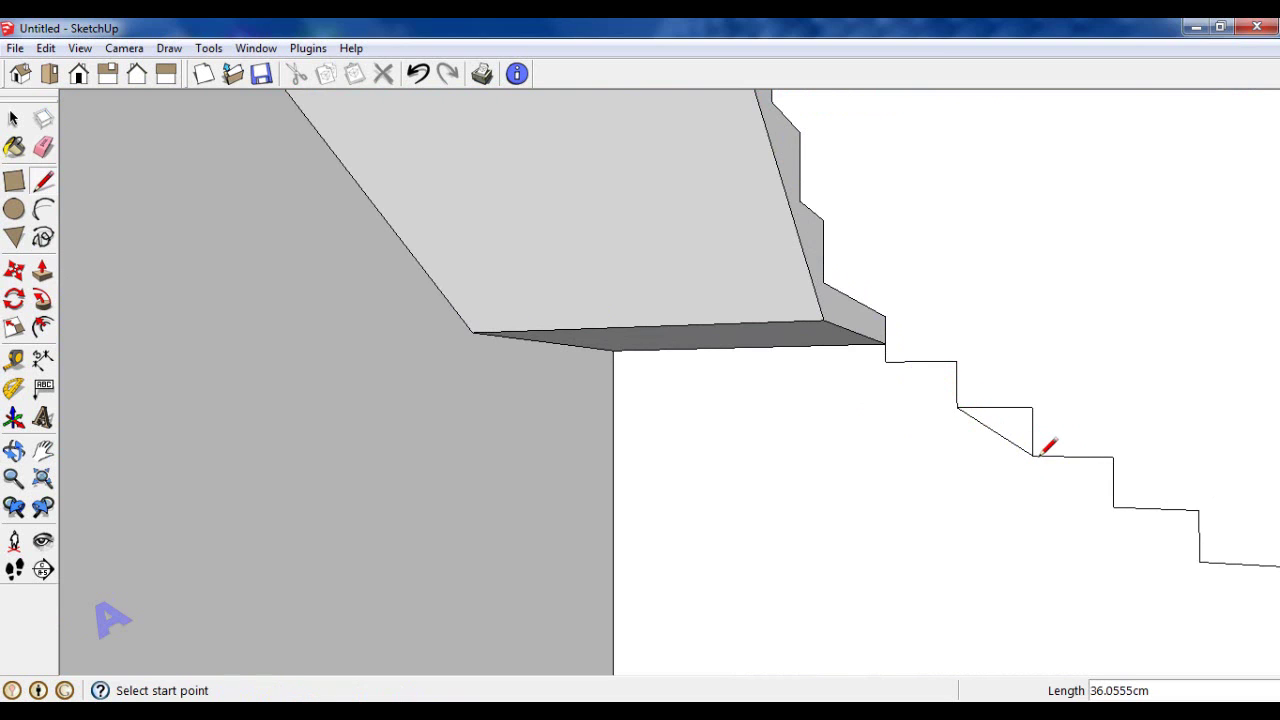
{"action": "left_click", "coordinate": [12, 364]}
{"action": "scroll", "coordinate": [1010, 425], "scroll_direction": "up", "scroll_amount": 3}
{"action": "left_click", "coordinate": [1020, 416]}
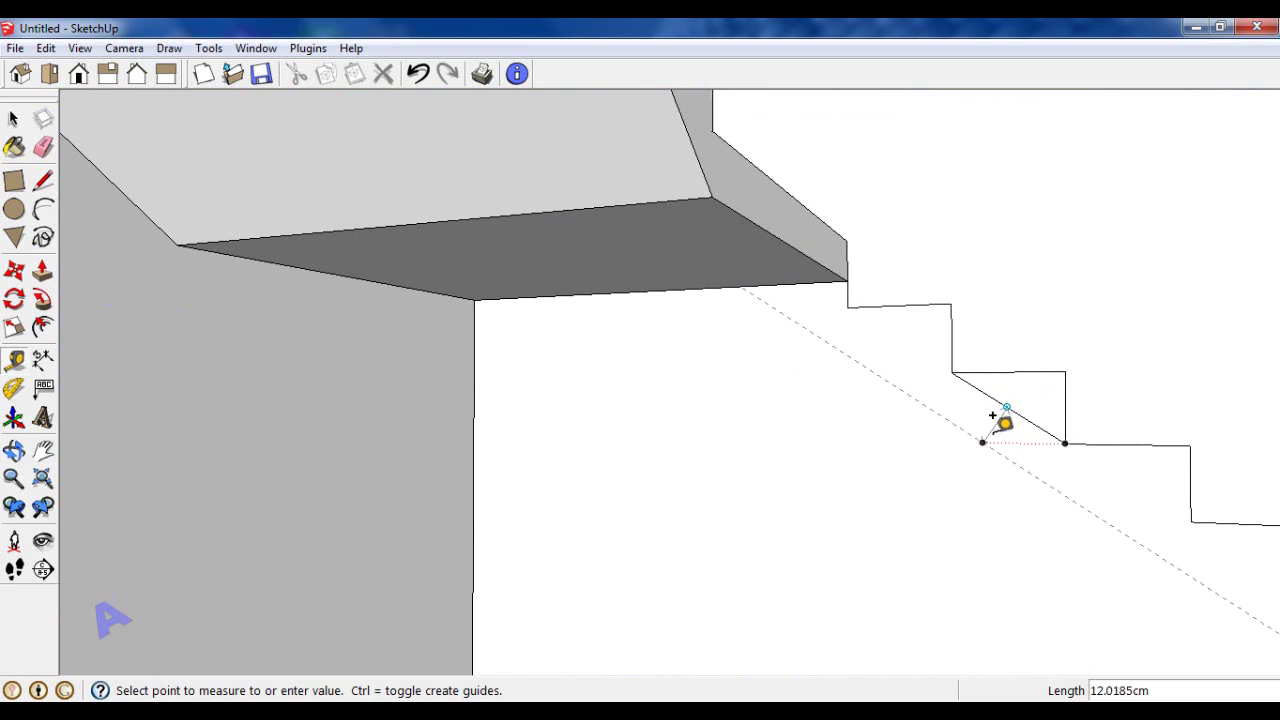
{"action": "scroll", "coordinate": [1003, 424], "scroll_direction": "down", "scroll_amount": 3}
{"action": "scroll", "coordinate": [872, 400], "scroll_direction": "down", "scroll_amount": 3}
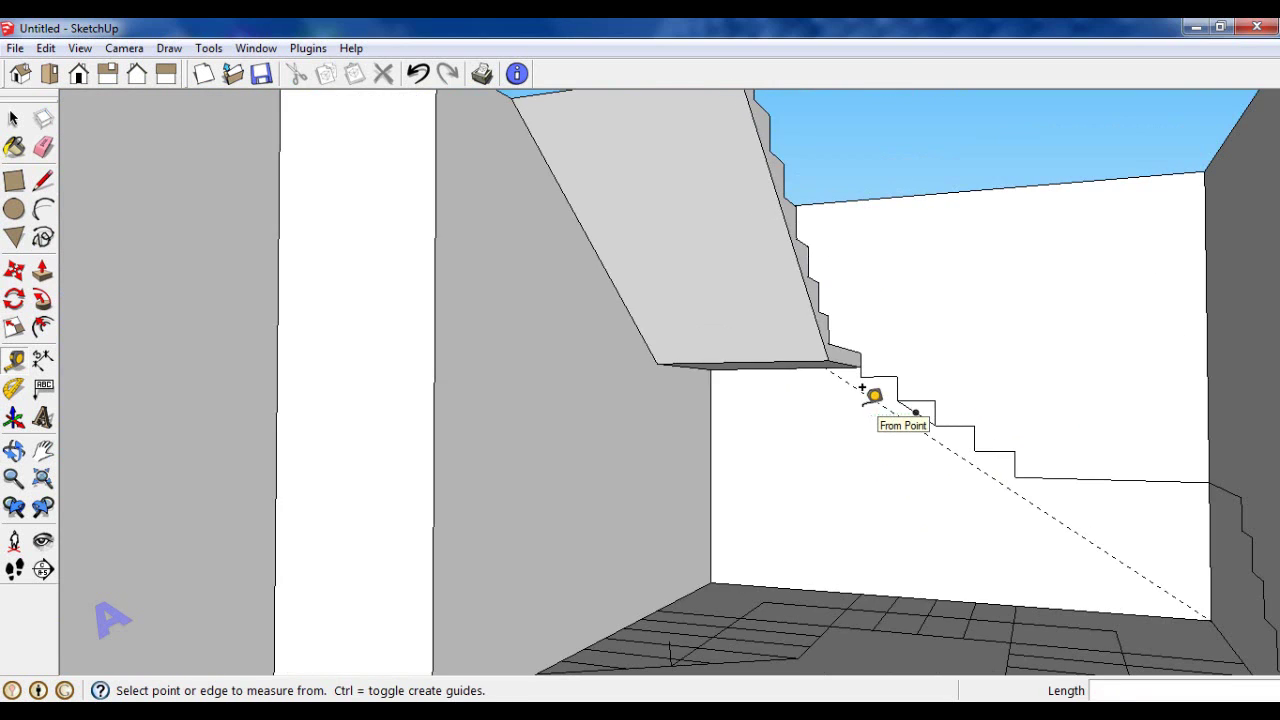
{"action": "middle_click_drag", "start_coordinate": [874, 394], "coordinate": [117, 183]}
{"action": "key", "text": "l"}
{"action": "left_click", "coordinate": [303, 137]}
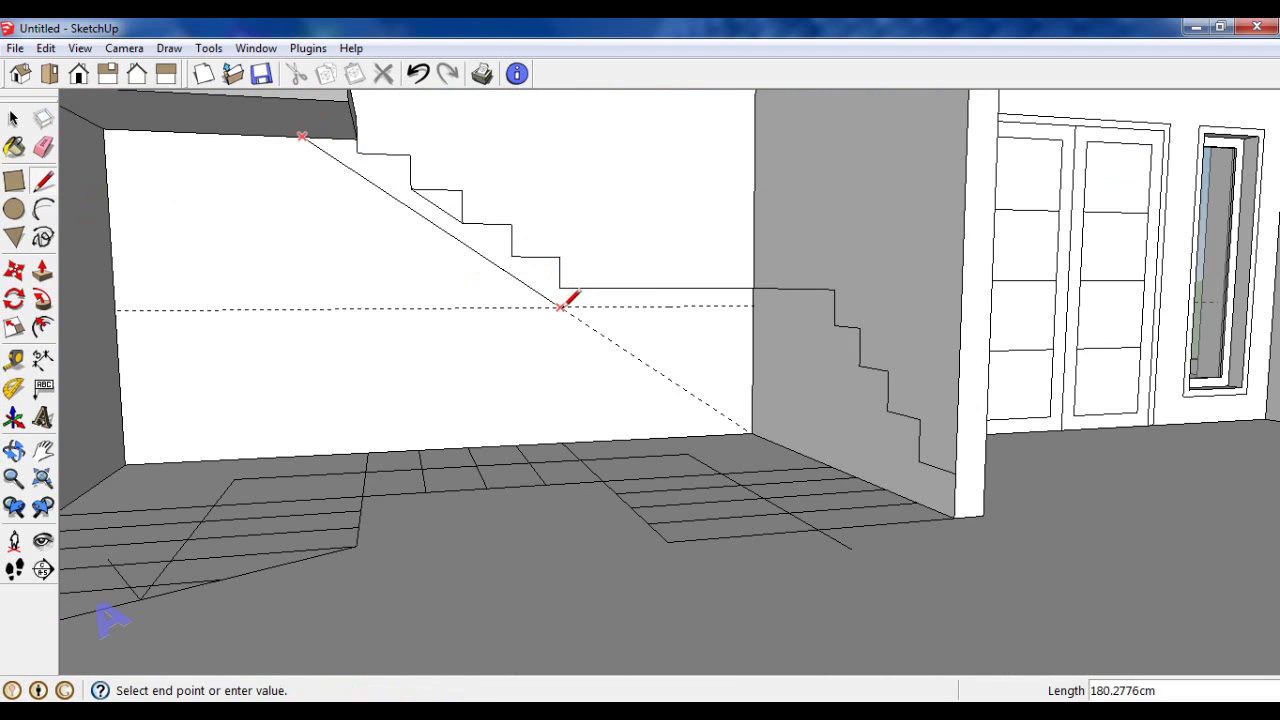
Step: Erase the guide lines and pull the upper stair profile out 121.3 cm into a solid flight
{"action": "left_click", "coordinate": [43, 148]}
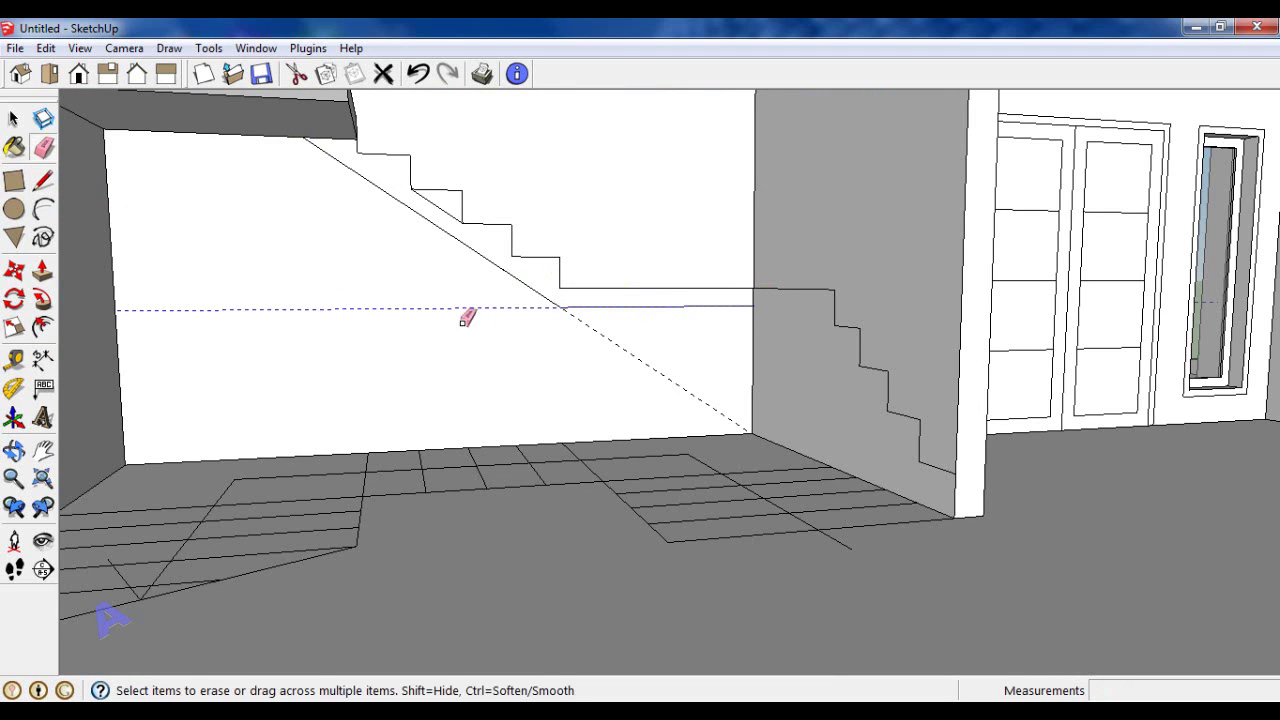
{"action": "middle_click_drag", "start_coordinate": [634, 371], "coordinate": [490, 250]}
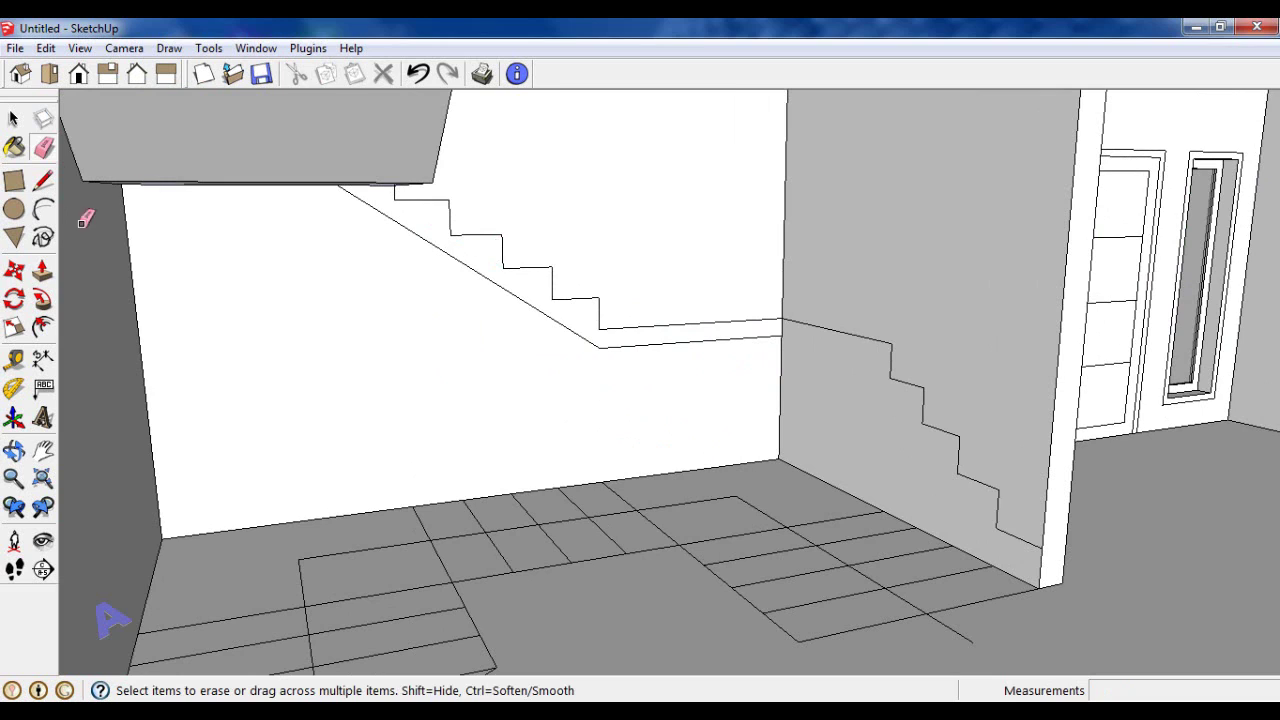
{"action": "key", "text": "p"}
{"action": "left_click_drag", "start_coordinate": [629, 340], "coordinate": [860, 357]}
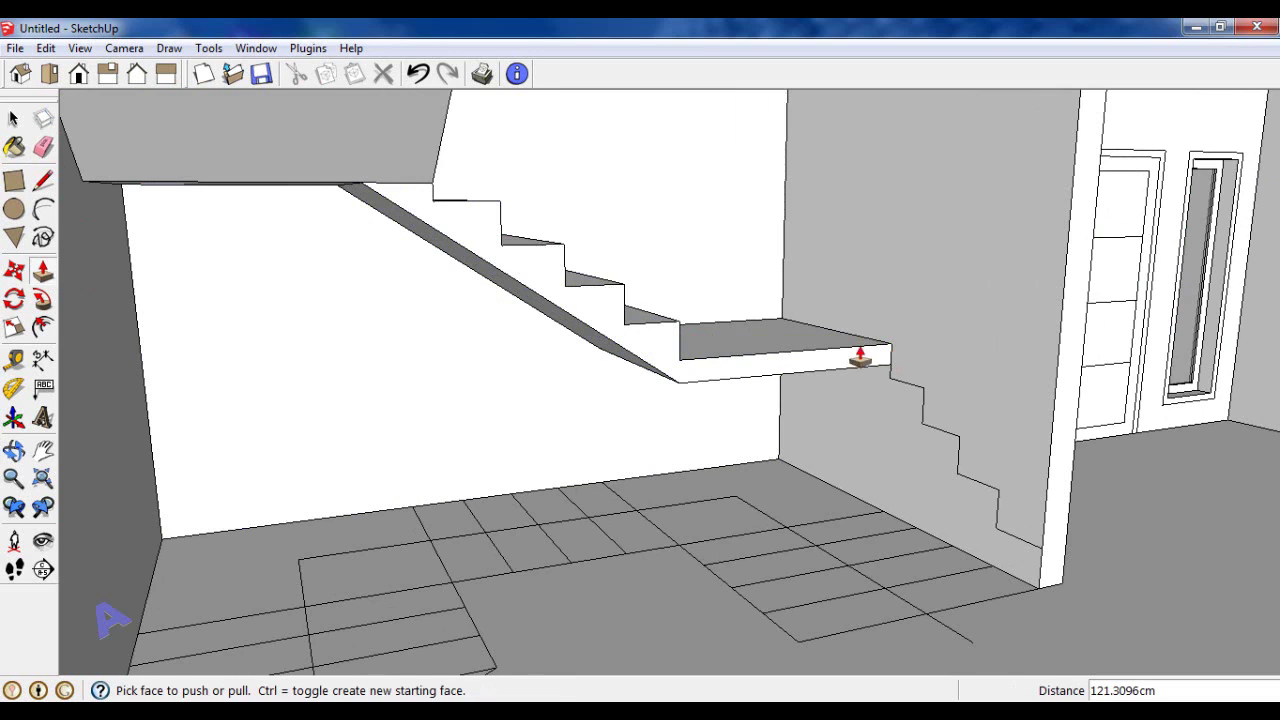
Step: Orbit to face the lower stair wall and start a line at the stair corner
{"action": "left_click", "coordinate": [13, 119]}
{"action": "middle_click_drag", "start_coordinate": [560, 380], "coordinate": [623, 406]}
{"action": "middle_click_drag", "start_coordinate": [844, 446], "coordinate": [892, 410]}
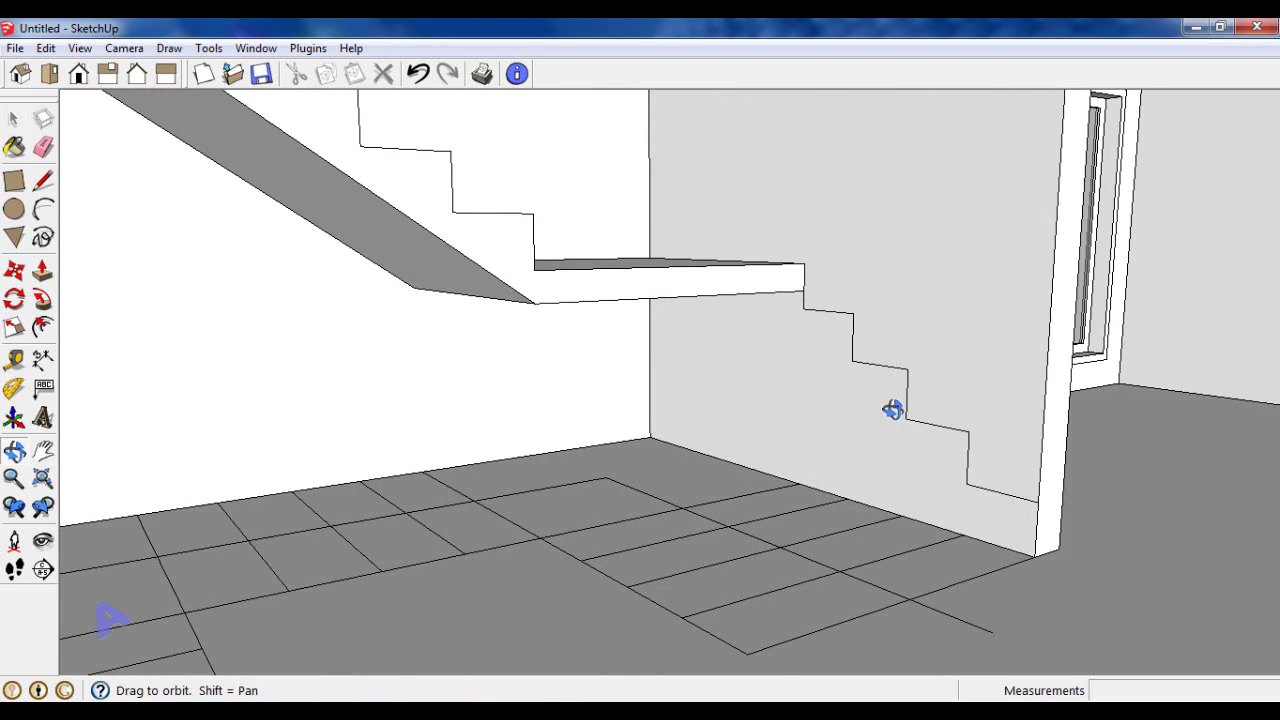
{"action": "left_click", "coordinate": [43, 181]}
{"action": "scroll", "coordinate": [923, 409], "scroll_direction": "up", "scroll_amount": 2}
{"action": "left_click", "coordinate": [838, 348]}
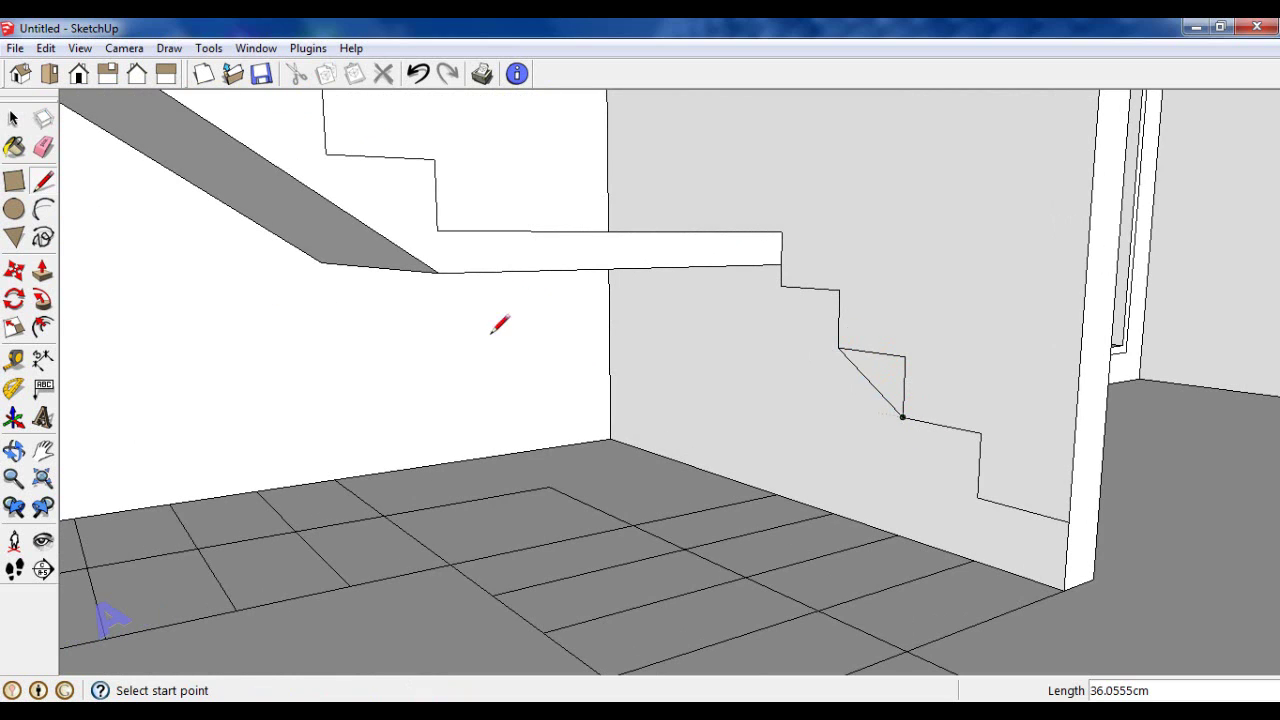
Step: Guide along the diagonal stair edge and draw the underside line from the landing slab corner to the floor
{"action": "left_click", "coordinate": [15, 360]}
{"action": "middle_click_drag", "start_coordinate": [700, 420], "coordinate": [923, 449]}
{"action": "scroll", "coordinate": [877, 366], "scroll_direction": "up", "scroll_amount": 3}
{"action": "left_click", "coordinate": [864, 361]}
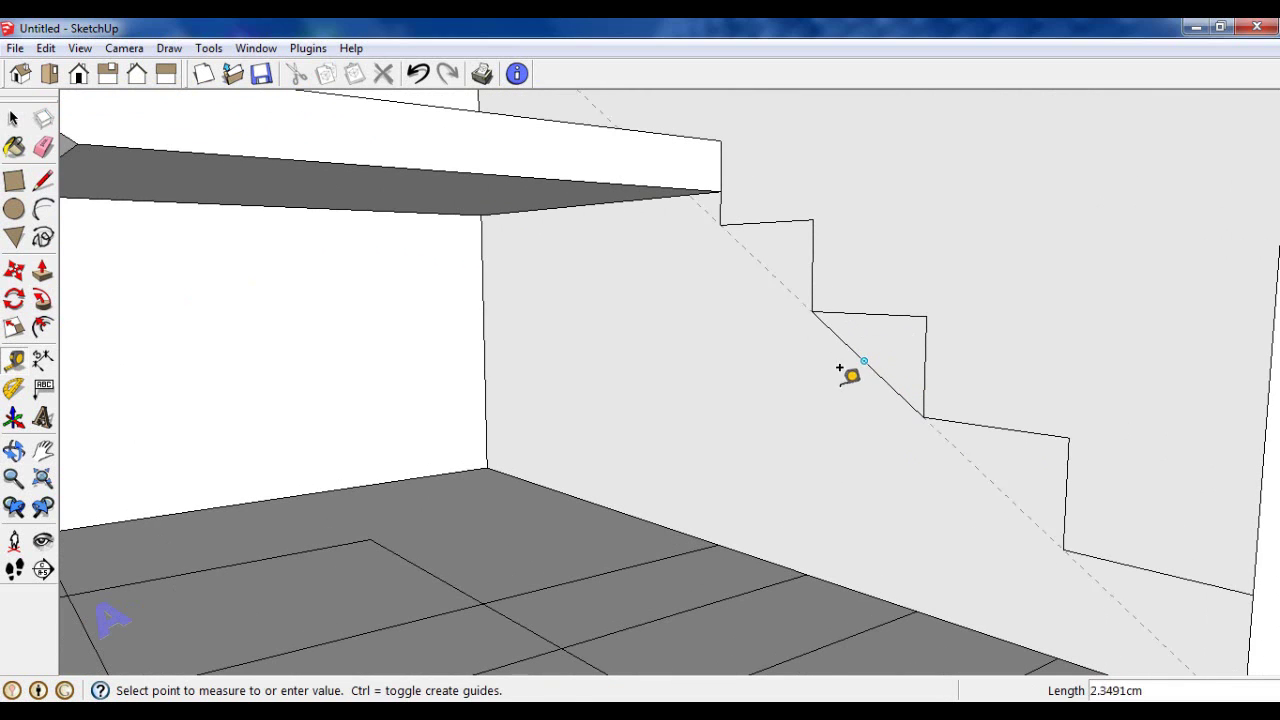
{"action": "key", "text": "l"}
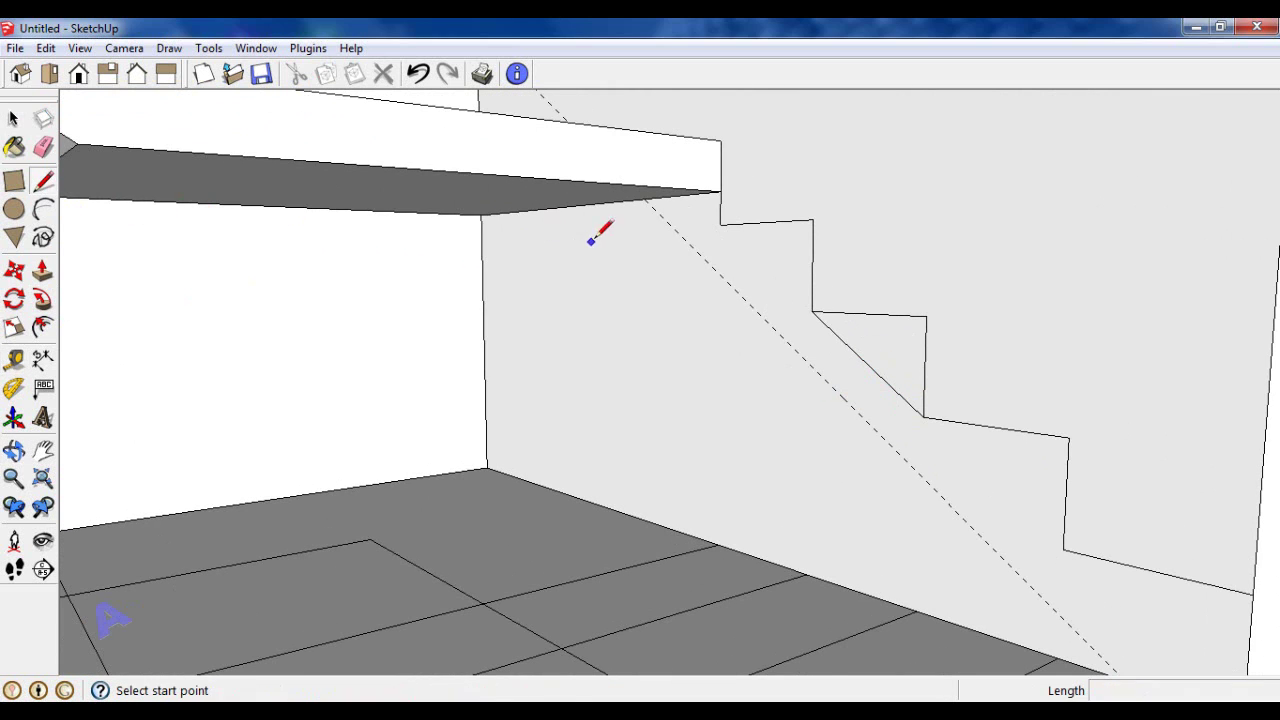
{"action": "left_click", "coordinate": [642, 194]}
{"action": "scroll", "coordinate": [700, 300], "scroll_direction": "down", "scroll_amount": 1}
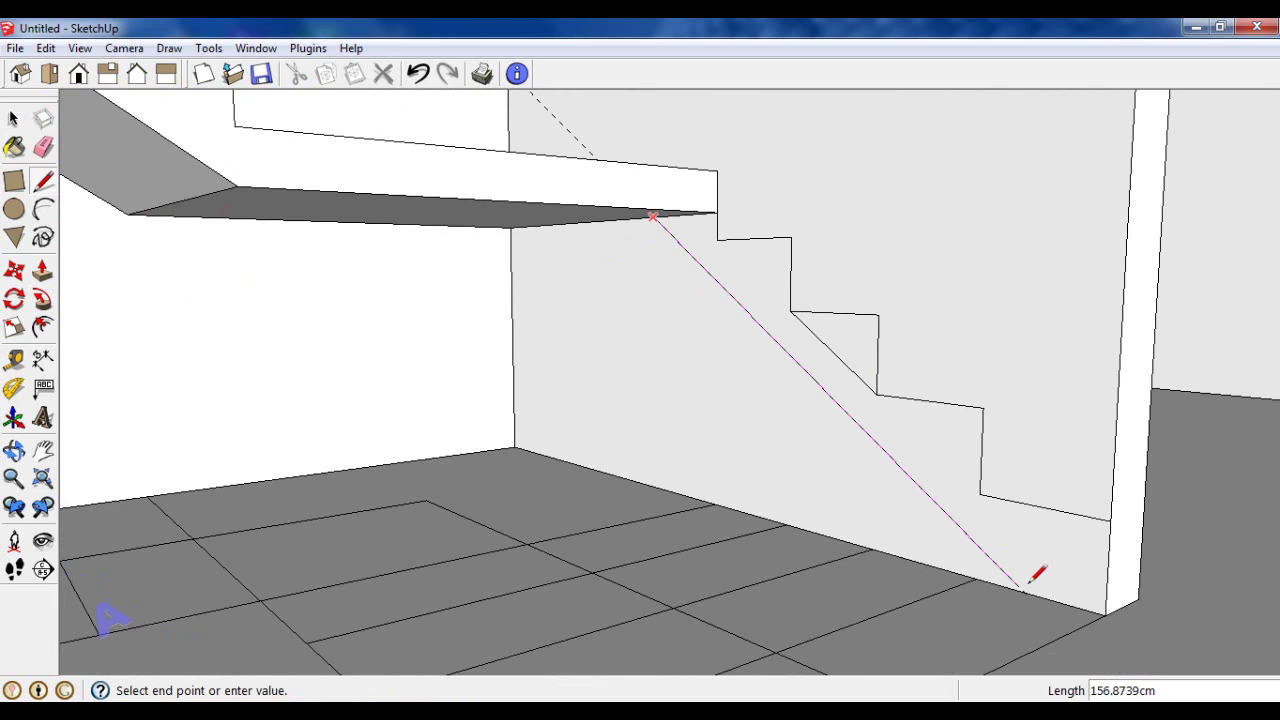
{"action": "left_click", "coordinate": [44, 148]}
{"action": "scroll", "coordinate": [544, 181], "scroll_direction": "down", "scroll_amount": 1}
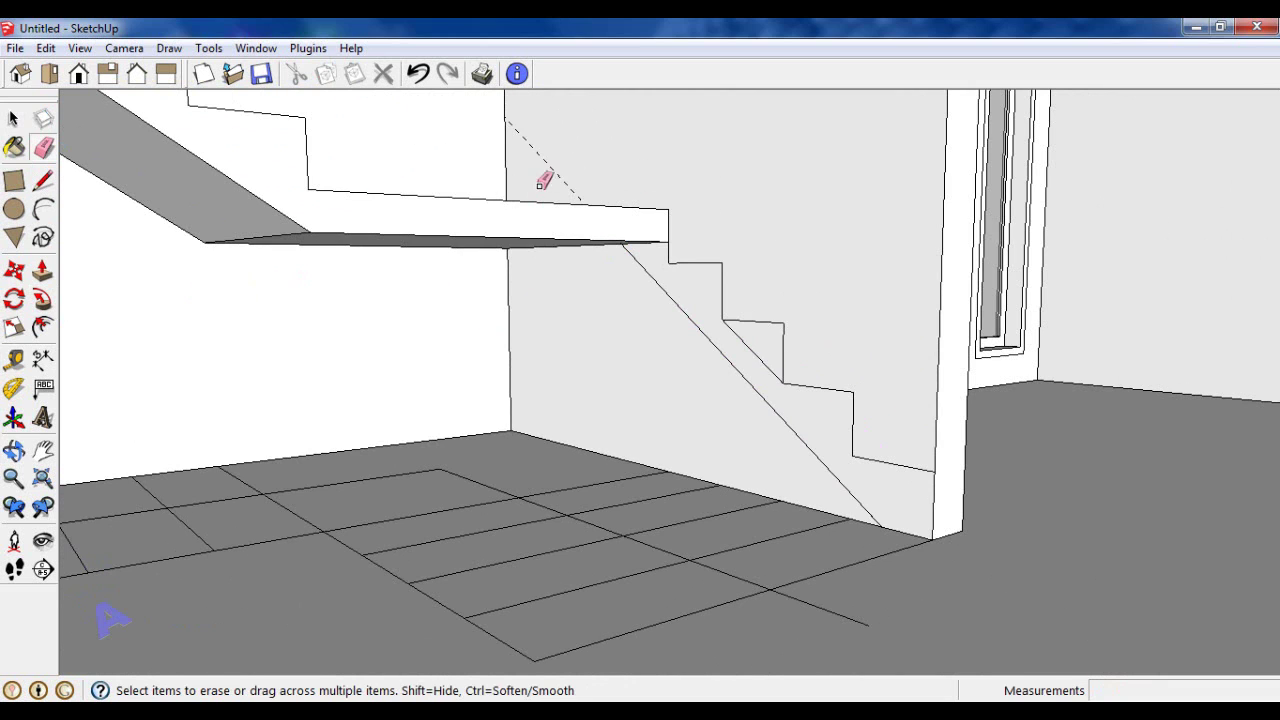
Step: Push the lower flight profile and the stringer side face out into solid steps
{"action": "left_click", "coordinate": [43, 272]}
{"action": "left_click_drag", "start_coordinate": [800, 423], "coordinate": [403, 251]}
{"action": "mouse_move", "coordinate": [351, 229]}
{"action": "middle_mouse_down"}
{"action": "mouse_move", "coordinate": [341, 290]}
{"action": "mouse_move", "coordinate": [408, 314]}
{"action": "middle_mouse_up"}
{"action": "left_click_drag", "start_coordinate": [408, 314], "coordinate": [290, 236]}
{"action": "mouse_move", "coordinate": [290, 236]}
{"action": "middle_mouse_down"}
{"action": "mouse_move", "coordinate": [518, 330]}
{"action": "mouse_move", "coordinate": [423, 289]}
{"action": "middle_mouse_up"}
{"action": "key", "text": "e"}
{"action": "scroll", "coordinate": [651, 323], "scroll_direction": "down", "scroll_amount": 2}
{"action": "scroll", "coordinate": [688, 450], "scroll_direction": "up", "scroll_amount": 1}
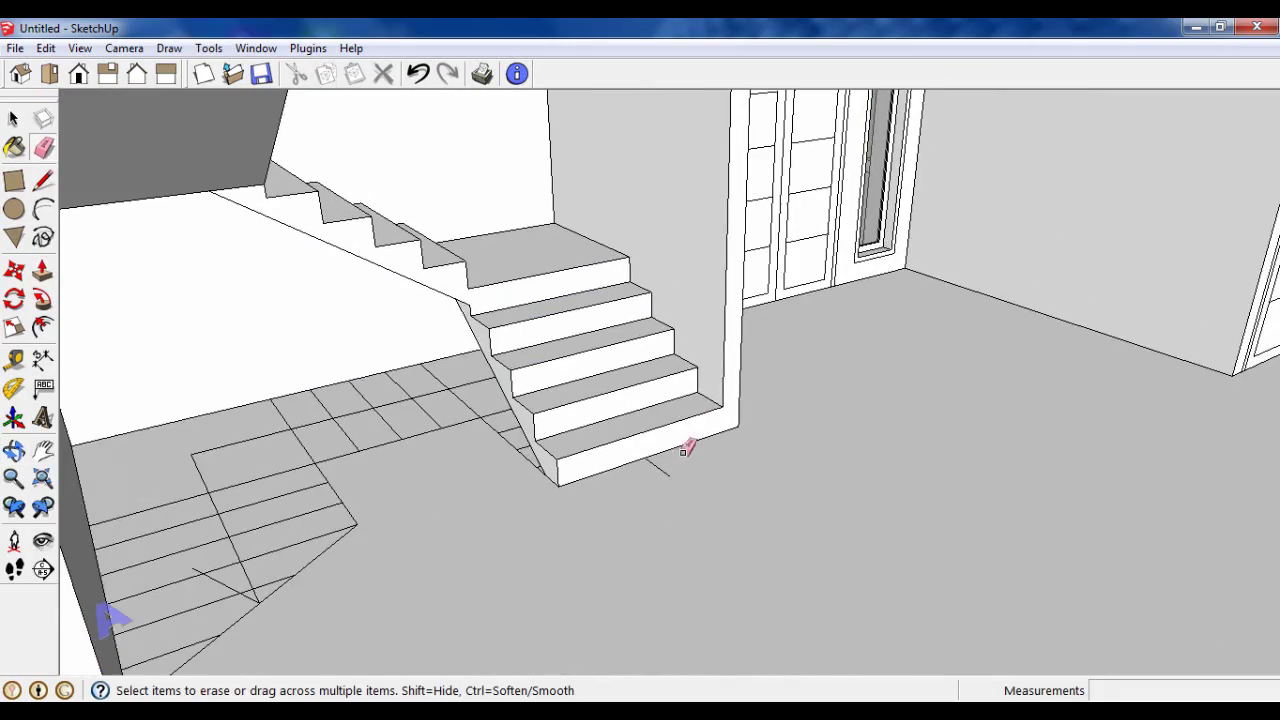
{"action": "scroll", "coordinate": [688, 450], "scroll_direction": "down", "scroll_amount": 2}
Step: Orbit and zoom over the staircase and landing, then out to the whole house
{"action": "middle_click_drag", "start_coordinate": [765, 500], "coordinate": [466, 529]}
{"action": "scroll", "coordinate": [394, 240], "scroll_direction": "up", "scroll_amount": 3}
{"action": "mouse_move", "coordinate": [394, 240]}
{"action": "middle_mouse_down"}
{"action": "mouse_move", "coordinate": [491, 171]}
{"action": "mouse_move", "coordinate": [386, 349]}
{"action": "mouse_move", "coordinate": [347, 249]}
{"action": "middle_mouse_up"}
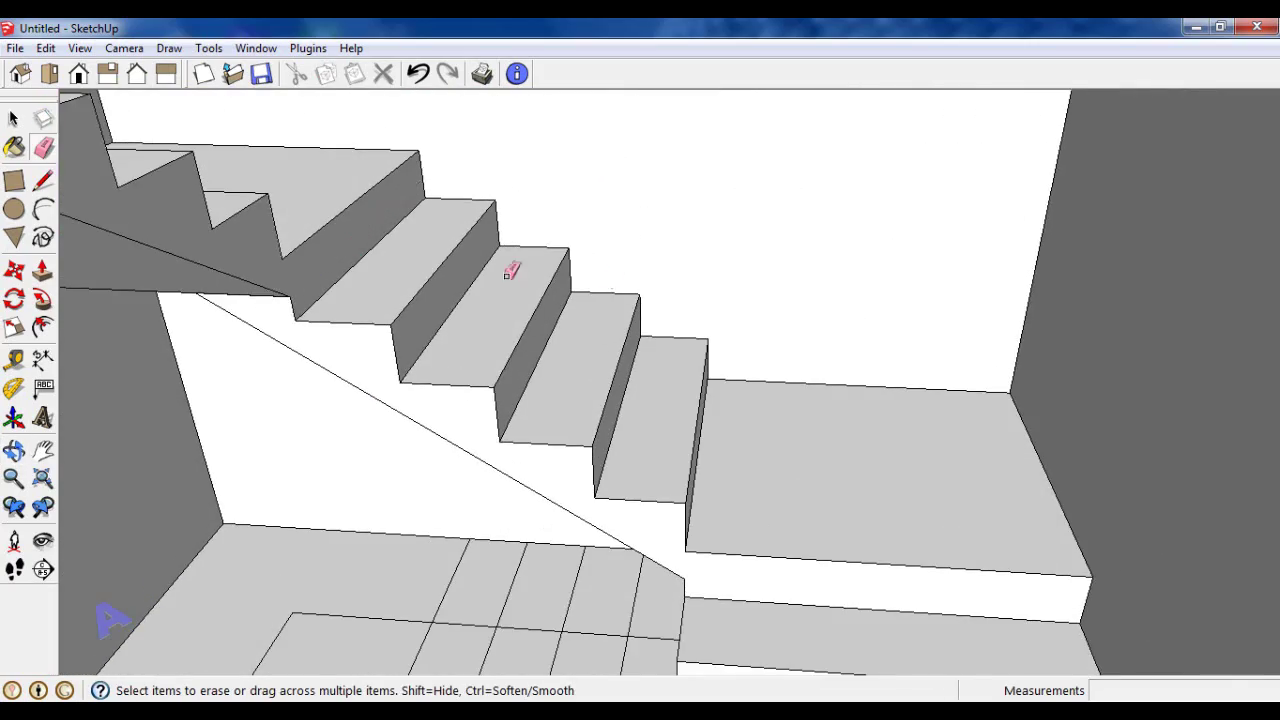
{"action": "scroll", "coordinate": [511, 271], "scroll_direction": "down", "scroll_amount": 3}
{"action": "mouse_move", "coordinate": [511, 271]}
{"action": "middle_mouse_down"}
{"action": "mouse_move", "coordinate": [594, 374]}
{"action": "mouse_move", "coordinate": [563, 449]}
{"action": "mouse_move", "coordinate": [631, 380]}
{"action": "middle_mouse_up"}
{"action": "scroll", "coordinate": [673, 477], "scroll_direction": "up", "scroll_amount": 3}
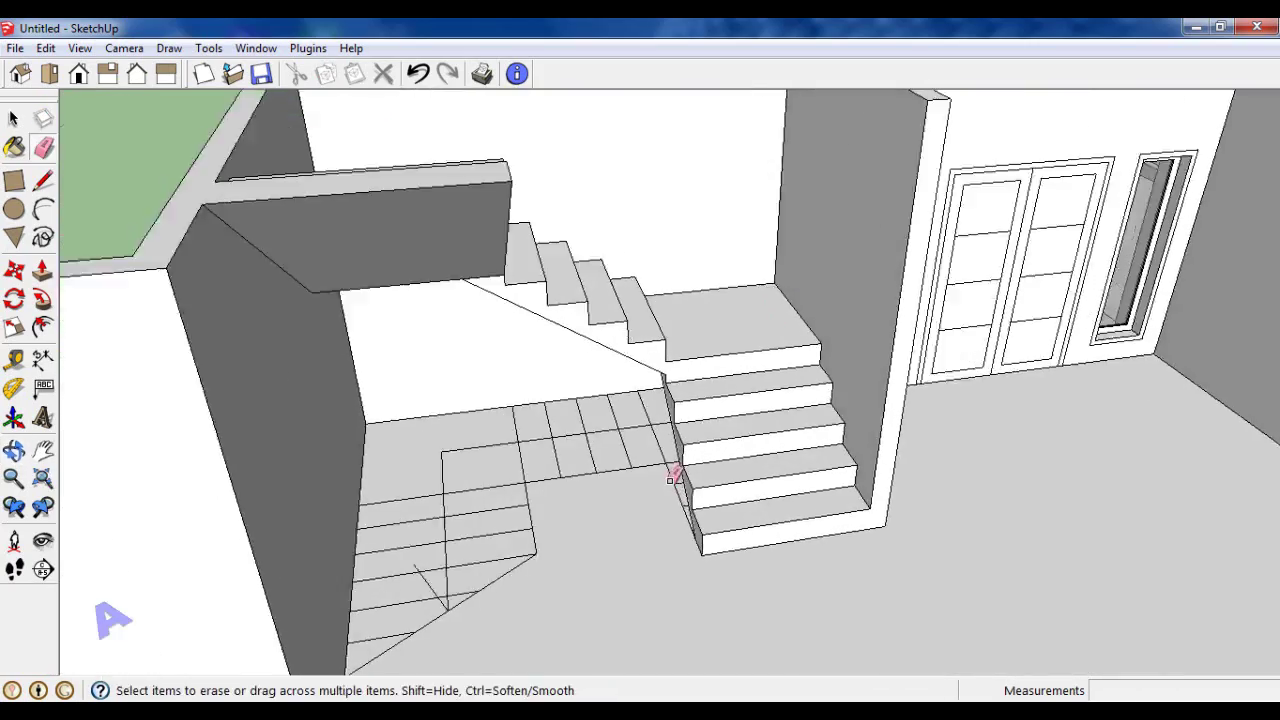
{"action": "scroll", "coordinate": [673, 478], "scroll_direction": "up", "scroll_amount": 2}
{"action": "scroll", "coordinate": [709, 486], "scroll_direction": "up", "scroll_amount": 3}
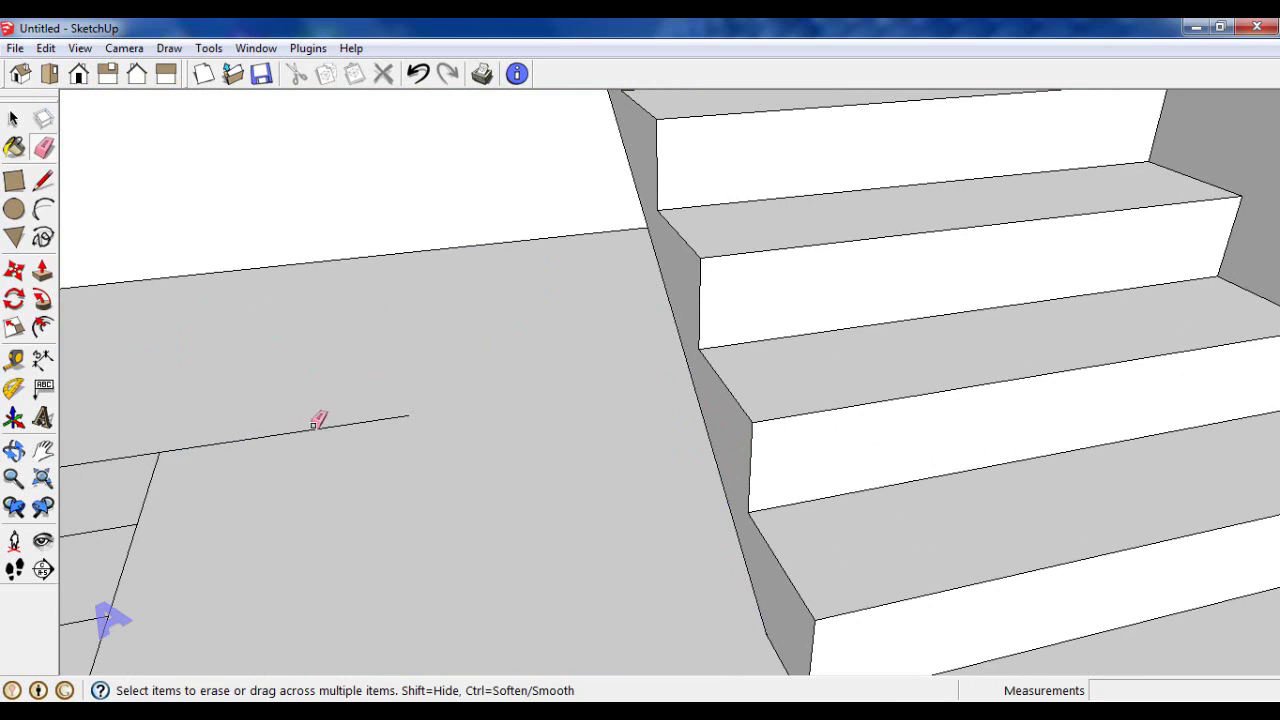
{"action": "scroll", "coordinate": [318, 420], "scroll_direction": "down", "scroll_amount": 3}
{"action": "scroll", "coordinate": [321, 400], "scroll_direction": "down", "scroll_amount": 3}
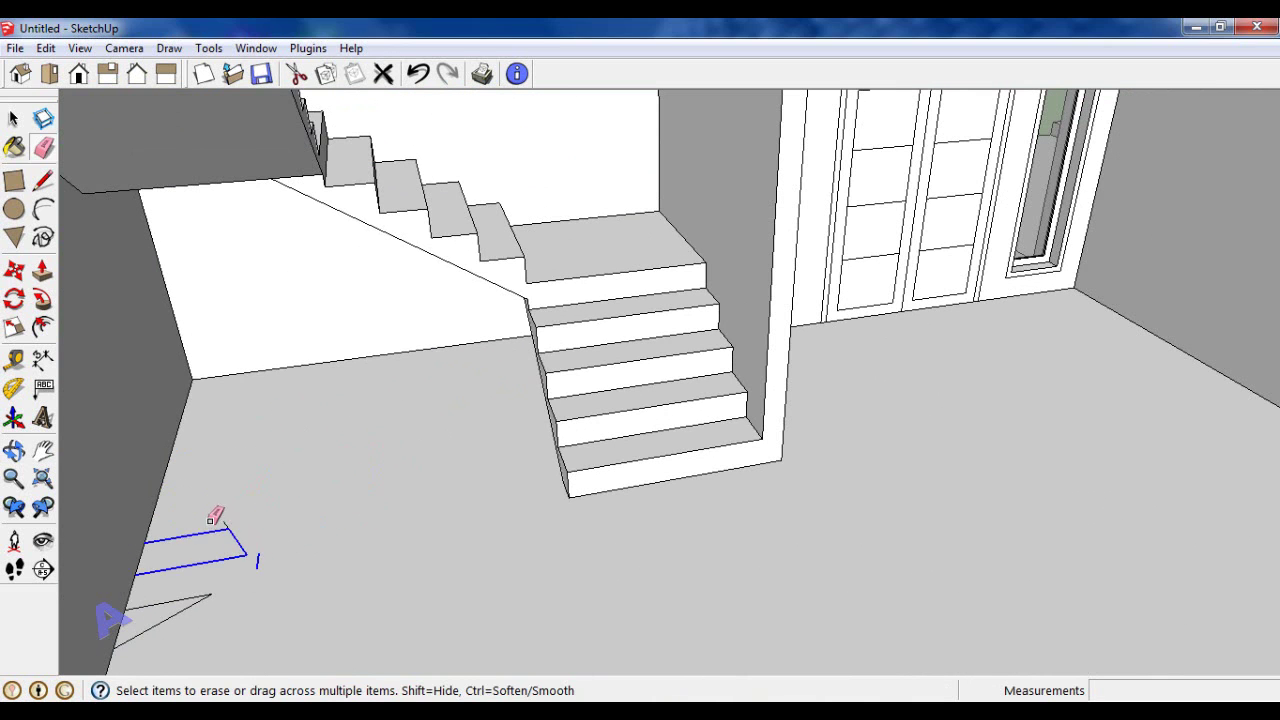
{"action": "scroll", "coordinate": [391, 507], "scroll_direction": "down", "scroll_amount": 8}
{"action": "middle_click_drag", "start_coordinate": [391, 507], "coordinate": [580, 529]}
{"action": "scroll", "coordinate": [686, 491], "scroll_direction": "down", "scroll_amount": 3}
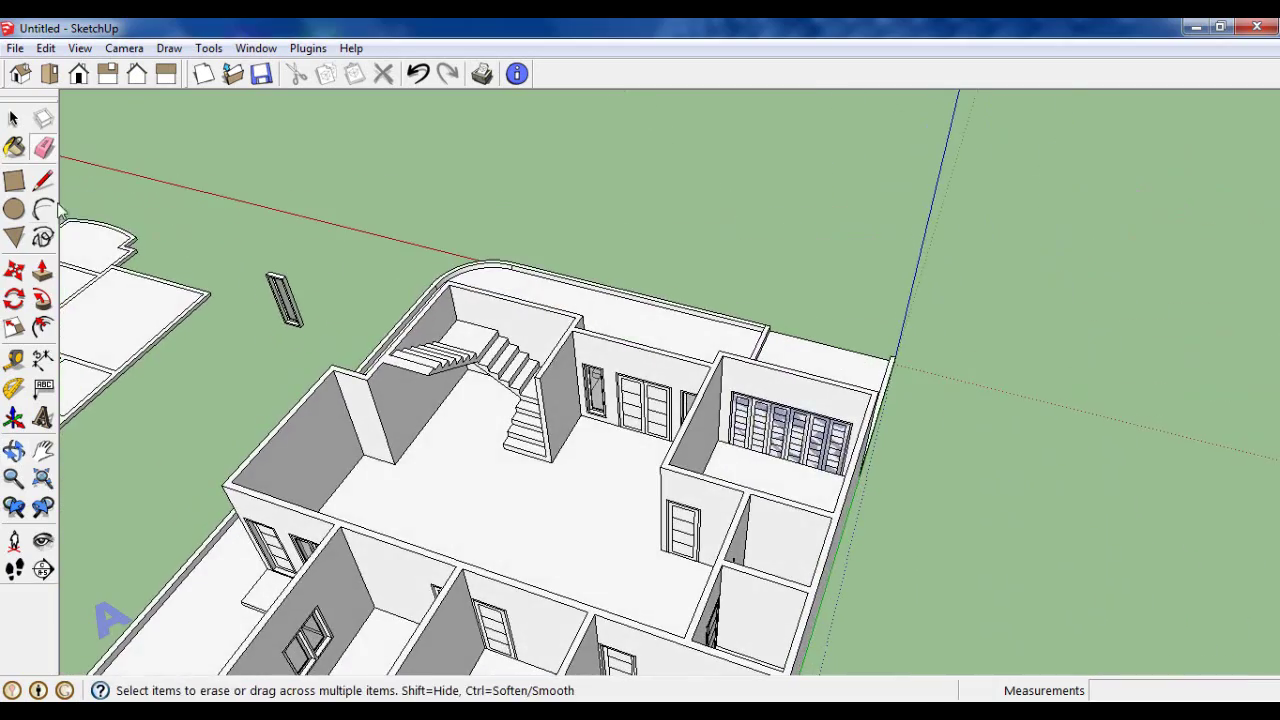
{"action": "scroll", "coordinate": [800, 335], "scroll_direction": "up", "scroll_amount": 2}
Step: Orbit around the house to view it from the opposite side and over the interior
{"action": "key", "text": "space"}
{"action": "mouse_move", "coordinate": [800, 335]}
{"action": "middle_mouse_down"}
{"action": "mouse_move", "coordinate": [646, 420]}
{"action": "mouse_move", "coordinate": [720, 420]}
{"action": "mouse_move", "coordinate": [477, 406]}
{"action": "mouse_move", "coordinate": [652, 377]}
{"action": "middle_mouse_up"}
{"action": "scroll", "coordinate": [849, 417], "scroll_direction": "up", "scroll_amount": 3}
{"action": "mouse_move", "coordinate": [849, 417]}
{"action": "middle_mouse_down"}
{"action": "mouse_move", "coordinate": [766, 554]}
{"action": "mouse_move", "coordinate": [440, 540]}
{"action": "mouse_move", "coordinate": [200, 511]}
{"action": "mouse_move", "coordinate": [663, 400]}
{"action": "mouse_move", "coordinate": [663, 337]}
{"action": "mouse_move", "coordinate": [795, 348]}
{"action": "mouse_move", "coordinate": [760, 357]}
{"action": "middle_mouse_up"}
{"action": "scroll", "coordinate": [800, 345], "scroll_direction": "down", "scroll_amount": 3}
{"action": "scroll", "coordinate": [829, 342], "scroll_direction": "up", "scroll_amount": 2}
{"action": "scroll", "coordinate": [760, 357], "scroll_direction": "up", "scroll_amount": 2}
{"action": "scroll", "coordinate": [966, 368], "scroll_direction": "up", "scroll_amount": 2}
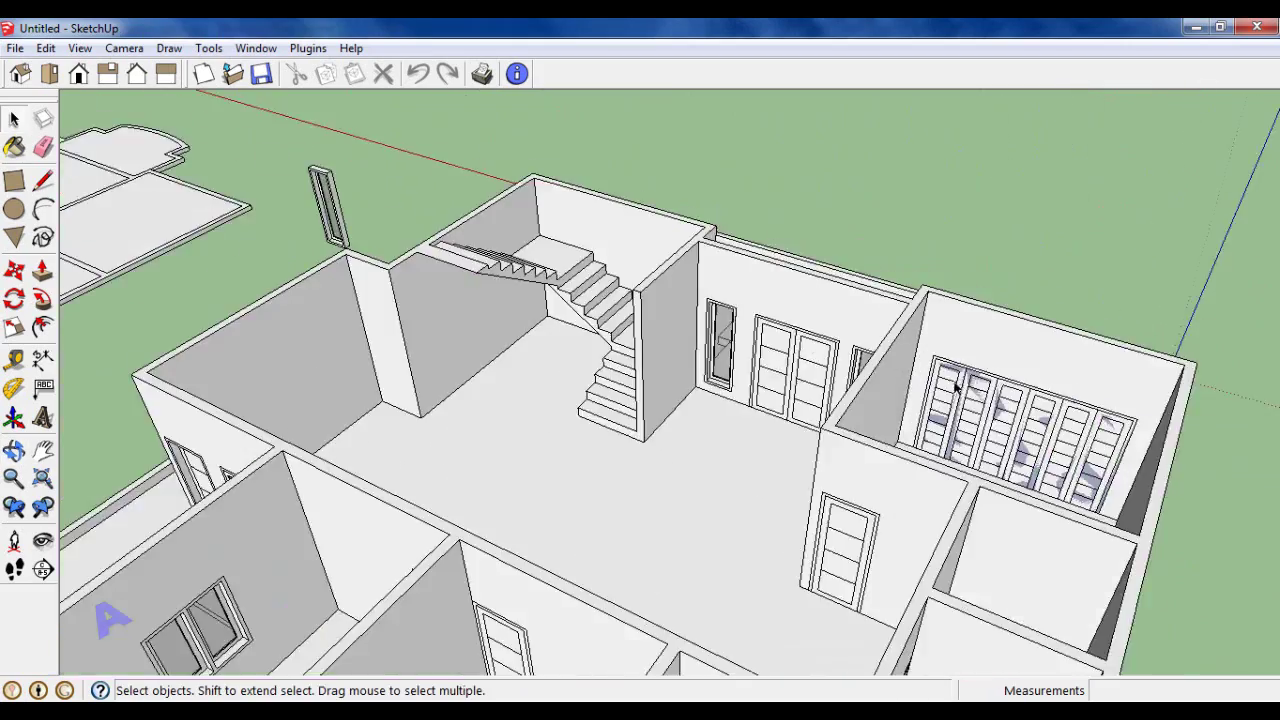
{"action": "scroll", "coordinate": [966, 368], "scroll_direction": "up", "scroll_amount": 3}
{"action": "scroll", "coordinate": [970, 345], "scroll_direction": "down", "scroll_amount": 2}
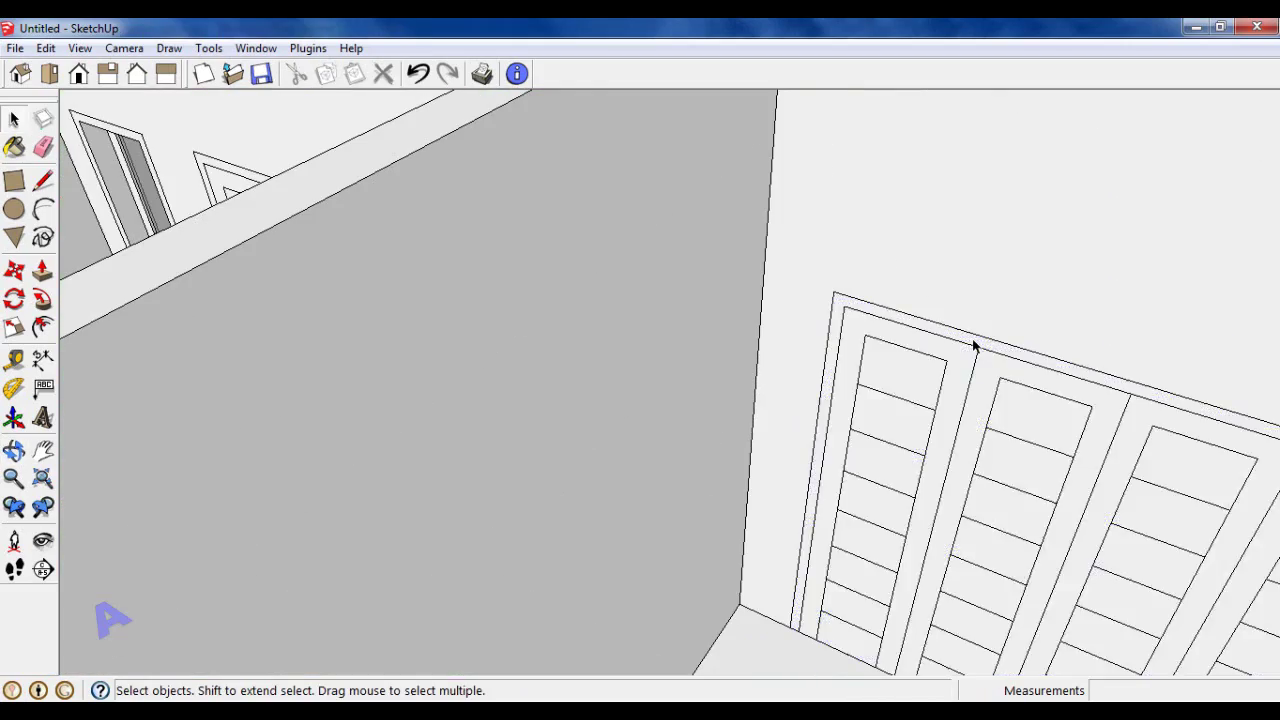
{"action": "scroll", "coordinate": [998, 350], "scroll_direction": "down", "scroll_amount": 3}
{"action": "scroll", "coordinate": [998, 350], "scroll_direction": "down", "scroll_amount": 3}
{"action": "middle_click_drag", "start_coordinate": [939, 588], "coordinate": [953, 534]}
{"action": "scroll", "coordinate": [953, 534], "scroll_direction": "up", "scroll_amount": 3}
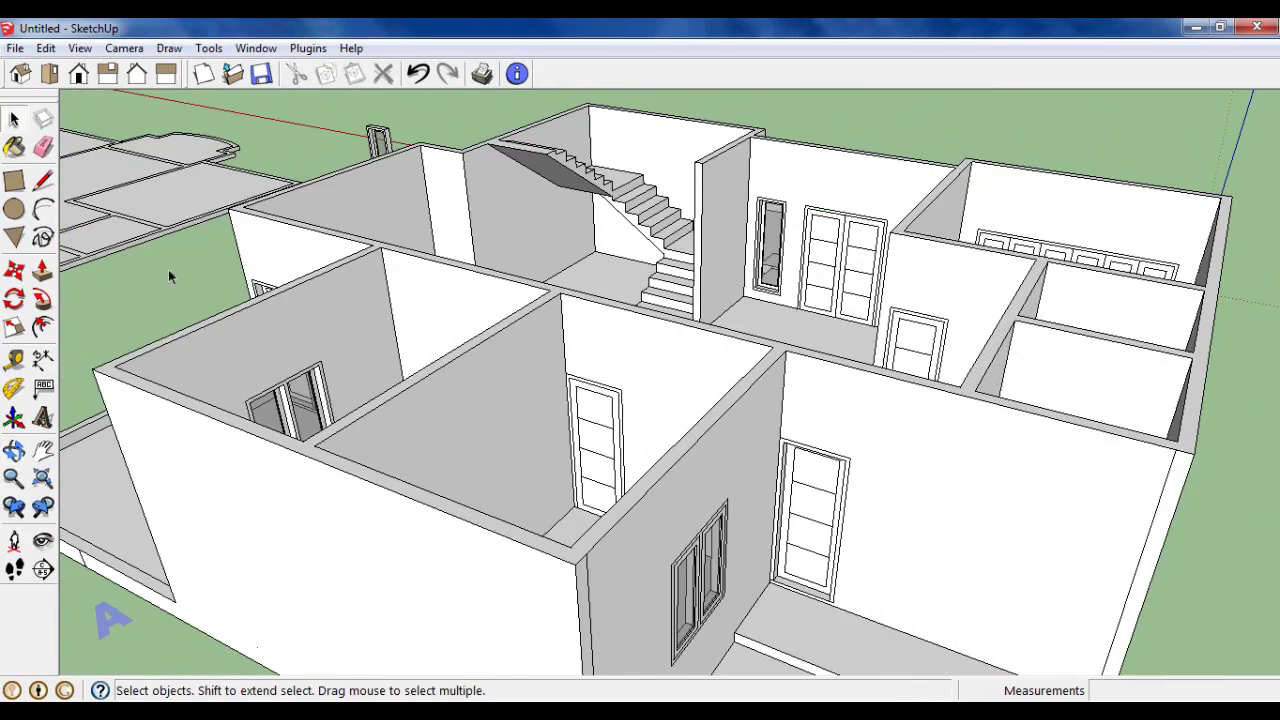
Step: Place tape-measure guides 220 cm up the wall and 30 cm from the door edge
{"action": "scroll", "coordinate": [836, 622], "scroll_direction": "up", "scroll_amount": 2}
{"action": "left_click", "coordinate": [874, 604]}
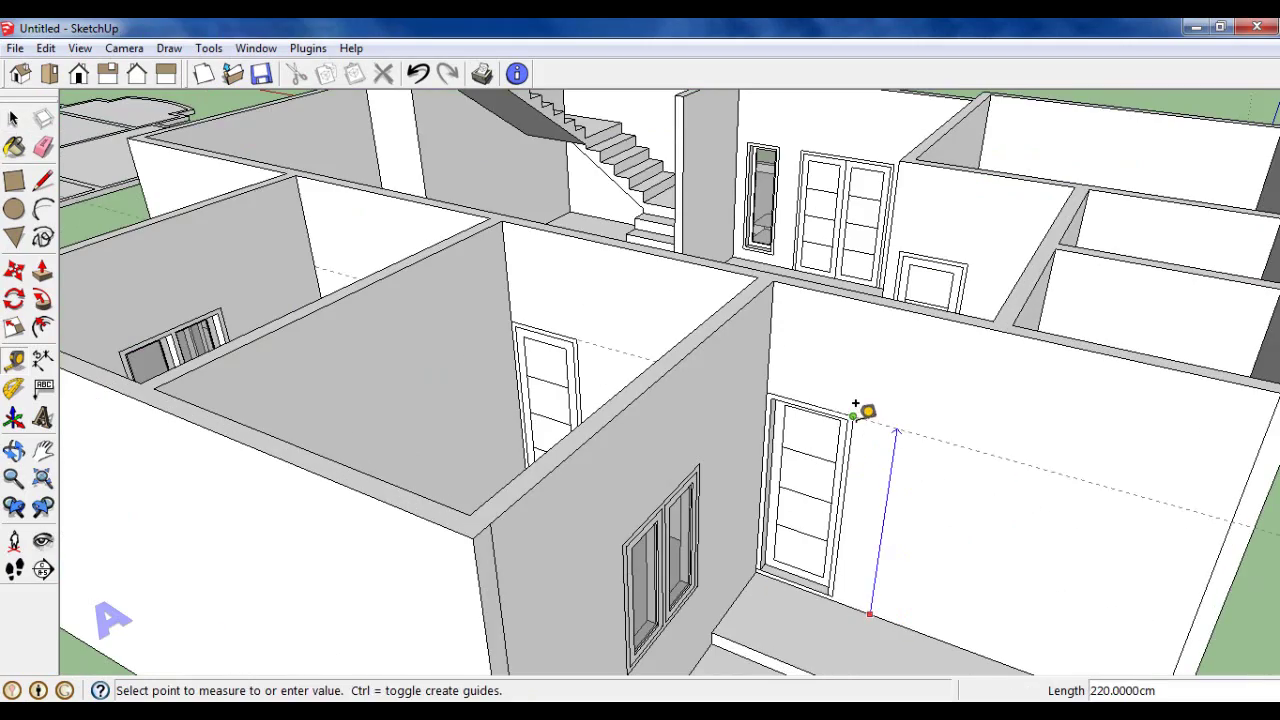
{"action": "left_click", "coordinate": [863, 409]}
{"action": "scroll", "coordinate": [926, 446], "scroll_direction": "down", "scroll_amount": 1}
{"action": "scroll", "coordinate": [882, 350], "scroll_direction": "up", "scroll_amount": 3}
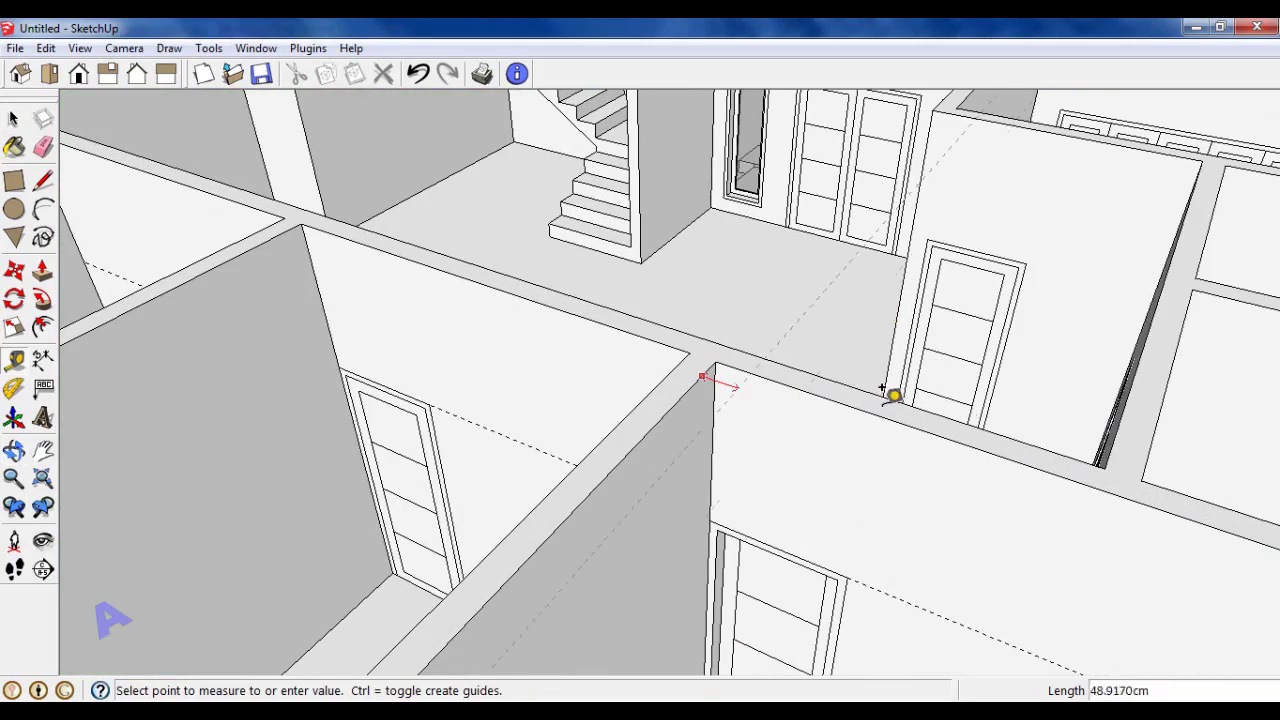
{"action": "left_click", "coordinate": [1105, 460]}
{"action": "scroll", "coordinate": [1000, 414], "scroll_direction": "down", "scroll_amount": 5}
{"action": "middle_click_drag", "start_coordinate": [1000, 414], "coordinate": [1080, 386]}
{"action": "scroll", "coordinate": [1051, 371], "scroll_direction": "up", "scroll_amount": 3}
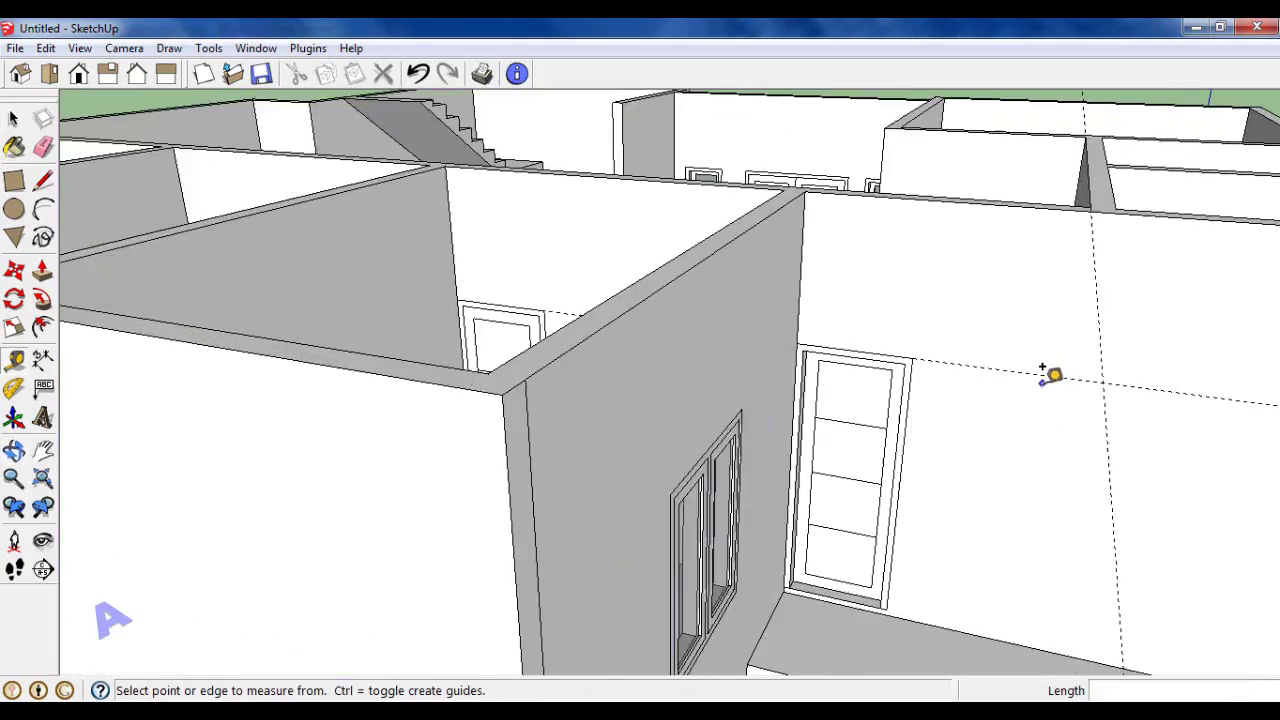
{"action": "scroll", "coordinate": [1062, 375], "scroll_direction": "up", "scroll_amount": 3}
{"action": "type", "text": "30"}
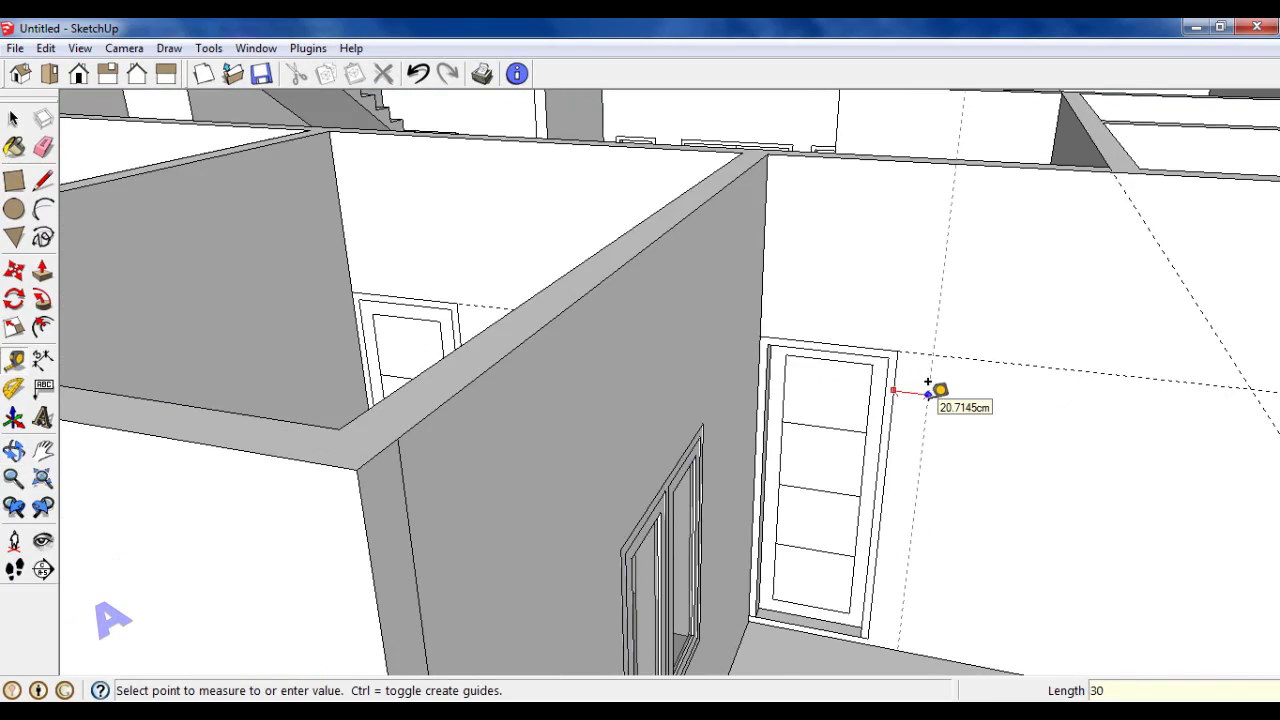
{"action": "key", "text": "Return"}
{"action": "scroll", "coordinate": [1008, 366], "scroll_direction": "down", "scroll_amount": 4}
{"action": "scroll", "coordinate": [991, 380], "scroll_direction": "down", "scroll_amount": 3}
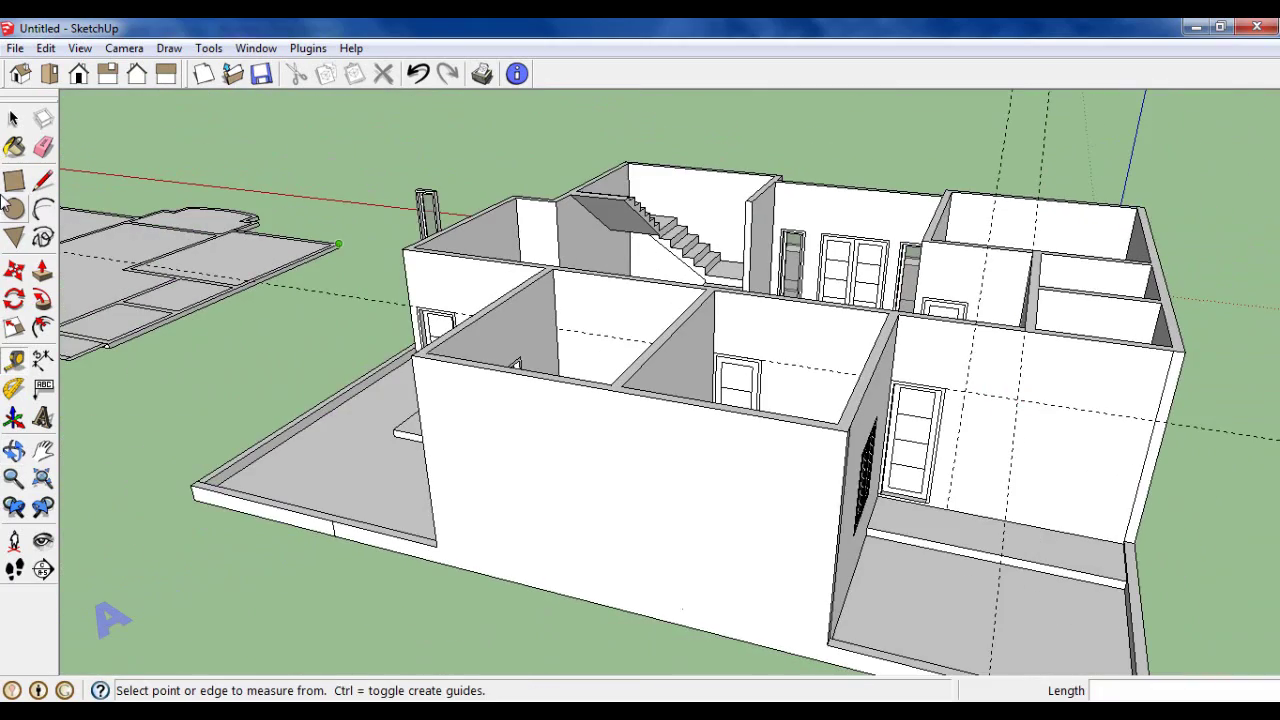
Step: Move the loose narrow window onto the wall beside the door
{"action": "middle_click_drag", "start_coordinate": [138, 168], "coordinate": [370, 230]}
{"action": "scroll", "coordinate": [381, 197], "scroll_direction": "up", "scroll_amount": 5}
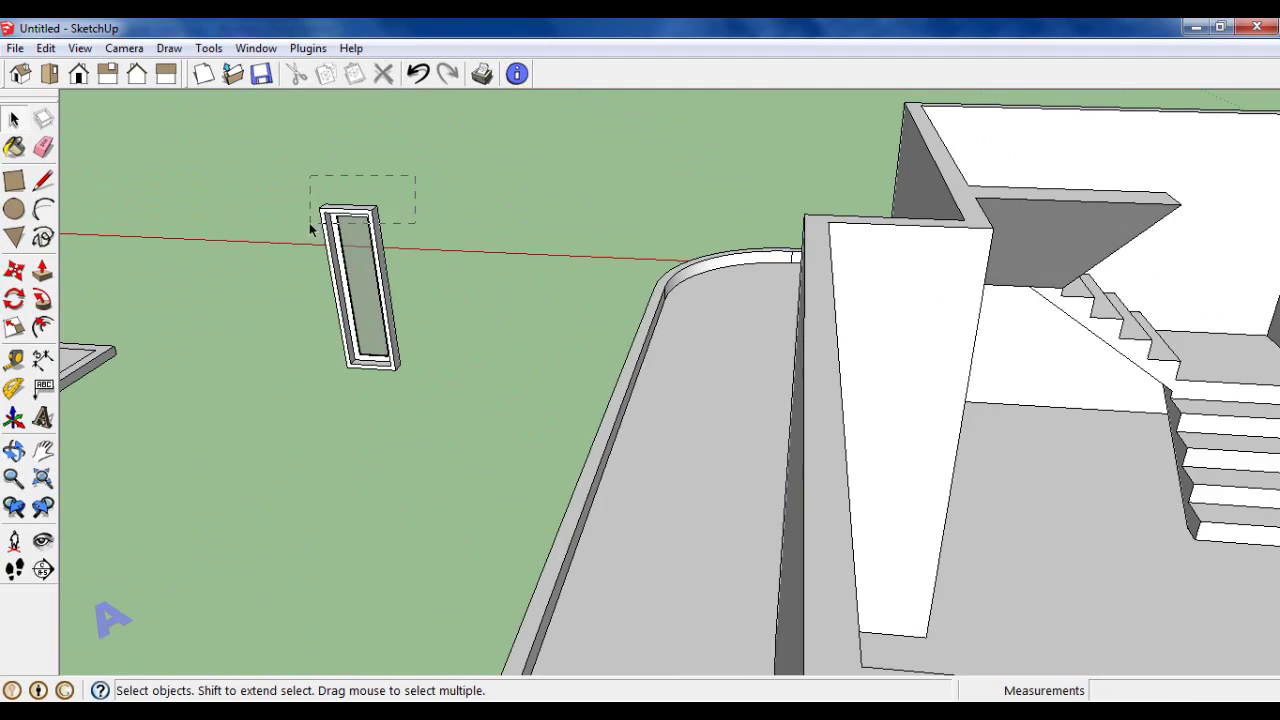
{"action": "left_click", "coordinate": [15, 270]}
{"action": "scroll", "coordinate": [337, 206], "scroll_direction": "up", "scroll_amount": 1}
{"action": "scroll", "coordinate": [325, 208], "scroll_direction": "up", "scroll_amount": 1}
{"action": "scroll", "coordinate": [230, 220], "scroll_direction": "down", "scroll_amount": 1}
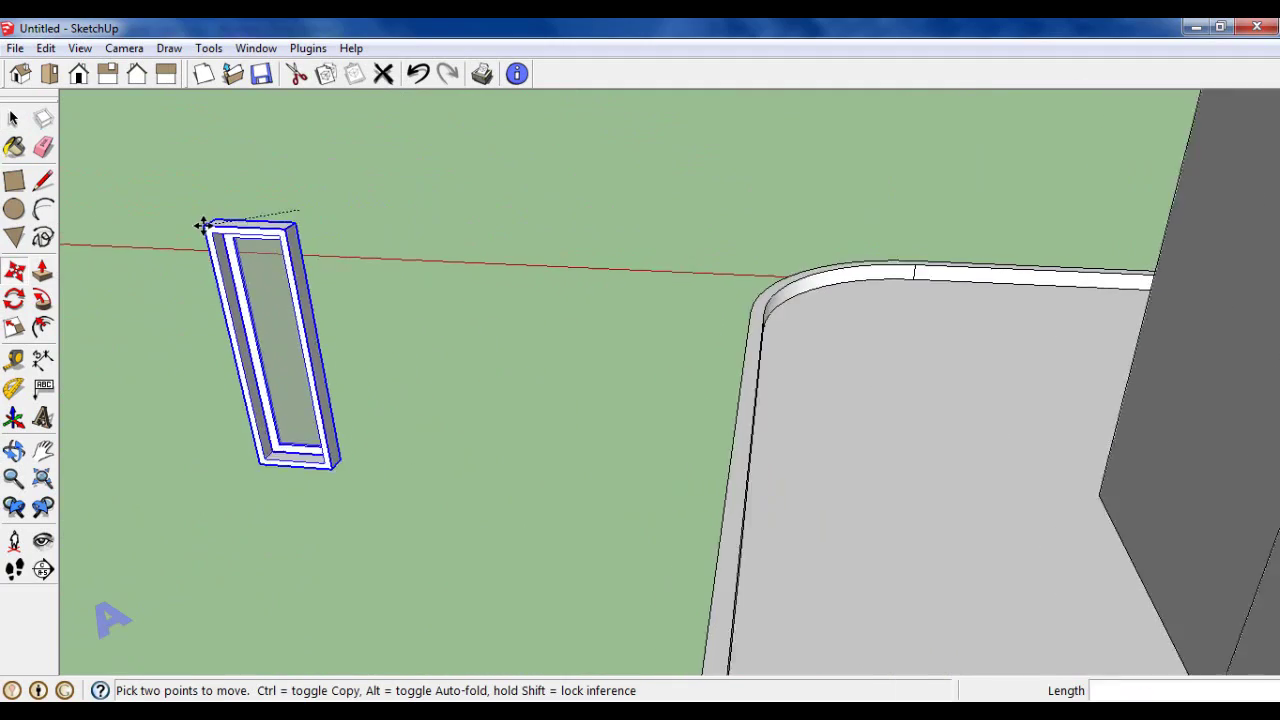
{"action": "scroll", "coordinate": [208, 228], "scroll_direction": "down", "scroll_amount": 3}
{"action": "scroll", "coordinate": [814, 428], "scroll_direction": "down", "scroll_amount": 2}
{"action": "middle_click_drag", "start_coordinate": [814, 428], "coordinate": [686, 423]}
{"action": "scroll", "coordinate": [1000, 497], "scroll_direction": "up", "scroll_amount": 2}
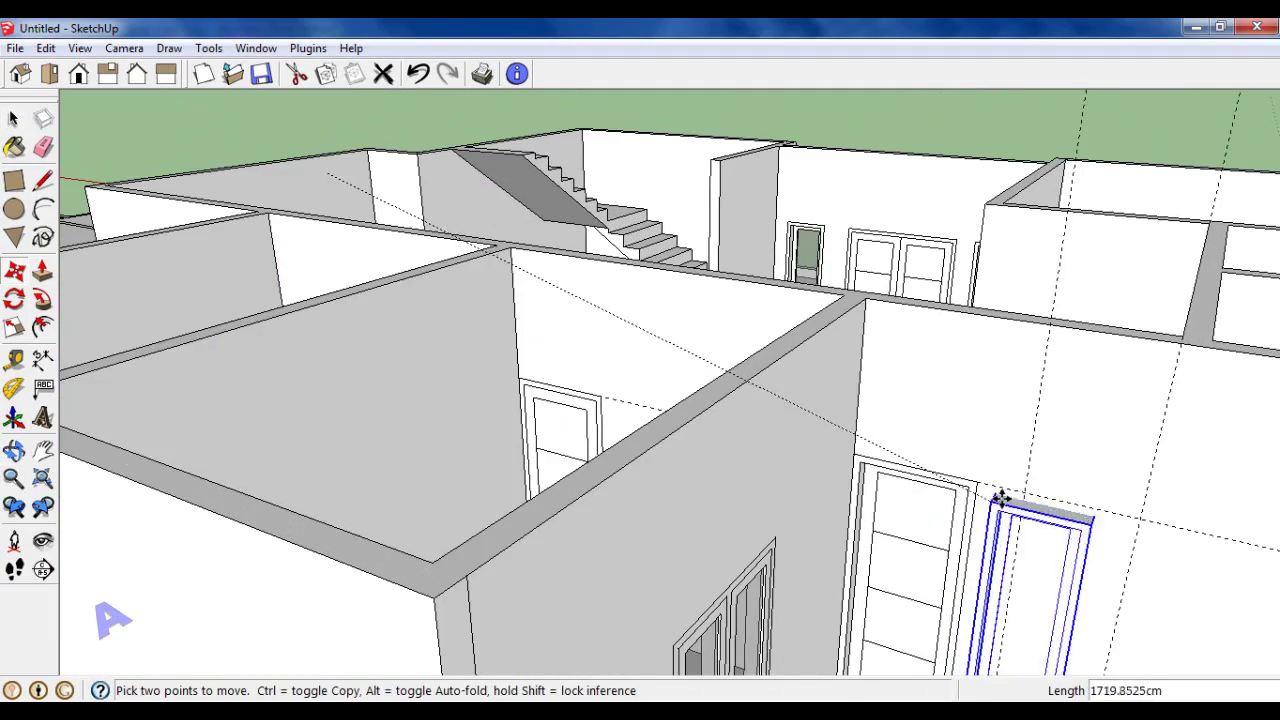
{"action": "mouse_move", "coordinate": [1021, 460]}
{"action": "middle_mouse_down"}
{"action": "mouse_move", "coordinate": [1063, 334]}
{"action": "mouse_move", "coordinate": [1057, 283]}
{"action": "middle_mouse_up"}
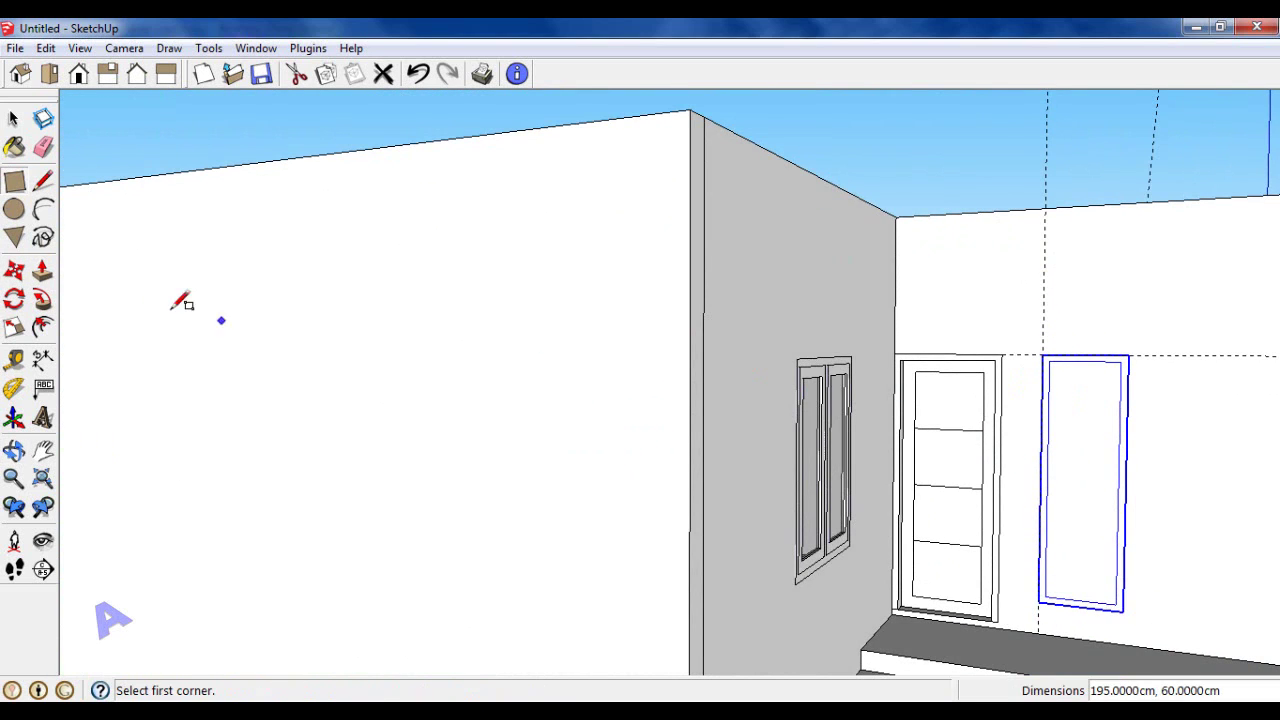
{"action": "middle_click_drag", "start_coordinate": [1015, 472], "coordinate": [995, 530]}
Step: Select the window's inner frame and reposition it within the wall opening
{"action": "key", "text": "p"}
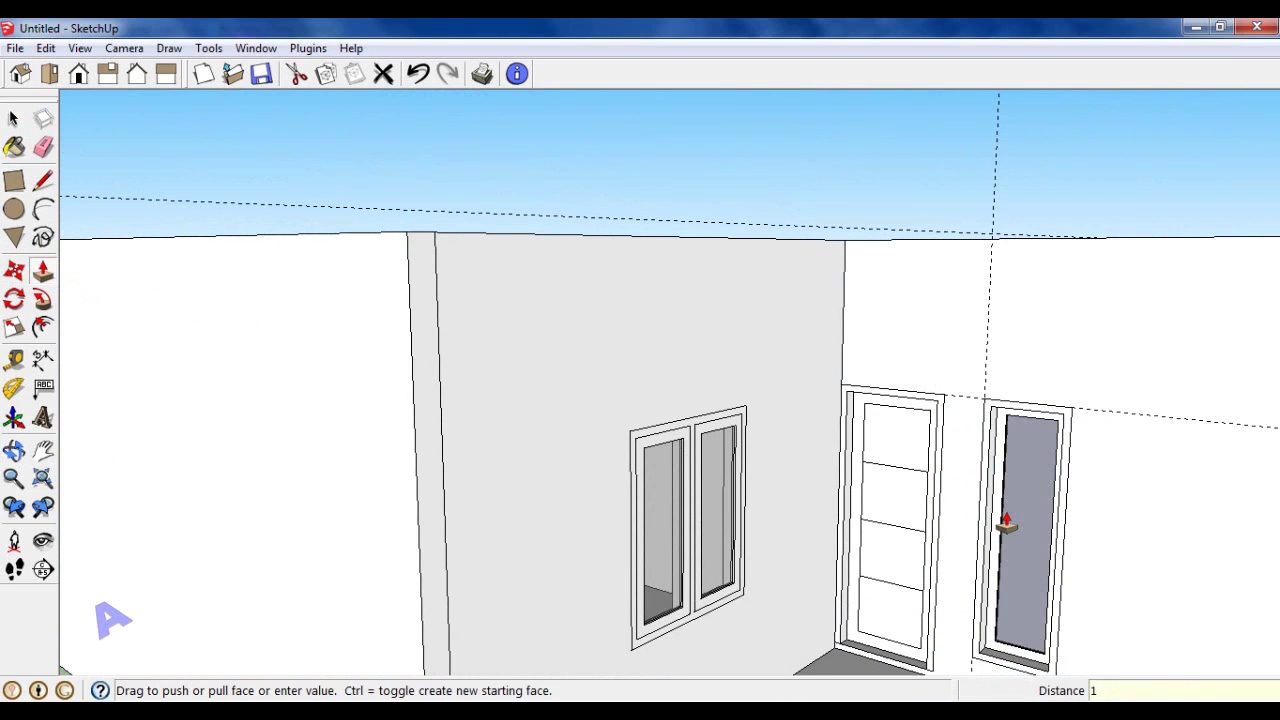
{"action": "key", "text": "space"}
{"action": "scroll", "coordinate": [670, 400], "scroll_direction": "up", "scroll_amount": 3}
{"action": "left_click", "coordinate": [899, 548]}
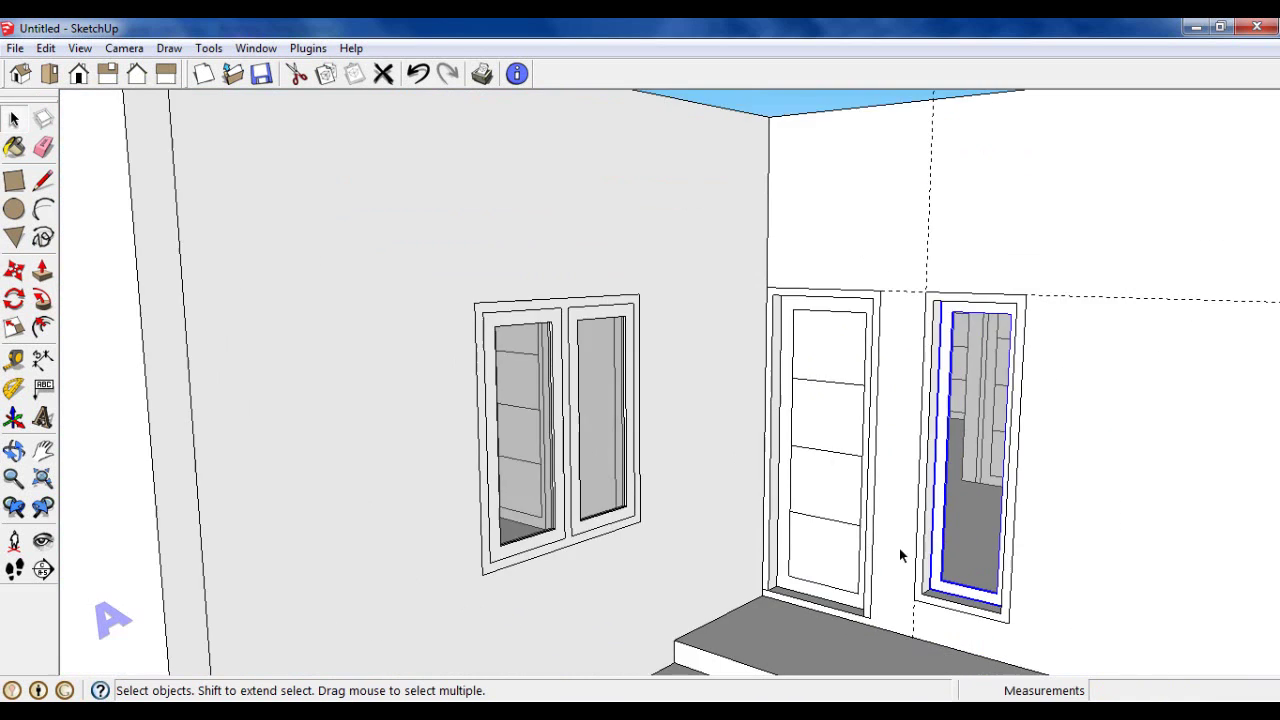
{"action": "scroll", "coordinate": [940, 577], "scroll_direction": "up", "scroll_amount": 3}
{"action": "left_click", "coordinate": [15, 272]}
{"action": "scroll", "coordinate": [918, 582], "scroll_direction": "up", "scroll_amount": 2}
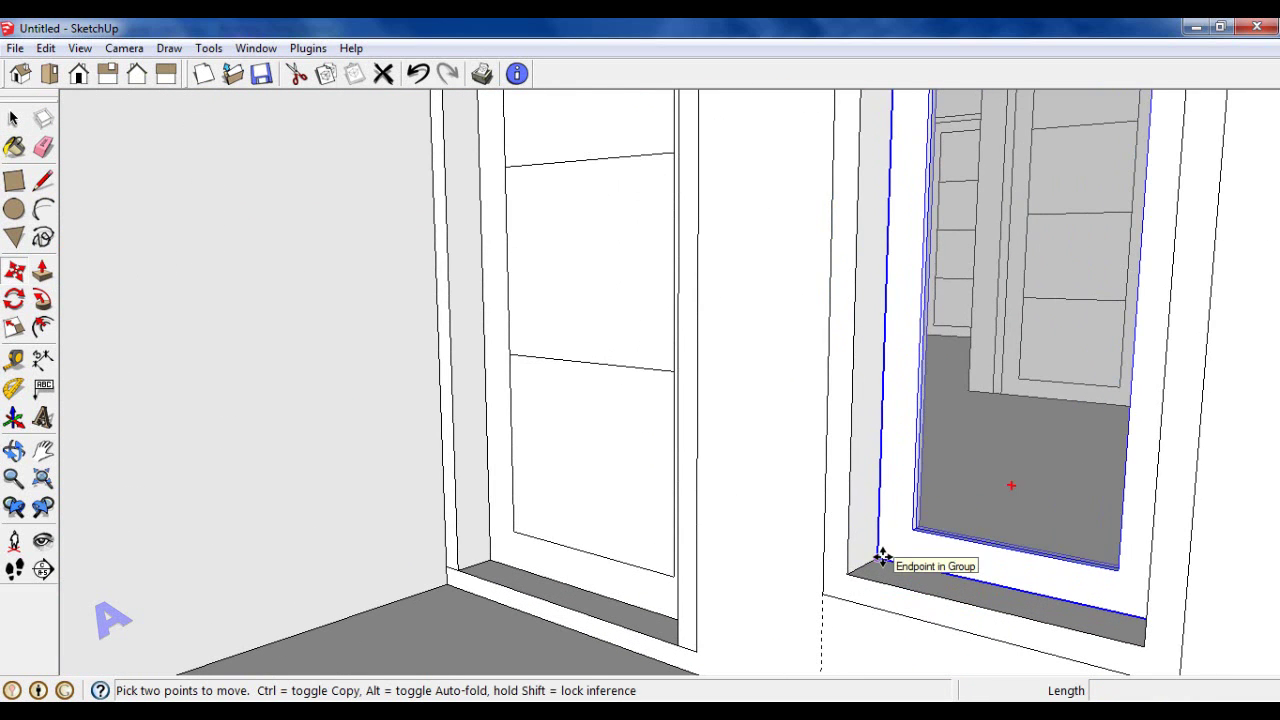
{"action": "scroll", "coordinate": [850, 500], "scroll_direction": "down", "scroll_amount": 5}
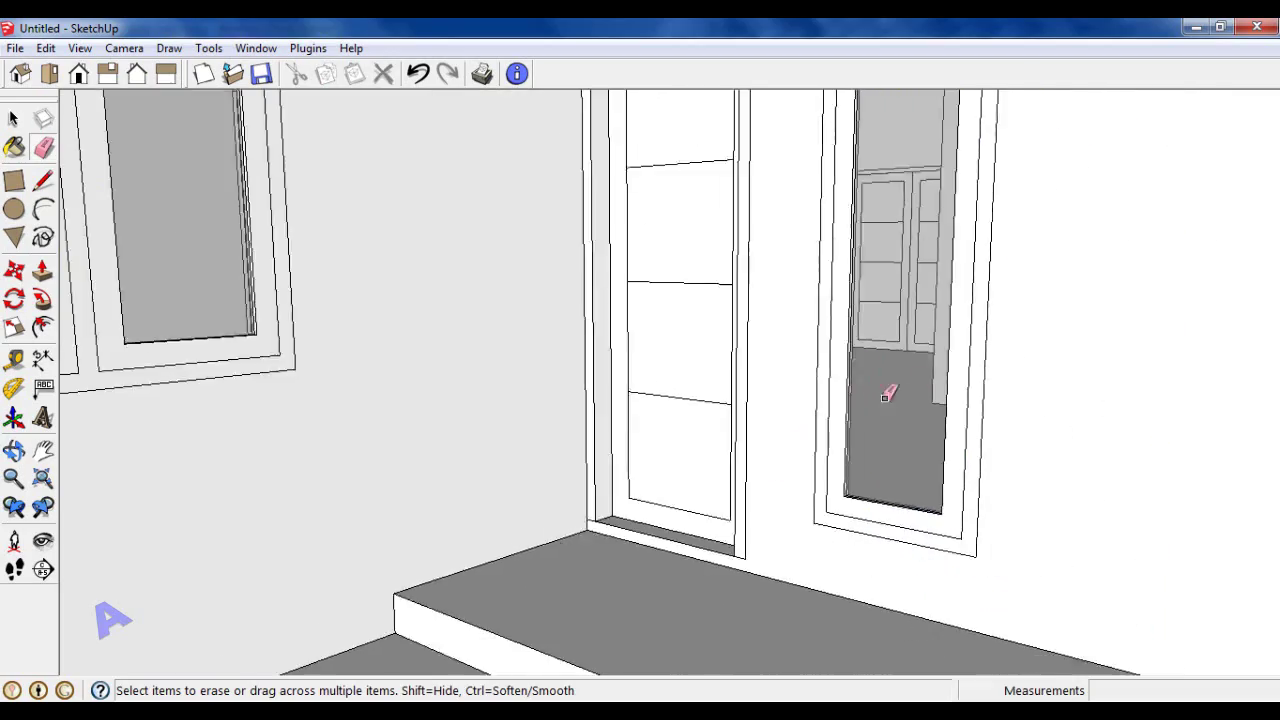
{"action": "scroll", "coordinate": [960, 340], "scroll_direction": "down", "scroll_amount": 4}
{"action": "scroll", "coordinate": [1068, 305], "scroll_direction": "down", "scroll_amount": 5}
{"action": "mouse_move", "coordinate": [1068, 305]}
{"action": "middle_mouse_down"}
{"action": "mouse_move", "coordinate": [1086, 443]}
{"action": "mouse_move", "coordinate": [1003, 331]}
{"action": "mouse_move", "coordinate": [1102, 393]}
{"action": "mouse_move", "coordinate": [1037, 357]}
{"action": "mouse_move", "coordinate": [749, 420]}
{"action": "mouse_move", "coordinate": [650, 380]}
{"action": "middle_mouse_up"}
Step: Orbit and zoom around the second-floor plan to inspect its outer wall openings
{"action": "scroll", "coordinate": [1034, 371], "scroll_direction": "down", "scroll_amount": 3}
{"action": "scroll", "coordinate": [525, 380], "scroll_direction": "up", "scroll_amount": 3}
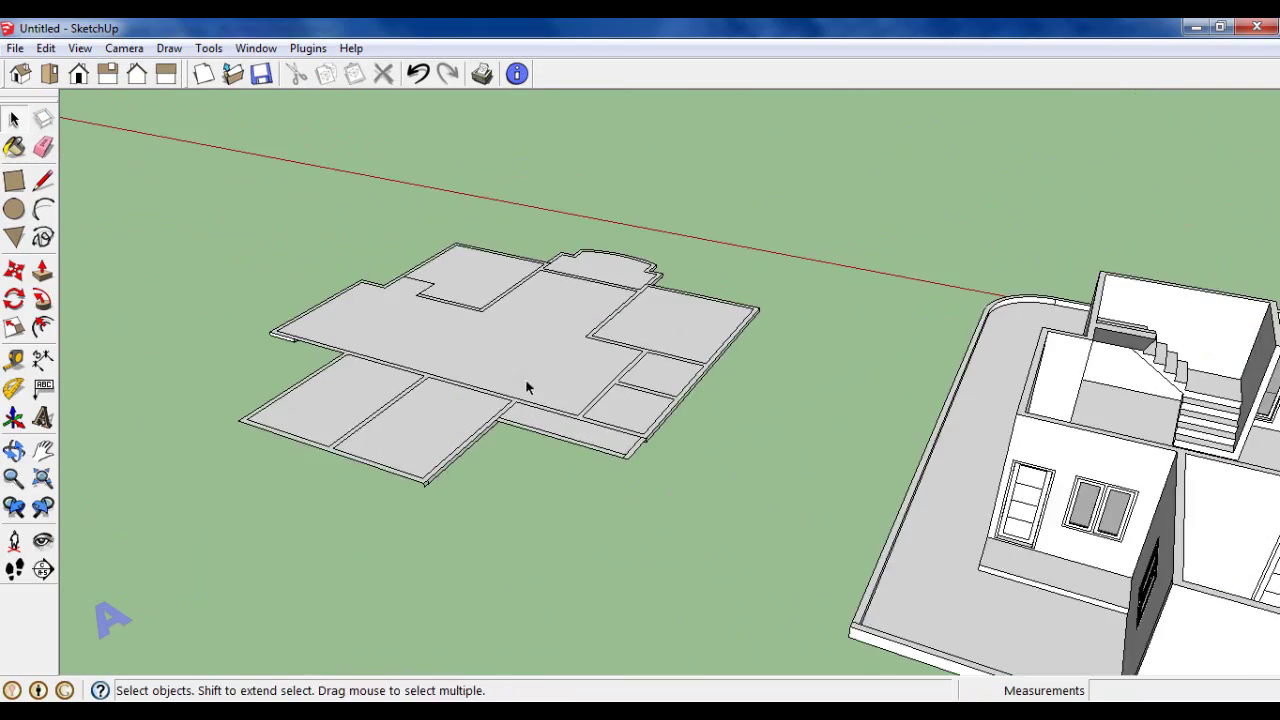
{"action": "mouse_move", "coordinate": [529, 386]}
{"action": "middle_mouse_down"}
{"action": "mouse_move", "coordinate": [677, 391]}
{"action": "mouse_move", "coordinate": [705, 425]}
{"action": "mouse_move", "coordinate": [574, 357]}
{"action": "mouse_move", "coordinate": [645, 474]}
{"action": "mouse_move", "coordinate": [786, 516]}
{"action": "middle_mouse_up"}
{"action": "scroll", "coordinate": [643, 406], "scroll_direction": "up", "scroll_amount": 2}
{"action": "scroll", "coordinate": [645, 474], "scroll_direction": "up", "scroll_amount": 2}
{"action": "scroll", "coordinate": [595, 409], "scroll_direction": "down", "scroll_amount": 3}
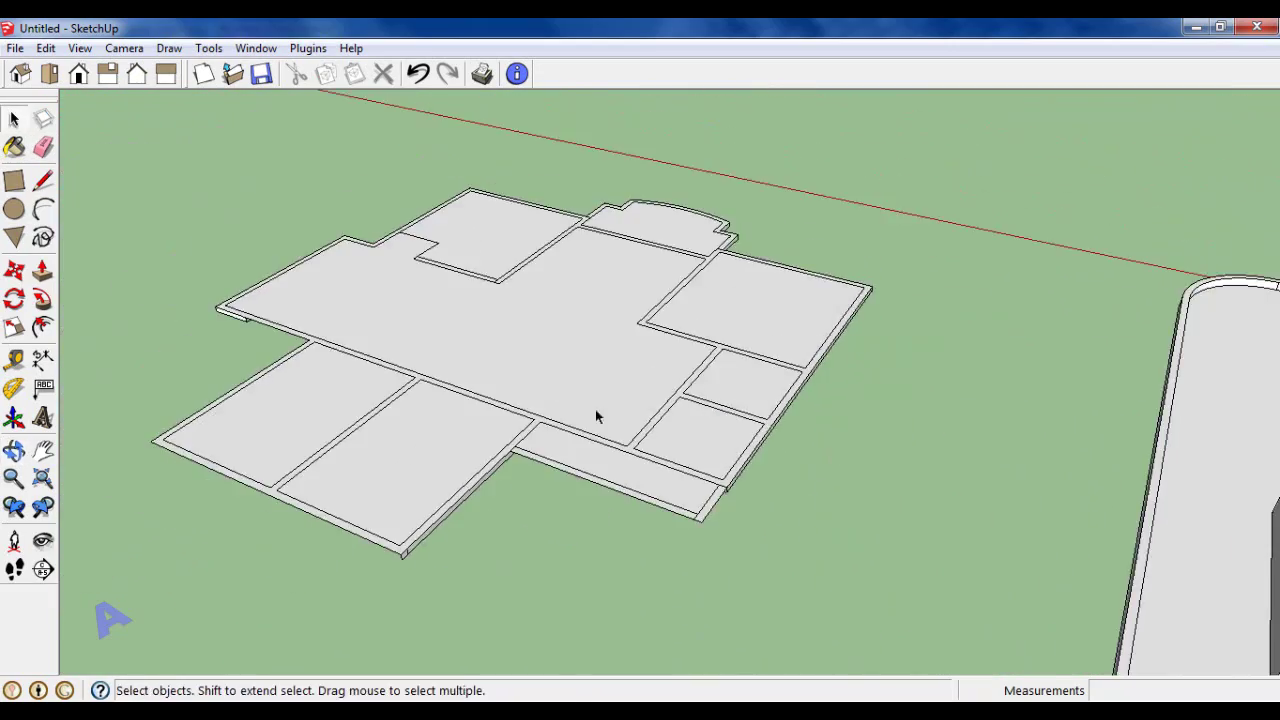
{"action": "mouse_move", "coordinate": [595, 409]}
{"action": "middle_mouse_down"}
{"action": "mouse_move", "coordinate": [846, 391]}
{"action": "mouse_move", "coordinate": [607, 390]}
{"action": "mouse_move", "coordinate": [593, 493]}
{"action": "mouse_move", "coordinate": [608, 443]}
{"action": "middle_mouse_up"}
{"action": "scroll", "coordinate": [614, 417], "scroll_direction": "up", "scroll_amount": 3}
{"action": "scroll", "coordinate": [614, 417], "scroll_direction": "up", "scroll_amount": 1}
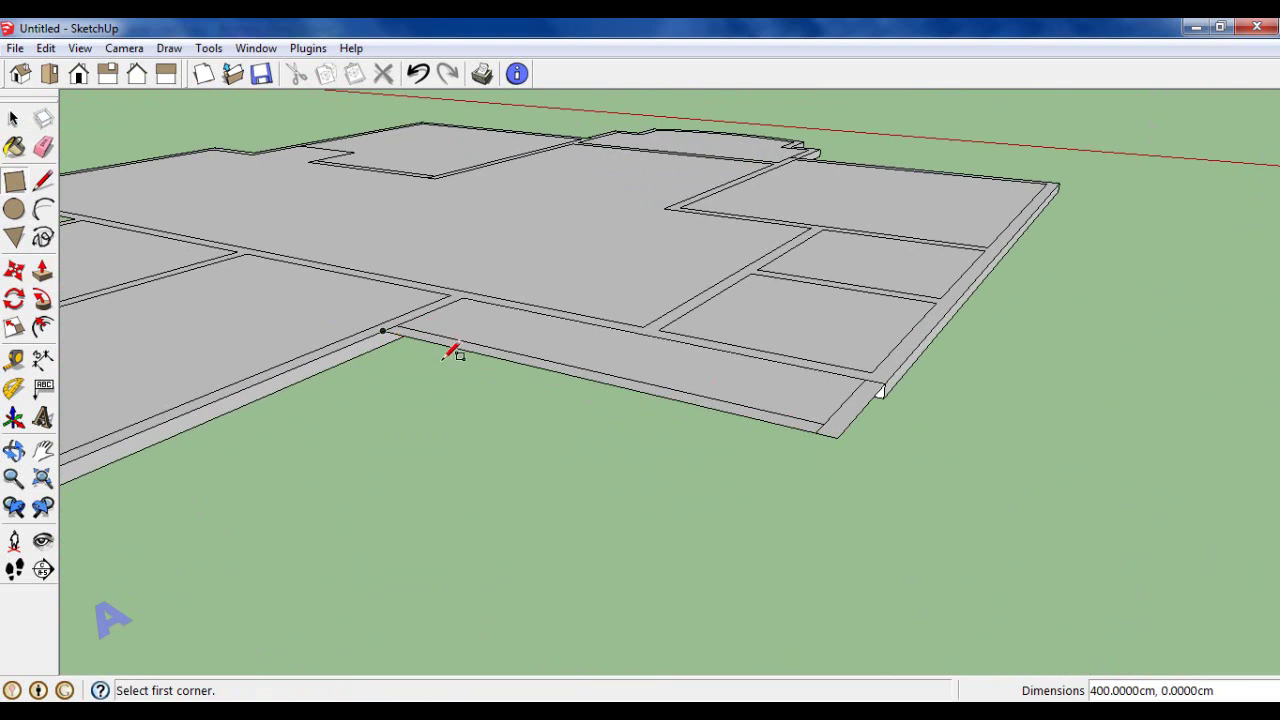
{"action": "mouse_move", "coordinate": [453, 352]}
{"action": "middle_mouse_down"}
{"action": "mouse_move", "coordinate": [443, 337]}
{"action": "mouse_move", "coordinate": [943, 434]}
{"action": "mouse_move", "coordinate": [935, 416]}
{"action": "middle_mouse_up"}
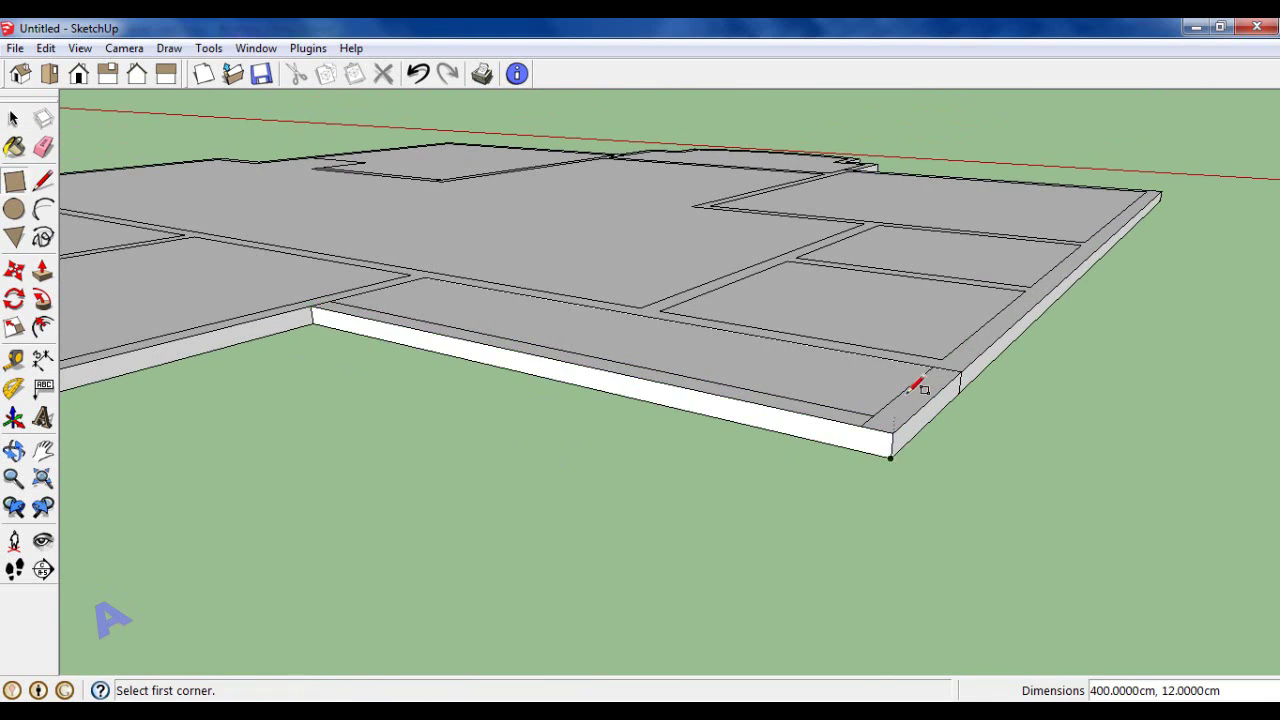
{"action": "scroll", "coordinate": [916, 385], "scroll_direction": "down", "scroll_amount": 3}
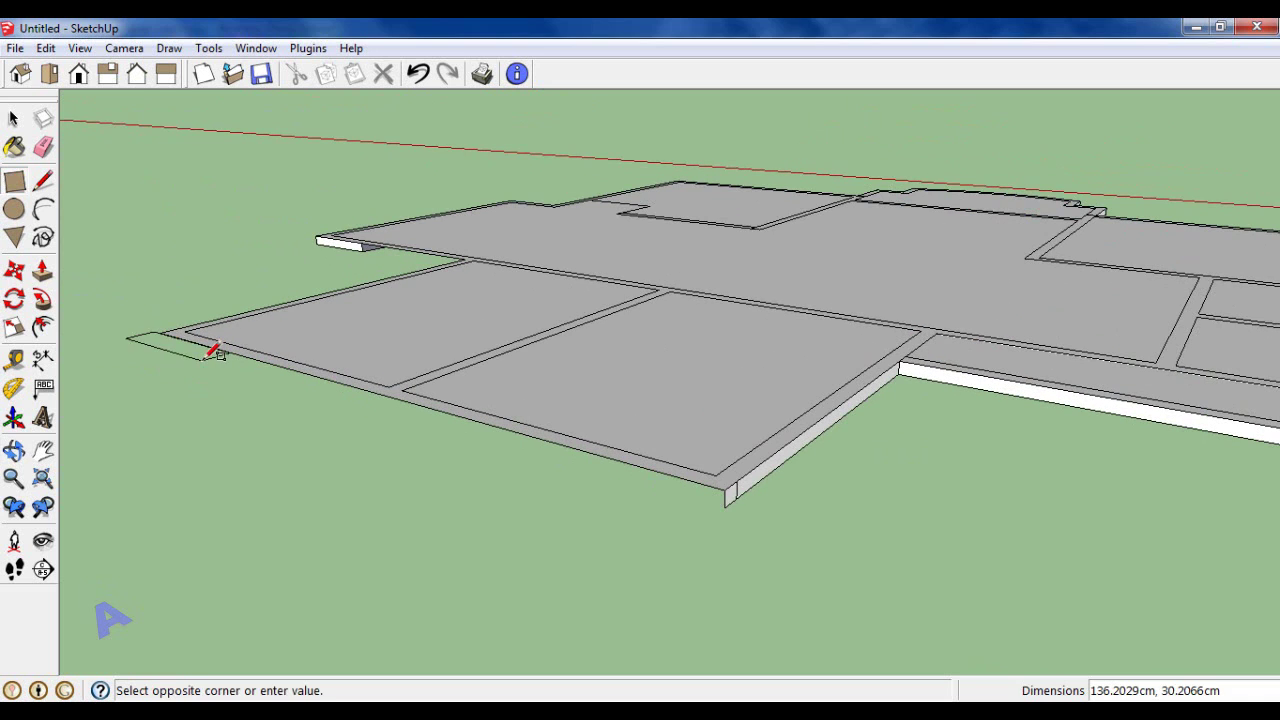
{"action": "mouse_move", "coordinate": [453, 288]}
{"action": "middle_mouse_down"}
{"action": "mouse_move", "coordinate": [794, 337]}
{"action": "mouse_move", "coordinate": [946, 334]}
{"action": "mouse_move", "coordinate": [668, 345]}
{"action": "middle_mouse_up"}
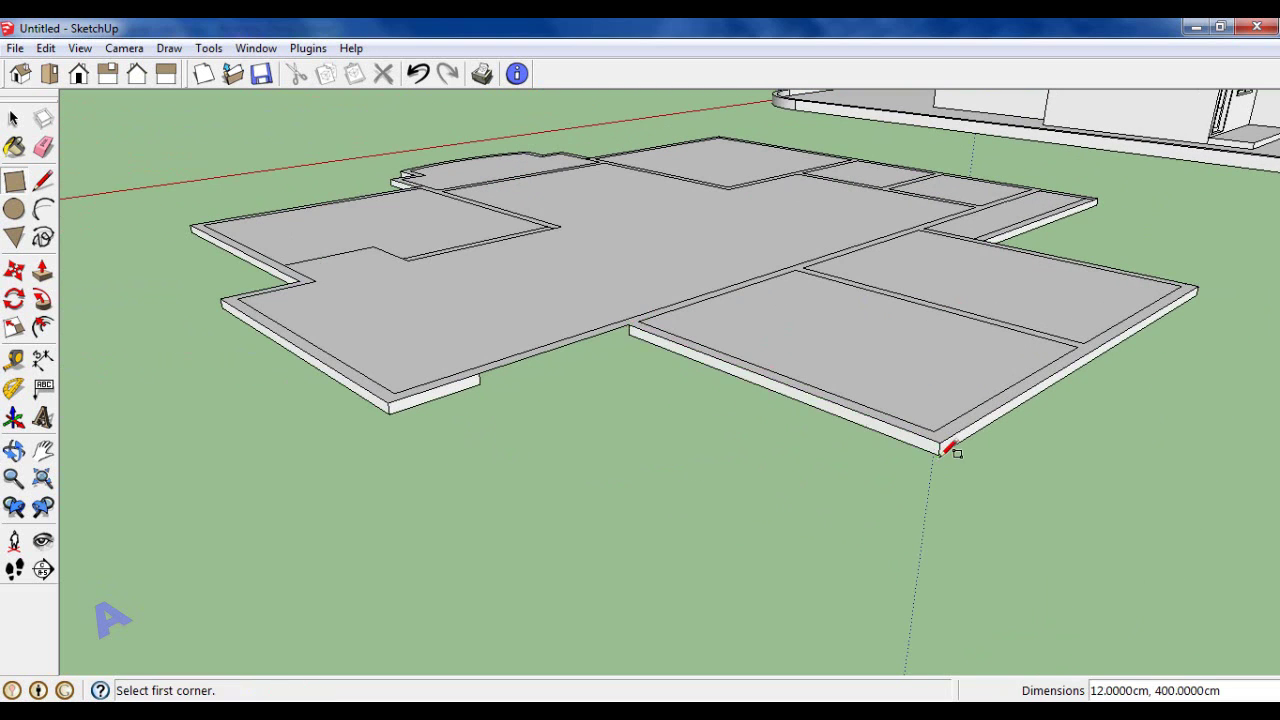
{"action": "scroll", "coordinate": [640, 322], "scroll_direction": "up", "scroll_amount": 3}
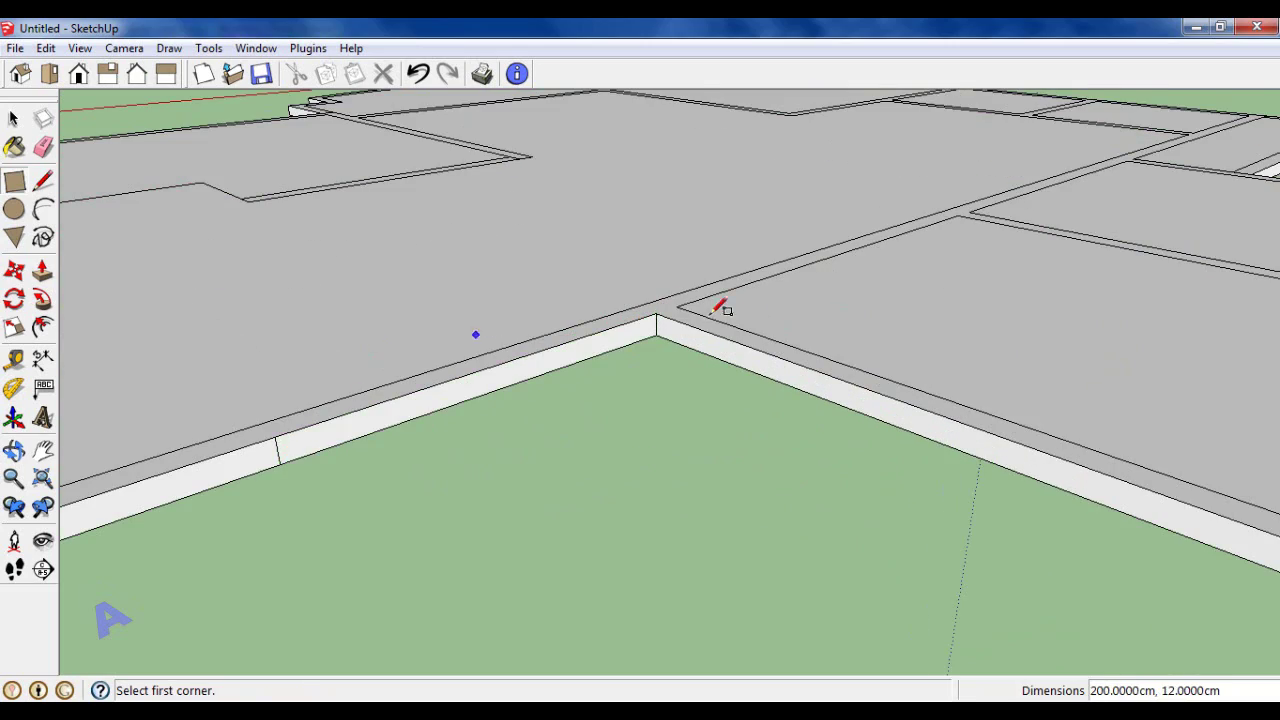
{"action": "scroll", "coordinate": [720, 308], "scroll_direction": "down", "scroll_amount": 5}
{"action": "mouse_move", "coordinate": [803, 374]}
{"action": "middle_mouse_down"}
{"action": "mouse_move", "coordinate": [914, 397]}
{"action": "mouse_move", "coordinate": [271, 178]}
{"action": "middle_mouse_up"}
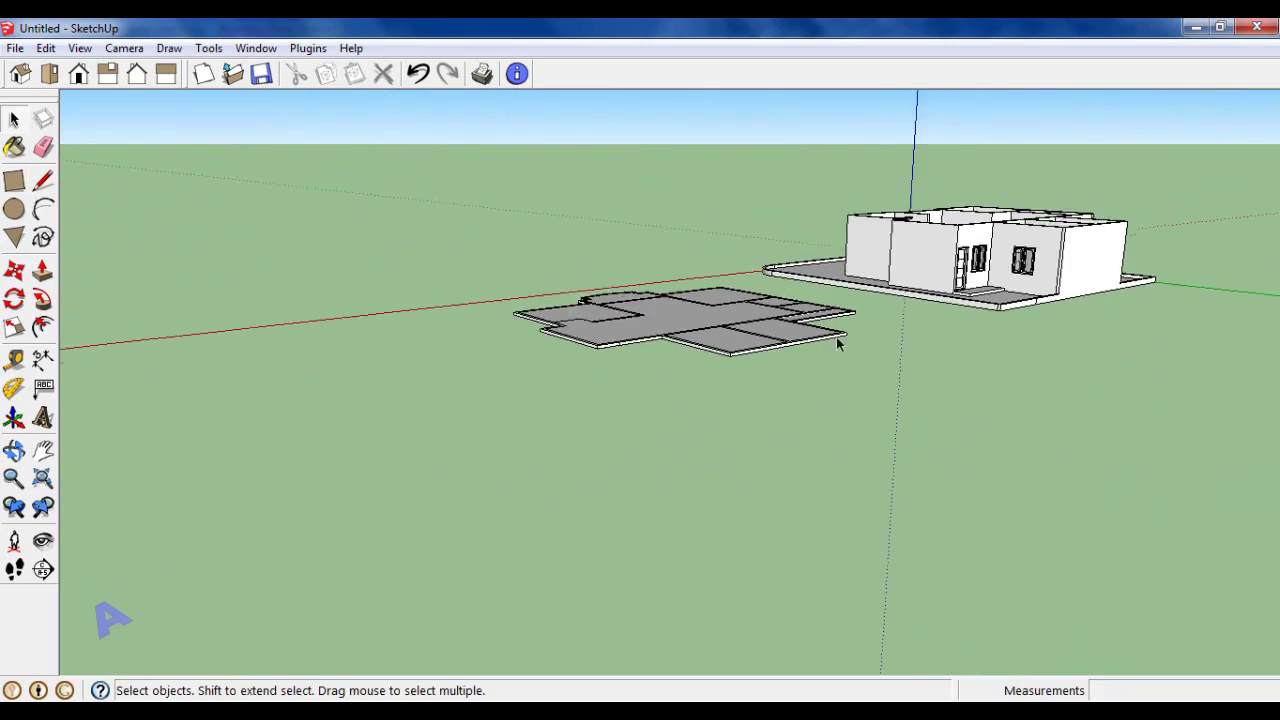
{"action": "mouse_move", "coordinate": [838, 344]}
{"action": "middle_mouse_down"}
{"action": "mouse_move", "coordinate": [554, 443]}
{"action": "mouse_move", "coordinate": [623, 437]}
{"action": "middle_mouse_up"}
{"action": "scroll", "coordinate": [480, 394], "scroll_direction": "up", "scroll_amount": 3}
Step: Push the lower-left room's floor face down 12 cm with Push/Pull
{"action": "mouse_move", "coordinate": [480, 394]}
{"action": "middle_mouse_down"}
{"action": "mouse_move", "coordinate": [468, 371]}
{"action": "mouse_move", "coordinate": [594, 317]}
{"action": "mouse_move", "coordinate": [960, 443]}
{"action": "mouse_move", "coordinate": [1015, 444]}
{"action": "mouse_move", "coordinate": [729, 406]}
{"action": "mouse_move", "coordinate": [594, 437]}
{"action": "mouse_move", "coordinate": [886, 443]}
{"action": "mouse_move", "coordinate": [880, 424]}
{"action": "mouse_move", "coordinate": [800, 434]}
{"action": "middle_mouse_up"}
{"action": "scroll", "coordinate": [594, 317], "scroll_direction": "down", "scroll_amount": 2}
{"action": "scroll", "coordinate": [797, 443], "scroll_direction": "up", "scroll_amount": 2}
{"action": "scroll", "coordinate": [774, 454], "scroll_direction": "up", "scroll_amount": 1}
{"action": "scroll", "coordinate": [757, 330], "scroll_direction": "up", "scroll_amount": 1}
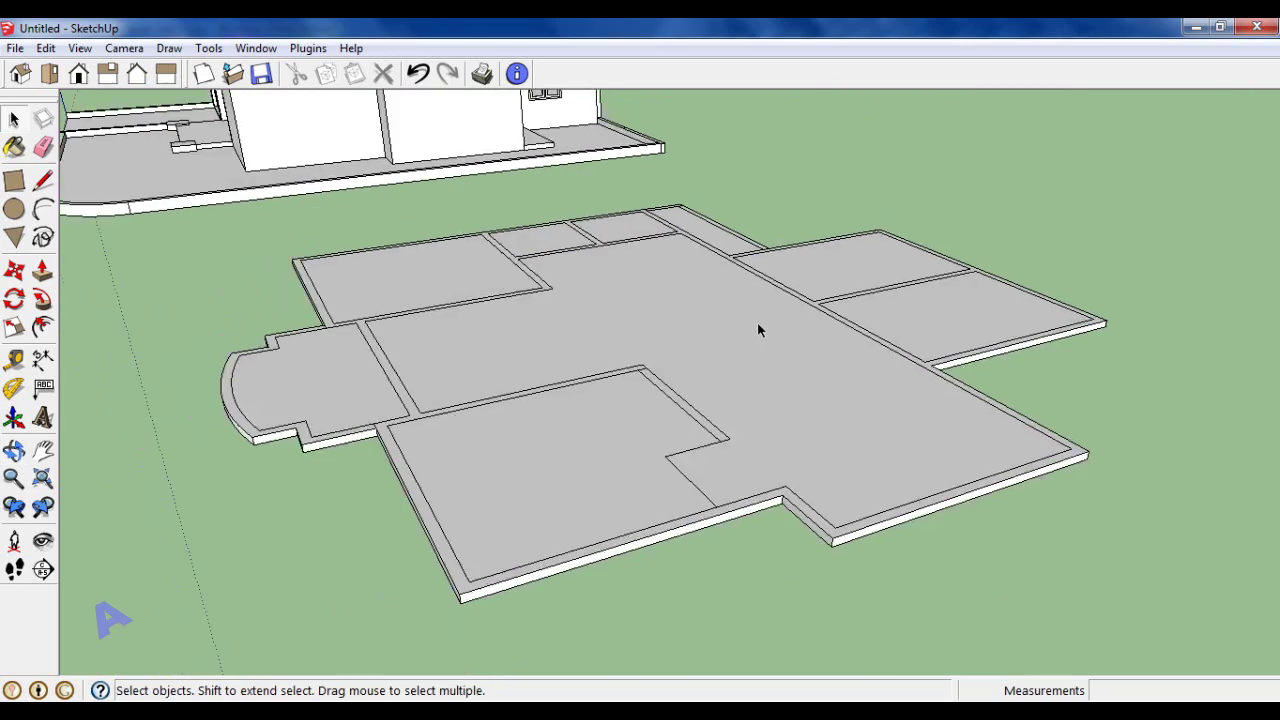
{"action": "middle_click_drag", "start_coordinate": [757, 330], "coordinate": [189, 262]}
{"action": "left_click", "coordinate": [42, 280]}
{"action": "scroll", "coordinate": [560, 420], "scroll_direction": "up", "scroll_amount": 1}
{"action": "left_click_drag", "start_coordinate": [543, 514], "coordinate": [542, 530]}
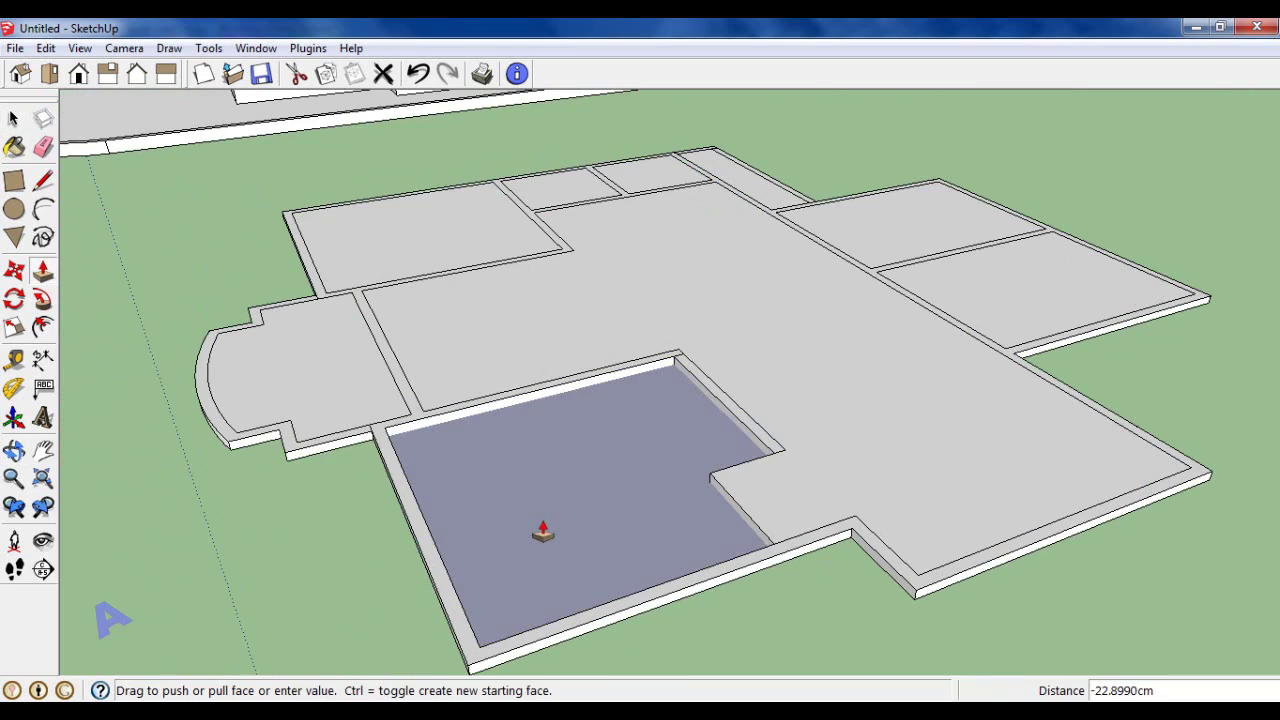
{"action": "key", "text": "Return"}
Step: Pull the plan's wall outline up 350 cm, then return to selection
{"action": "scroll", "coordinate": [640, 425], "scroll_direction": "down", "scroll_amount": 2}
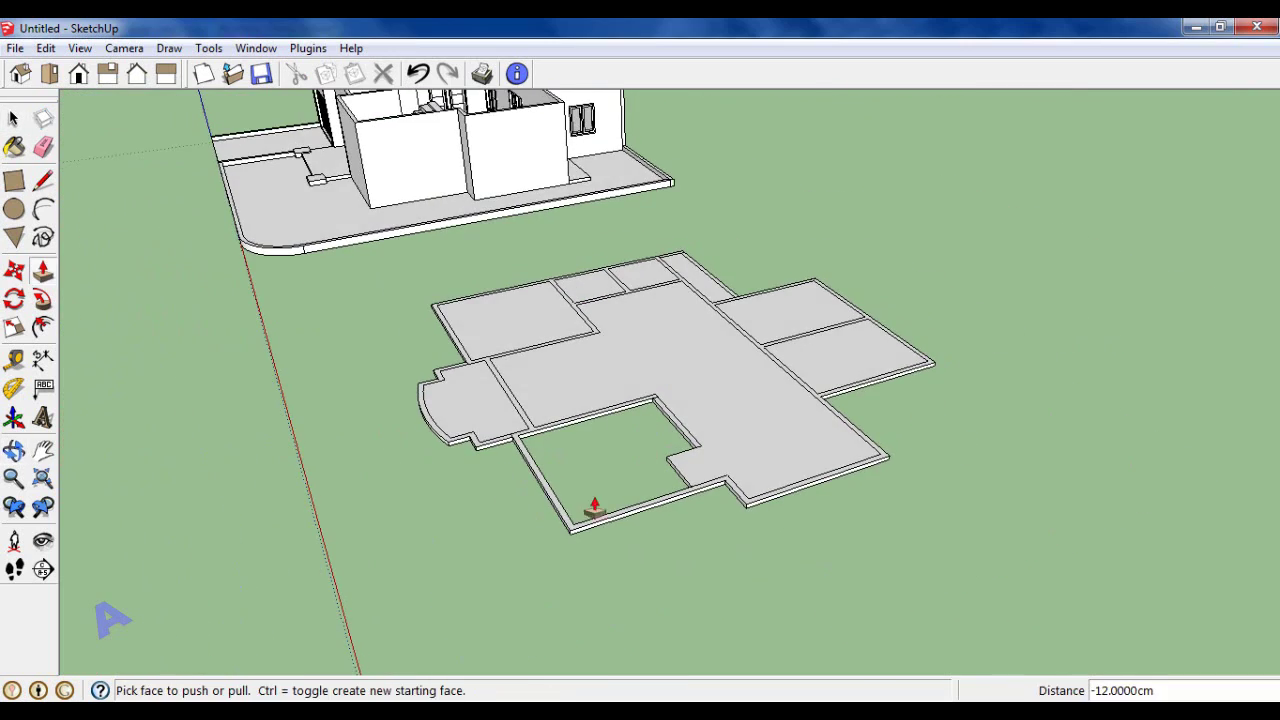
{"action": "scroll", "coordinate": [594, 508], "scroll_direction": "up", "scroll_amount": 2}
{"action": "left_click_drag", "start_coordinate": [563, 591], "coordinate": [561, 560]}
{"action": "type", "text": "350"}
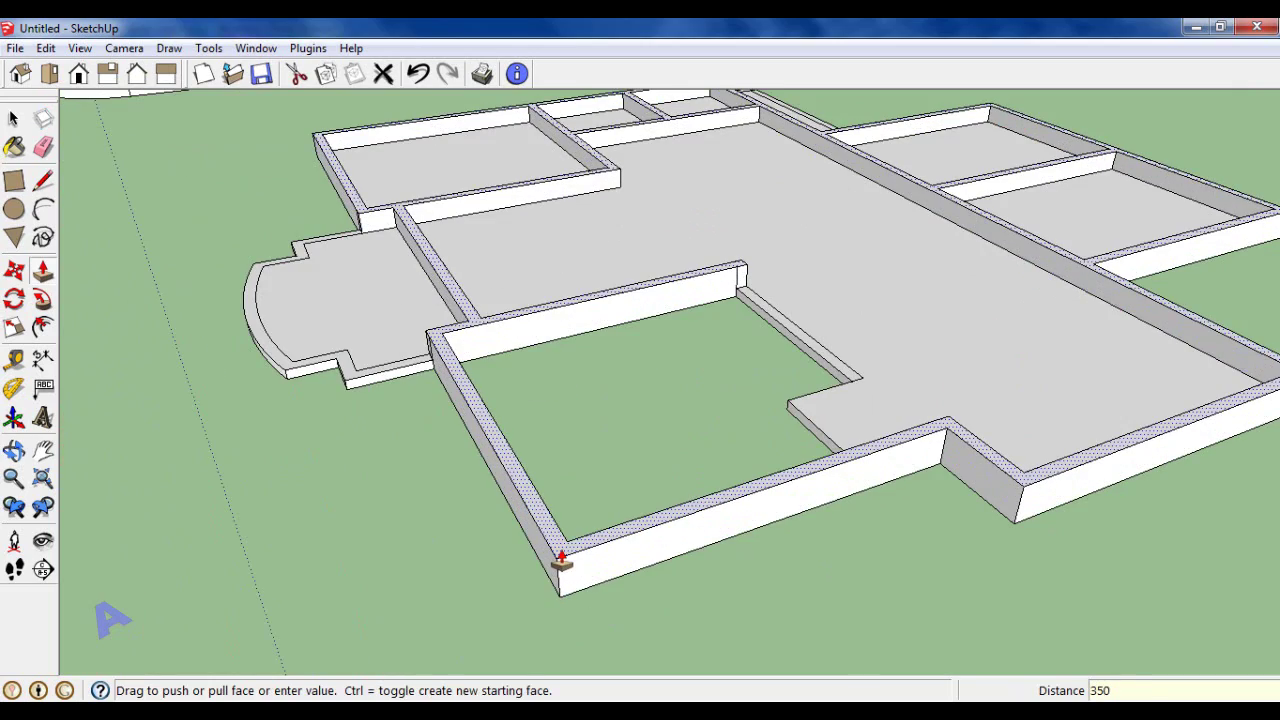
{"action": "key", "text": "Return"}
{"action": "scroll", "coordinate": [740, 510], "scroll_direction": "down", "scroll_amount": 3}
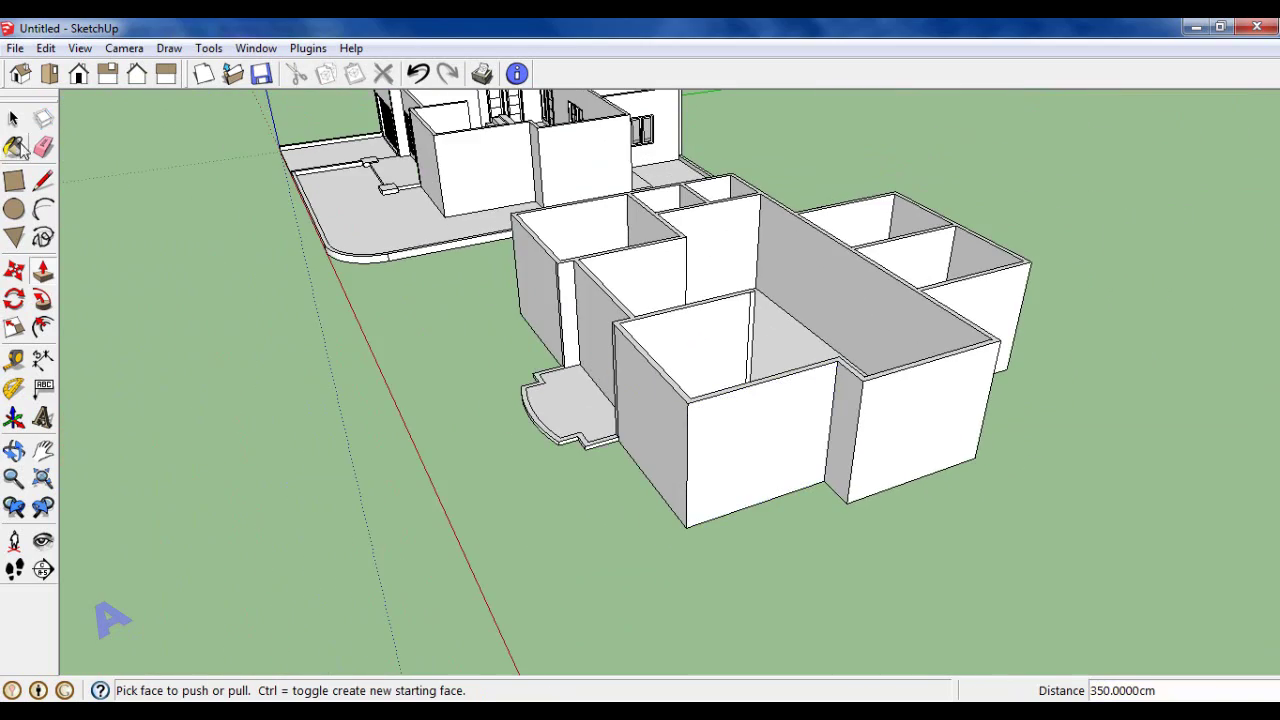
{"action": "key", "text": "space"}
{"action": "scroll", "coordinate": [786, 414], "scroll_direction": "down", "scroll_amount": 2}
{"action": "mouse_move", "coordinate": [786, 414]}
{"action": "middle_mouse_down"}
{"action": "mouse_move", "coordinate": [297, 434]}
{"action": "mouse_move", "coordinate": [596, 408]}
{"action": "mouse_move", "coordinate": [875, 290]}
{"action": "middle_mouse_up"}
Step: Orbit around the ground-floor house to bring its doors and double window into view
{"action": "scroll", "coordinate": [875, 290], "scroll_direction": "up", "scroll_amount": 3}
{"action": "scroll", "coordinate": [875, 290], "scroll_direction": "up", "scroll_amount": 3}
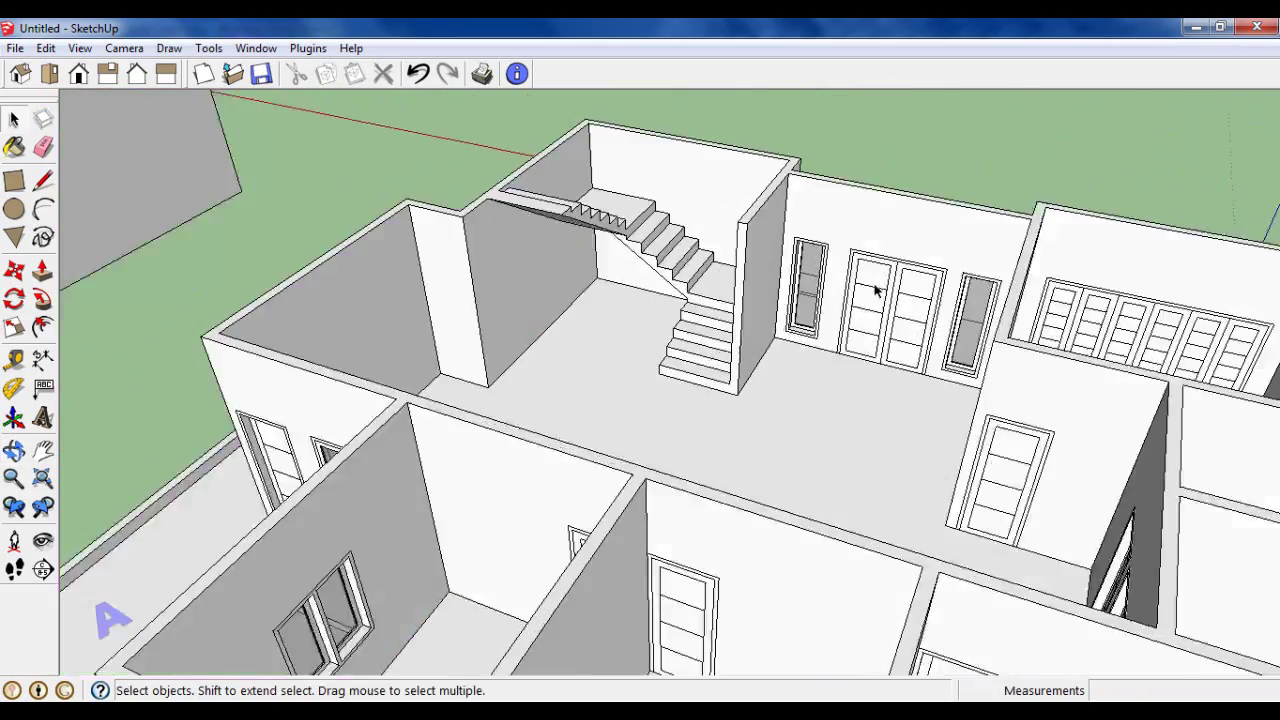
{"action": "scroll", "coordinate": [790, 310], "scroll_direction": "up", "scroll_amount": 3}
{"action": "scroll", "coordinate": [771, 335], "scroll_direction": "up", "scroll_amount": 3}
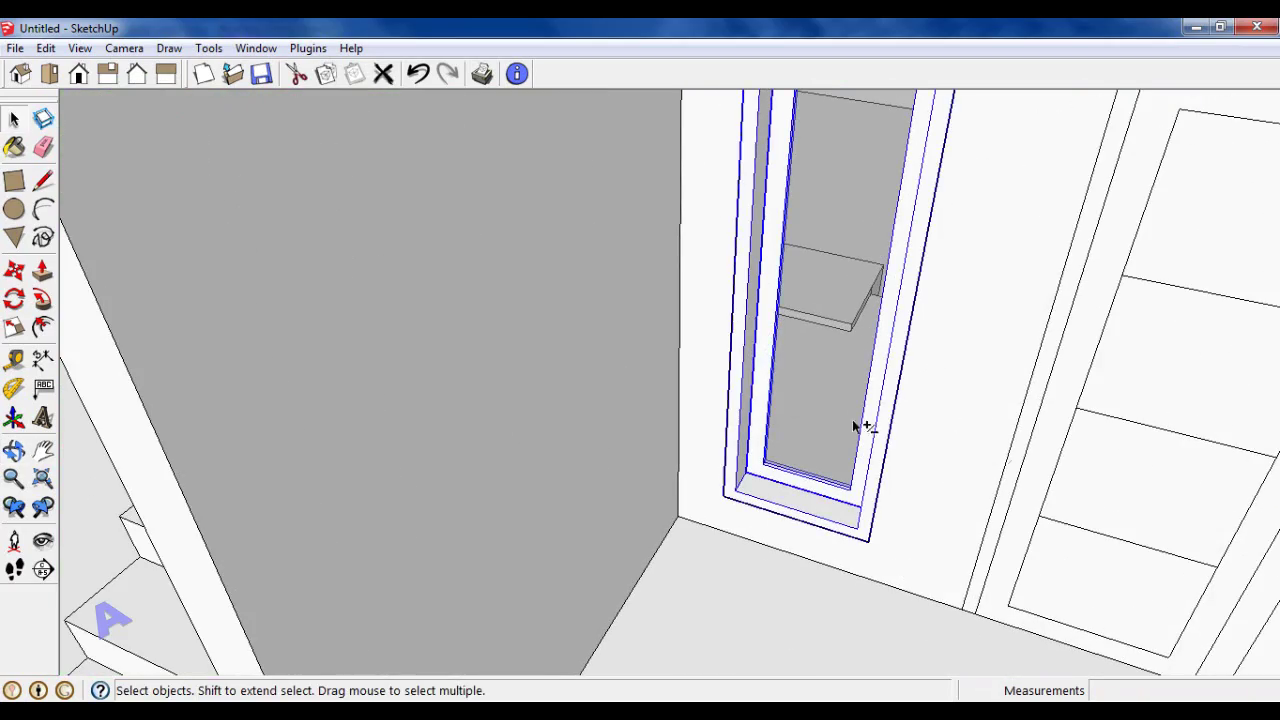
{"action": "scroll", "coordinate": [660, 366], "scroll_direction": "down", "scroll_amount": 2}
{"action": "scroll", "coordinate": [954, 366], "scroll_direction": "down", "scroll_amount": 3}
{"action": "scroll", "coordinate": [954, 366], "scroll_direction": "up", "scroll_amount": 2}
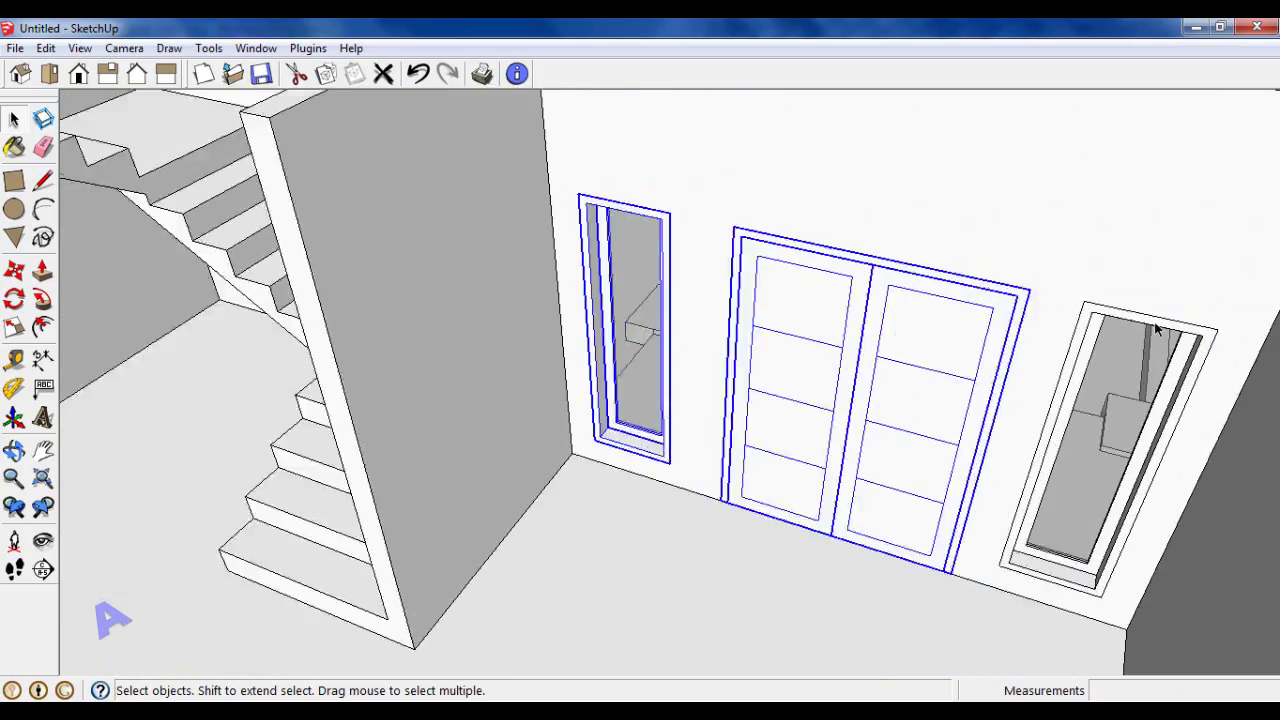
{"action": "scroll", "coordinate": [1145, 323], "scroll_direction": "up", "scroll_amount": 2}
{"action": "scroll", "coordinate": [1030, 260], "scroll_direction": "down", "scroll_amount": 3}
{"action": "scroll", "coordinate": [1131, 463], "scroll_direction": "down", "scroll_amount": 1}
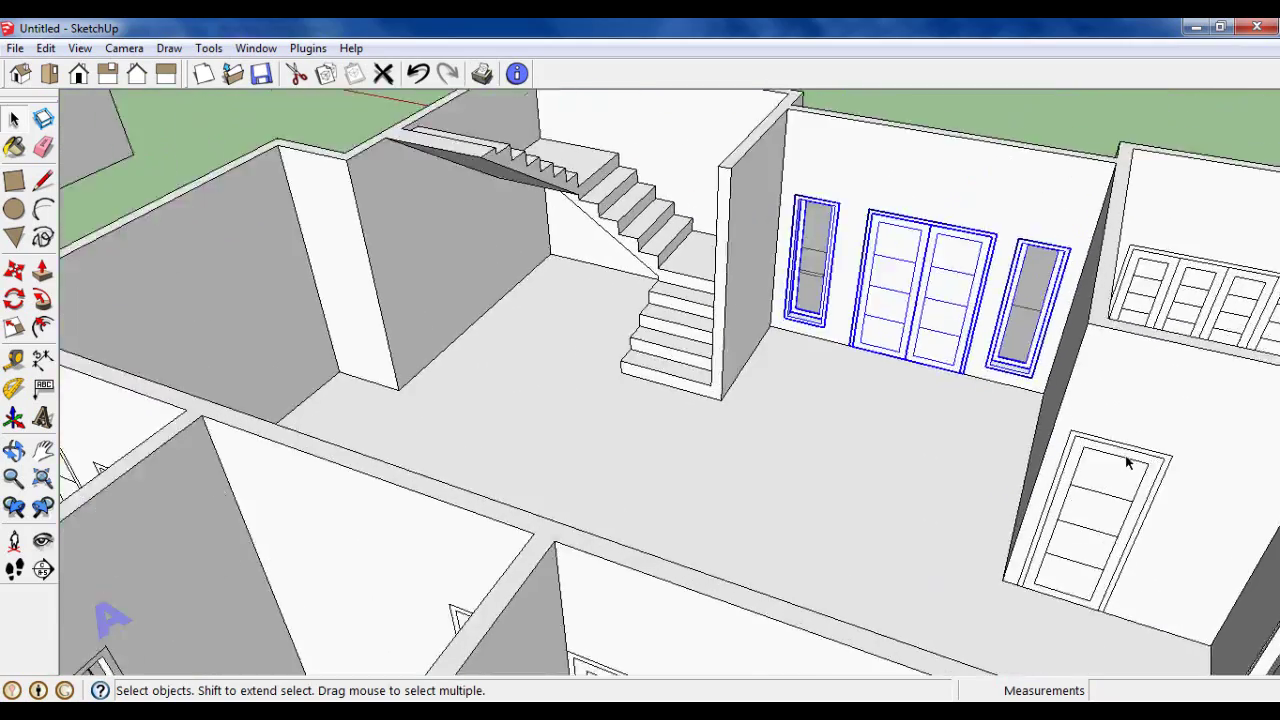
{"action": "scroll", "coordinate": [1114, 449], "scroll_direction": "up", "scroll_amount": 3}
{"action": "scroll", "coordinate": [905, 325], "scroll_direction": "down", "scroll_amount": 3}
{"action": "scroll", "coordinate": [1143, 391], "scroll_direction": "down", "scroll_amount": 4}
{"action": "middle_click_drag", "start_coordinate": [1143, 391], "coordinate": [1157, 286]}
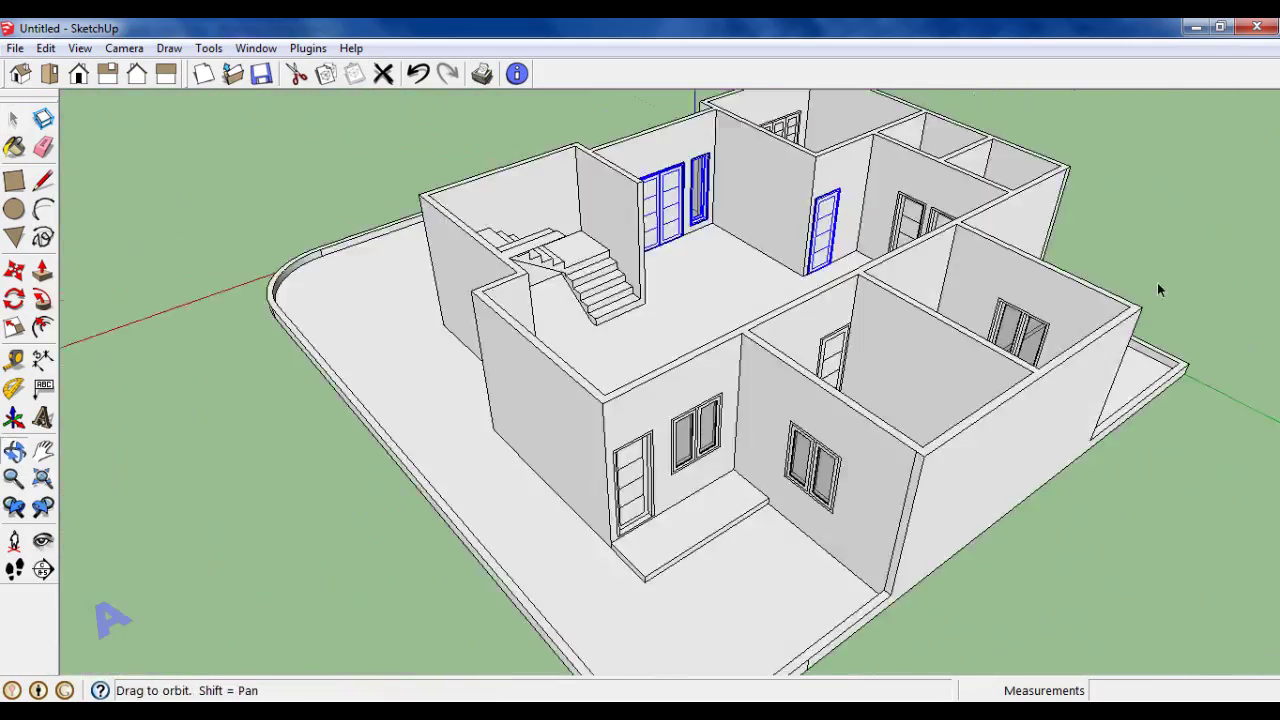
{"action": "scroll", "coordinate": [1000, 250], "scroll_direction": "up", "scroll_amount": 4}
{"action": "scroll", "coordinate": [900, 200], "scroll_direction": "up", "scroll_amount": 1}
{"action": "scroll", "coordinate": [897, 200], "scroll_direction": "down", "scroll_amount": 4}
{"action": "middle_click_drag", "start_coordinate": [991, 251], "coordinate": [890, 441]}
{"action": "scroll", "coordinate": [890, 441], "scroll_direction": "up", "scroll_amount": 4}
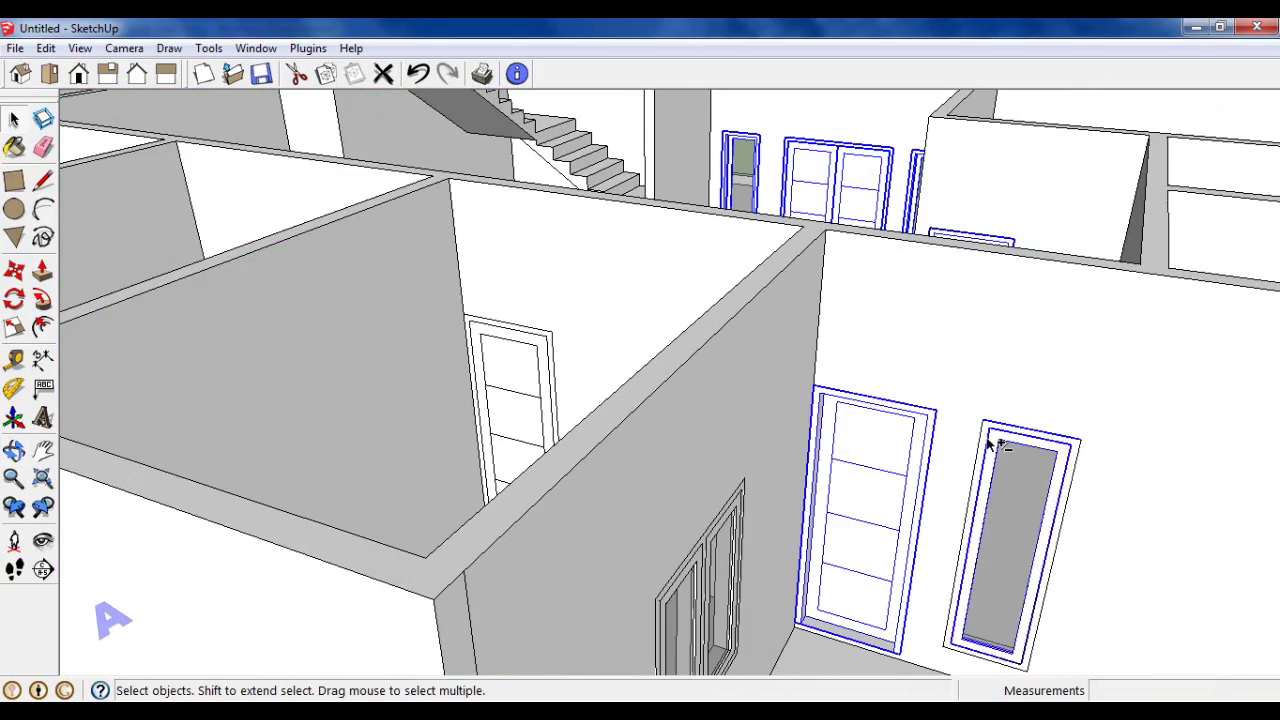
{"action": "scroll", "coordinate": [990, 445], "scroll_direction": "down", "scroll_amount": 2}
{"action": "mouse_move", "coordinate": [983, 429]}
{"action": "middle_mouse_down"}
{"action": "mouse_move", "coordinate": [1083, 349]}
{"action": "mouse_move", "coordinate": [806, 437]}
{"action": "mouse_move", "coordinate": [791, 417]}
{"action": "middle_mouse_up"}
{"action": "scroll", "coordinate": [593, 440], "scroll_direction": "up", "scroll_amount": 4}
{"action": "scroll", "coordinate": [793, 397], "scroll_direction": "down", "scroll_amount": 3}
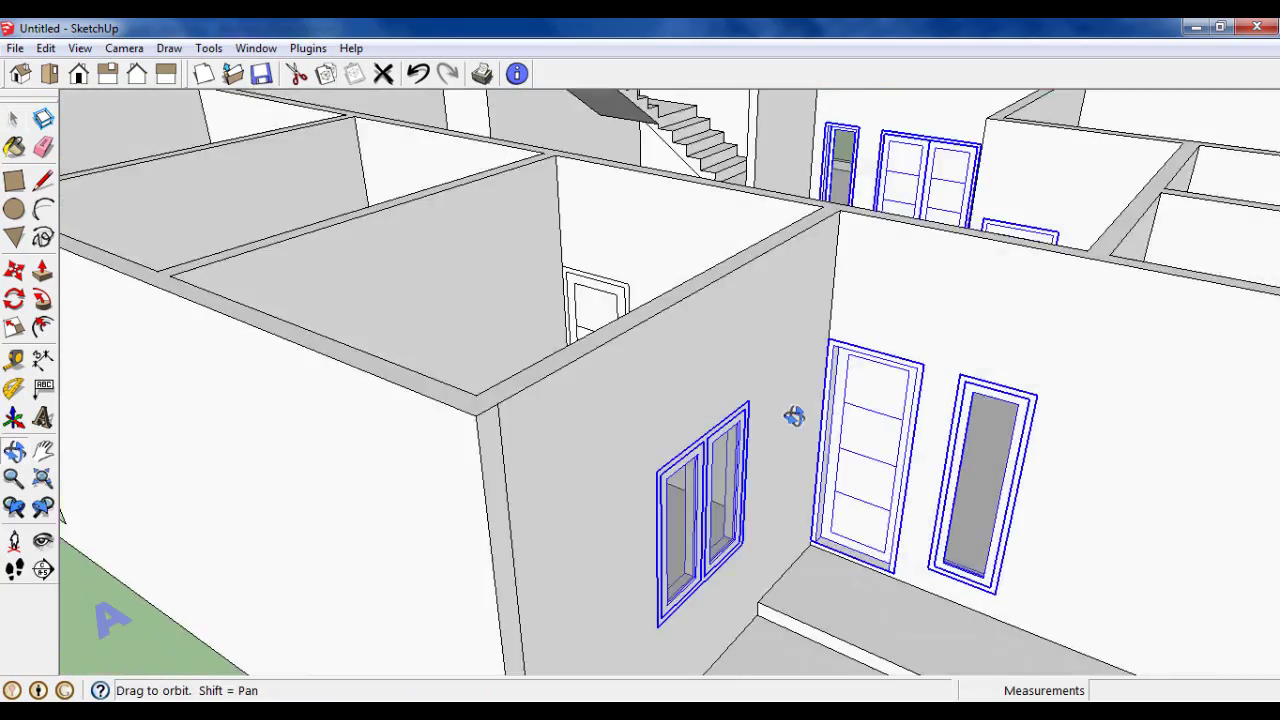
{"action": "scroll", "coordinate": [571, 340], "scroll_direction": "up", "scroll_amount": 4}
{"action": "scroll", "coordinate": [613, 343], "scroll_direction": "down", "scroll_amount": 1}
{"action": "scroll", "coordinate": [613, 343], "scroll_direction": "down", "scroll_amount": 2}
{"action": "mouse_move", "coordinate": [663, 357]}
{"action": "middle_mouse_down"}
{"action": "mouse_move", "coordinate": [923, 349]}
{"action": "mouse_move", "coordinate": [920, 371]}
{"action": "middle_mouse_up"}
{"action": "scroll", "coordinate": [654, 383], "scroll_direction": "up", "scroll_amount": 4}
{"action": "scroll", "coordinate": [654, 383], "scroll_direction": "up", "scroll_amount": 3}
Step: Select the double window, its sash, and the second window together
{"action": "left_click", "coordinate": [633, 378], "text": "shift"}
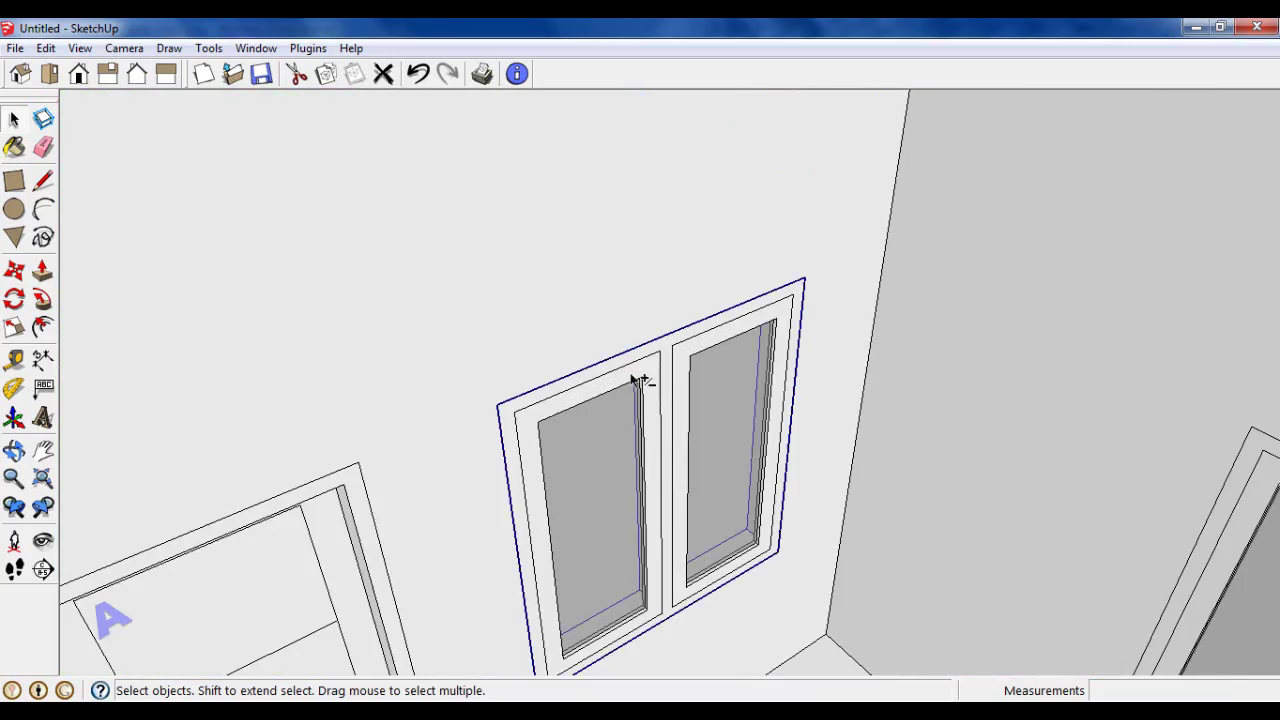
{"action": "left_click", "coordinate": [683, 360], "text": "shift"}
{"action": "scroll", "coordinate": [683, 360], "scroll_direction": "down", "scroll_amount": 2}
{"action": "scroll", "coordinate": [977, 406], "scroll_direction": "up", "scroll_amount": 2}
{"action": "left_click", "coordinate": [977, 406], "text": "shift"}
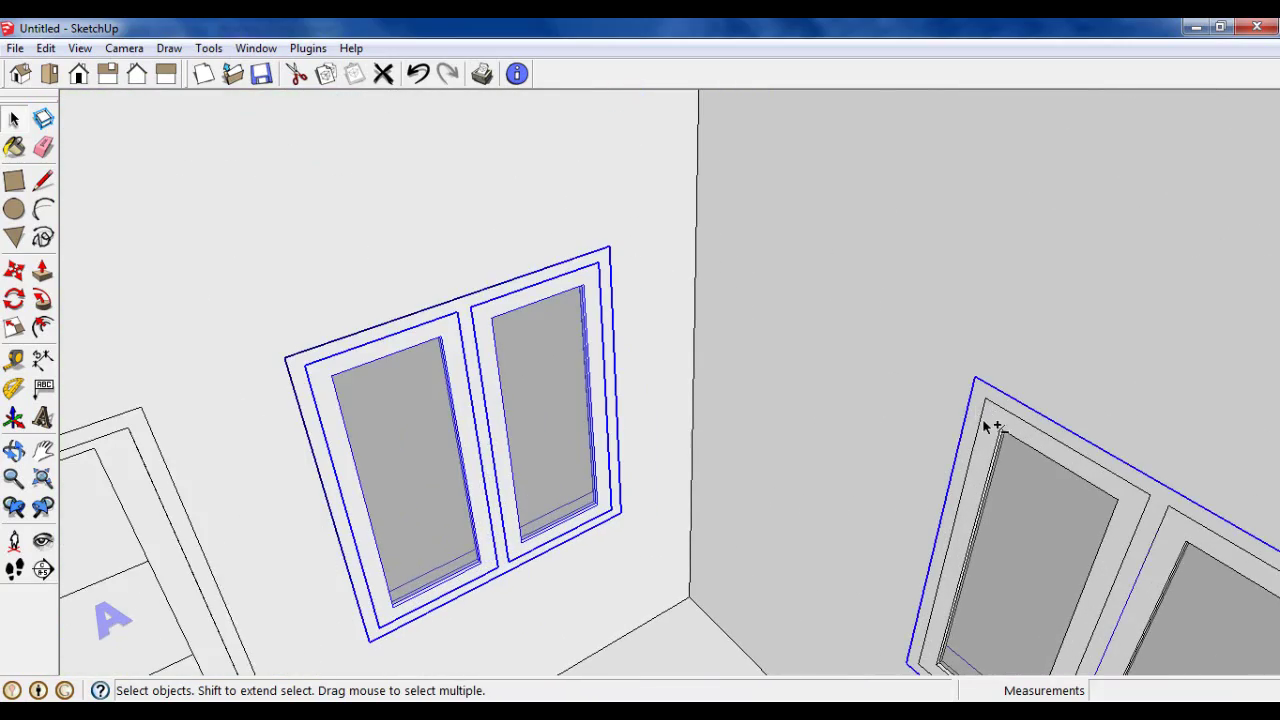
{"action": "middle_click_drag", "start_coordinate": [982, 418], "coordinate": [995, 443]}
{"action": "scroll", "coordinate": [1078, 489], "scroll_direction": "down", "scroll_amount": 3}
{"action": "middle_click_drag", "start_coordinate": [663, 409], "coordinate": [1006, 420]}
{"action": "scroll", "coordinate": [709, 403], "scroll_direction": "down", "scroll_amount": 3}
{"action": "scroll", "coordinate": [658, 421], "scroll_direction": "up", "scroll_amount": 3}
{"action": "scroll", "coordinate": [658, 421], "scroll_direction": "down", "scroll_amount": 2}
{"action": "scroll", "coordinate": [729, 380], "scroll_direction": "down", "scroll_amount": 2}
{"action": "scroll", "coordinate": [902, 403], "scroll_direction": "up", "scroll_amount": 2}
{"action": "scroll", "coordinate": [902, 403], "scroll_direction": "up", "scroll_amount": 3}
{"action": "scroll", "coordinate": [505, 252], "scroll_direction": "up", "scroll_amount": 2}
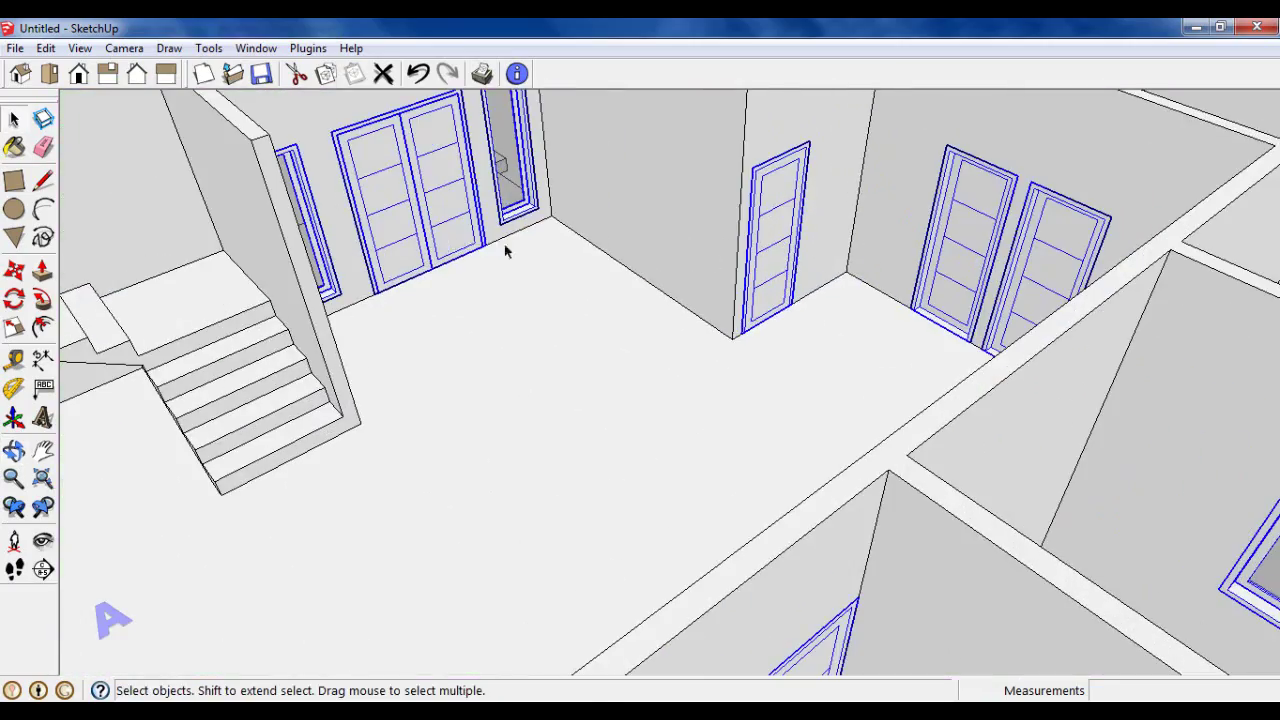
Step: Copy the selected doors and windows toward the new second-floor walls
{"action": "left_click", "coordinate": [735, 340]}
{"action": "scroll", "coordinate": [860, 266], "scroll_direction": "down", "scroll_amount": 5}
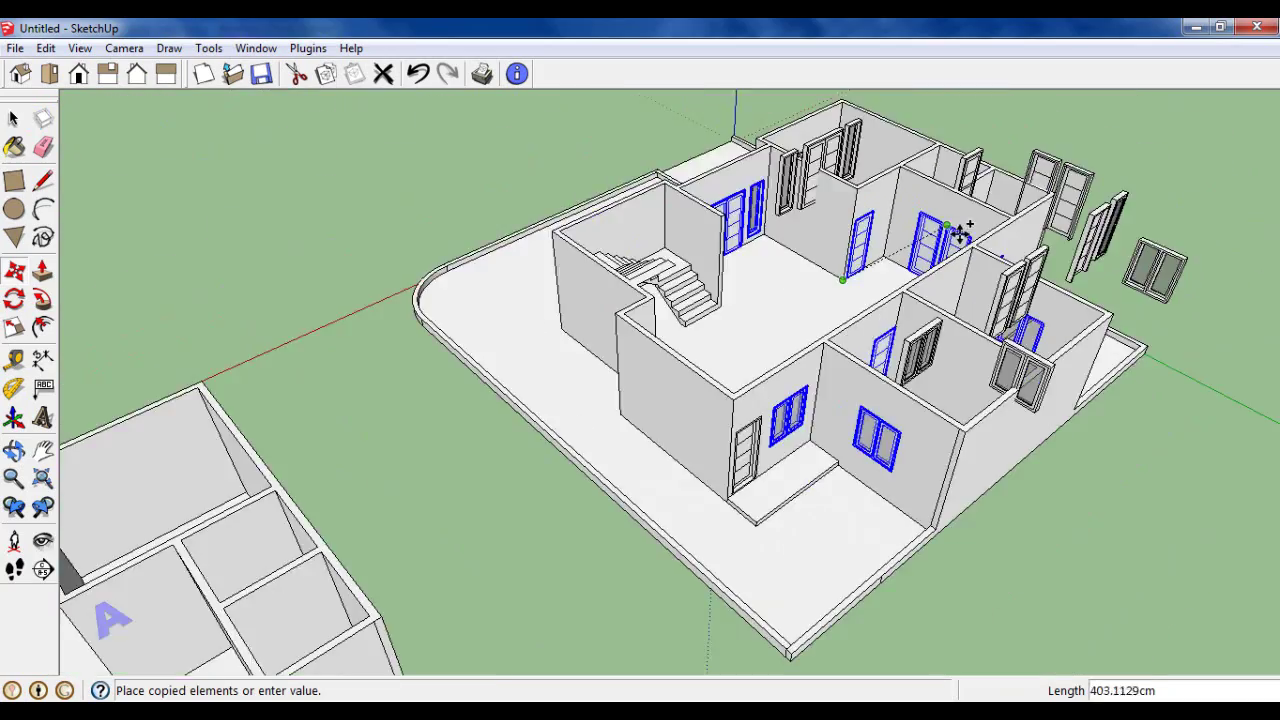
{"action": "scroll", "coordinate": [735, 358], "scroll_direction": "down", "scroll_amount": 3}
{"action": "scroll", "coordinate": [733, 358], "scroll_direction": "up", "scroll_amount": 4}
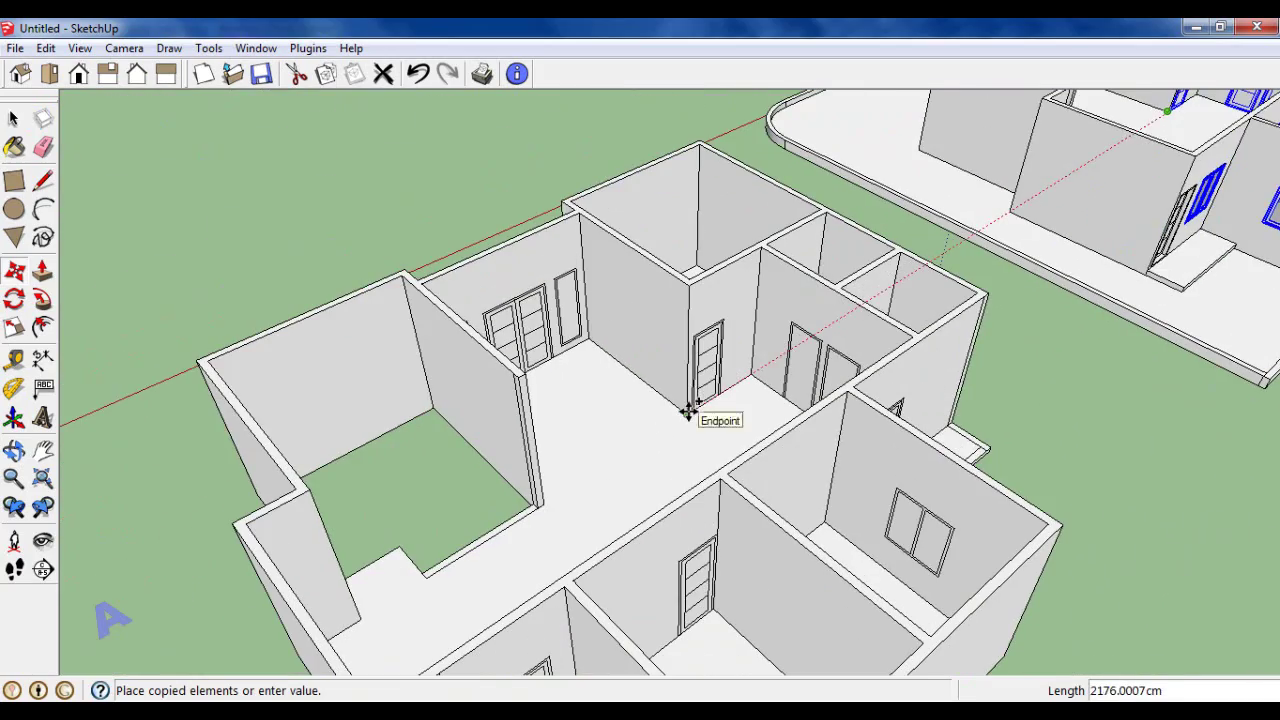
{"action": "mouse_move", "coordinate": [748, 247]}
{"action": "middle_mouse_down"}
{"action": "mouse_move", "coordinate": [686, 294]}
{"action": "mouse_move", "coordinate": [449, 257]}
{"action": "middle_mouse_up"}
{"action": "scroll", "coordinate": [686, 294], "scroll_direction": "up", "scroll_amount": 2}
{"action": "scroll", "coordinate": [563, 227], "scroll_direction": "up", "scroll_amount": 3}
{"action": "scroll", "coordinate": [563, 227], "scroll_direction": "up", "scroll_amount": 1}
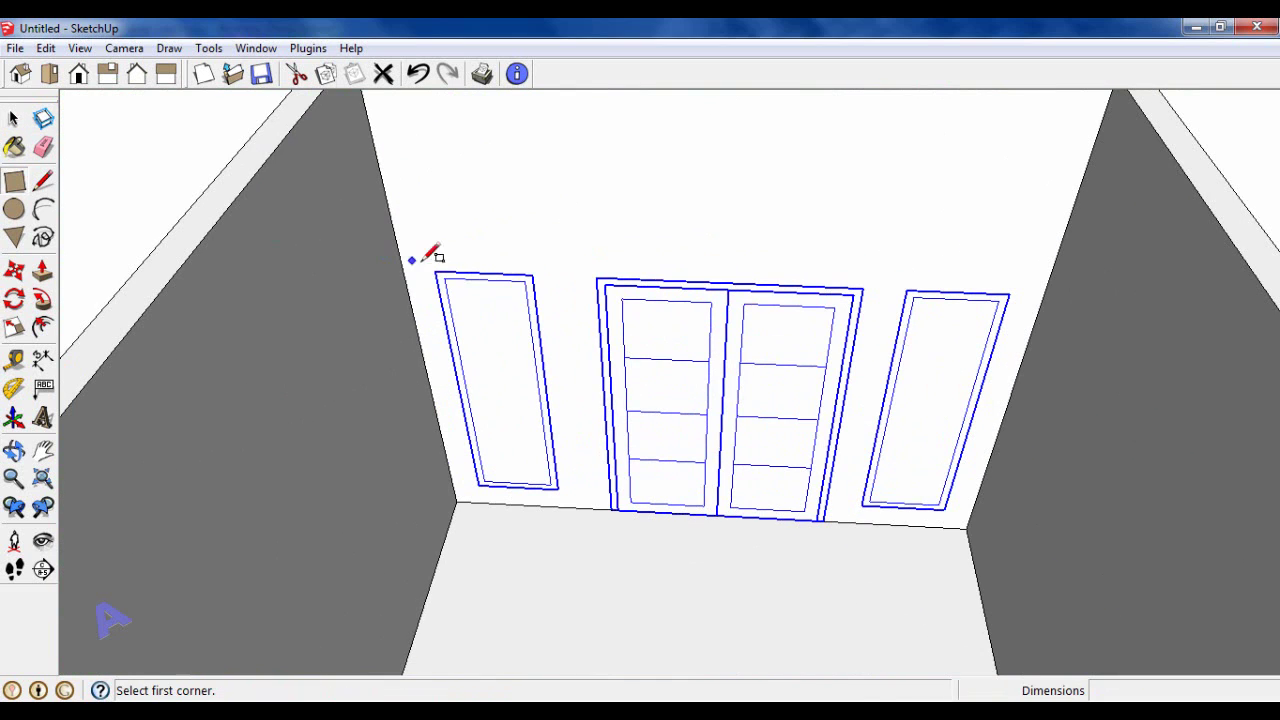
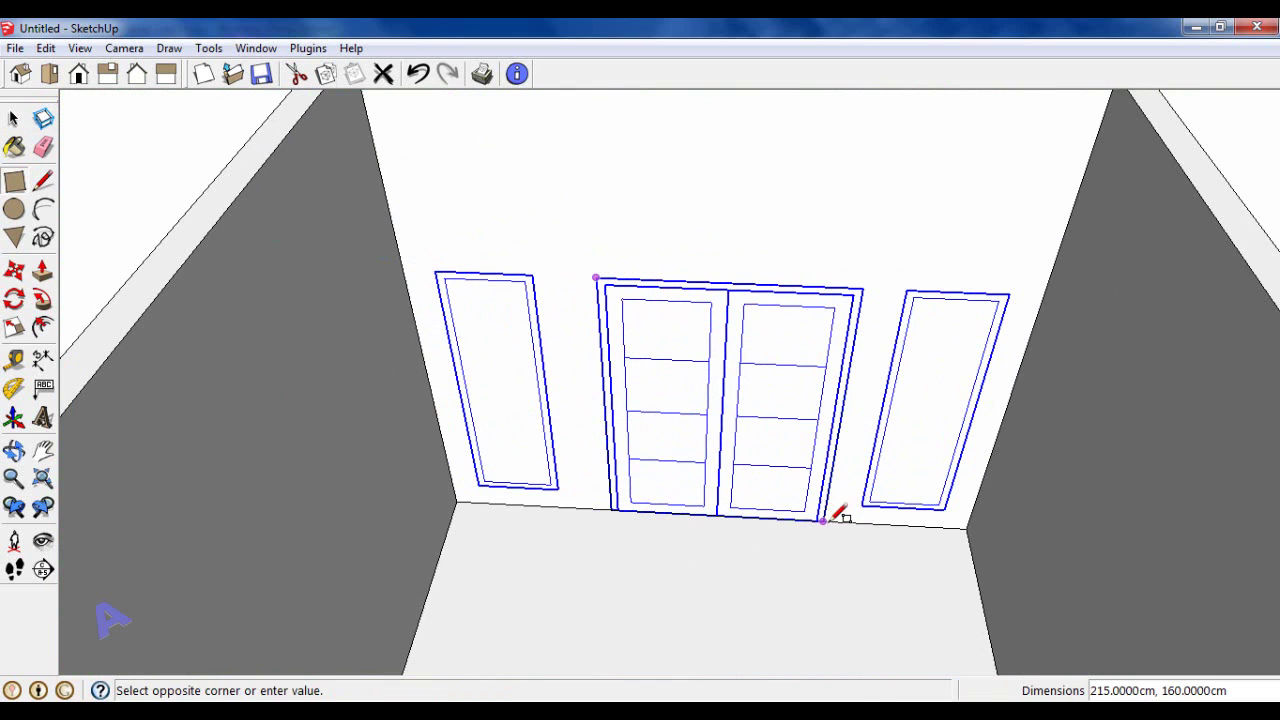
Step: Finish the inset frame rectangle inside the right window outline
{"action": "left_click", "coordinate": [944, 509]}
{"action": "scroll", "coordinate": [871, 260], "scroll_direction": "down", "scroll_amount": 2}
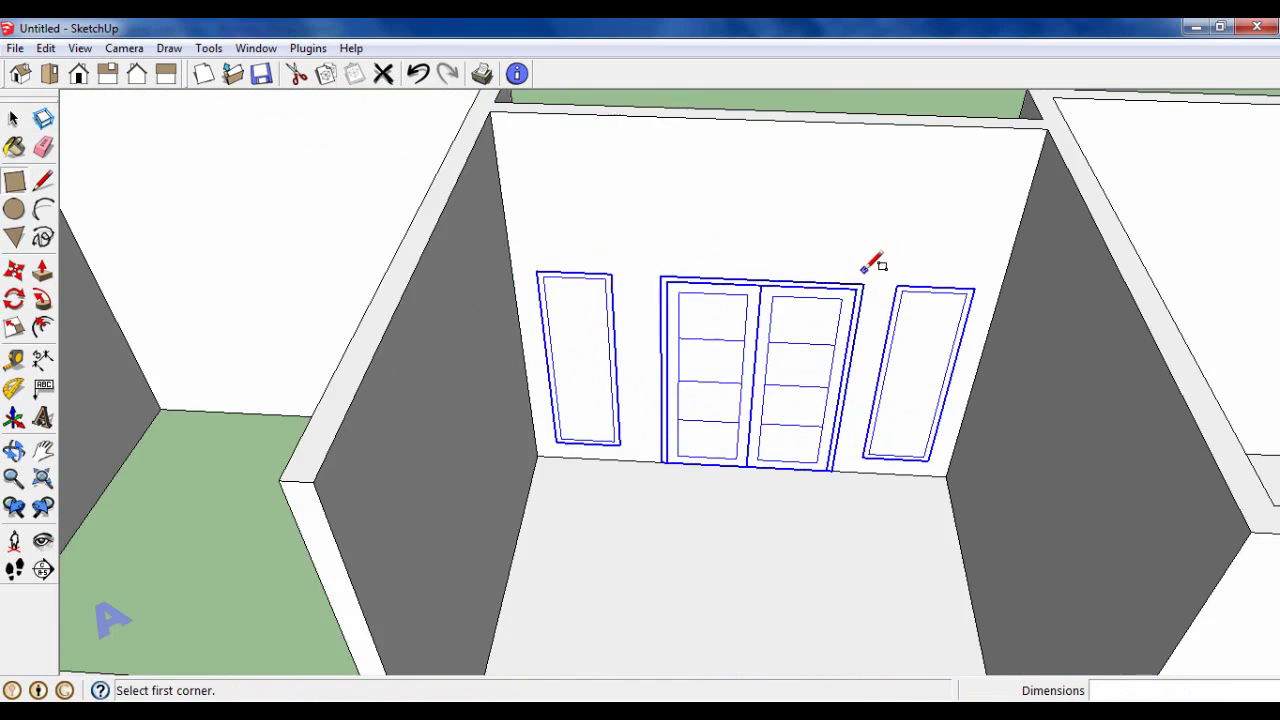
{"action": "scroll", "coordinate": [1057, 503], "scroll_direction": "down", "scroll_amount": 2}
{"action": "scroll", "coordinate": [991, 457], "scroll_direction": "up", "scroll_amount": 1}
{"action": "scroll", "coordinate": [950, 448], "scroll_direction": "up", "scroll_amount": 1}
{"action": "scroll", "coordinate": [1000, 540], "scroll_direction": "down", "scroll_amount": 2}
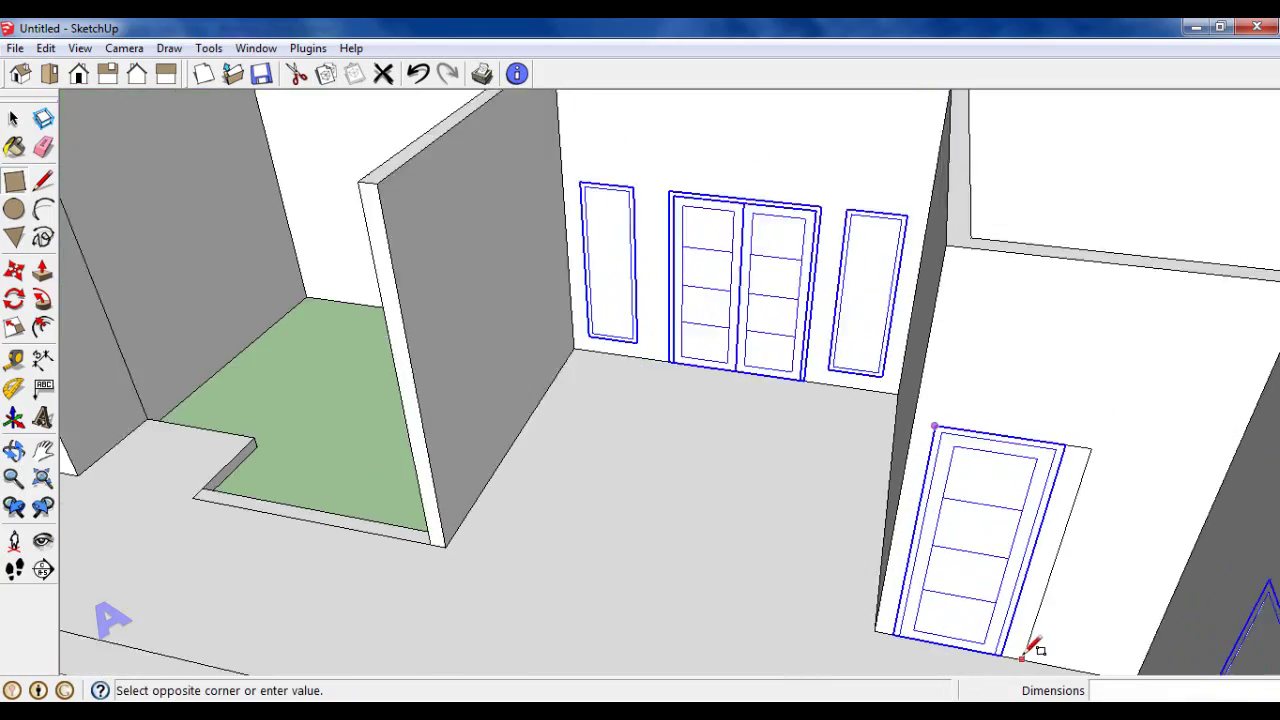
{"action": "scroll", "coordinate": [777, 357], "scroll_direction": "down", "scroll_amount": 2}
{"action": "middle_click_drag", "start_coordinate": [777, 357], "coordinate": [850, 320]}
{"action": "scroll", "coordinate": [955, 273], "scroll_direction": "up", "scroll_amount": 2}
{"action": "scroll", "coordinate": [958, 272], "scroll_direction": "up", "scroll_amount": 3}
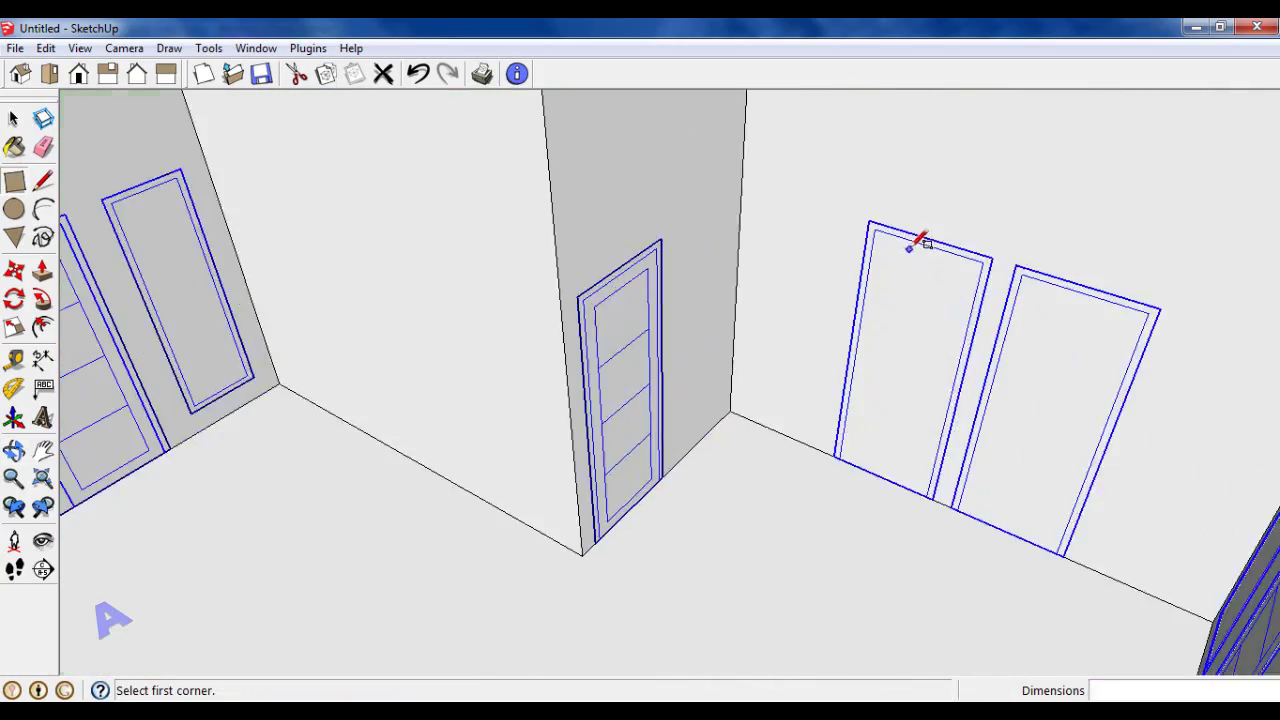
{"action": "scroll", "coordinate": [914, 243], "scroll_direction": "up", "scroll_amount": 1}
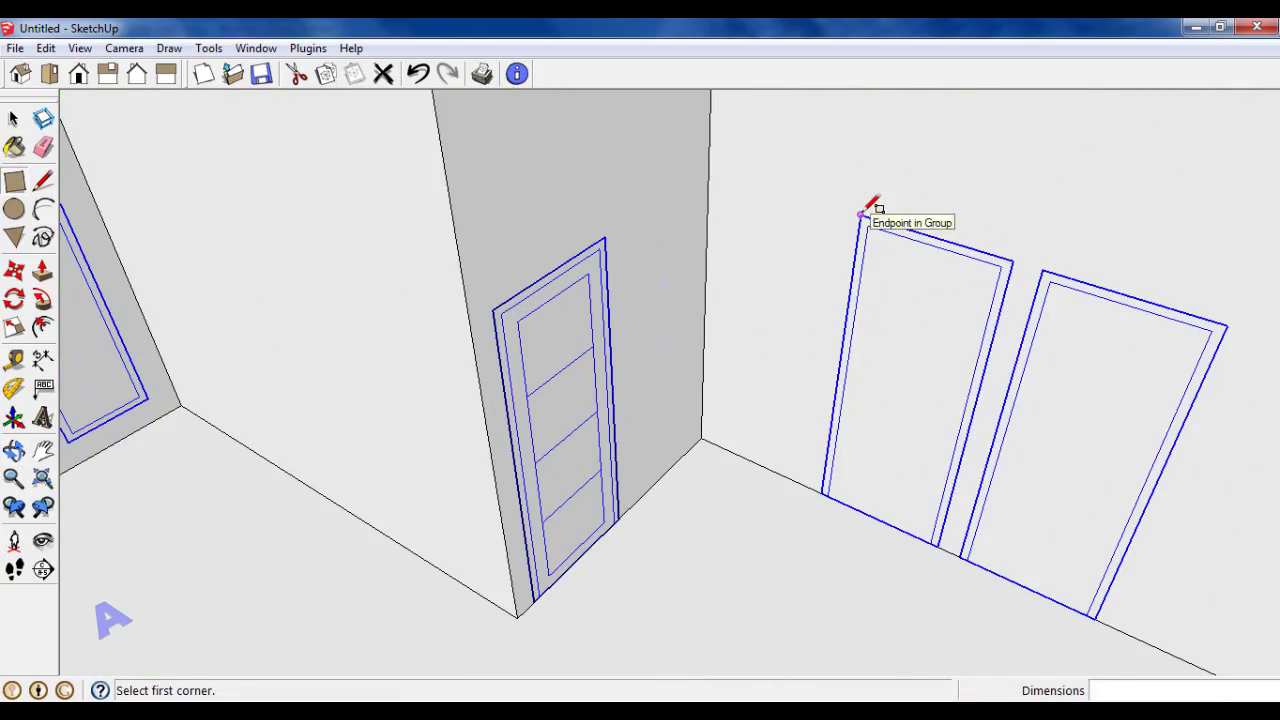
Step: Draw inset frame rectangles inside the right door and the neighbouring window
{"action": "left_click", "coordinate": [1113, 622]}
{"action": "scroll", "coordinate": [777, 357], "scroll_direction": "down", "scroll_amount": 2}
{"action": "scroll", "coordinate": [794, 357], "scroll_direction": "down", "scroll_amount": 2}
{"action": "scroll", "coordinate": [943, 451], "scroll_direction": "up", "scroll_amount": 2}
{"action": "scroll", "coordinate": [840, 380], "scroll_direction": "up", "scroll_amount": 2}
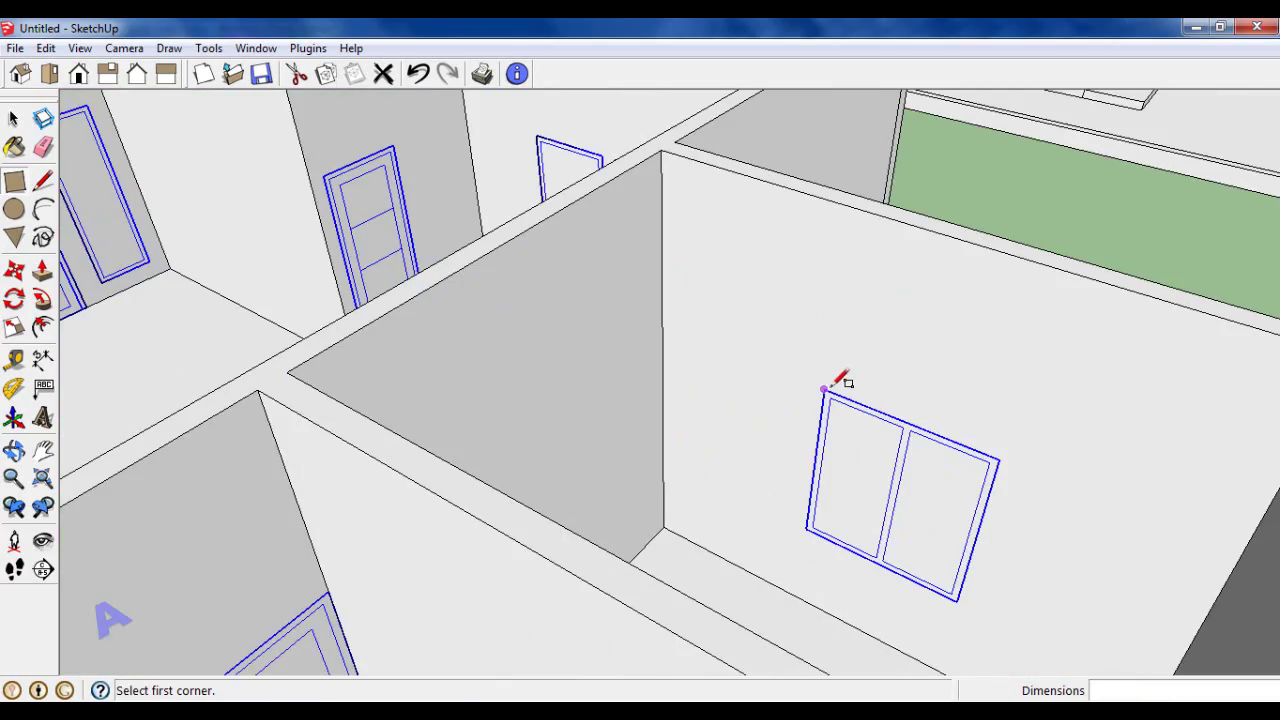
{"action": "left_click", "coordinate": [966, 598]}
{"action": "scroll", "coordinate": [943, 391], "scroll_direction": "down", "scroll_amount": 3}
{"action": "scroll", "coordinate": [874, 434], "scroll_direction": "down", "scroll_amount": 2}
Step: Draw an inset frame rectangle inside the door on the corridor wall
{"action": "mouse_move", "coordinate": [874, 434]}
{"action": "middle_mouse_down"}
{"action": "mouse_move", "coordinate": [751, 514]}
{"action": "mouse_move", "coordinate": [1028, 373]}
{"action": "middle_mouse_up"}
{"action": "scroll", "coordinate": [1028, 373], "scroll_direction": "up", "scroll_amount": 3}
{"action": "scroll", "coordinate": [849, 206], "scroll_direction": "up", "scroll_amount": 3}
{"action": "scroll", "coordinate": [797, 190], "scroll_direction": "up", "scroll_amount": 3}
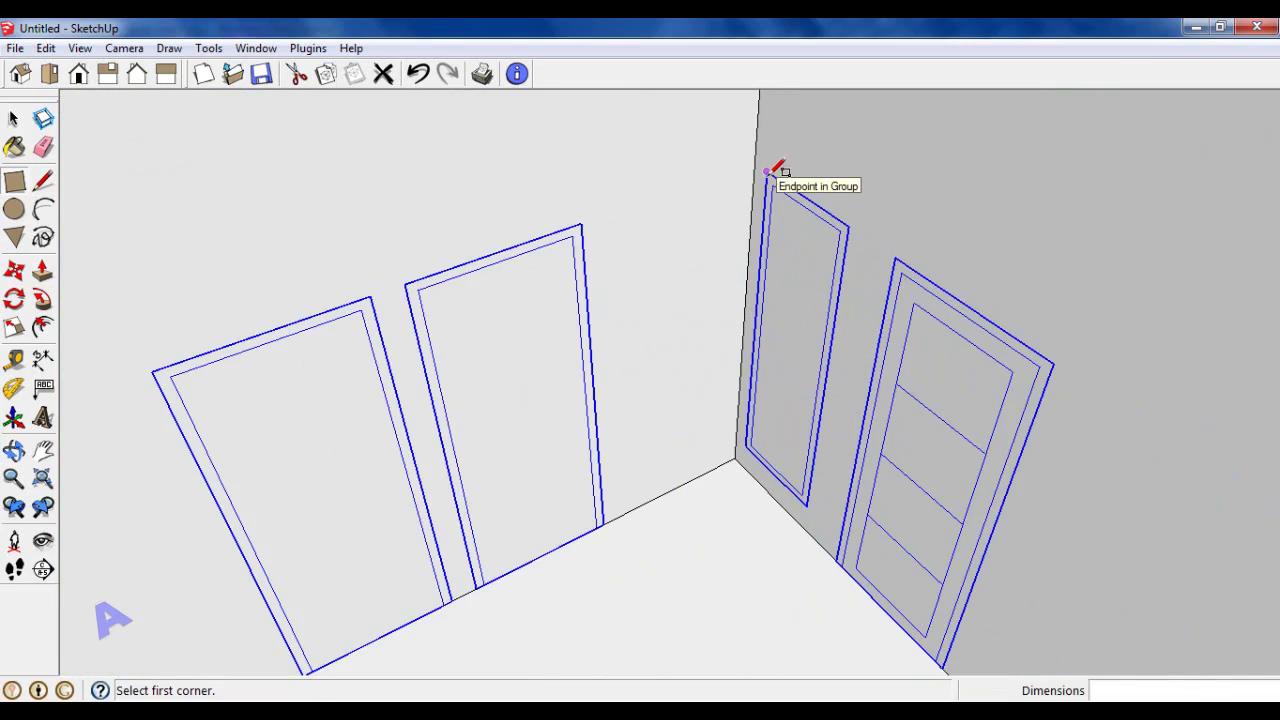
{"action": "left_click", "coordinate": [948, 662]}
{"action": "scroll", "coordinate": [591, 266], "scroll_direction": "down", "scroll_amount": 2}
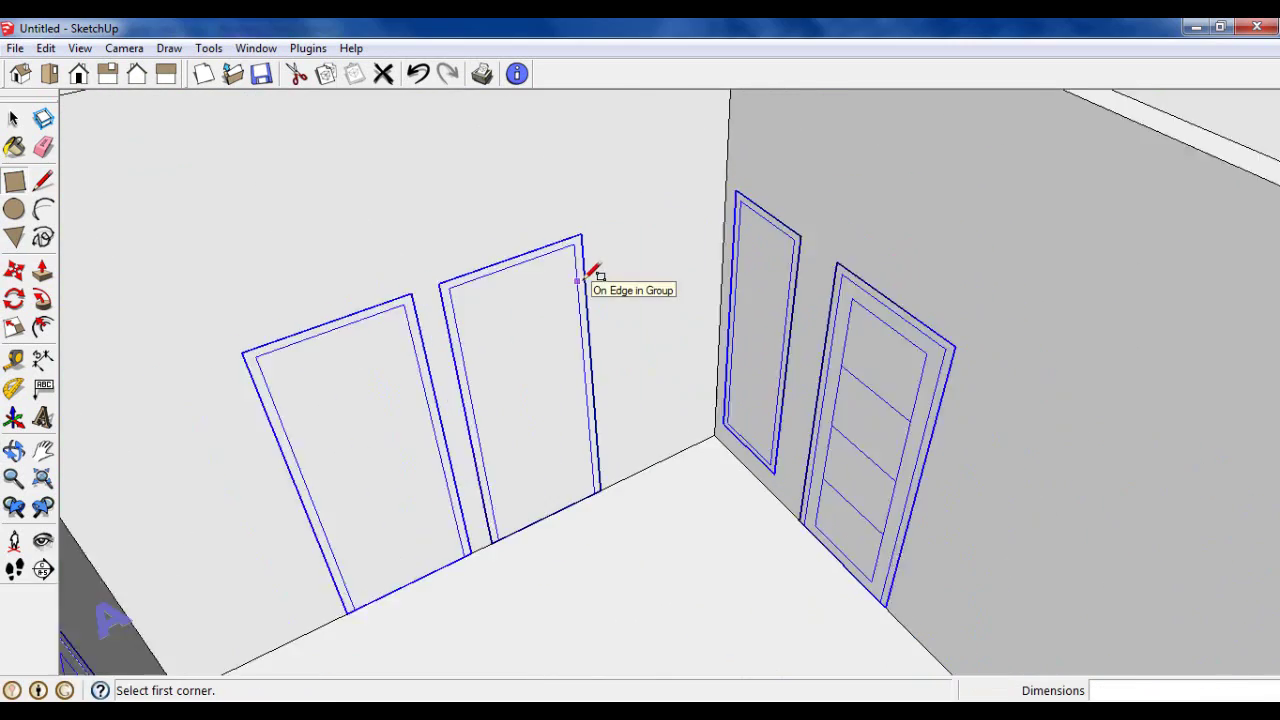
{"action": "scroll", "coordinate": [934, 486], "scroll_direction": "down", "scroll_amount": 2}
{"action": "scroll", "coordinate": [849, 363], "scroll_direction": "up", "scroll_amount": 3}
Step: Draw inset frame rectangles for the next corridor opening and its window
{"action": "left_click", "coordinate": [836, 360]}
{"action": "scroll", "coordinate": [836, 360], "scroll_direction": "up", "scroll_amount": 1}
{"action": "middle_click_drag", "start_coordinate": [850, 347], "coordinate": [882, 586]}
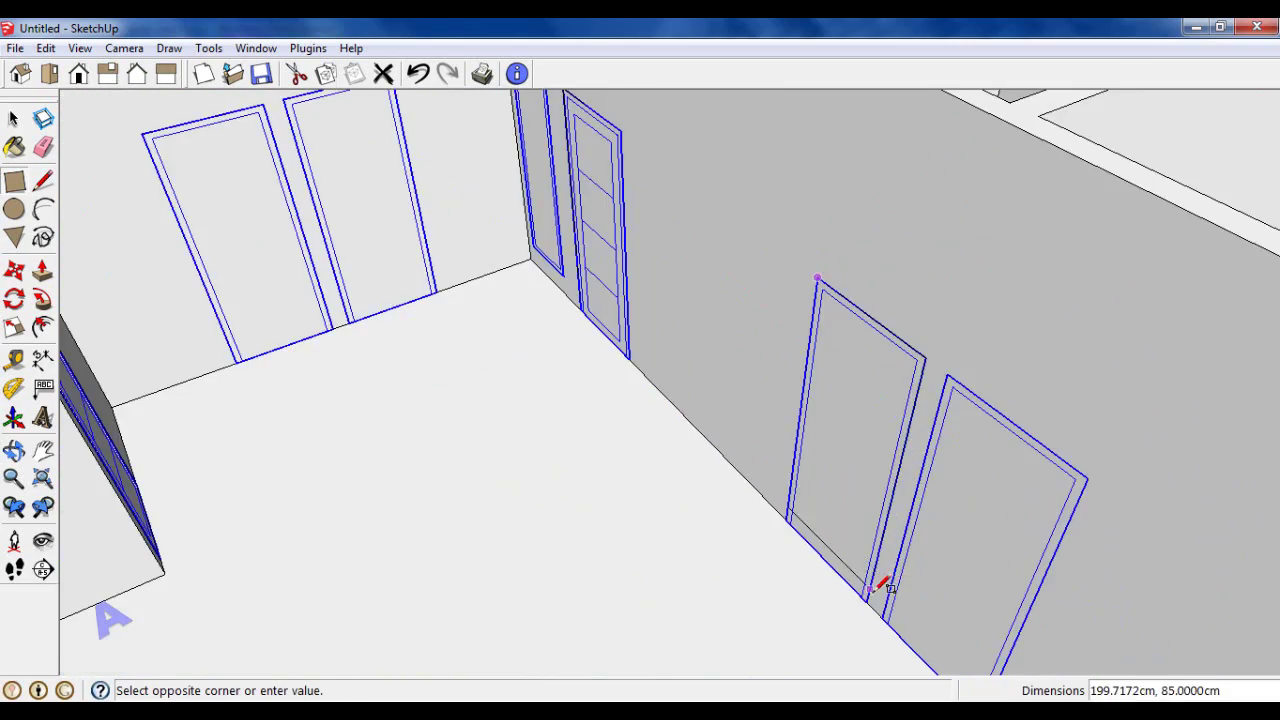
{"action": "scroll", "coordinate": [963, 366], "scroll_direction": "down", "scroll_amount": 2}
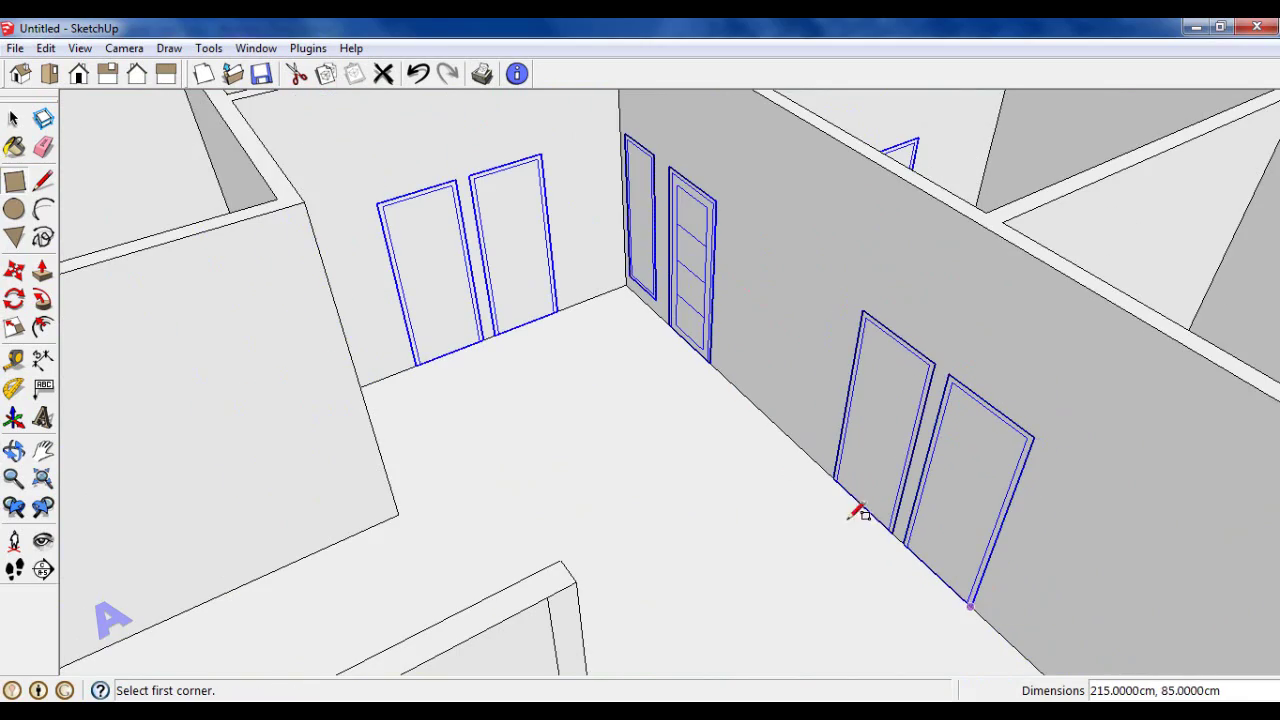
{"action": "scroll", "coordinate": [851, 517], "scroll_direction": "down", "scroll_amount": 3}
{"action": "scroll", "coordinate": [994, 509], "scroll_direction": "up", "scroll_amount": 3}
{"action": "scroll", "coordinate": [960, 470], "scroll_direction": "up", "scroll_amount": 1}
{"action": "left_click", "coordinate": [948, 440]}
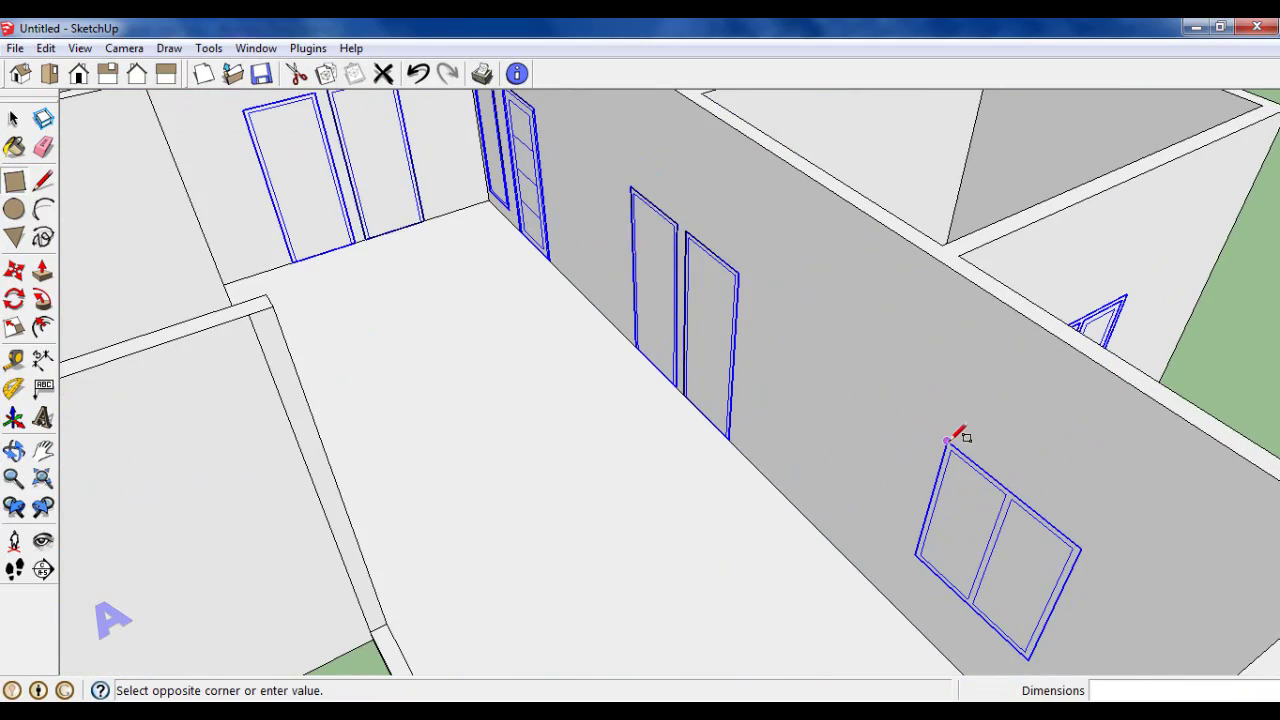
{"action": "left_click", "coordinate": [1030, 658]}
{"action": "scroll", "coordinate": [857, 400], "scroll_direction": "down", "scroll_amount": 4}
{"action": "scroll", "coordinate": [886, 434], "scroll_direction": "down", "scroll_amount": 2}
{"action": "middle_click_drag", "start_coordinate": [886, 434], "coordinate": [757, 411]}
{"action": "scroll", "coordinate": [752, 300], "scroll_direction": "up", "scroll_amount": 4}
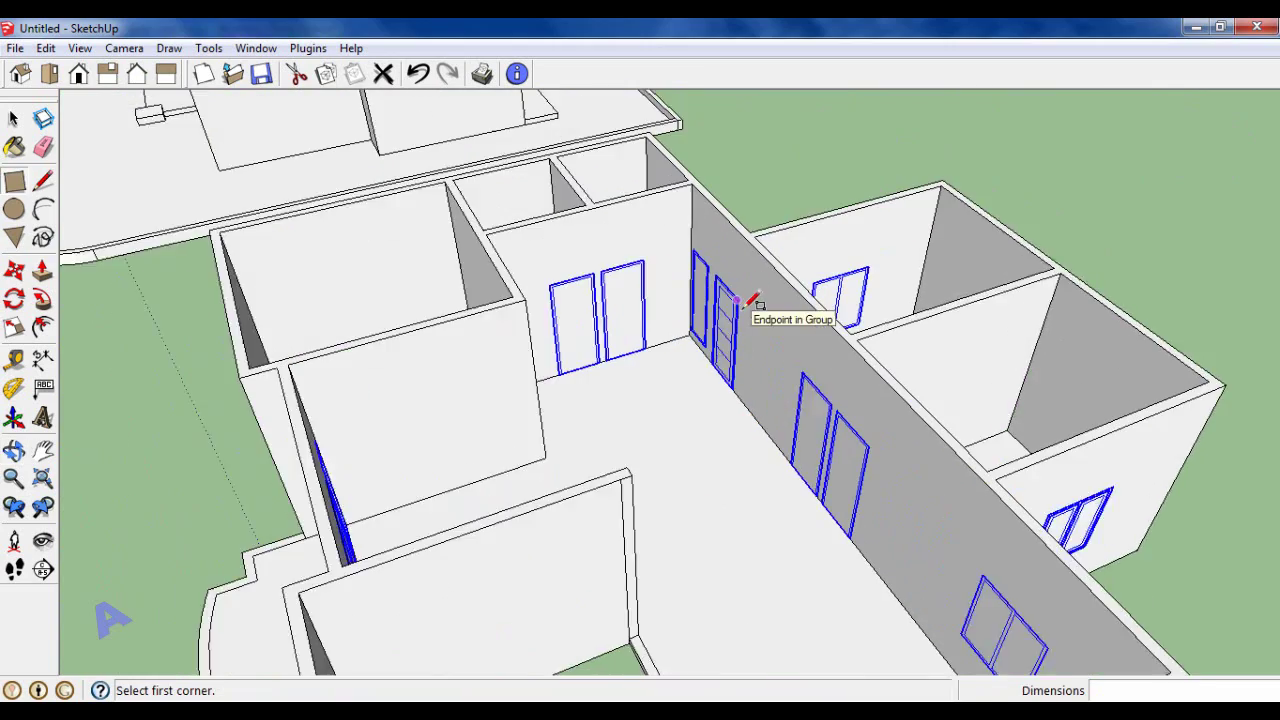
{"action": "scroll", "coordinate": [740, 300], "scroll_direction": "up", "scroll_amount": 1}
Step: Push the left door panel and the nearer door panel back into the wall
{"action": "scroll", "coordinate": [574, 320], "scroll_direction": "up", "scroll_amount": 3}
{"action": "scroll", "coordinate": [574, 320], "scroll_direction": "up", "scroll_amount": 1}
{"action": "left_click", "coordinate": [482, 345]}
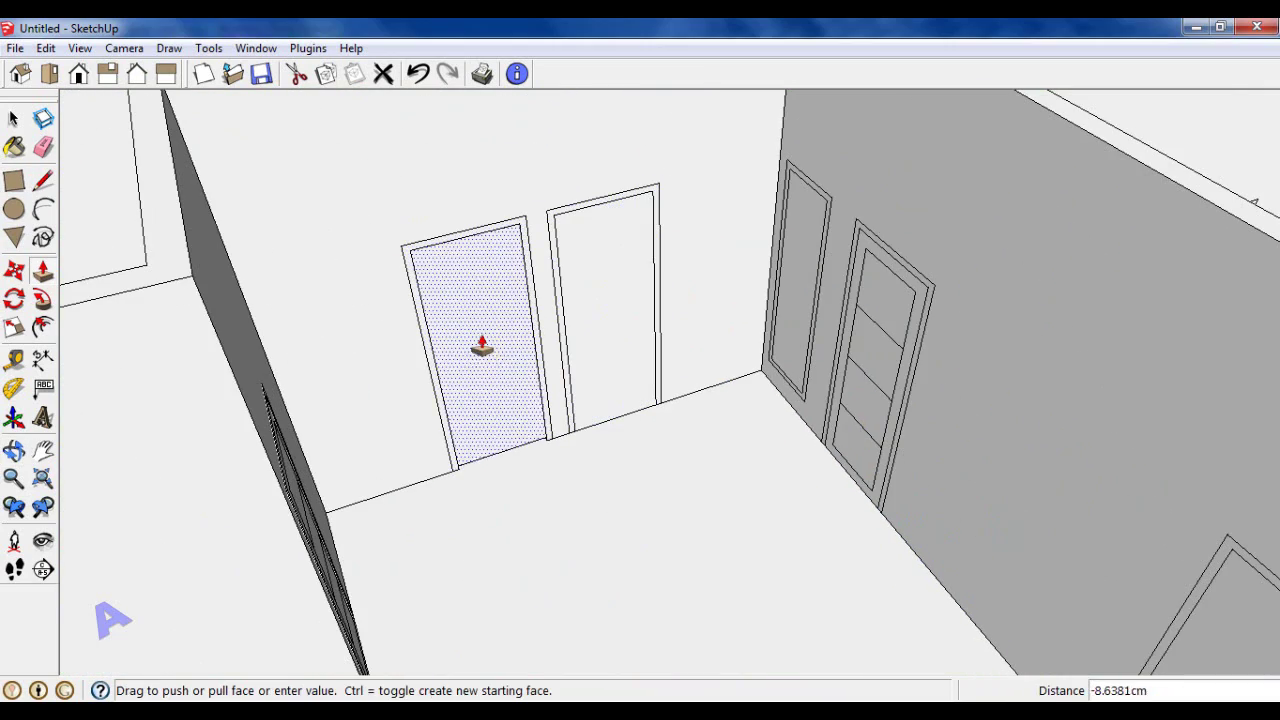
{"action": "middle_click_drag", "start_coordinate": [609, 340], "coordinate": [789, 337]}
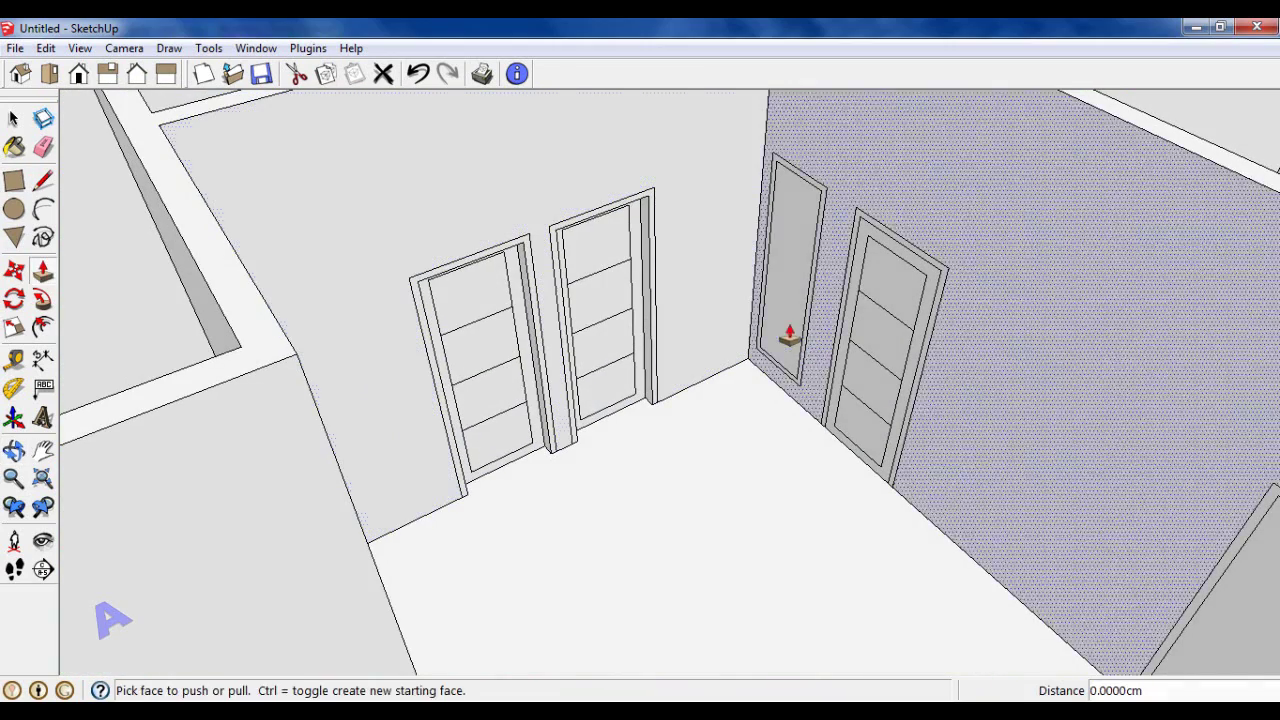
{"action": "scroll", "coordinate": [885, 367], "scroll_direction": "down", "scroll_amount": 3}
{"action": "scroll", "coordinate": [885, 367], "scroll_direction": "down", "scroll_amount": 2}
{"action": "left_click", "coordinate": [1082, 508]}
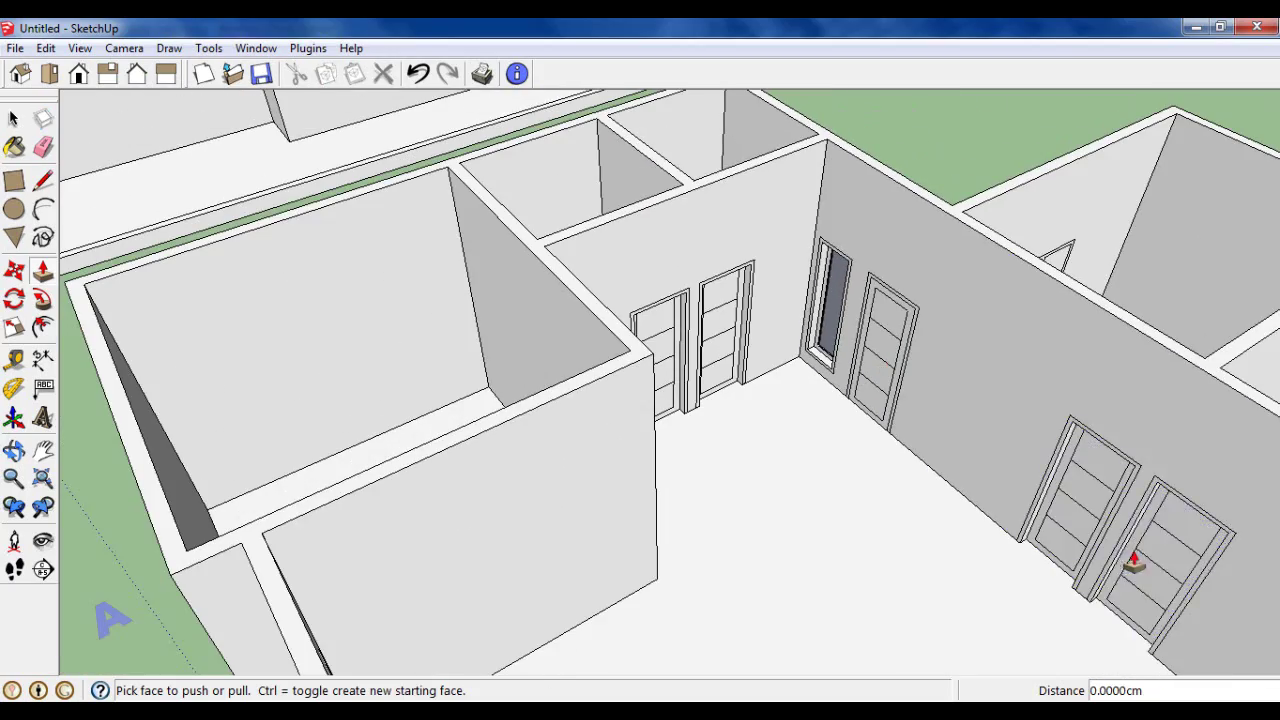
Step: Work around the rooms, corridor wall and windowed walls, recessing the remaining panels to about -15 cm
{"action": "mouse_move", "coordinate": [1133, 565]}
{"action": "middle_mouse_down"}
{"action": "mouse_move", "coordinate": [749, 371]}
{"action": "mouse_move", "coordinate": [943, 443]}
{"action": "mouse_move", "coordinate": [640, 443]}
{"action": "mouse_move", "coordinate": [517, 320]}
{"action": "middle_mouse_up"}
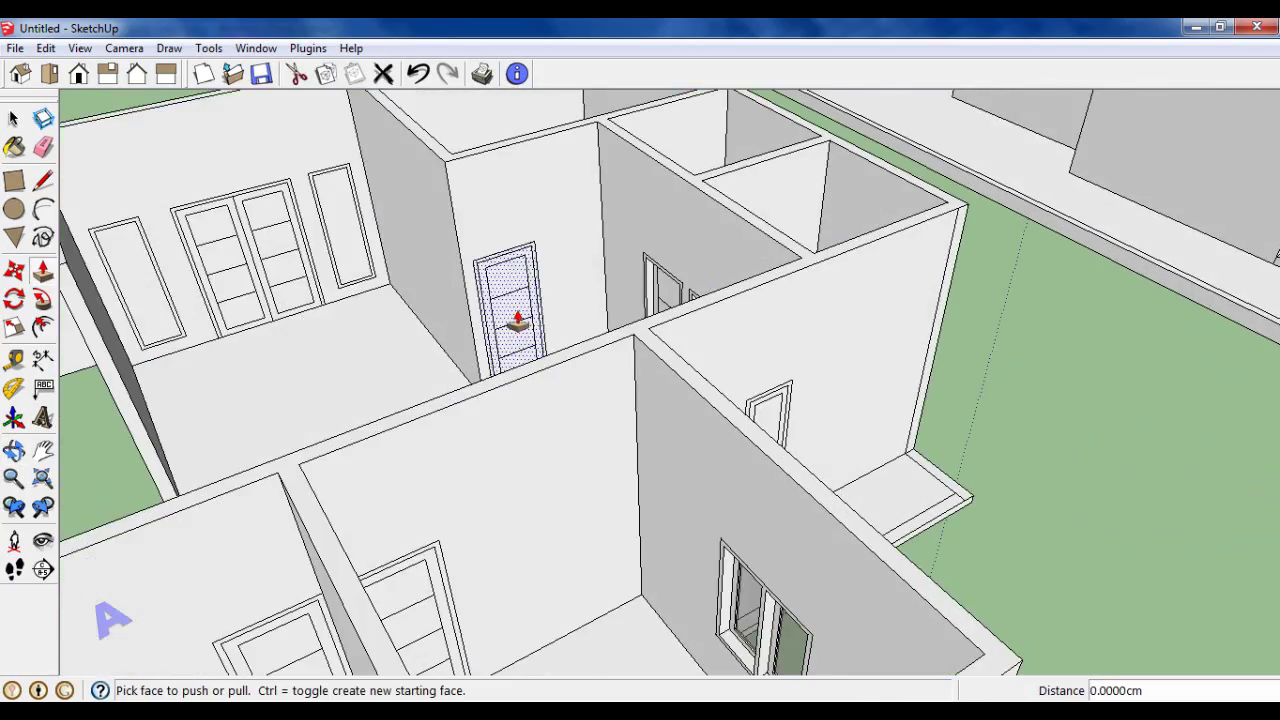
{"action": "scroll", "coordinate": [517, 320], "scroll_direction": "down", "scroll_amount": 3}
{"action": "scroll", "coordinate": [463, 297], "scroll_direction": "up", "scroll_amount": 4}
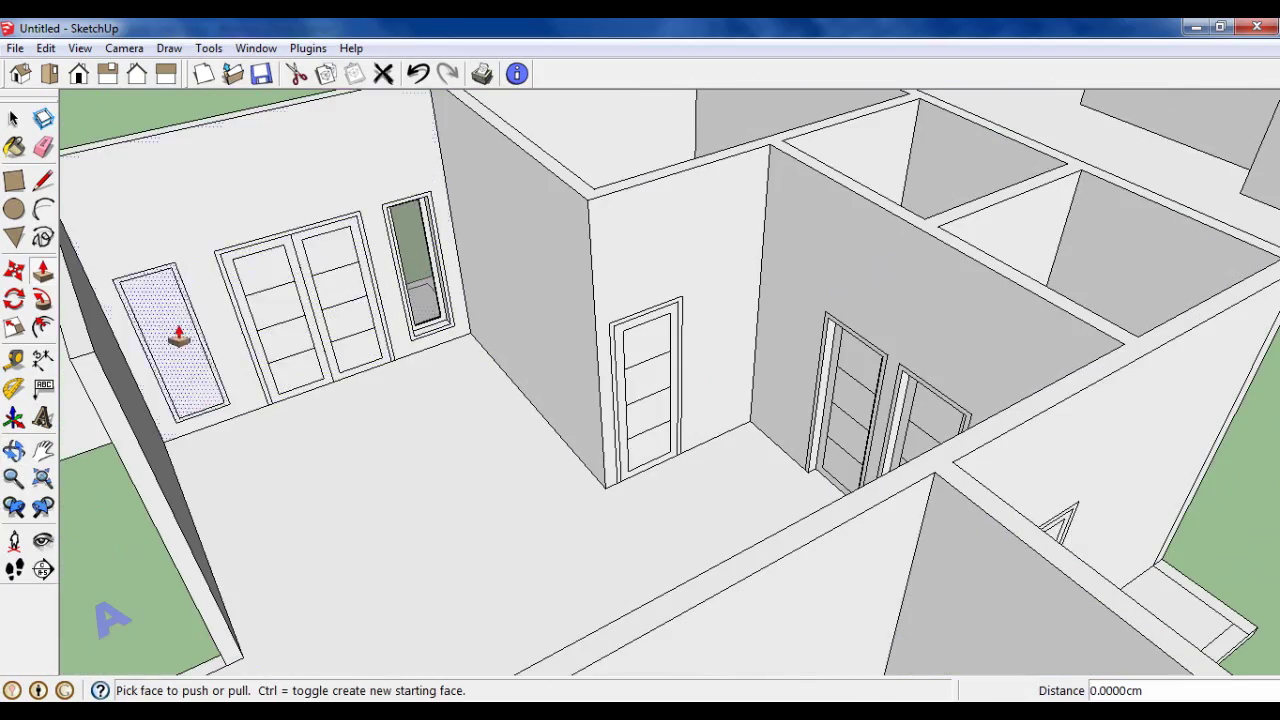
{"action": "scroll", "coordinate": [531, 289], "scroll_direction": "down", "scroll_amount": 2}
{"action": "scroll", "coordinate": [609, 434], "scroll_direction": "down", "scroll_amount": 3}
{"action": "middle_click_drag", "start_coordinate": [609, 434], "coordinate": [269, 371]}
{"action": "scroll", "coordinate": [465, 422], "scroll_direction": "up", "scroll_amount": 4}
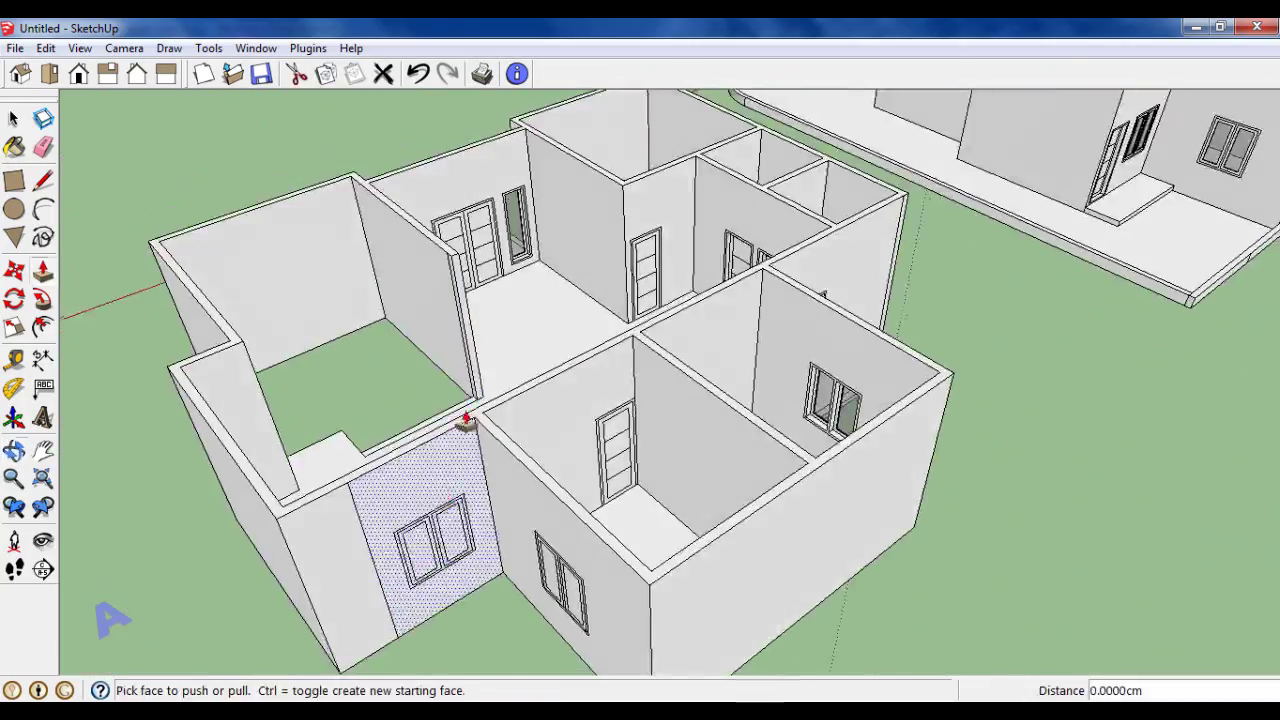
{"action": "middle_click_drag", "start_coordinate": [465, 422], "coordinate": [614, 543]}
{"action": "scroll", "coordinate": [1071, 451], "scroll_direction": "up", "scroll_amount": 3}
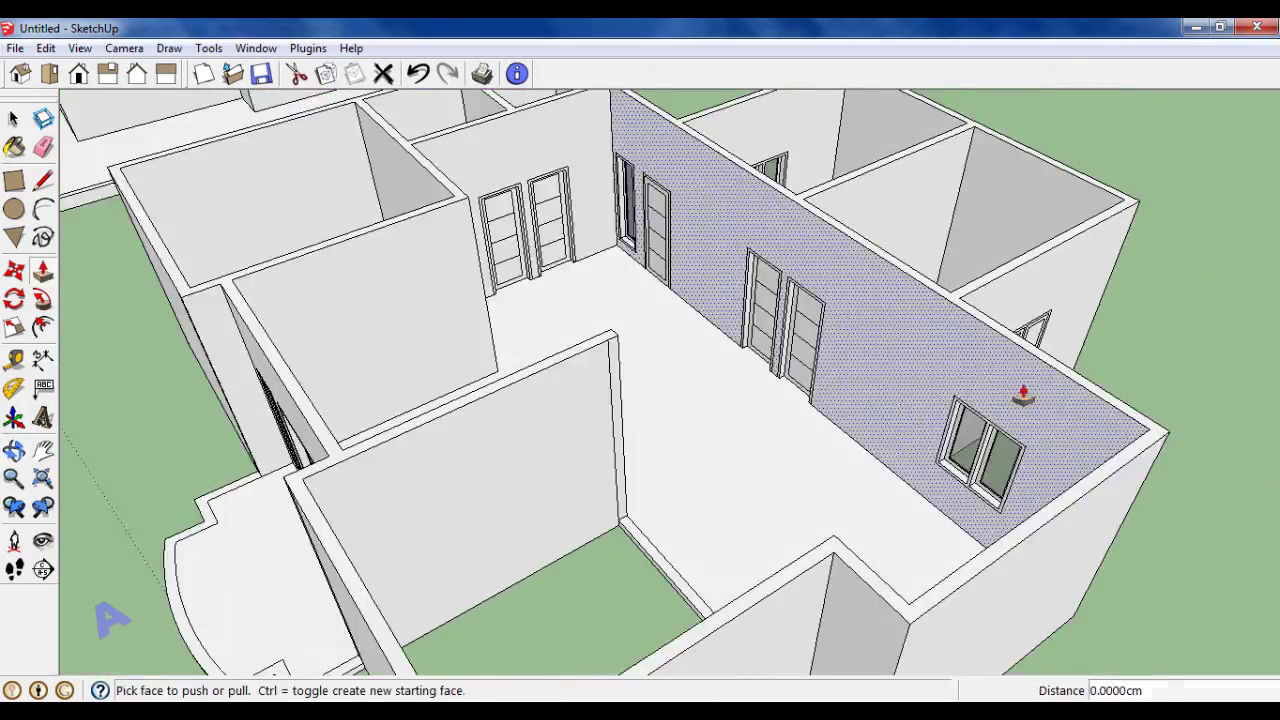
{"action": "scroll", "coordinate": [1023, 395], "scroll_direction": "down", "scroll_amount": 3}
{"action": "middle_click_drag", "start_coordinate": [1023, 395], "coordinate": [686, 223]}
{"action": "scroll", "coordinate": [664, 293], "scroll_direction": "up", "scroll_amount": 4}
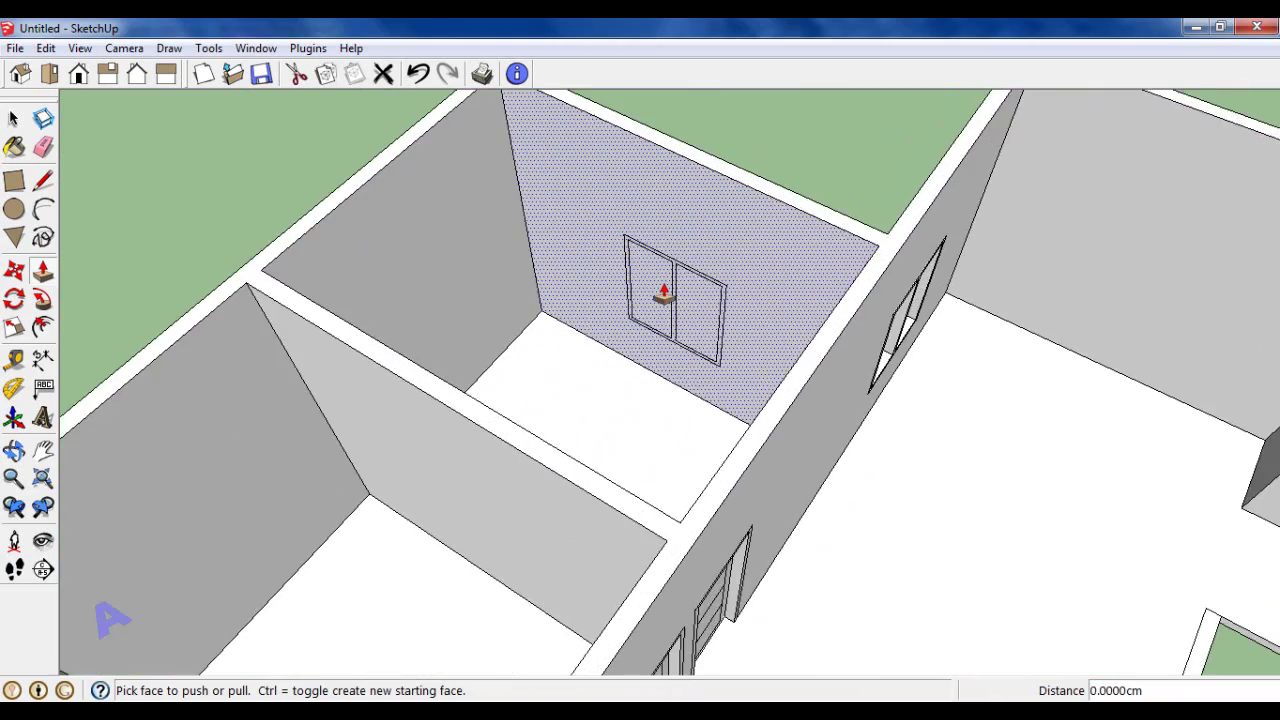
{"action": "scroll", "coordinate": [664, 293], "scroll_direction": "up", "scroll_amount": 3}
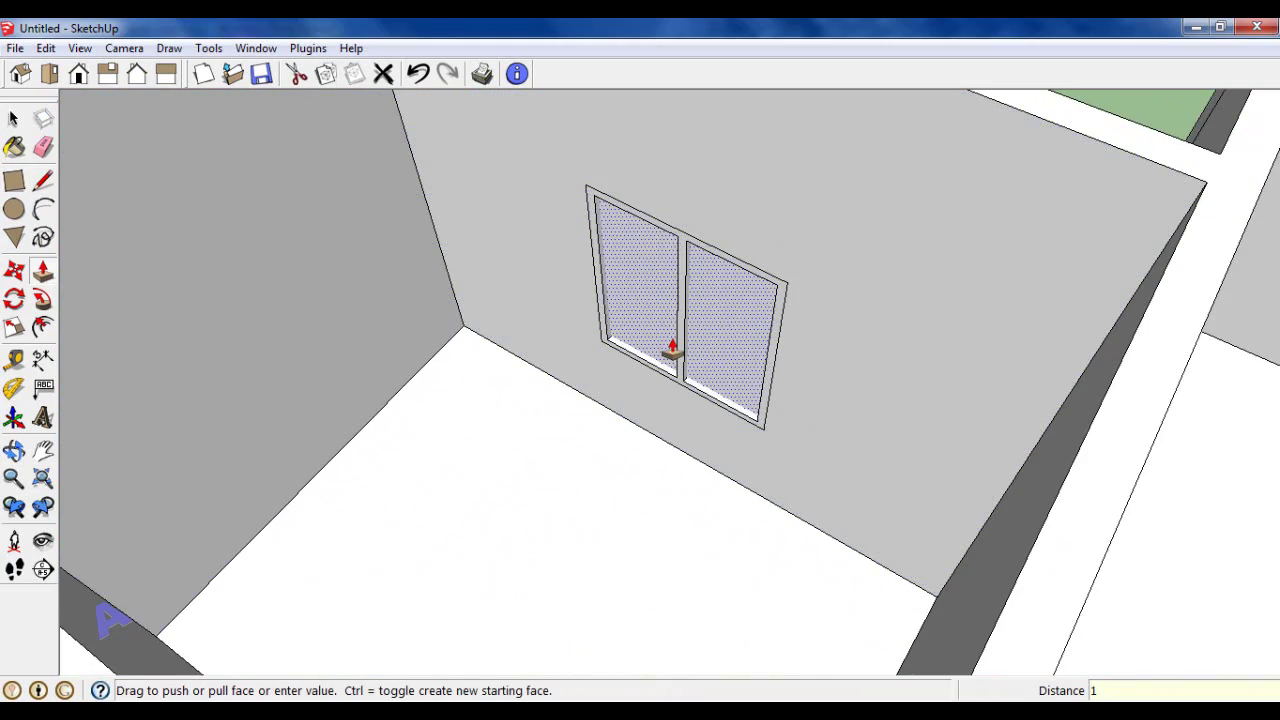
{"action": "scroll", "coordinate": [672, 347], "scroll_direction": "down", "scroll_amount": 5}
{"action": "scroll", "coordinate": [774, 277], "scroll_direction": "down", "scroll_amount": 5}
{"action": "middle_click_drag", "start_coordinate": [829, 429], "coordinate": [1018, 345]}
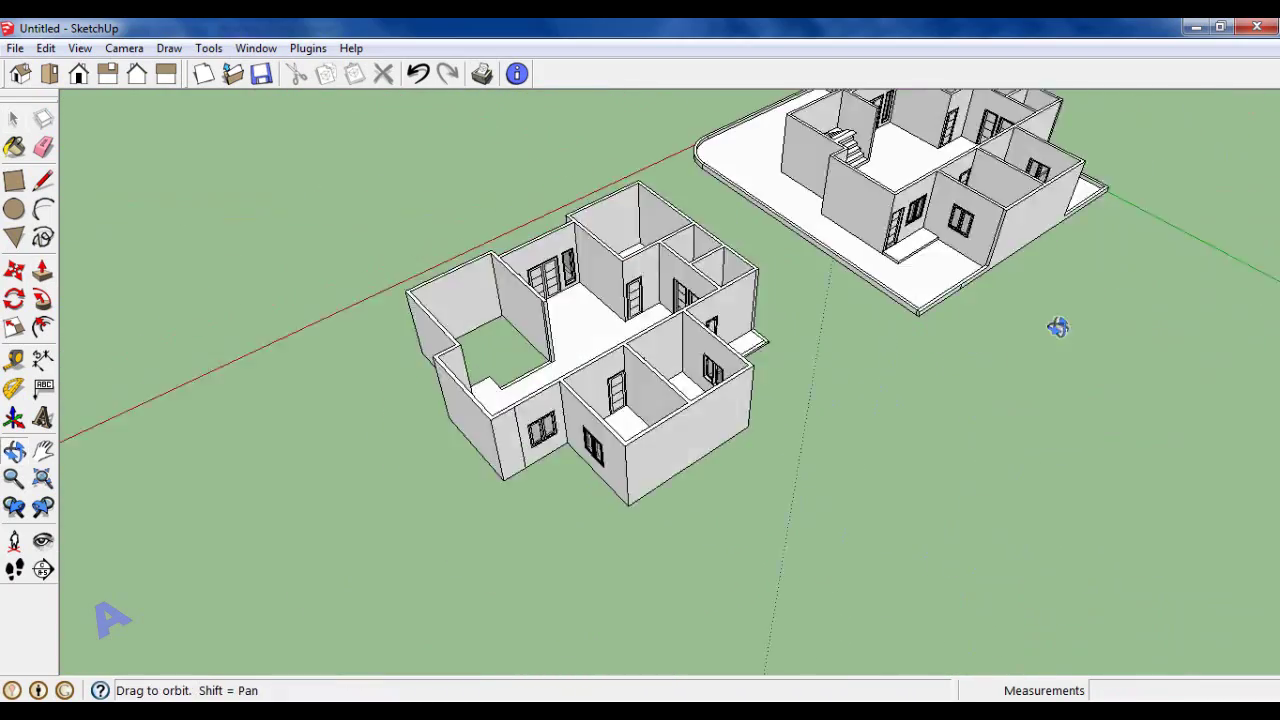
Step: Select the entire right-hand upper-storey building
{"action": "middle_click_drag", "start_coordinate": [1057, 323], "coordinate": [872, 285]}
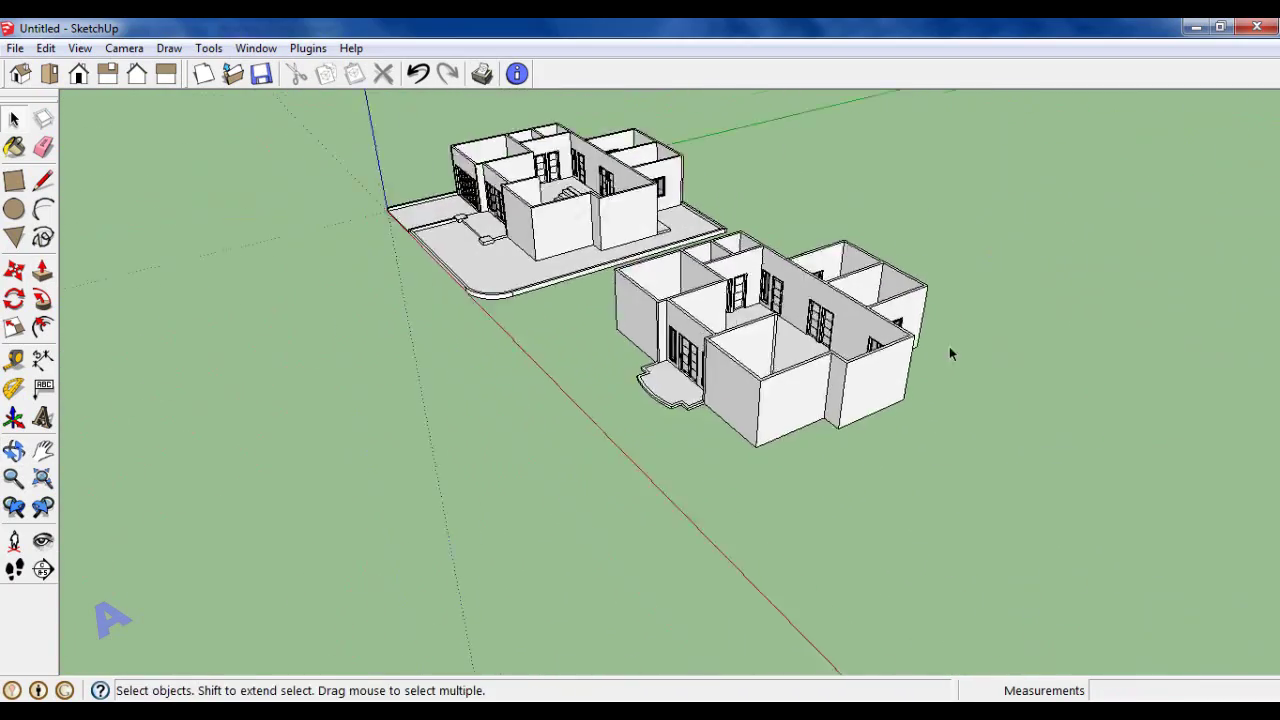
{"action": "middle_click_drag", "start_coordinate": [845, 355], "coordinate": [625, 112]}
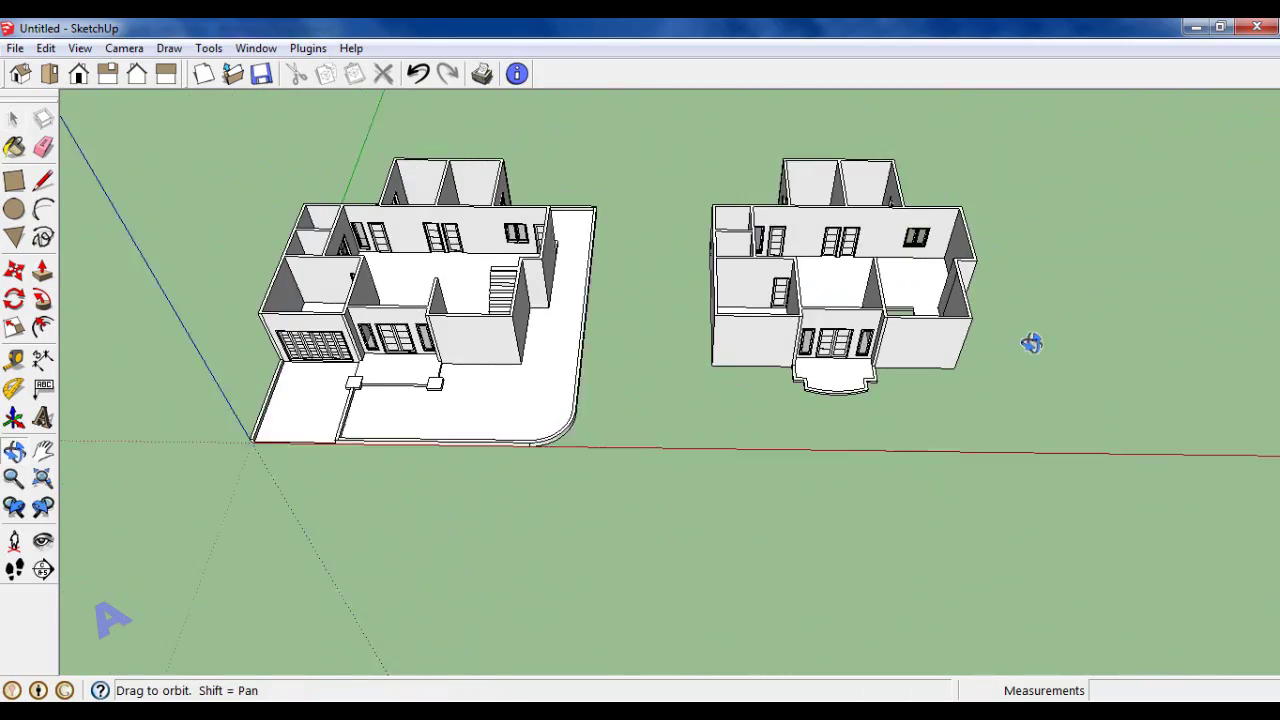
{"action": "left_click_drag", "start_coordinate": [979, 383], "coordinate": [1052, 422]}
{"action": "mouse_move", "coordinate": [1052, 422]}
{"action": "middle_mouse_down"}
{"action": "mouse_move", "coordinate": [903, 306]}
{"action": "mouse_move", "coordinate": [736, 244]}
{"action": "middle_mouse_up"}
{"action": "scroll", "coordinate": [900, 434], "scroll_direction": "up", "scroll_amount": 2}
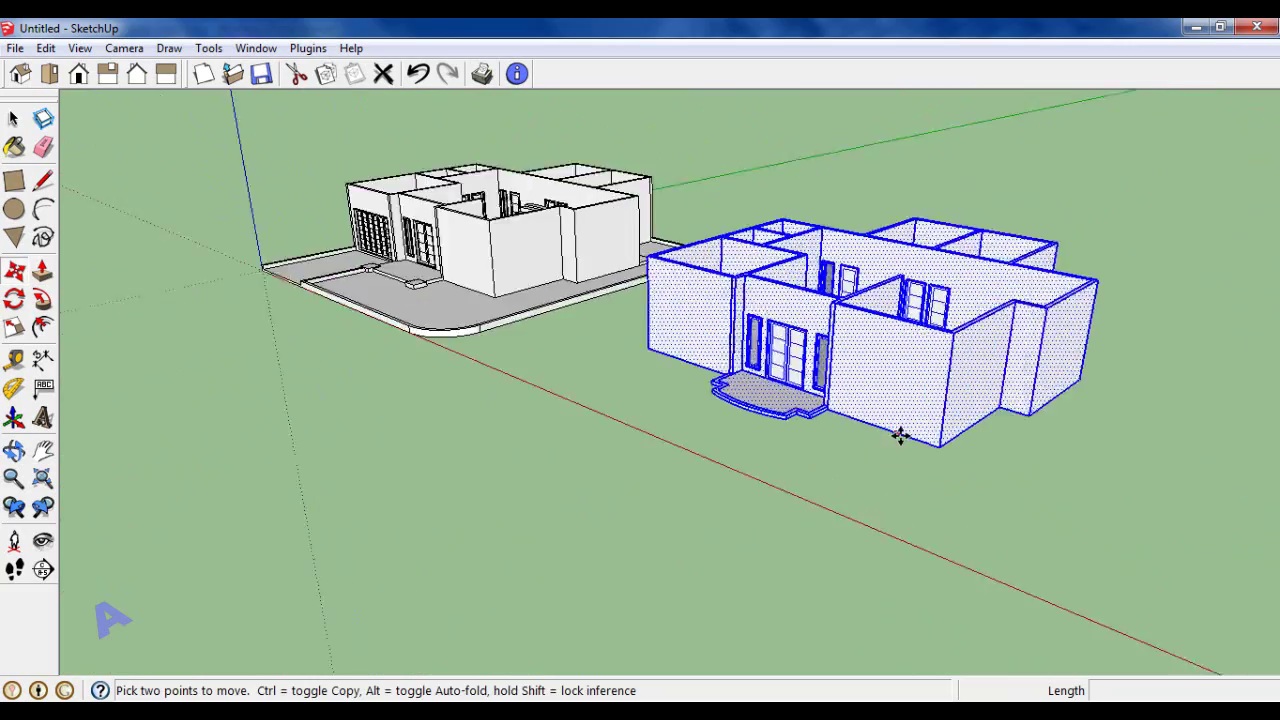
{"action": "scroll", "coordinate": [976, 456], "scroll_direction": "up", "scroll_amount": 5}
Step: Move the upper storey from its corner onto the matching ground-floor corner
{"action": "left_click", "coordinate": [993, 447]}
{"action": "scroll", "coordinate": [1000, 440], "scroll_direction": "down", "scroll_amount": 5}
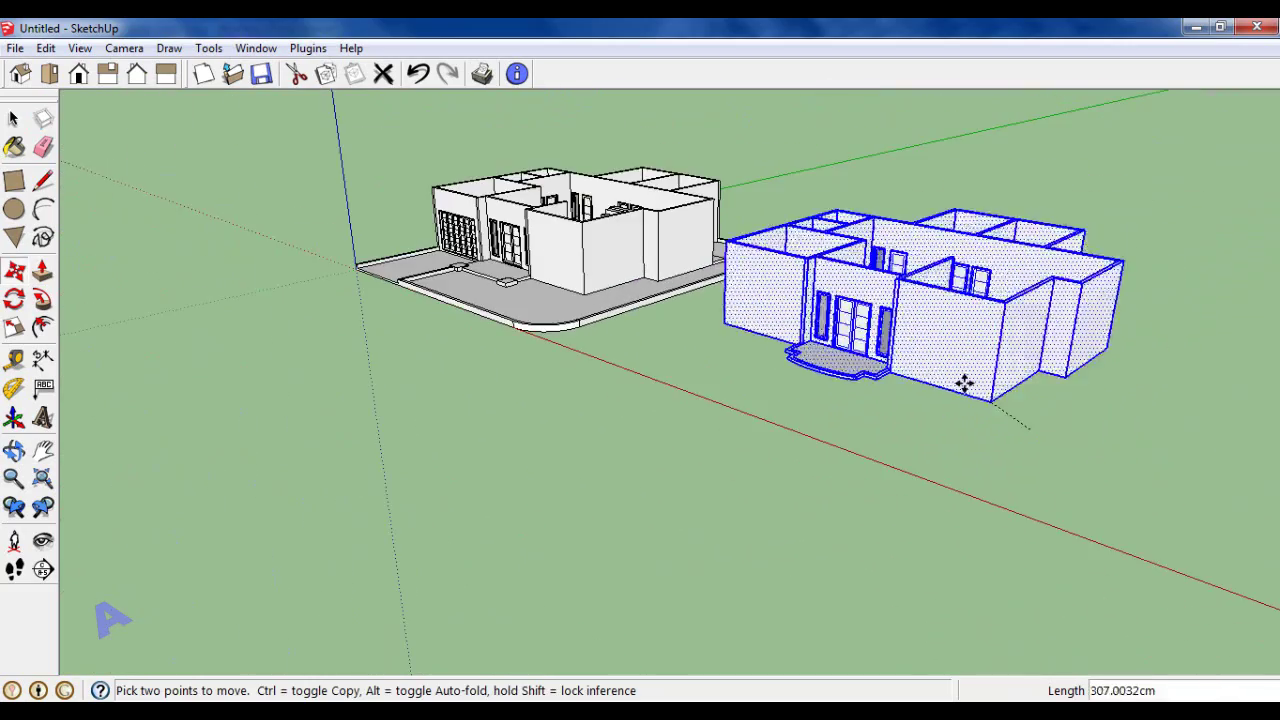
{"action": "scroll", "coordinate": [600, 200], "scroll_direction": "up", "scroll_amount": 4}
{"action": "scroll", "coordinate": [553, 268], "scroll_direction": "up", "scroll_amount": 2}
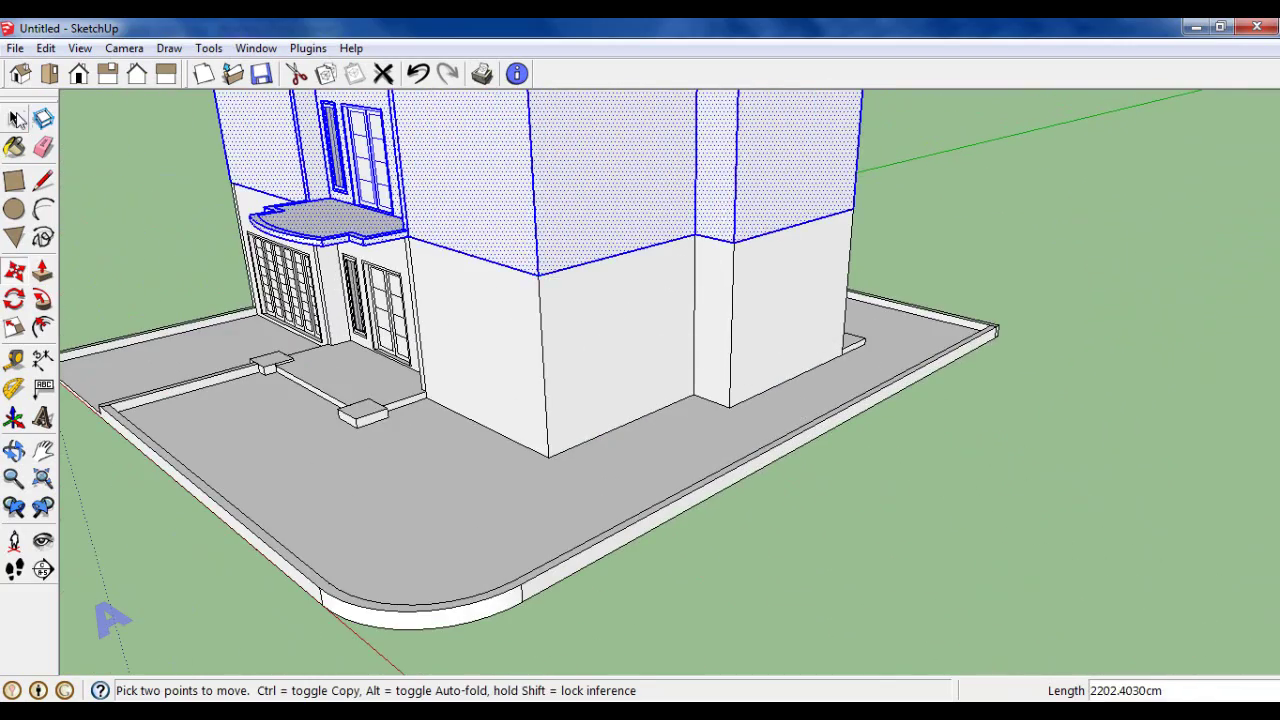
{"action": "left_click", "coordinate": [15, 118]}
{"action": "scroll", "coordinate": [786, 357], "scroll_direction": "down", "scroll_amount": 5}
{"action": "middle_click_drag", "start_coordinate": [786, 357], "coordinate": [969, 380]}
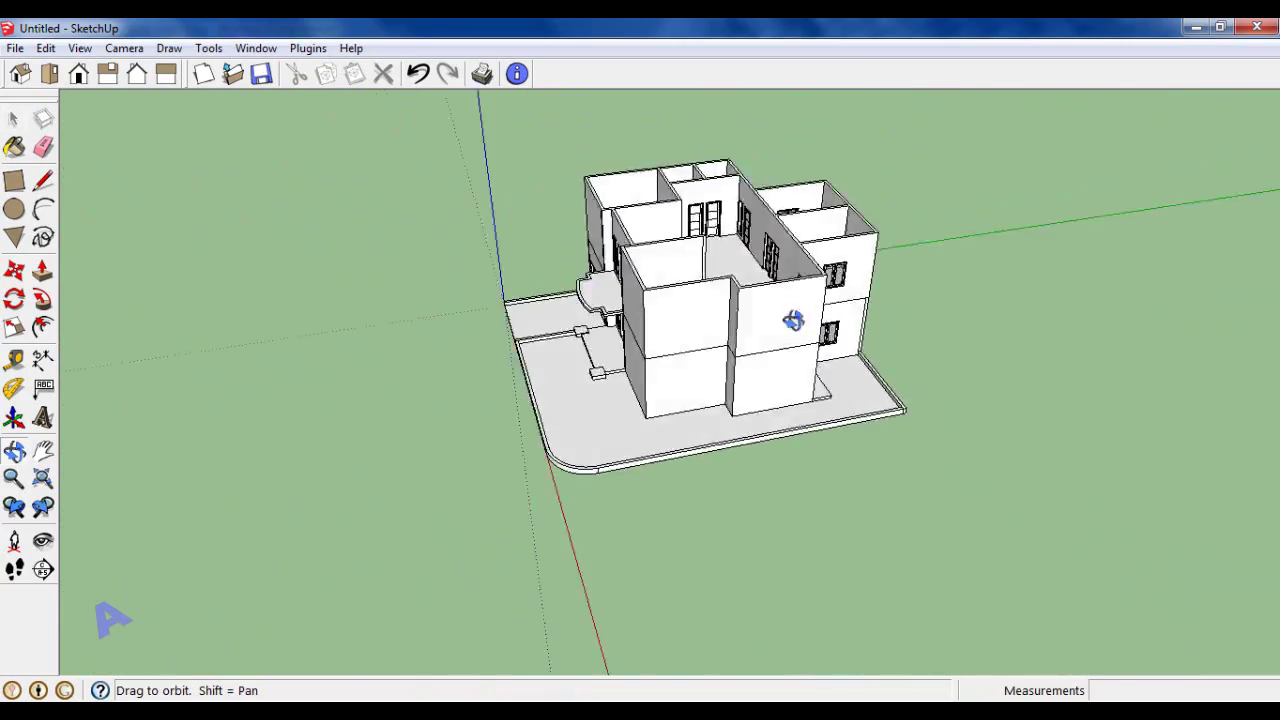
{"action": "scroll", "coordinate": [527, 295], "scroll_direction": "up", "scroll_amount": 3}
Step: With the Eraser, delete the stray edge crossing the side wall
{"action": "mouse_move", "coordinate": [666, 329]}
{"action": "middle_mouse_down"}
{"action": "mouse_move", "coordinate": [674, 409]}
{"action": "mouse_move", "coordinate": [400, 400]}
{"action": "mouse_move", "coordinate": [414, 371]}
{"action": "middle_mouse_up"}
{"action": "scroll", "coordinate": [674, 409], "scroll_direction": "up", "scroll_amount": 2}
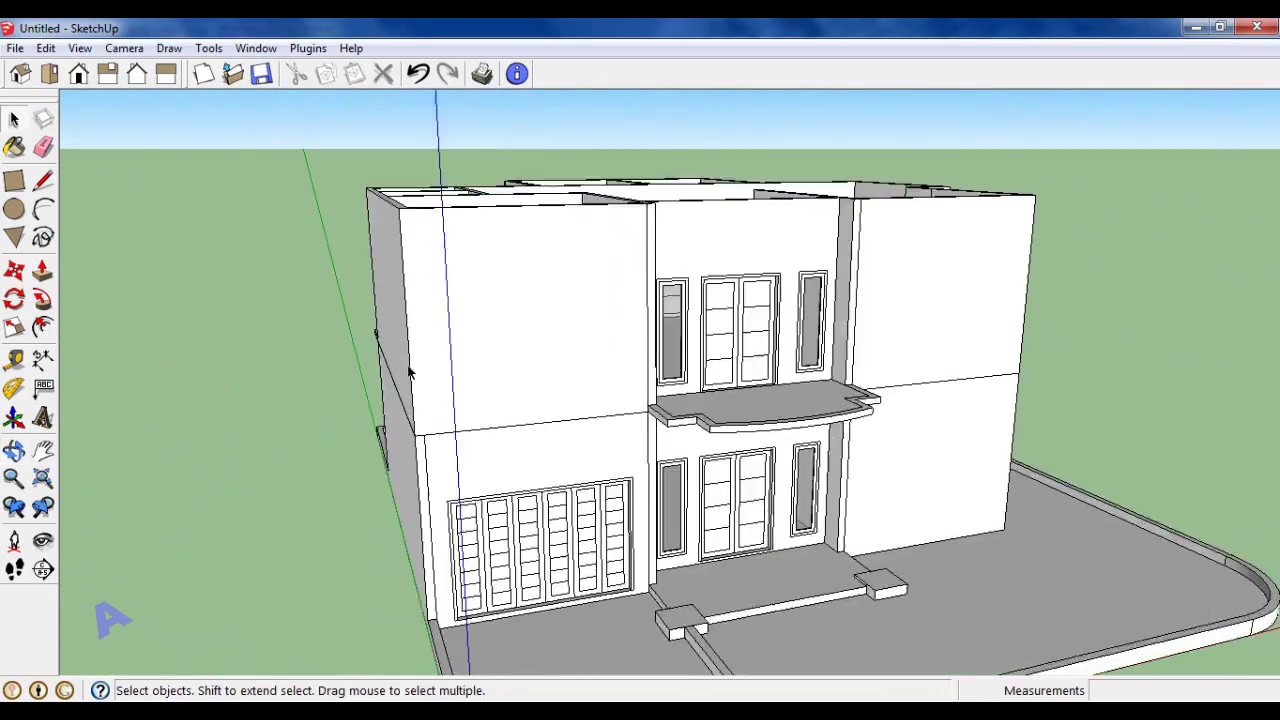
{"action": "scroll", "coordinate": [585, 370], "scroll_direction": "down", "scroll_amount": 2}
{"action": "middle_click_drag", "start_coordinate": [585, 370], "coordinate": [522, 420]}
{"action": "left_click", "coordinate": [80, 48]}
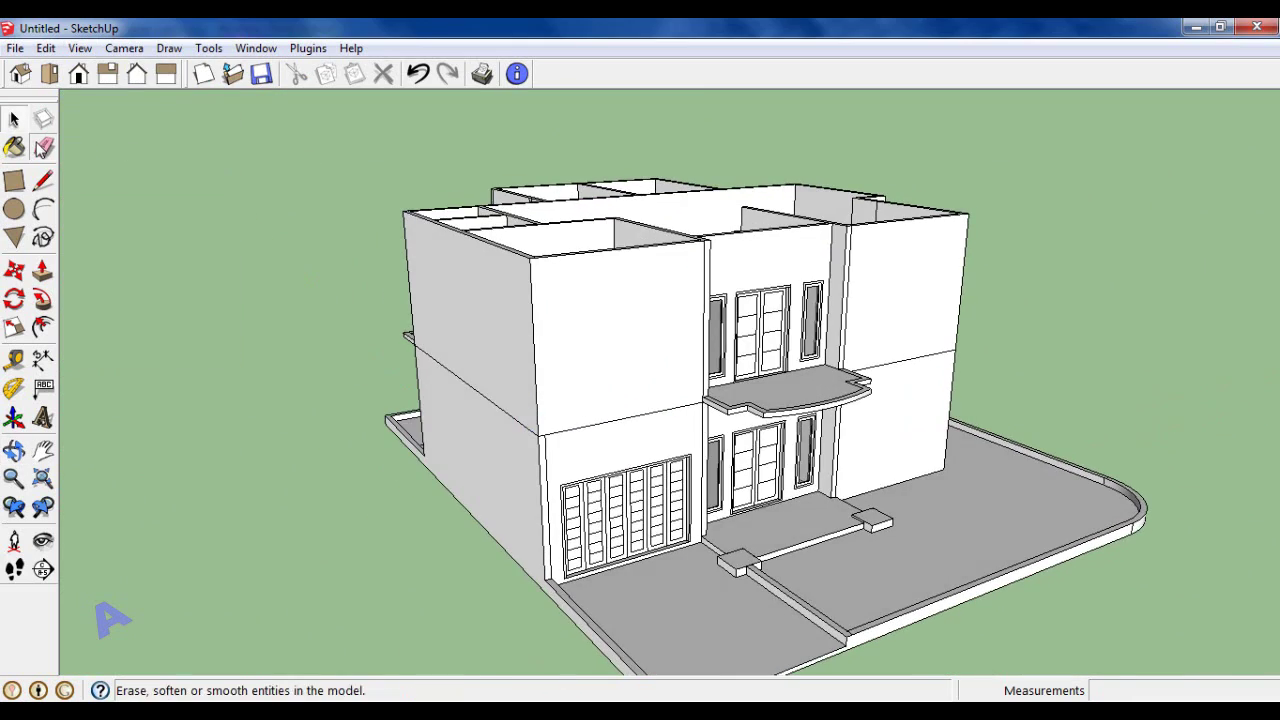
{"action": "left_click", "coordinate": [43, 147]}
{"action": "scroll", "coordinate": [390, 330], "scroll_direction": "up", "scroll_amount": 3}
{"action": "mouse_move", "coordinate": [704, 463]}
{"action": "middle_mouse_down"}
{"action": "mouse_move", "coordinate": [766, 409]}
{"action": "mouse_move", "coordinate": [966, 406]}
{"action": "mouse_move", "coordinate": [654, 363]}
{"action": "mouse_move", "coordinate": [800, 475]}
{"action": "middle_mouse_up"}
{"action": "left_click", "coordinate": [800, 475]}
Step: Erase the stray edge across the windowed wall where the storeys meet
{"action": "scroll", "coordinate": [900, 440], "scroll_direction": "up", "scroll_amount": 1}
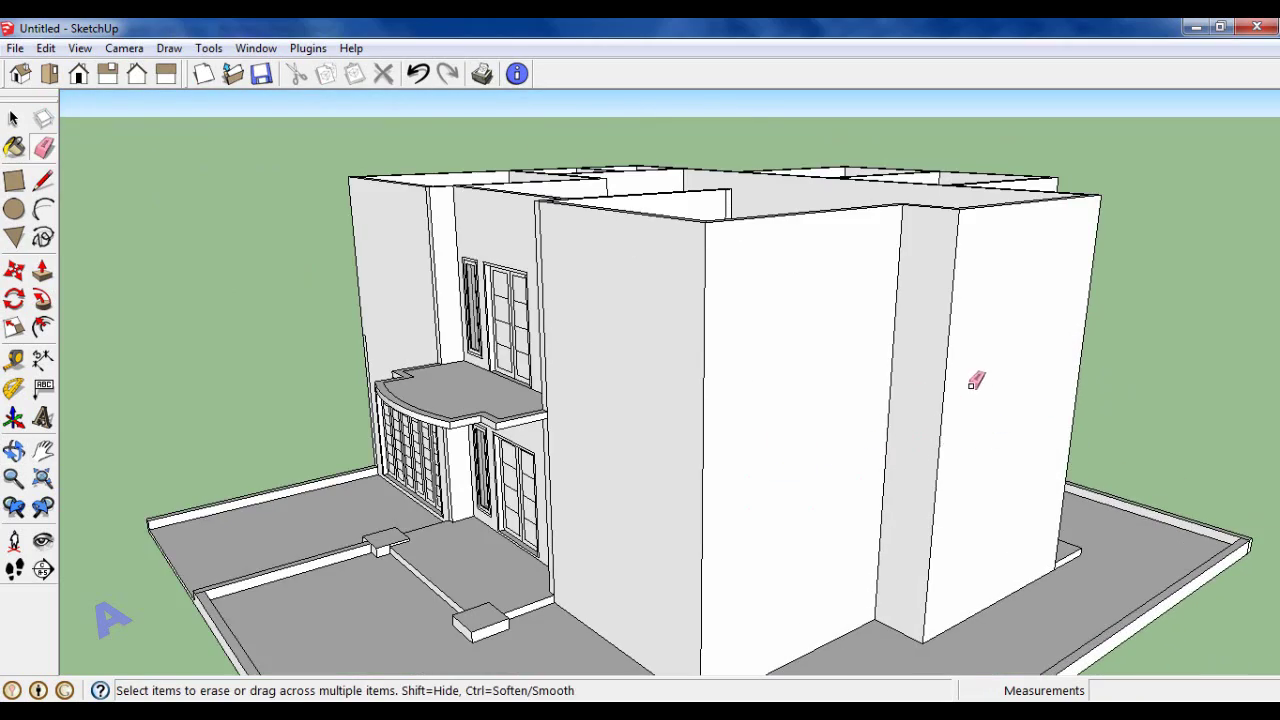
{"action": "mouse_move", "coordinate": [975, 380]}
{"action": "middle_mouse_down"}
{"action": "mouse_move", "coordinate": [723, 394]}
{"action": "mouse_move", "coordinate": [646, 466]}
{"action": "middle_mouse_up"}
{"action": "scroll", "coordinate": [660, 464], "scroll_direction": "up", "scroll_amount": 4}
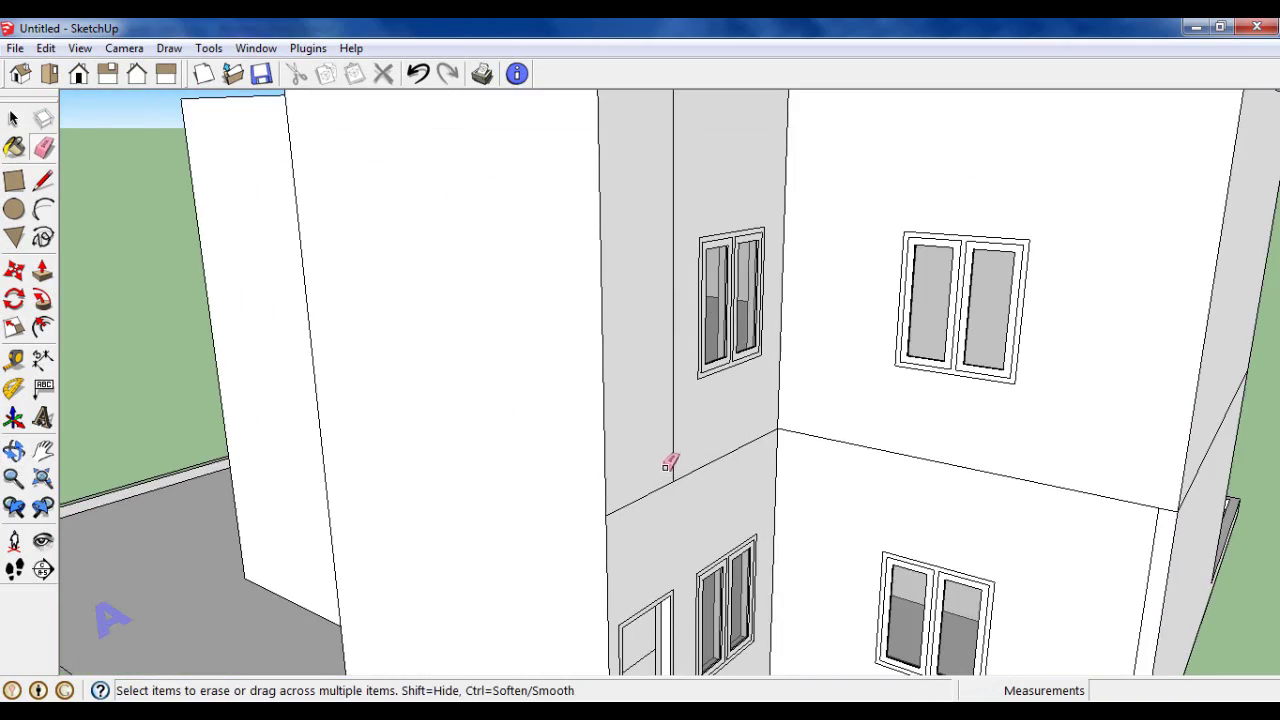
{"action": "left_click", "coordinate": [880, 447]}
{"action": "scroll", "coordinate": [1057, 471], "scroll_direction": "down", "scroll_amount": 3}
{"action": "scroll", "coordinate": [1120, 386], "scroll_direction": "up", "scroll_amount": 3}
{"action": "scroll", "coordinate": [1120, 386], "scroll_direction": "down", "scroll_amount": 3}
Step: Orbit to a high view and around to the opposite side of the house
{"action": "mouse_move", "coordinate": [1120, 386]}
{"action": "middle_mouse_down"}
{"action": "mouse_move", "coordinate": [914, 466]}
{"action": "mouse_move", "coordinate": [1118, 430]}
{"action": "mouse_move", "coordinate": [623, 374]}
{"action": "middle_mouse_up"}
{"action": "scroll", "coordinate": [600, 523], "scroll_direction": "up", "scroll_amount": 2}
{"action": "scroll", "coordinate": [614, 502], "scroll_direction": "up", "scroll_amount": 2}
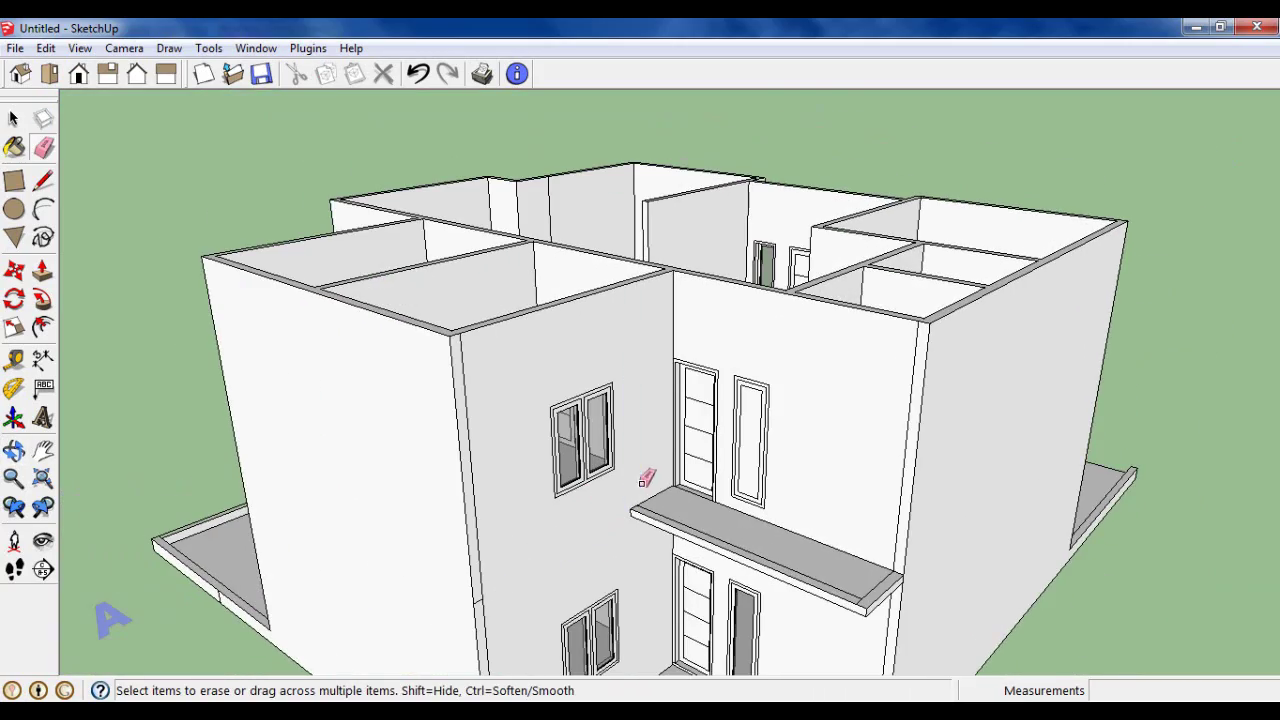
{"action": "scroll", "coordinate": [642, 481], "scroll_direction": "down", "scroll_amount": 2}
{"action": "scroll", "coordinate": [626, 500], "scroll_direction": "down", "scroll_amount": 2}
{"action": "mouse_move", "coordinate": [720, 463]}
{"action": "middle_mouse_down"}
{"action": "mouse_move", "coordinate": [580, 380]}
{"action": "mouse_move", "coordinate": [541, 336]}
{"action": "mouse_move", "coordinate": [943, 329]}
{"action": "middle_mouse_up"}
{"action": "scroll", "coordinate": [600, 371], "scroll_direction": "up", "scroll_amount": 2}
{"action": "scroll", "coordinate": [709, 380], "scroll_direction": "up", "scroll_amount": 2}
{"action": "scroll", "coordinate": [609, 290], "scroll_direction": "up", "scroll_amount": 1}
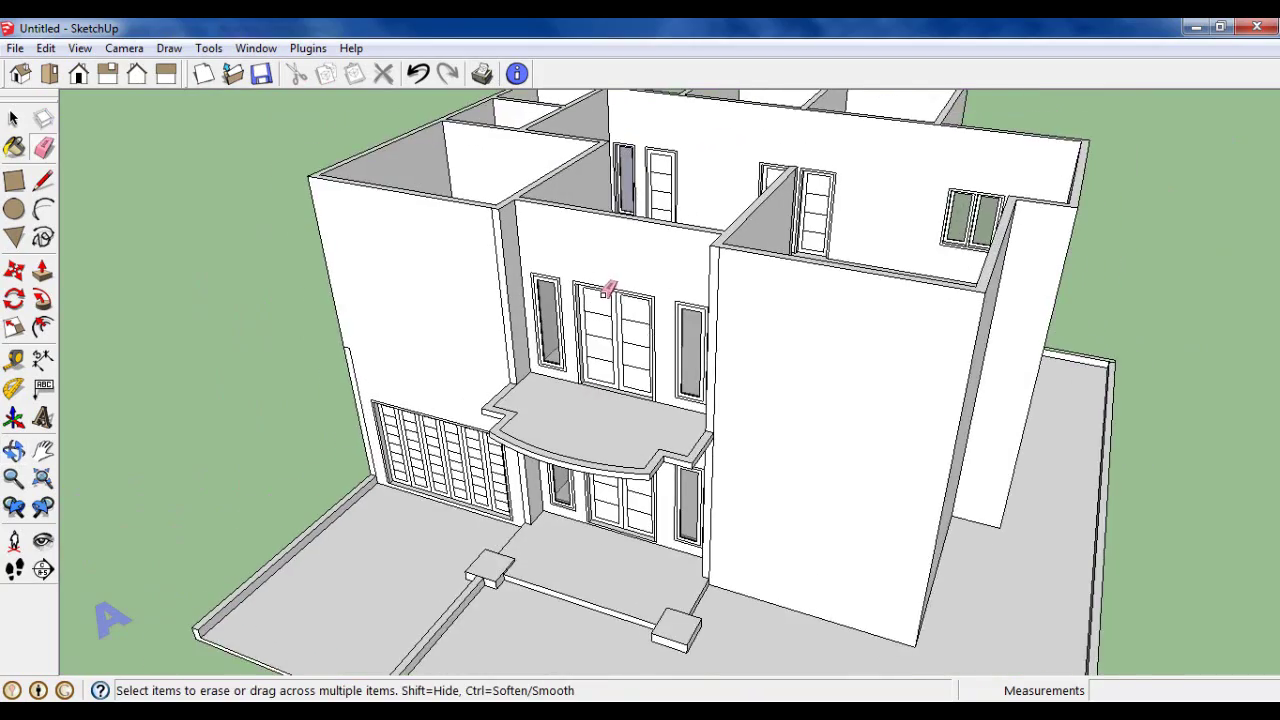
{"action": "scroll", "coordinate": [606, 291], "scroll_direction": "down", "scroll_amount": 3}
Step: Inspect the staircase through the upper-floor stairwell, then orbit out to the whole house
{"action": "key", "text": "space"}
{"action": "scroll", "coordinate": [908, 466], "scroll_direction": "down", "scroll_amount": 2}
{"action": "mouse_move", "coordinate": [908, 466]}
{"action": "middle_mouse_down"}
{"action": "mouse_move", "coordinate": [840, 457]}
{"action": "mouse_move", "coordinate": [804, 490]}
{"action": "middle_mouse_up"}
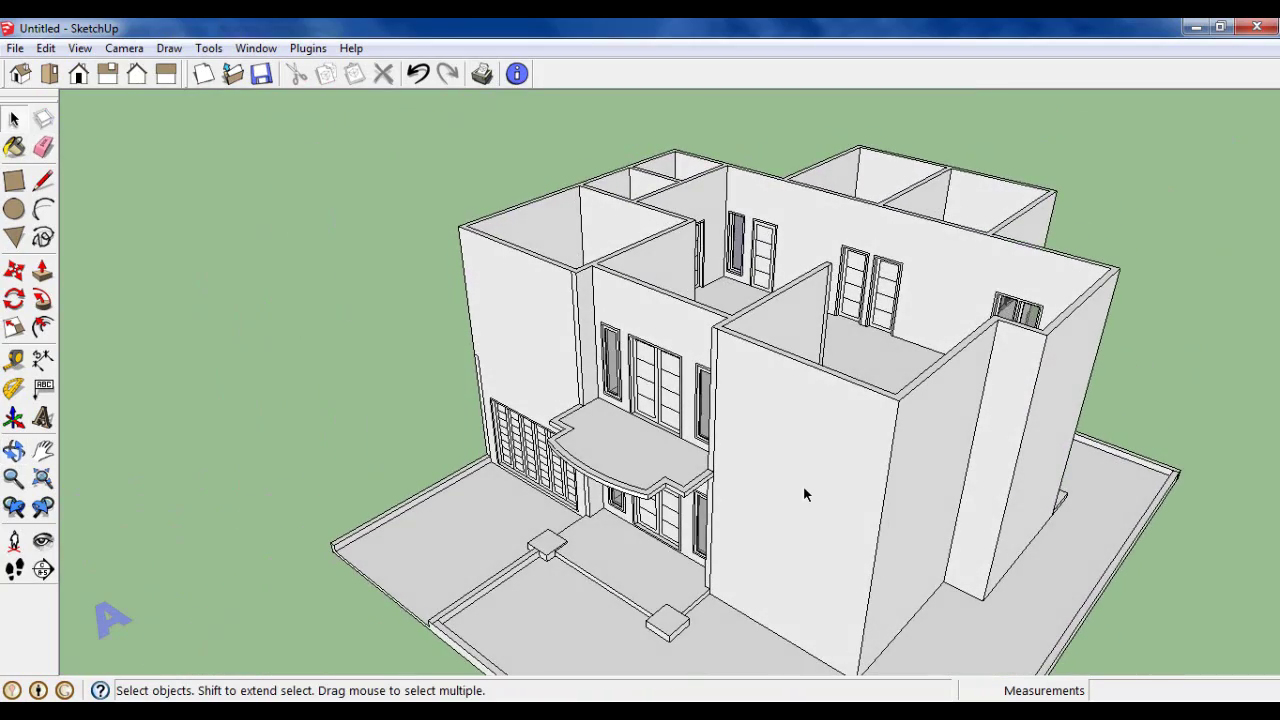
{"action": "mouse_move", "coordinate": [1104, 402]}
{"action": "left_mouse_down"}
{"action": "mouse_move", "coordinate": [509, 477]}
{"action": "mouse_move", "coordinate": [437, 407]}
{"action": "mouse_move", "coordinate": [309, 390]}
{"action": "left_mouse_up"}
{"action": "key", "text": "space"}
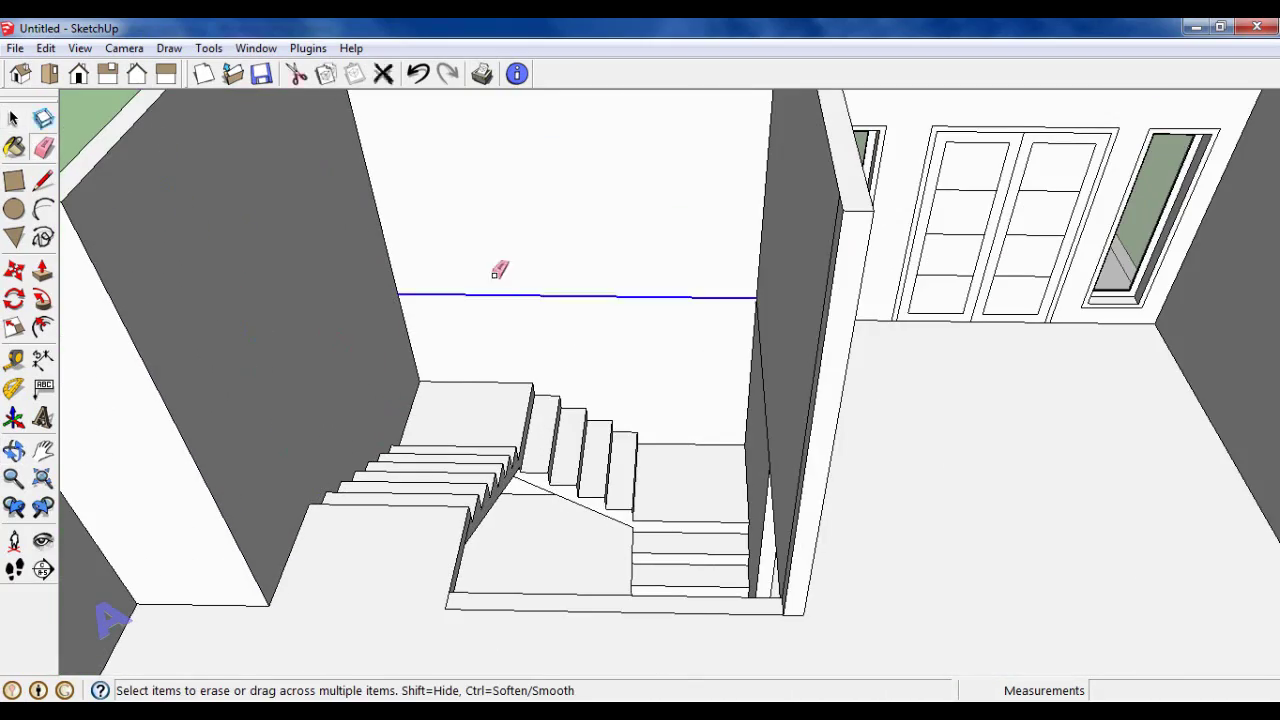
{"action": "mouse_move", "coordinate": [496, 272]}
{"action": "middle_mouse_down"}
{"action": "mouse_move", "coordinate": [694, 297]}
{"action": "mouse_move", "coordinate": [792, 357]}
{"action": "middle_mouse_up"}
{"action": "scroll", "coordinate": [980, 378], "scroll_direction": "down", "scroll_amount": 5}
{"action": "middle_click_drag", "start_coordinate": [980, 378], "coordinate": [714, 434]}
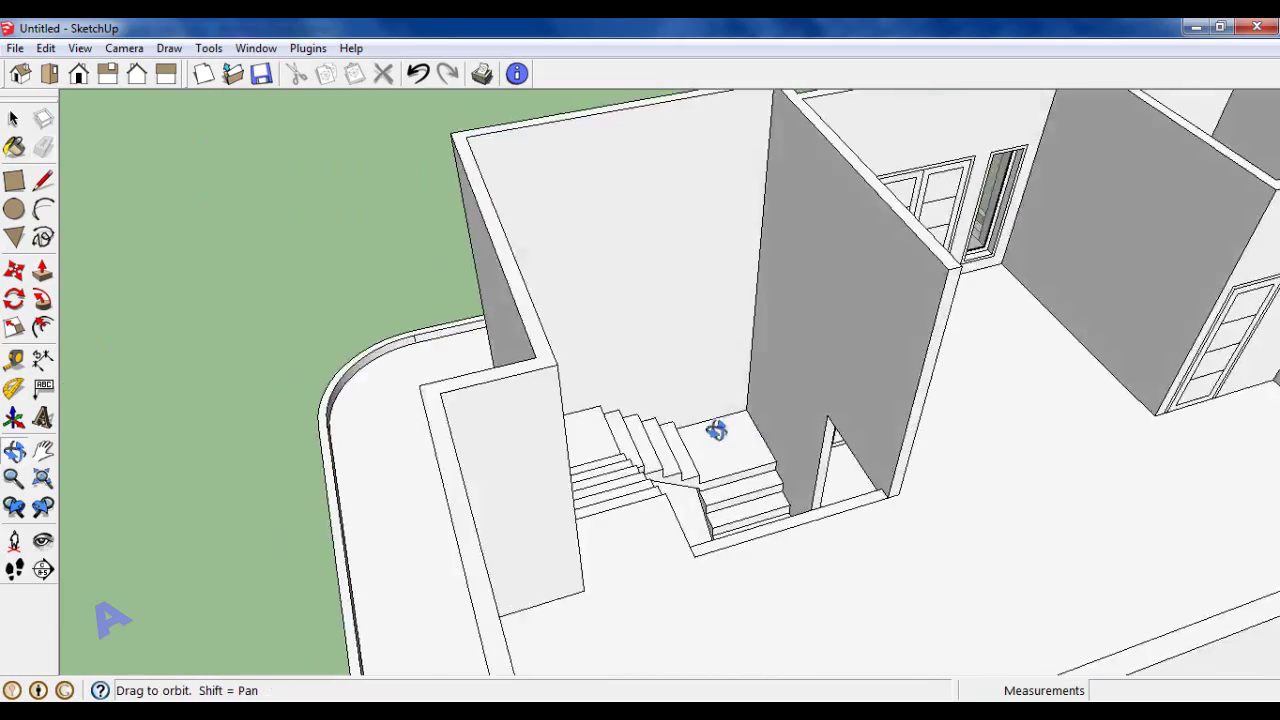
{"action": "scroll", "coordinate": [529, 363], "scroll_direction": "down", "scroll_amount": 5}
{"action": "mouse_move", "coordinate": [529, 363]}
{"action": "middle_mouse_down"}
{"action": "mouse_move", "coordinate": [749, 371]}
{"action": "mouse_move", "coordinate": [814, 429]}
{"action": "mouse_move", "coordinate": [563, 380]}
{"action": "mouse_move", "coordinate": [717, 417]}
{"action": "middle_mouse_up"}
{"action": "scroll", "coordinate": [780, 348], "scroll_direction": "down", "scroll_amount": 3}
{"action": "scroll", "coordinate": [912, 425], "scroll_direction": "up", "scroll_amount": 3}
{"action": "scroll", "coordinate": [912, 425], "scroll_direction": "up", "scroll_amount": 3}
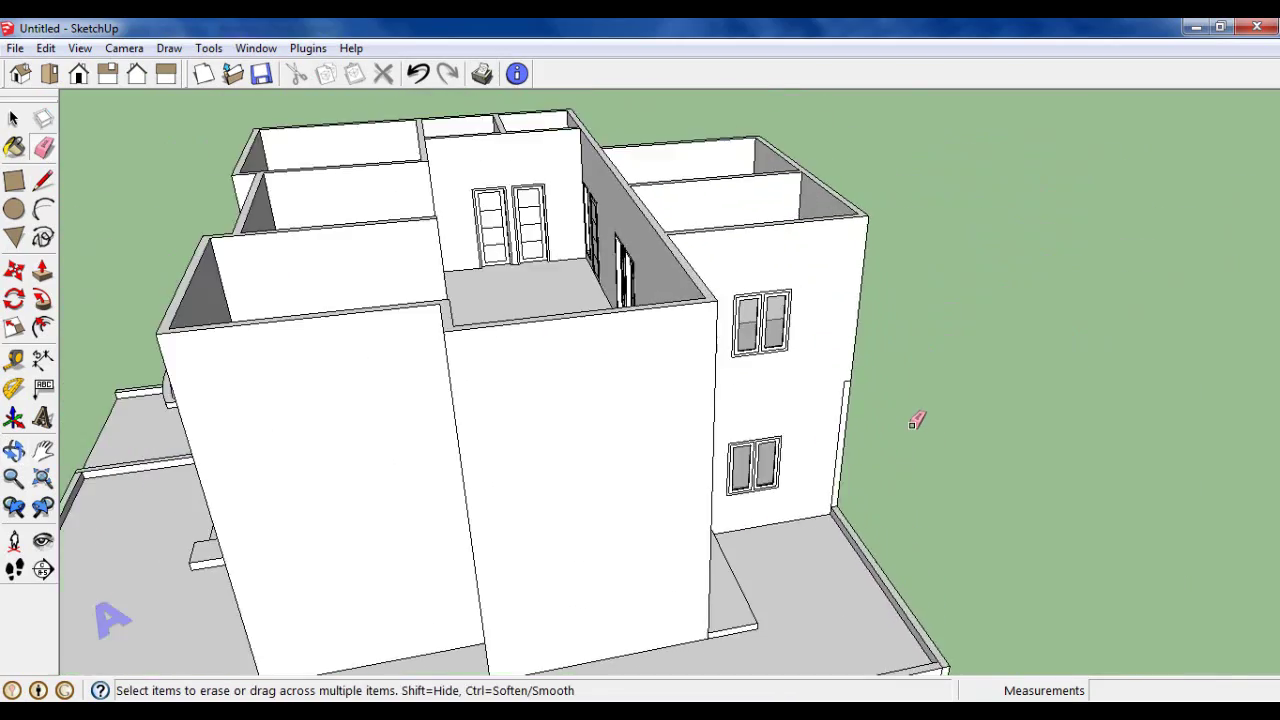
Step: Push/pull the right wing's wall face up to a new height
{"action": "left_click", "coordinate": [44, 274]}
{"action": "scroll", "coordinate": [846, 391], "scroll_direction": "up", "scroll_amount": 1}
{"action": "scroll", "coordinate": [766, 523], "scroll_direction": "up", "scroll_amount": 1}
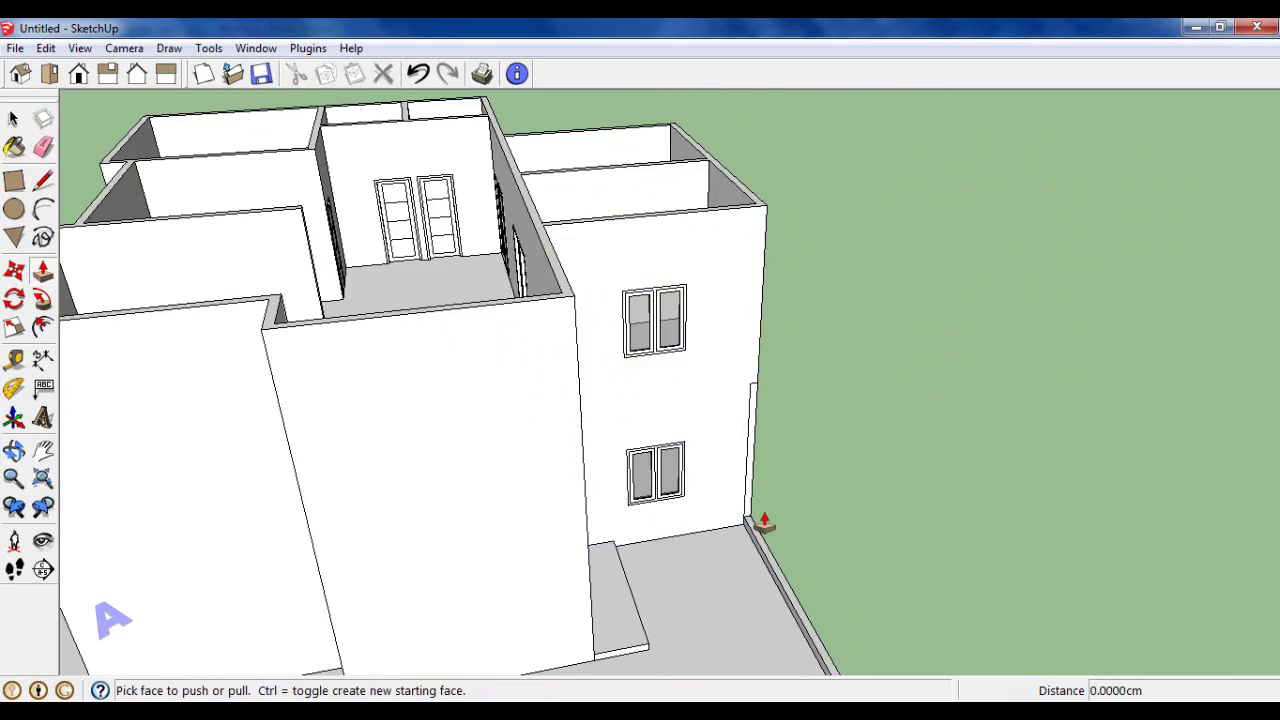
{"action": "scroll", "coordinate": [757, 543], "scroll_direction": "up", "scroll_amount": 3}
{"action": "left_click", "coordinate": [757, 543]}
{"action": "left_click", "coordinate": [745, 352]}
Step: Place a guide line across the wall corner from a higher view
{"action": "middle_click_drag", "start_coordinate": [754, 337], "coordinate": [746, 385]}
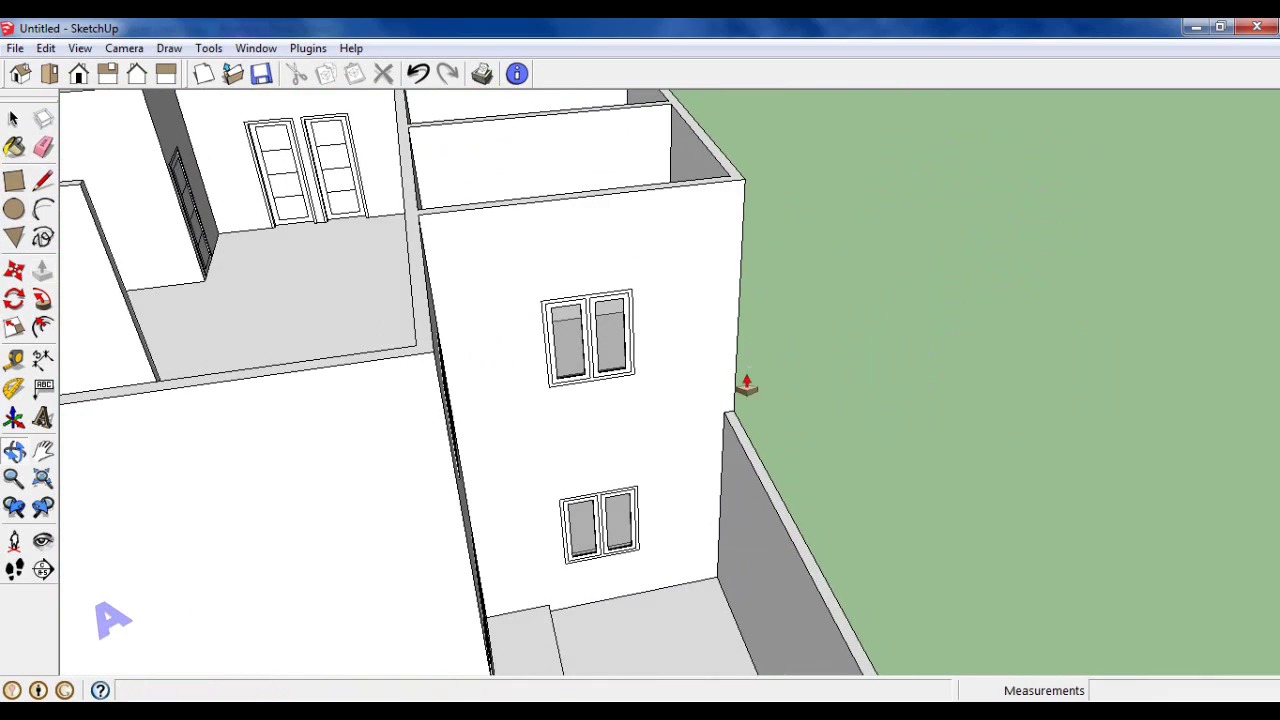
{"action": "scroll", "coordinate": [728, 413], "scroll_direction": "up", "scroll_amount": 3}
{"action": "scroll", "coordinate": [748, 391], "scroll_direction": "up", "scroll_amount": 1}
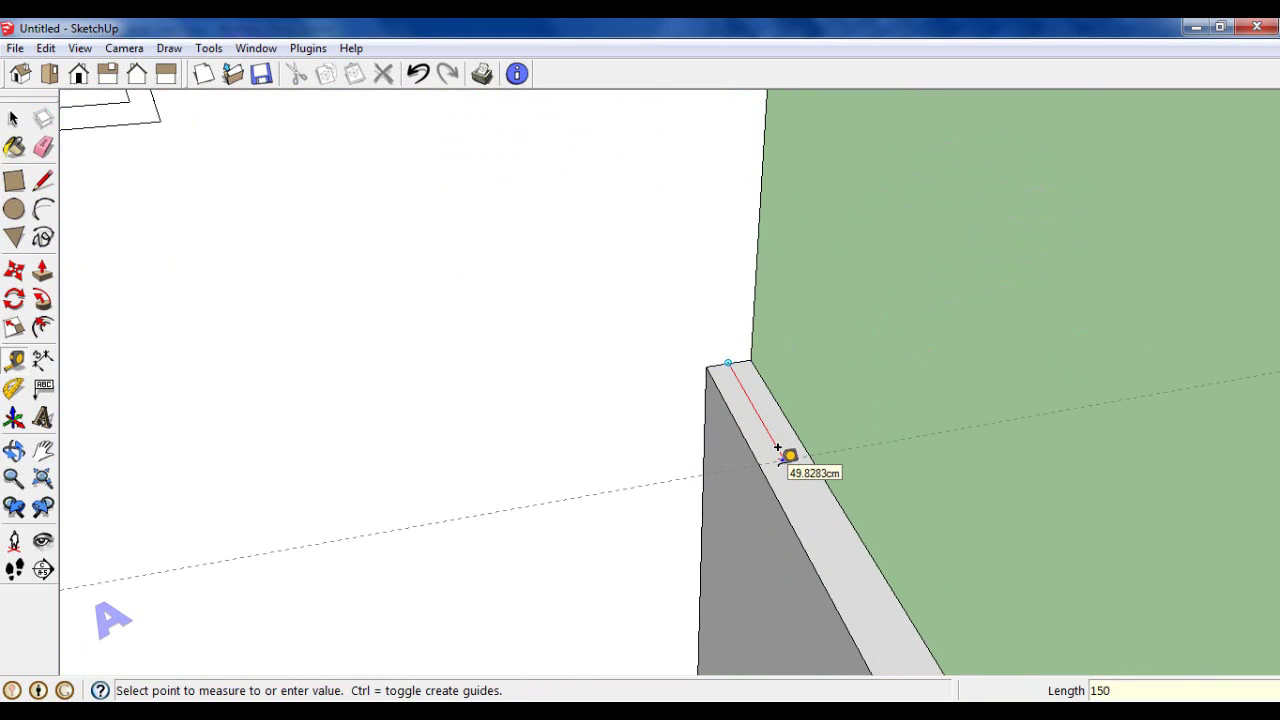
{"action": "left_click", "coordinate": [725, 387]}
{"action": "scroll", "coordinate": [725, 387], "scroll_direction": "down", "scroll_amount": 1}
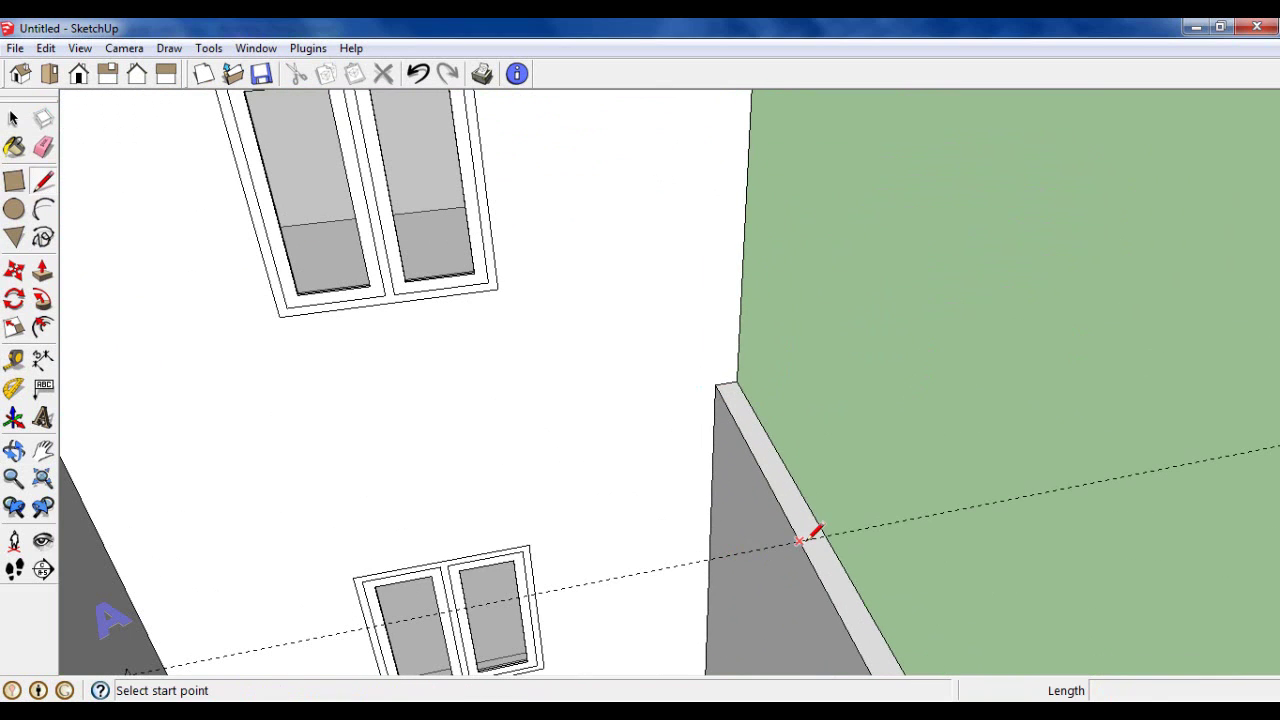
Step: Push/pull the boundary wall top upward beside the balcony facade
{"action": "key", "text": "p"}
{"action": "left_click", "coordinate": [730, 448]}
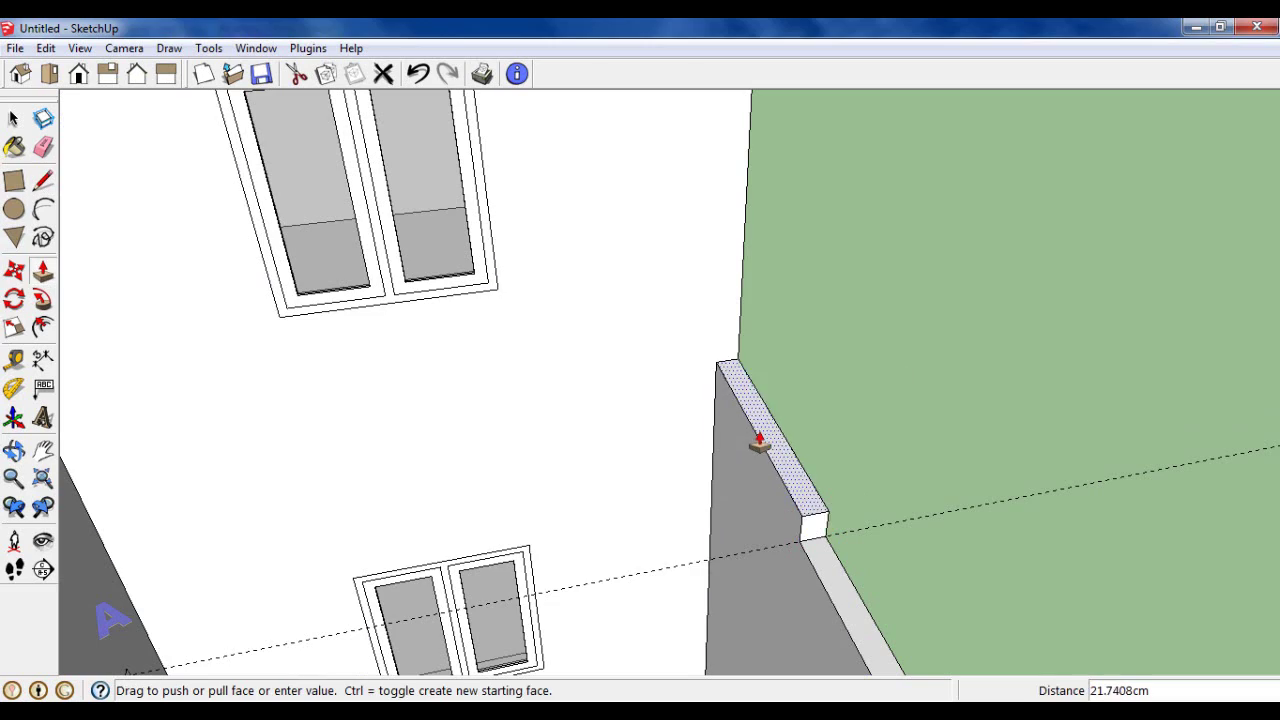
{"action": "scroll", "coordinate": [757, 437], "scroll_direction": "down", "scroll_amount": 3}
{"action": "scroll", "coordinate": [702, 258], "scroll_direction": "down", "scroll_amount": 1}
{"action": "scroll", "coordinate": [702, 258], "scroll_direction": "down", "scroll_amount": 3}
{"action": "scroll", "coordinate": [943, 414], "scroll_direction": "down", "scroll_amount": 1}
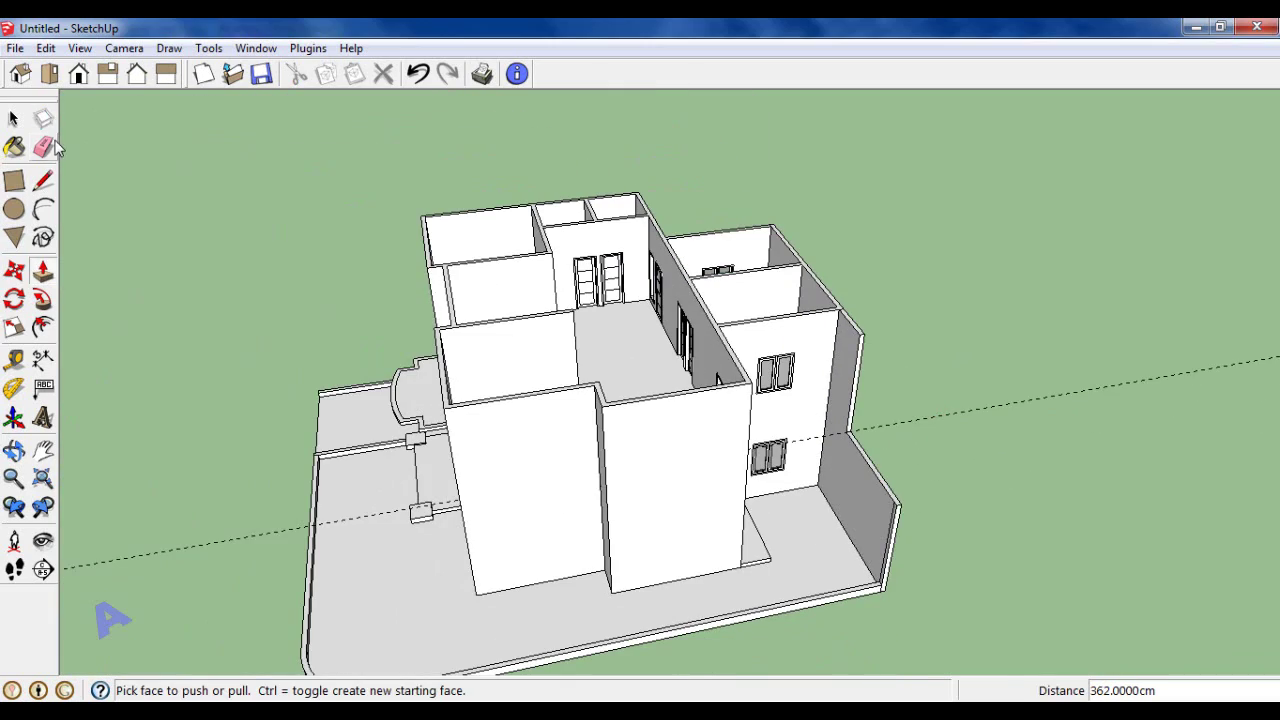
{"action": "middle_click_drag", "start_coordinate": [948, 413], "coordinate": [614, 357]}
{"action": "scroll", "coordinate": [489, 415], "scroll_direction": "up", "scroll_amount": 5}
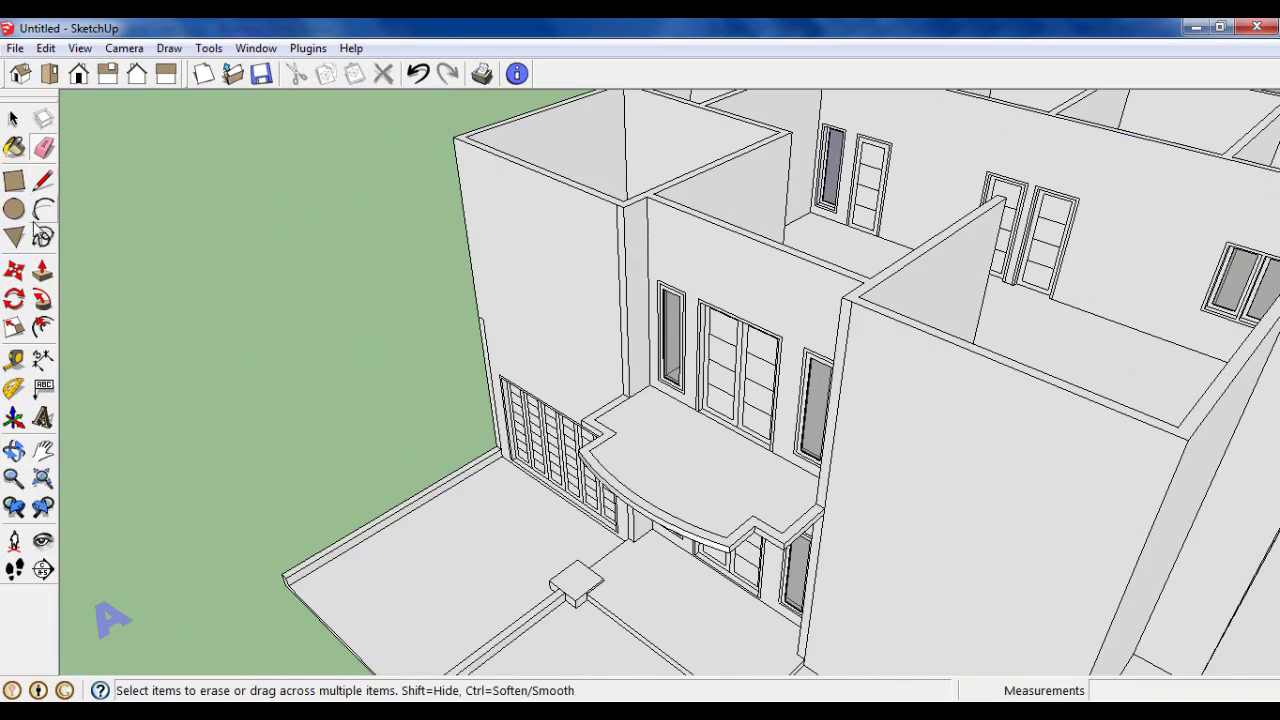
Step: Raise the boundary wall to the building's top edge at 340 cm
{"action": "left_click", "coordinate": [42, 270]}
{"action": "scroll", "coordinate": [403, 506], "scroll_direction": "up", "scroll_amount": 1}
{"action": "scroll", "coordinate": [430, 498], "scroll_direction": "up", "scroll_amount": 3}
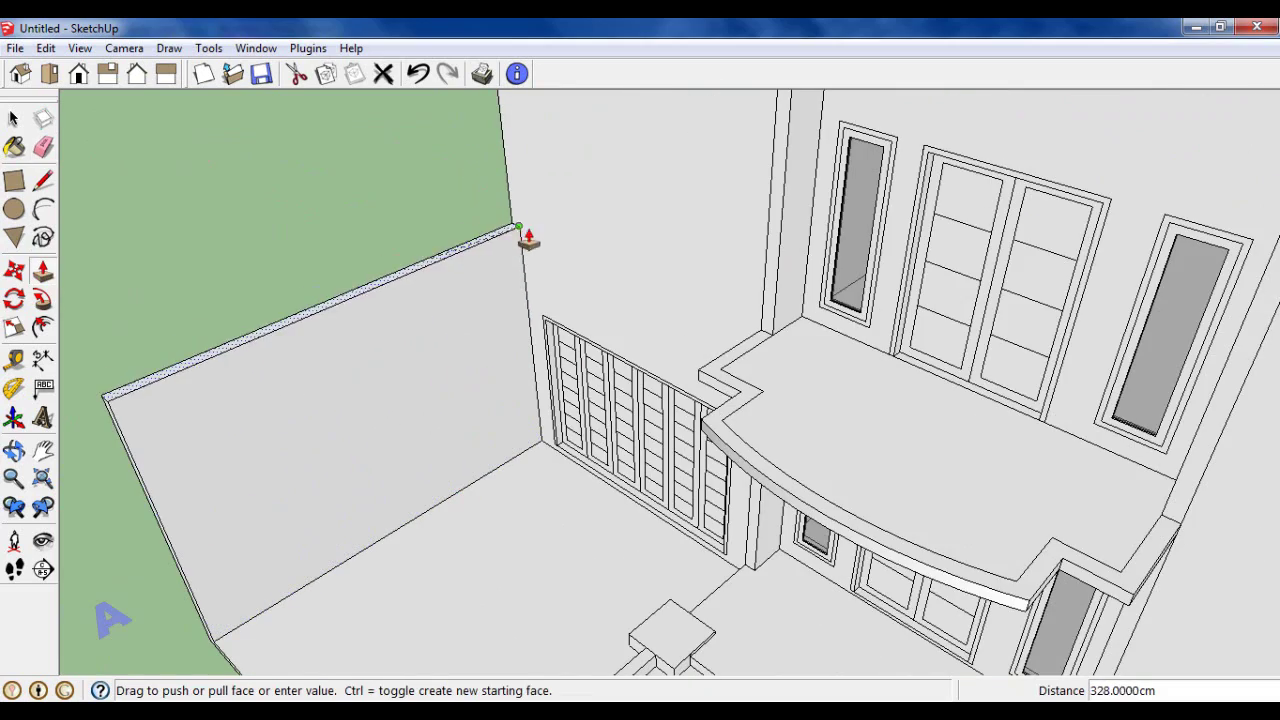
{"action": "left_click_drag", "start_coordinate": [510, 247], "coordinate": [524, 235]}
{"action": "left_click", "coordinate": [520, 222]}
{"action": "scroll", "coordinate": [631, 466], "scroll_direction": "down", "scroll_amount": 3}
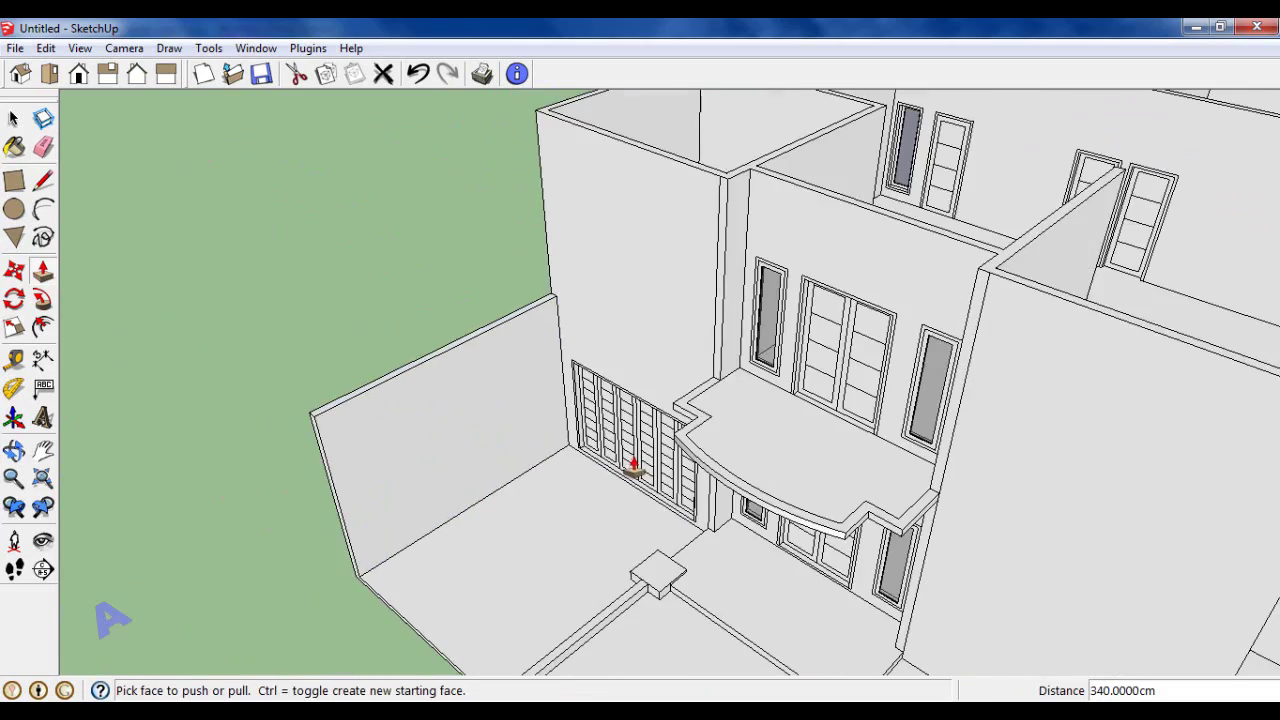
{"action": "middle_click_drag", "start_coordinate": [631, 466], "coordinate": [557, 438]}
Step: Measure from the wall's top corner and check the whole house
{"action": "left_click", "coordinate": [14, 360]}
{"action": "scroll", "coordinate": [560, 280], "scroll_direction": "up", "scroll_amount": 3}
{"action": "scroll", "coordinate": [560, 284], "scroll_direction": "up", "scroll_amount": 2}
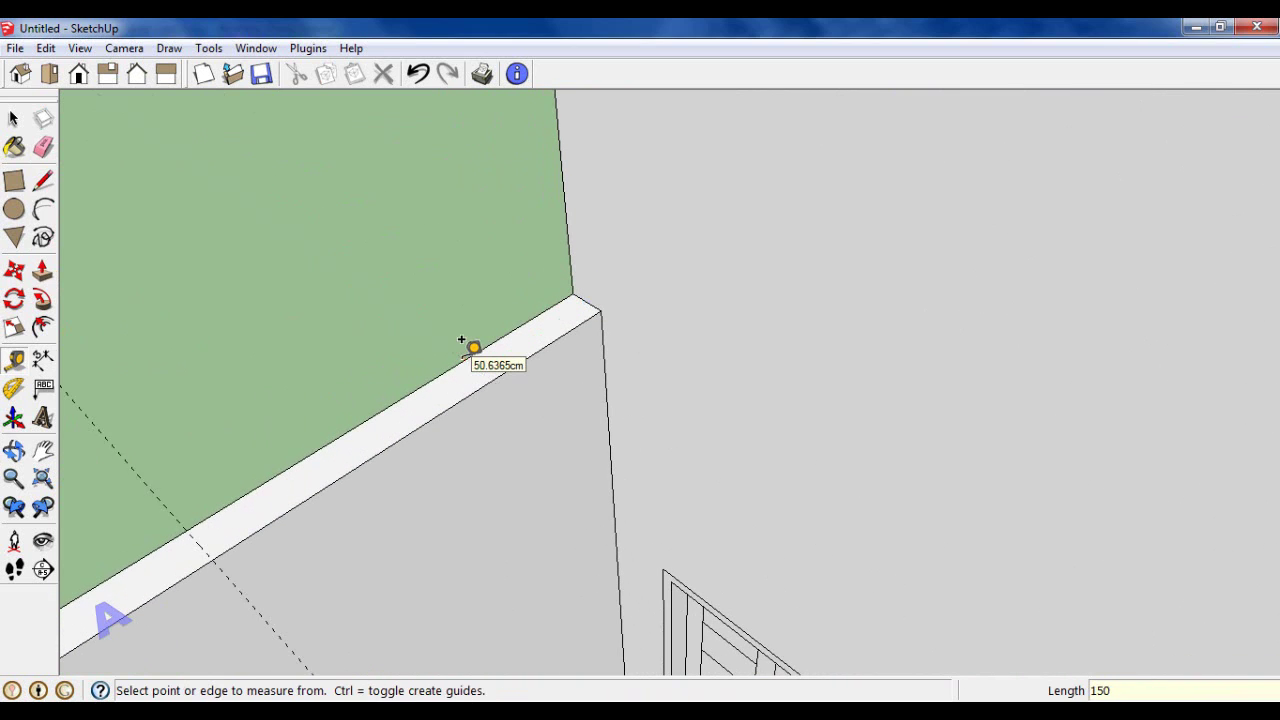
{"action": "scroll", "coordinate": [462, 341], "scroll_direction": "down", "scroll_amount": 1}
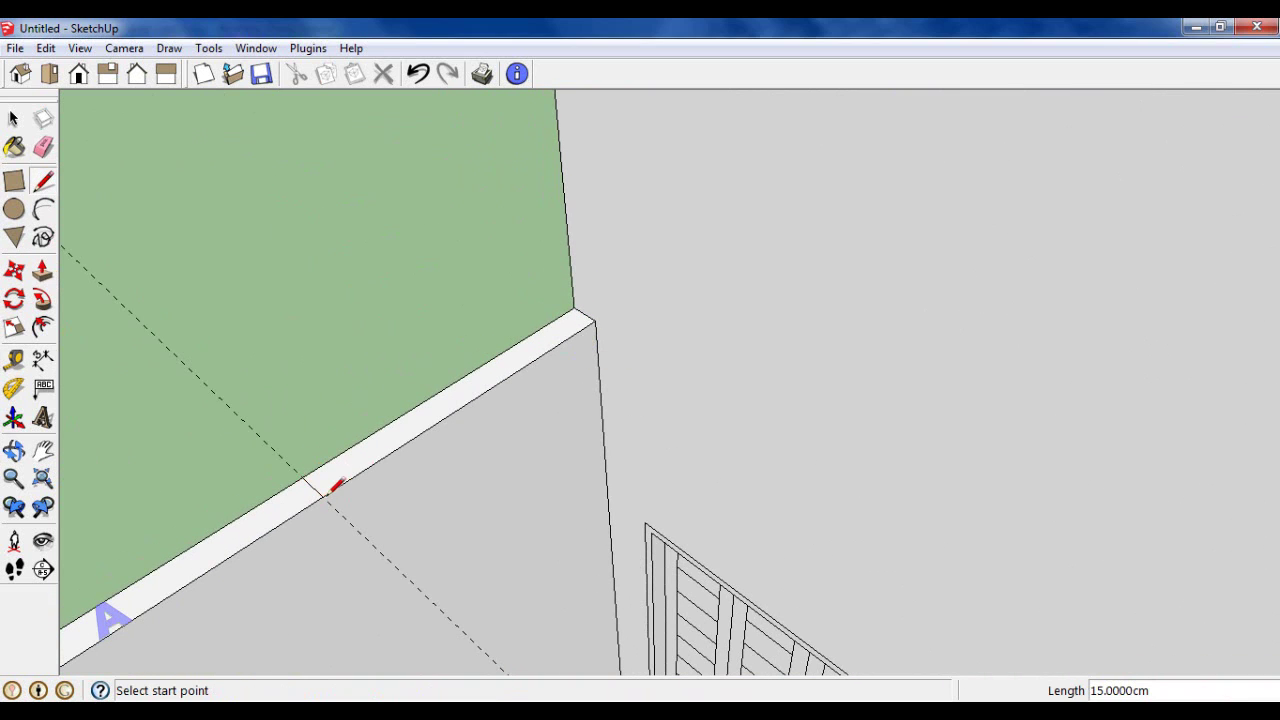
{"action": "scroll", "coordinate": [413, 420], "scroll_direction": "down", "scroll_amount": 4}
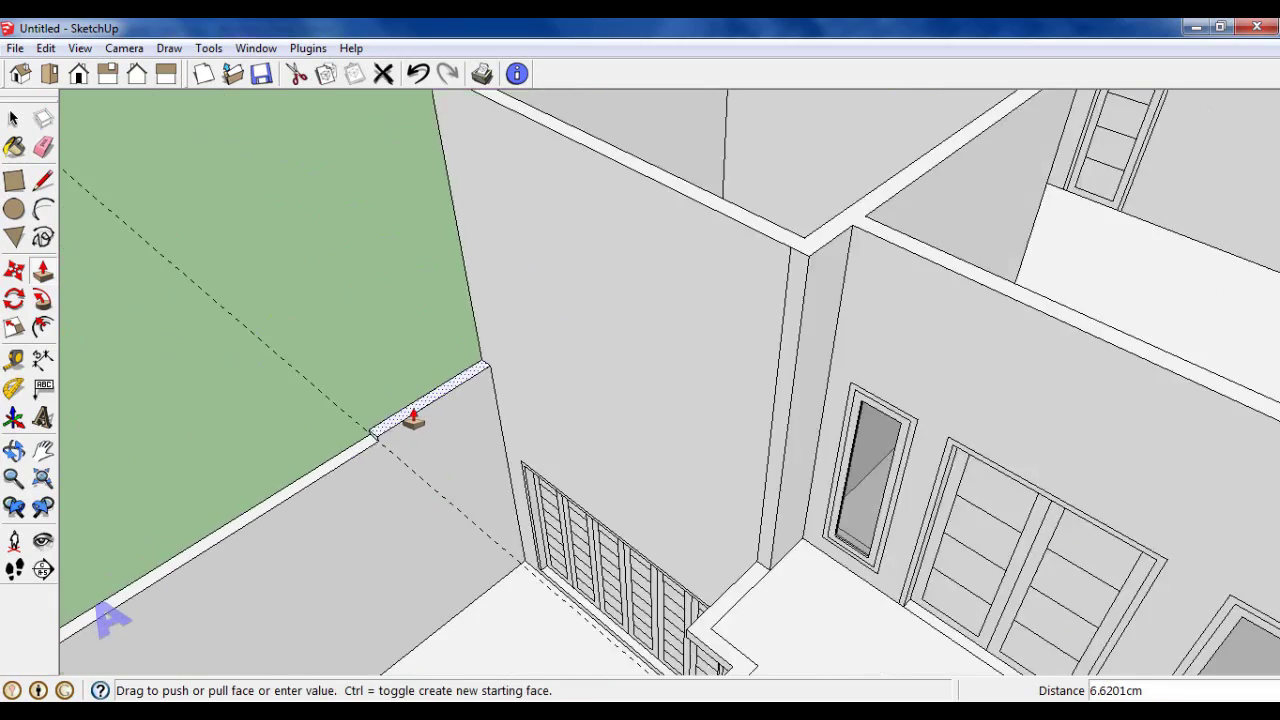
{"action": "scroll", "coordinate": [250, 377], "scroll_direction": "down", "scroll_amount": 3}
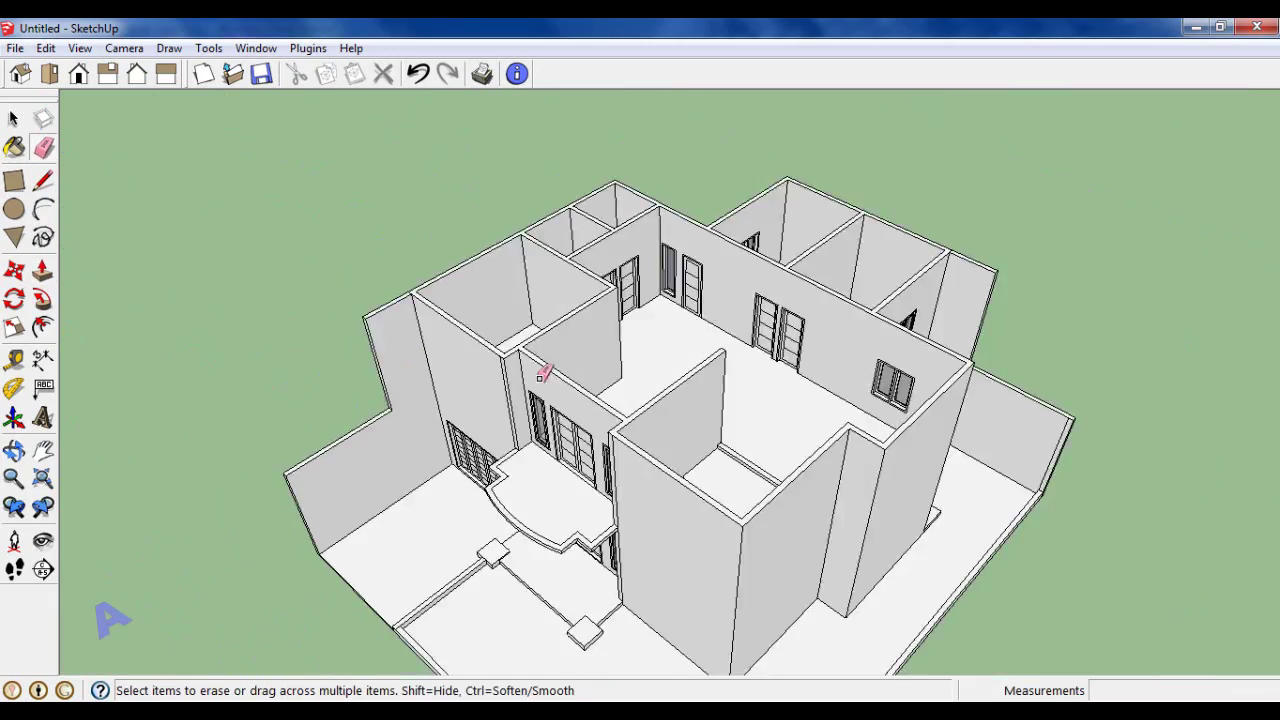
{"action": "mouse_move", "coordinate": [250, 377]}
{"action": "middle_mouse_down"}
{"action": "mouse_move", "coordinate": [331, 363]}
{"action": "mouse_move", "coordinate": [634, 443]}
{"action": "mouse_move", "coordinate": [267, 471]}
{"action": "mouse_move", "coordinate": [577, 540]}
{"action": "middle_mouse_up"}
{"action": "scroll", "coordinate": [577, 540], "scroll_direction": "up", "scroll_amount": 3}
Step: Erase stray edges and pull up the low wall along the plot edge
{"action": "key", "text": "e"}
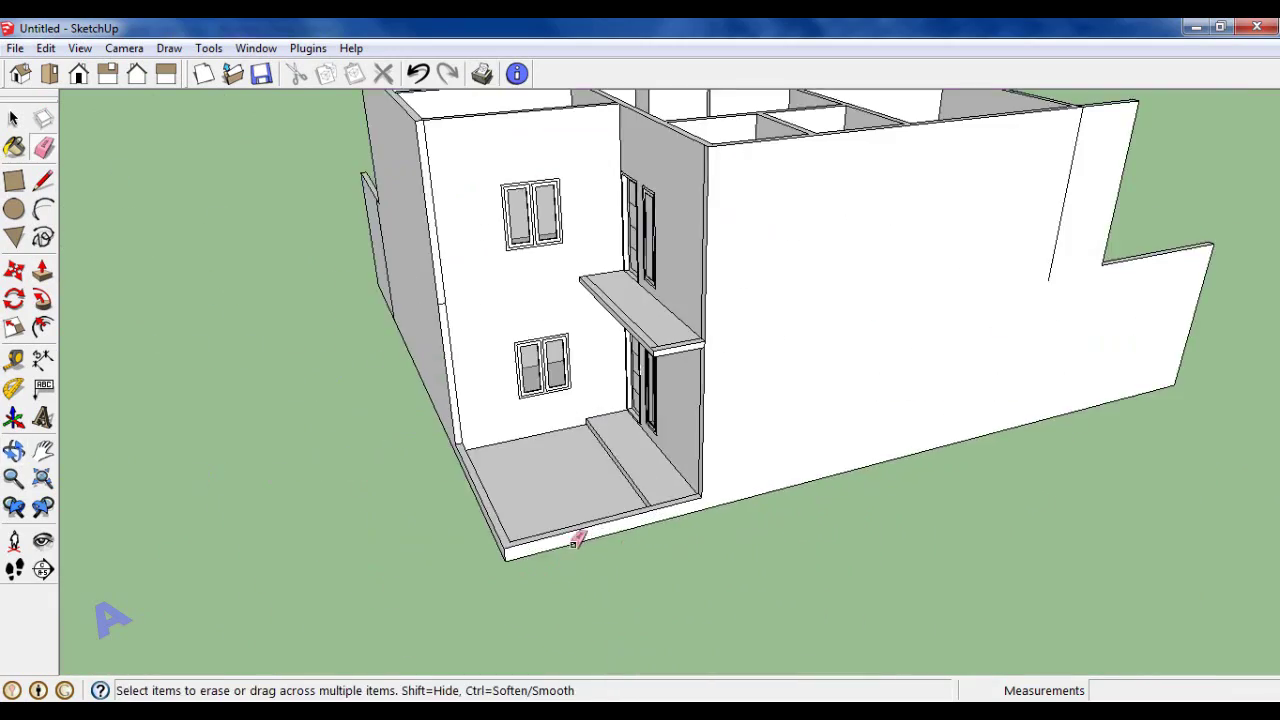
{"action": "left_click_drag", "start_coordinate": [474, 482], "coordinate": [453, 432]}
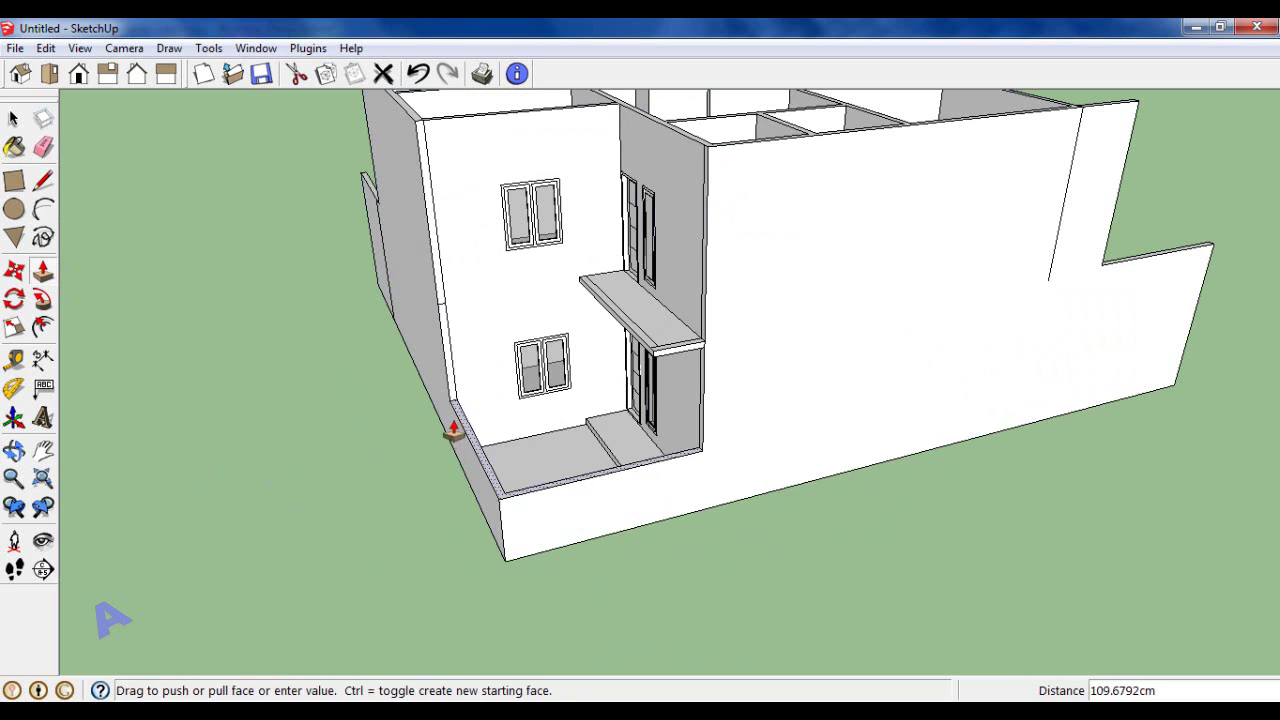
{"action": "middle_click_drag", "start_coordinate": [386, 344], "coordinate": [391, 386]}
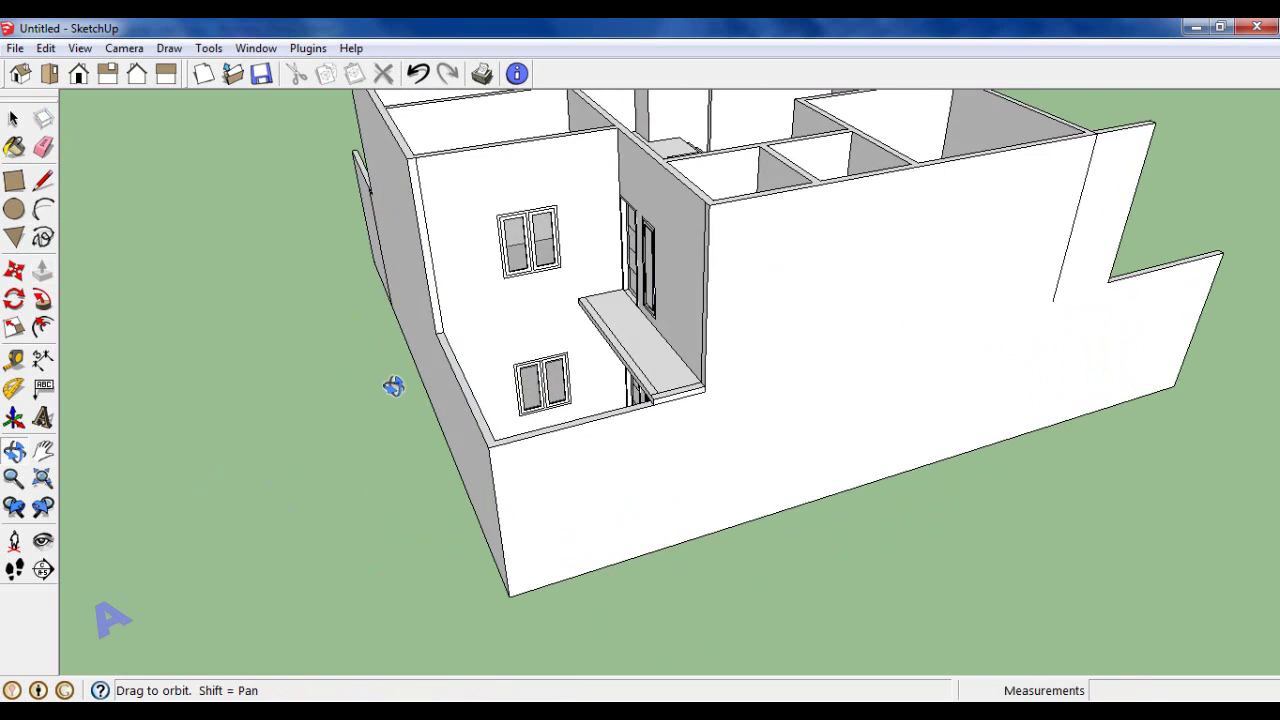
{"action": "scroll", "coordinate": [609, 417], "scroll_direction": "up", "scroll_amount": 3}
{"action": "scroll", "coordinate": [658, 440], "scroll_direction": "up", "scroll_amount": 2}
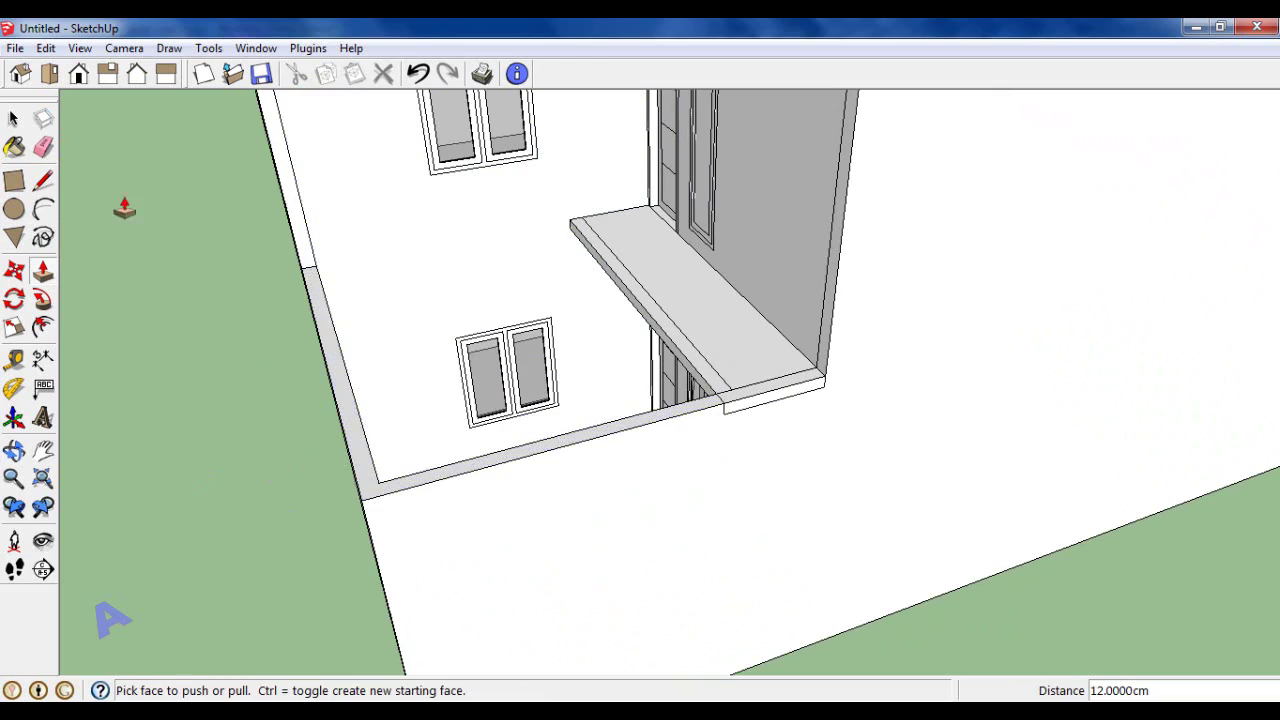
{"action": "scroll", "coordinate": [689, 337], "scroll_direction": "down", "scroll_amount": 5}
Step: Orbit around the whole house to inspect the raised perimeter walls
{"action": "mouse_move", "coordinate": [689, 337]}
{"action": "middle_mouse_down"}
{"action": "mouse_move", "coordinate": [734, 280]}
{"action": "mouse_move", "coordinate": [689, 314]}
{"action": "middle_mouse_up"}
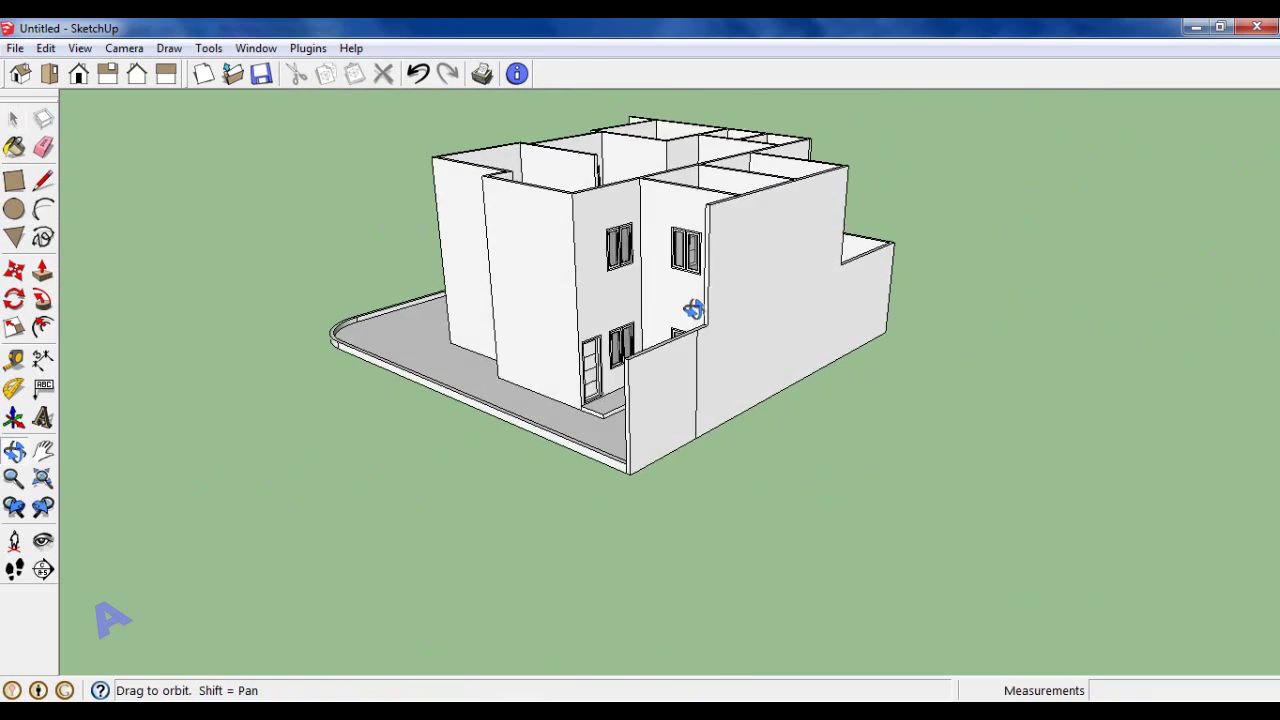
{"action": "scroll", "coordinate": [703, 401], "scroll_direction": "up", "scroll_amount": 3}
{"action": "scroll", "coordinate": [702, 400], "scroll_direction": "up", "scroll_amount": 1}
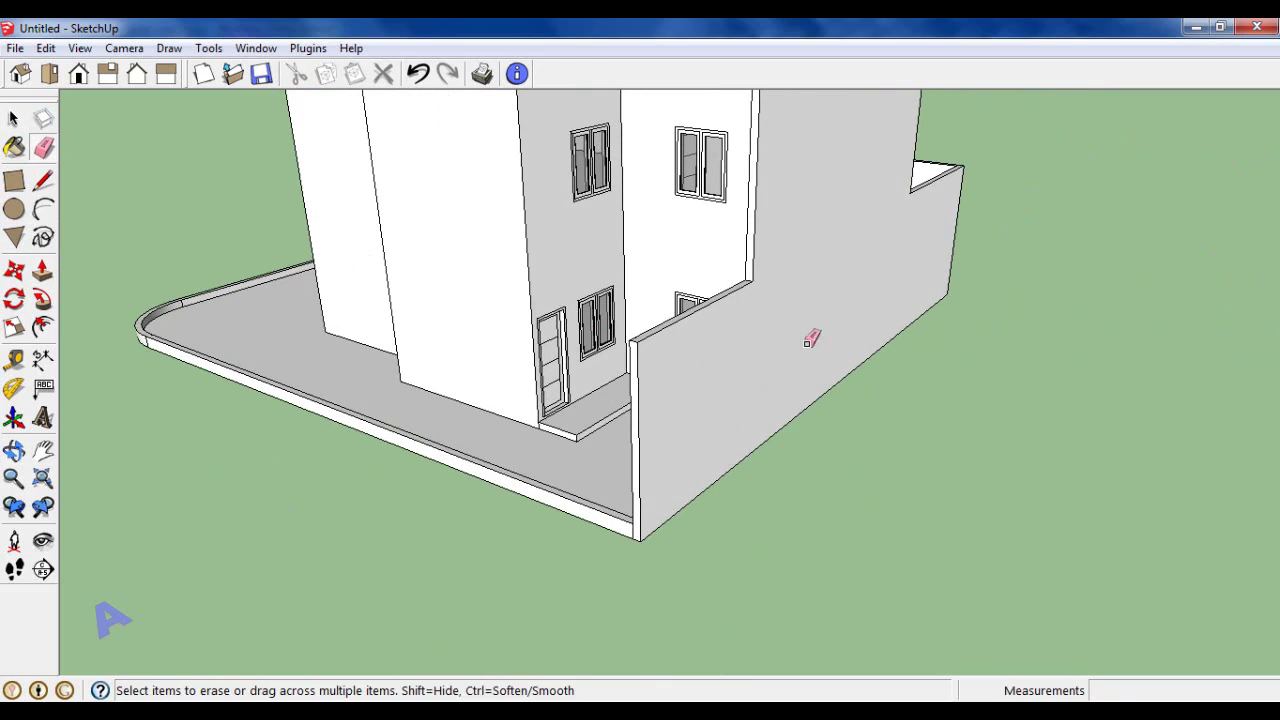
{"action": "scroll", "coordinate": [811, 339], "scroll_direction": "down", "scroll_amount": 3}
{"action": "mouse_move", "coordinate": [811, 339]}
{"action": "middle_mouse_down"}
{"action": "mouse_move", "coordinate": [1006, 357]}
{"action": "mouse_move", "coordinate": [920, 346]}
{"action": "mouse_move", "coordinate": [857, 434]}
{"action": "mouse_move", "coordinate": [685, 283]}
{"action": "mouse_move", "coordinate": [566, 286]}
{"action": "middle_mouse_up"}
{"action": "scroll", "coordinate": [566, 286], "scroll_direction": "up", "scroll_amount": 5}
Step: Measure from the upper wall edge with the Tape Measure
{"action": "left_click", "coordinate": [14, 361]}
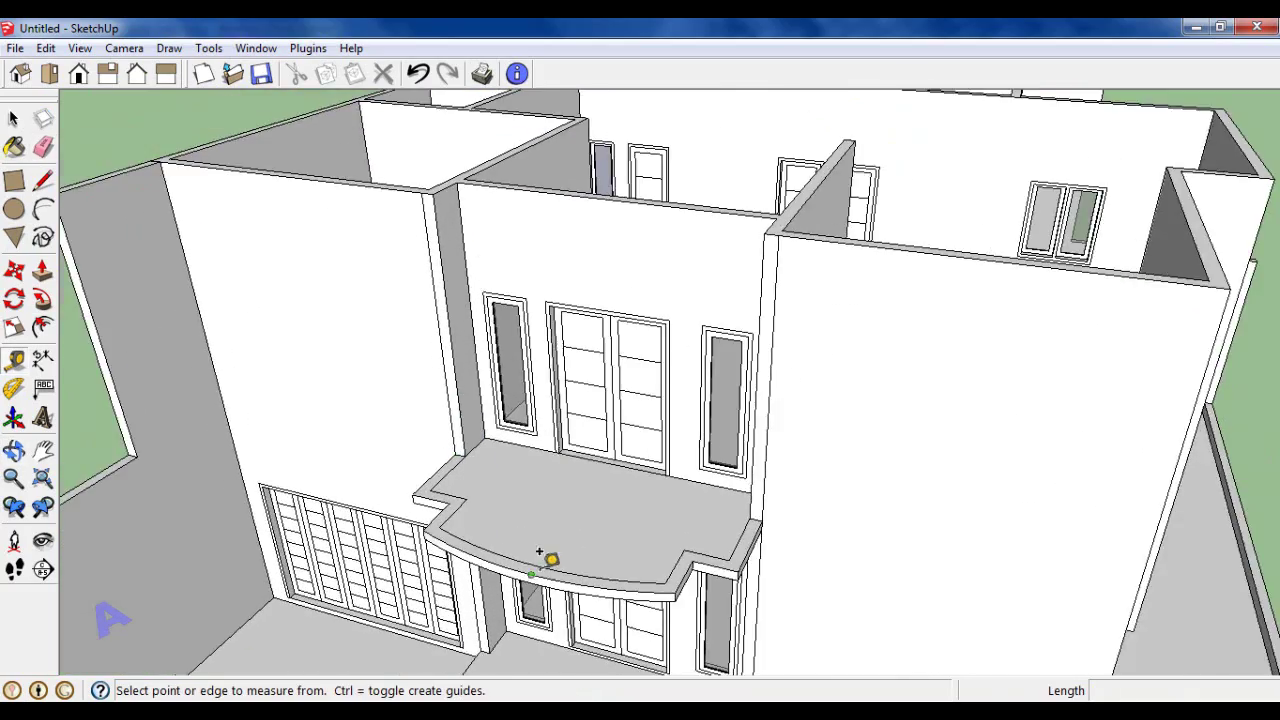
{"action": "scroll", "coordinate": [623, 196], "scroll_direction": "up", "scroll_amount": 3}
{"action": "scroll", "coordinate": [630, 190], "scroll_direction": "up", "scroll_amount": 2}
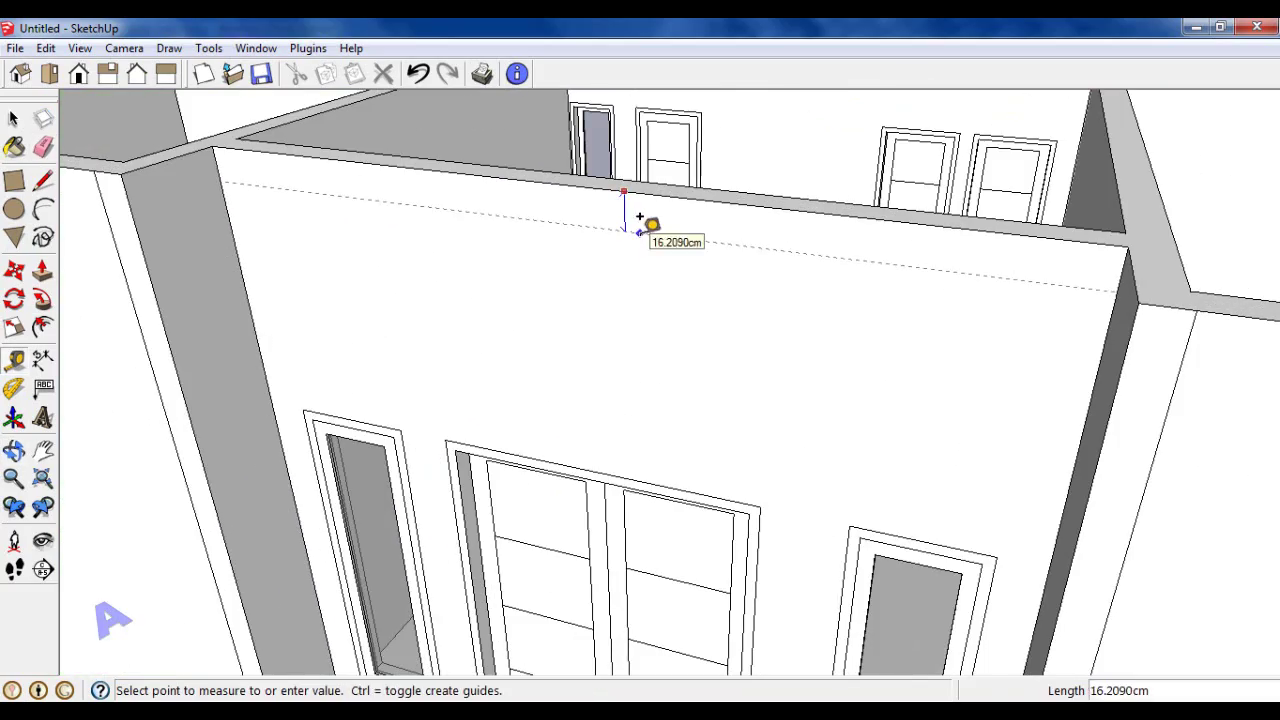
{"action": "scroll", "coordinate": [640, 216], "scroll_direction": "down", "scroll_amount": 1}
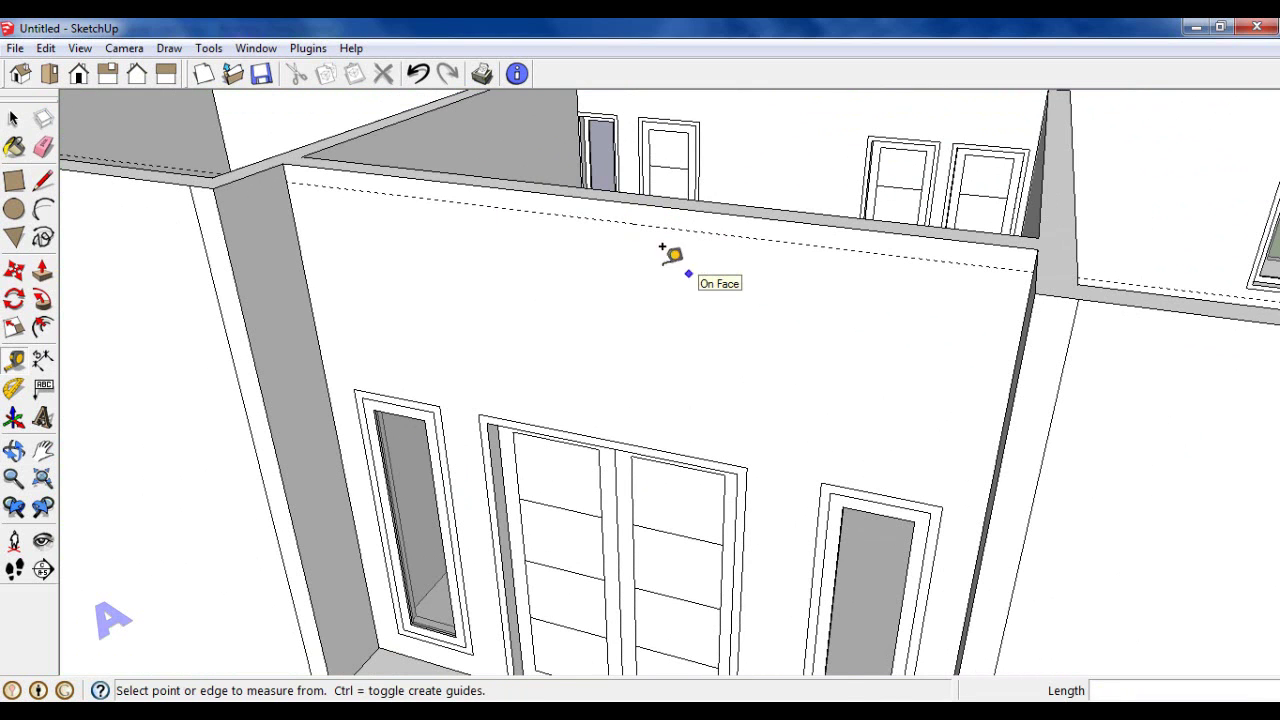
Step: Draw a line from the upper wall corner to its end point
{"action": "left_click", "coordinate": [43, 181]}
{"action": "scroll", "coordinate": [333, 180], "scroll_direction": "up", "scroll_amount": 1}
{"action": "left_click", "coordinate": [265, 176]}
{"action": "mouse_move", "coordinate": [265, 176]}
{"action": "middle_mouse_down"}
{"action": "mouse_move", "coordinate": [720, 251]}
{"action": "mouse_move", "coordinate": [677, 317]}
{"action": "middle_mouse_up"}
{"action": "left_click", "coordinate": [12, 120]}
{"action": "scroll", "coordinate": [700, 270], "scroll_direction": "down", "scroll_amount": 3}
{"action": "scroll", "coordinate": [563, 251], "scroll_direction": "up", "scroll_amount": 3}
{"action": "scroll", "coordinate": [126, 232], "scroll_direction": "up", "scroll_amount": 1}
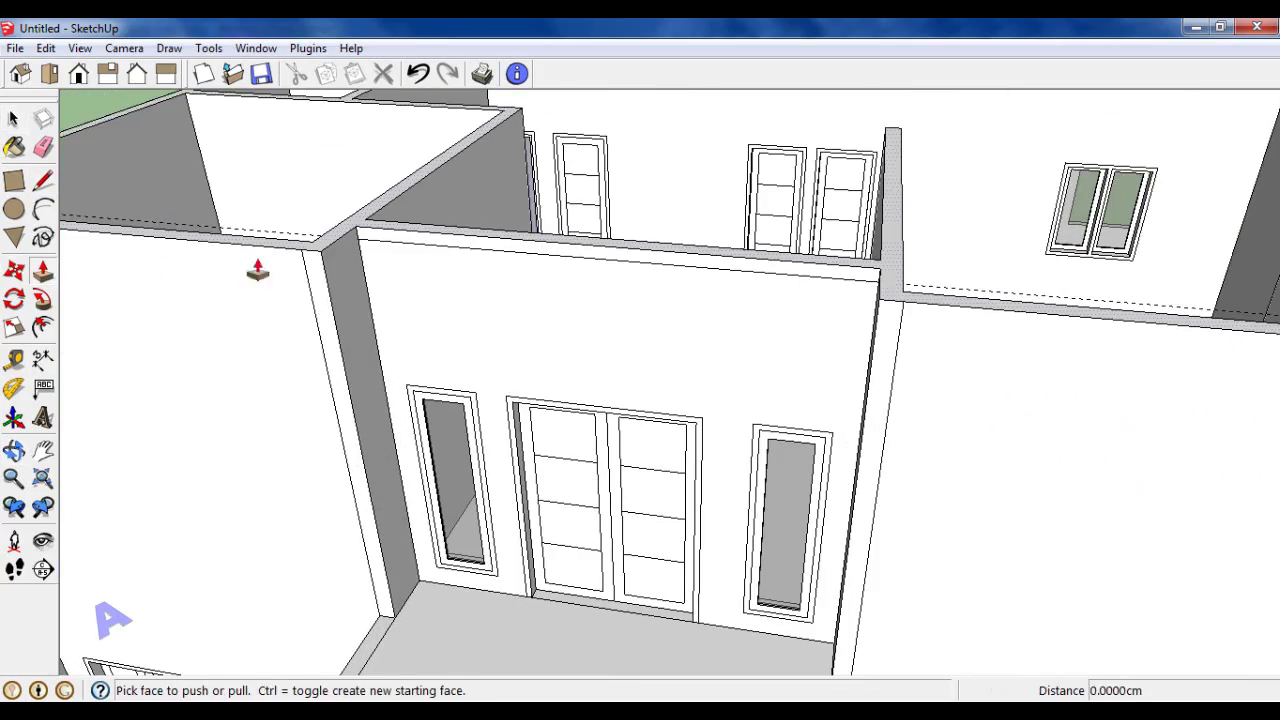
{"action": "scroll", "coordinate": [371, 243], "scroll_direction": "up", "scroll_amount": 3}
Step: Raise the wall top by 50 cm
{"action": "left_click", "coordinate": [371, 243]}
{"action": "type", "text": "50"}
{"action": "key", "text": "Return"}
{"action": "scroll", "coordinate": [415, 233], "scroll_direction": "down", "scroll_amount": 3}
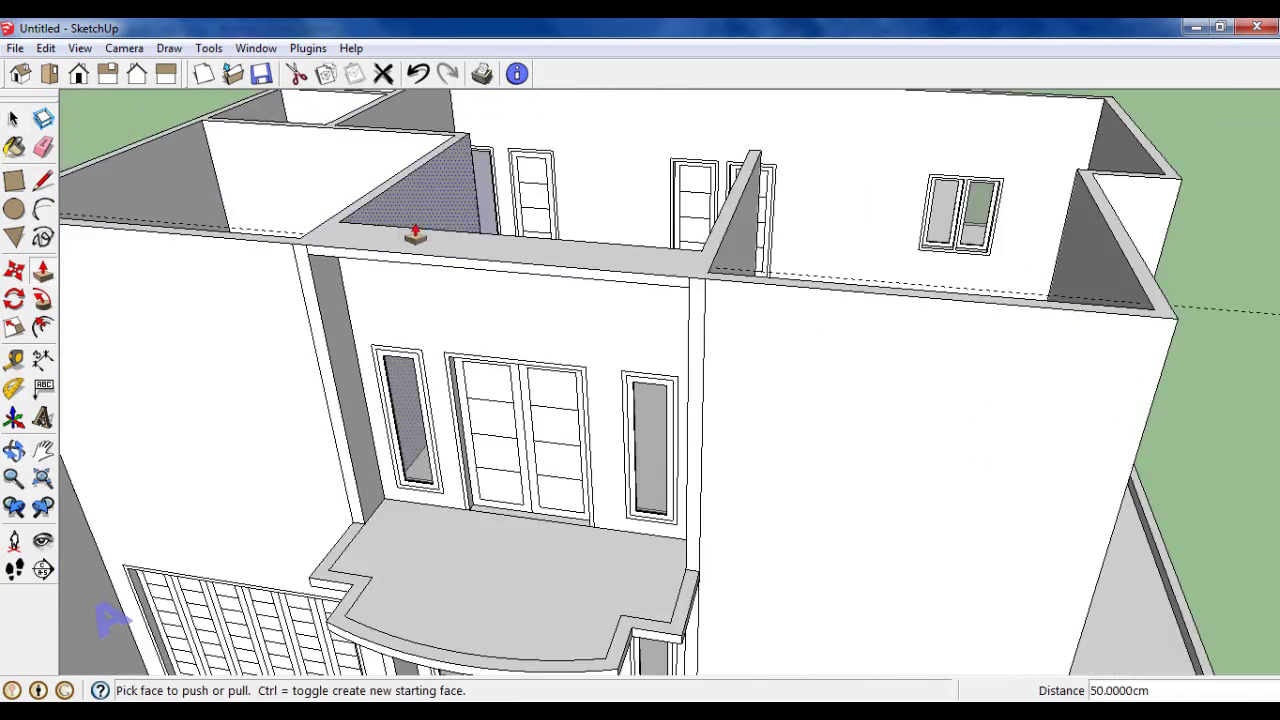
{"action": "middle_click_drag", "start_coordinate": [415, 233], "coordinate": [507, 177]}
{"action": "scroll", "coordinate": [516, 192], "scroll_direction": "down", "scroll_amount": 3}
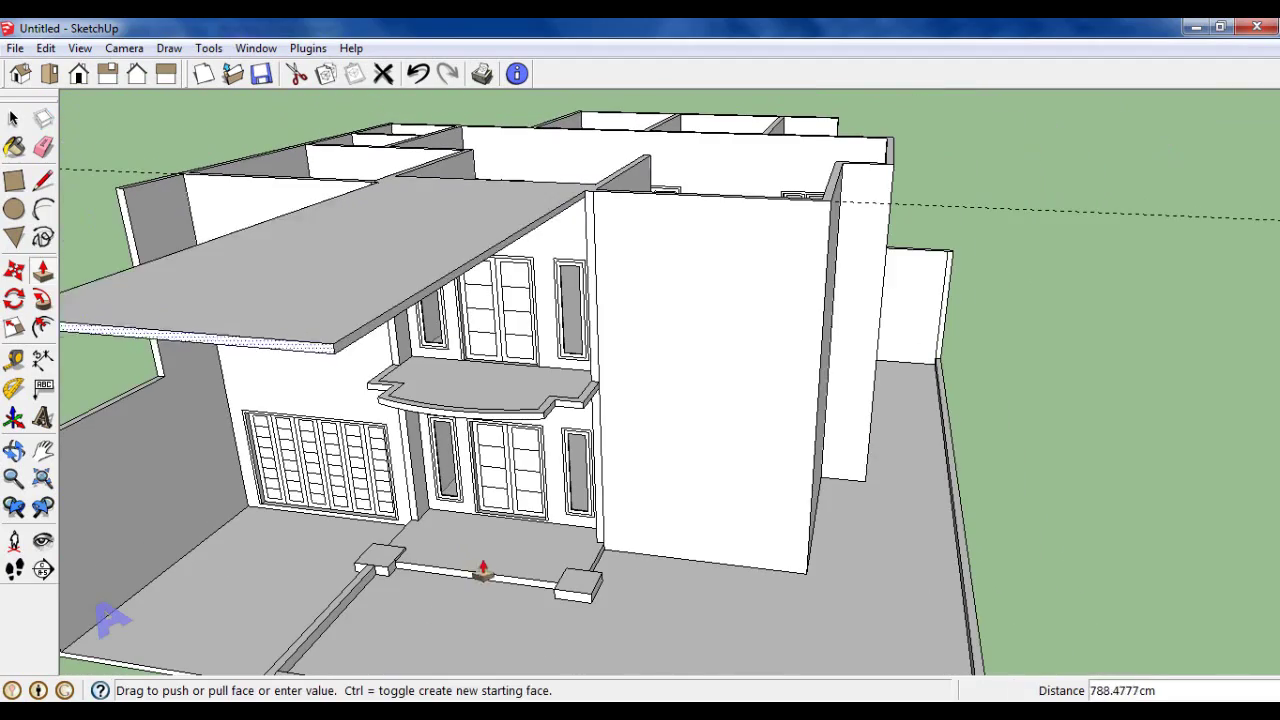
Step: Push the canopy slab's edge face out 15 cm
{"action": "left_click", "coordinate": [500, 586]}
{"action": "middle_click_drag", "start_coordinate": [500, 586], "coordinate": [543, 257]}
{"action": "scroll", "coordinate": [497, 348], "scroll_direction": "up", "scroll_amount": 3}
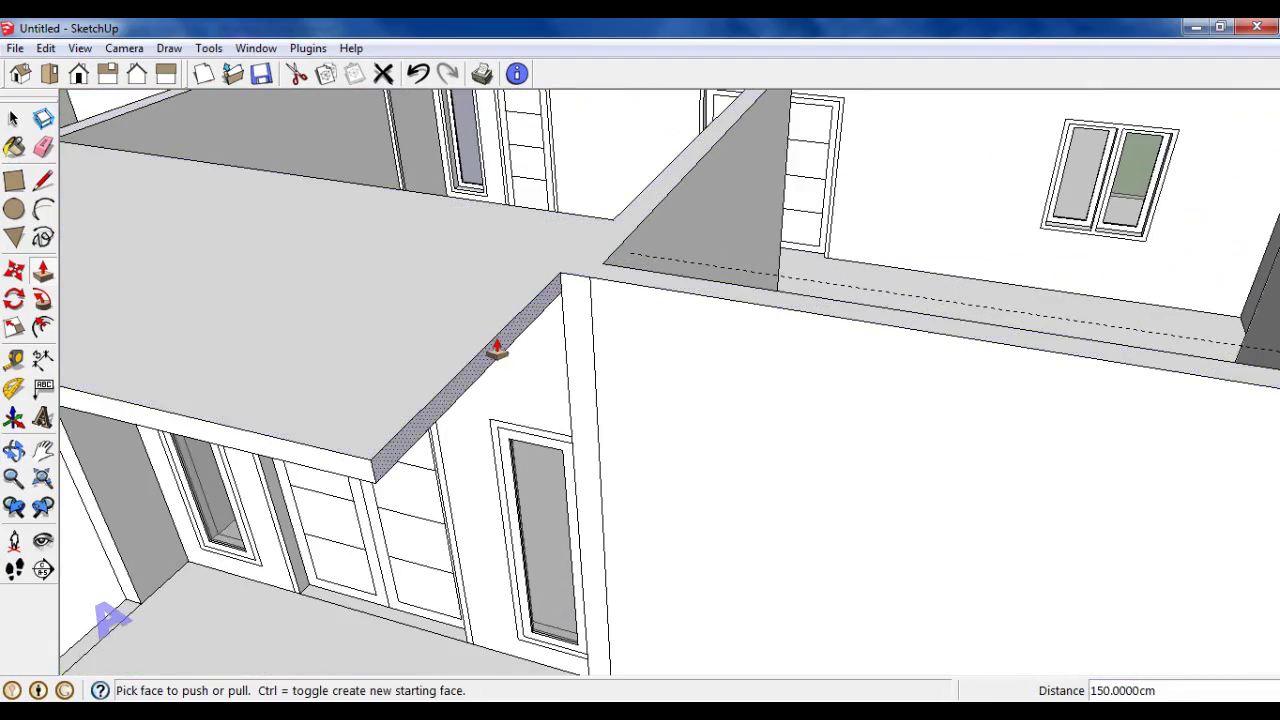
{"action": "scroll", "coordinate": [567, 310], "scroll_direction": "down", "scroll_amount": 3}
{"action": "middle_click_drag", "start_coordinate": [657, 286], "coordinate": [826, 363]}
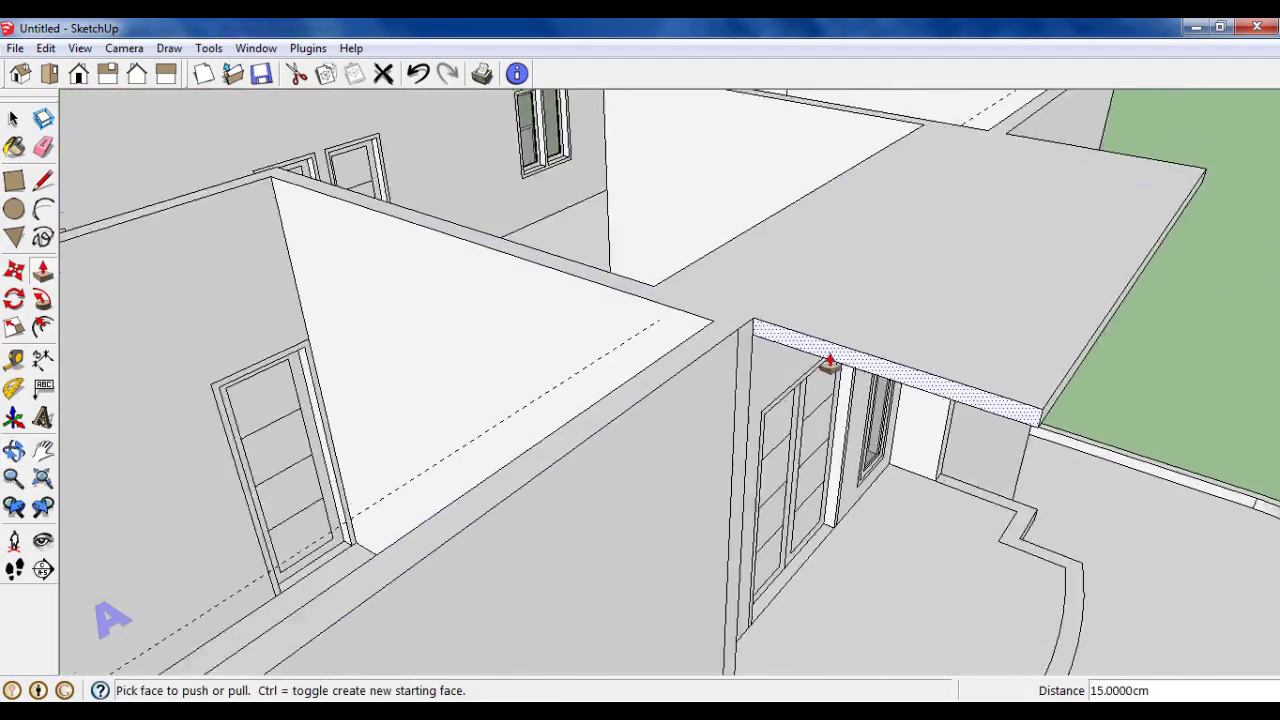
{"action": "scroll", "coordinate": [752, 345], "scroll_direction": "up", "scroll_amount": 2}
{"action": "left_click", "coordinate": [752, 345]}
Step: Orbit the house to view the new canopy from the opposite side
{"action": "scroll", "coordinate": [694, 329], "scroll_direction": "down", "scroll_amount": 3}
{"action": "scroll", "coordinate": [737, 323], "scroll_direction": "down", "scroll_amount": 4}
{"action": "scroll", "coordinate": [737, 323], "scroll_direction": "down", "scroll_amount": 1}
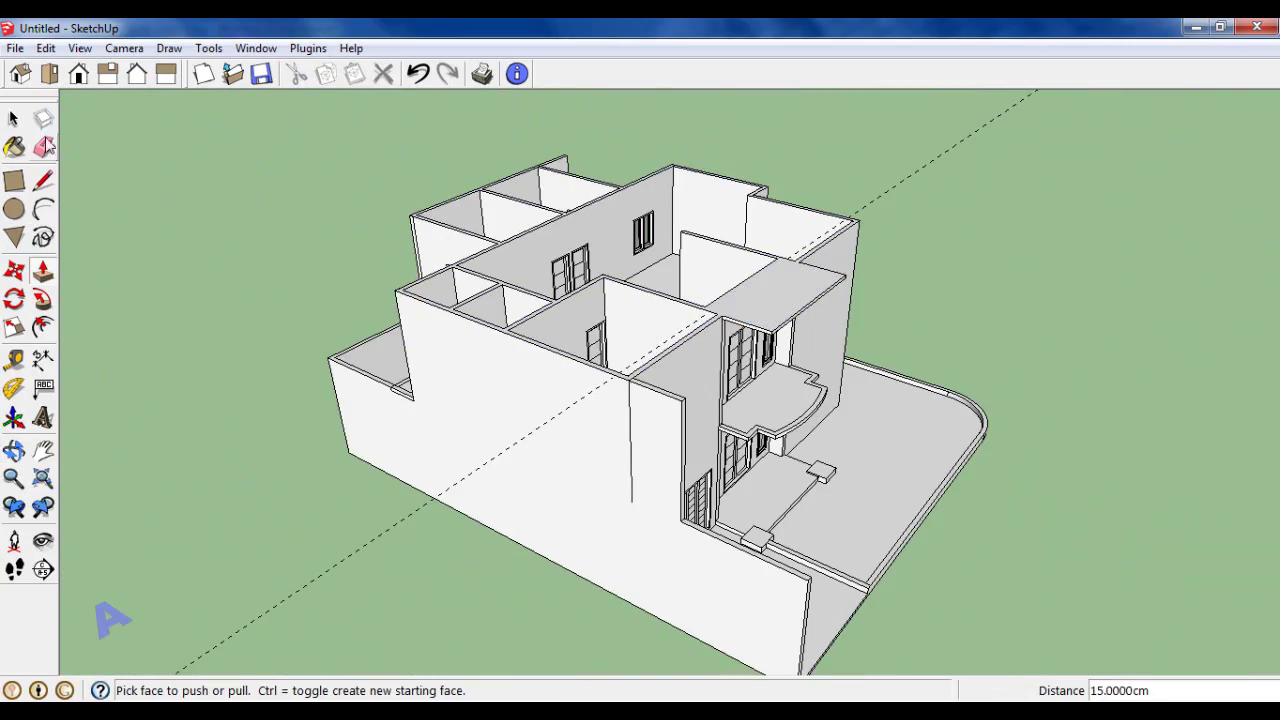
{"action": "scroll", "coordinate": [521, 416], "scroll_direction": "down", "scroll_amount": 3}
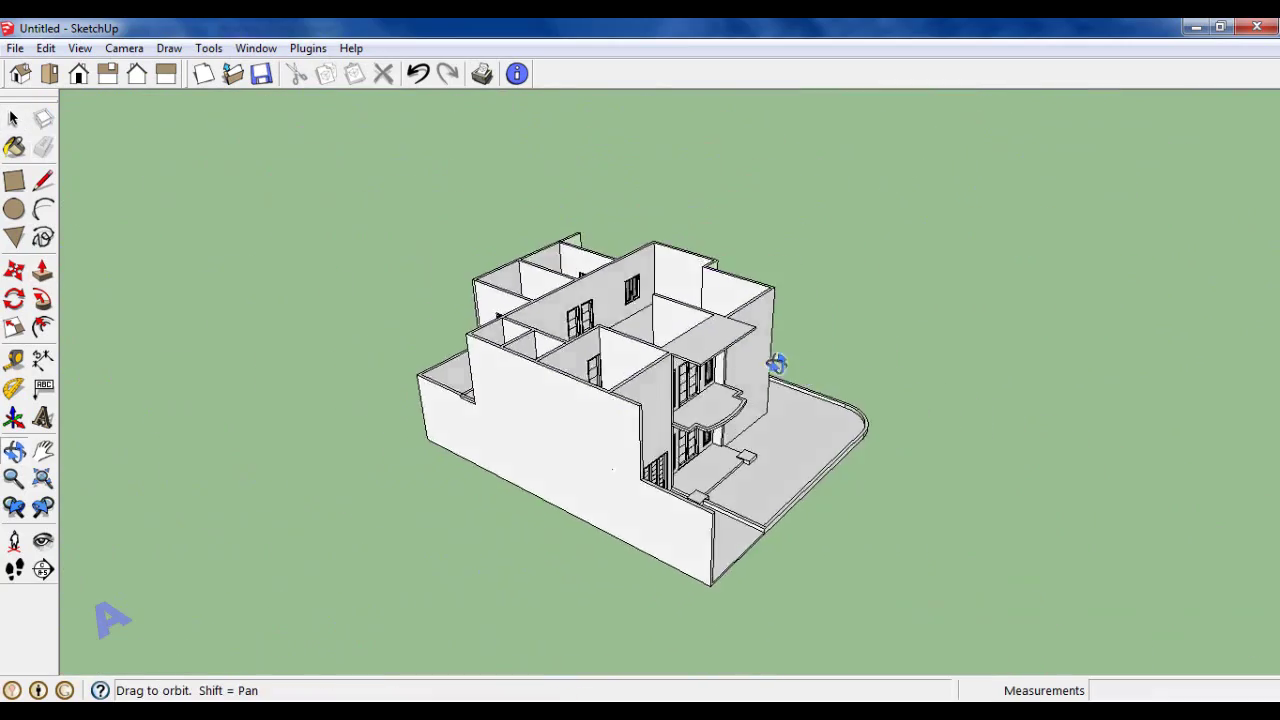
{"action": "mouse_move", "coordinate": [771, 363]}
{"action": "middle_mouse_down"}
{"action": "mouse_move", "coordinate": [329, 346]}
{"action": "mouse_move", "coordinate": [414, 405]}
{"action": "middle_mouse_up"}
{"action": "scroll", "coordinate": [558, 393], "scroll_direction": "up", "scroll_amount": 3}
Step: Push/pull the corner wall up 100 cm above the others
{"action": "mouse_move", "coordinate": [557, 395]}
{"action": "middle_mouse_down"}
{"action": "mouse_move", "coordinate": [603, 420]}
{"action": "mouse_move", "coordinate": [177, 397]}
{"action": "middle_mouse_up"}
{"action": "scroll", "coordinate": [958, 272], "scroll_direction": "up", "scroll_amount": 3}
{"action": "scroll", "coordinate": [958, 272], "scroll_direction": "up", "scroll_amount": 3}
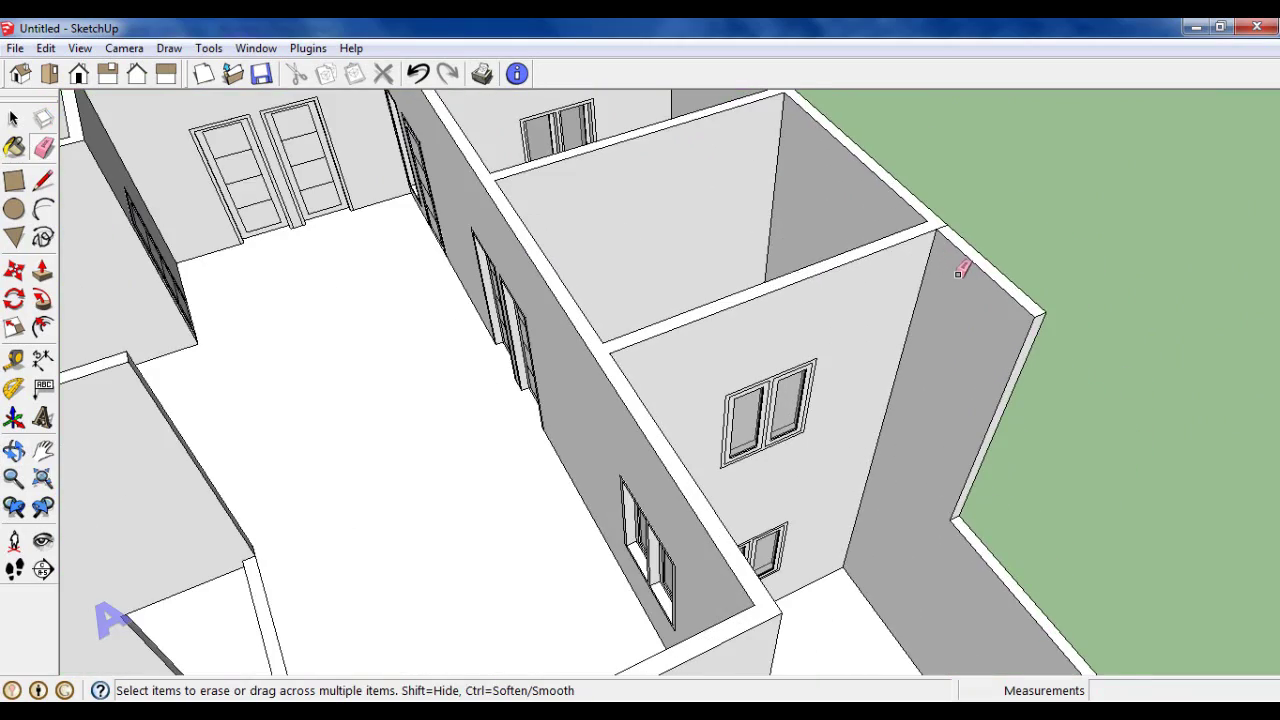
{"action": "left_click", "coordinate": [44, 280]}
{"action": "scroll", "coordinate": [811, 294], "scroll_direction": "down", "scroll_amount": 2}
{"action": "scroll", "coordinate": [818, 318], "scroll_direction": "up", "scroll_amount": 4}
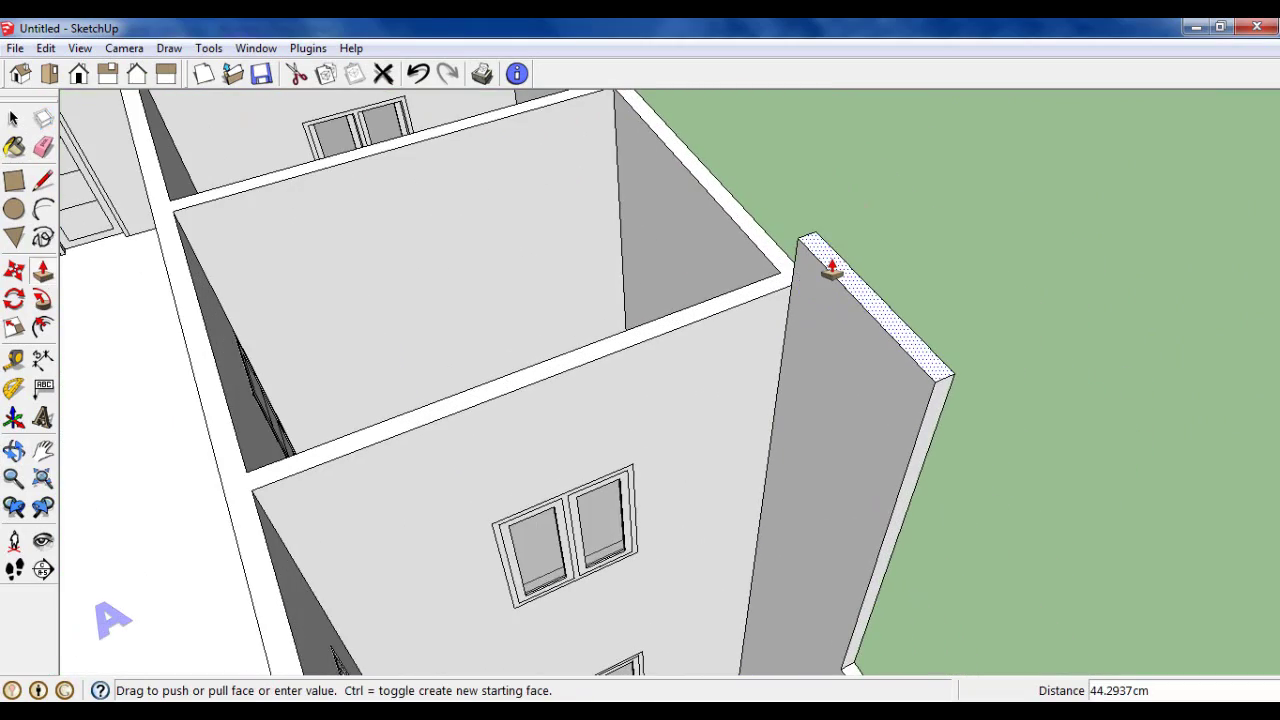
{"action": "middle_click_drag", "start_coordinate": [831, 270], "coordinate": [874, 251]}
{"action": "scroll", "coordinate": [874, 251], "scroll_direction": "up", "scroll_amount": 2}
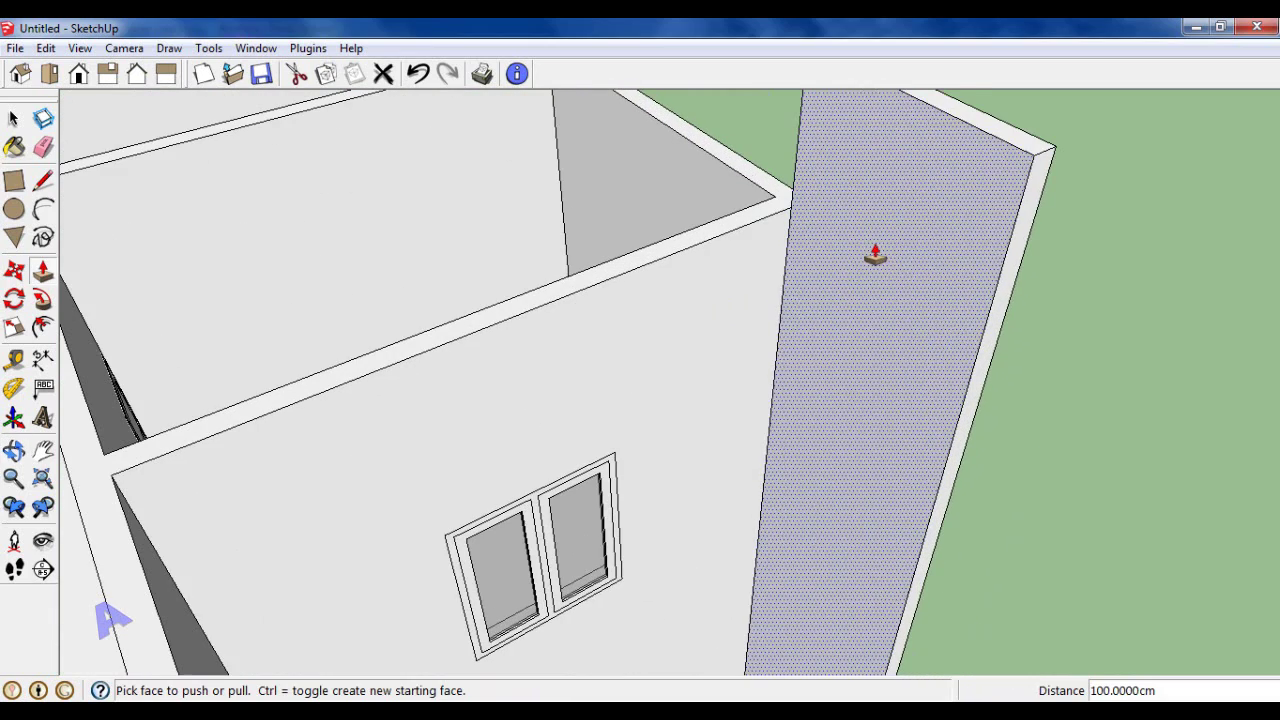
Step: Place a guide line just below the corner wall's top edge
{"action": "left_click", "coordinate": [14, 362]}
{"action": "scroll", "coordinate": [657, 449], "scroll_direction": "down", "scroll_amount": 2}
{"action": "scroll", "coordinate": [810, 188], "scroll_direction": "up", "scroll_amount": 2}
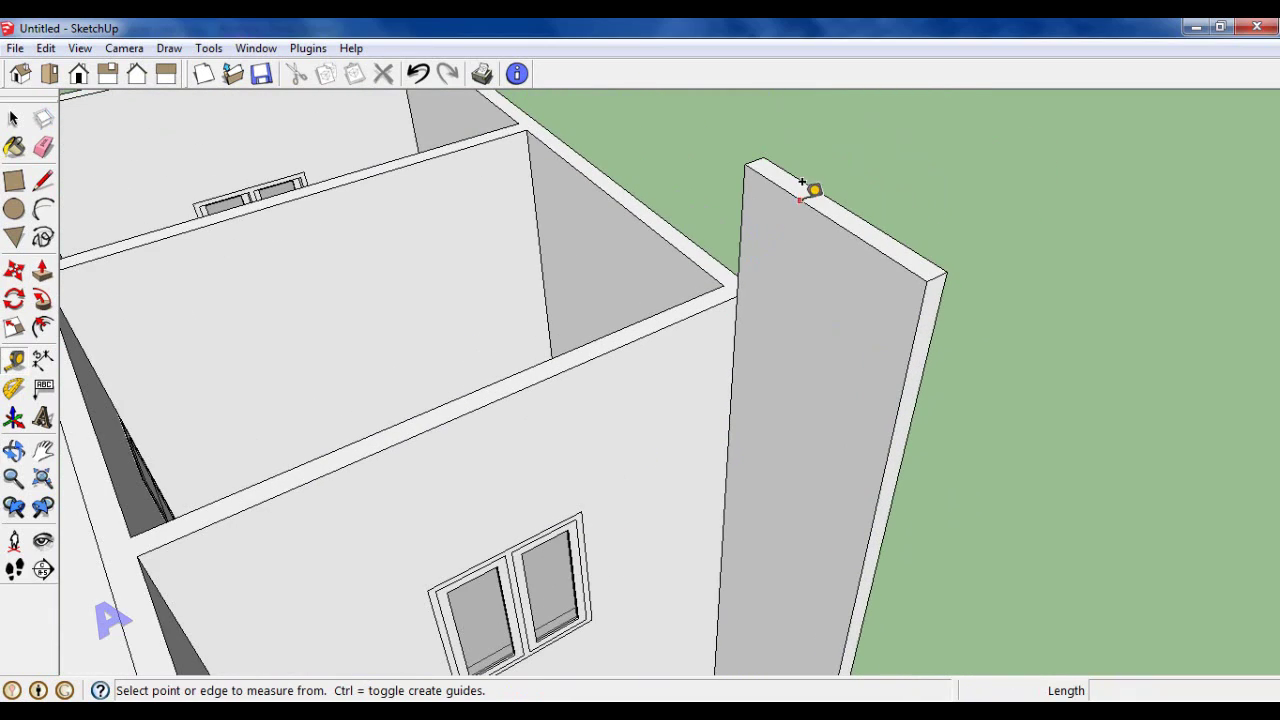
{"action": "left_click", "coordinate": [740, 283]}
{"action": "scroll", "coordinate": [777, 320], "scroll_direction": "up", "scroll_amount": 2}
{"action": "left_click", "coordinate": [770, 322]}
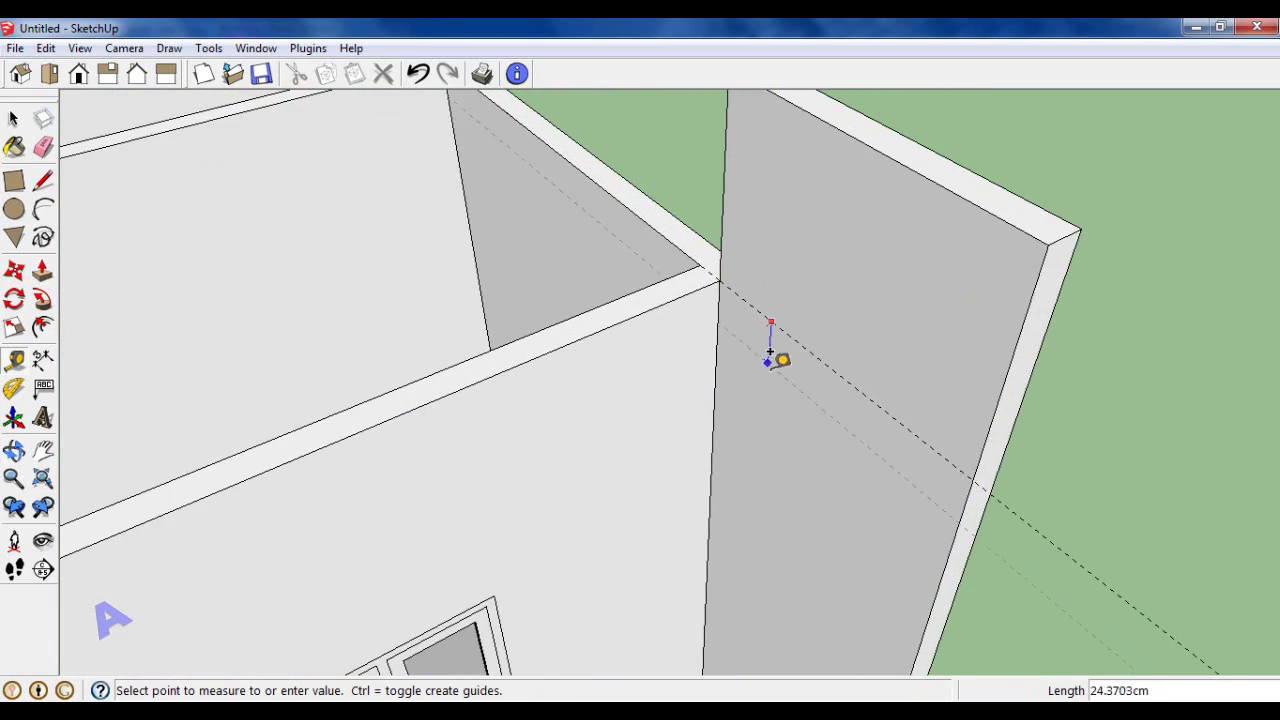
{"action": "scroll", "coordinate": [871, 288], "scroll_direction": "down", "scroll_amount": 2}
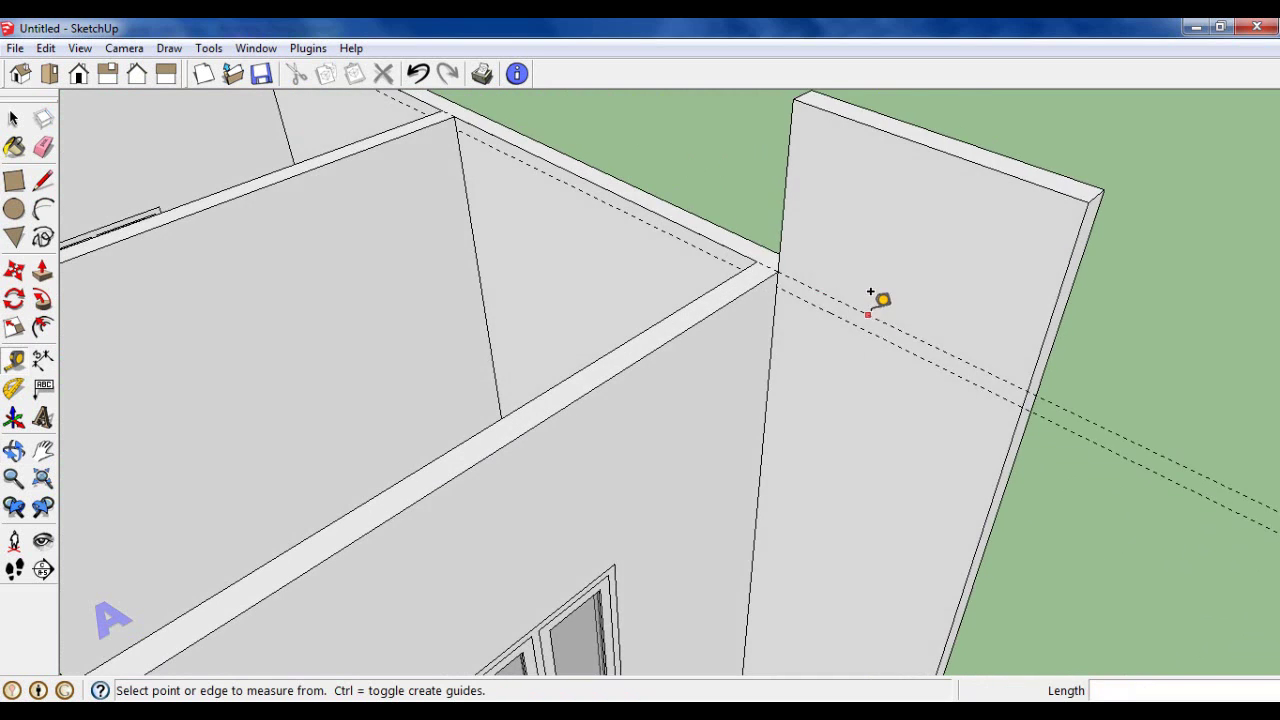
{"action": "scroll", "coordinate": [779, 258], "scroll_direction": "up", "scroll_amount": 3}
Step: Add a second guide from the wall corner to bound the 100 × 10 cm strip
{"action": "left_click", "coordinate": [710, 209]}
{"action": "scroll", "coordinate": [819, 265], "scroll_direction": "down", "scroll_amount": 1}
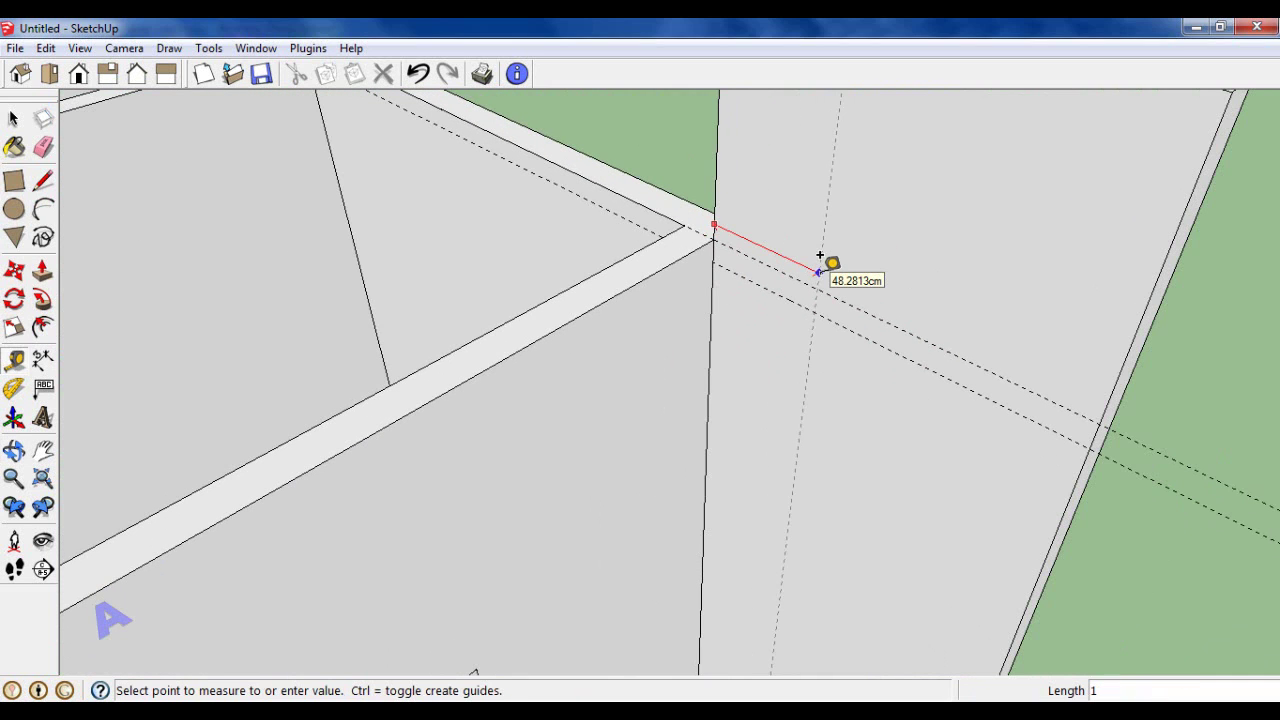
{"action": "left_click", "coordinate": [819, 271]}
{"action": "scroll", "coordinate": [825, 265], "scroll_direction": "down", "scroll_amount": 3}
{"action": "scroll", "coordinate": [829, 263], "scroll_direction": "down", "scroll_amount": 2}
{"action": "scroll", "coordinate": [829, 263], "scroll_direction": "down", "scroll_amount": 1}
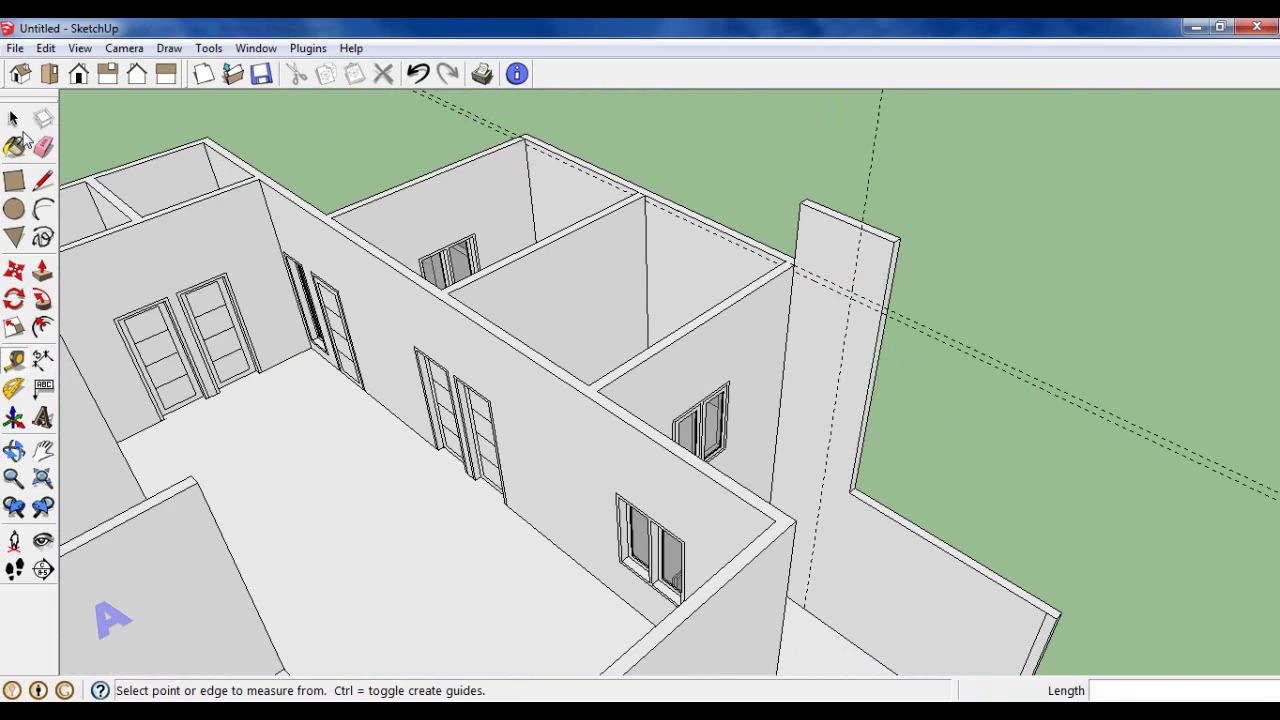
{"action": "scroll", "coordinate": [805, 258], "scroll_direction": "up", "scroll_amount": 3}
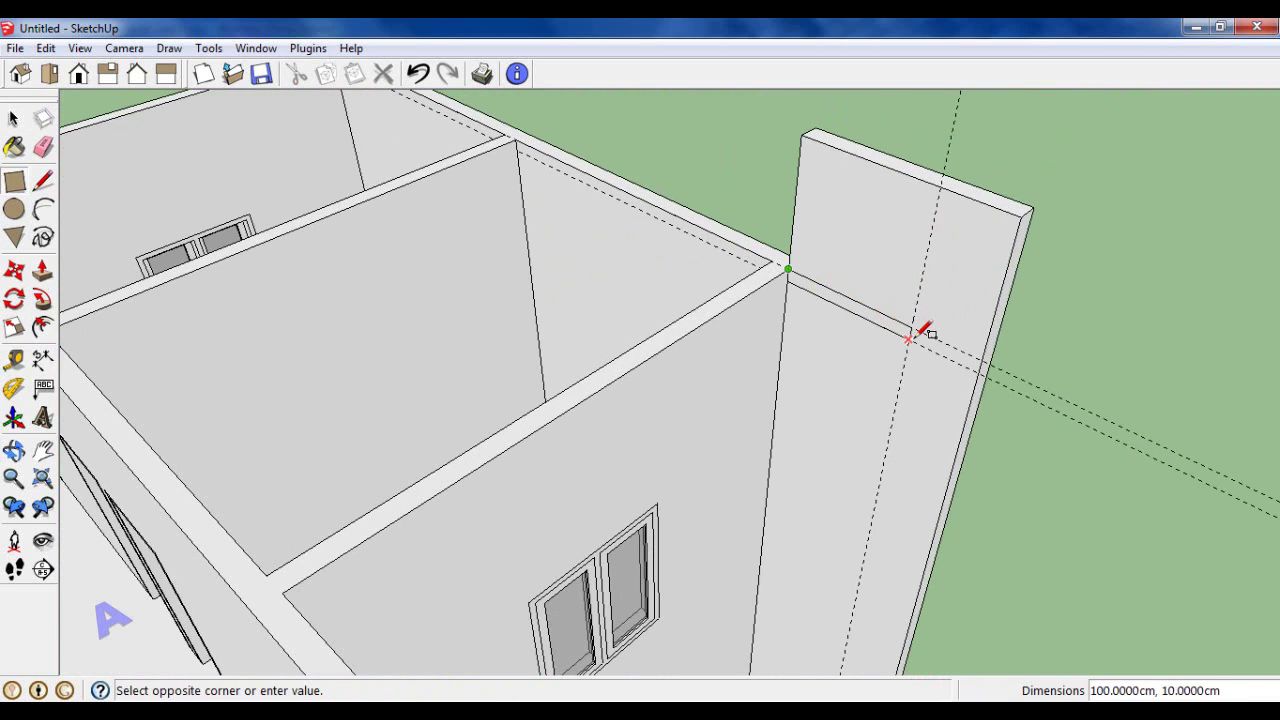
{"action": "scroll", "coordinate": [716, 245], "scroll_direction": "down", "scroll_amount": 2}
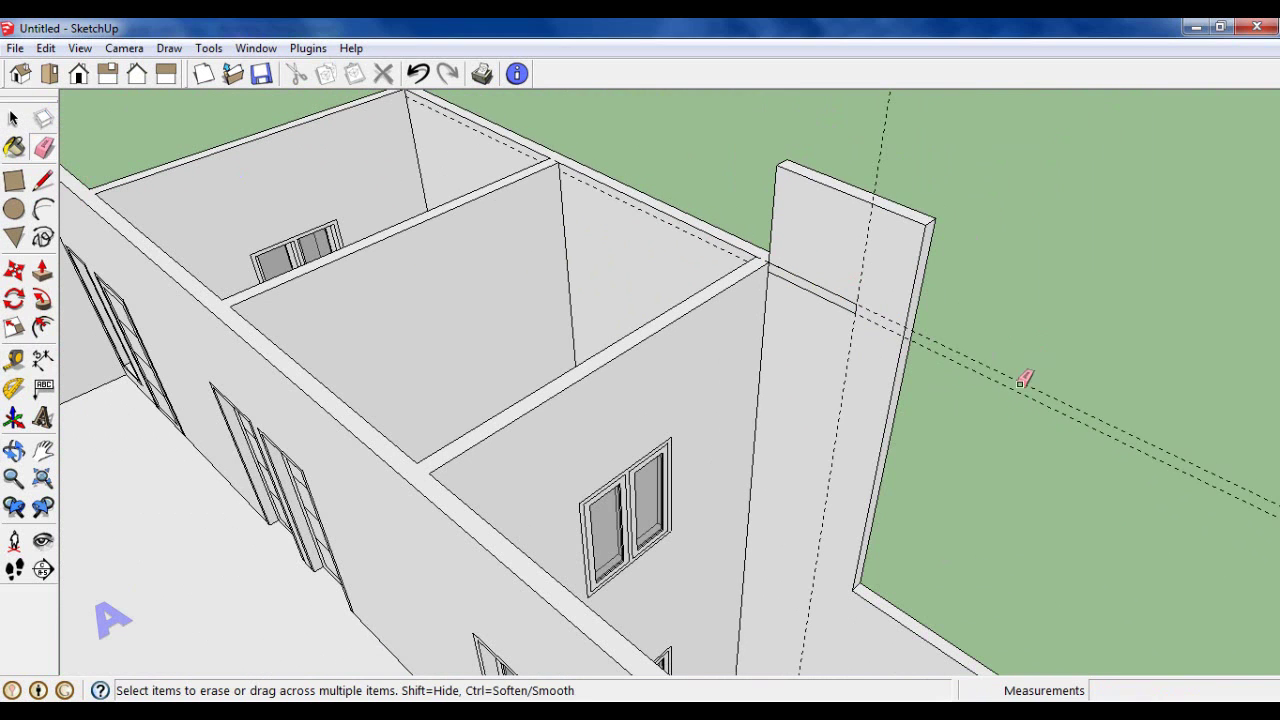
{"action": "scroll", "coordinate": [870, 200], "scroll_direction": "down", "scroll_amount": 2}
{"action": "scroll", "coordinate": [886, 309], "scroll_direction": "down", "scroll_amount": 2}
Step: Orbit around the house to survey the upper-storey wall tops
{"action": "middle_click_drag", "start_coordinate": [886, 309], "coordinate": [797, 400]}
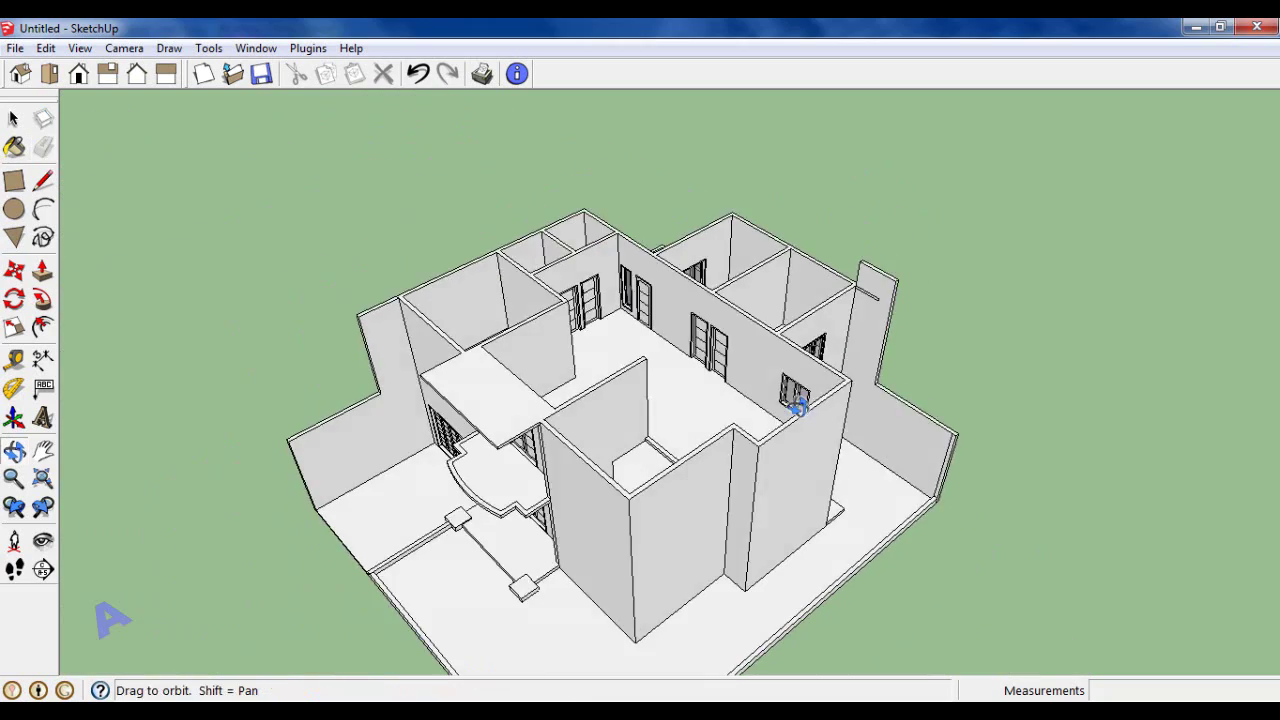
{"action": "scroll", "coordinate": [850, 302], "scroll_direction": "up", "scroll_amount": 4}
{"action": "scroll", "coordinate": [848, 302], "scroll_direction": "up", "scroll_amount": 1}
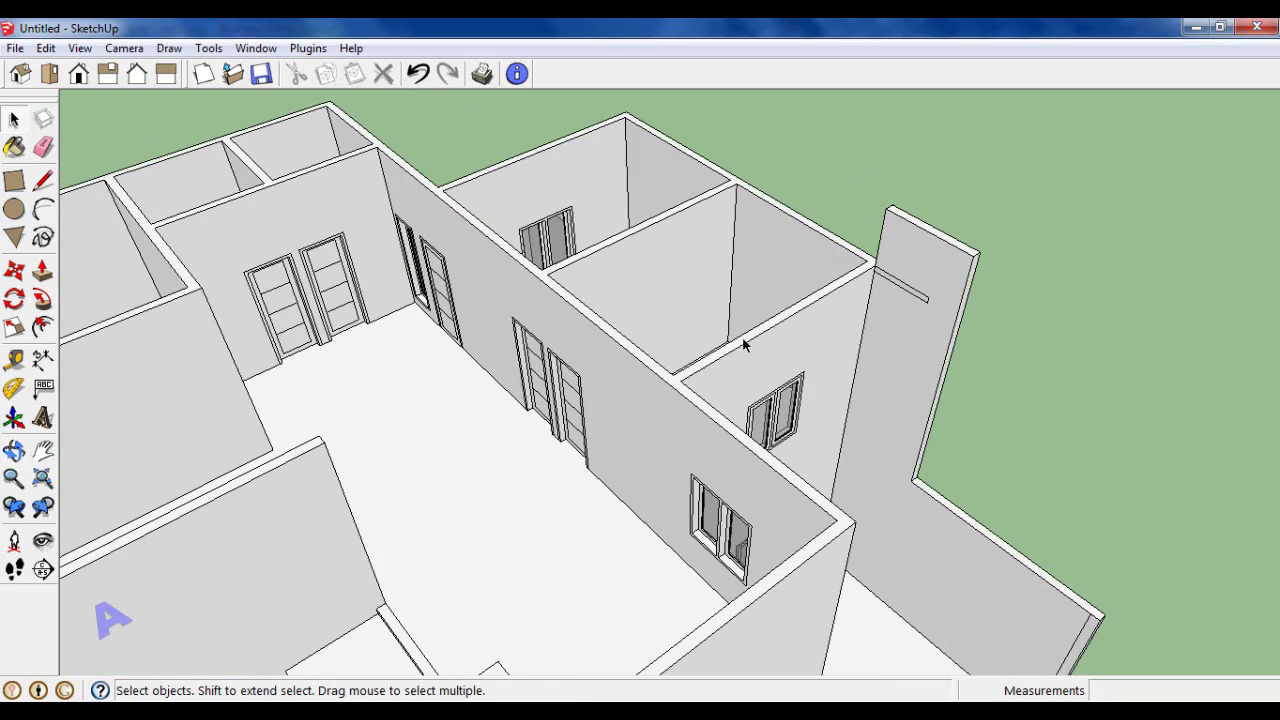
{"action": "scroll", "coordinate": [840, 527], "scroll_direction": "down", "scroll_amount": 2}
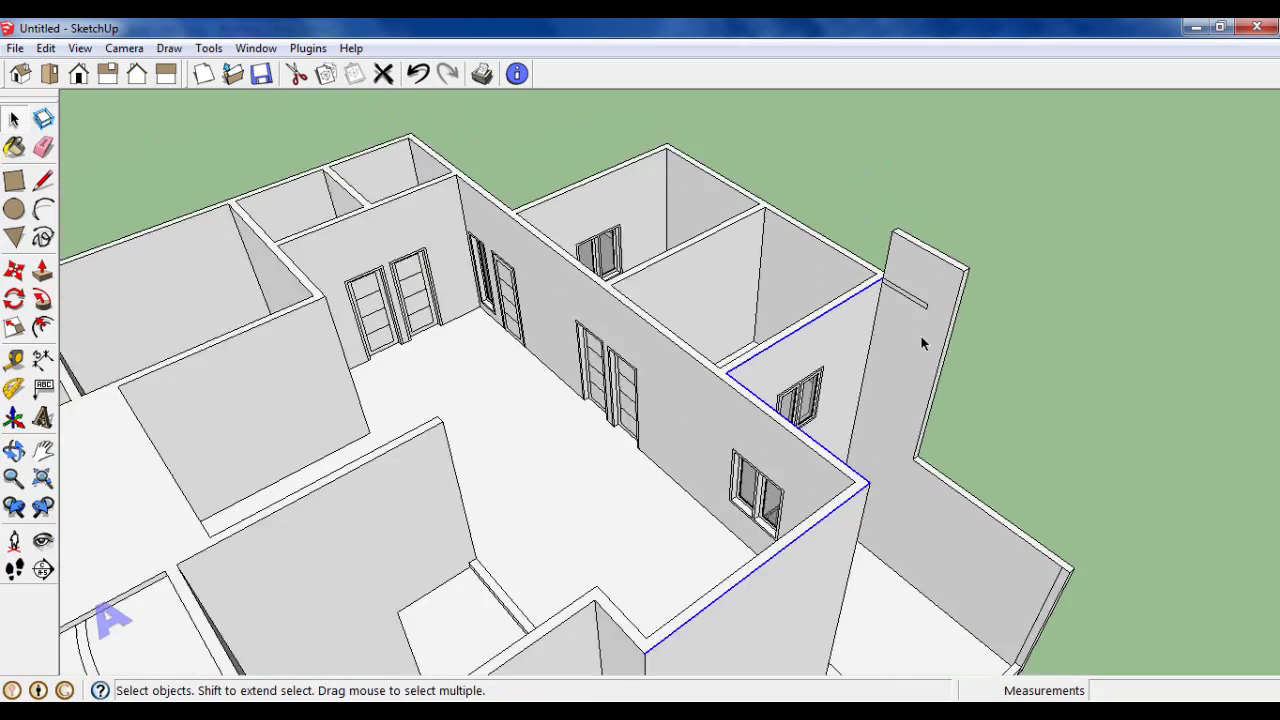
{"action": "scroll", "coordinate": [730, 528], "scroll_direction": "up", "scroll_amount": 4}
{"action": "scroll", "coordinate": [690, 494], "scroll_direction": "down", "scroll_amount": 3}
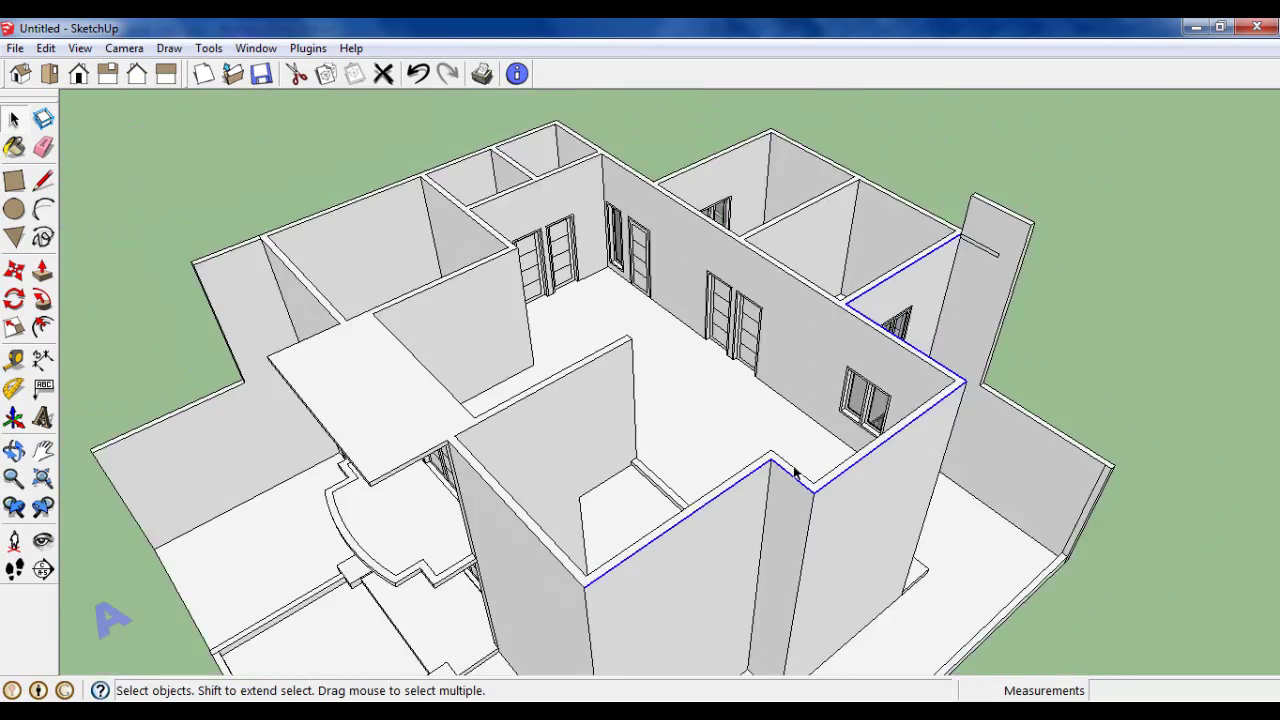
{"action": "scroll", "coordinate": [525, 541], "scroll_direction": "up", "scroll_amount": 2}
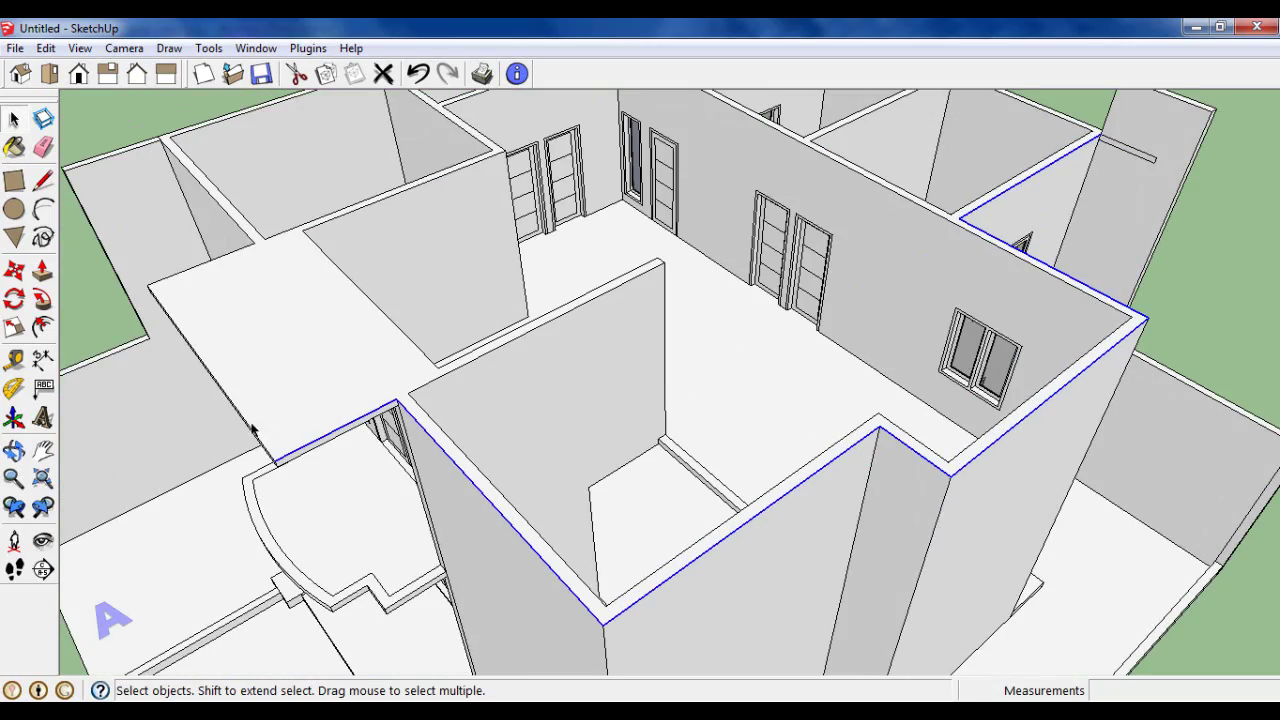
{"action": "scroll", "coordinate": [283, 433], "scroll_direction": "down", "scroll_amount": 3}
{"action": "middle_click_drag", "start_coordinate": [603, 380], "coordinate": [934, 443]}
{"action": "scroll", "coordinate": [877, 435], "scroll_direction": "up", "scroll_amount": 2}
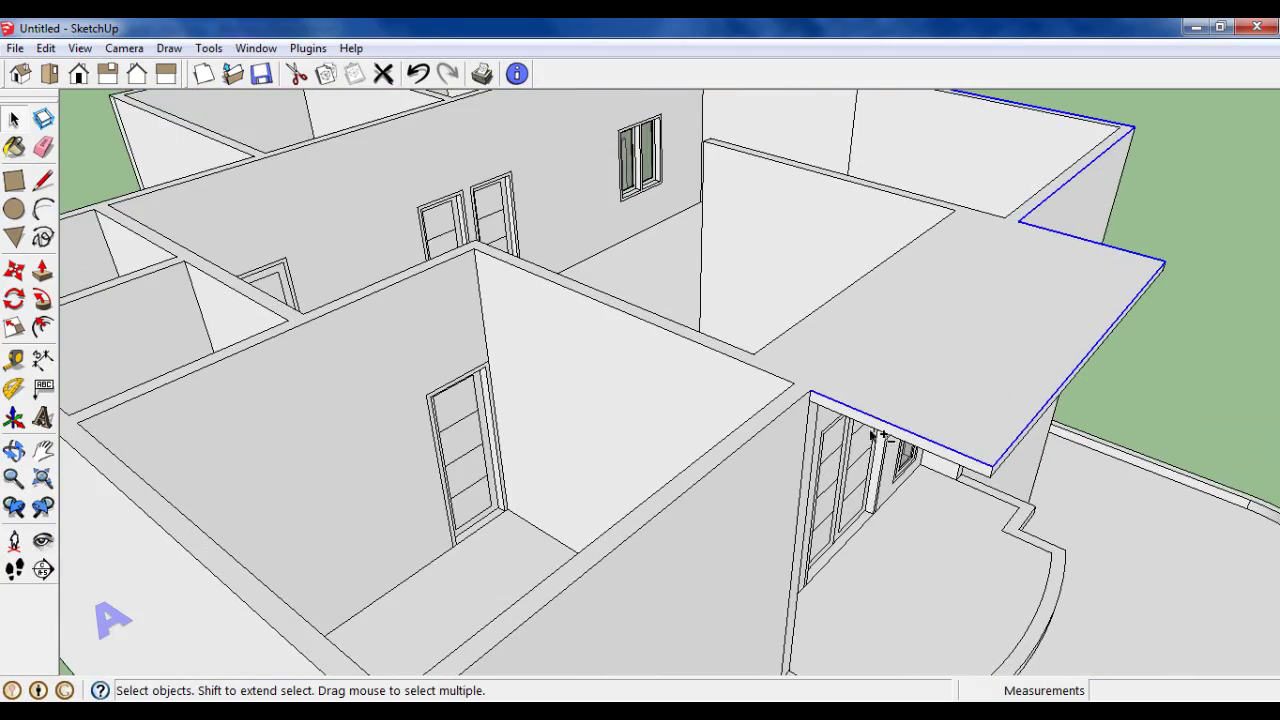
{"action": "scroll", "coordinate": [771, 425], "scroll_direction": "down", "scroll_amount": 2}
{"action": "mouse_move", "coordinate": [654, 403]}
{"action": "middle_mouse_down"}
{"action": "mouse_move", "coordinate": [237, 437]}
{"action": "mouse_move", "coordinate": [538, 417]}
{"action": "mouse_move", "coordinate": [500, 351]}
{"action": "mouse_move", "coordinate": [634, 283]}
{"action": "middle_mouse_up"}
{"action": "scroll", "coordinate": [920, 246], "scroll_direction": "up", "scroll_amount": 3}
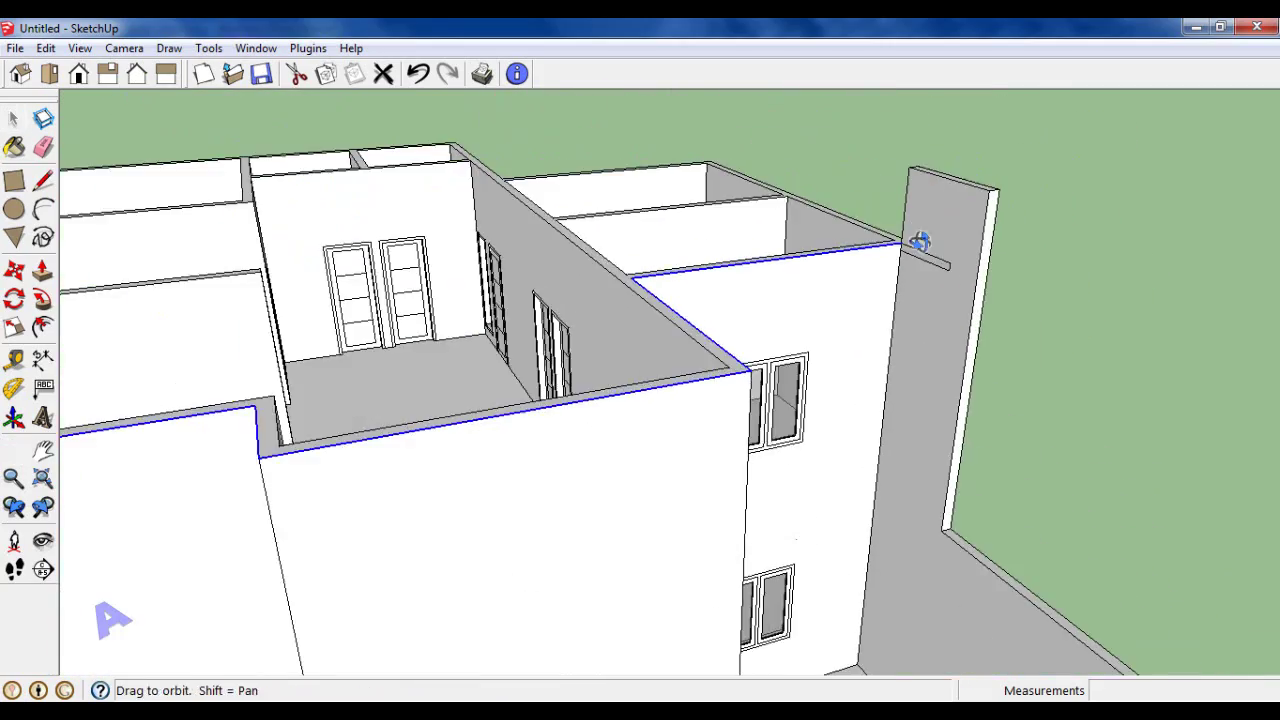
{"action": "scroll", "coordinate": [920, 280], "scroll_direction": "up", "scroll_amount": 2}
{"action": "scroll", "coordinate": [920, 280], "scroll_direction": "up", "scroll_amount": 2}
Step: Extrude the wall-top outline into a 100 cm wide, 10 cm thick overhanging ledge
{"action": "left_click", "coordinate": [44, 302]}
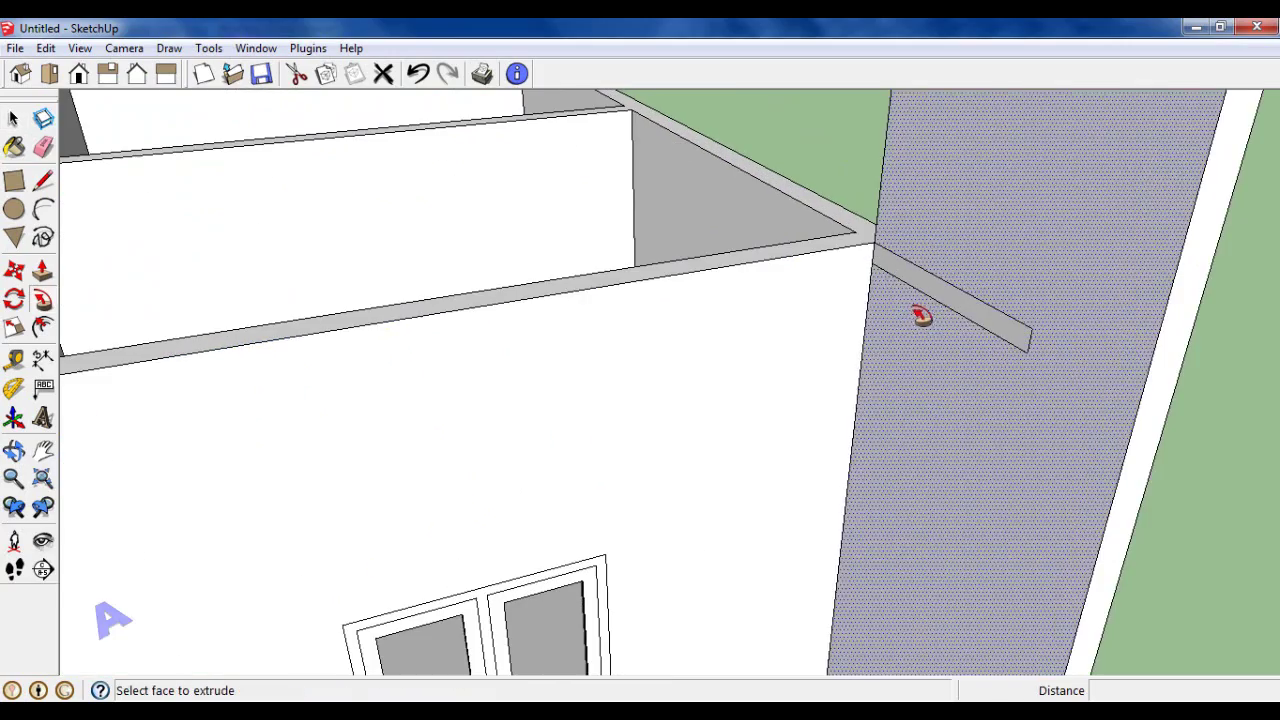
{"action": "scroll", "coordinate": [920, 314], "scroll_direction": "down", "scroll_amount": 2}
{"action": "scroll", "coordinate": [935, 320], "scroll_direction": "down", "scroll_amount": 2}
{"action": "scroll", "coordinate": [938, 322], "scroll_direction": "down", "scroll_amount": 2}
{"action": "scroll", "coordinate": [938, 322], "scroll_direction": "down", "scroll_amount": 3}
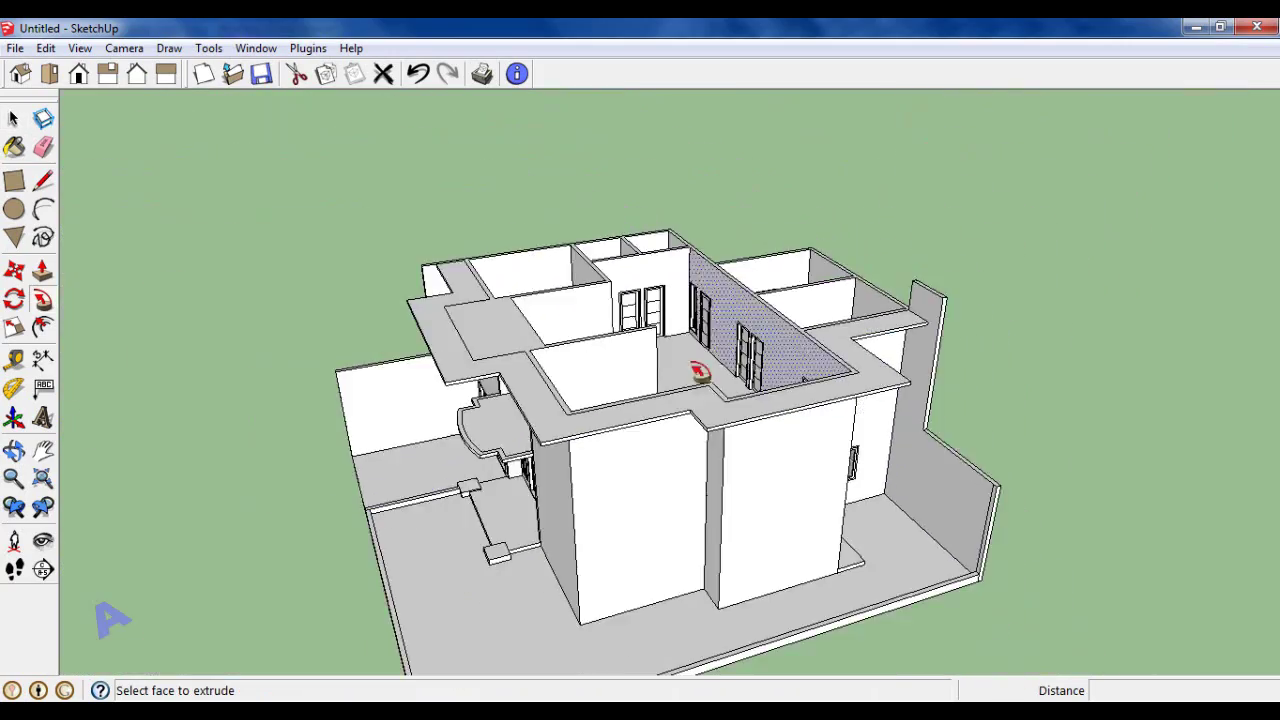
{"action": "mouse_move", "coordinate": [700, 371]}
{"action": "middle_mouse_down"}
{"action": "mouse_move", "coordinate": [803, 206]}
{"action": "mouse_move", "coordinate": [965, 320]}
{"action": "middle_mouse_up"}
{"action": "left_click", "coordinate": [13, 120]}
{"action": "mouse_move", "coordinate": [600, 340]}
{"action": "middle_mouse_down"}
{"action": "mouse_move", "coordinate": [549, 266]}
{"action": "mouse_move", "coordinate": [609, 206]}
{"action": "mouse_move", "coordinate": [529, 394]}
{"action": "mouse_move", "coordinate": [632, 370]}
{"action": "mouse_move", "coordinate": [625, 440]}
{"action": "middle_mouse_up"}
{"action": "scroll", "coordinate": [632, 370], "scroll_direction": "up", "scroll_amount": 4}
{"action": "scroll", "coordinate": [129, 327], "scroll_direction": "down", "scroll_amount": 2}
{"action": "scroll", "coordinate": [509, 491], "scroll_direction": "down", "scroll_amount": 2}
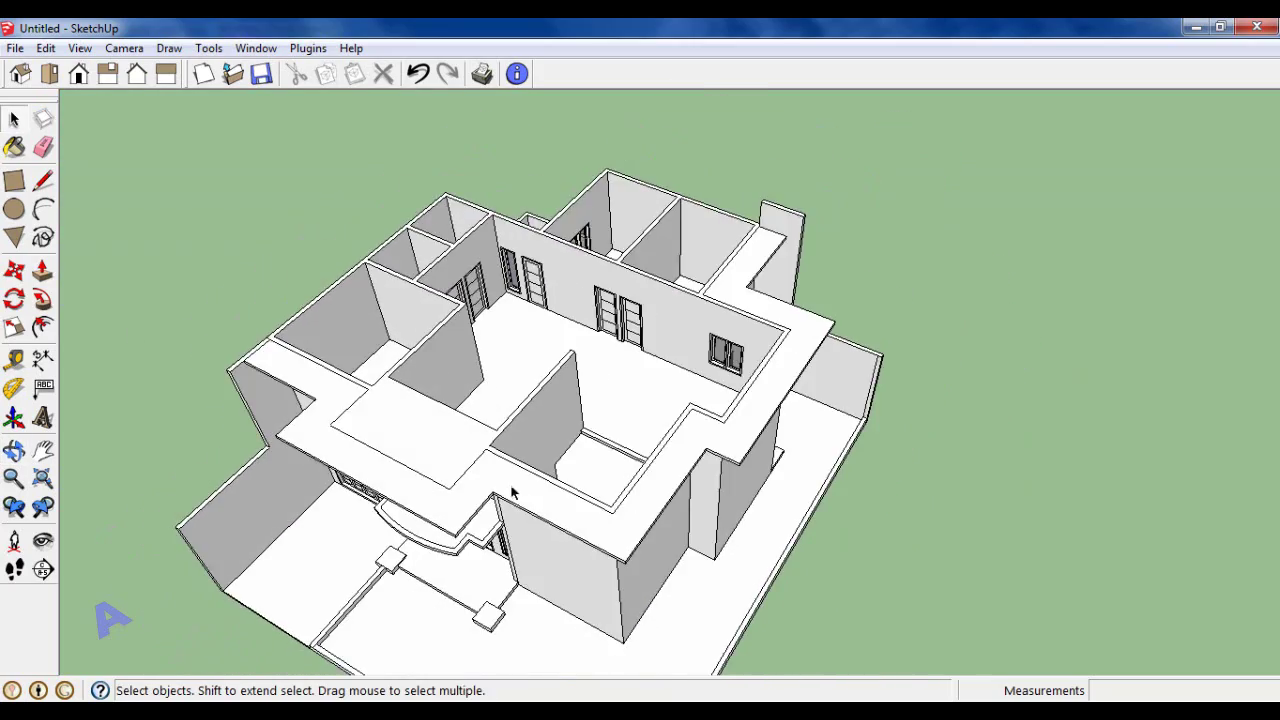
{"action": "scroll", "coordinate": [982, 378], "scroll_direction": "down", "scroll_amount": 2}
Step: Select the Tape Measure tool and enter a 380 by 200 cm value
{"action": "scroll", "coordinate": [648, 366], "scroll_direction": "up", "scroll_amount": 3}
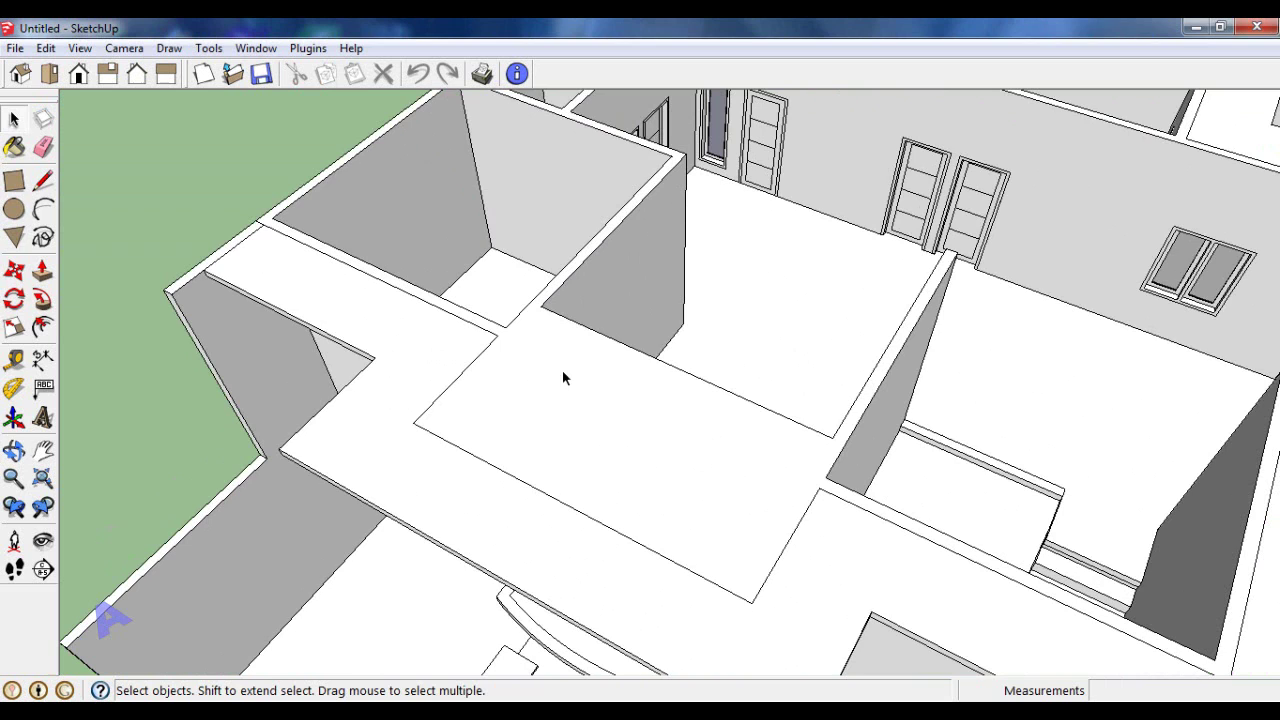
{"action": "left_click", "coordinate": [14, 360]}
{"action": "scroll", "coordinate": [543, 277], "scroll_direction": "up", "scroll_amount": 2}
{"action": "scroll", "coordinate": [578, 222], "scroll_direction": "up", "scroll_amount": 2}
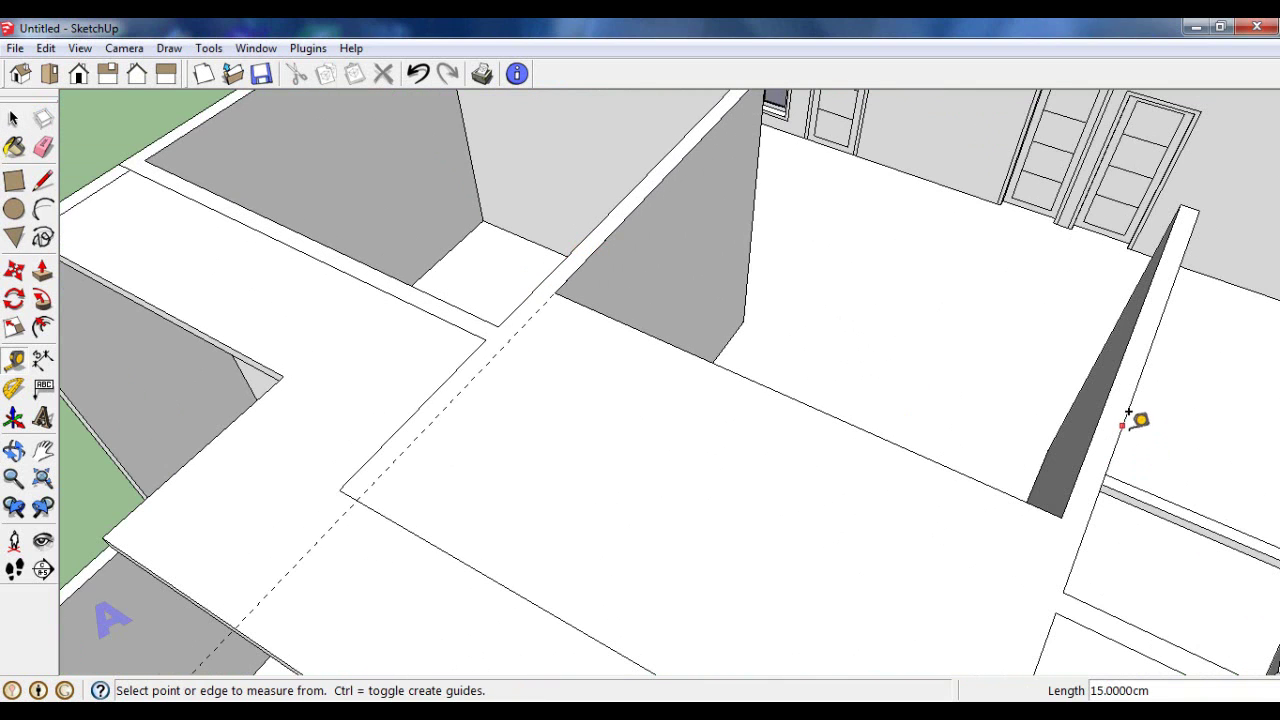
{"action": "scroll", "coordinate": [709, 509], "scroll_direction": "down", "scroll_amount": 3}
{"action": "scroll", "coordinate": [749, 451], "scroll_direction": "up", "scroll_amount": 3}
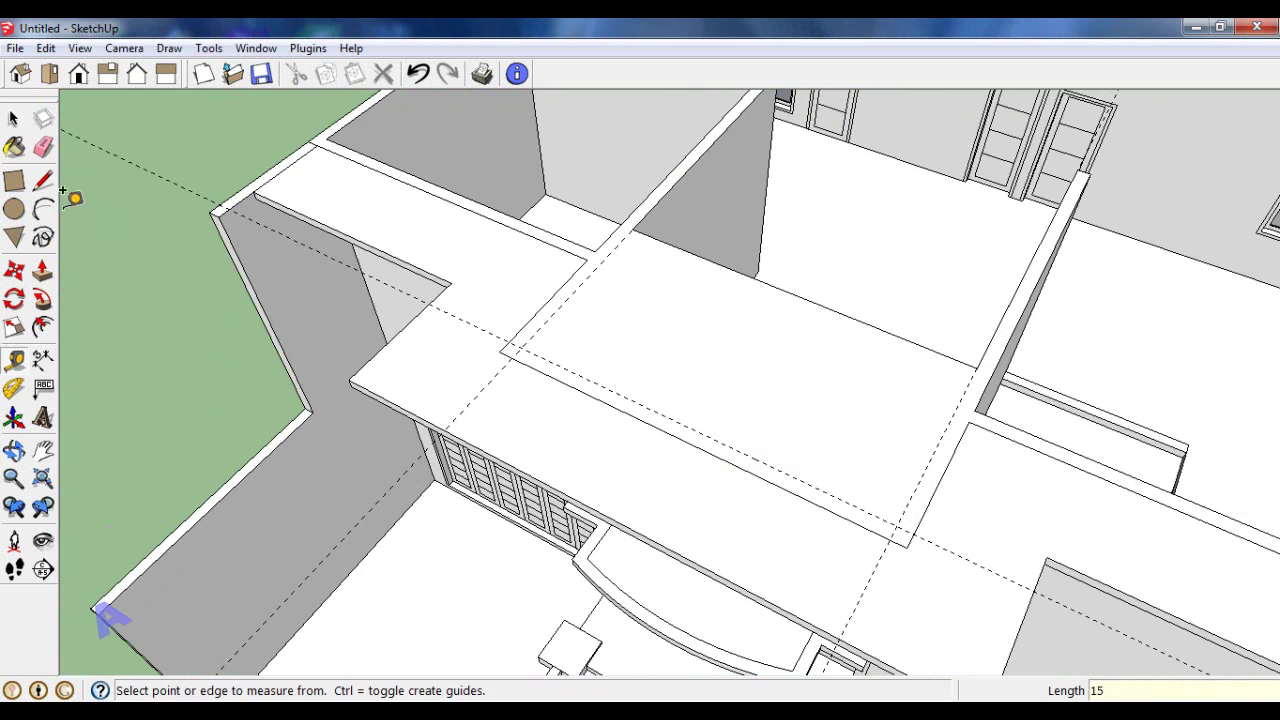
{"action": "type", "text": "380,200"}
{"action": "key", "text": "Return"}
Step: Push/Pull the upper-floor parapet wall tops up 100 cm and orbit to check them
{"action": "scroll", "coordinate": [794, 429], "scroll_direction": "down", "scroll_amount": 2}
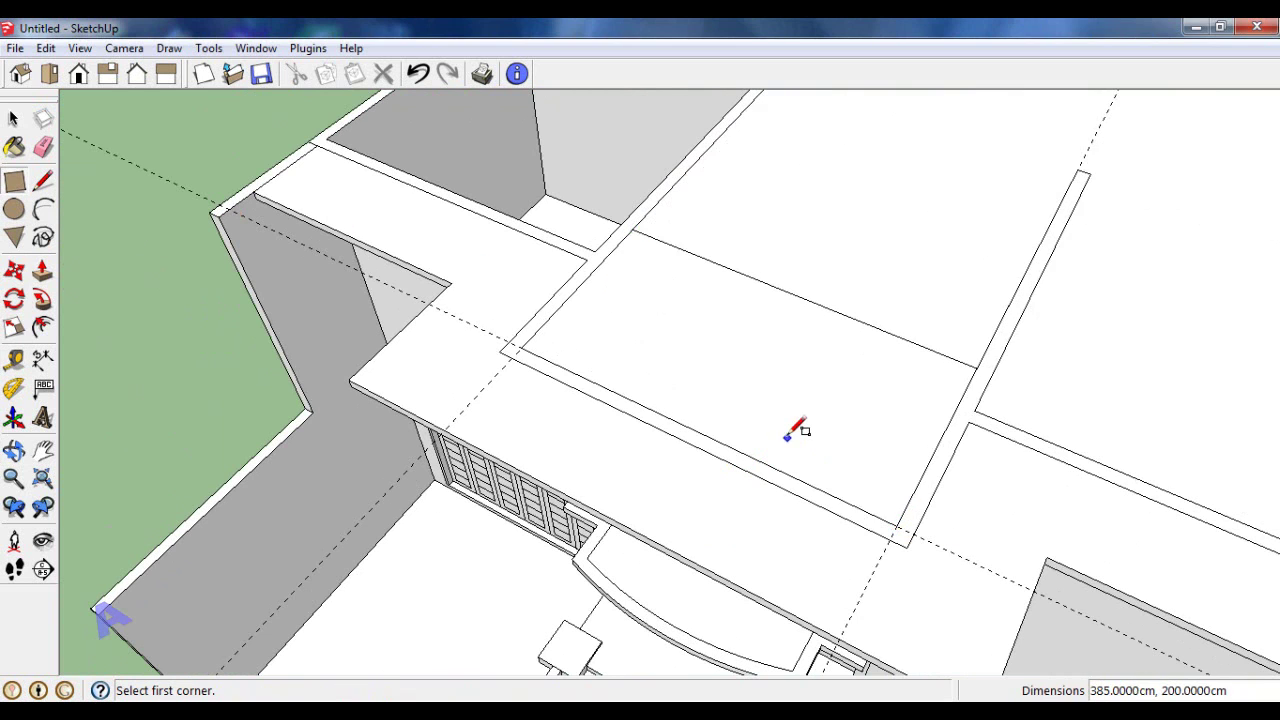
{"action": "scroll", "coordinate": [630, 338], "scroll_direction": "down", "scroll_amount": 2}
{"action": "scroll", "coordinate": [352, 243], "scroll_direction": "down", "scroll_amount": 2}
{"action": "scroll", "coordinate": [369, 326], "scroll_direction": "down", "scroll_amount": 2}
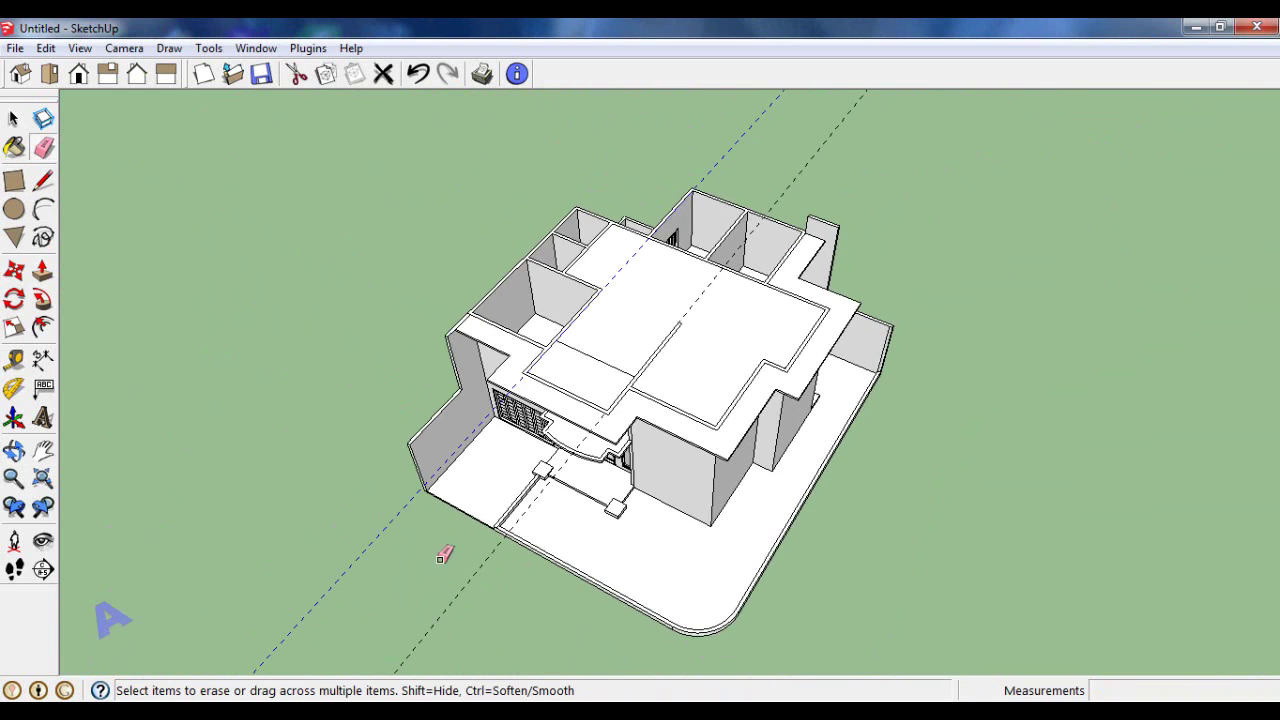
{"action": "scroll", "coordinate": [543, 334], "scroll_direction": "up", "scroll_amount": 2}
{"action": "scroll", "coordinate": [545, 347], "scroll_direction": "up", "scroll_amount": 3}
{"action": "scroll", "coordinate": [700, 400], "scroll_direction": "down", "scroll_amount": 4}
{"action": "middle_click_drag", "start_coordinate": [900, 451], "coordinate": [686, 426]}
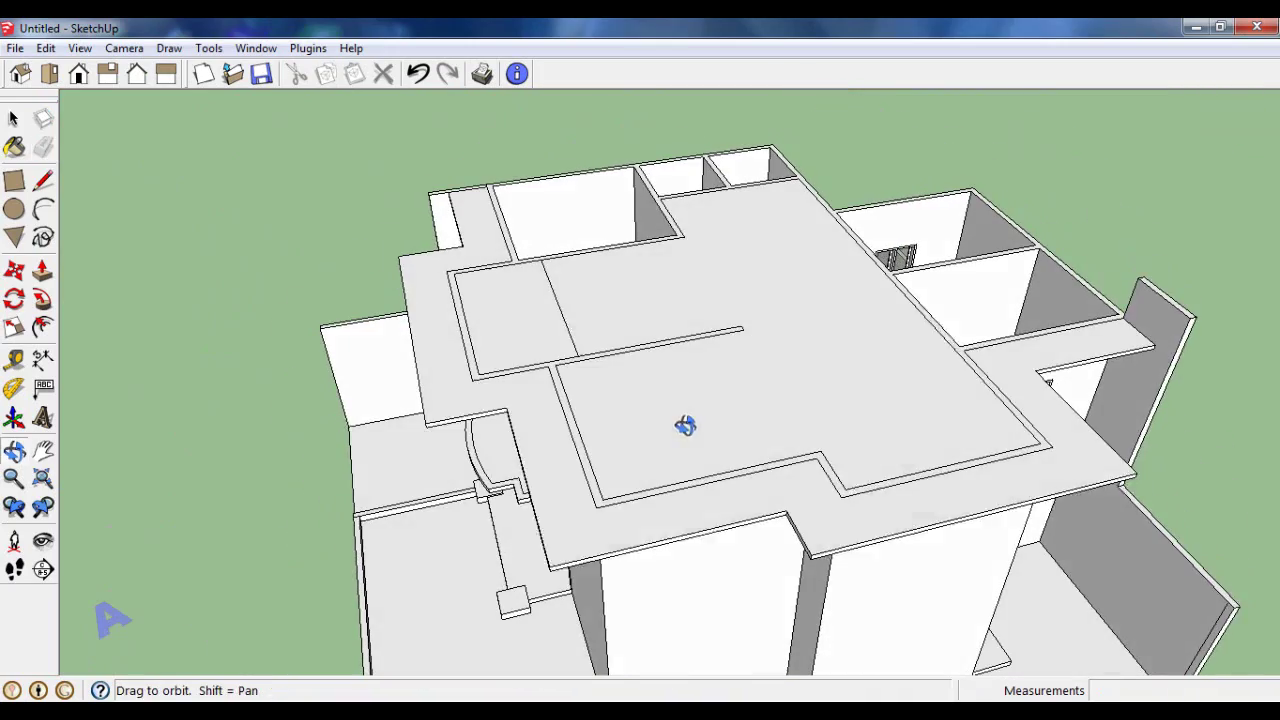
{"action": "left_click", "coordinate": [42, 270]}
{"action": "scroll", "coordinate": [1021, 357], "scroll_direction": "up", "scroll_amount": 3}
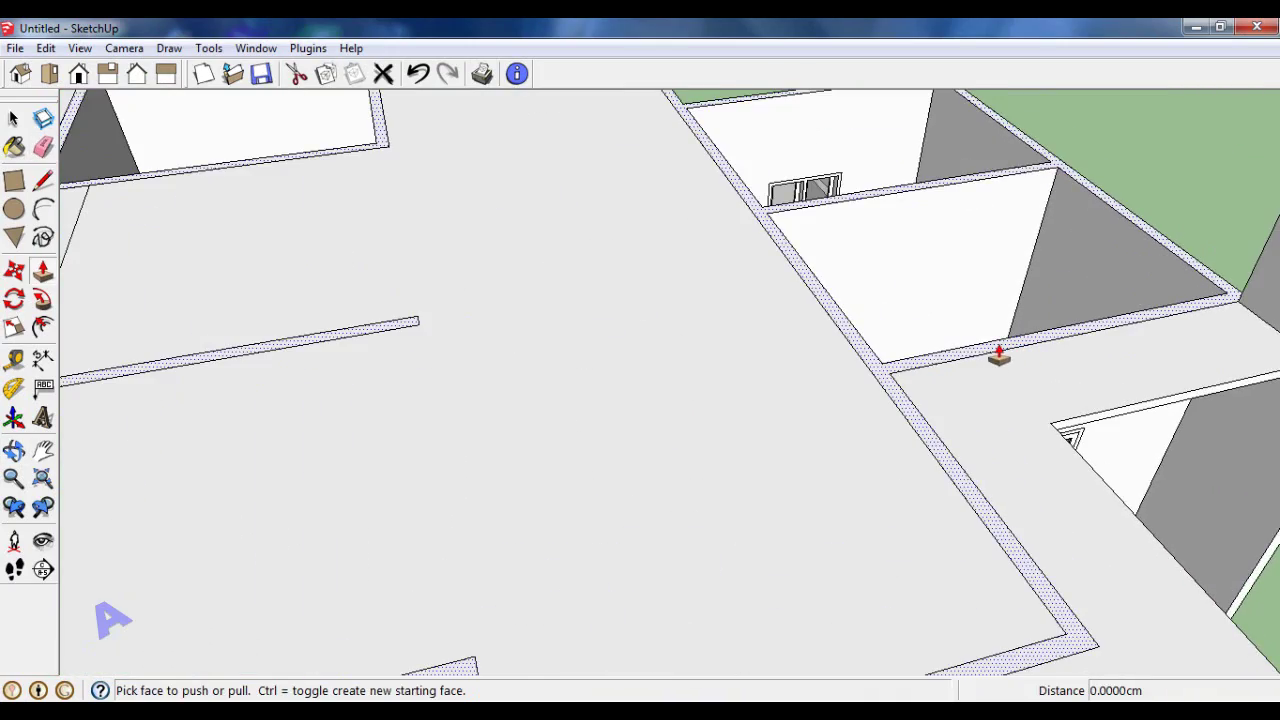
{"action": "scroll", "coordinate": [998, 355], "scroll_direction": "down", "scroll_amount": 3}
{"action": "left_click_drag", "start_coordinate": [998, 355], "coordinate": [1214, 271]}
{"action": "mouse_move", "coordinate": [1151, 306]}
{"action": "middle_mouse_down"}
{"action": "mouse_move", "coordinate": [702, 297]}
{"action": "mouse_move", "coordinate": [943, 434]}
{"action": "mouse_move", "coordinate": [820, 334]}
{"action": "mouse_move", "coordinate": [709, 334]}
{"action": "mouse_move", "coordinate": [944, 394]}
{"action": "mouse_move", "coordinate": [880, 380]}
{"action": "middle_mouse_up"}
{"action": "left_click", "coordinate": [50, 75]}
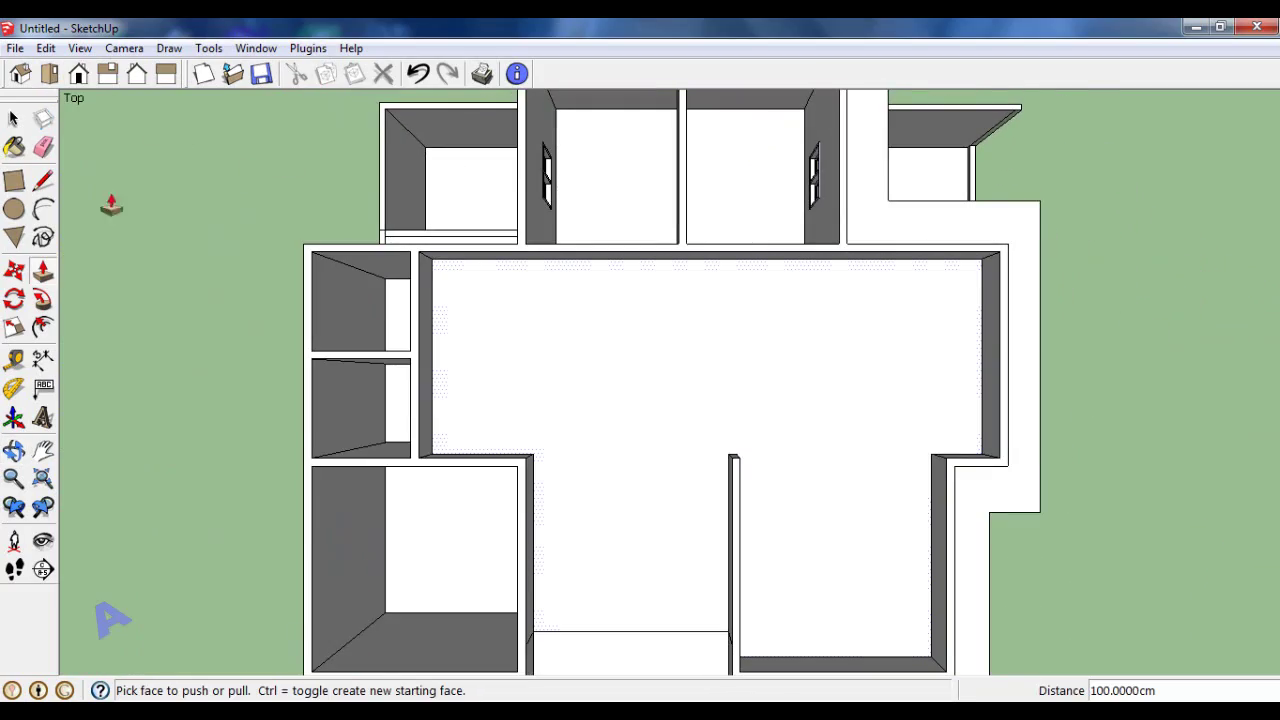
{"action": "left_click", "coordinate": [44, 328]}
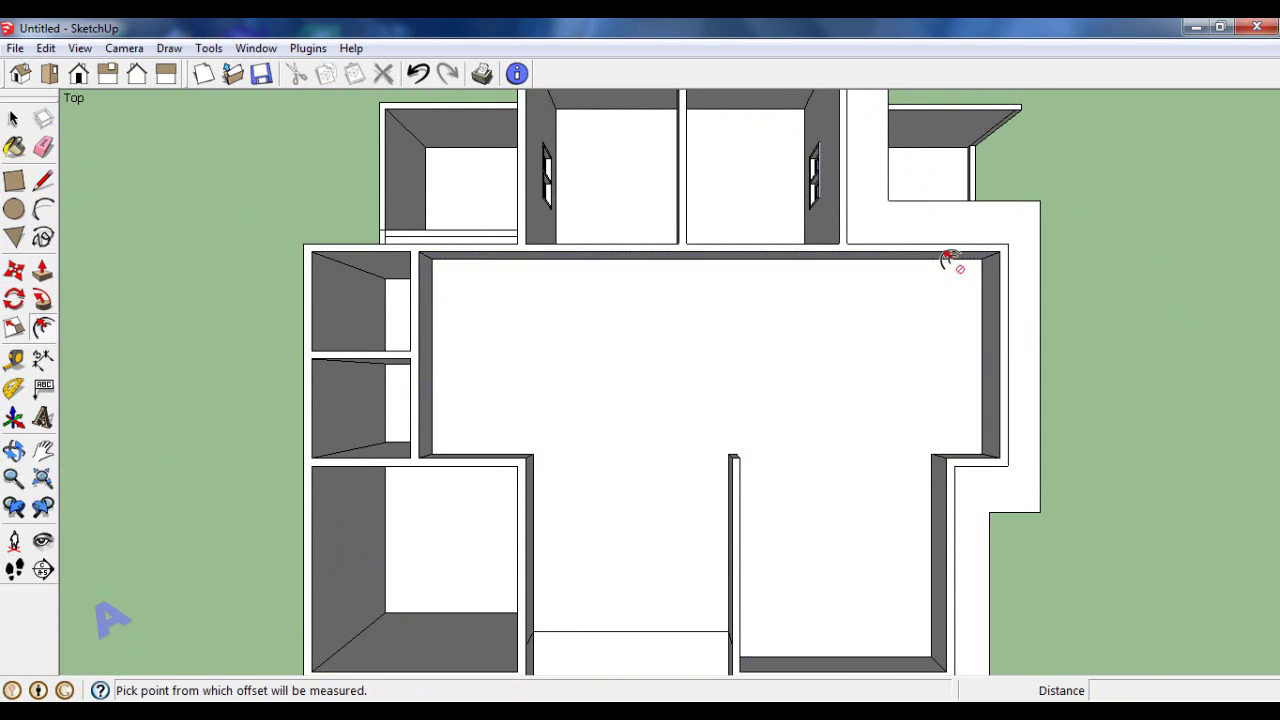
{"action": "scroll", "coordinate": [950, 255], "scroll_direction": "up", "scroll_amount": 1}
{"action": "scroll", "coordinate": [950, 253], "scroll_direction": "up", "scroll_amount": 1}
{"action": "scroll", "coordinate": [956, 245], "scroll_direction": "up", "scroll_amount": 1}
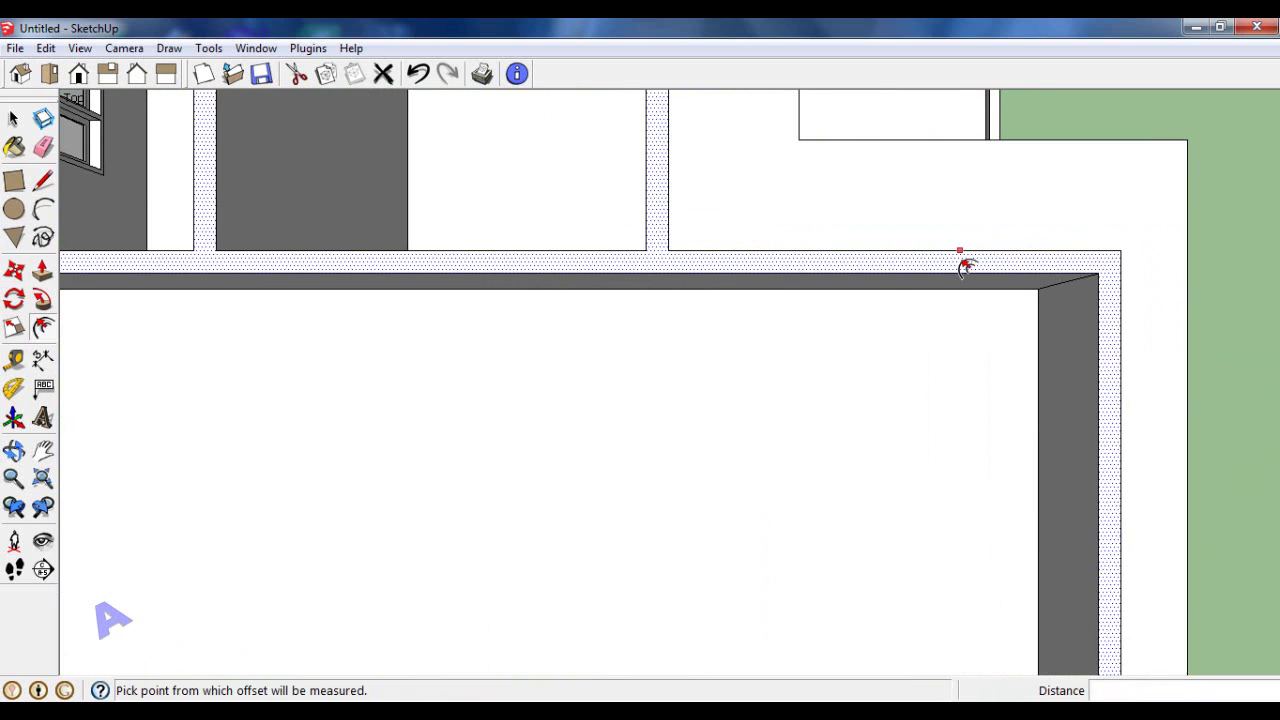
{"action": "scroll", "coordinate": [966, 240], "scroll_direction": "down", "scroll_amount": 2}
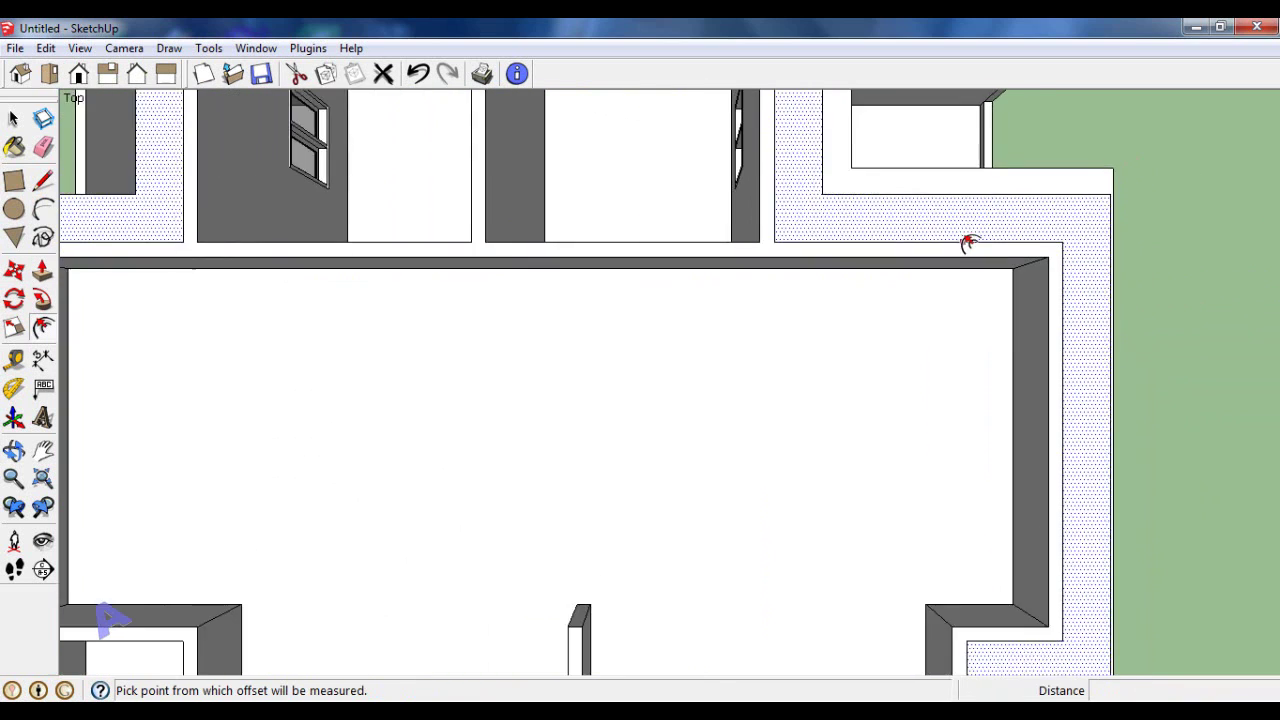
{"action": "scroll", "coordinate": [968, 245], "scroll_direction": "down", "scroll_amount": 2}
{"action": "scroll", "coordinate": [971, 249], "scroll_direction": "down", "scroll_amount": 1}
{"action": "key", "text": "space"}
{"action": "scroll", "coordinate": [725, 300], "scroll_direction": "down", "scroll_amount": 1}
{"action": "scroll", "coordinate": [690, 380], "scroll_direction": "up", "scroll_amount": 2}
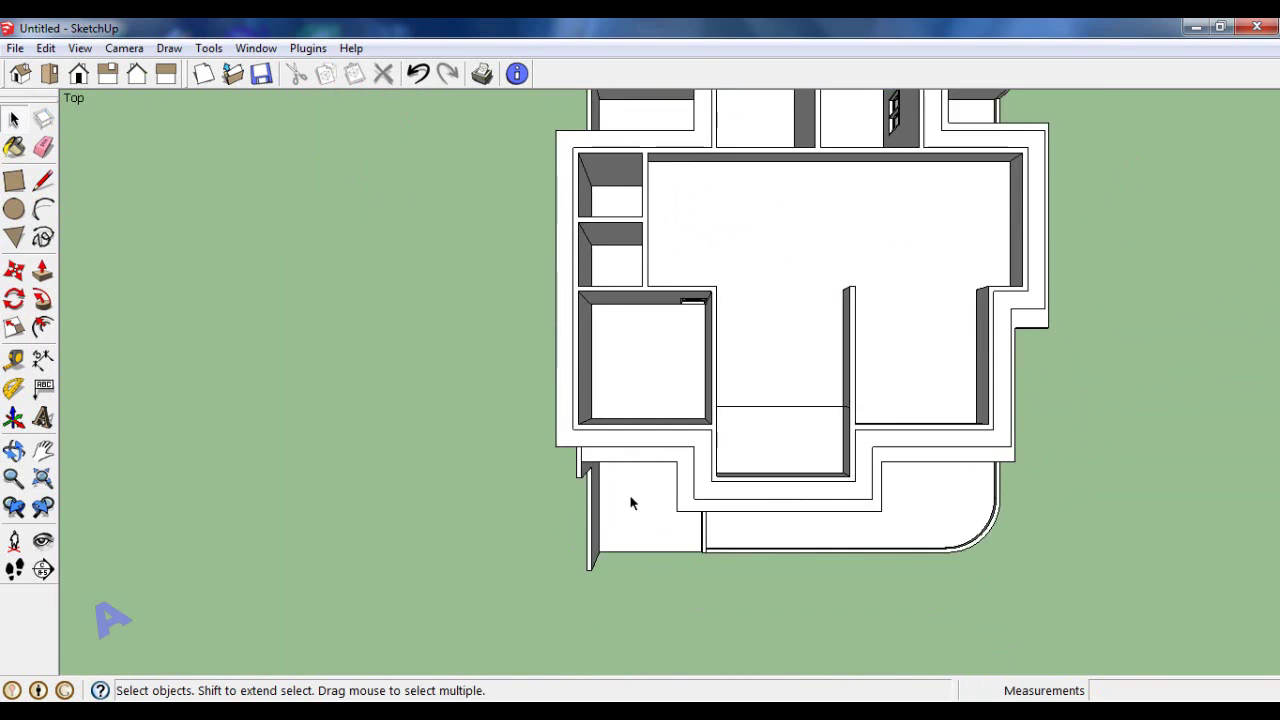
{"action": "middle_click_drag", "start_coordinate": [629, 494], "coordinate": [662, 162]}
{"action": "scroll", "coordinate": [620, 220], "scroll_direction": "up", "scroll_amount": 3}
Step: Push the upper wall face out 50 cm
{"action": "left_click", "coordinate": [44, 276]}
{"action": "scroll", "coordinate": [501, 340], "scroll_direction": "up", "scroll_amount": 2}
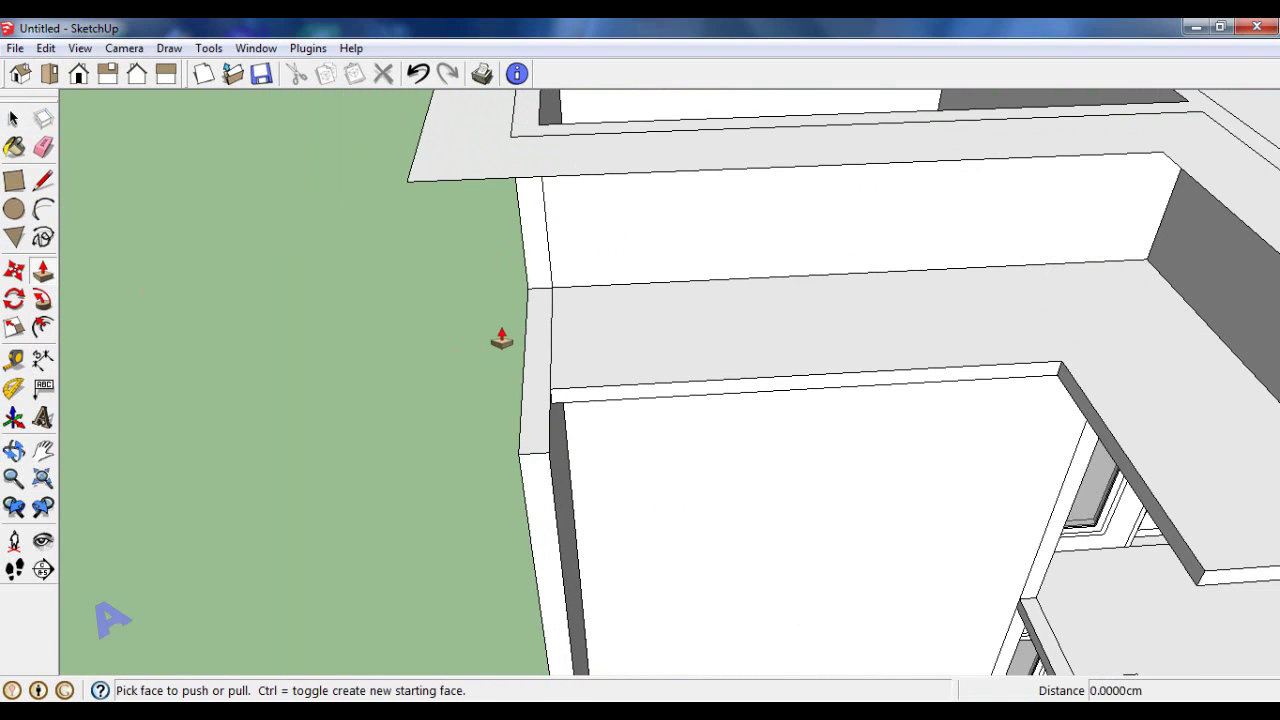
{"action": "left_click", "coordinate": [411, 190]}
{"action": "scroll", "coordinate": [651, 400], "scroll_direction": "down", "scroll_amount": 2}
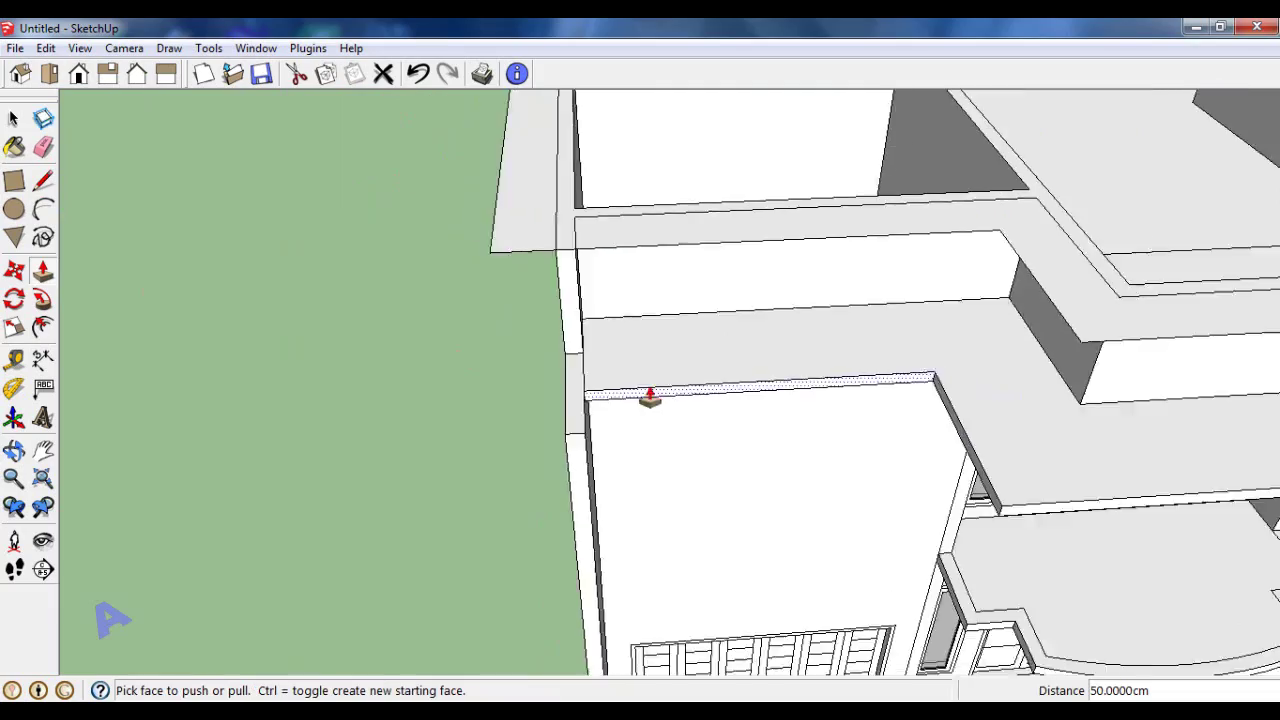
{"action": "mouse_move", "coordinate": [651, 400]}
{"action": "middle_mouse_down"}
{"action": "mouse_move", "coordinate": [1091, 366]}
{"action": "mouse_move", "coordinate": [794, 277]}
{"action": "mouse_move", "coordinate": [466, 323]}
{"action": "middle_mouse_up"}
{"action": "scroll", "coordinate": [742, 288], "scroll_direction": "up", "scroll_amount": 3}
{"action": "type", "text": "50"}
{"action": "key", "text": "Return"}
Step: Pull the next wall face to the neighbouring corner, then orbit around the building
{"action": "scroll", "coordinate": [829, 286], "scroll_direction": "down", "scroll_amount": 3}
{"action": "scroll", "coordinate": [505, 372], "scroll_direction": "up", "scroll_amount": 3}
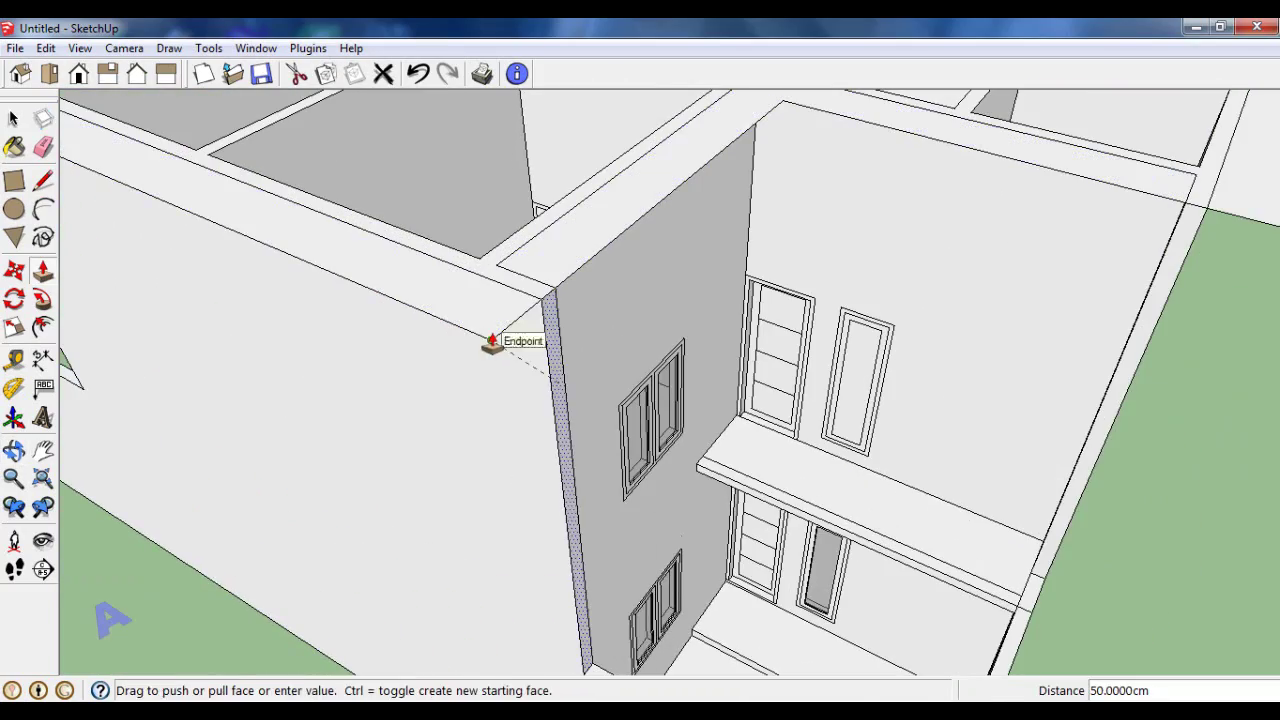
{"action": "left_click", "coordinate": [492, 343]}
{"action": "scroll", "coordinate": [371, 286], "scroll_direction": "down", "scroll_amount": 3}
{"action": "mouse_move", "coordinate": [371, 286]}
{"action": "middle_mouse_down"}
{"action": "mouse_move", "coordinate": [557, 311]}
{"action": "mouse_move", "coordinate": [726, 357]}
{"action": "middle_mouse_up"}
{"action": "scroll", "coordinate": [726, 357], "scroll_direction": "up", "scroll_amount": 3}
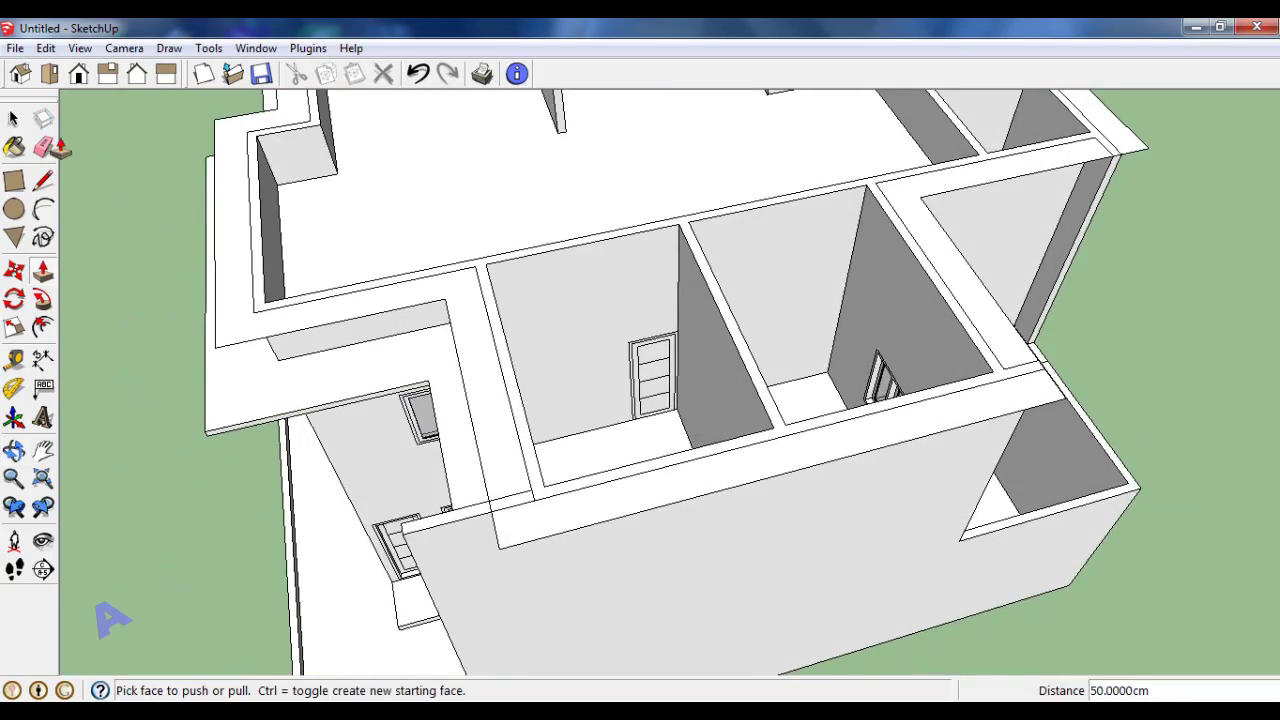
{"action": "scroll", "coordinate": [489, 465], "scroll_direction": "up", "scroll_amount": 2}
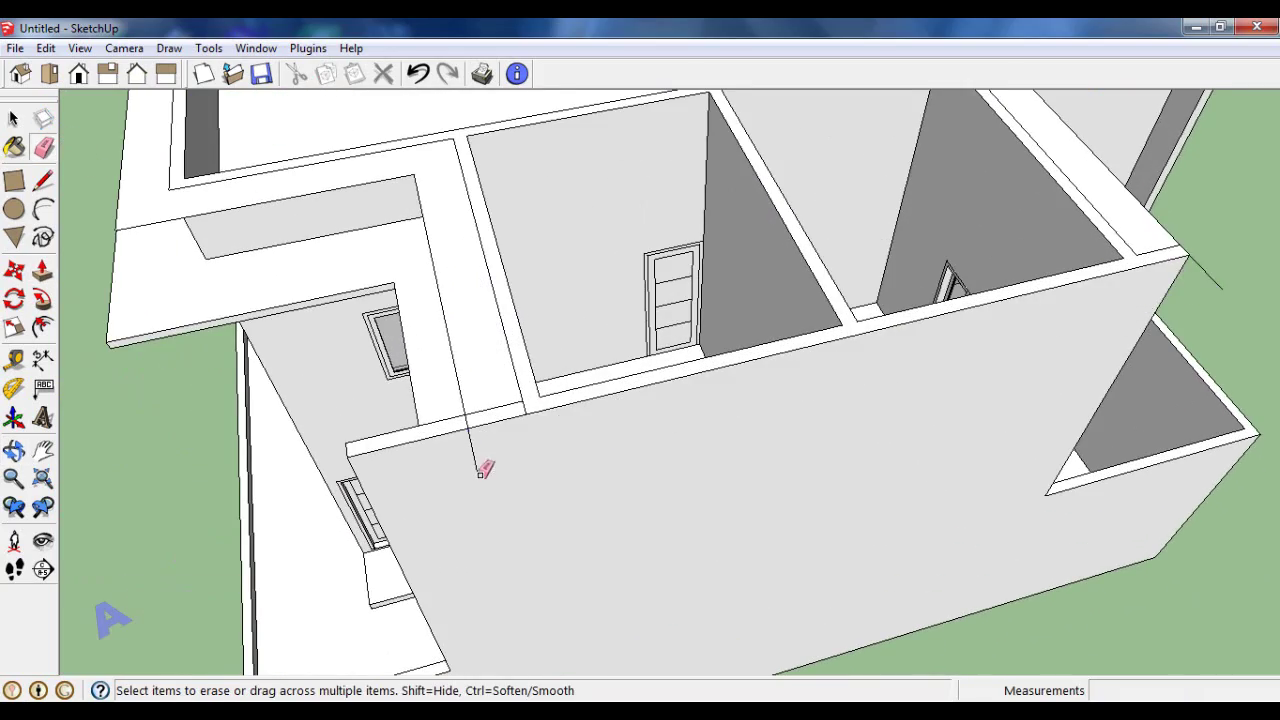
{"action": "middle_click_drag", "start_coordinate": [486, 463], "coordinate": [1012, 326]}
{"action": "scroll", "coordinate": [1062, 393], "scroll_direction": "down", "scroll_amount": 4}
{"action": "mouse_move", "coordinate": [1114, 277]}
{"action": "middle_mouse_down"}
{"action": "mouse_move", "coordinate": [726, 323]}
{"action": "mouse_move", "coordinate": [586, 323]}
{"action": "mouse_move", "coordinate": [977, 425]}
{"action": "middle_mouse_up"}
{"action": "scroll", "coordinate": [977, 425], "scroll_direction": "up", "scroll_amount": 3}
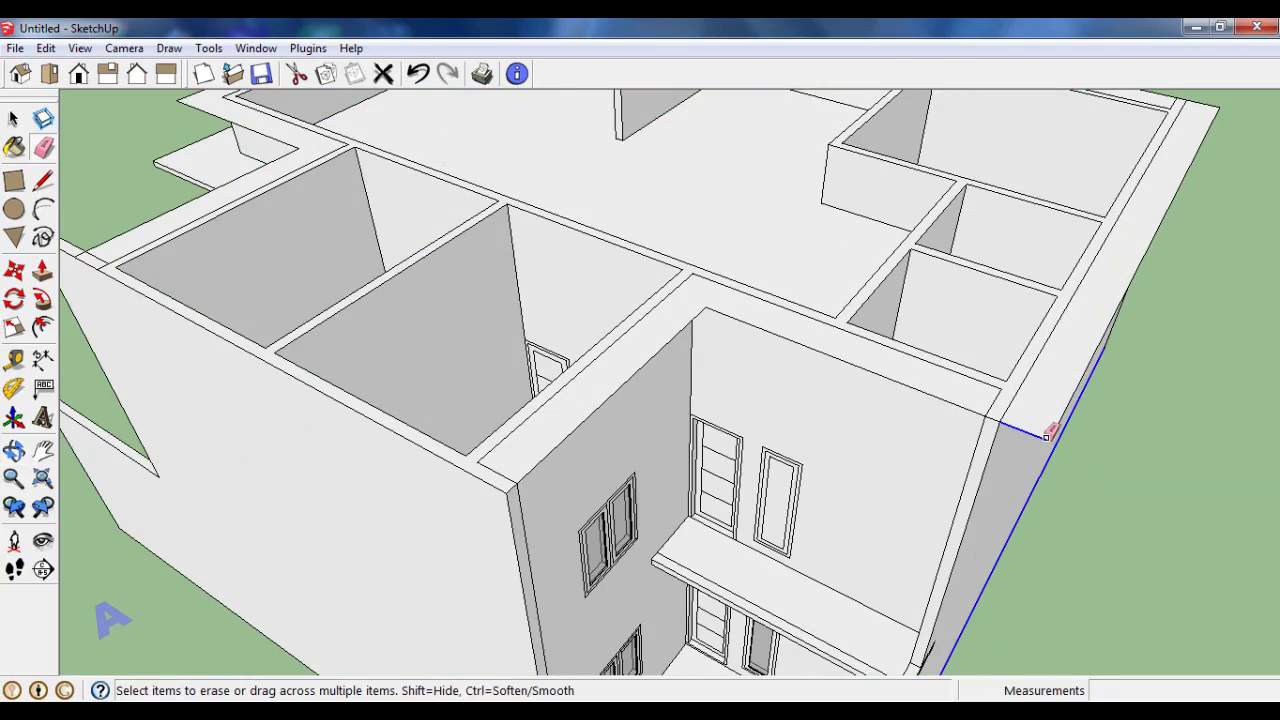
{"action": "scroll", "coordinate": [1050, 437], "scroll_direction": "down", "scroll_amount": 4}
{"action": "scroll", "coordinate": [1153, 223], "scroll_direction": "up", "scroll_amount": 3}
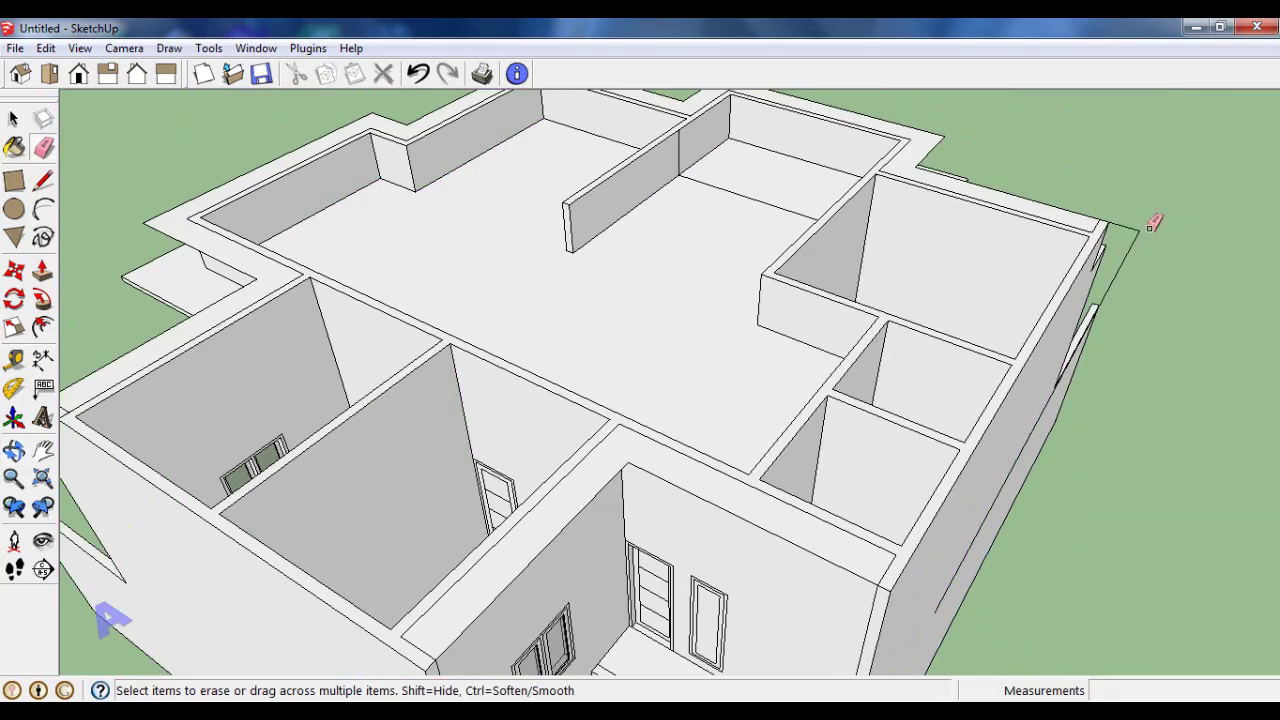
{"action": "scroll", "coordinate": [1143, 226], "scroll_direction": "down", "scroll_amount": 4}
{"action": "mouse_move", "coordinate": [1152, 286]}
{"action": "middle_mouse_down"}
{"action": "mouse_move", "coordinate": [649, 243]}
{"action": "mouse_move", "coordinate": [464, 371]}
{"action": "middle_mouse_up"}
Step: Raise the parapet wall-top face a further 25 cm and orbit to inspect it
{"action": "scroll", "coordinate": [634, 357], "scroll_direction": "up", "scroll_amount": 2}
{"action": "middle_click_drag", "start_coordinate": [634, 357], "coordinate": [603, 414]}
{"action": "scroll", "coordinate": [646, 366], "scroll_direction": "up", "scroll_amount": 2}
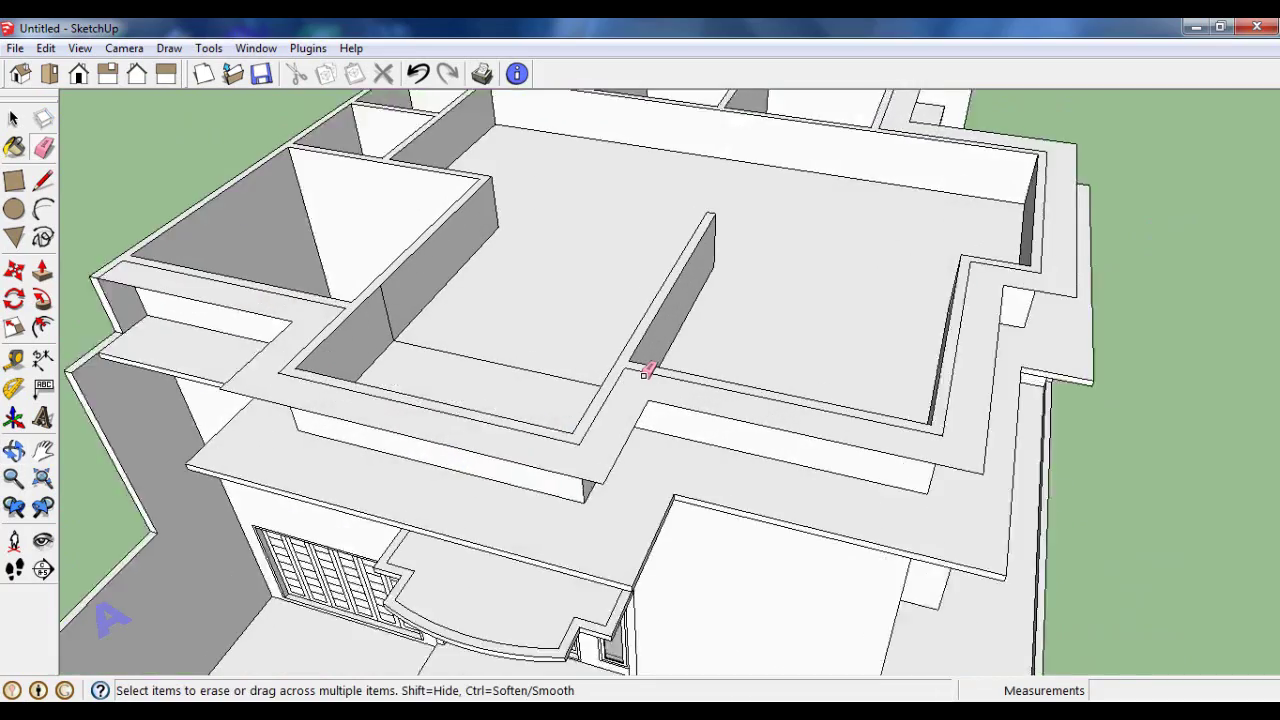
{"action": "scroll", "coordinate": [646, 366], "scroll_direction": "up", "scroll_amount": 2}
{"action": "left_click", "coordinate": [516, 462]}
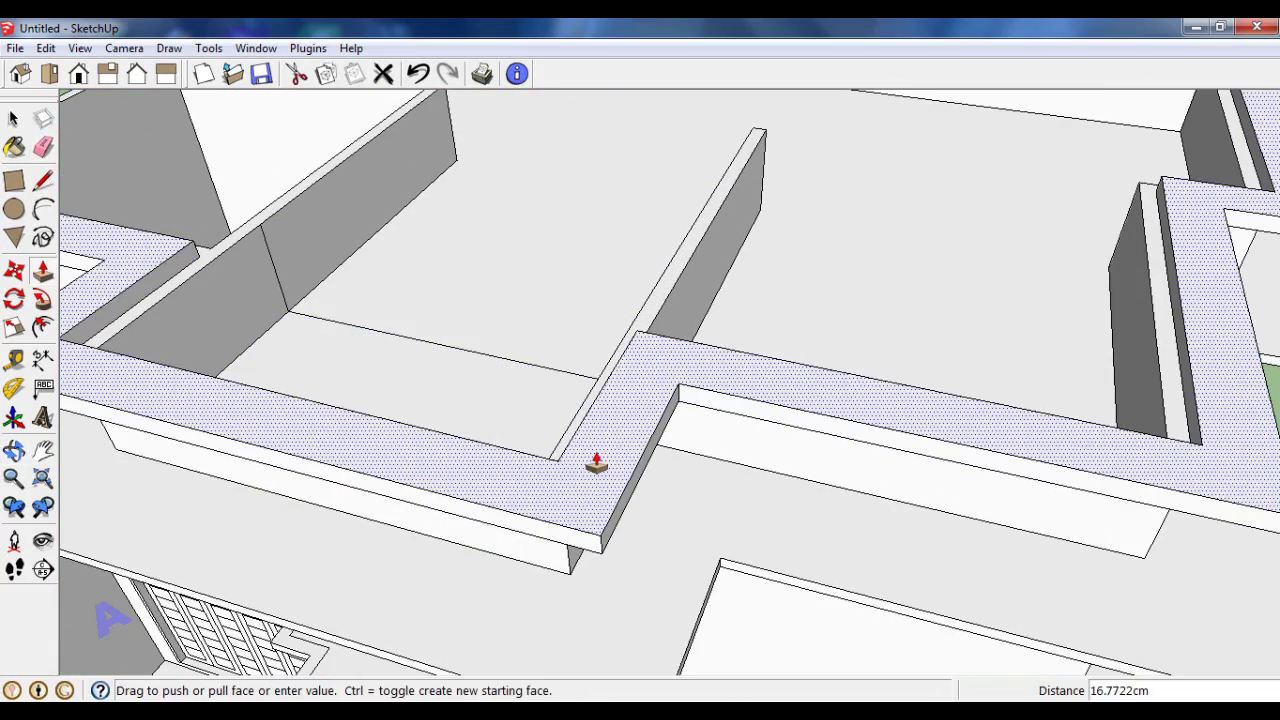
{"action": "key", "text": "Return"}
{"action": "scroll", "coordinate": [680, 471], "scroll_direction": "down", "scroll_amount": 5}
{"action": "mouse_move", "coordinate": [680, 471]}
{"action": "middle_mouse_down"}
{"action": "mouse_move", "coordinate": [337, 357]}
{"action": "mouse_move", "coordinate": [803, 334]}
{"action": "mouse_move", "coordinate": [765, 383]}
{"action": "middle_mouse_up"}
{"action": "scroll", "coordinate": [311, 363], "scroll_direction": "up", "scroll_amount": 3}
{"action": "middle_click_drag", "start_coordinate": [311, 363], "coordinate": [307, 350]}
{"action": "scroll", "coordinate": [307, 350], "scroll_direction": "up", "scroll_amount": 2}
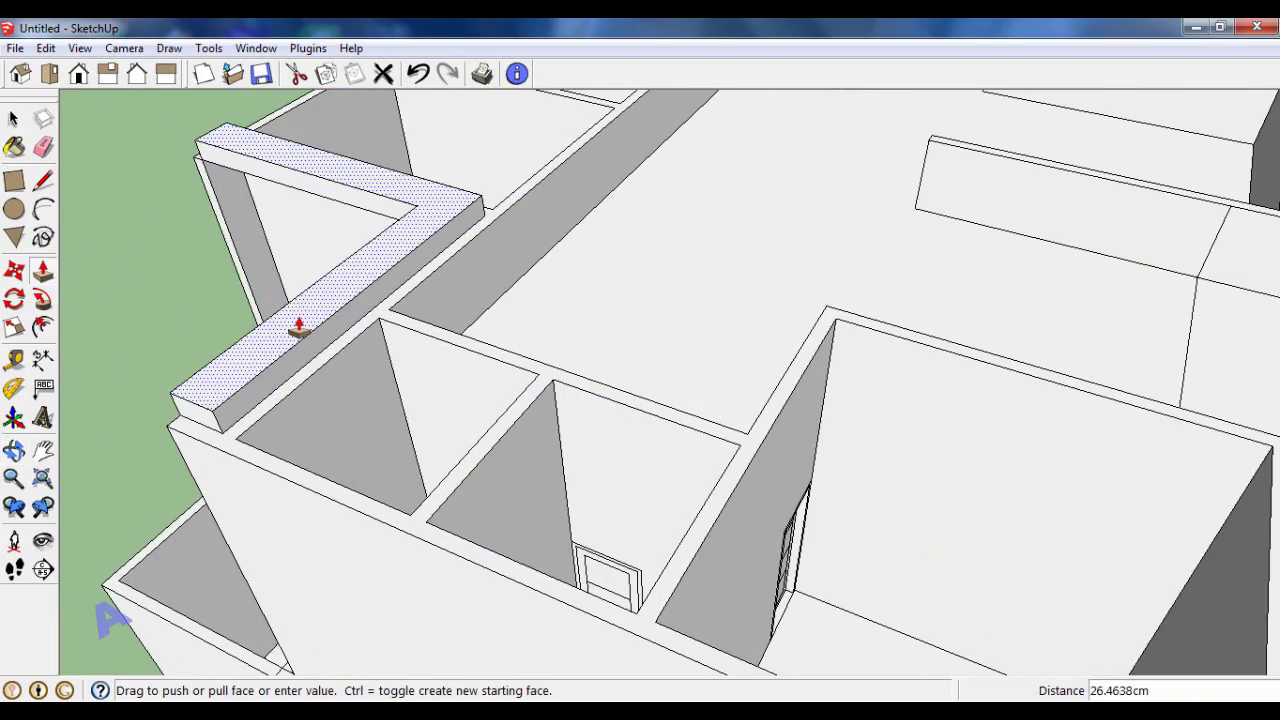
Step: Draw a 615 × 25 cm rectangle between the wall corners to close the upper roof face
{"action": "left_click", "coordinate": [255, 402]}
{"action": "scroll", "coordinate": [651, 608], "scroll_direction": "down", "scroll_amount": 3}
{"action": "scroll", "coordinate": [663, 591], "scroll_direction": "up", "scroll_amount": 2}
{"action": "scroll", "coordinate": [663, 591], "scroll_direction": "up", "scroll_amount": 1}
{"action": "left_click", "coordinate": [650, 583]}
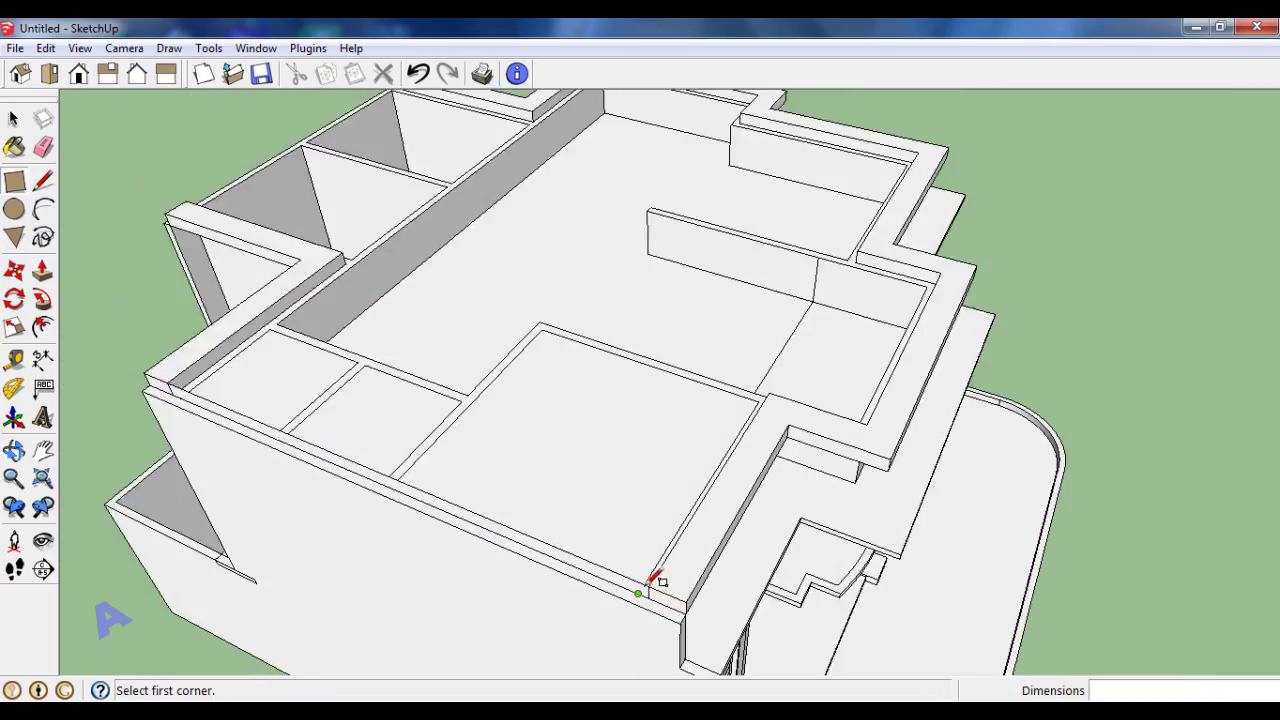
{"action": "scroll", "coordinate": [606, 343], "scroll_direction": "down", "scroll_amount": 4}
{"action": "mouse_move", "coordinate": [606, 343]}
{"action": "middle_mouse_down"}
{"action": "mouse_move", "coordinate": [386, 357]}
{"action": "mouse_move", "coordinate": [877, 289]}
{"action": "middle_mouse_up"}
{"action": "scroll", "coordinate": [341, 352], "scroll_direction": "up", "scroll_amount": 4}
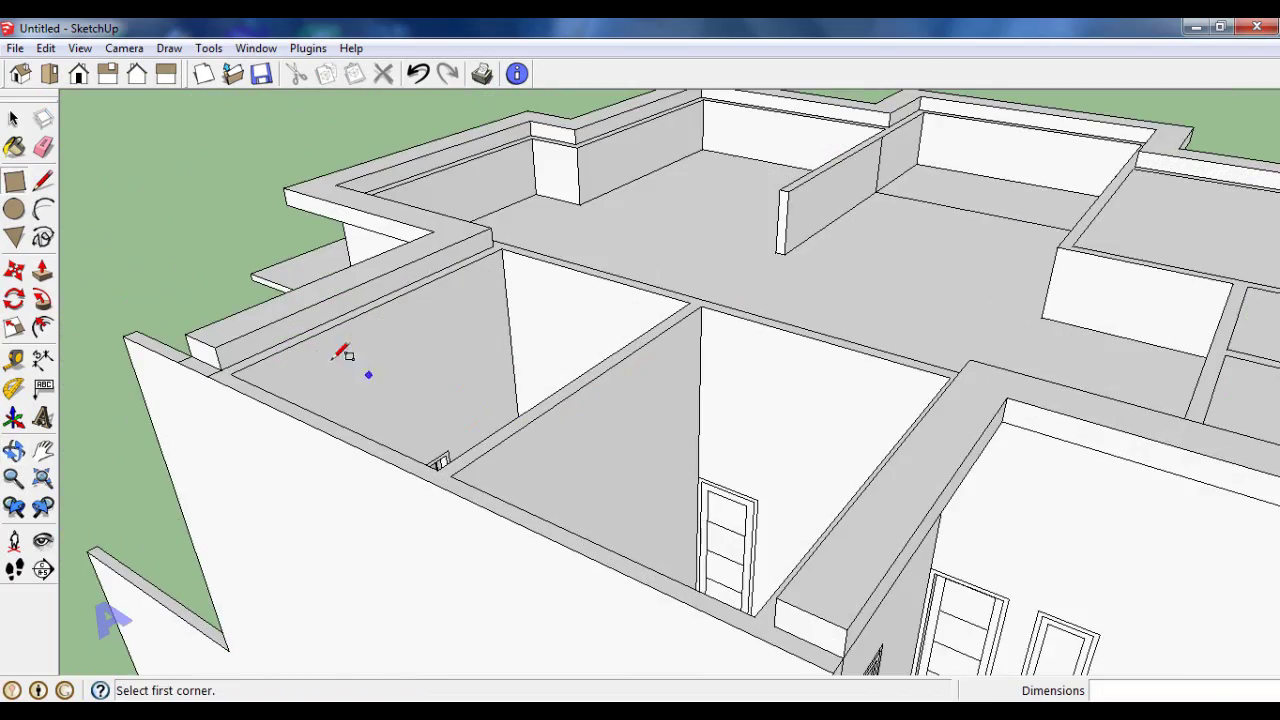
{"action": "scroll", "coordinate": [243, 337], "scroll_direction": "down", "scroll_amount": 1}
{"action": "left_click", "coordinate": [673, 553]}
{"action": "scroll", "coordinate": [557, 386], "scroll_direction": "down", "scroll_amount": 2}
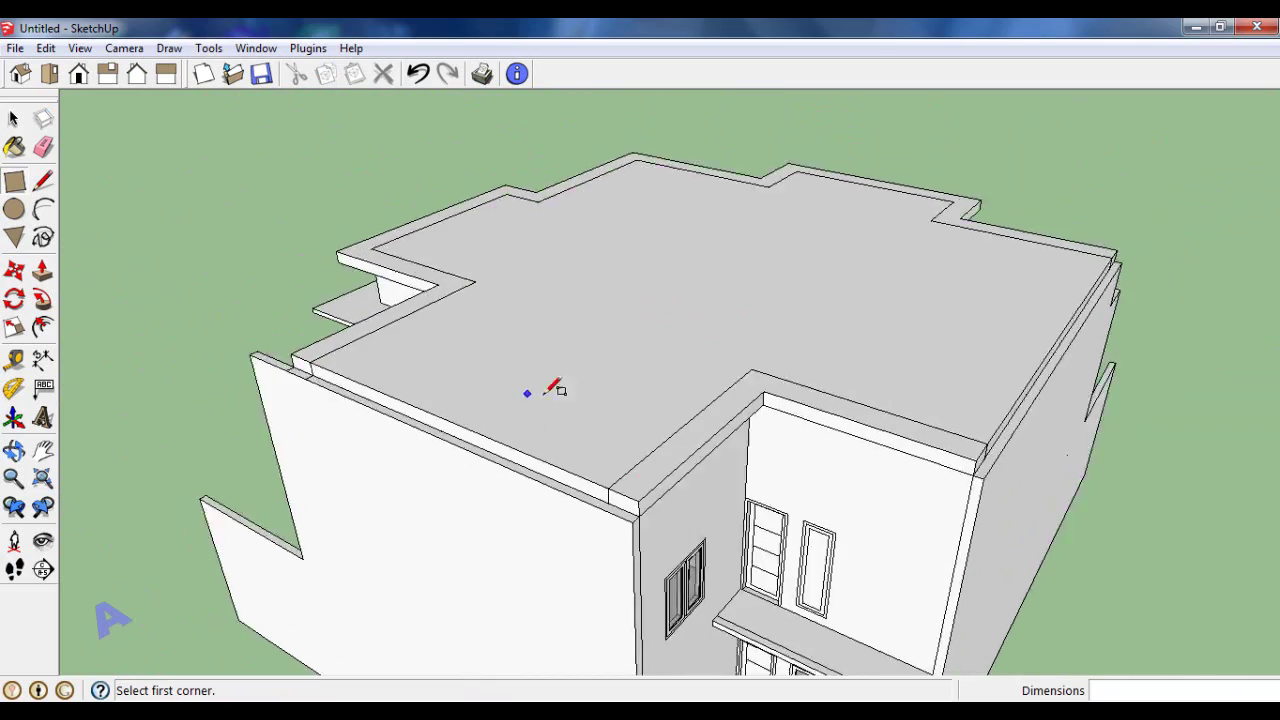
{"action": "mouse_move", "coordinate": [557, 386]}
{"action": "middle_mouse_down"}
{"action": "mouse_move", "coordinate": [553, 413]}
{"action": "mouse_move", "coordinate": [601, 516]}
{"action": "mouse_move", "coordinate": [632, 534]}
{"action": "mouse_move", "coordinate": [449, 589]}
{"action": "mouse_move", "coordinate": [611, 407]}
{"action": "mouse_move", "coordinate": [594, 531]}
{"action": "middle_mouse_up"}
{"action": "key", "text": "space"}
{"action": "scroll", "coordinate": [632, 534], "scroll_direction": "down", "scroll_amount": 2}
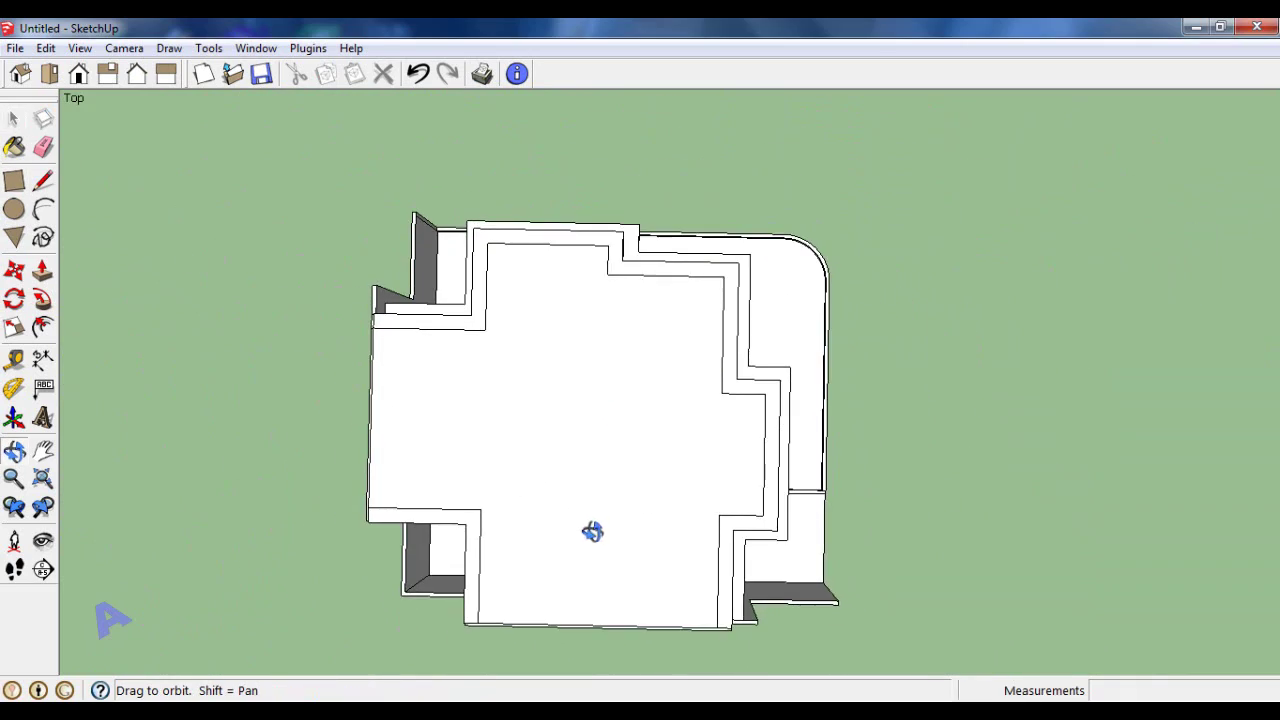
Step: Start a Tape Measure from the roof edge point, then cancel it
{"action": "scroll", "coordinate": [632, 375], "scroll_direction": "up", "scroll_amount": 3}
{"action": "scroll", "coordinate": [632, 375], "scroll_direction": "down", "scroll_amount": 1}
{"action": "left_click", "coordinate": [15, 368]}
{"action": "scroll", "coordinate": [395, 543], "scroll_direction": "up", "scroll_amount": 1}
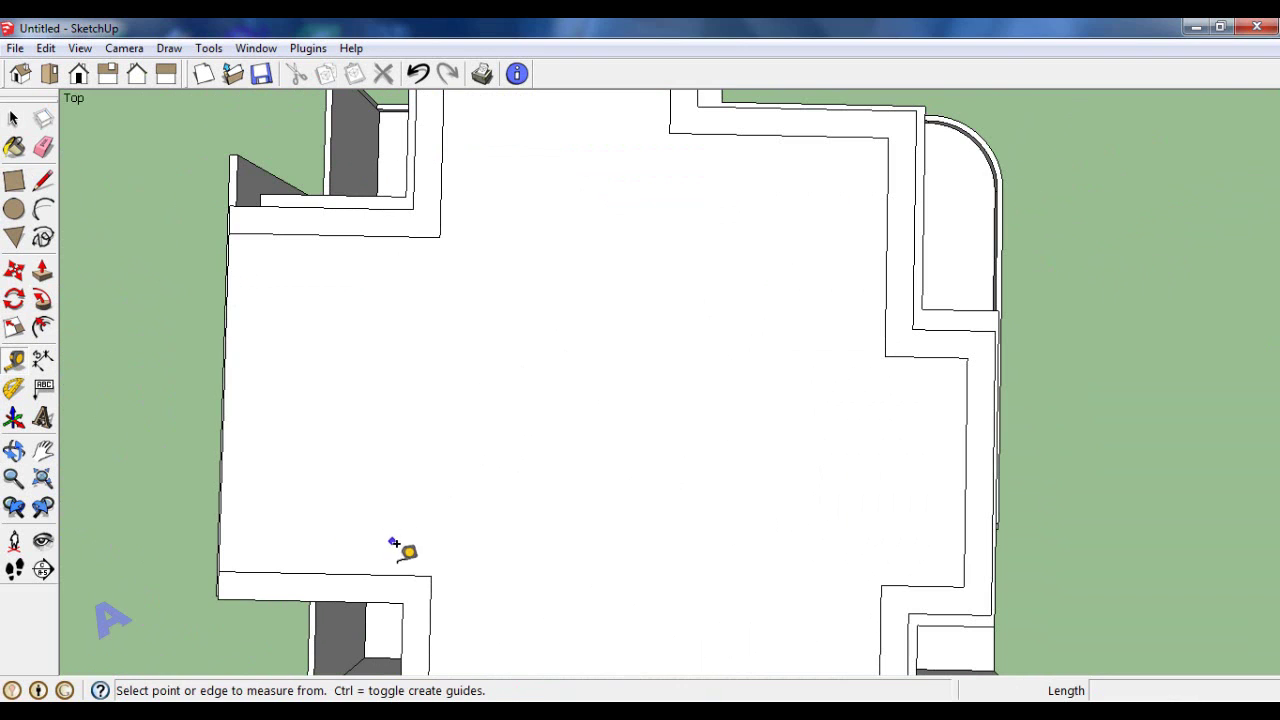
{"action": "left_click", "coordinate": [410, 575]}
{"action": "scroll", "coordinate": [410, 575], "scroll_direction": "down", "scroll_amount": 1}
{"action": "key", "text": "Escape"}
{"action": "scroll", "coordinate": [600, 225], "scroll_direction": "down", "scroll_amount": 2}
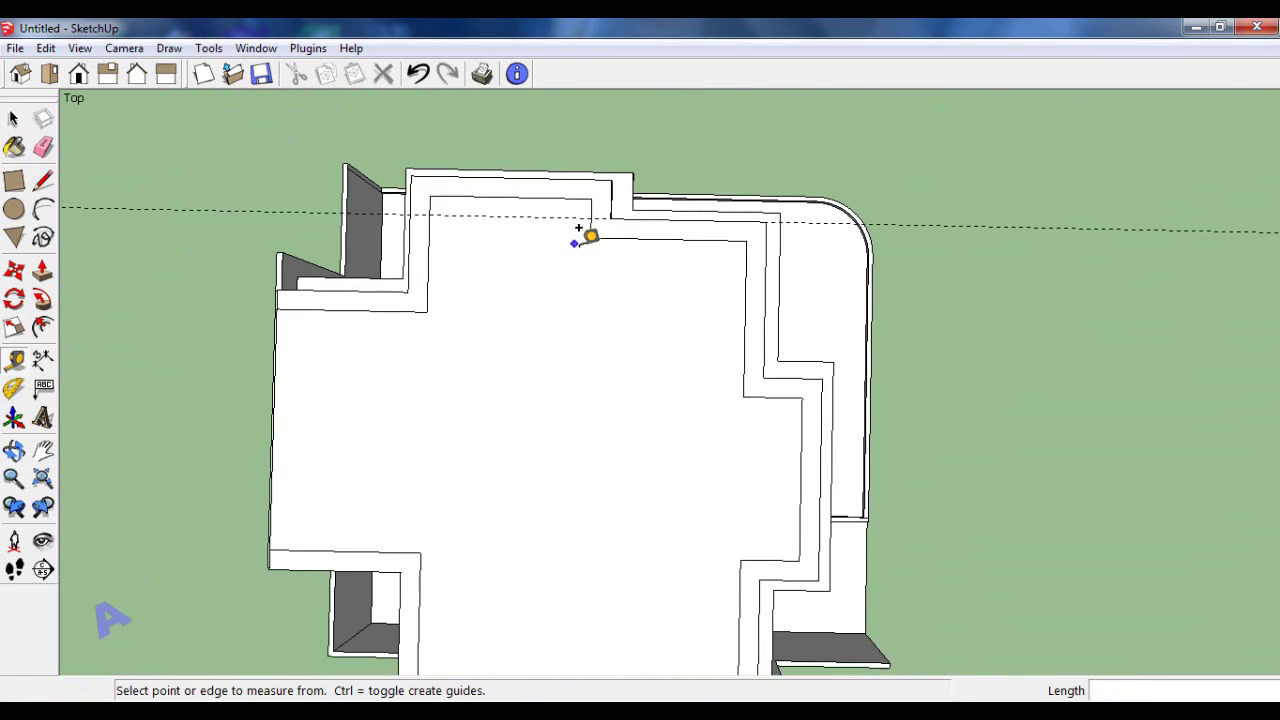
{"action": "scroll", "coordinate": [592, 234], "scroll_direction": "down", "scroll_amount": 2}
{"action": "scroll", "coordinate": [592, 234], "scroll_direction": "up", "scroll_amount": 2}
{"action": "scroll", "coordinate": [606, 229], "scroll_direction": "up", "scroll_amount": 2}
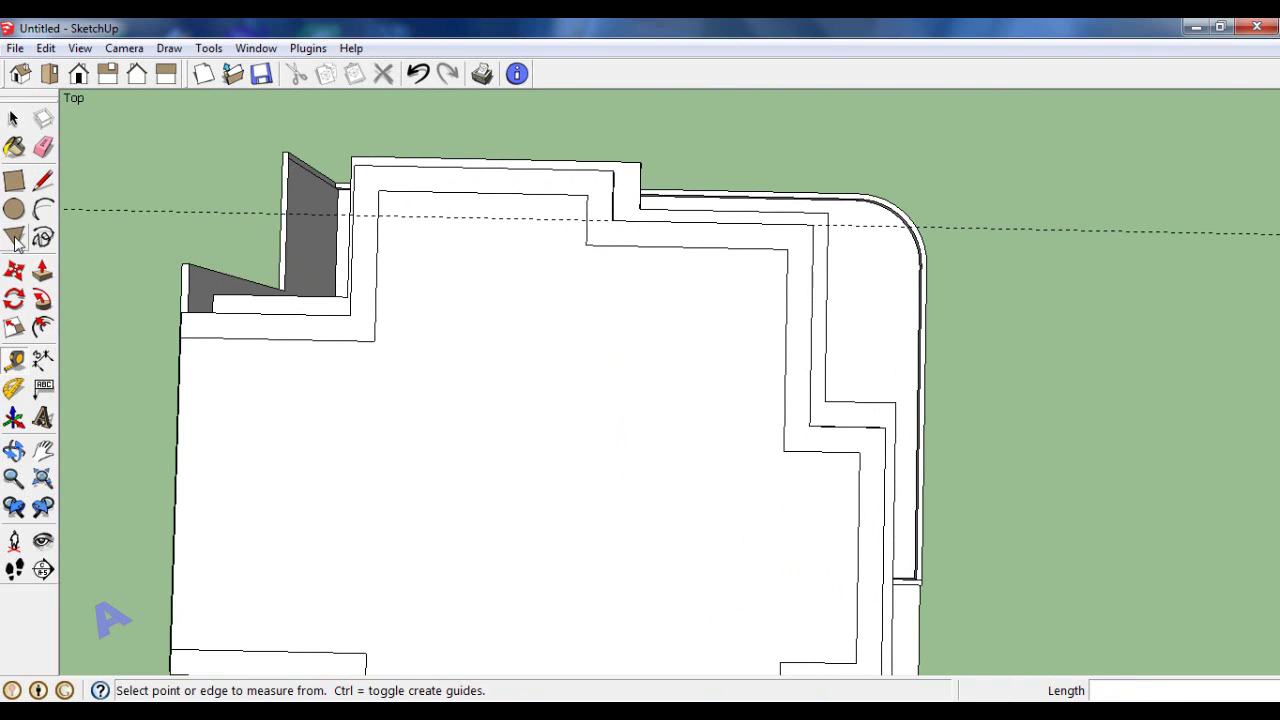
Step: Place 45° diagonal guides from two opposite roof corners with the Protractor
{"action": "left_click", "coordinate": [14, 389]}
{"action": "scroll", "coordinate": [355, 215], "scroll_direction": "up", "scroll_amount": 2}
{"action": "scroll", "coordinate": [352, 213], "scroll_direction": "up", "scroll_amount": 1}
{"action": "left_click", "coordinate": [351, 212]}
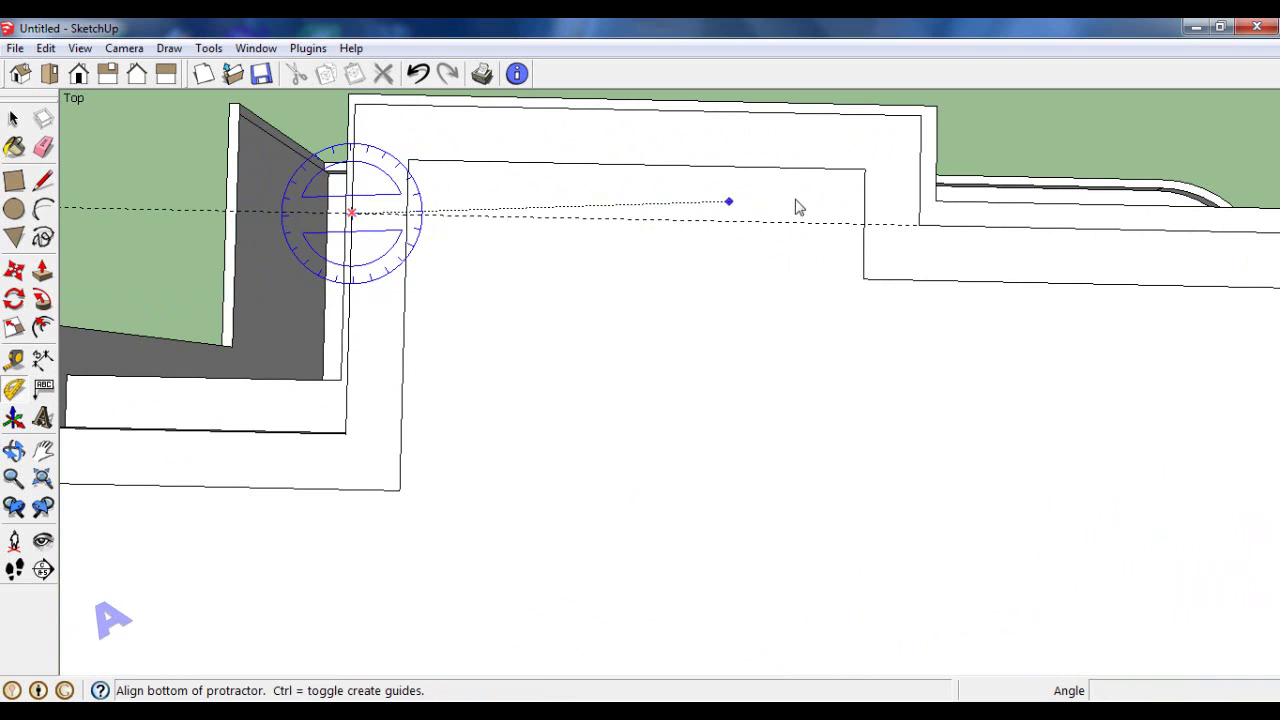
{"action": "left_click", "coordinate": [926, 227]}
{"action": "left_click", "coordinate": [876, 424]}
{"action": "scroll", "coordinate": [530, 272], "scroll_direction": "down", "scroll_amount": 2}
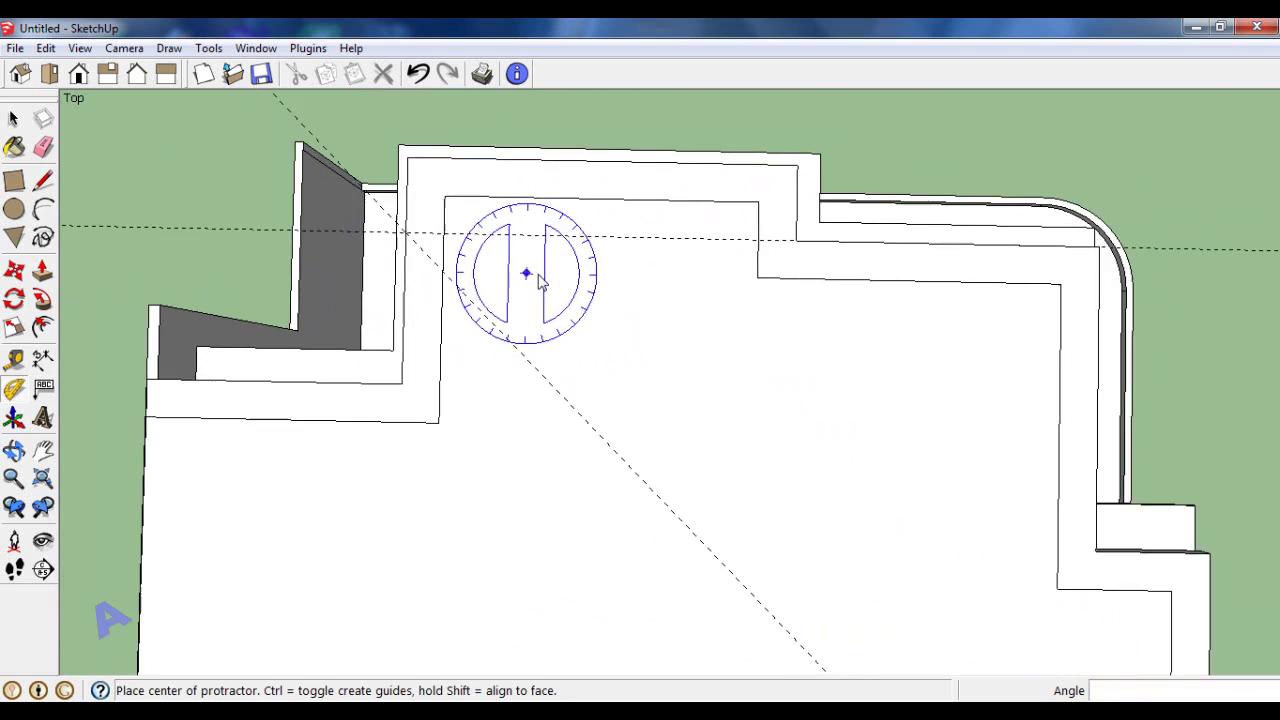
{"action": "scroll", "coordinate": [924, 272], "scroll_direction": "down", "scroll_amount": 1}
{"action": "left_click", "coordinate": [962, 254]}
{"action": "left_click", "coordinate": [706, 255]}
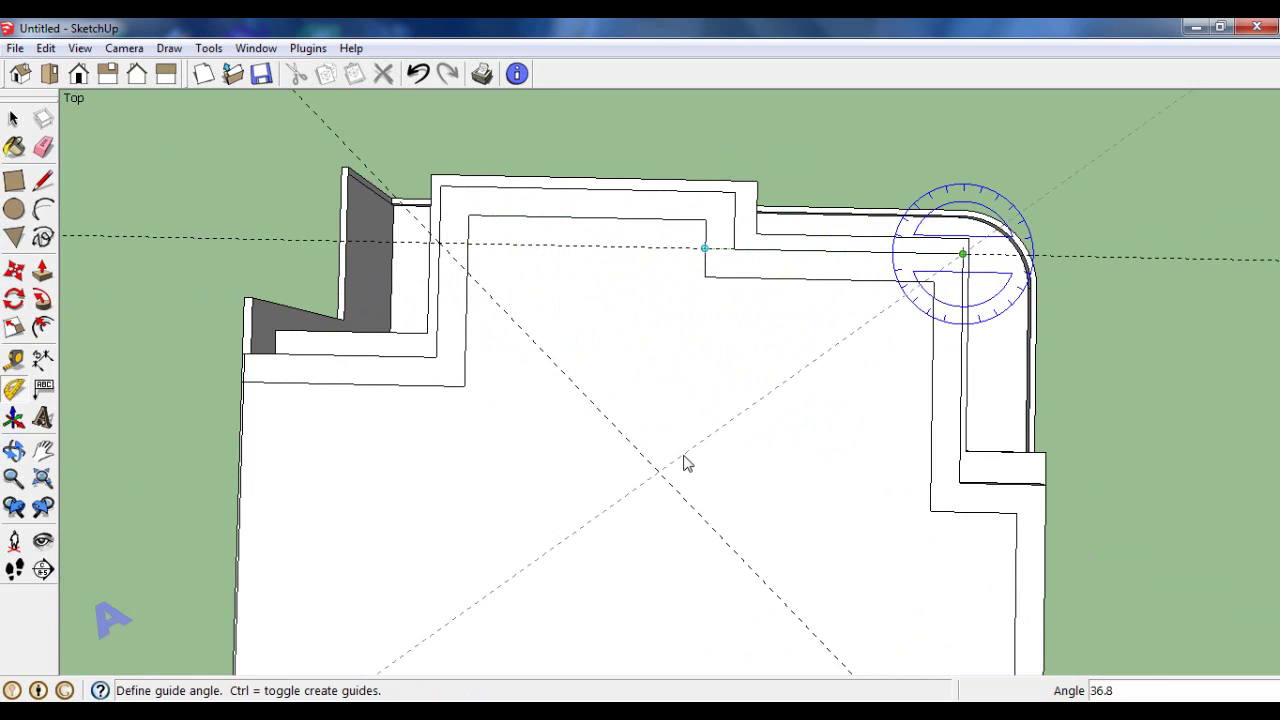
{"action": "left_click", "coordinate": [686, 462]}
{"action": "scroll", "coordinate": [680, 380], "scroll_direction": "down", "scroll_amount": 1}
{"action": "scroll", "coordinate": [610, 205], "scroll_direction": "down", "scroll_amount": 1}
{"action": "key", "text": "space"}
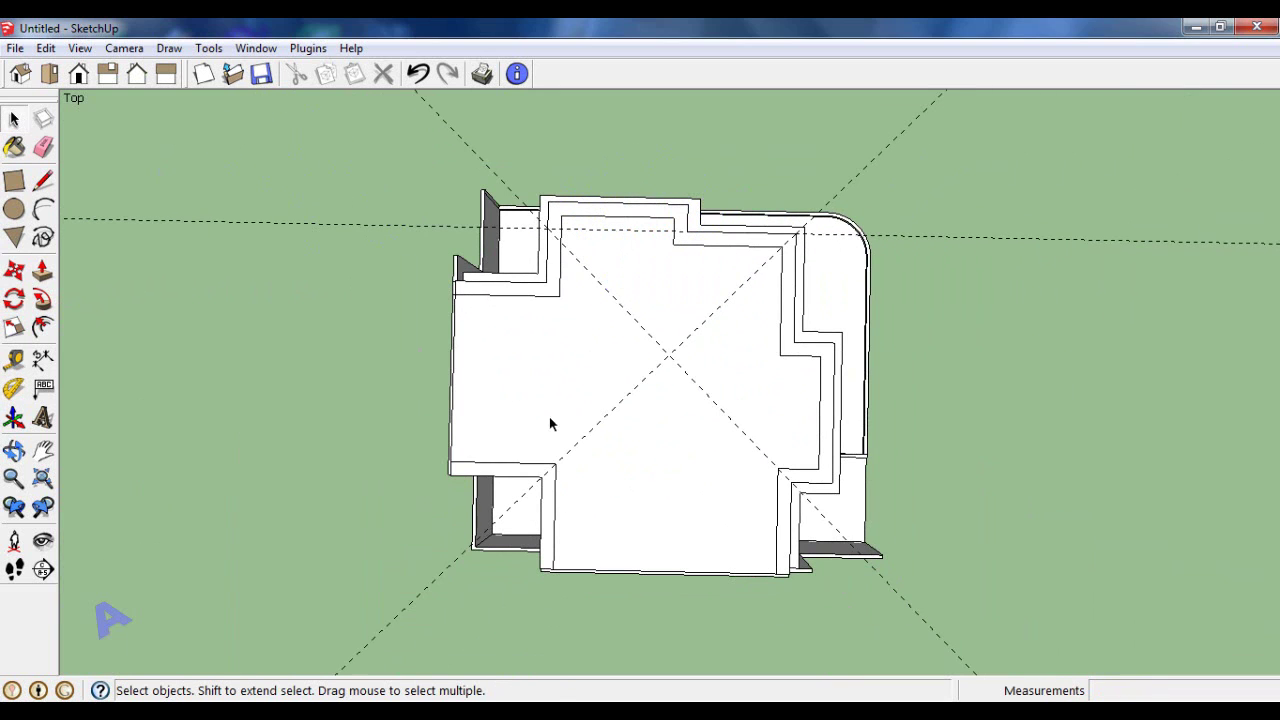
Step: Copy a diagonal guide 335 cm along and draw the ridge line between the guide crossings
{"action": "scroll", "coordinate": [811, 556], "scroll_direction": "up", "scroll_amount": 2}
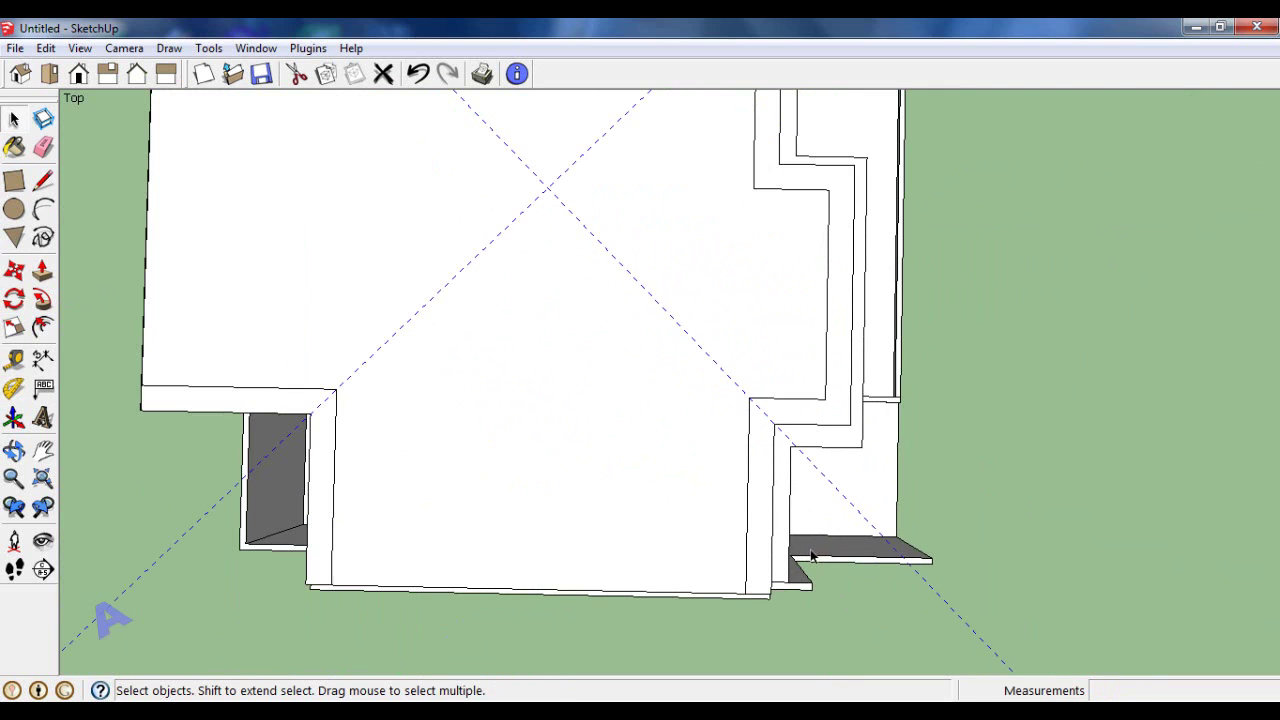
{"action": "key", "text": "m"}
{"action": "left_click", "coordinate": [775, 428]}
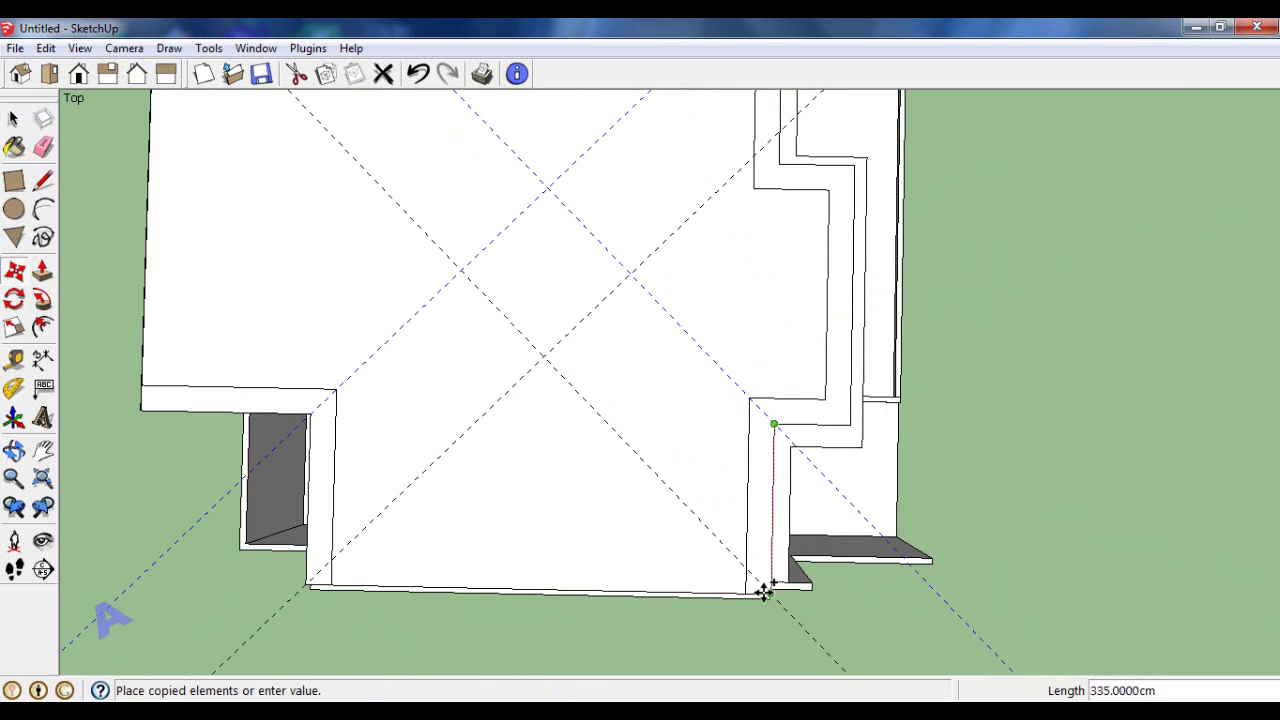
{"action": "key", "text": "Escape"}
{"action": "scroll", "coordinate": [591, 366], "scroll_direction": "down", "scroll_amount": 1}
{"action": "left_click", "coordinate": [43, 181]}
{"action": "scroll", "coordinate": [903, 372], "scroll_direction": "down", "scroll_amount": 1}
{"action": "scroll", "coordinate": [649, 257], "scroll_direction": "up", "scroll_amount": 1}
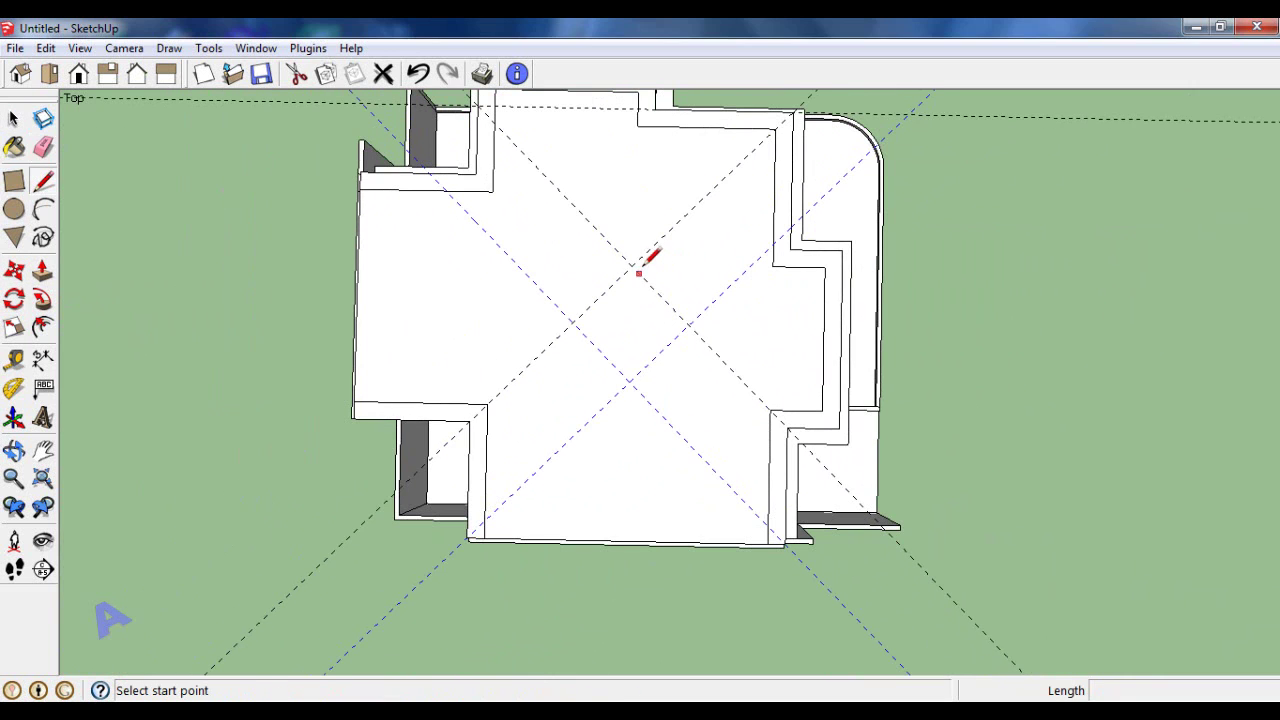
{"action": "left_click", "coordinate": [631, 268]}
Step: Orbit from the building's front down to a side elevation
{"action": "key", "text": "e"}
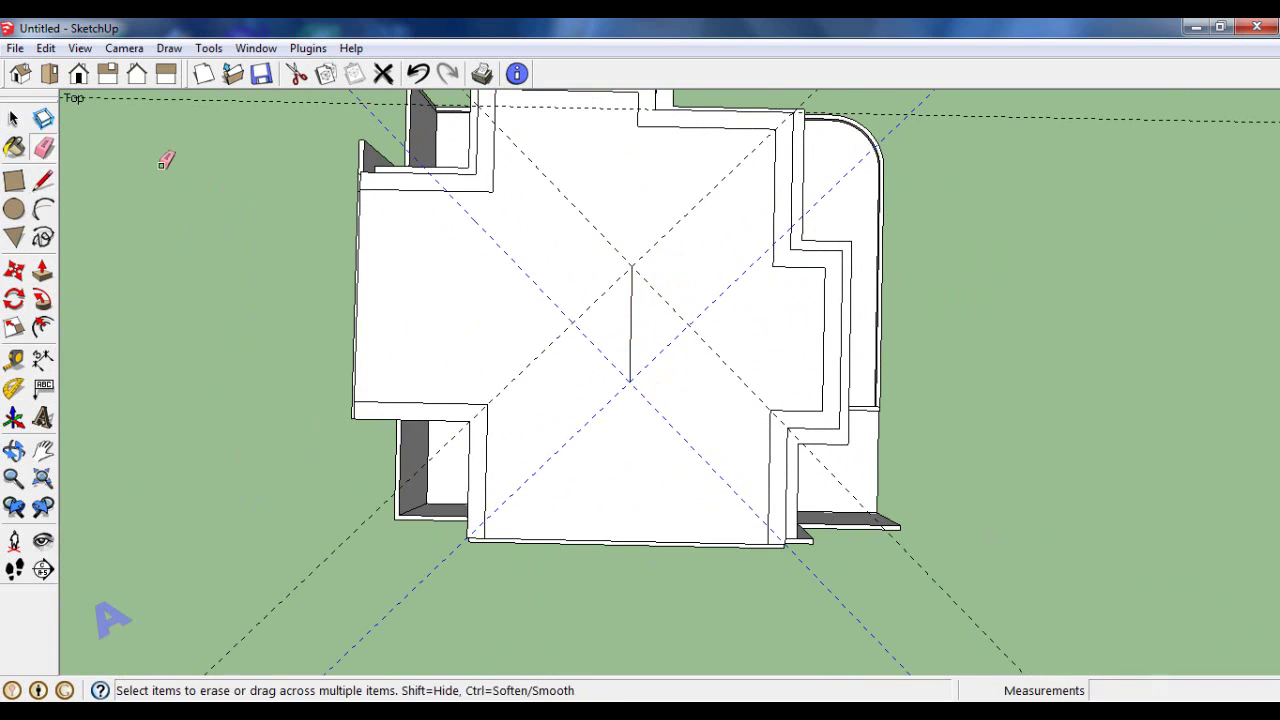
{"action": "mouse_move", "coordinate": [684, 275]}
{"action": "middle_mouse_down"}
{"action": "mouse_move", "coordinate": [680, 257]}
{"action": "mouse_move", "coordinate": [623, 251]}
{"action": "mouse_move", "coordinate": [251, 248]}
{"action": "middle_mouse_up"}
{"action": "scroll", "coordinate": [878, 362], "scroll_direction": "up", "scroll_amount": 3}
{"action": "mouse_move", "coordinate": [878, 362]}
{"action": "middle_mouse_down"}
{"action": "mouse_move", "coordinate": [940, 226]}
{"action": "mouse_move", "coordinate": [600, 303]}
{"action": "mouse_move", "coordinate": [634, 214]}
{"action": "mouse_move", "coordinate": [610, 165]}
{"action": "middle_mouse_up"}
{"action": "scroll", "coordinate": [610, 165], "scroll_direction": "up", "scroll_amount": 2}
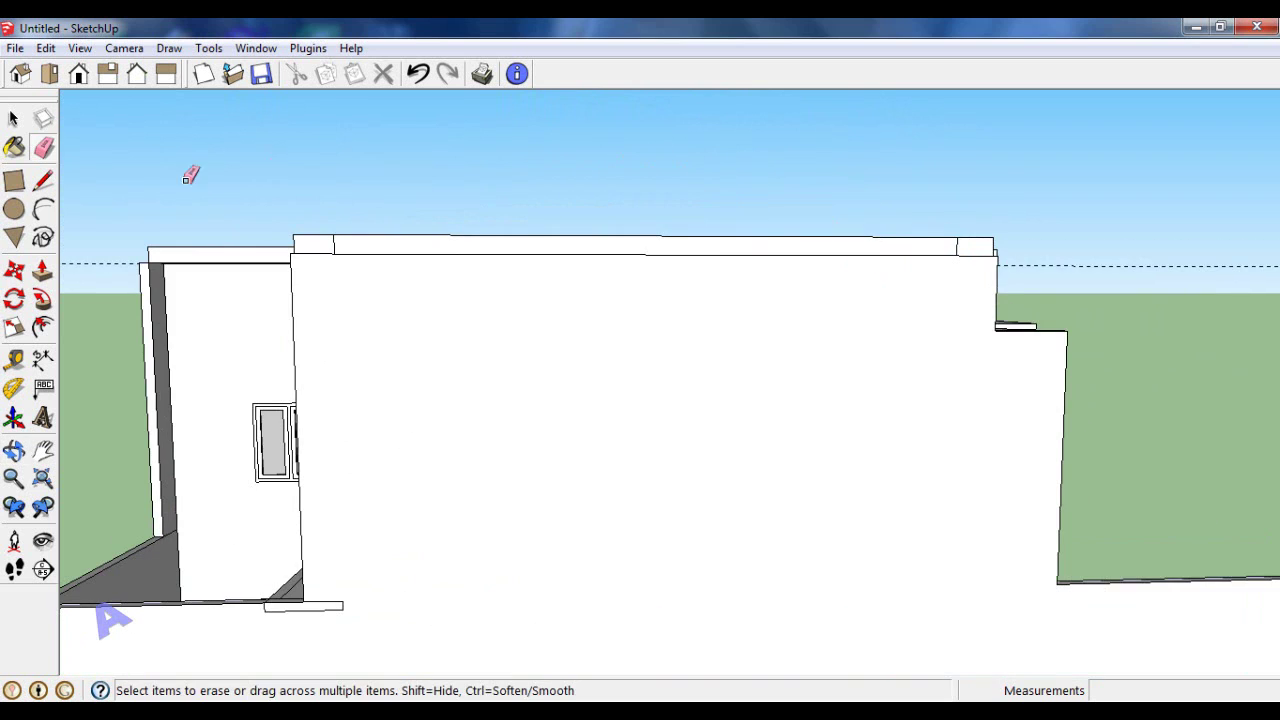
Step: Place 30° Protractor guides at both top corners of the parapet wall
{"action": "left_click", "coordinate": [14, 389]}
{"action": "left_click", "coordinate": [292, 235]}
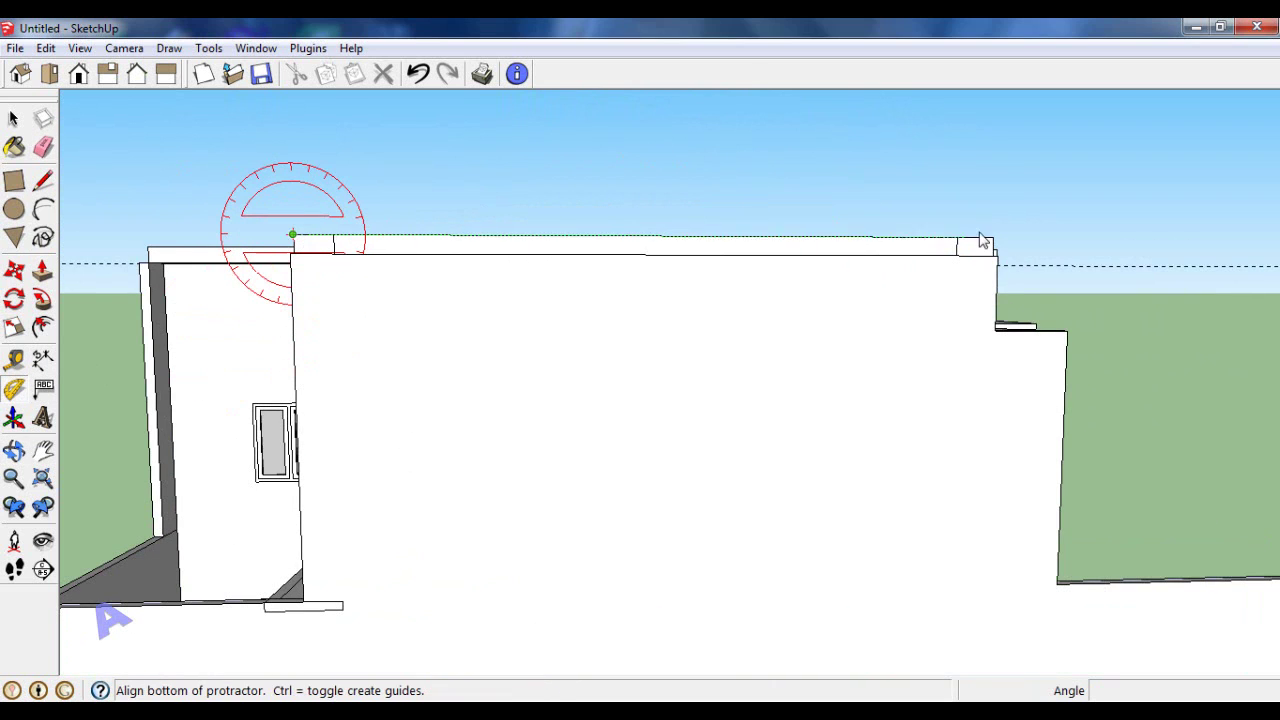
{"action": "left_click", "coordinate": [992, 237]}
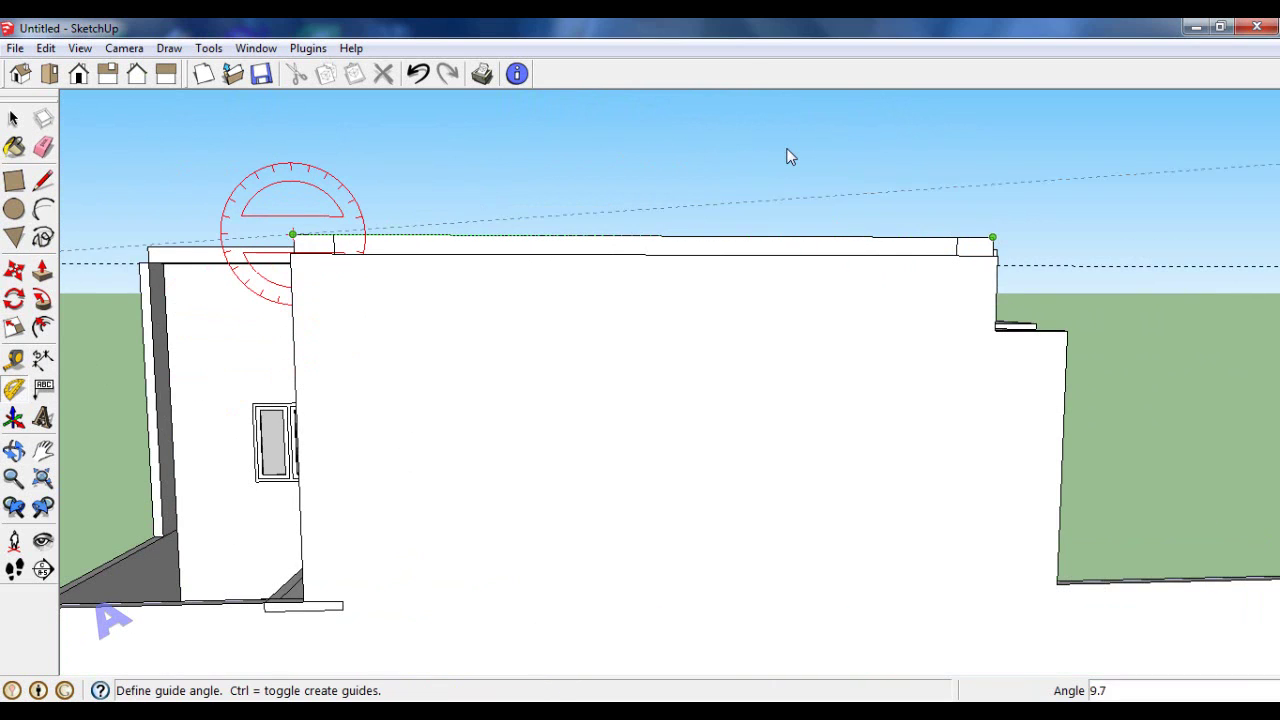
{"action": "left_click", "coordinate": [992, 237]}
{"action": "left_click", "coordinate": [292, 235]}
{"action": "key", "text": "Return"}
Step: Start a vertical line on the roof toward the 30° guides' crossing
{"action": "mouse_move", "coordinate": [313, 191]}
{"action": "middle_mouse_down"}
{"action": "mouse_move", "coordinate": [569, 437]}
{"action": "mouse_move", "coordinate": [657, 337]}
{"action": "mouse_move", "coordinate": [625, 347]}
{"action": "middle_mouse_up"}
{"action": "key", "text": "l"}
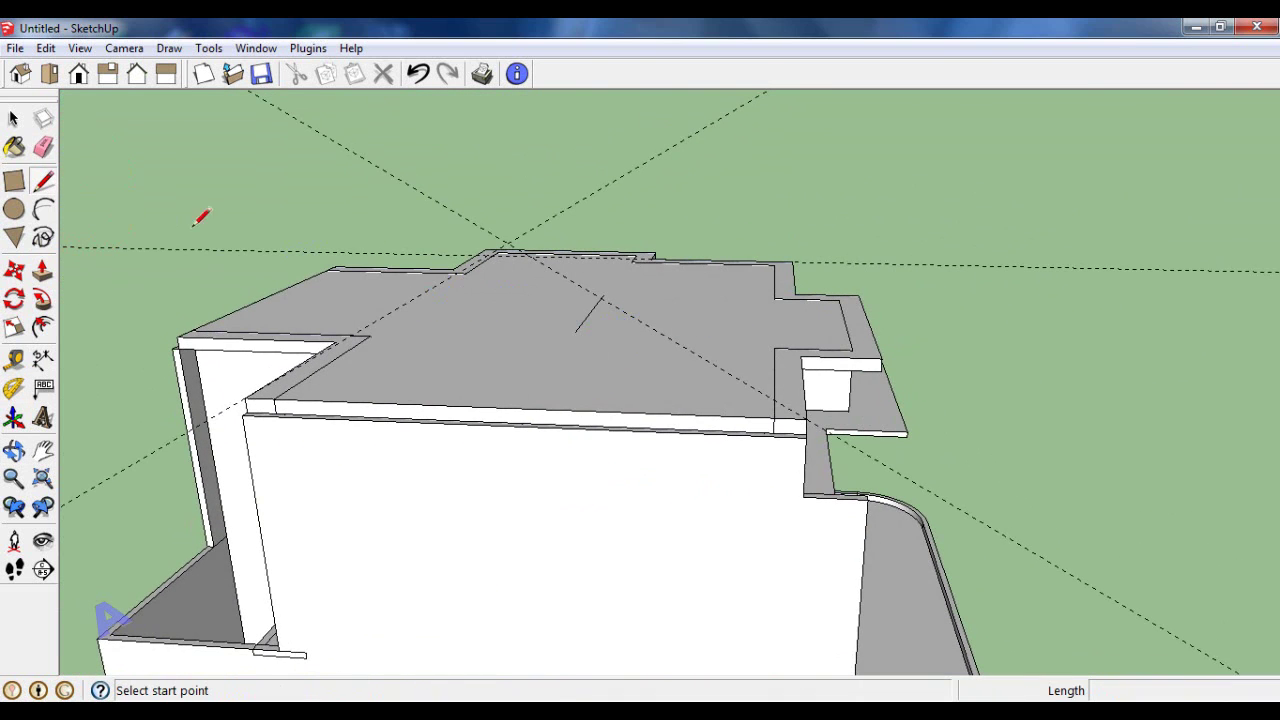
{"action": "middle_click_drag", "start_coordinate": [517, 244], "coordinate": [530, 163]}
{"action": "left_click", "coordinate": [529, 162]}
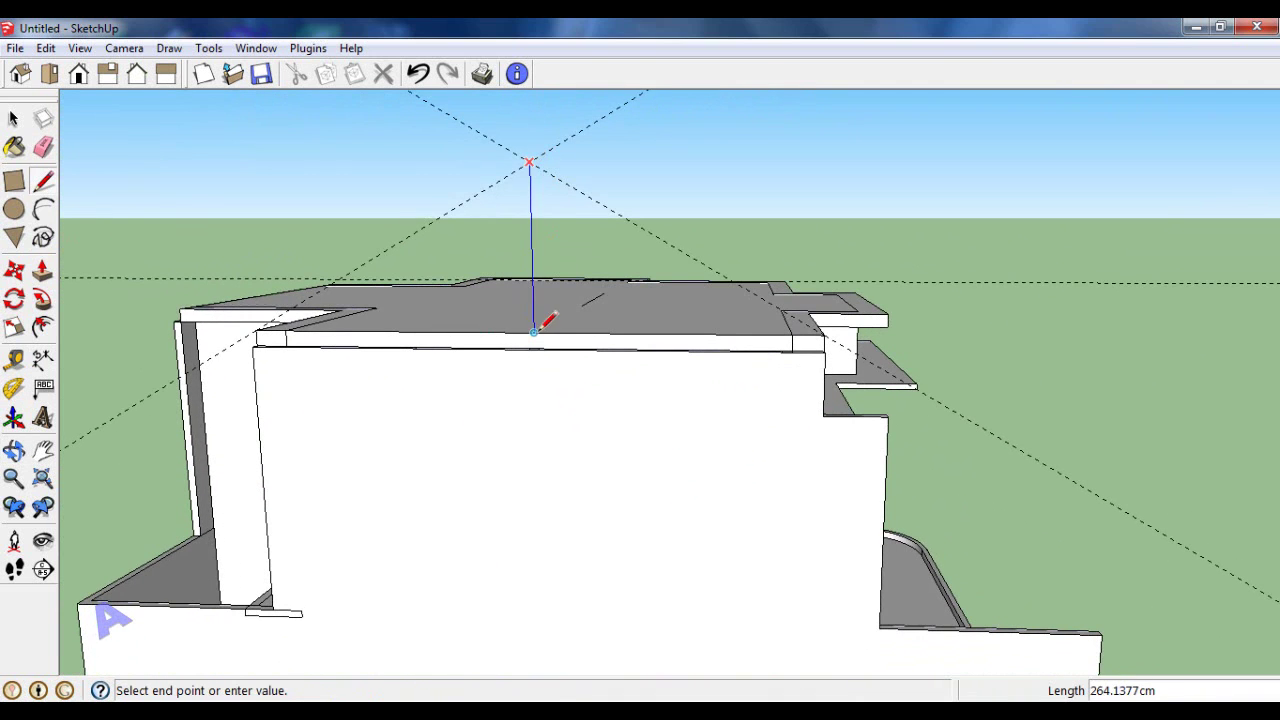
Step: Copy the vertical guide line to both ends of the front roof line and join their tops
{"action": "left_click", "coordinate": [20, 118]}
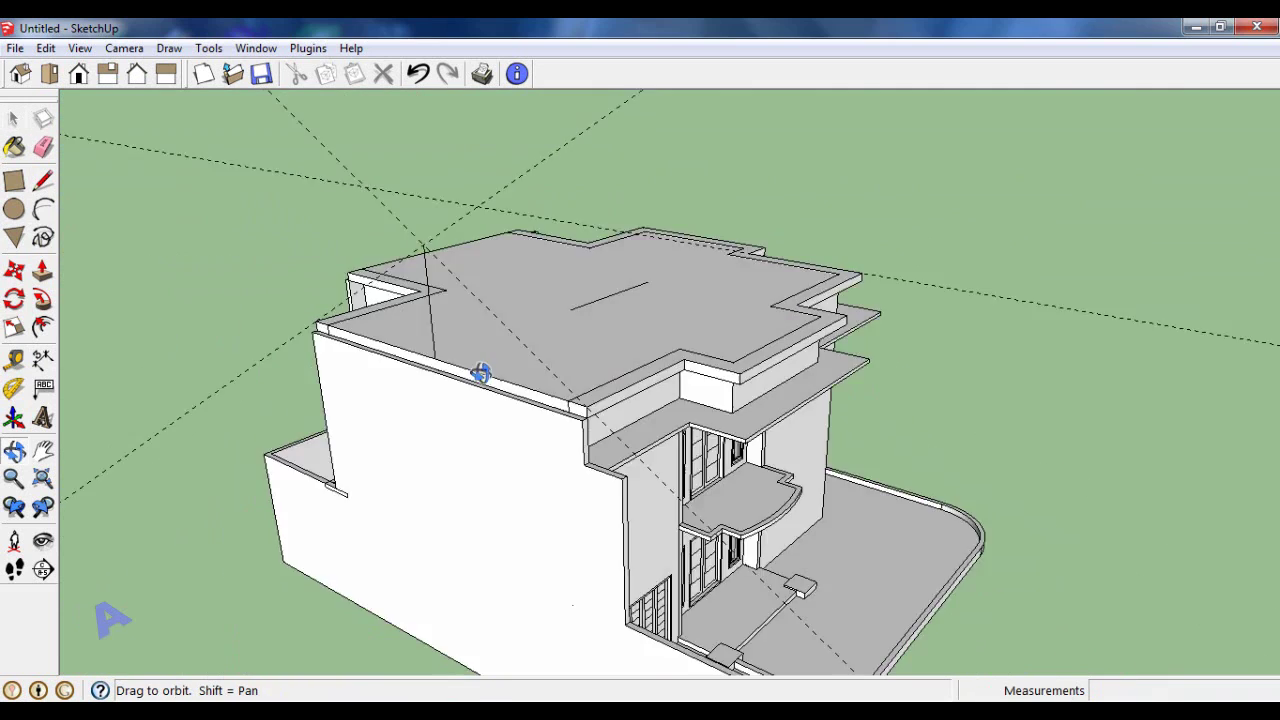
{"action": "middle_click_drag", "start_coordinate": [480, 369], "coordinate": [487, 234]}
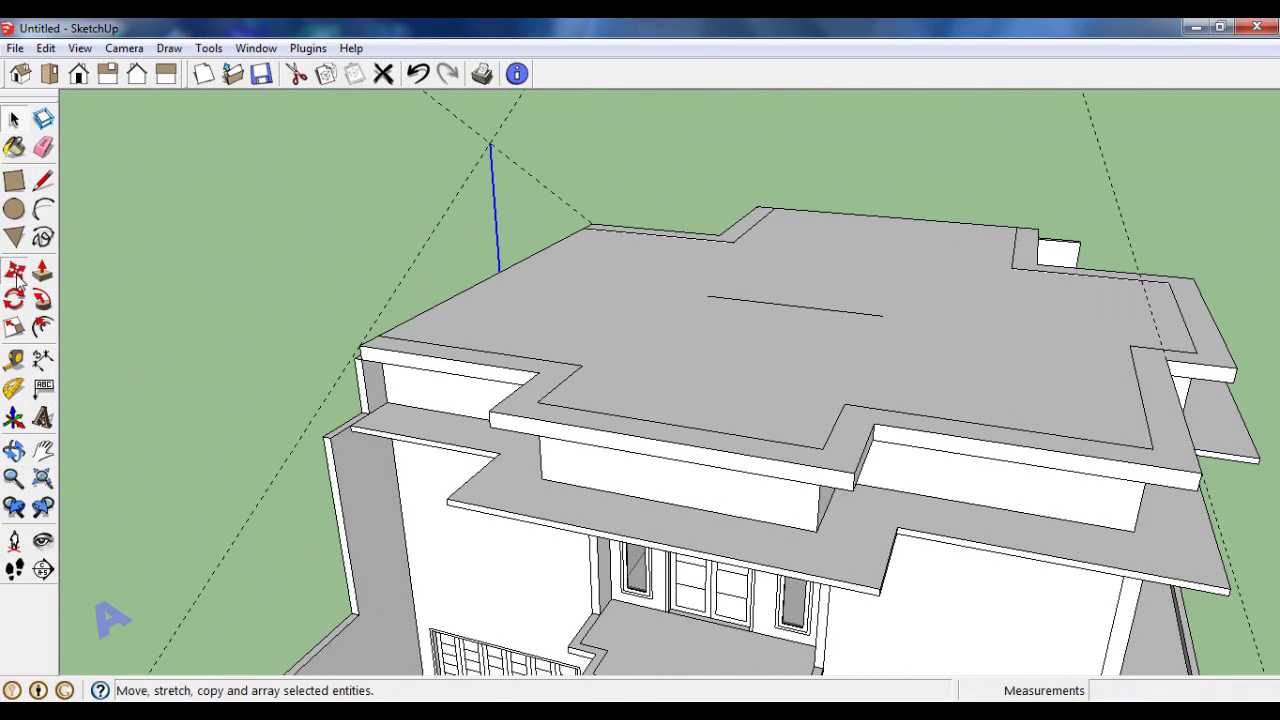
{"action": "left_click", "coordinate": [17, 273]}
{"action": "key", "text": "ctrl"}
{"action": "left_click", "coordinate": [503, 270]}
{"action": "left_click", "coordinate": [709, 295]}
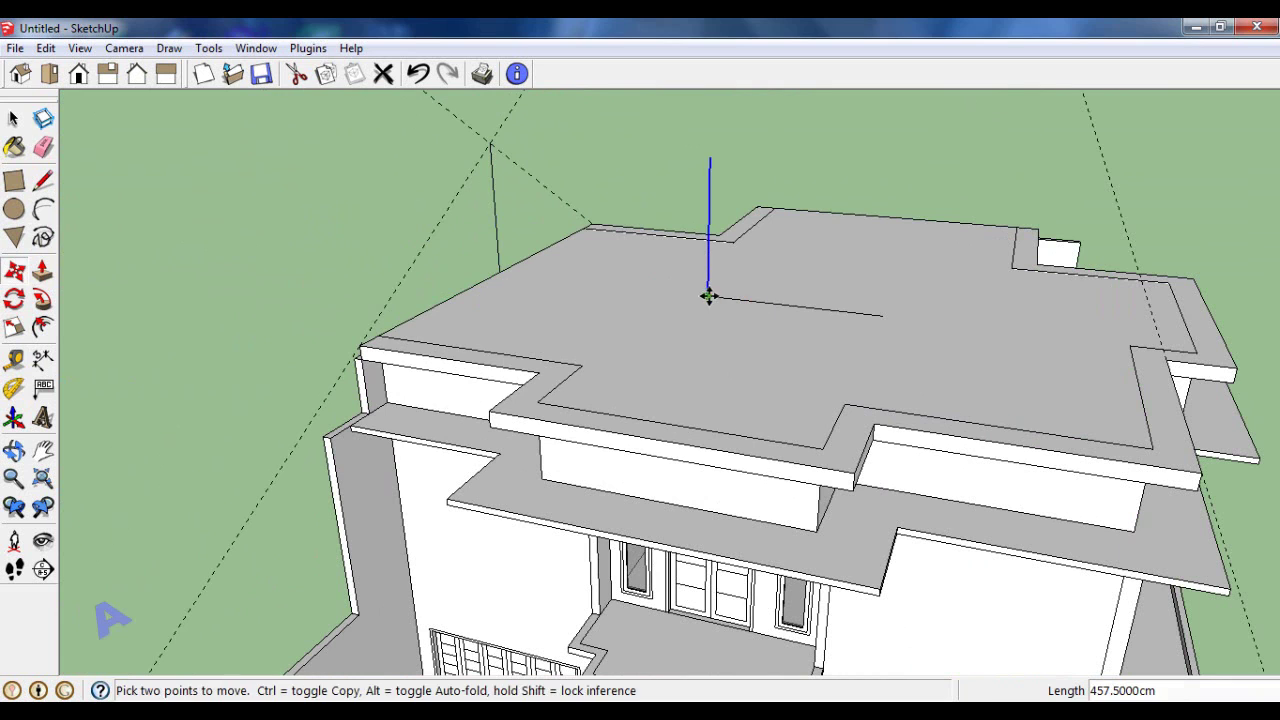
{"action": "key", "text": "ctrl"}
{"action": "left_click", "coordinate": [709, 295]}
{"action": "left_click", "coordinate": [882, 316]}
{"action": "left_click", "coordinate": [42, 180]}
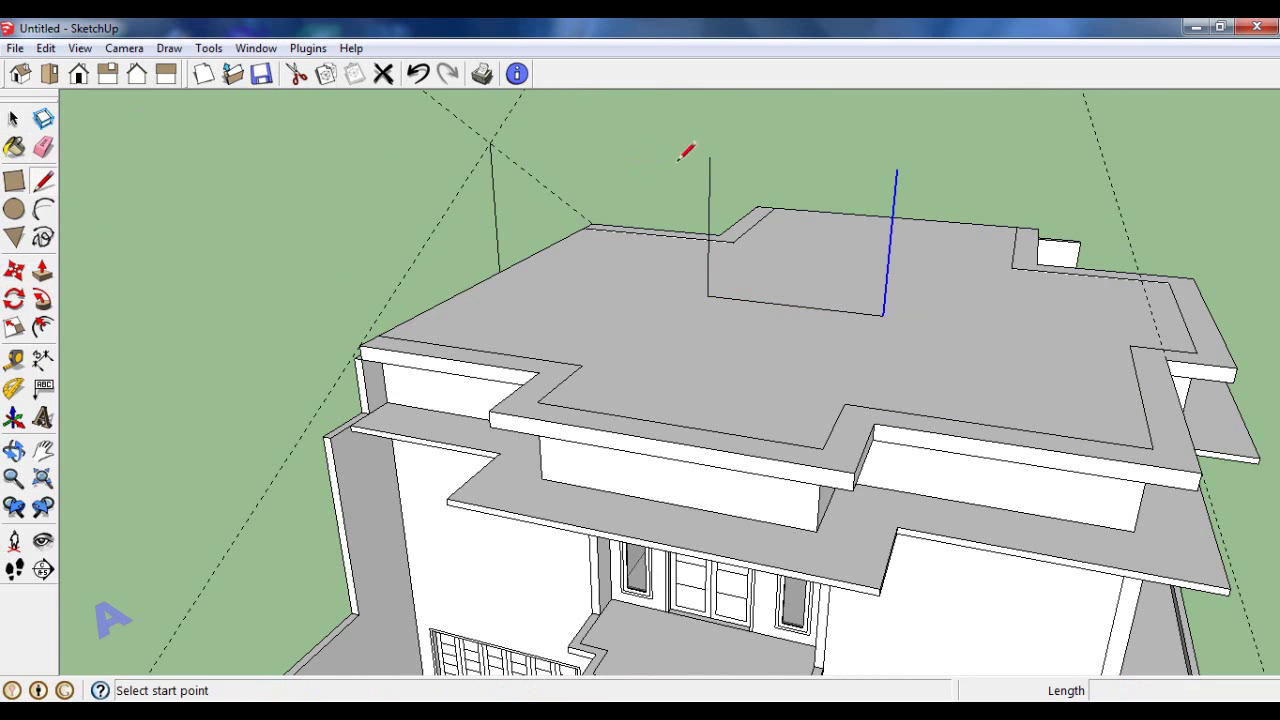
{"action": "left_click", "coordinate": [709, 157]}
{"action": "left_click", "coordinate": [896, 170]}
Step: Close the sloped roof face and the triangular hip face at the eave corner
{"action": "scroll", "coordinate": [751, 234], "scroll_direction": "down", "scroll_amount": 3}
{"action": "mouse_move", "coordinate": [751, 234]}
{"action": "middle_mouse_down"}
{"action": "mouse_move", "coordinate": [814, 343]}
{"action": "mouse_move", "coordinate": [860, 218]}
{"action": "middle_mouse_up"}
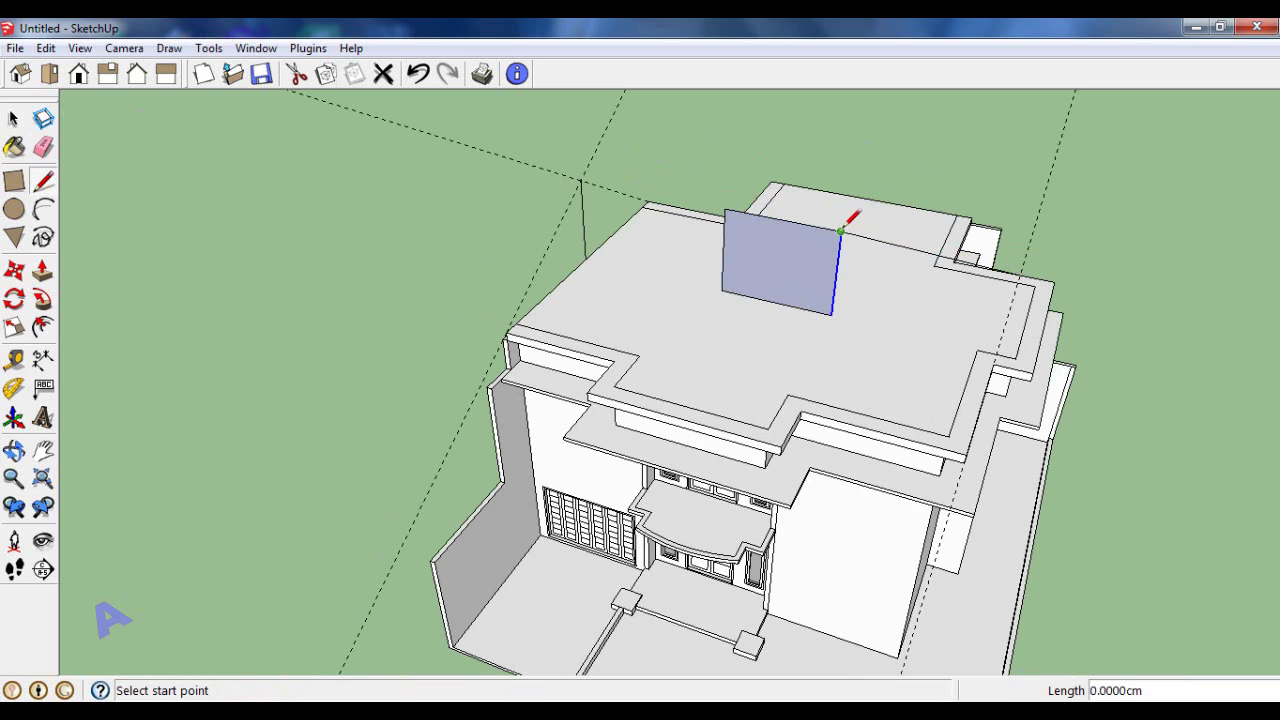
{"action": "left_click", "coordinate": [1020, 274]}
{"action": "middle_click_drag", "start_coordinate": [660, 337], "coordinate": [614, 434]}
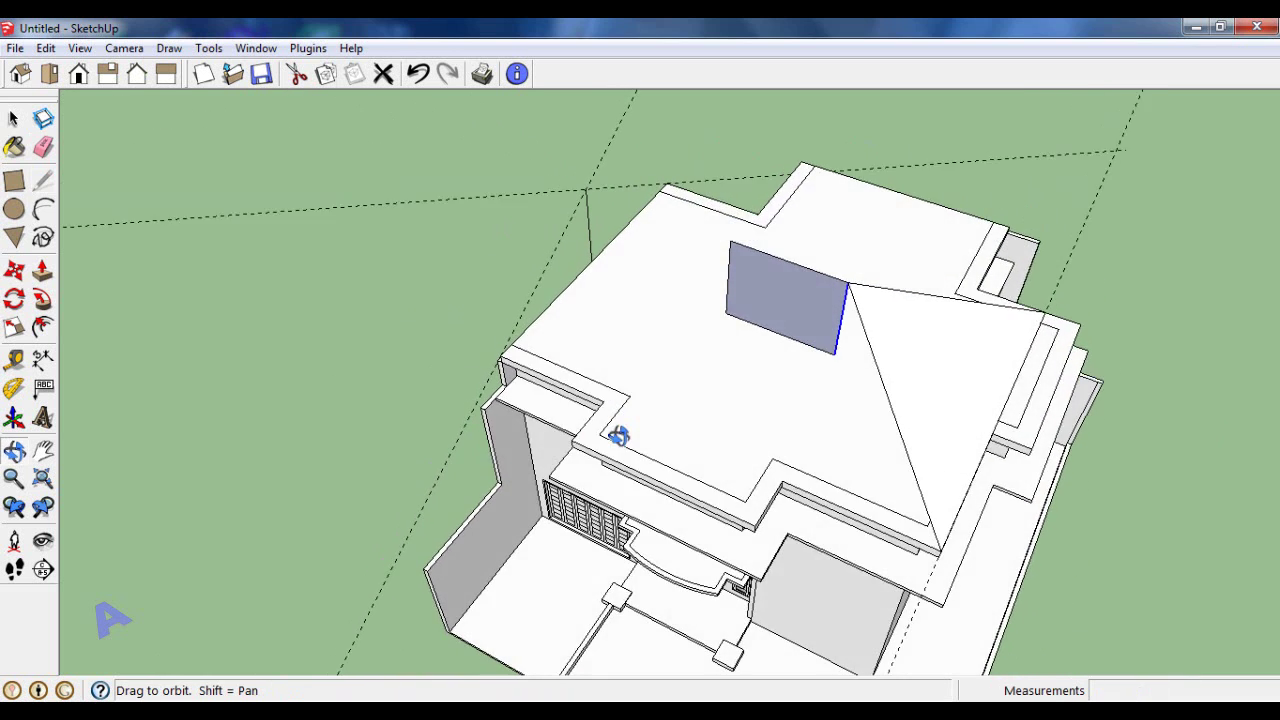
{"action": "scroll", "coordinate": [703, 200], "scroll_direction": "up", "scroll_amount": 3}
{"action": "scroll", "coordinate": [672, 150], "scroll_direction": "up", "scroll_amount": 2}
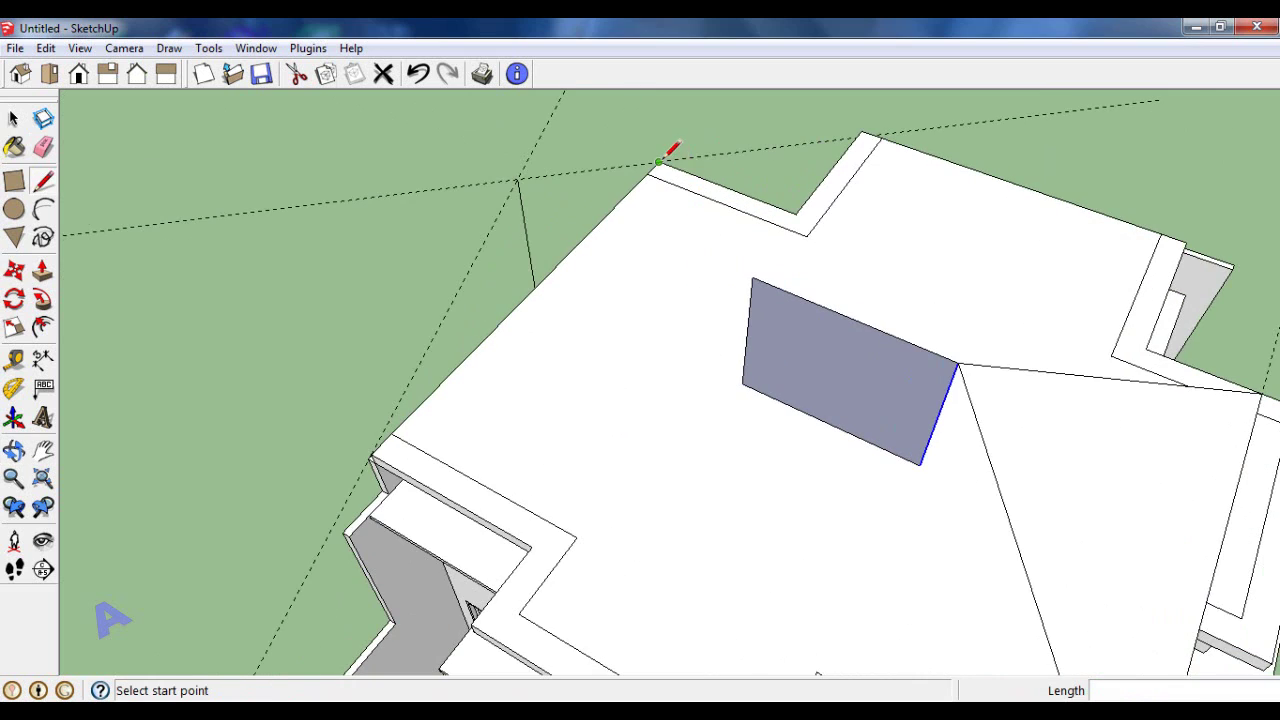
{"action": "left_click", "coordinate": [753, 277]}
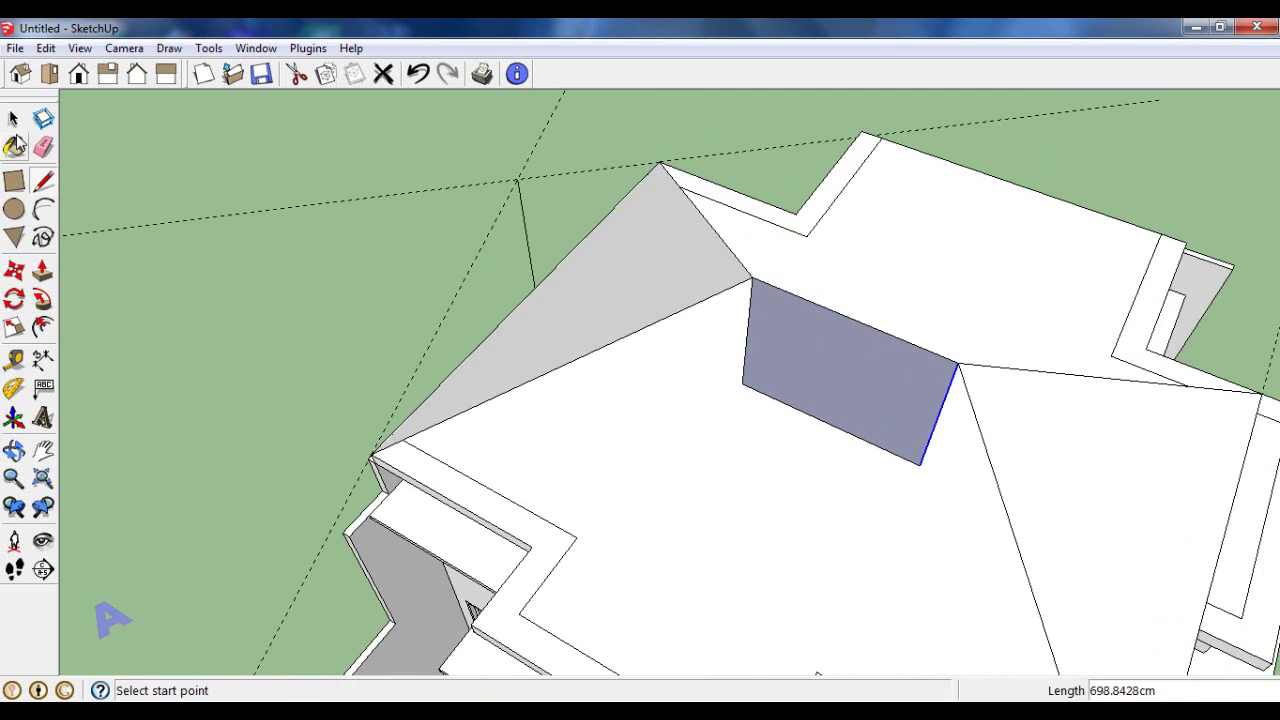
Step: Draw an edge from the left to the right roof corner, then split the face at the corner
{"action": "left_click", "coordinate": [13, 119]}
{"action": "scroll", "coordinate": [850, 330], "scroll_direction": "down", "scroll_amount": 4}
{"action": "middle_click_drag", "start_coordinate": [850, 330], "coordinate": [851, 277]}
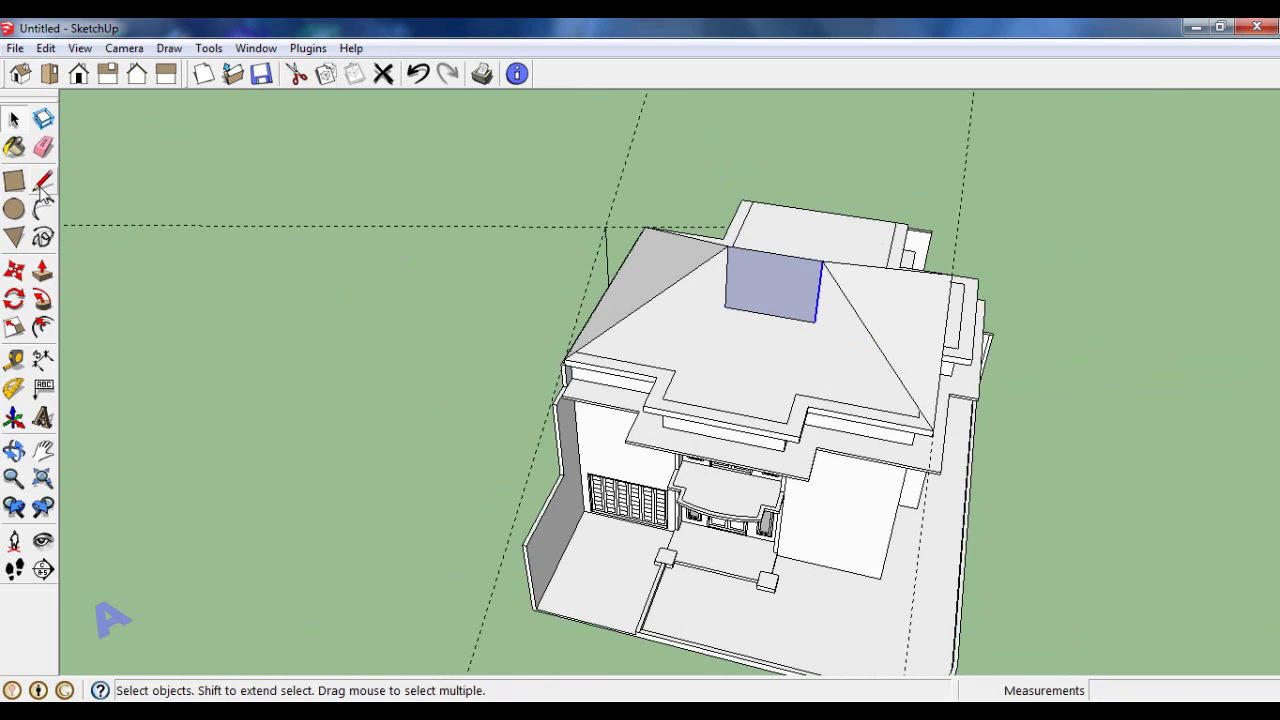
{"action": "left_click", "coordinate": [43, 181]}
{"action": "scroll", "coordinate": [608, 363], "scroll_direction": "up", "scroll_amount": 2}
{"action": "left_click", "coordinate": [600, 383]}
{"action": "left_click", "coordinate": [1199, 499]}
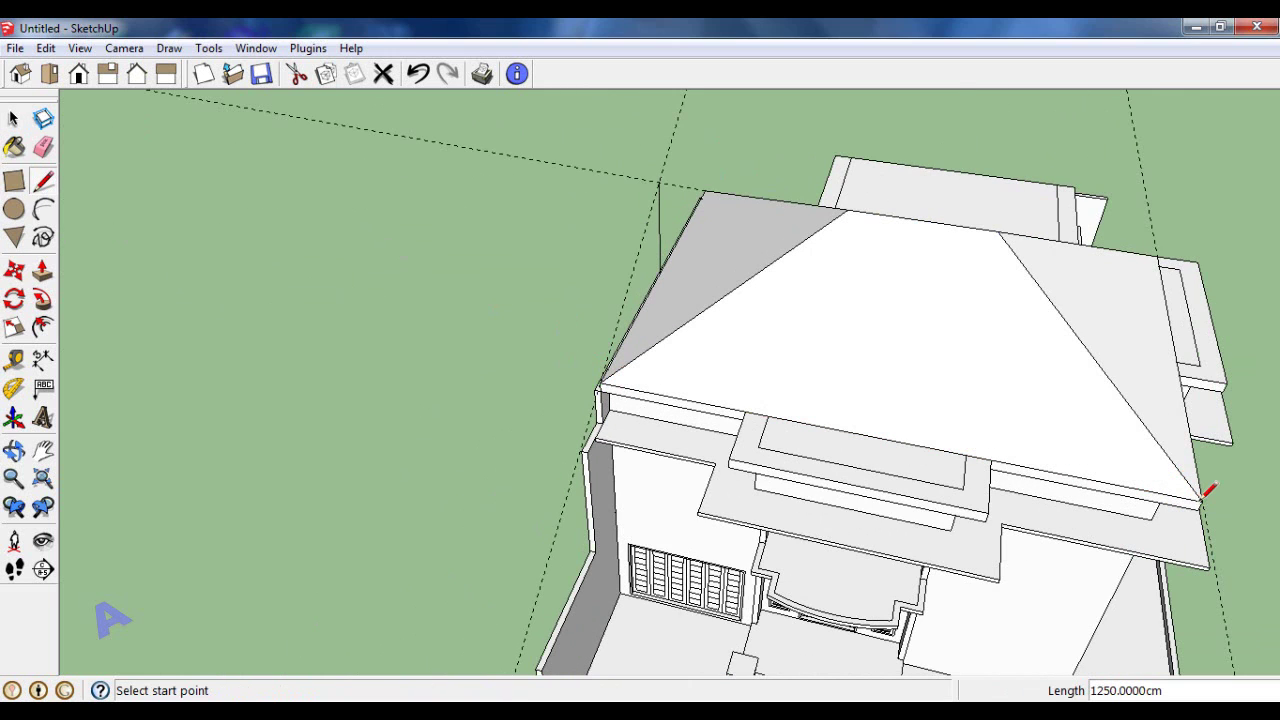
{"action": "scroll", "coordinate": [893, 400], "scroll_direction": "down", "scroll_amount": 3}
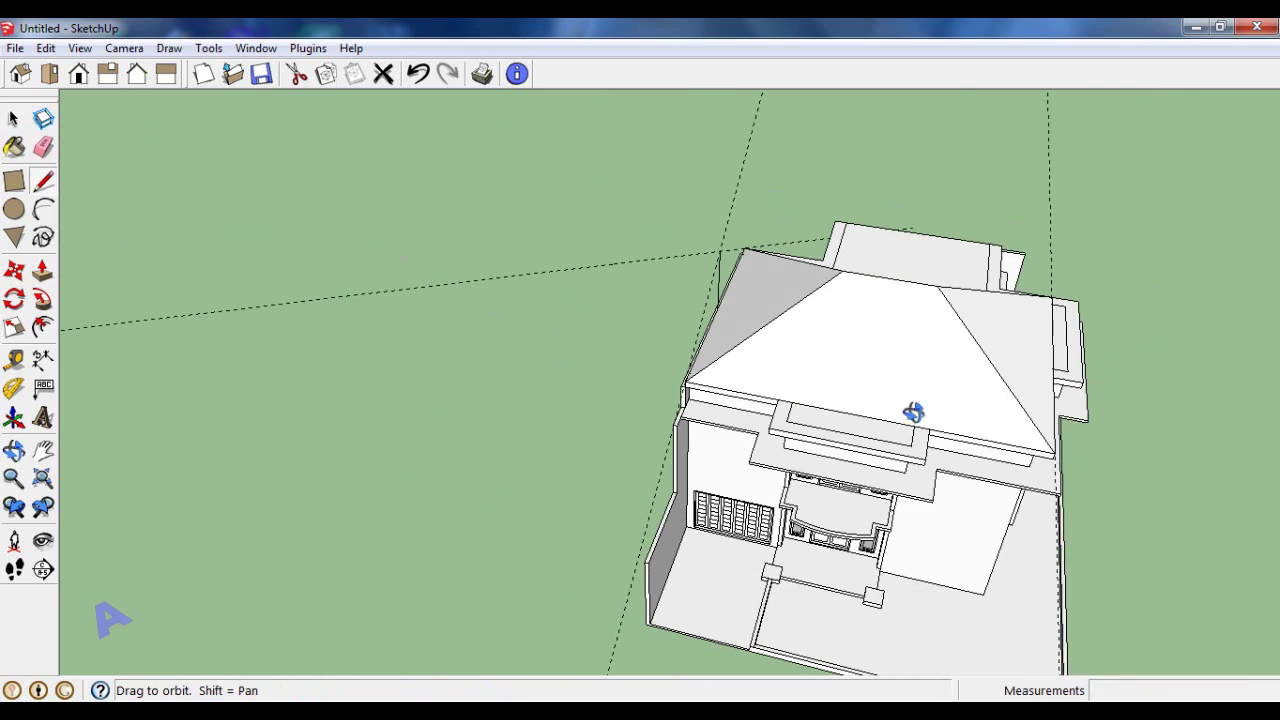
{"action": "middle_click_drag", "start_coordinate": [909, 409], "coordinate": [352, 406]}
{"action": "scroll", "coordinate": [651, 612], "scroll_direction": "up", "scroll_amount": 3}
{"action": "left_click", "coordinate": [649, 614]}
{"action": "scroll", "coordinate": [837, 300], "scroll_direction": "up", "scroll_amount": 2}
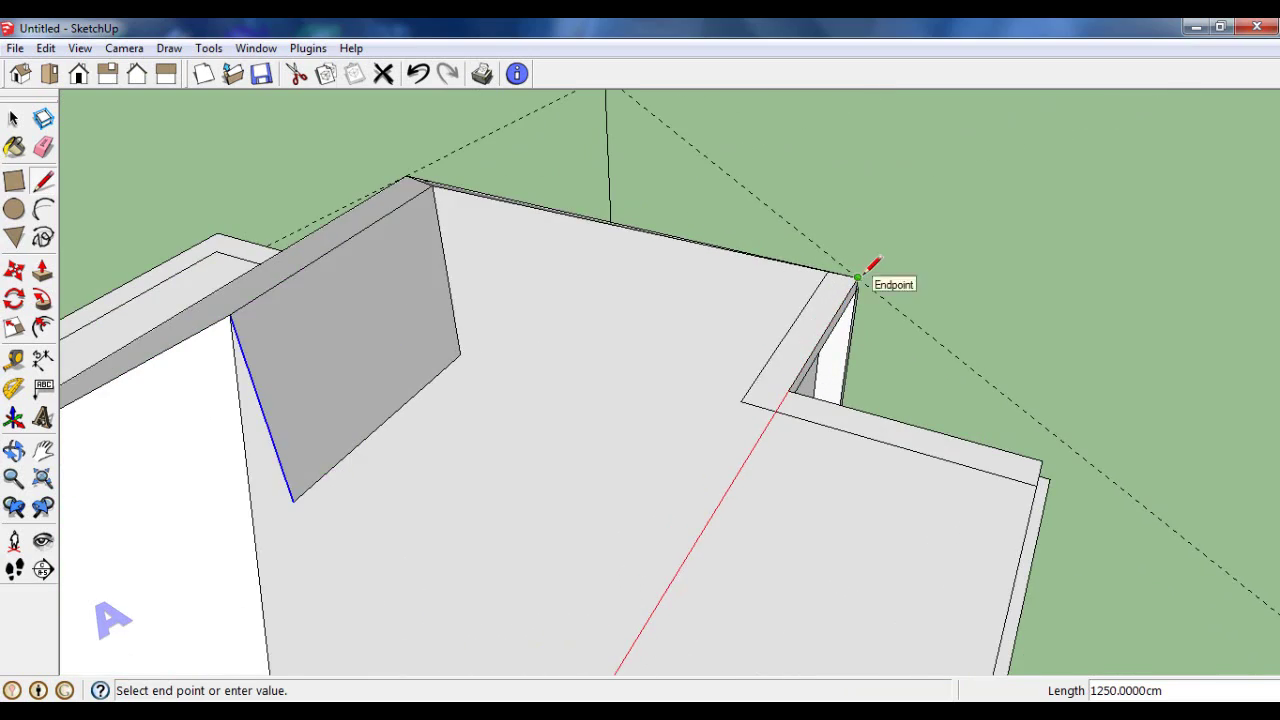
{"action": "left_click", "coordinate": [858, 277]}
Step: Copy the hip edge along the gable's eave and onto the eave corner
{"action": "left_click", "coordinate": [10, 120]}
{"action": "scroll", "coordinate": [797, 213], "scroll_direction": "down", "scroll_amount": 3}
{"action": "scroll", "coordinate": [663, 480], "scroll_direction": "down", "scroll_amount": 3}
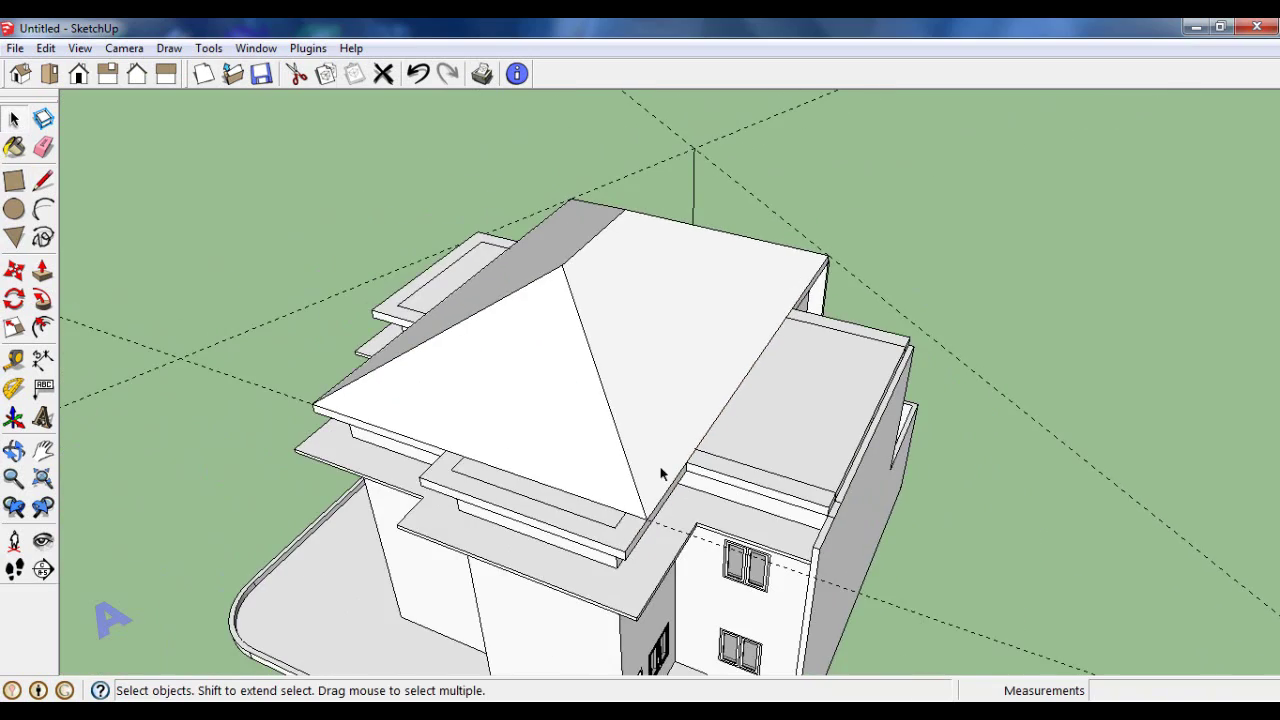
{"action": "mouse_move", "coordinate": [663, 480]}
{"action": "middle_mouse_down"}
{"action": "mouse_move", "coordinate": [814, 386]}
{"action": "mouse_move", "coordinate": [857, 334]}
{"action": "mouse_move", "coordinate": [853, 385]}
{"action": "middle_mouse_up"}
{"action": "scroll", "coordinate": [838, 386], "scroll_direction": "up", "scroll_amount": 2}
{"action": "scroll", "coordinate": [811, 360], "scroll_direction": "up", "scroll_amount": 1}
{"action": "scroll", "coordinate": [817, 360], "scroll_direction": "up", "scroll_amount": 1}
{"action": "scroll", "coordinate": [853, 385], "scroll_direction": "down", "scroll_amount": 3}
{"action": "mouse_move", "coordinate": [760, 337]}
{"action": "middle_mouse_down"}
{"action": "mouse_move", "coordinate": [689, 380]}
{"action": "mouse_move", "coordinate": [869, 386]}
{"action": "middle_mouse_up"}
{"action": "scroll", "coordinate": [920, 405], "scroll_direction": "down", "scroll_amount": 1}
{"action": "scroll", "coordinate": [968, 425], "scroll_direction": "down", "scroll_amount": 1}
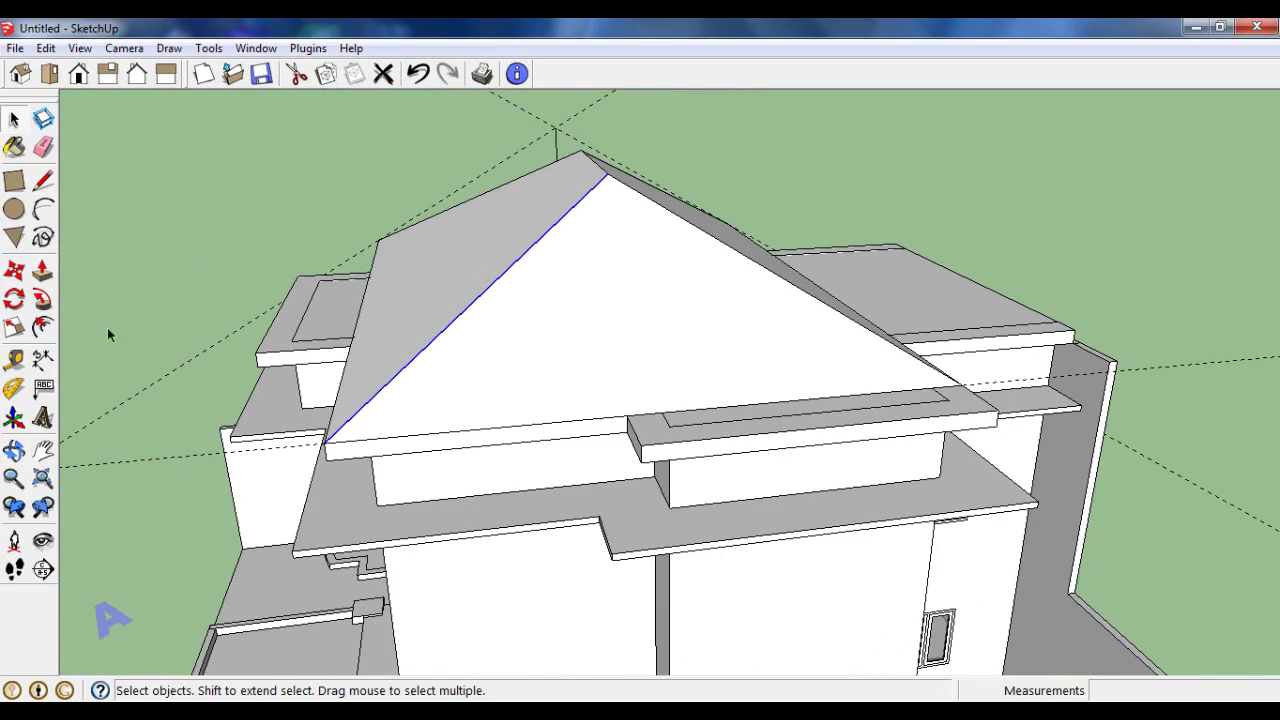
{"action": "key", "text": "m"}
{"action": "left_click", "coordinate": [325, 441]}
{"action": "key", "text": "ctrl"}
{"action": "left_click", "coordinate": [629, 414]}
{"action": "scroll", "coordinate": [629, 416], "scroll_direction": "up", "scroll_amount": 2}
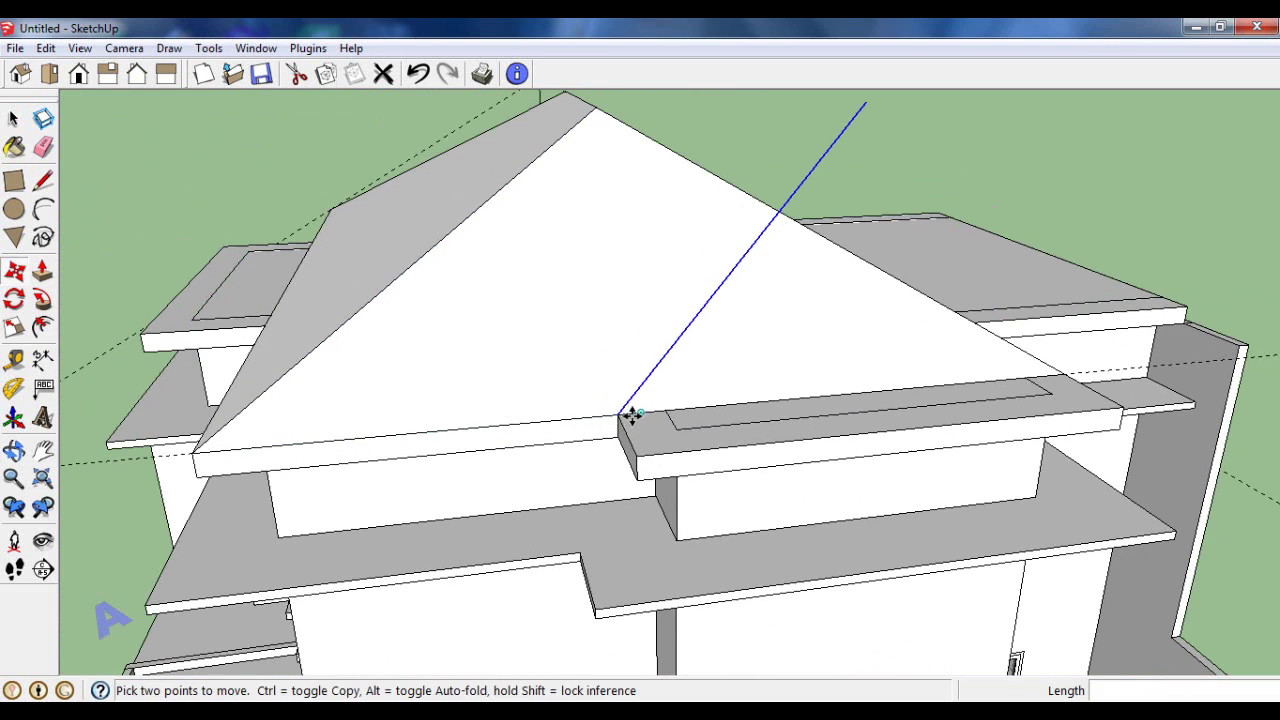
{"action": "left_click", "coordinate": [617, 413]}
{"action": "left_click", "coordinate": [637, 458]}
Step: Draw an edge from the projecting roof's edge down to the eave corner
{"action": "middle_click_drag", "start_coordinate": [637, 458], "coordinate": [743, 335]}
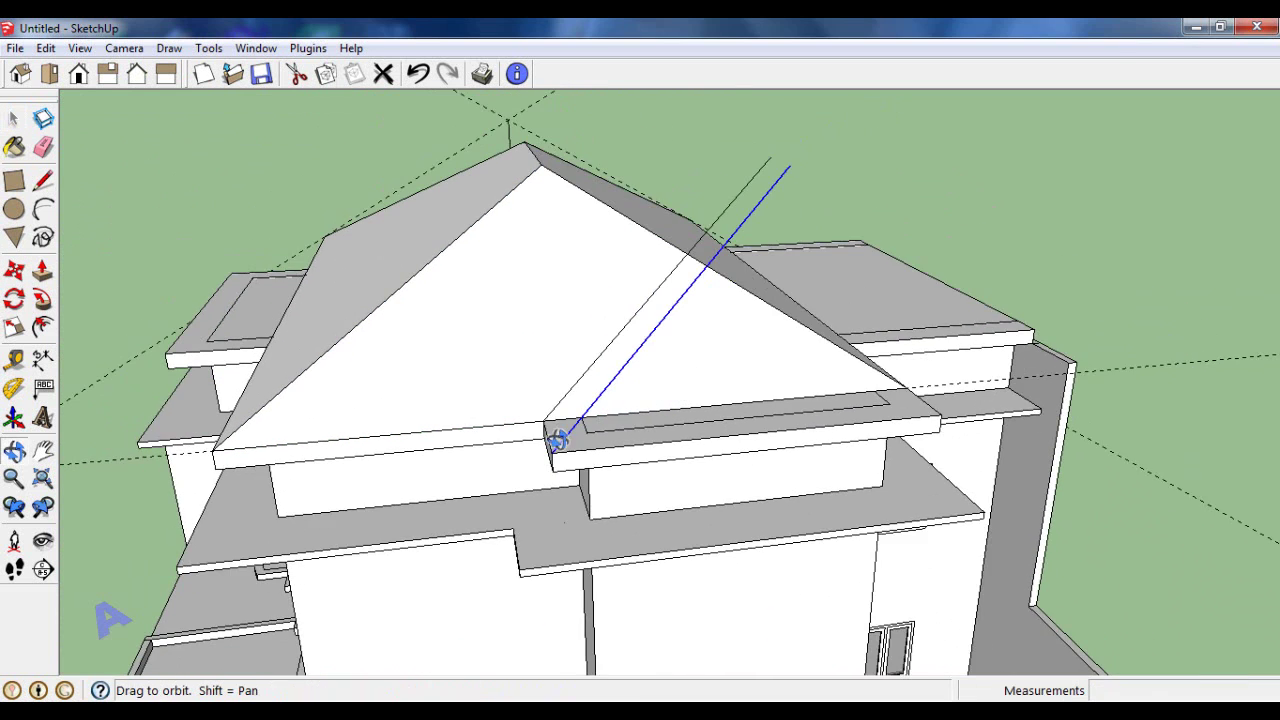
{"action": "key", "text": "space"}
{"action": "key", "text": "m"}
{"action": "scroll", "coordinate": [874, 408], "scroll_direction": "up", "scroll_amount": 2}
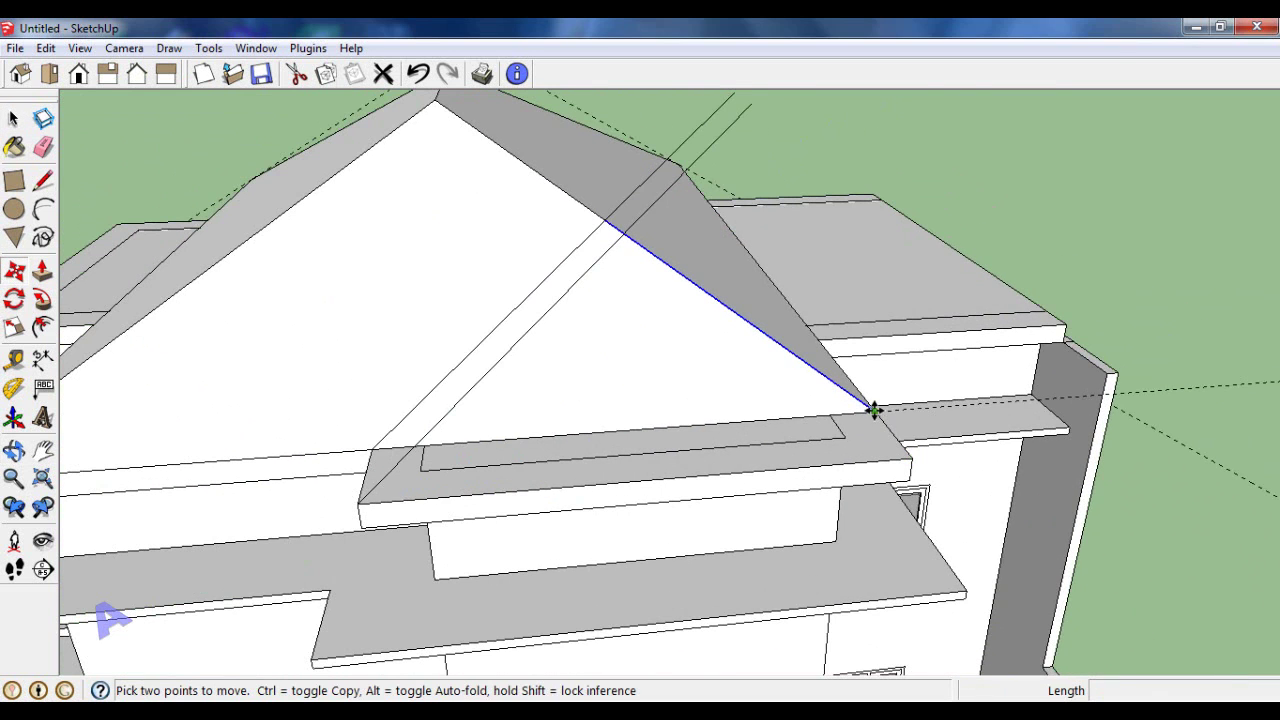
{"action": "key", "text": "ctrl"}
{"action": "left_click", "coordinate": [874, 408]}
{"action": "mouse_move", "coordinate": [908, 451]}
{"action": "middle_mouse_down"}
{"action": "mouse_move", "coordinate": [598, 378]}
{"action": "mouse_move", "coordinate": [700, 330]}
{"action": "middle_mouse_up"}
{"action": "key", "text": "l"}
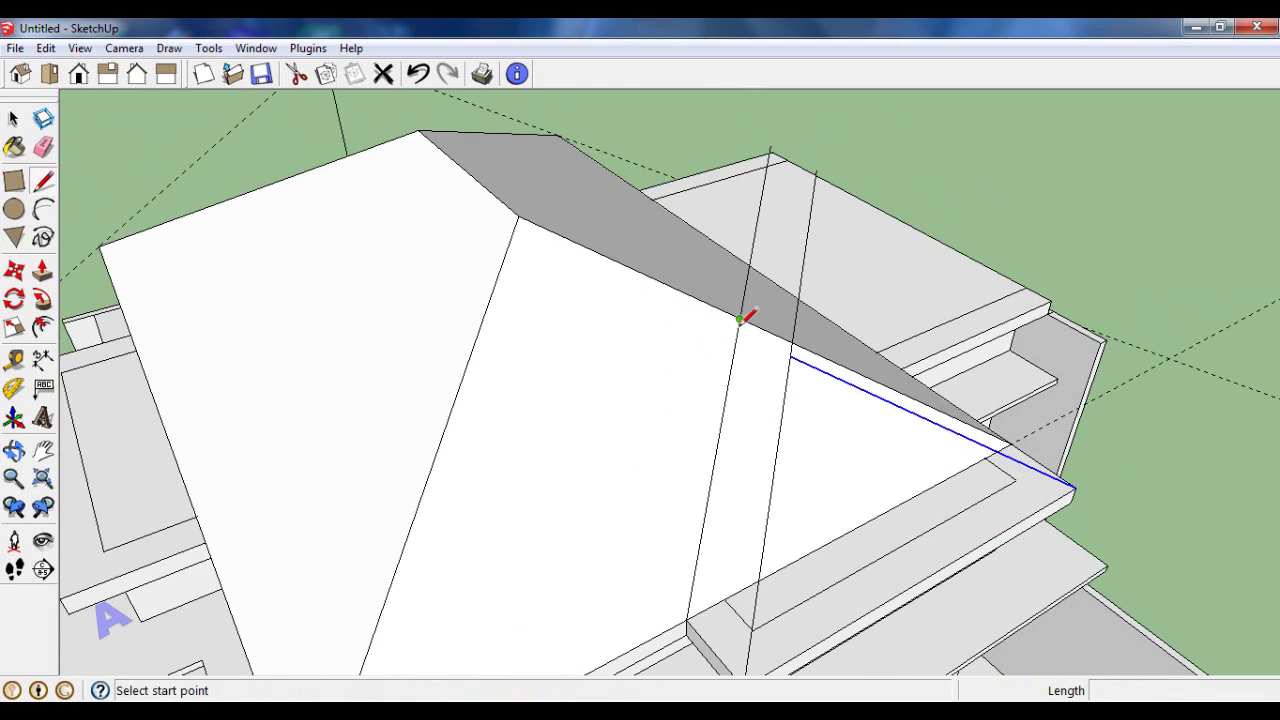
{"action": "left_click", "coordinate": [792, 353]}
{"action": "left_click", "coordinate": [795, 354]}
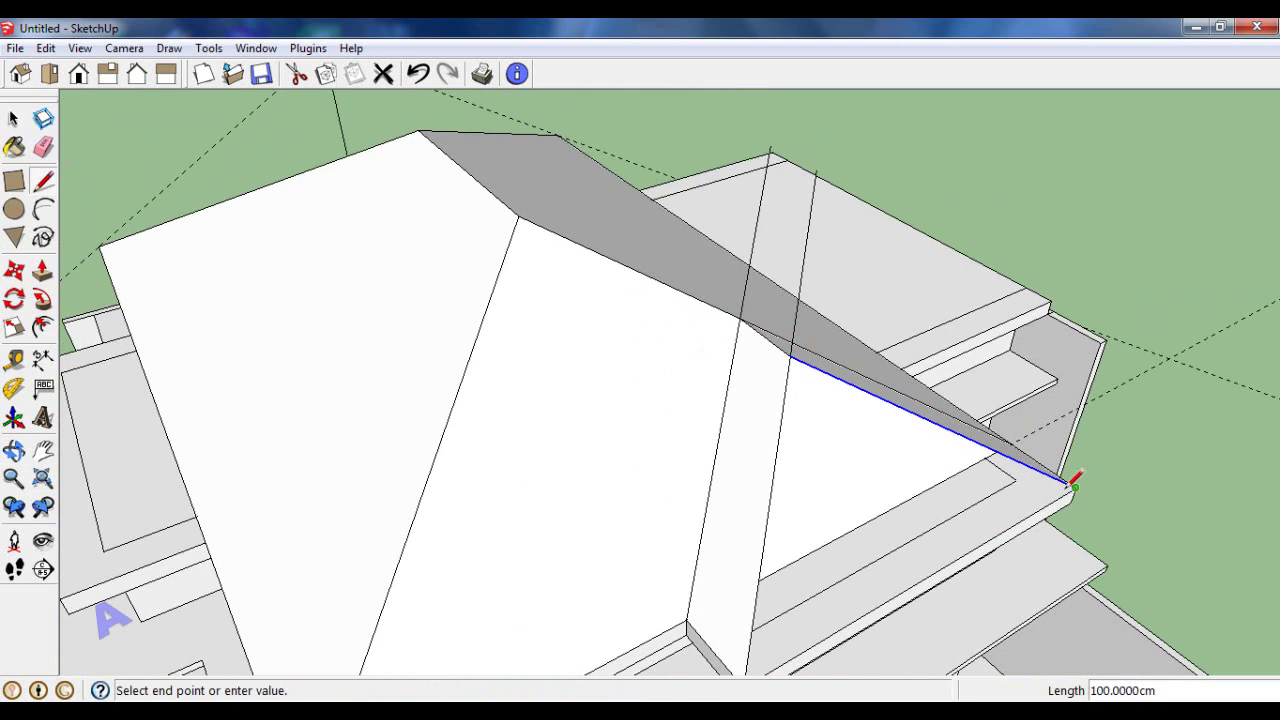
{"action": "left_click", "coordinate": [1073, 483]}
{"action": "middle_click_drag", "start_coordinate": [1073, 483], "coordinate": [766, 623]}
Step: Erase the leftover vertical construction lines from the roof
{"action": "left_click", "coordinate": [44, 150]}
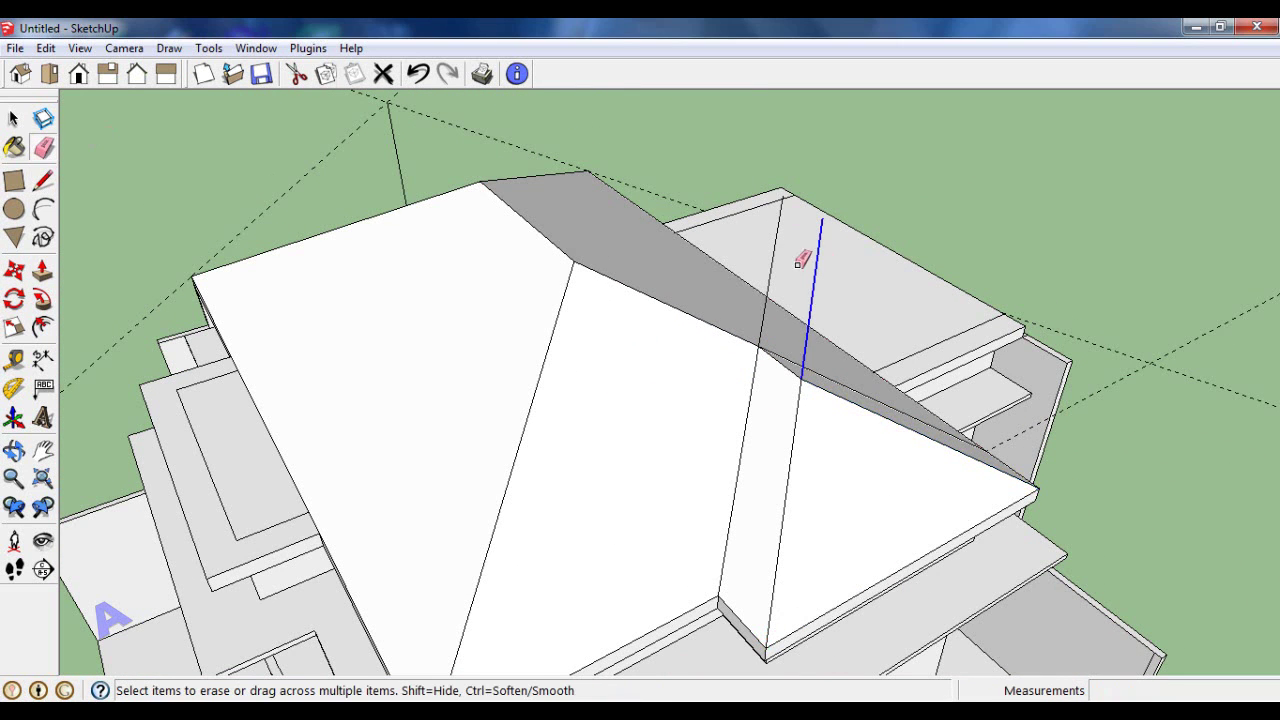
{"action": "left_click", "coordinate": [806, 257]}
{"action": "scroll", "coordinate": [829, 286], "scroll_direction": "down", "scroll_amount": 3}
{"action": "mouse_move", "coordinate": [829, 286]}
{"action": "middle_mouse_down"}
{"action": "mouse_move", "coordinate": [399, 352]}
{"action": "mouse_move", "coordinate": [451, 329]}
{"action": "mouse_move", "coordinate": [169, 314]}
{"action": "mouse_move", "coordinate": [670, 413]}
{"action": "middle_mouse_up"}
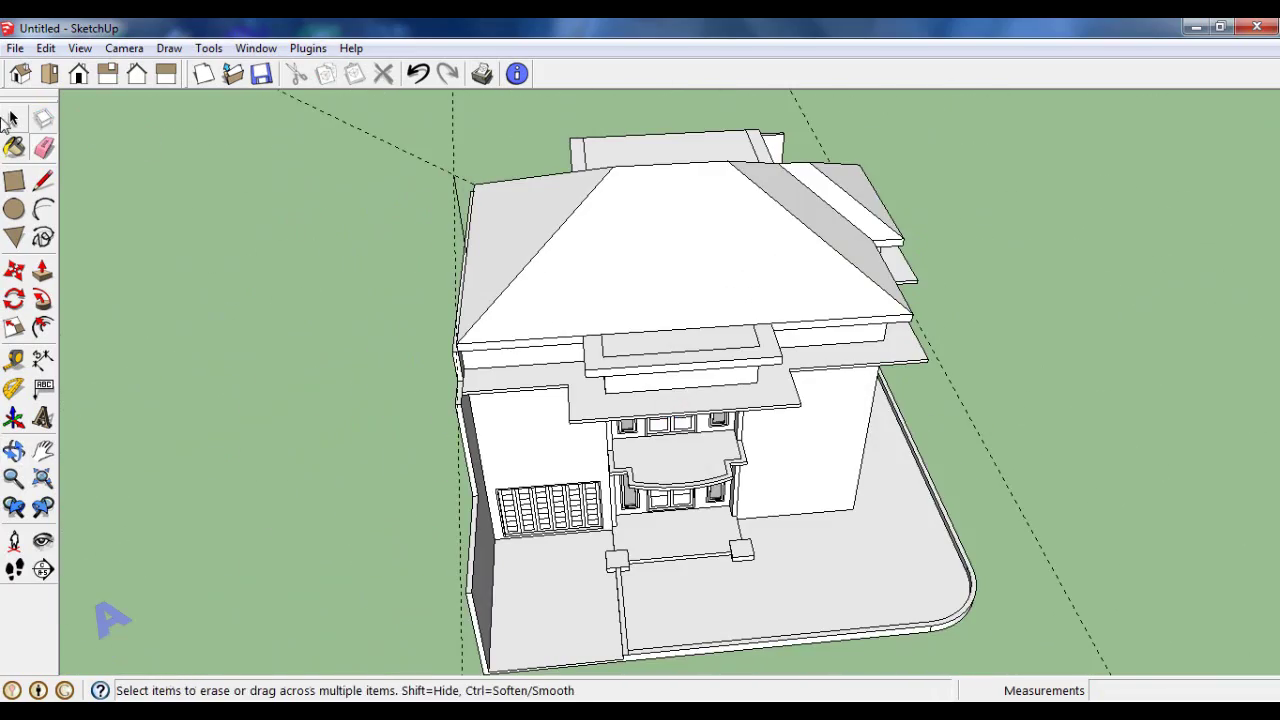
{"action": "key", "text": "space"}
{"action": "scroll", "coordinate": [546, 297], "scroll_direction": "up", "scroll_amount": 1}
{"action": "scroll", "coordinate": [516, 259], "scroll_direction": "up", "scroll_amount": 2}
Step: Copy the hip edge 150 cm across the roof face
{"action": "key", "text": "m"}
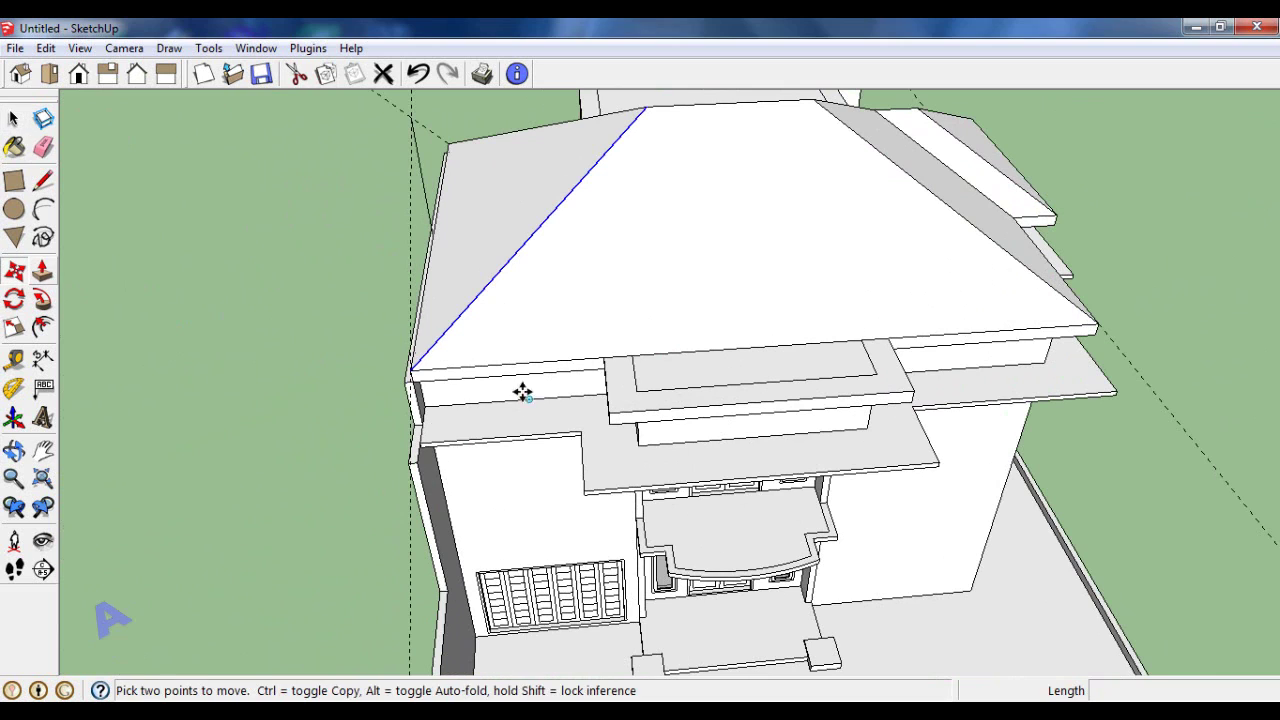
{"action": "left_click", "coordinate": [412, 368]}
{"action": "left_click", "coordinate": [600, 350]}
{"action": "left_click", "coordinate": [600, 351]}
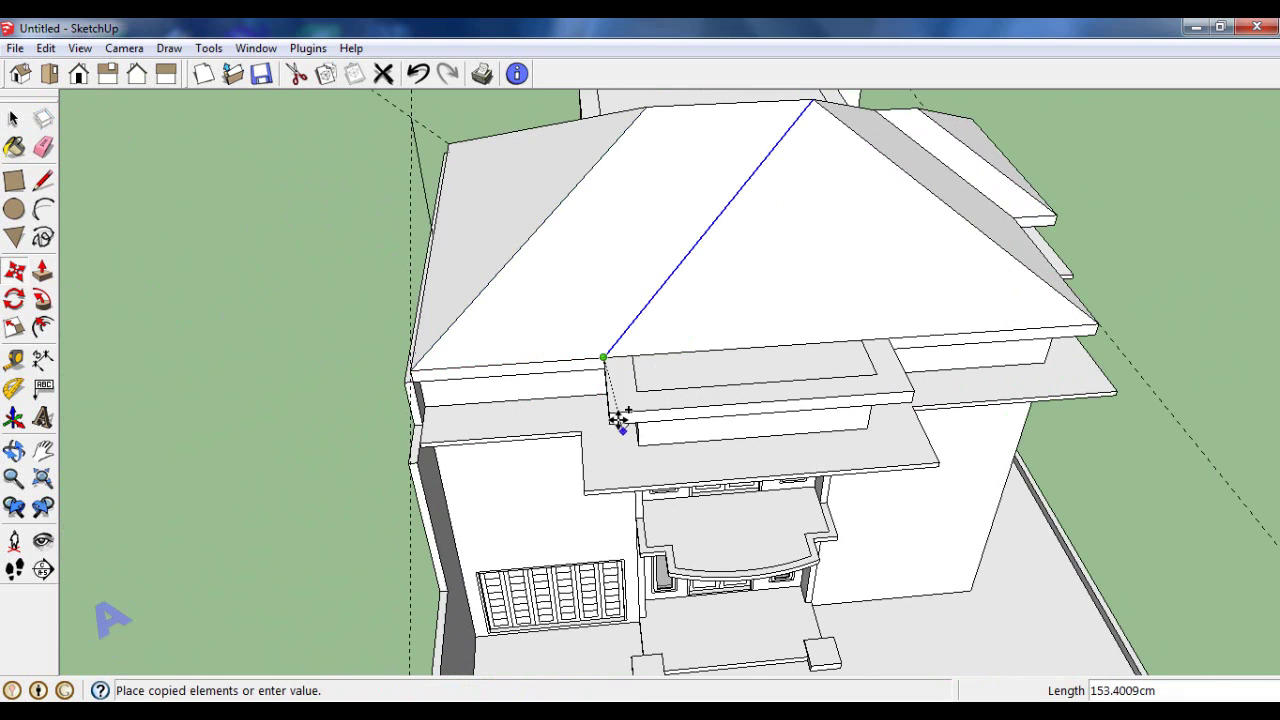
{"action": "type", "text": "150"}
{"action": "key", "text": "Return"}
Step: Copy the eave-corner edge to the eave endpoint and to a second, lower position
{"action": "left_click", "coordinate": [18, 119]}
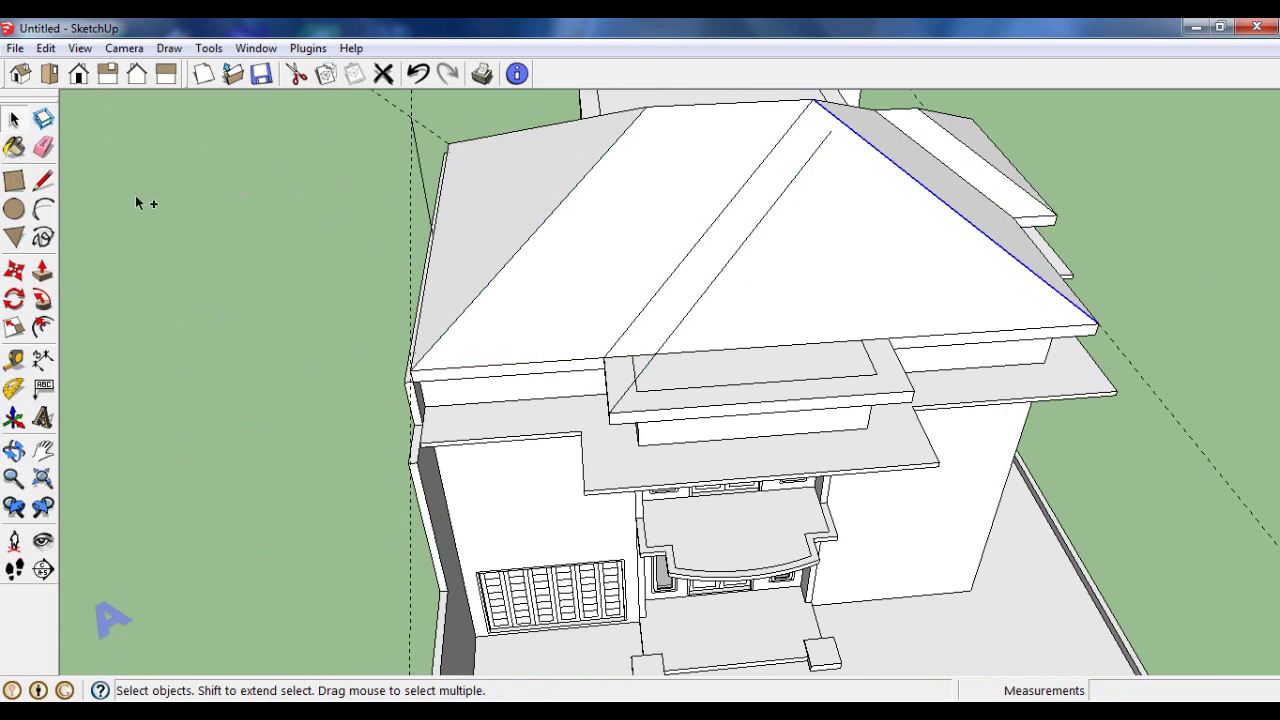
{"action": "key", "text": "m"}
{"action": "left_click", "coordinate": [1099, 325], "text": "ctrl"}
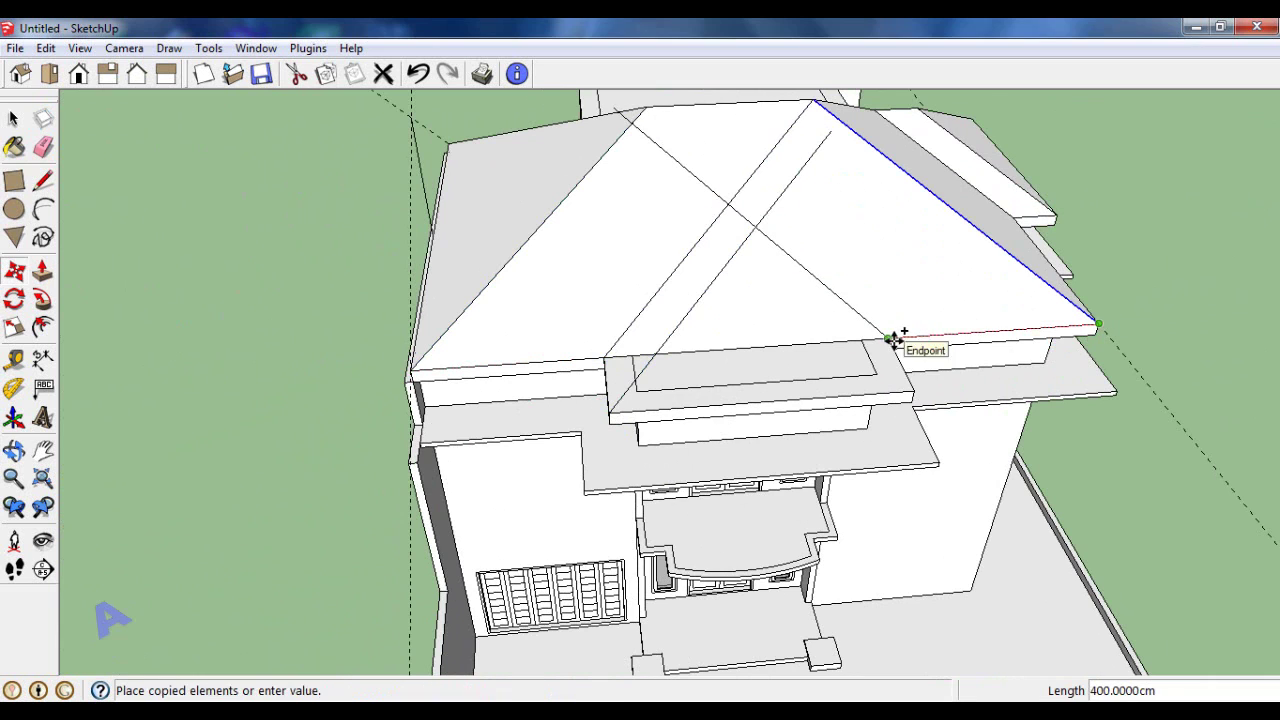
{"action": "left_click", "coordinate": [893, 340]}
{"action": "scroll", "coordinate": [890, 335], "scroll_direction": "up", "scroll_amount": 3}
{"action": "left_click", "coordinate": [886, 329]}
{"action": "left_click", "coordinate": [918, 402]}
Step: Draw the closing edges so the roof slopes and gable base become faces
{"action": "key", "text": "p"}
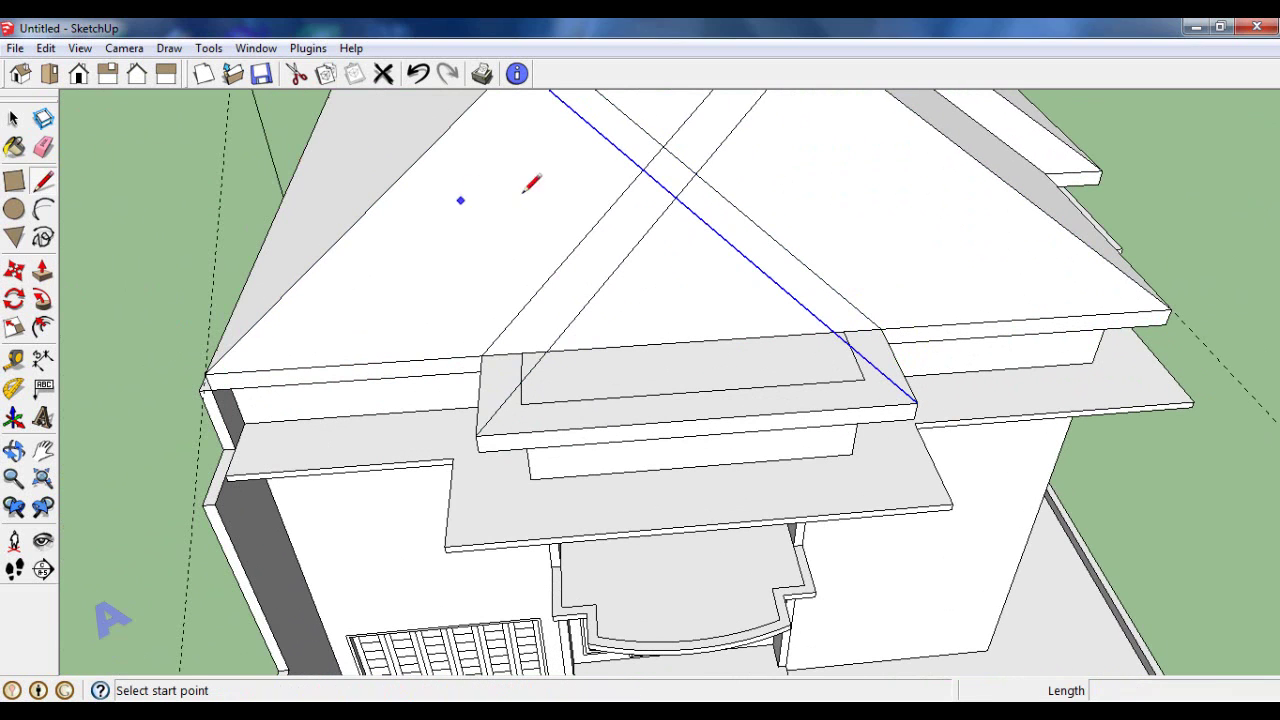
{"action": "left_click", "coordinate": [663, 146]}
{"action": "left_click", "coordinate": [676, 197]}
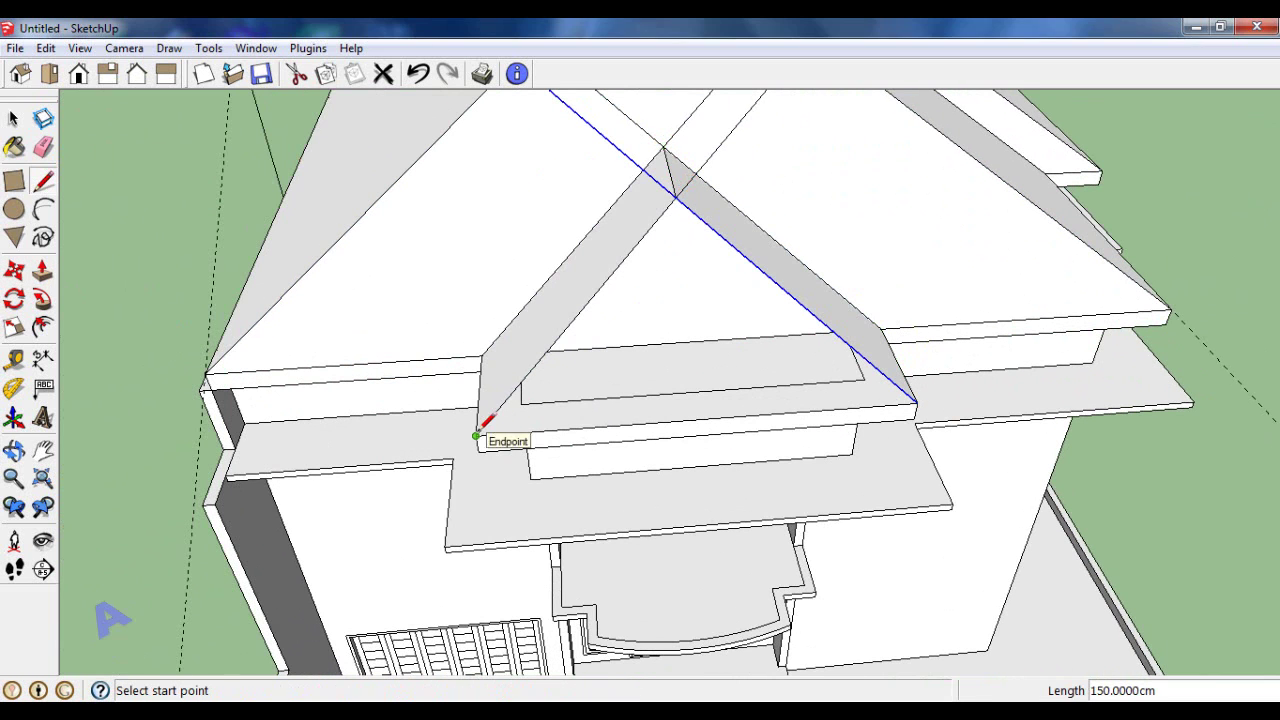
{"action": "left_click", "coordinate": [916, 402]}
{"action": "scroll", "coordinate": [646, 366], "scroll_direction": "down", "scroll_amount": 5}
{"action": "middle_click_drag", "start_coordinate": [646, 366], "coordinate": [829, 314]}
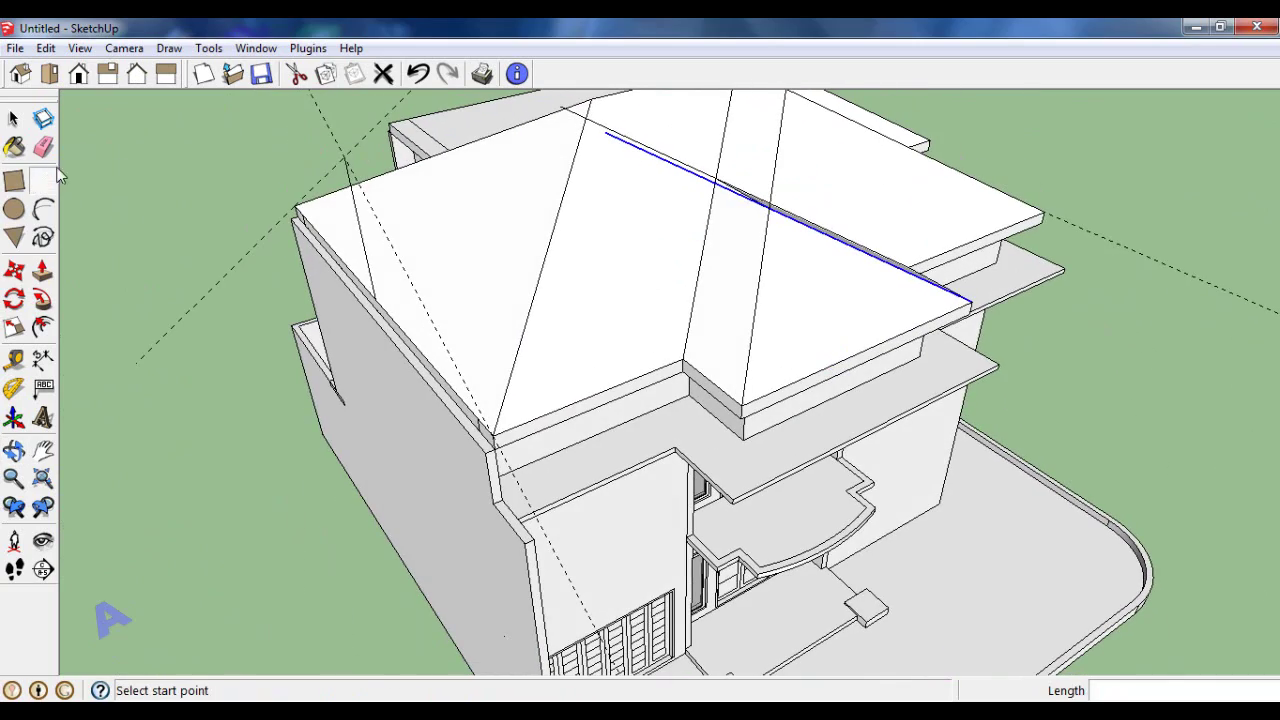
{"action": "key", "text": "e"}
{"action": "scroll", "coordinate": [771, 414], "scroll_direction": "down", "scroll_amount": 2}
{"action": "scroll", "coordinate": [697, 205], "scroll_direction": "up", "scroll_amount": 5}
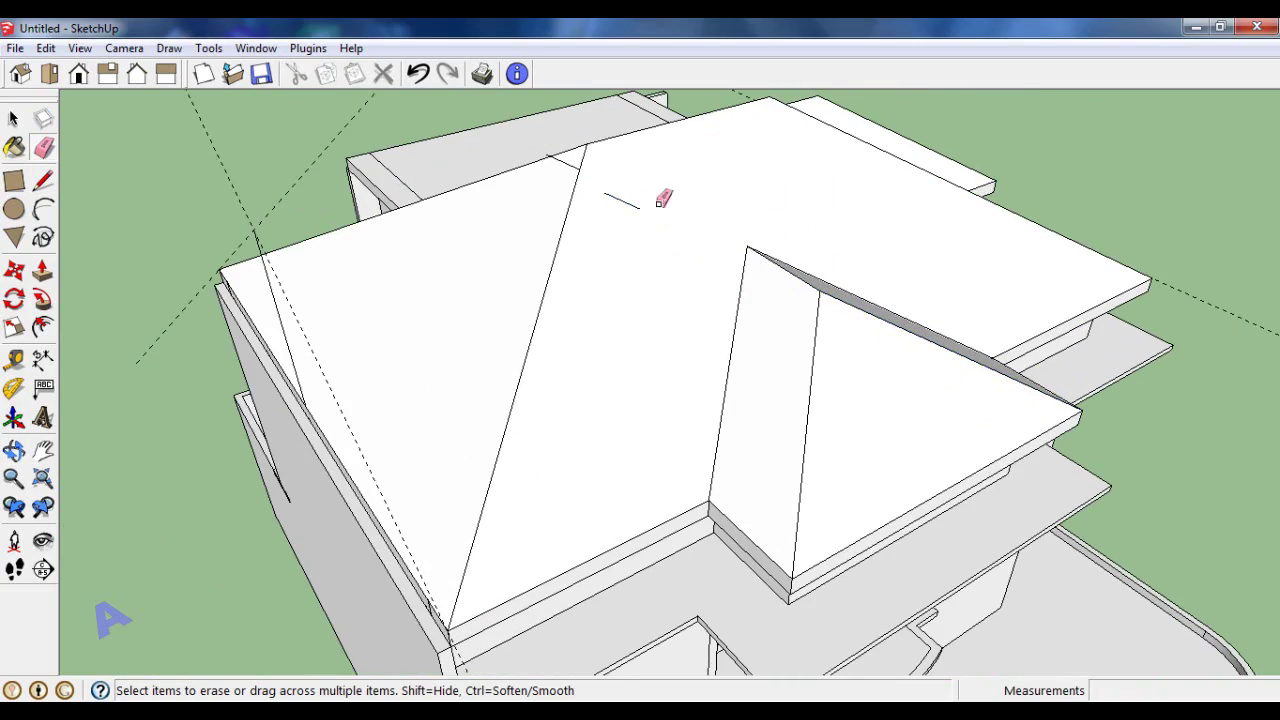
{"action": "scroll", "coordinate": [616, 208], "scroll_direction": "up", "scroll_amount": 3}
{"action": "scroll", "coordinate": [889, 380], "scroll_direction": "down", "scroll_amount": 4}
Step: Copy the roof edge from its left corner 200 cm across the roof
{"action": "scroll", "coordinate": [920, 263], "scroll_direction": "down", "scroll_amount": 2}
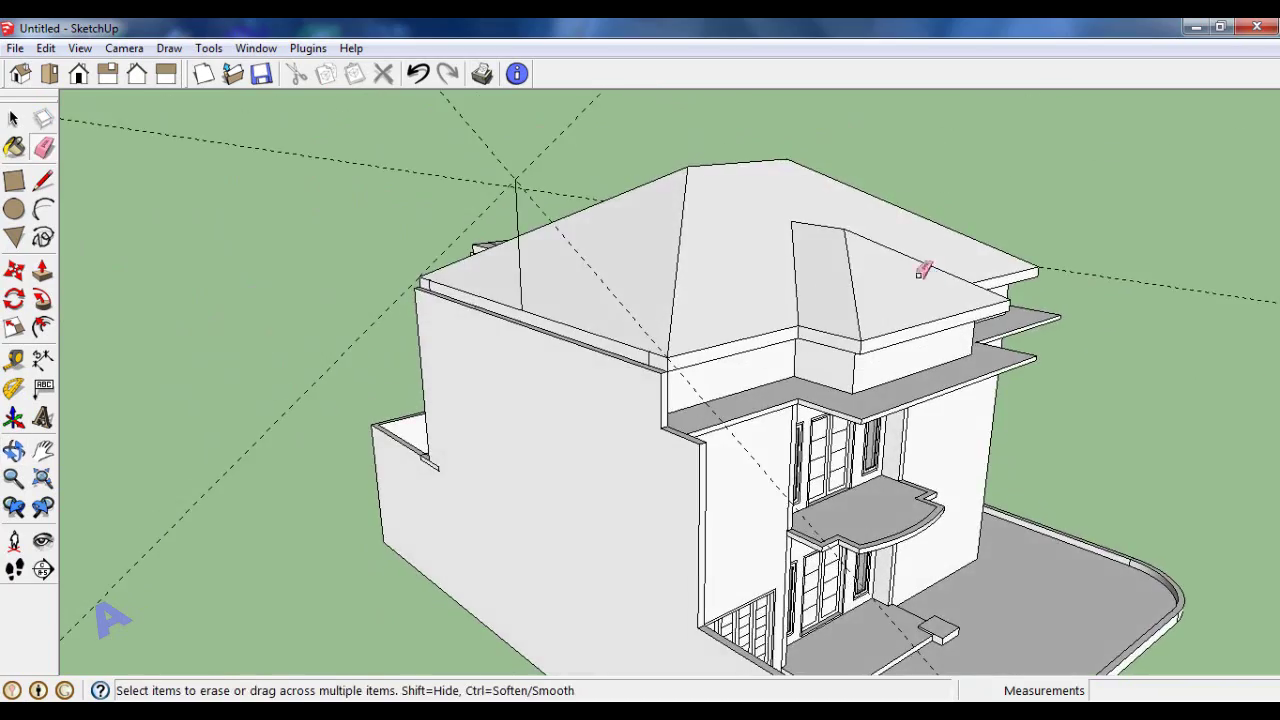
{"action": "mouse_move", "coordinate": [920, 263]}
{"action": "middle_mouse_down"}
{"action": "mouse_move", "coordinate": [717, 245]}
{"action": "mouse_move", "coordinate": [1071, 323]}
{"action": "mouse_move", "coordinate": [983, 340]}
{"action": "mouse_move", "coordinate": [737, 309]}
{"action": "mouse_move", "coordinate": [702, 283]}
{"action": "middle_mouse_up"}
{"action": "scroll", "coordinate": [477, 246], "scroll_direction": "up", "scroll_amount": 2}
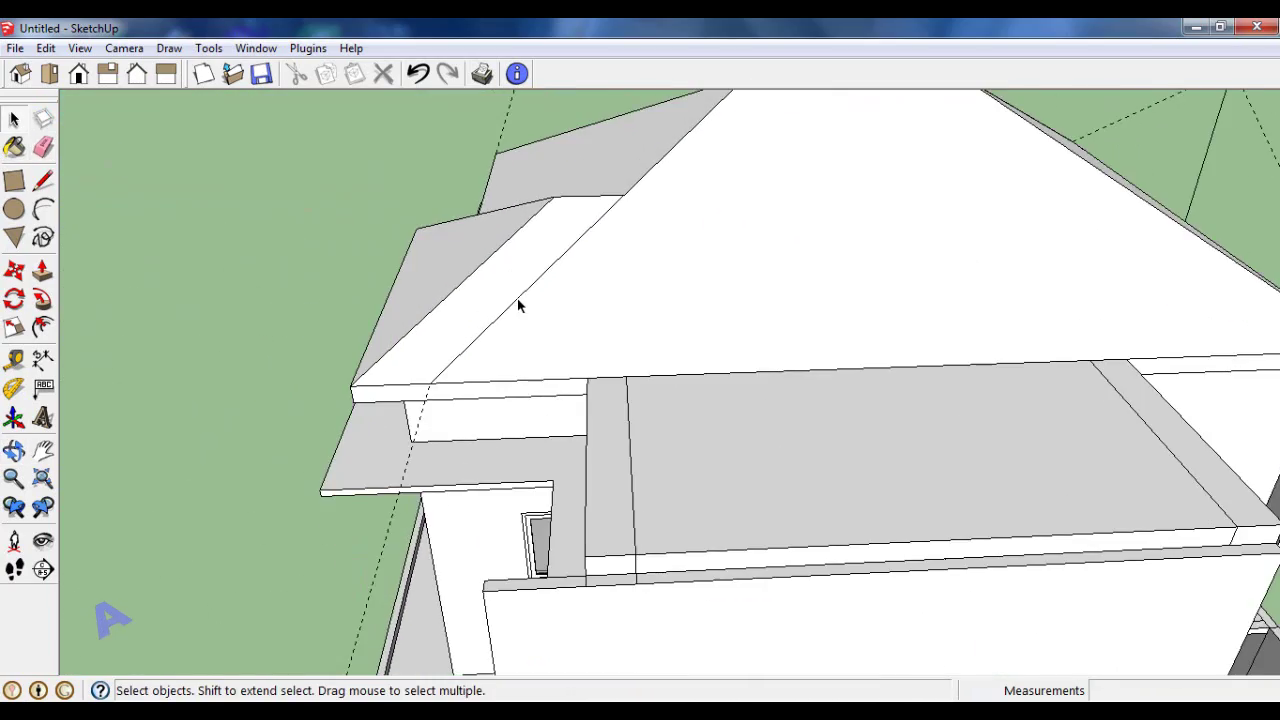
{"action": "middle_click_drag", "start_coordinate": [594, 350], "coordinate": [636, 226]}
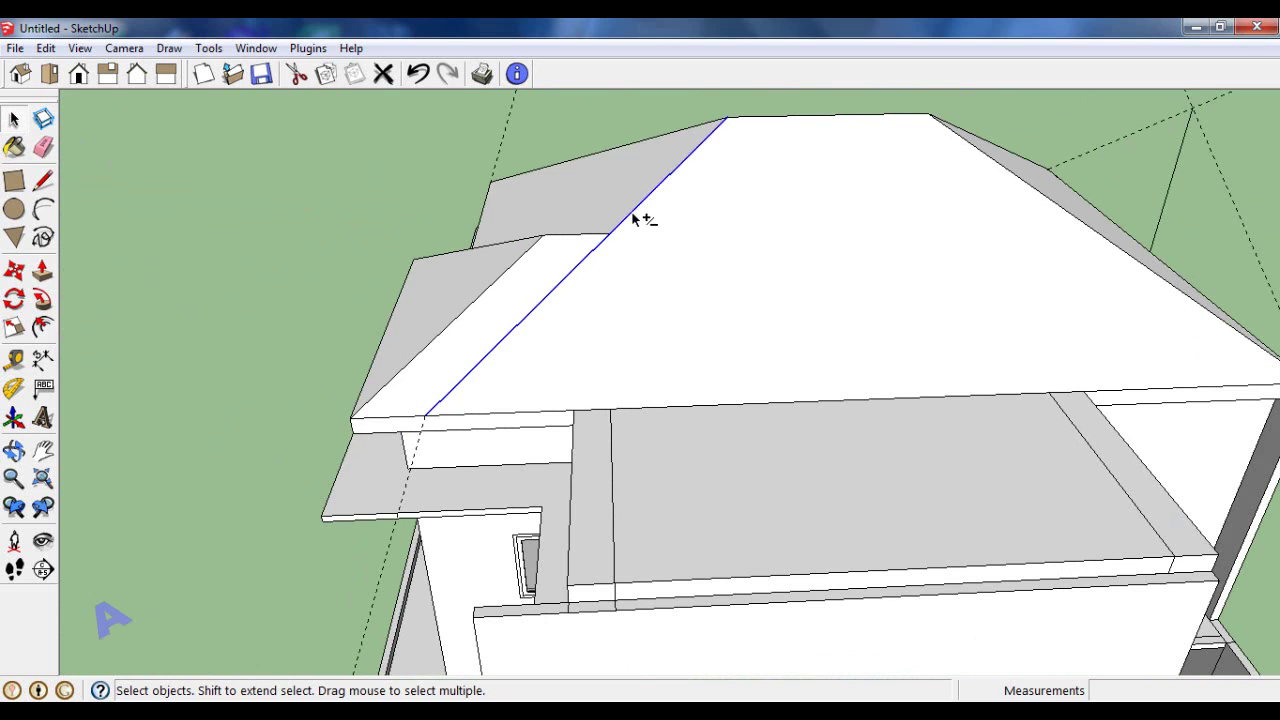
{"action": "scroll", "coordinate": [632, 215], "scroll_direction": "down", "scroll_amount": 2}
{"action": "left_click", "coordinate": [14, 270]}
{"action": "scroll", "coordinate": [500, 380], "scroll_direction": "up", "scroll_amount": 3}
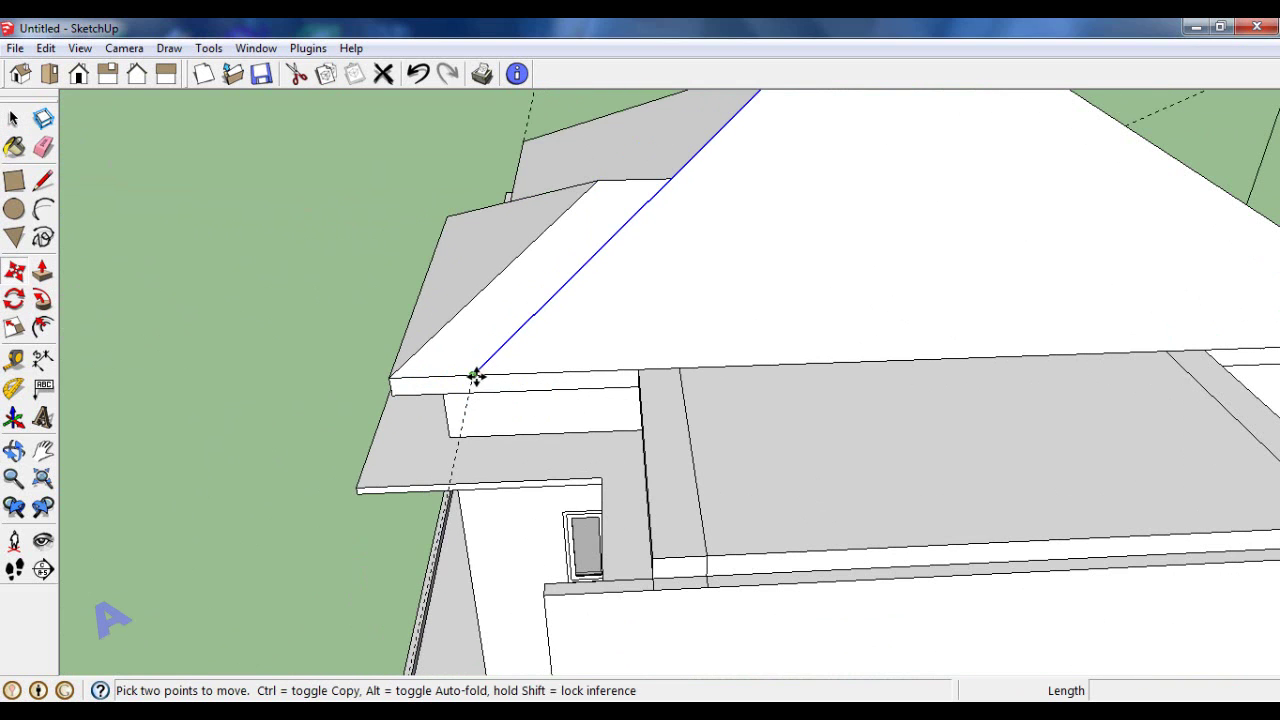
{"action": "left_click", "coordinate": [477, 374]}
{"action": "key", "text": "ctrl"}
{"action": "left_click", "coordinate": [640, 369]}
{"action": "scroll", "coordinate": [528, 283], "scroll_direction": "down", "scroll_amount": 2}
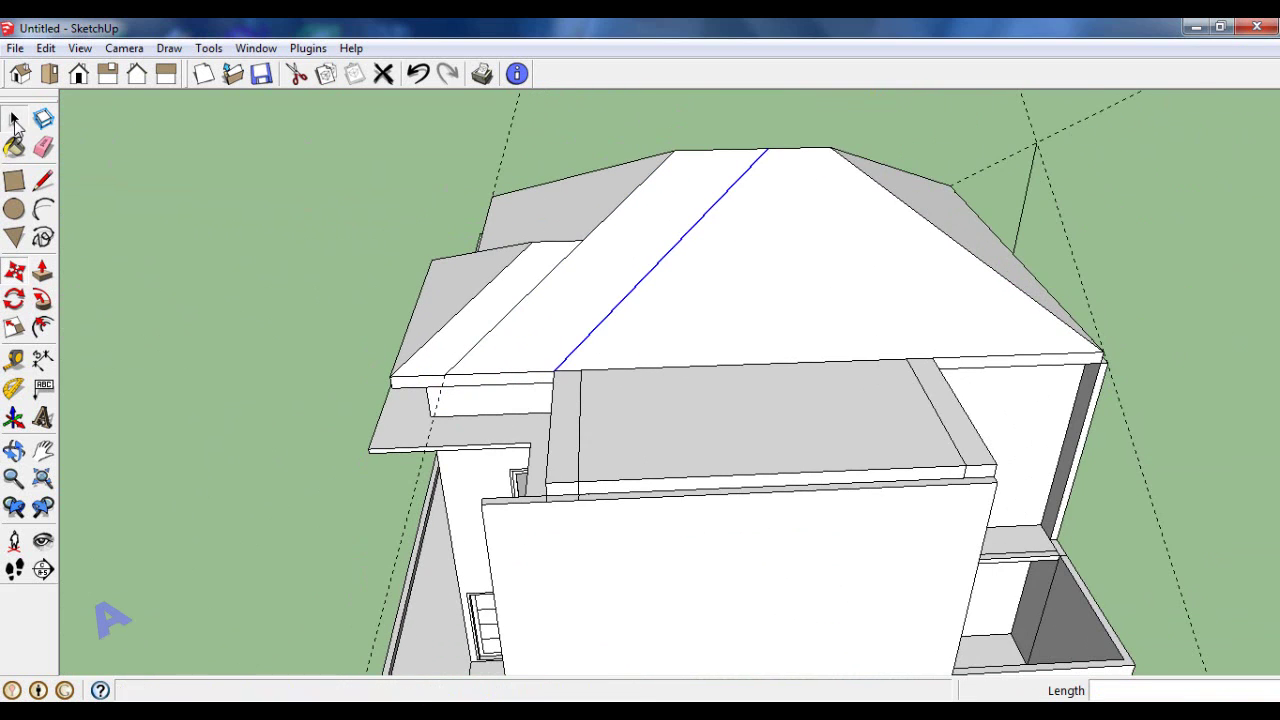
Step: Move the selected roof edge from the right roof corner across the roof
{"action": "left_click", "coordinate": [14, 120]}
{"action": "left_click", "coordinate": [13, 273]}
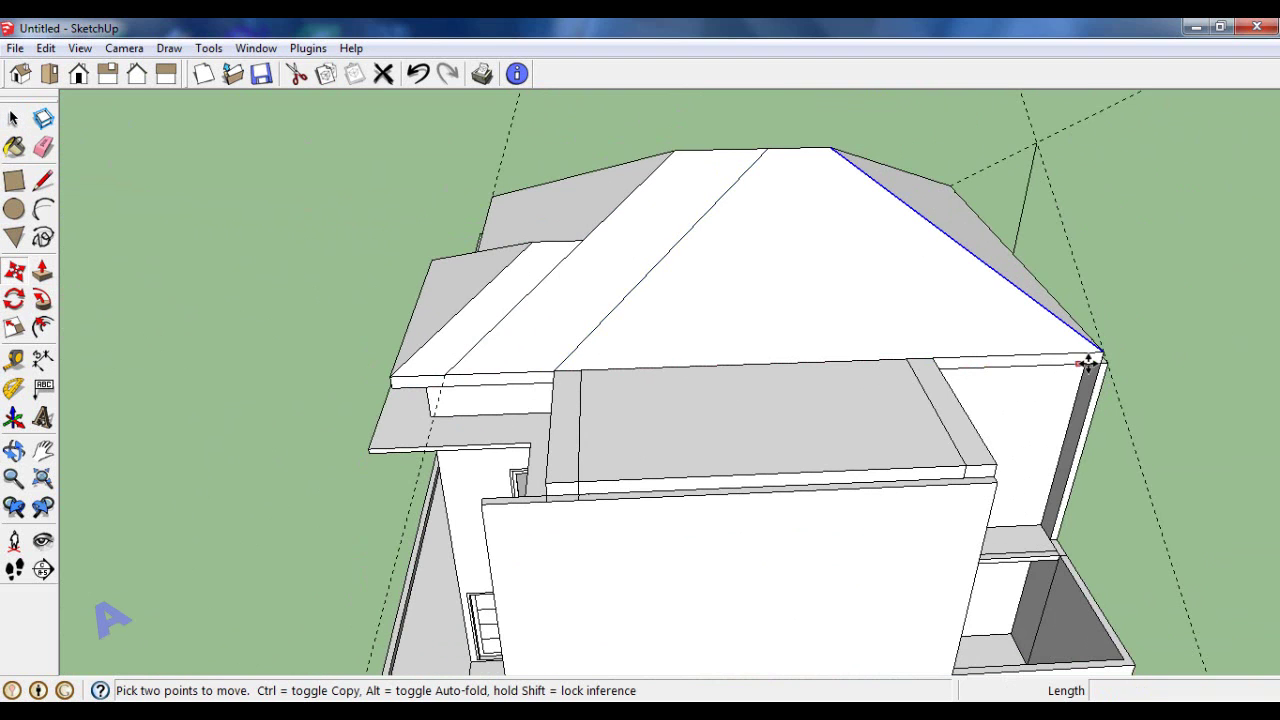
{"action": "left_click", "coordinate": [1100, 355]}
{"action": "left_click", "coordinate": [940, 287]}
{"action": "mouse_move", "coordinate": [666, 320]}
{"action": "middle_mouse_down"}
{"action": "mouse_move", "coordinate": [903, 397]}
{"action": "mouse_move", "coordinate": [732, 317]}
{"action": "middle_mouse_up"}
Step: Erase the leftover extra roof edge
{"action": "key", "text": "e"}
{"action": "scroll", "coordinate": [731, 258], "scroll_direction": "up", "scroll_amount": 3}
{"action": "left_click", "coordinate": [731, 258]}
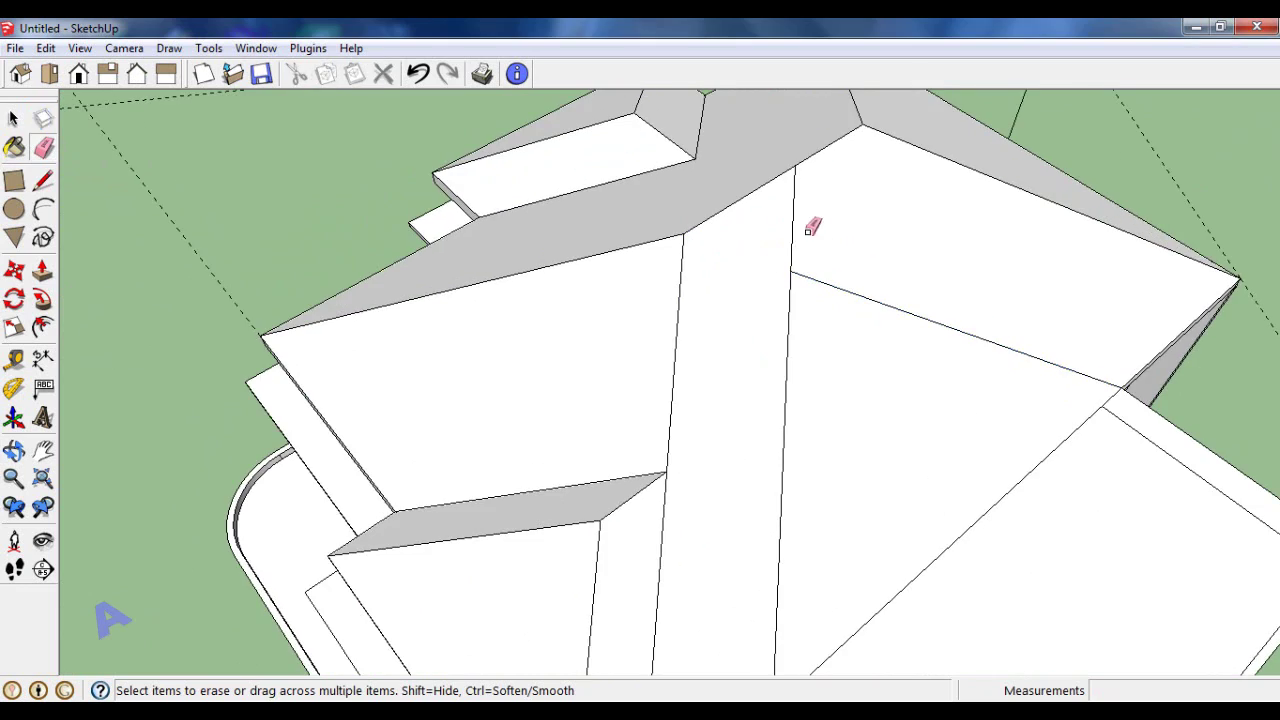
{"action": "mouse_move", "coordinate": [718, 255]}
{"action": "middle_mouse_down"}
{"action": "mouse_move", "coordinate": [777, 257]}
{"action": "mouse_move", "coordinate": [843, 360]}
{"action": "mouse_move", "coordinate": [669, 174]}
{"action": "mouse_move", "coordinate": [800, 345]}
{"action": "mouse_move", "coordinate": [252, 160]}
{"action": "middle_mouse_up"}
Step: Add 30° Protractor guide lines from the side parapet wing's roof corners
{"action": "left_click", "coordinate": [14, 388]}
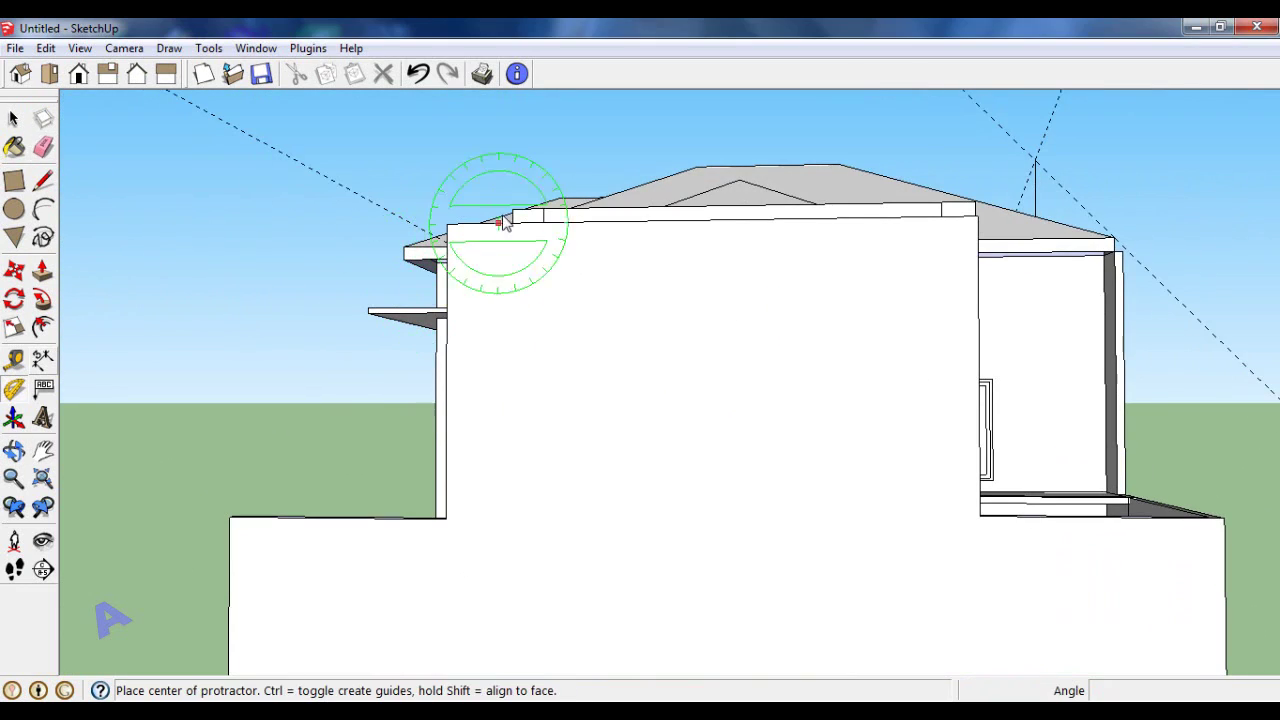
{"action": "scroll", "coordinate": [655, 215], "scroll_direction": "up", "scroll_amount": 2}
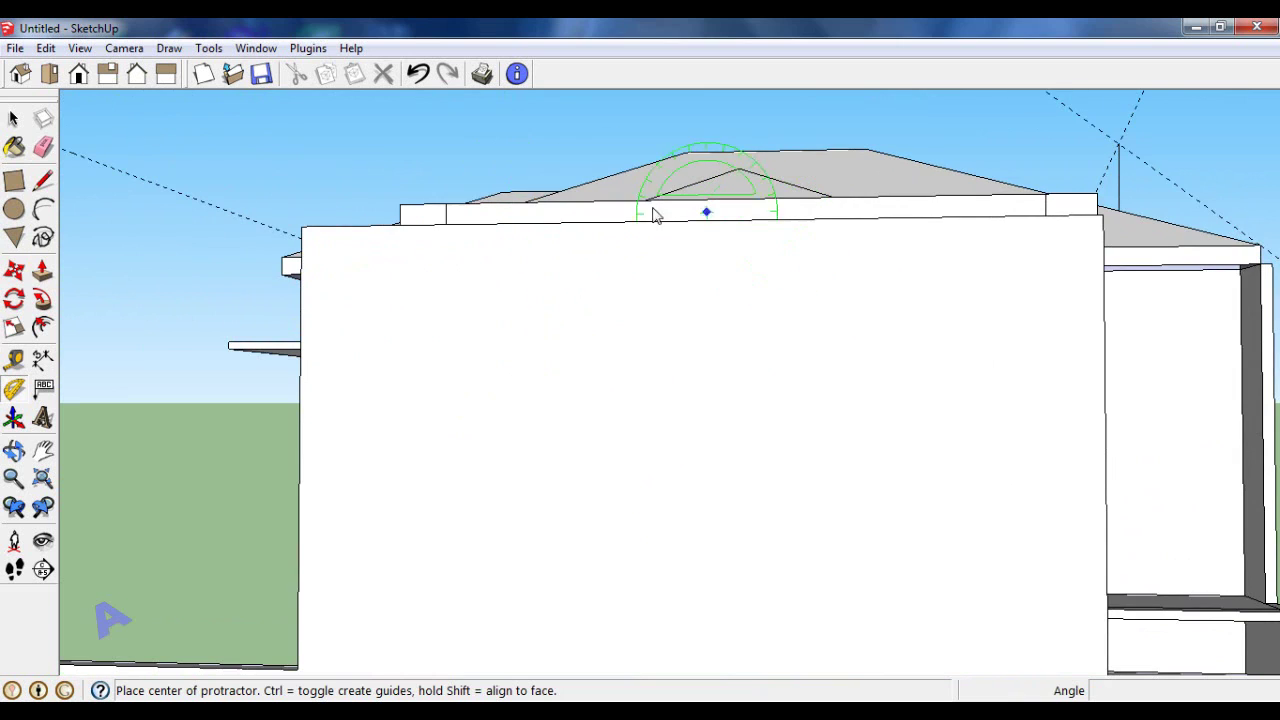
{"action": "left_click", "coordinate": [1096, 194]}
{"action": "left_click", "coordinate": [949, 137]}
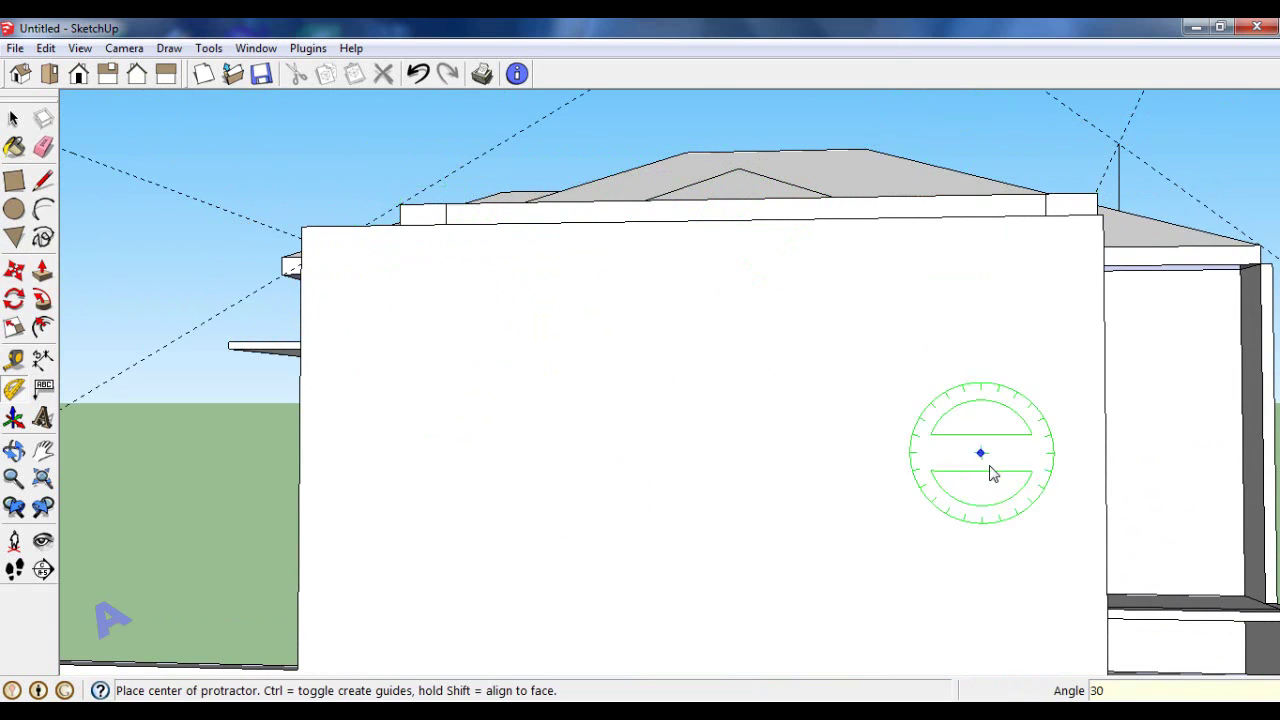
{"action": "scroll", "coordinate": [980, 455], "scroll_direction": "down", "scroll_amount": 2}
{"action": "left_click", "coordinate": [1065, 276]}
{"action": "left_click", "coordinate": [569, 280]}
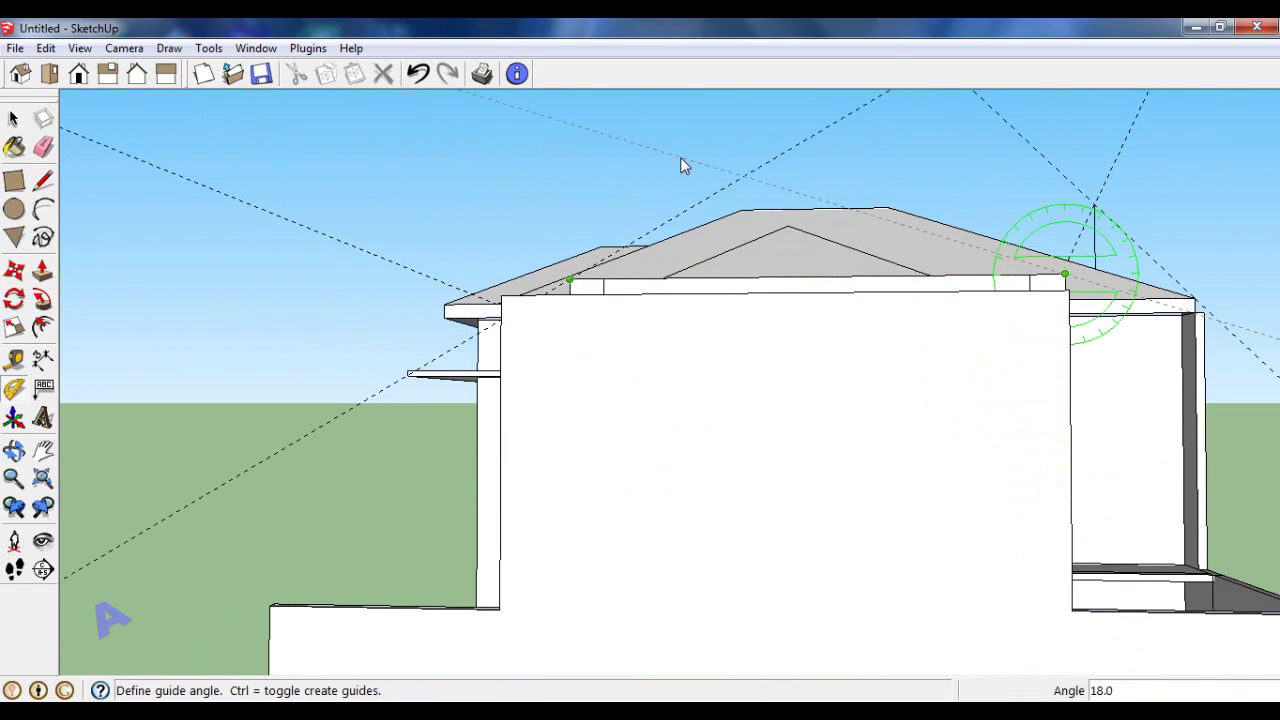
{"action": "type", "text": "0"}
{"action": "key", "text": "Return"}
Step: Draw the slope edges from the parapet corner up to the ridge point, closing a roof face
{"action": "key", "text": "l"}
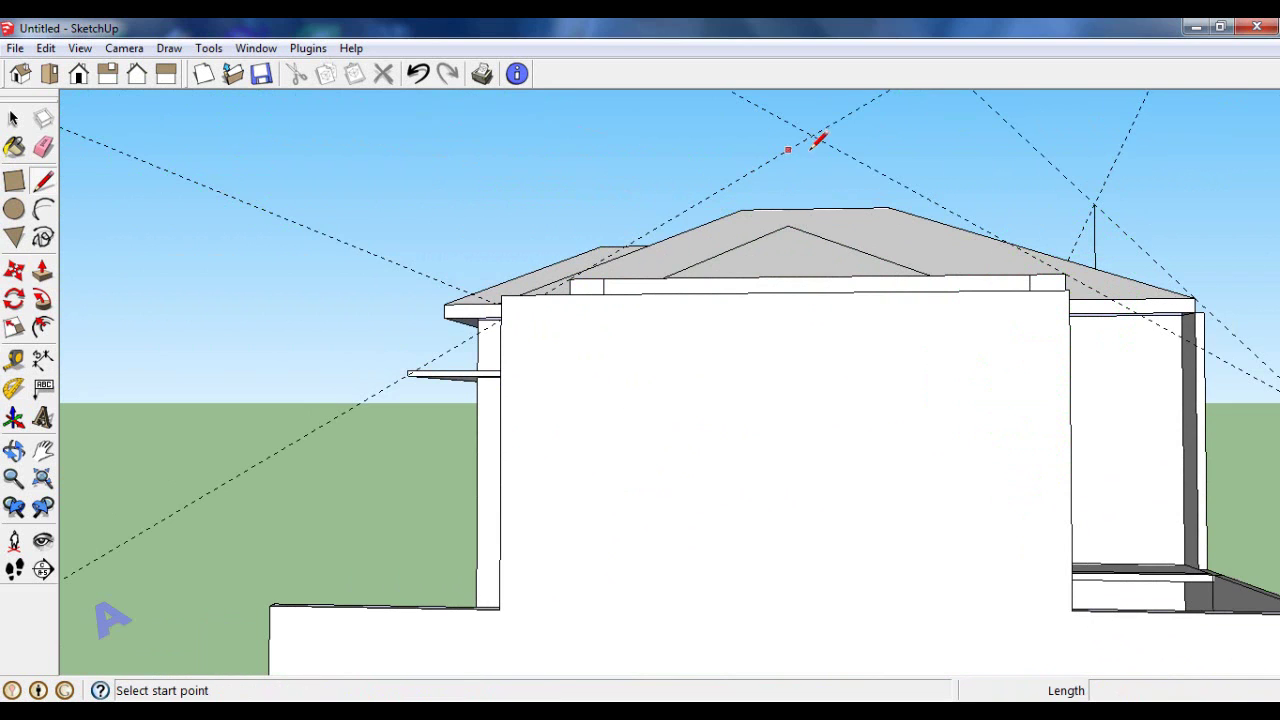
{"action": "left_click", "coordinate": [812, 135]}
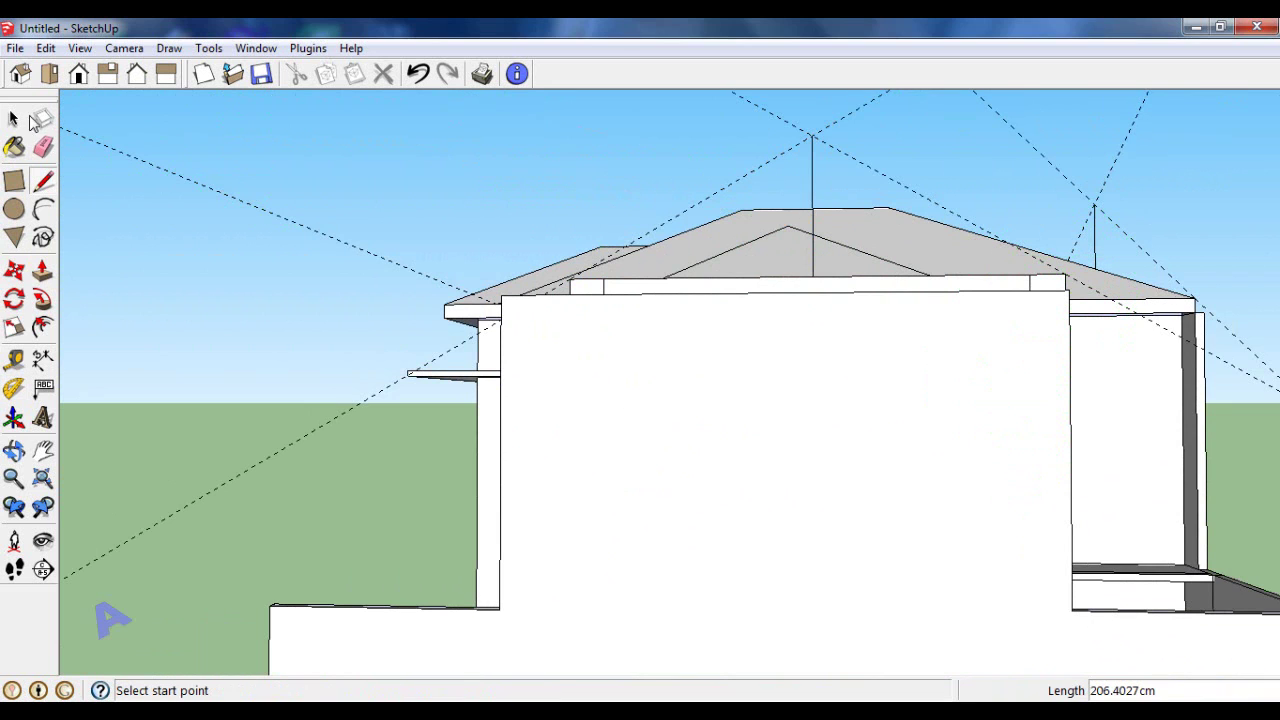
{"action": "middle_click_drag", "start_coordinate": [414, 249], "coordinate": [511, 298]}
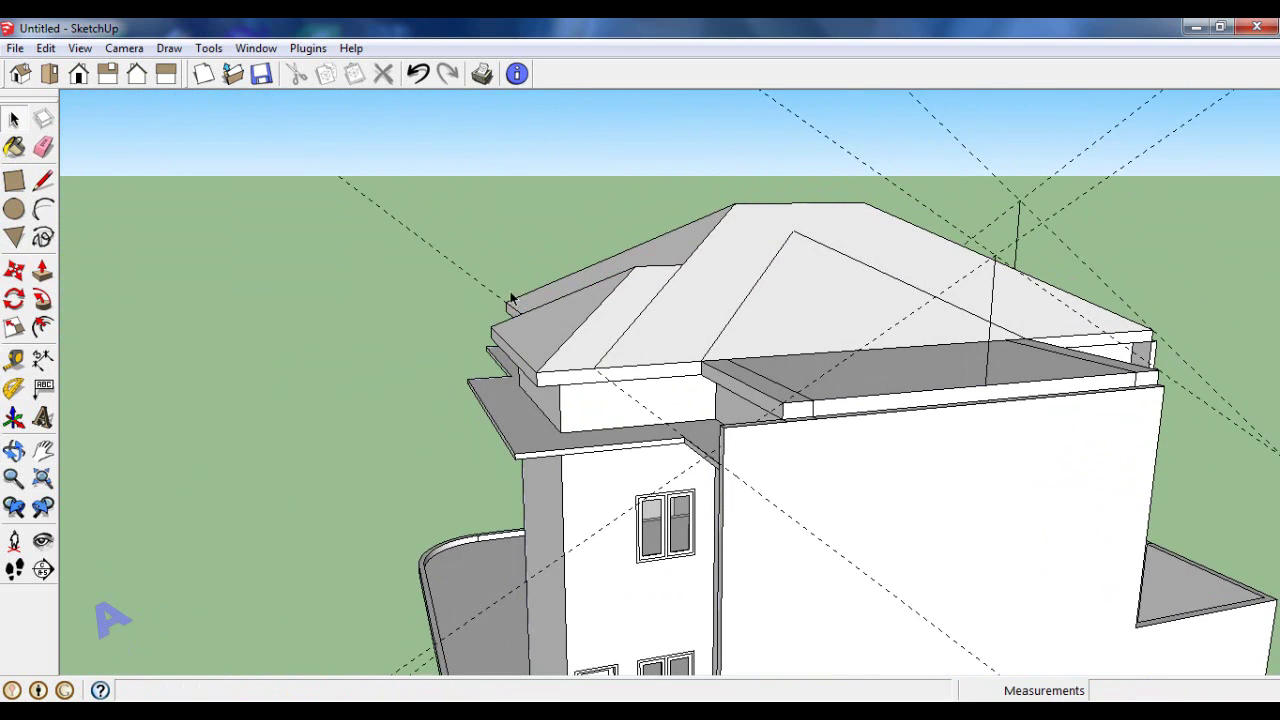
{"action": "left_click", "coordinate": [783, 402]}
{"action": "left_click", "coordinate": [994, 257]}
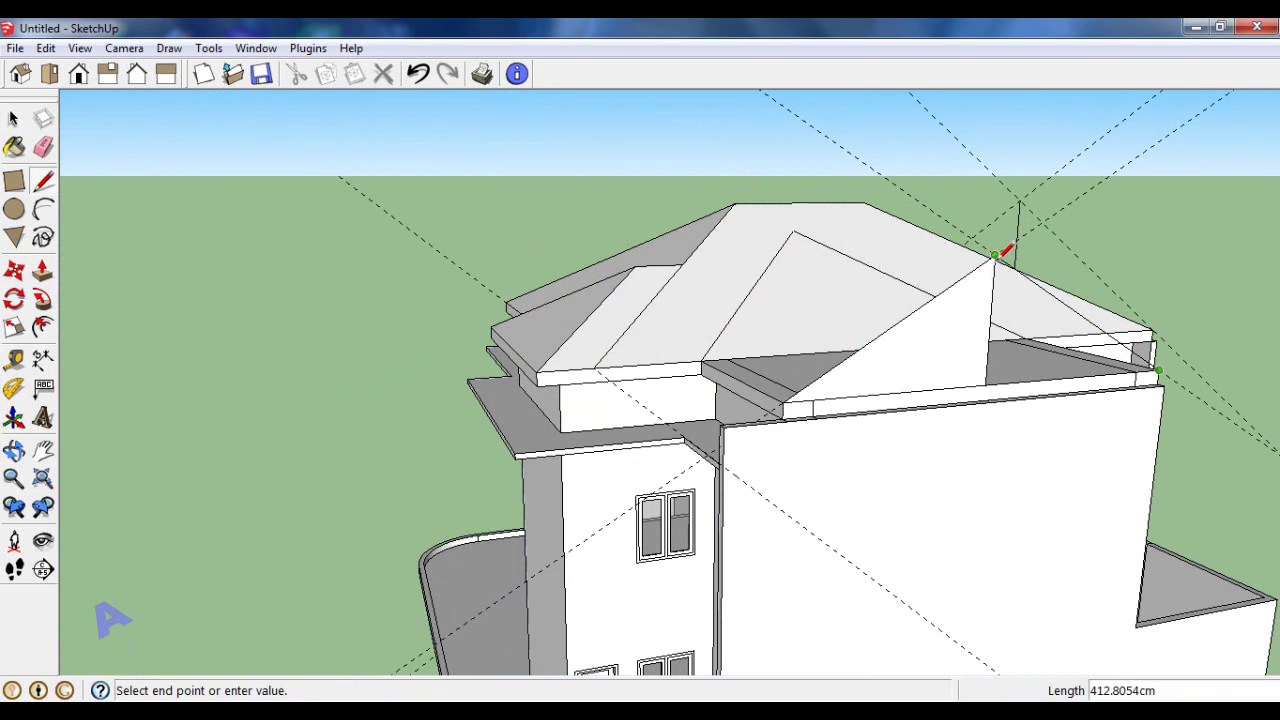
{"action": "mouse_move", "coordinate": [998, 255]}
{"action": "middle_mouse_down"}
{"action": "mouse_move", "coordinate": [957, 380]}
{"action": "mouse_move", "coordinate": [1050, 392]}
{"action": "middle_mouse_up"}
{"action": "left_click", "coordinate": [802, 250]}
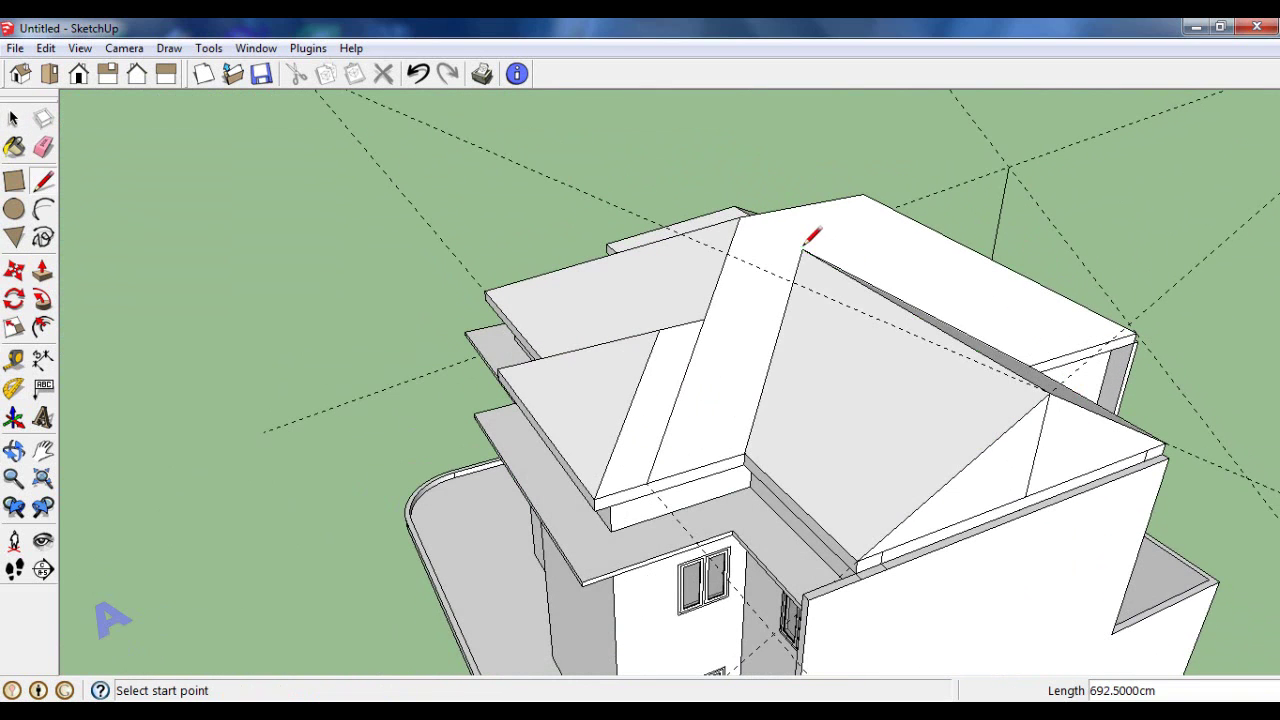
Step: Erase the construction guide line and a stray edge on the roof
{"action": "left_click", "coordinate": [42, 147]}
{"action": "middle_click_drag", "start_coordinate": [814, 377], "coordinate": [832, 346]}
{"action": "left_click_drag", "start_coordinate": [1028, 248], "coordinate": [1033, 243]}
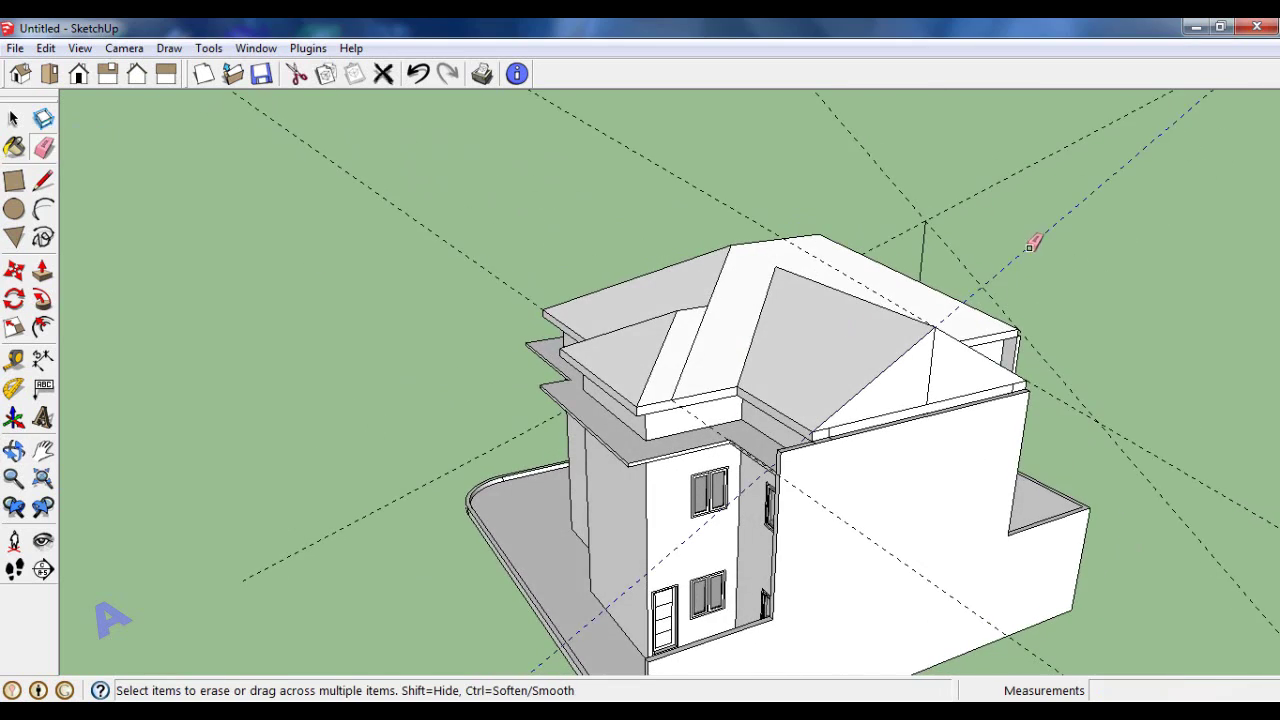
{"action": "left_click", "coordinate": [677, 170]}
{"action": "mouse_move", "coordinate": [677, 170]}
{"action": "middle_mouse_down"}
{"action": "mouse_move", "coordinate": [923, 460]}
{"action": "mouse_move", "coordinate": [766, 517]}
{"action": "mouse_move", "coordinate": [703, 394]}
{"action": "mouse_move", "coordinate": [869, 399]}
{"action": "mouse_move", "coordinate": [551, 314]}
{"action": "mouse_move", "coordinate": [700, 397]}
{"action": "middle_mouse_up"}
{"action": "left_click", "coordinate": [706, 389]}
Step: Draw the remaining hip lines from the roof corners to the peak, forming the hip face
{"action": "left_click", "coordinate": [43, 181]}
{"action": "scroll", "coordinate": [586, 420], "scroll_direction": "up", "scroll_amount": 2}
{"action": "scroll", "coordinate": [650, 440], "scroll_direction": "up", "scroll_amount": 1}
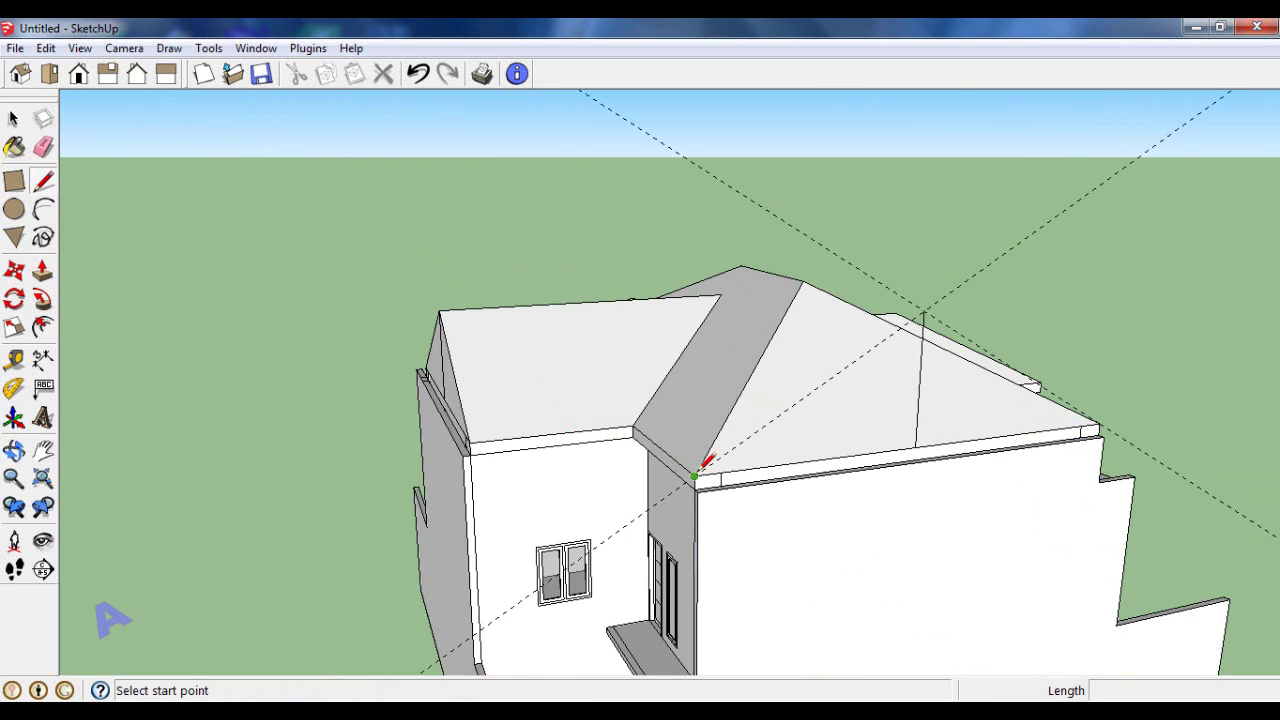
{"action": "left_click", "coordinate": [697, 471]}
{"action": "left_click", "coordinate": [924, 316]}
{"action": "left_click", "coordinate": [1090, 412]}
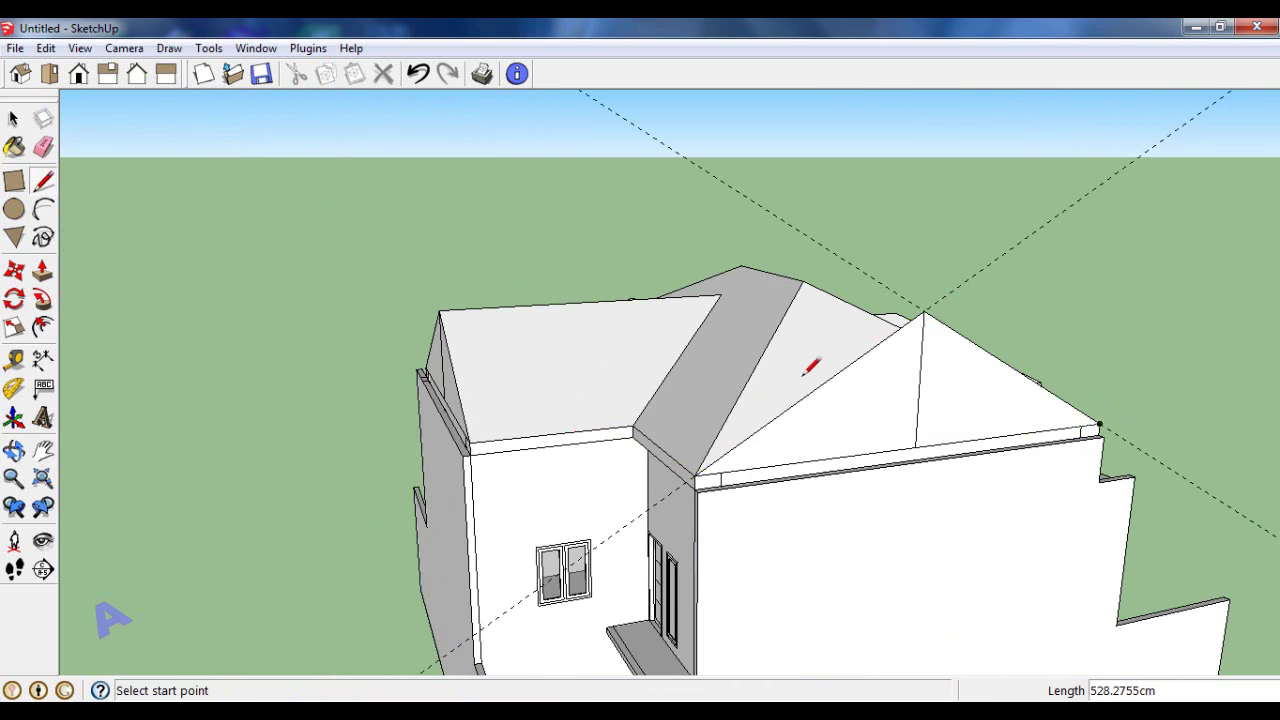
{"action": "middle_click_drag", "start_coordinate": [814, 363], "coordinate": [857, 457]}
{"action": "scroll", "coordinate": [800, 305], "scroll_direction": "up", "scroll_amount": 3}
{"action": "left_click", "coordinate": [1040, 443]}
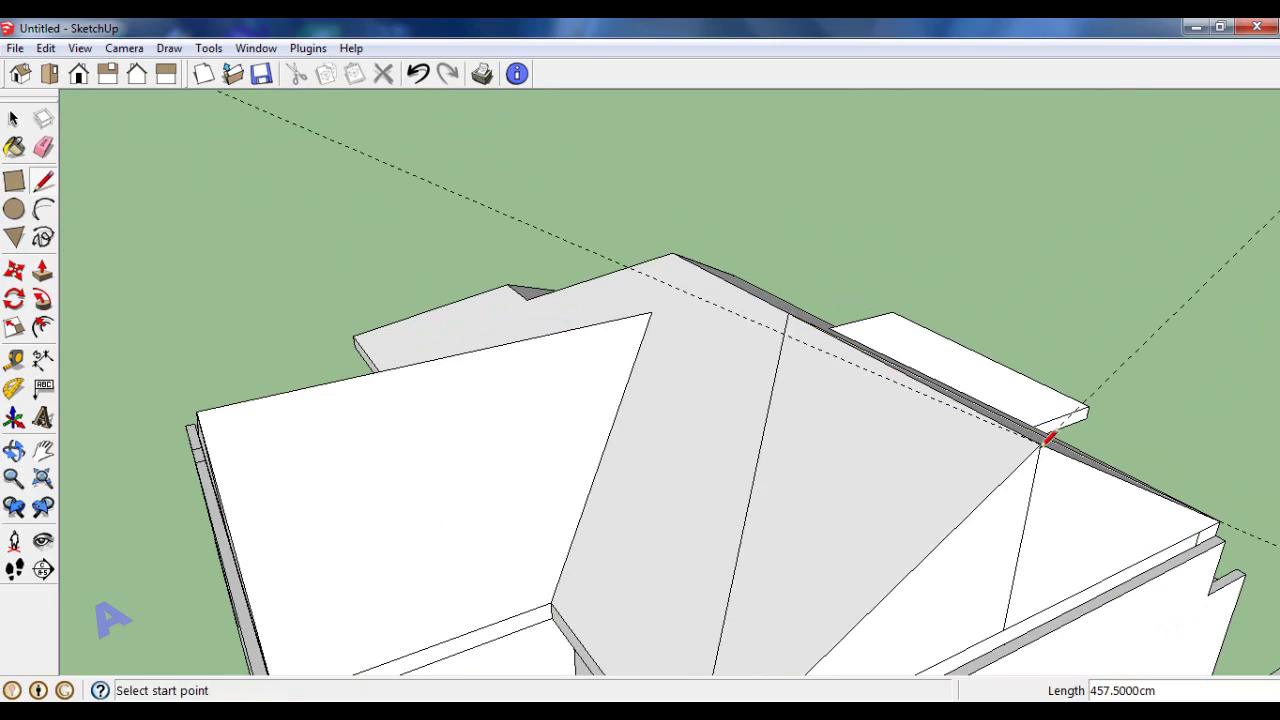
Step: Orbit around the house to review the completed hipped side-wing roof
{"action": "left_click", "coordinate": [43, 147]}
{"action": "scroll", "coordinate": [786, 324], "scroll_direction": "down", "scroll_amount": 5}
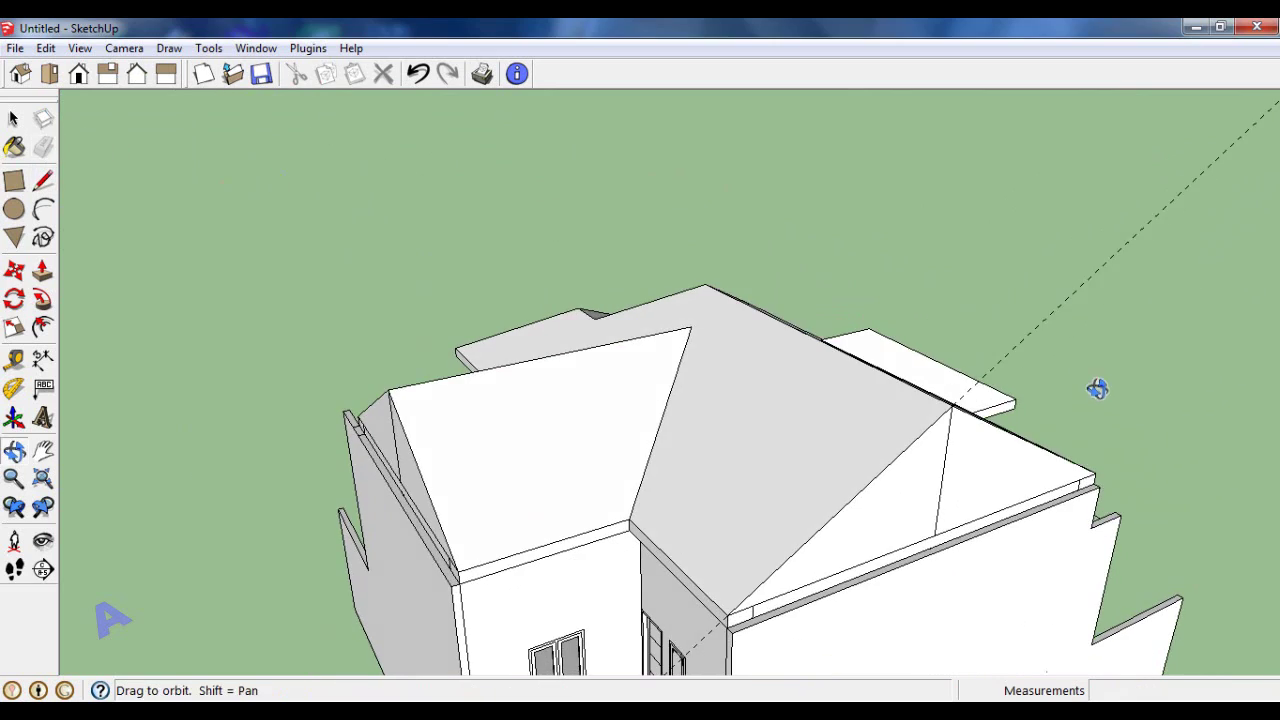
{"action": "mouse_move", "coordinate": [1097, 389]}
{"action": "middle_mouse_down"}
{"action": "mouse_move", "coordinate": [1134, 360]}
{"action": "mouse_move", "coordinate": [500, 443]}
{"action": "mouse_move", "coordinate": [681, 374]}
{"action": "mouse_move", "coordinate": [334, 363]}
{"action": "mouse_move", "coordinate": [631, 289]}
{"action": "mouse_move", "coordinate": [609, 338]}
{"action": "mouse_move", "coordinate": [583, 526]}
{"action": "mouse_move", "coordinate": [640, 391]}
{"action": "middle_mouse_up"}
{"action": "scroll", "coordinate": [637, 434], "scroll_direction": "up", "scroll_amount": 3}
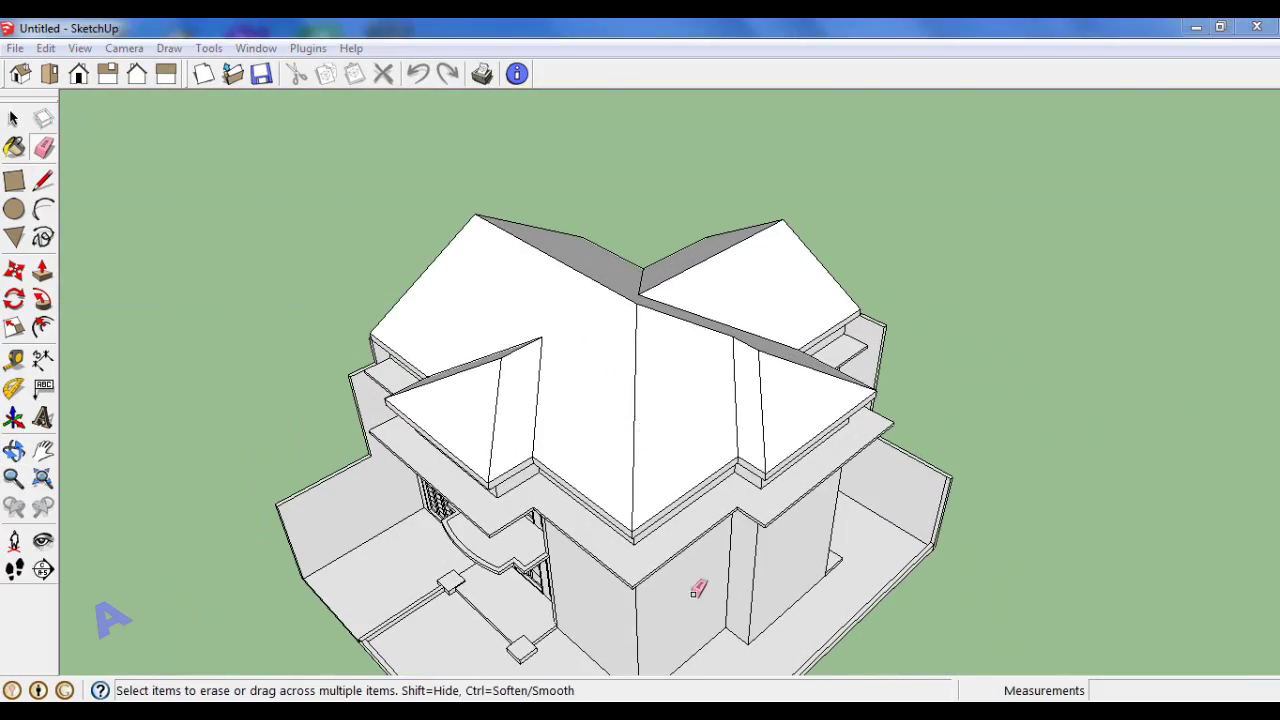
{"action": "left_click", "coordinate": [14, 120]}
{"action": "scroll", "coordinate": [640, 400], "scroll_direction": "down", "scroll_amount": 2}
{"action": "middle_click_drag", "start_coordinate": [640, 400], "coordinate": [849, 306]}
Step: Push/Pull the side parapet wall's end face 100 cm outward, then orbit to review
{"action": "scroll", "coordinate": [849, 306], "scroll_direction": "up", "scroll_amount": 3}
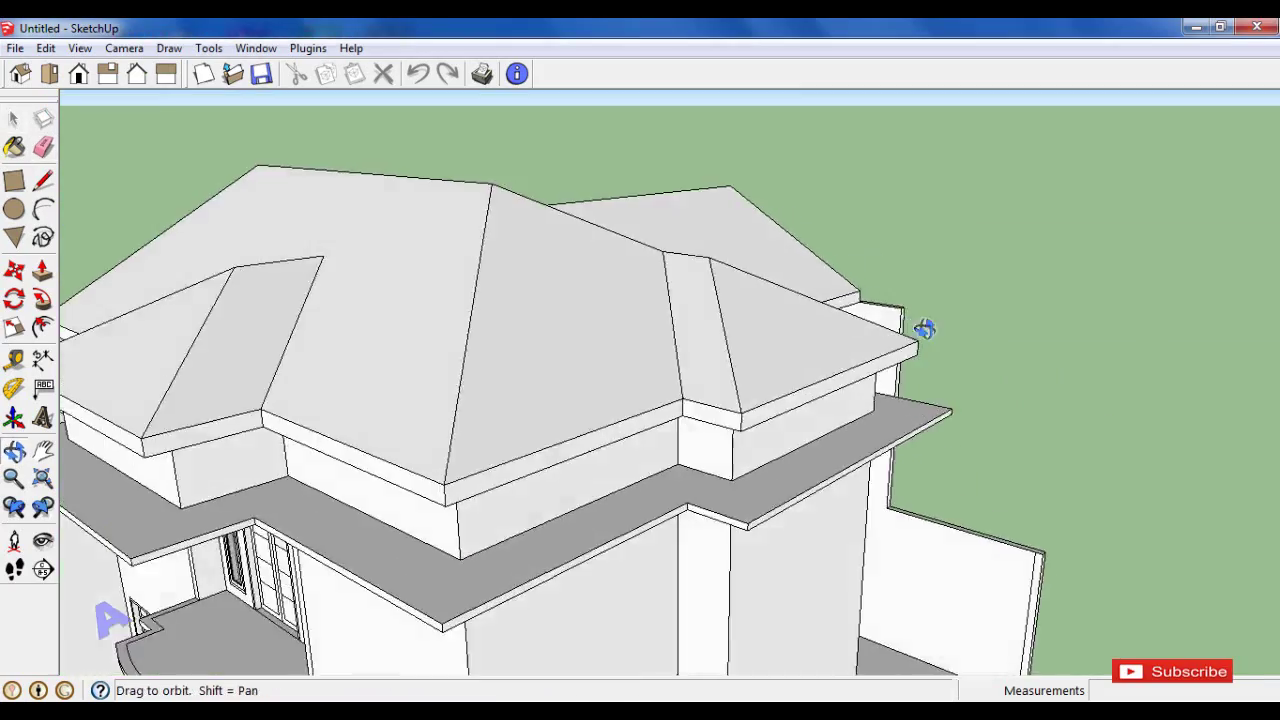
{"action": "mouse_move", "coordinate": [923, 329]}
{"action": "middle_mouse_down"}
{"action": "mouse_move", "coordinate": [850, 350]}
{"action": "mouse_move", "coordinate": [871, 414]}
{"action": "mouse_move", "coordinate": [1131, 443]}
{"action": "middle_mouse_up"}
{"action": "scroll", "coordinate": [583, 526], "scroll_direction": "up", "scroll_amount": 5}
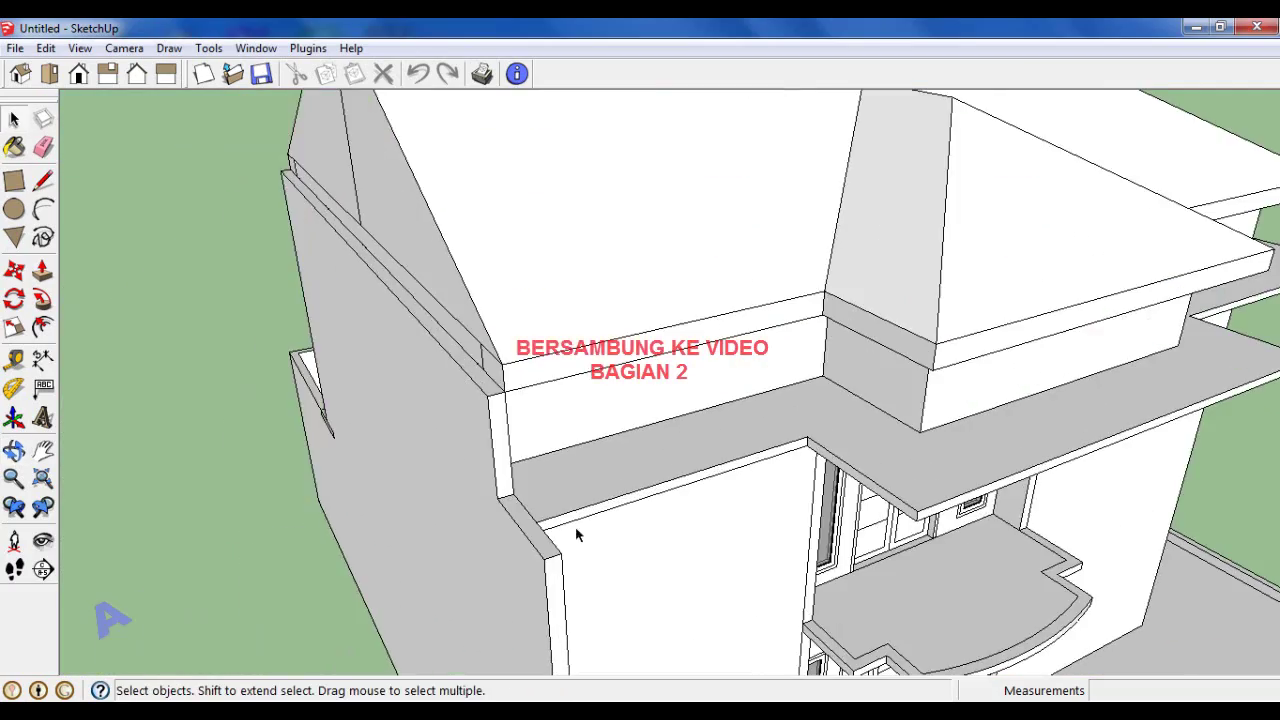
{"action": "scroll", "coordinate": [622, 451], "scroll_direction": "down", "scroll_amount": 1}
{"action": "left_click", "coordinate": [44, 272]}
{"action": "left_click_drag", "start_coordinate": [602, 406], "coordinate": [662, 515]}
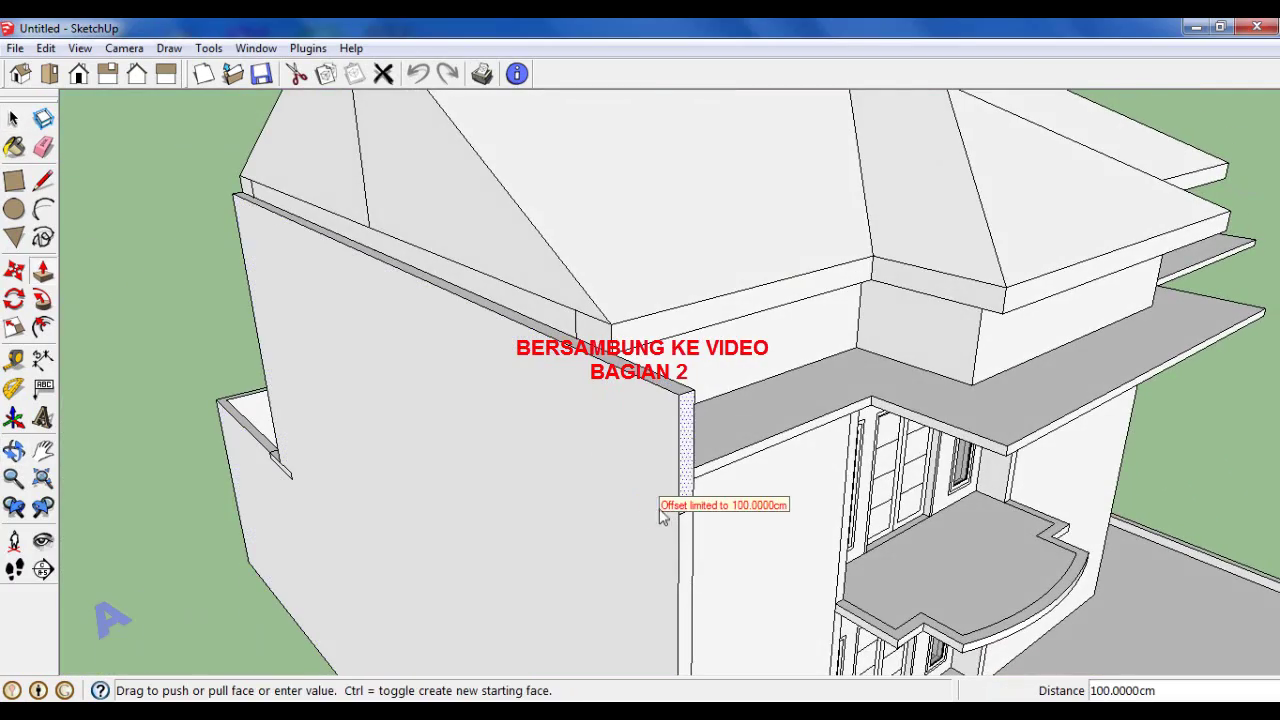
{"action": "left_click", "coordinate": [677, 535]}
{"action": "scroll", "coordinate": [386, 357], "scroll_direction": "down", "scroll_amount": 3}
{"action": "mouse_move", "coordinate": [386, 357]}
{"action": "middle_mouse_down"}
{"action": "mouse_move", "coordinate": [620, 394]}
{"action": "mouse_move", "coordinate": [797, 397]}
{"action": "mouse_move", "coordinate": [447, 402]}
{"action": "mouse_move", "coordinate": [500, 357]}
{"action": "mouse_move", "coordinate": [669, 409]}
{"action": "middle_mouse_up"}
{"action": "scroll", "coordinate": [1031, 300], "scroll_direction": "up", "scroll_amount": 5}
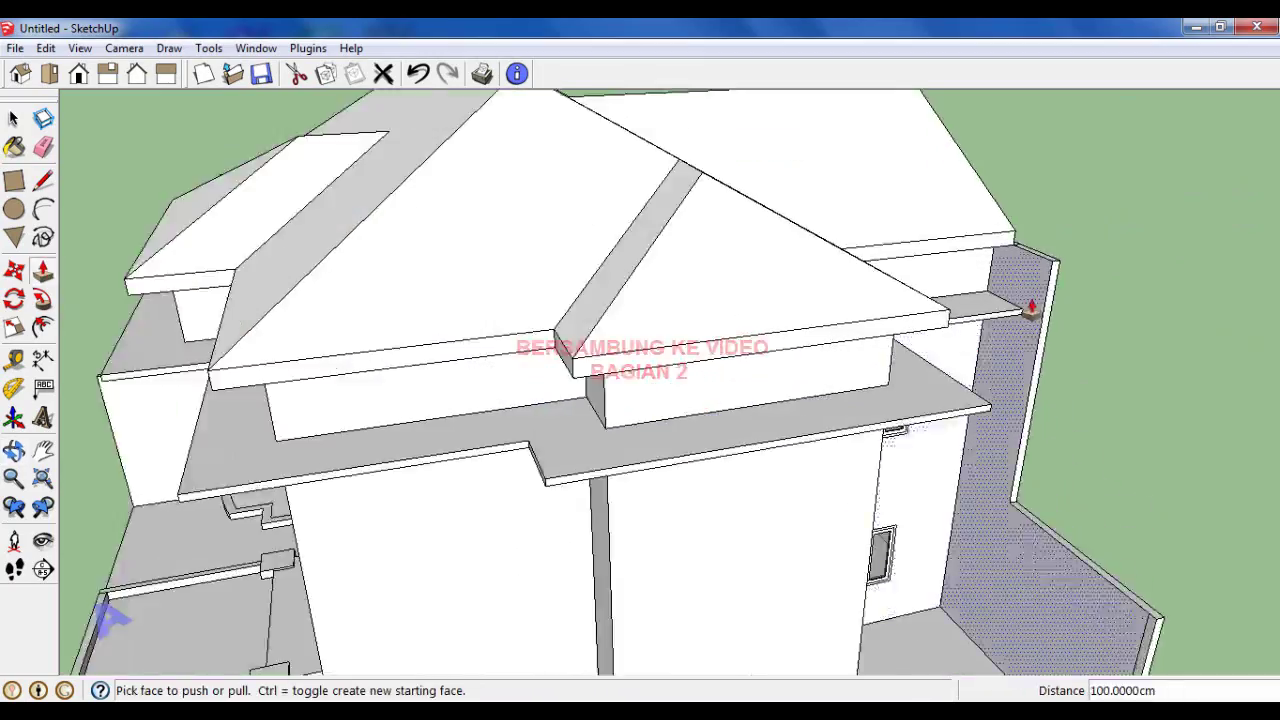
{"action": "scroll", "coordinate": [1151, 330], "scroll_direction": "up", "scroll_amount": 3}
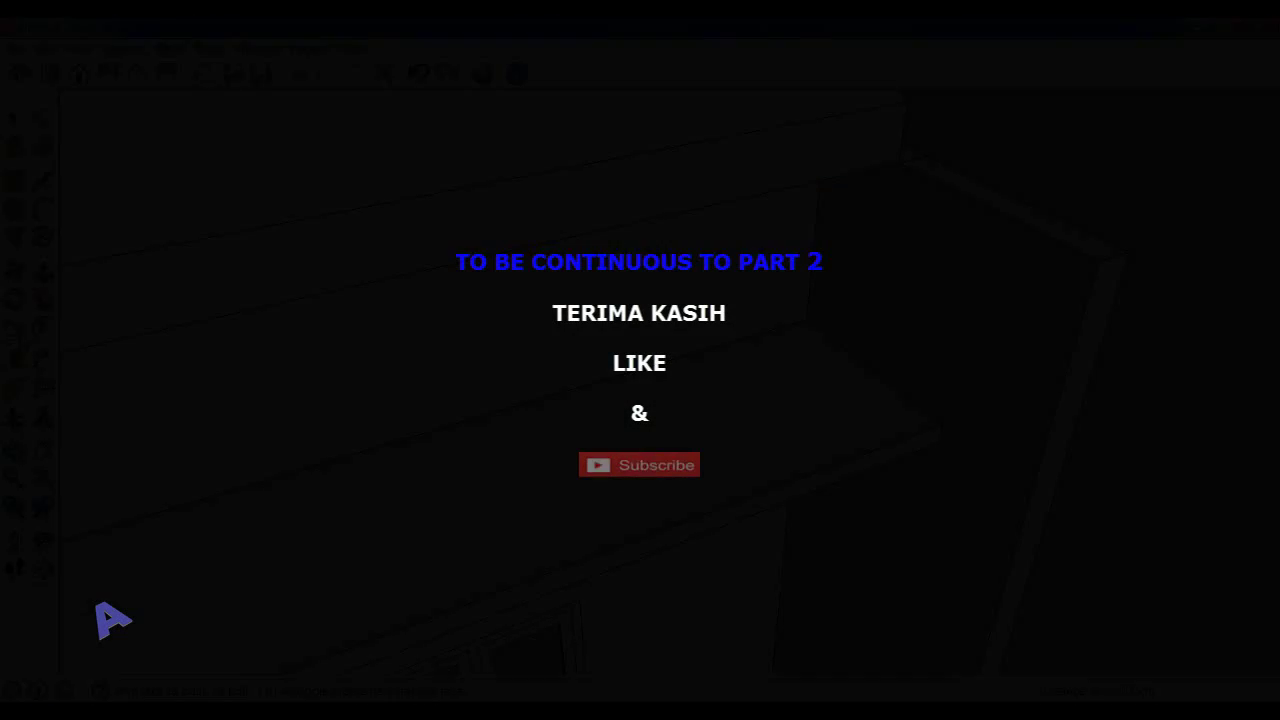